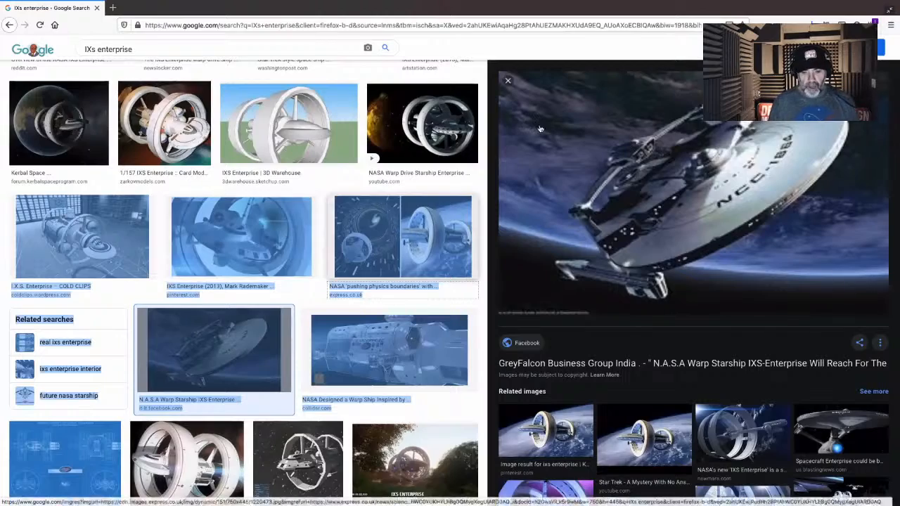
- Browse the IXS Enterprise image results for reference pictures of the starship
left_click(524, 48)
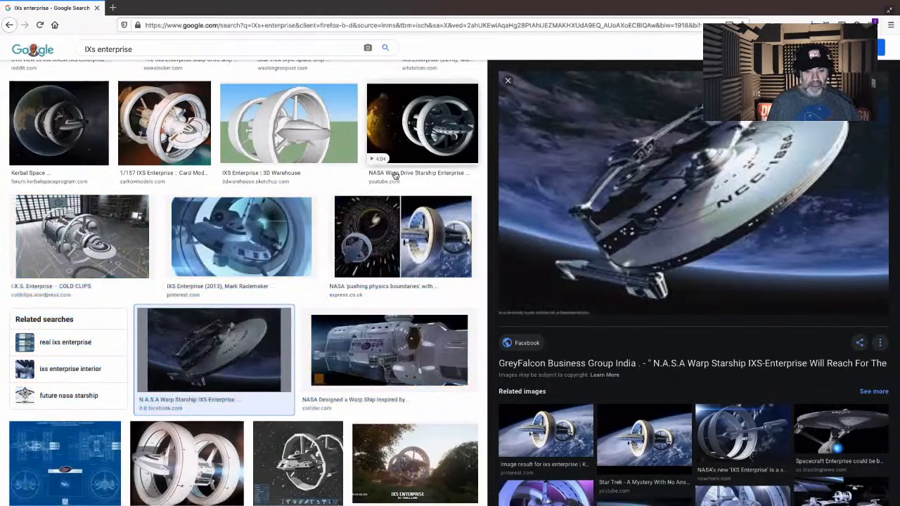
scroll(397, 181, "down", 5)
scroll(397, 182, "down", 8)
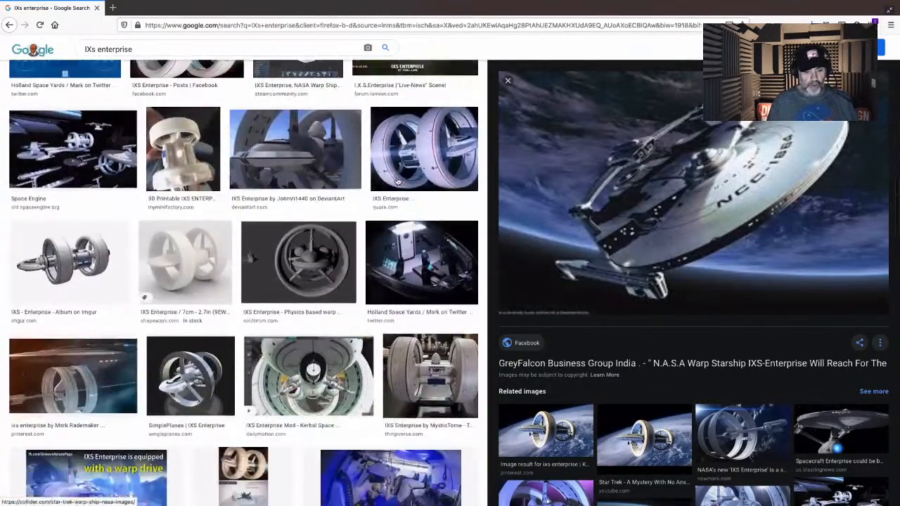
scroll(397, 181, "down", 3)
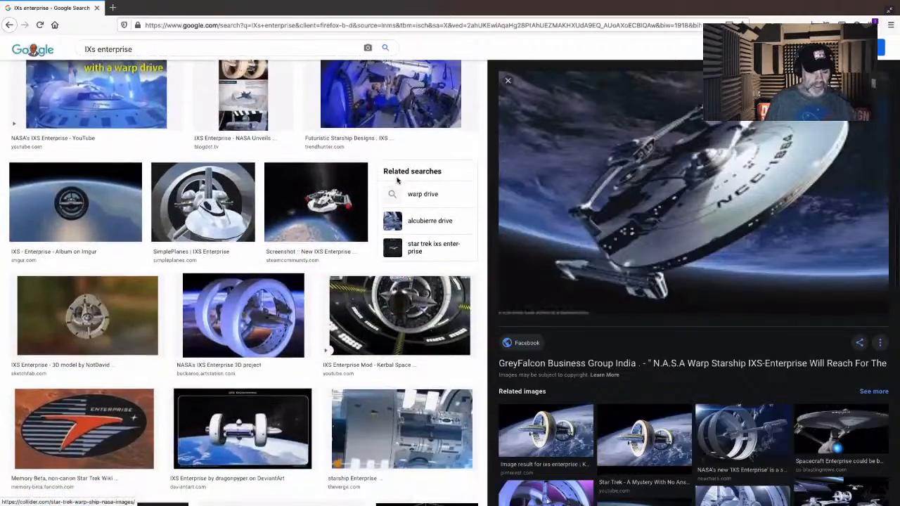
scroll(398, 181, "up", 6)
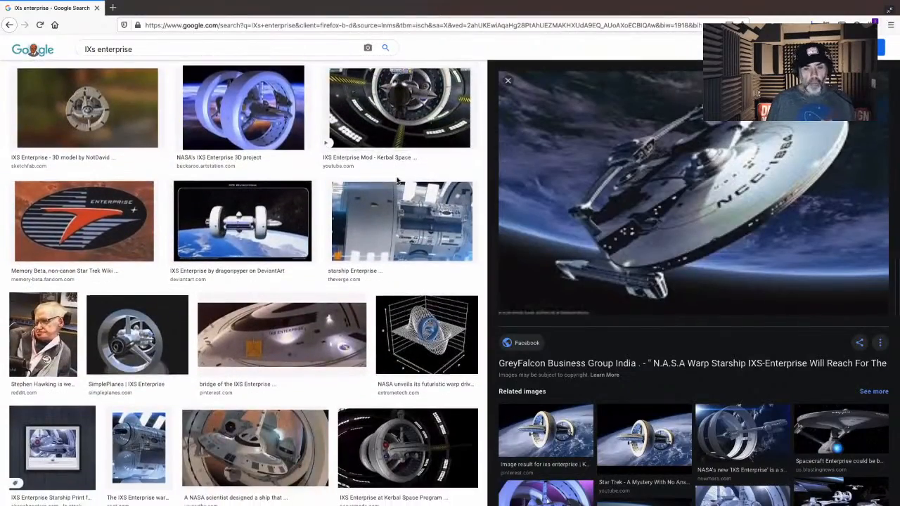
scroll(397, 182, "up", 5)
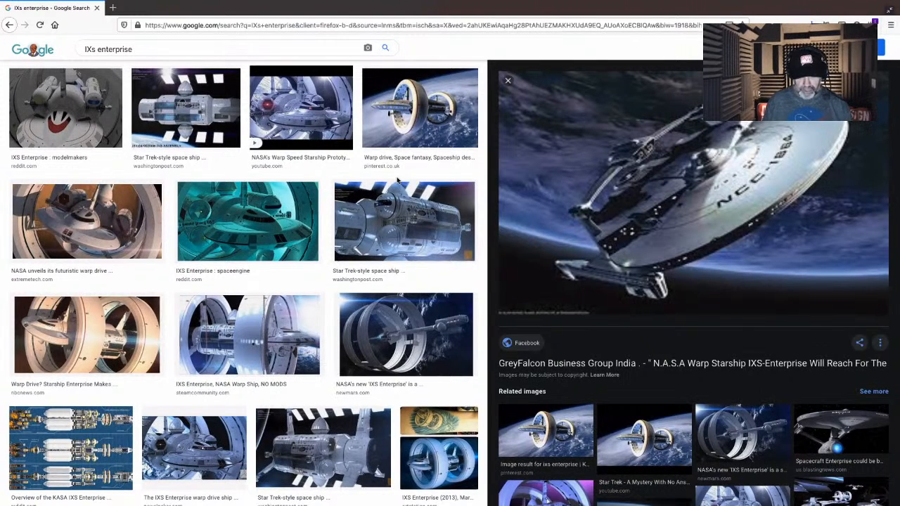
- Switch from the browser to Illustrator and hide the PureRef reference board covering the canvas
key("super+Tab")
key("super+Tab")
key("super+Tab")
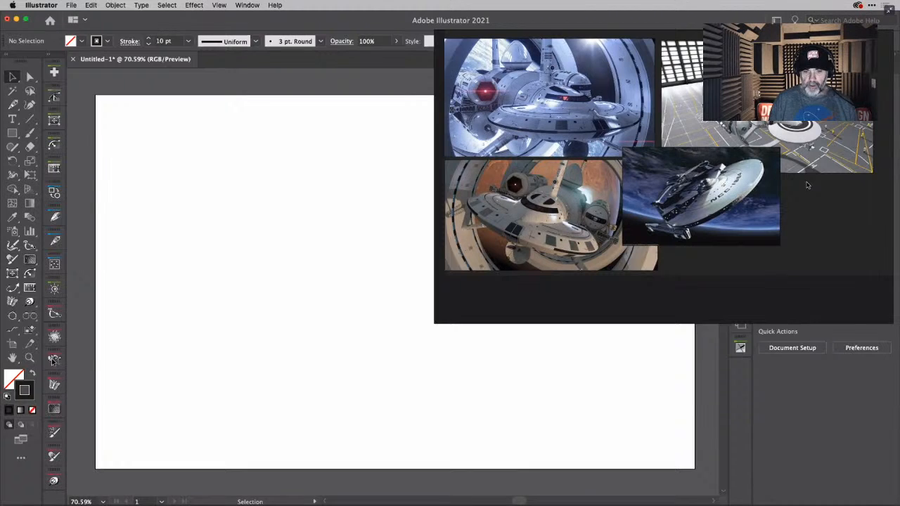
left_click(834, 287)
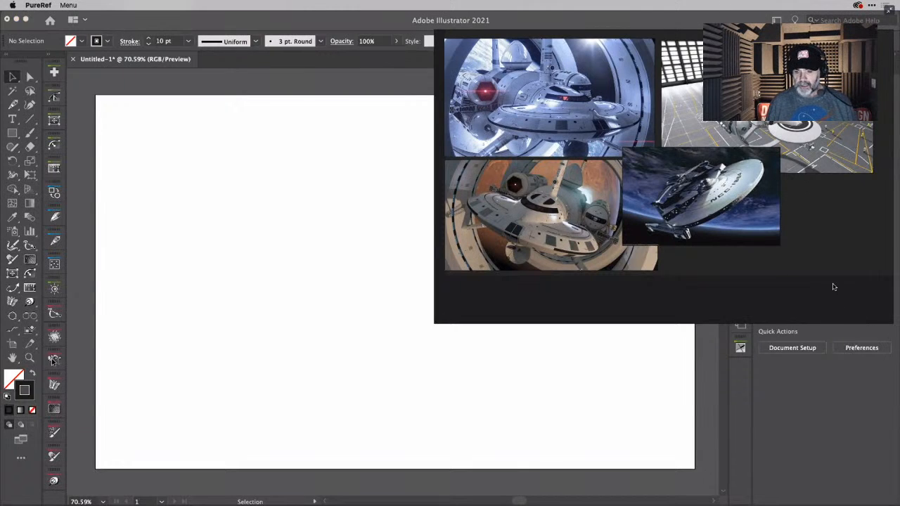
key("super+h")
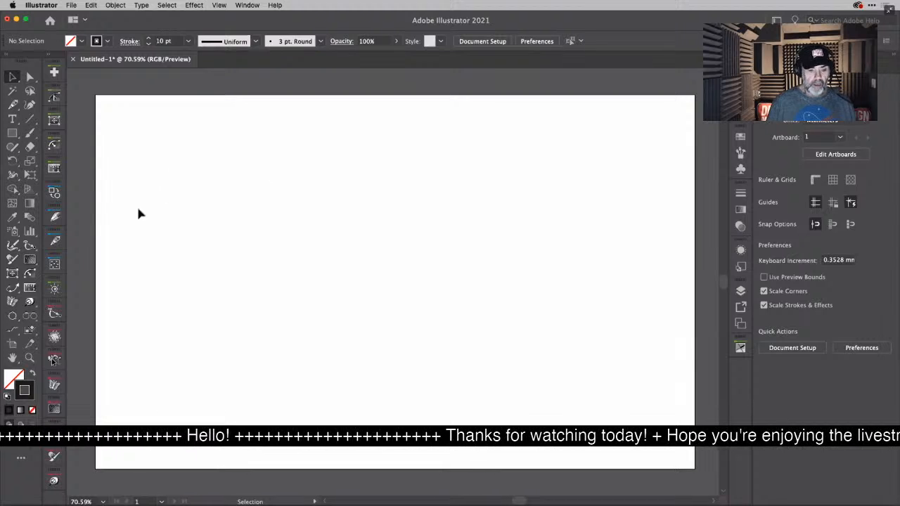
- Set up a persistent horizontal MirrorMe axis through the artboard's centre and apply it to the layer
double_click(12, 304)
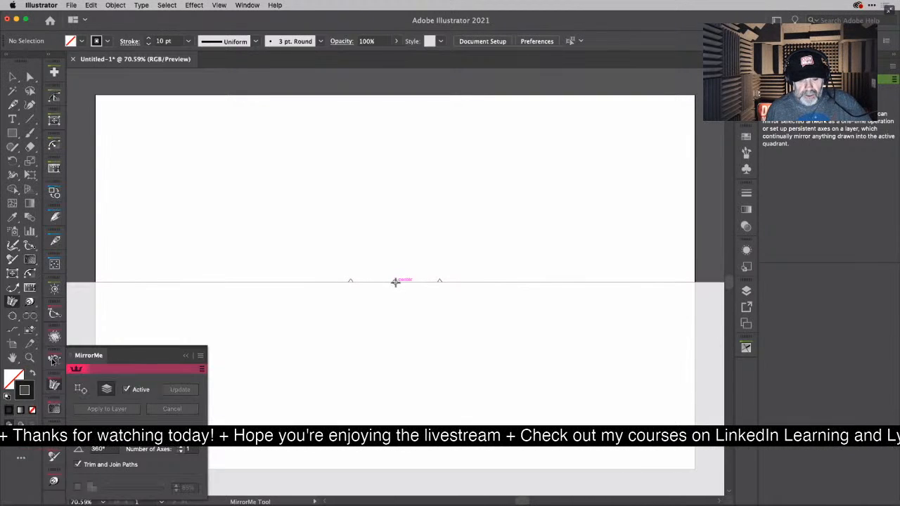
left_click(395, 282)
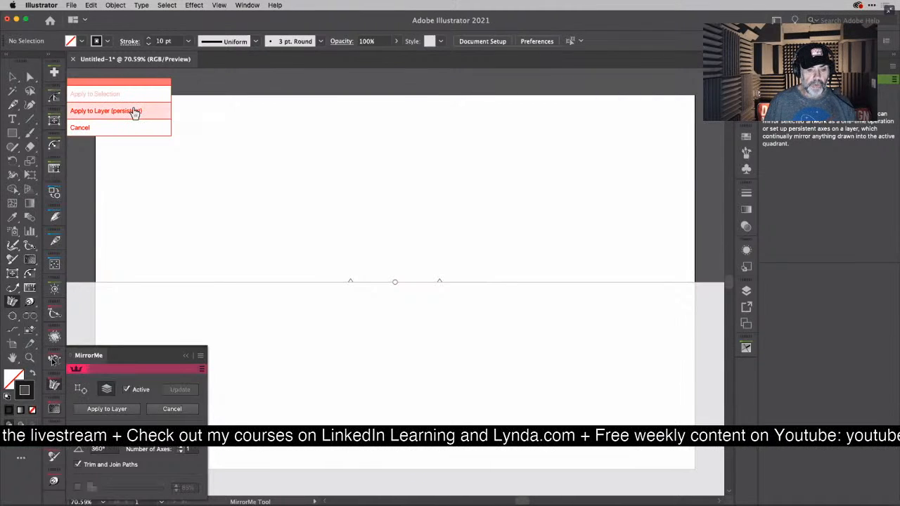
left_click(134, 111)
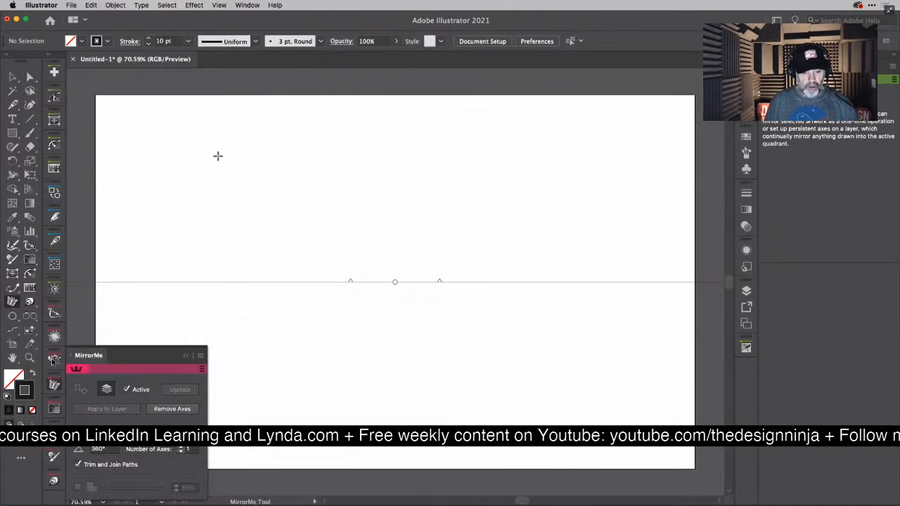
- Test the mirroring with a small upright ellipse above the axis and delete the ellipse
key("l")
left_click_drag(401, 164, 454, 227)
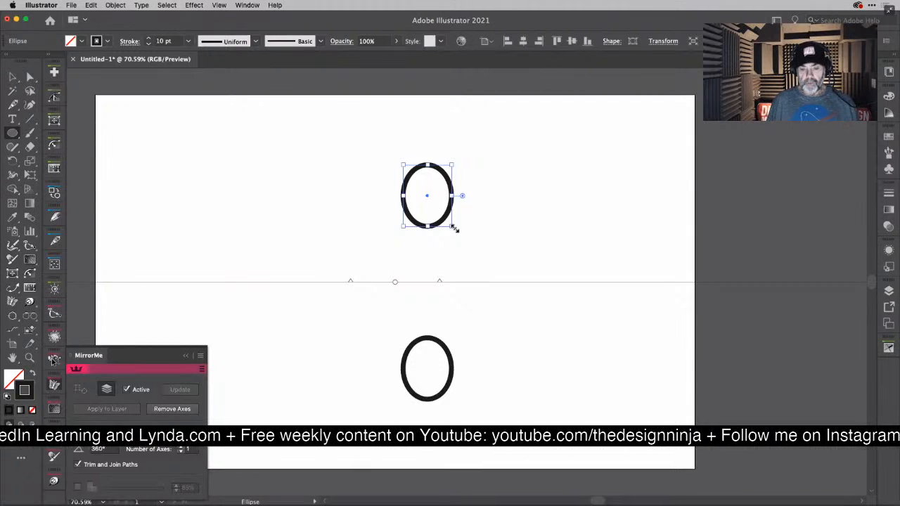
key("Delete")
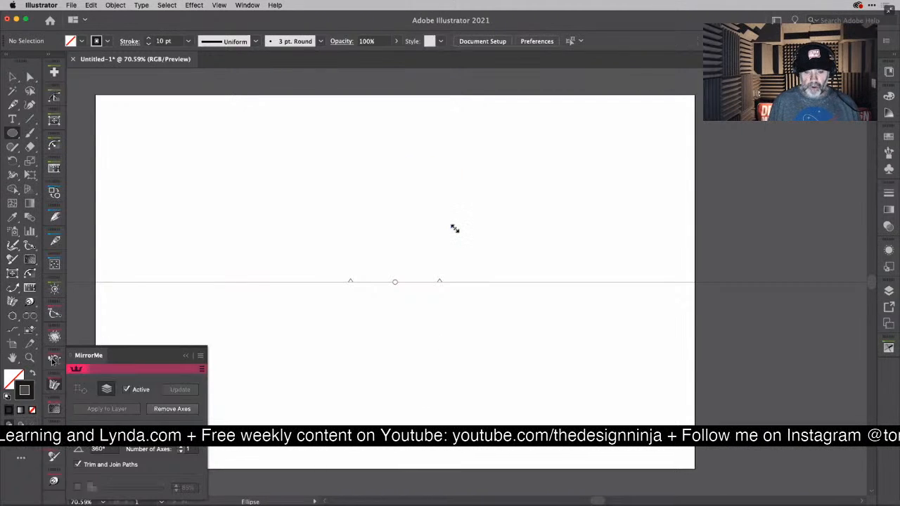
- Draw a circle about 119 mm in diameter centred on the mirror axis, right of the artboard's centre, and display its properties
left_click(55, 384)
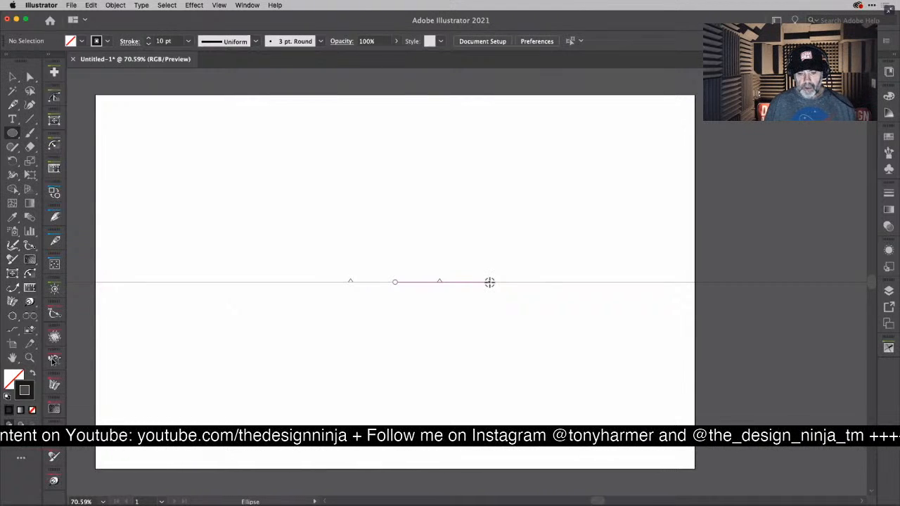
left_click_drag(489, 282, 553, 362)
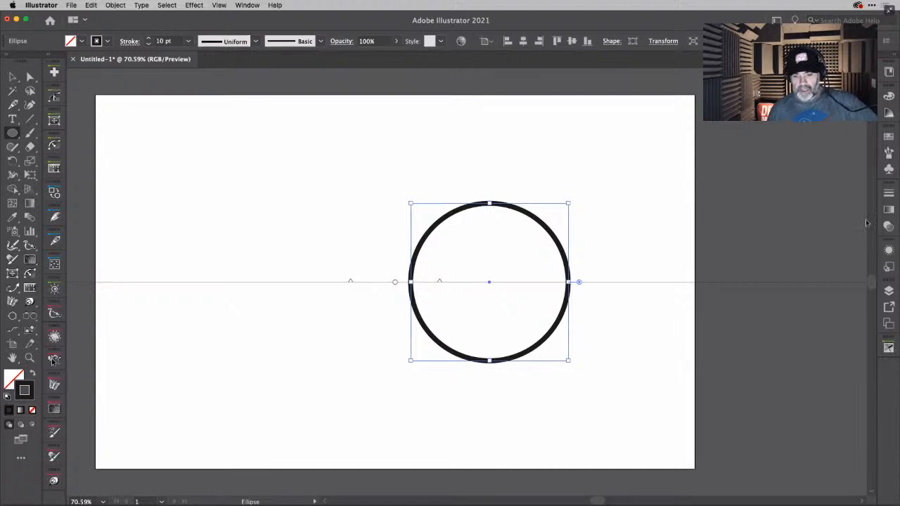
left_click(250, 5)
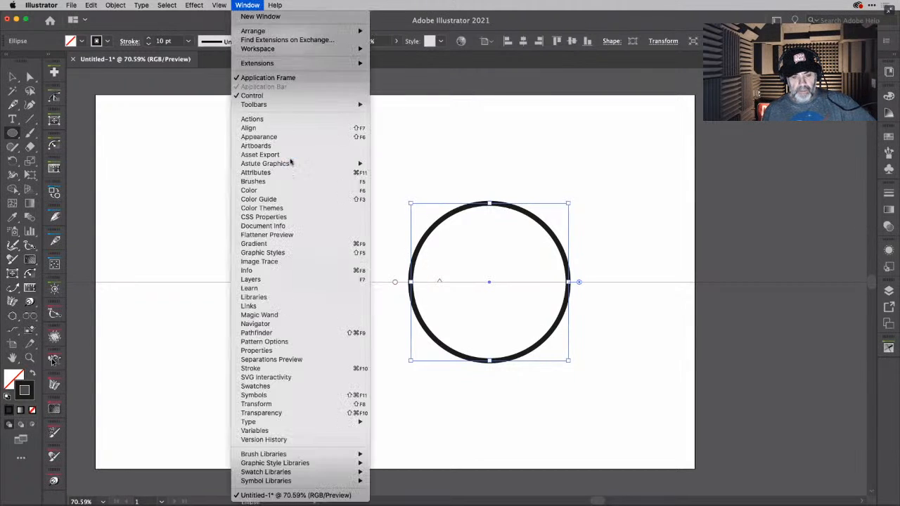
left_click(304, 351)
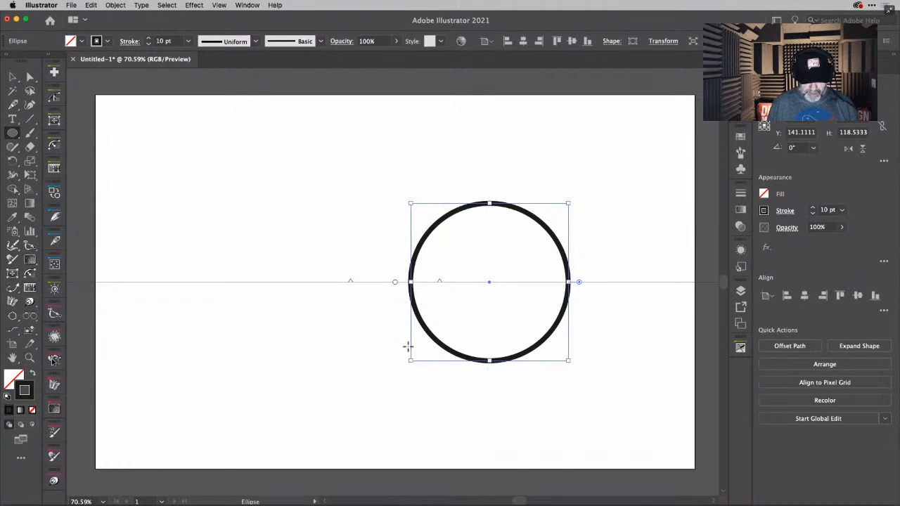
- Move the circle further right along the mirror axis, making room for the rest of the ship
key("v")
scroll(408, 351, "up", 1)
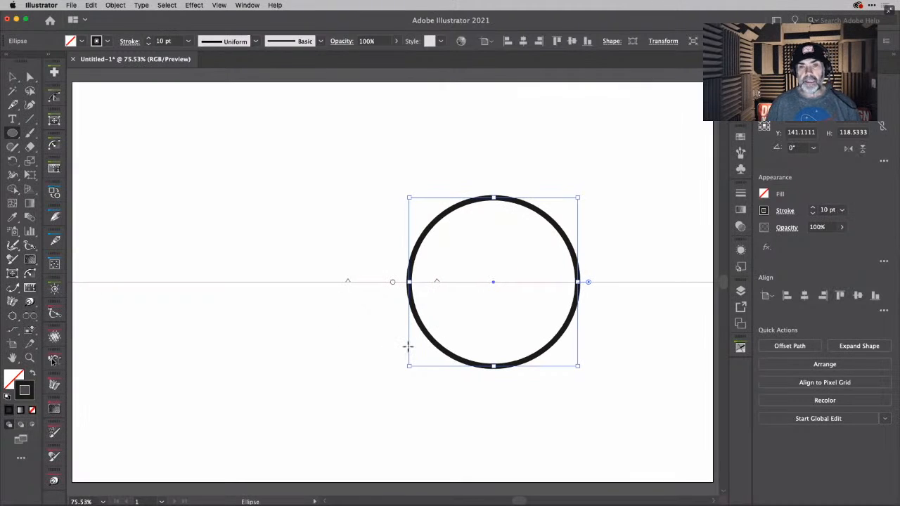
key("shift+Right")
key("shift+Right")
key("shift+Right")
key("shift+Right")
key("shift+Right")
key("shift+Right")
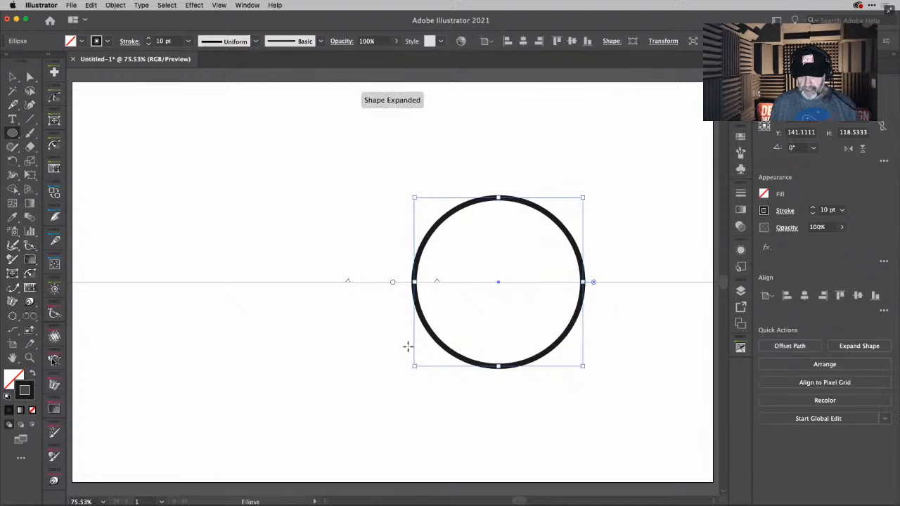
key("shift+Right")
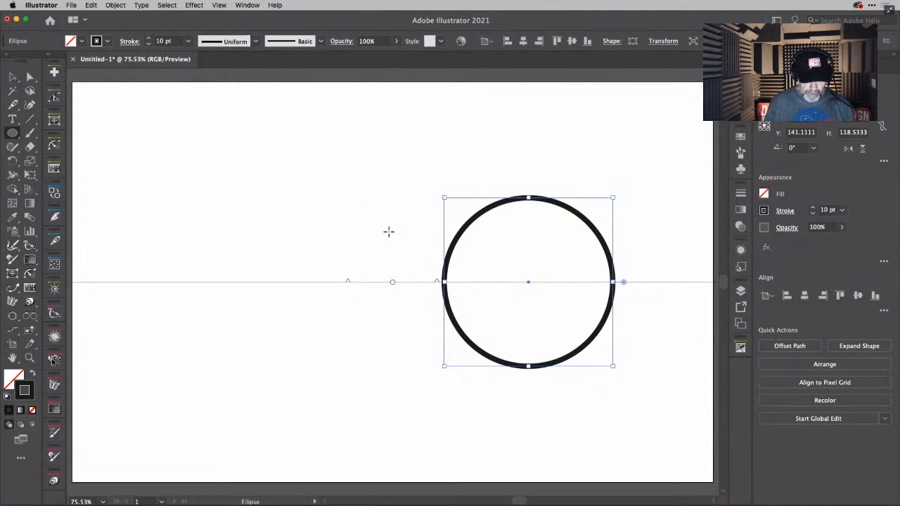
- Examine the starship pictures on the PureRef board and return to Illustrator
key("super+Tab")
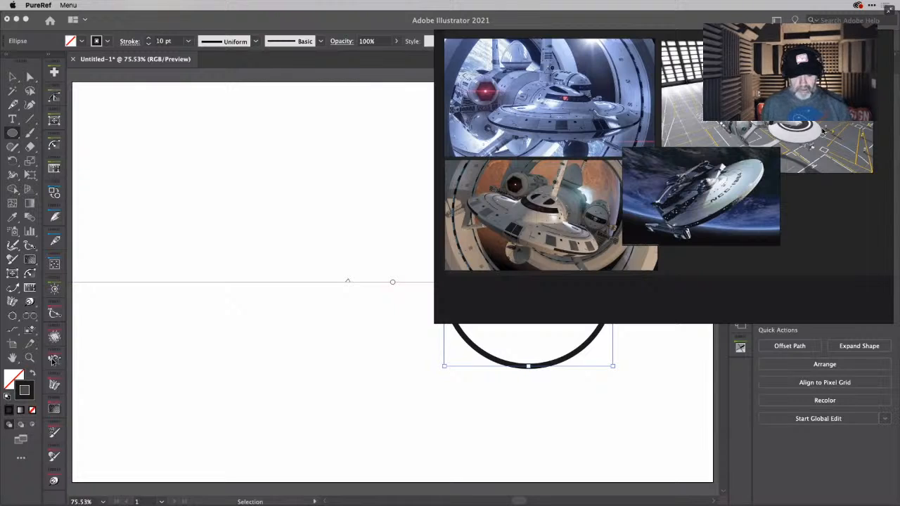
key("super+Tab")
key("super+shift+Tab")
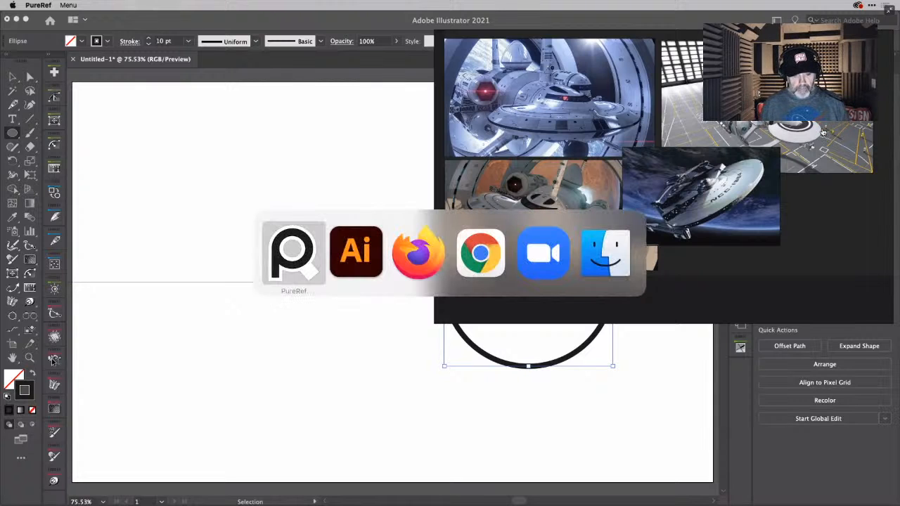
key("super+Tab")
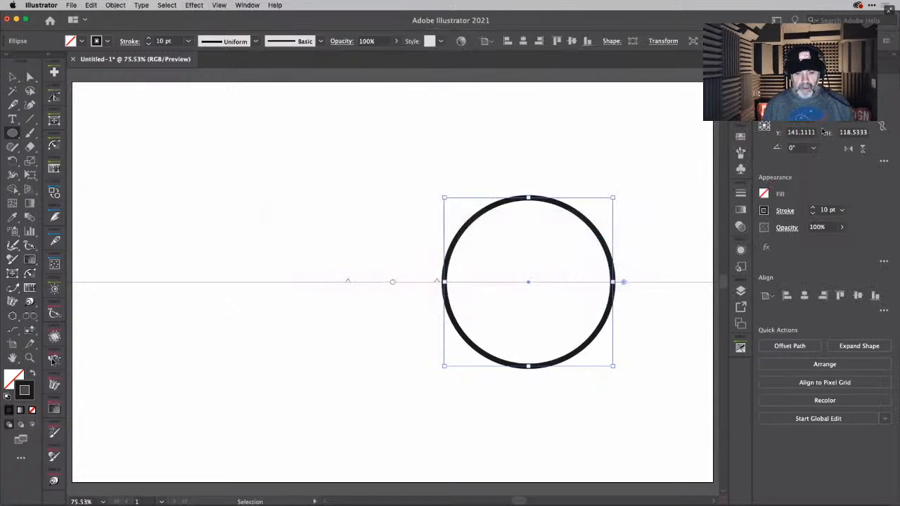
- Draw a wide rectangle about 82 mm high, symmetrical across the mirror axis and left of the circle, for the ship's body
left_click(13, 134)
left_click_drag(12, 133, 46, 135)
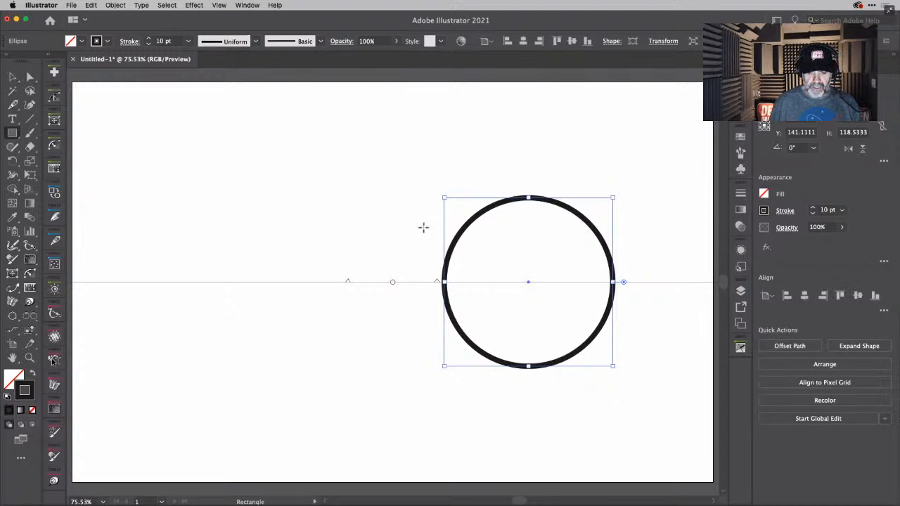
left_click_drag(423, 224, 238, 342)
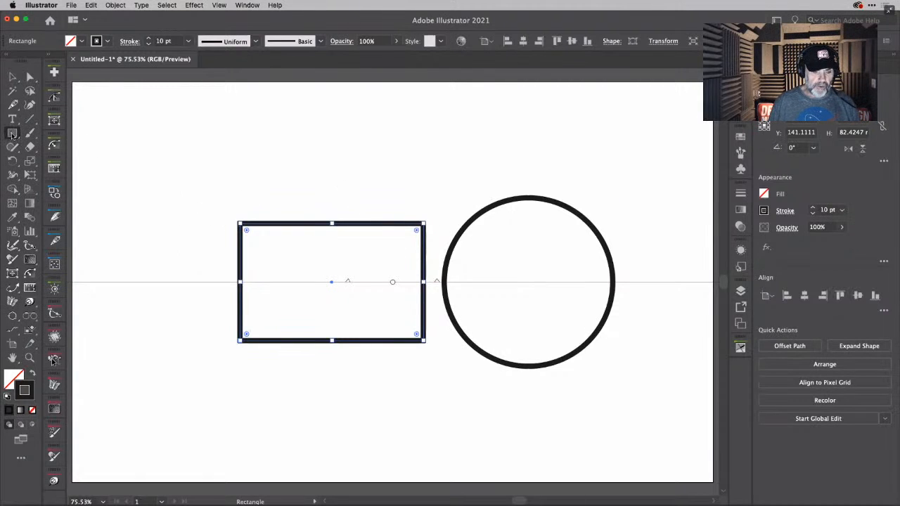
left_click(374, 172)
left_click(436, 288)
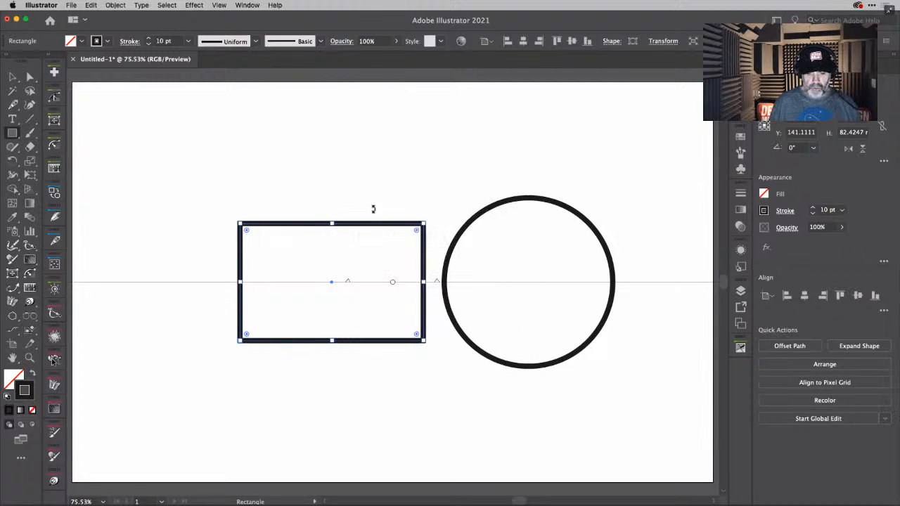
- Draw narrow upright rectangles across the axis at the body's ends, about 173 mm high on the right and 120 mm on the left
left_click_drag(385, 160, 427, 405)
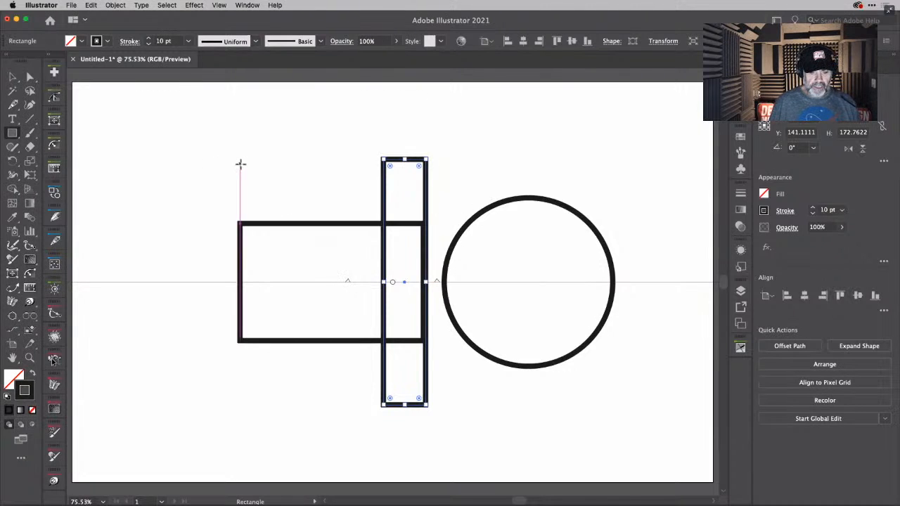
mouse_move(211, 159)
left_mouse_down()
mouse_move(224, 352)
mouse_move(237, 406)
left_mouse_up()
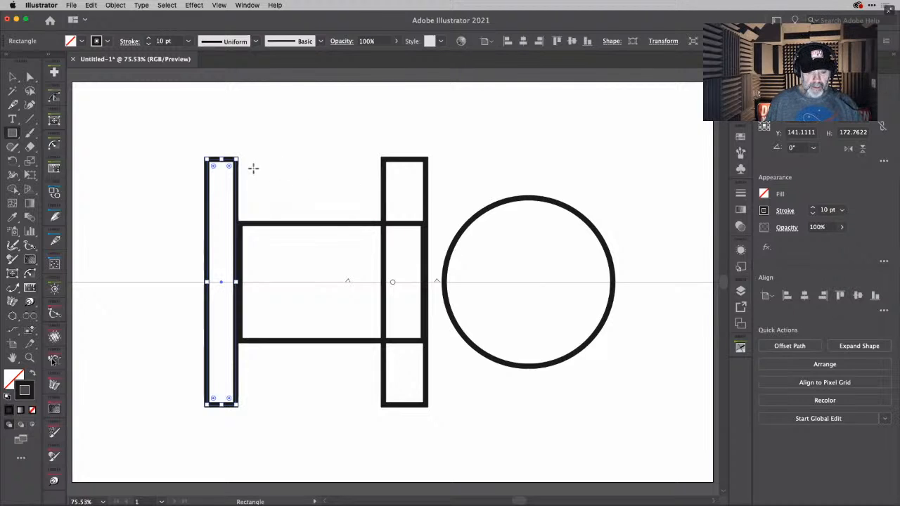
mouse_move(221, 161)
left_mouse_down()
mouse_move(217, 203)
mouse_move(220, 196)
left_mouse_up()
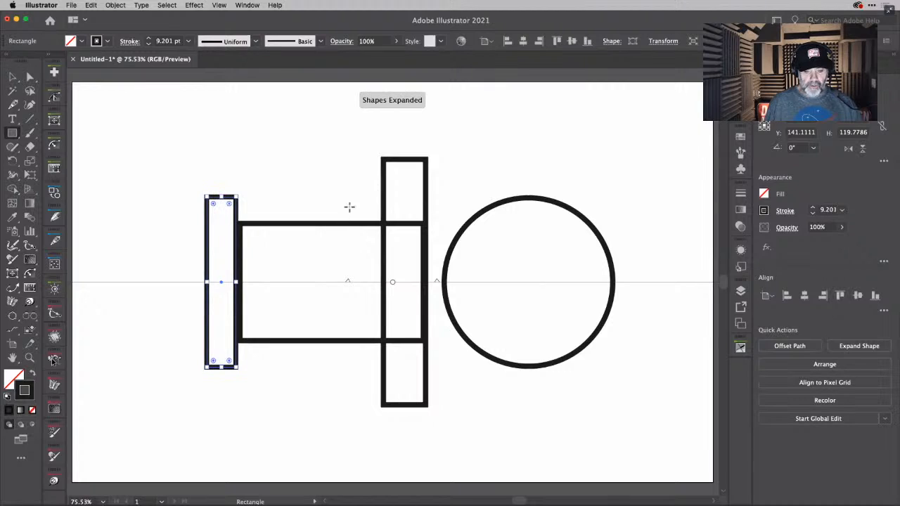
left_click(405, 161)
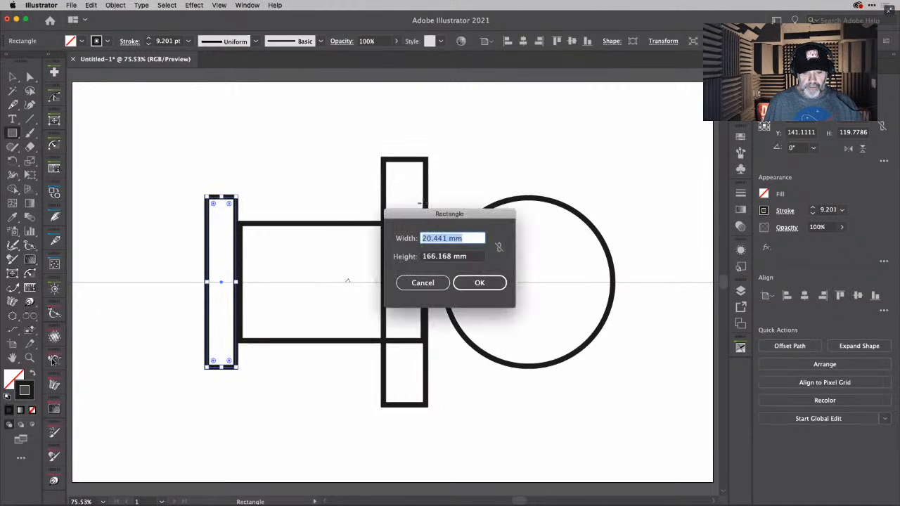
left_click(430, 281)
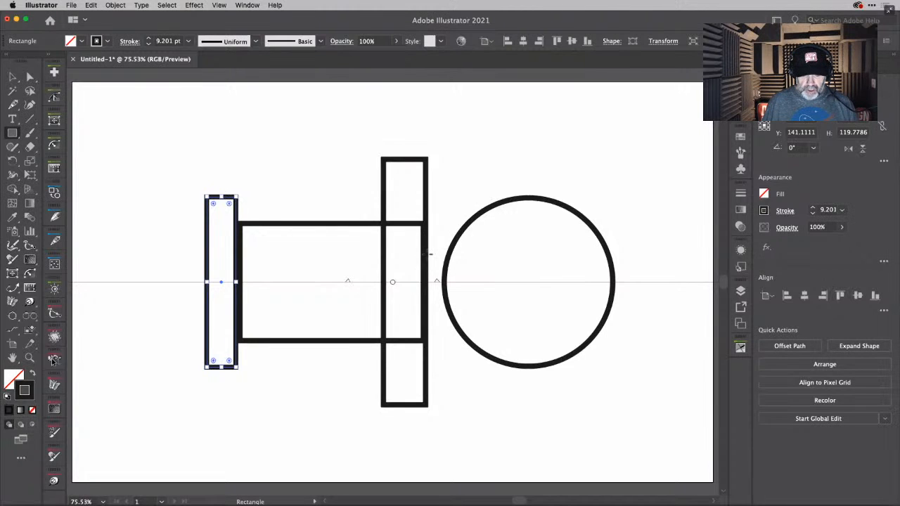
- Draw a rectangle about 69 mm wide and 40 mm high, symmetrical across the axis, reaching from the tall upright into the circle
left_click_drag(428, 251, 526, 312)
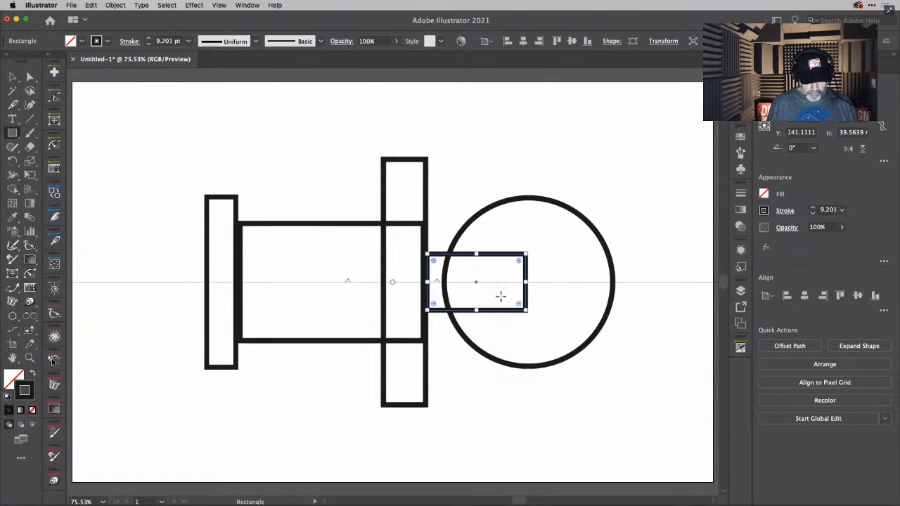
- Try to round the connecting rectangle's upper corner inside the circle by selecting only that corner's anchor point
key("a")
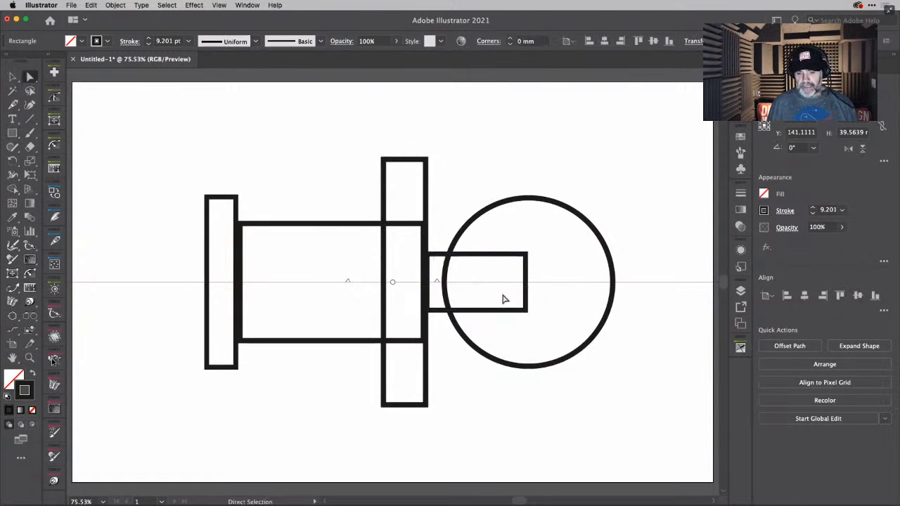
right_click(524, 259)
left_click(524, 257)
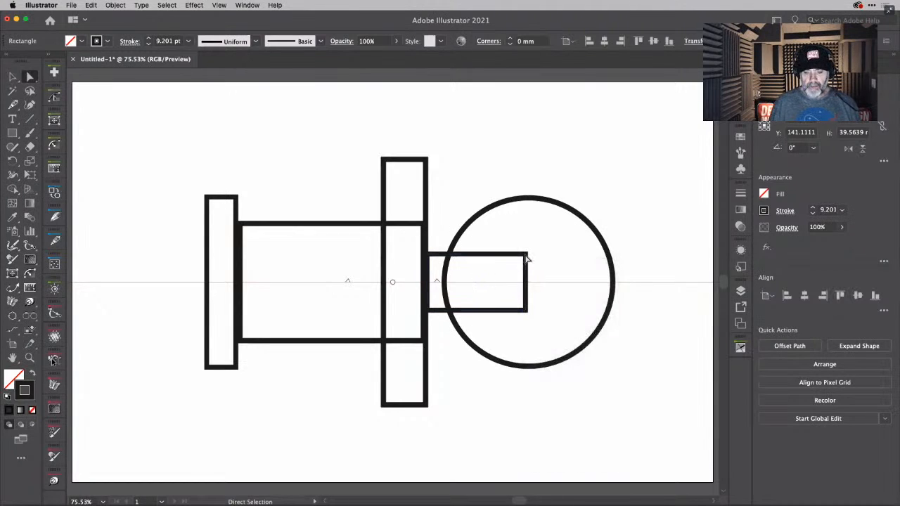
left_click(526, 255)
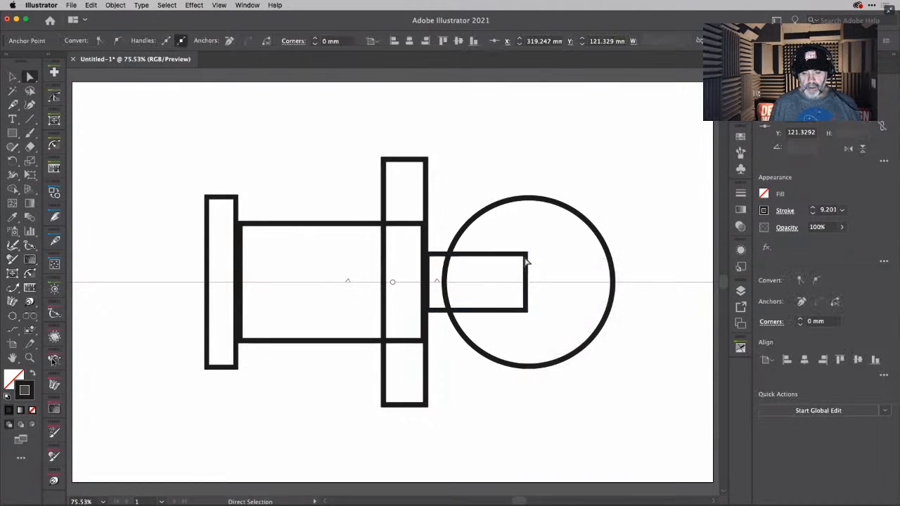
left_click_drag(526, 257, 525, 256)
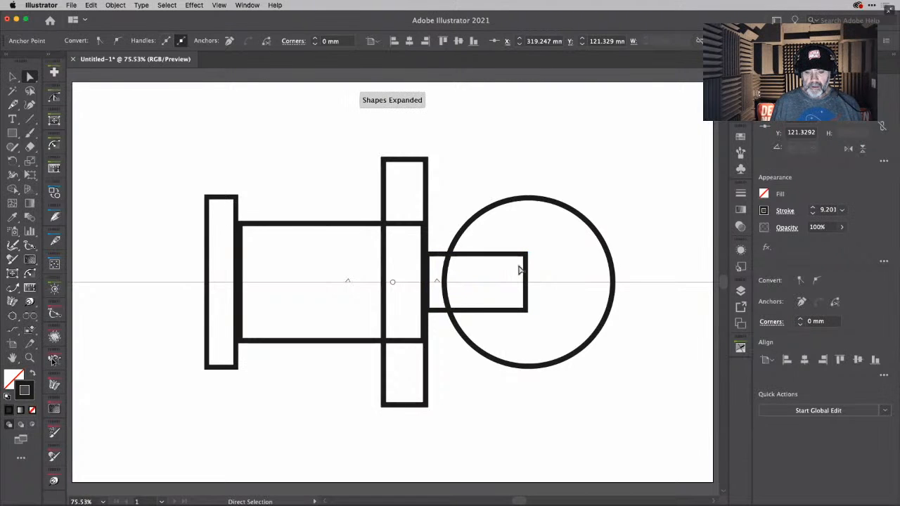
left_click(522, 259)
left_click(526, 255)
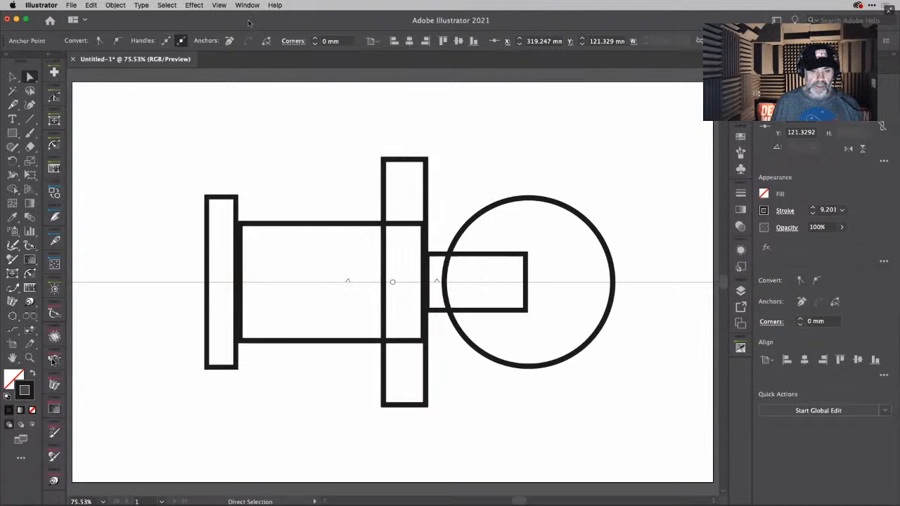
left_click(220, 6)
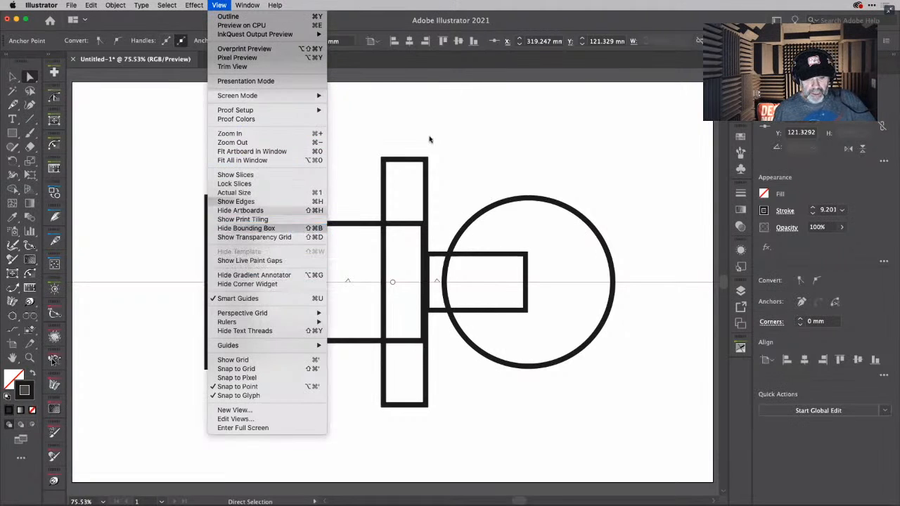
left_click(474, 140)
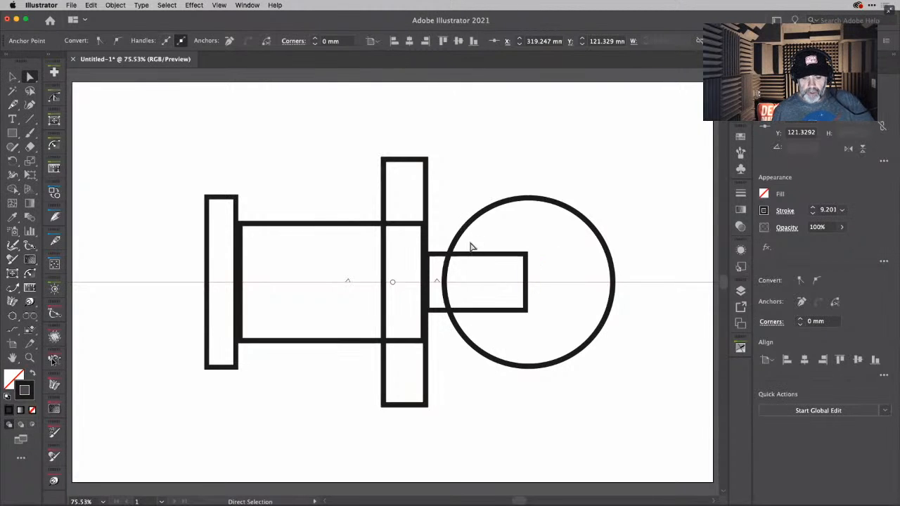
- Try rounding all four corners of the connecting rectangle at once with its live corner handles, and undo the rounding
left_click(13, 76)
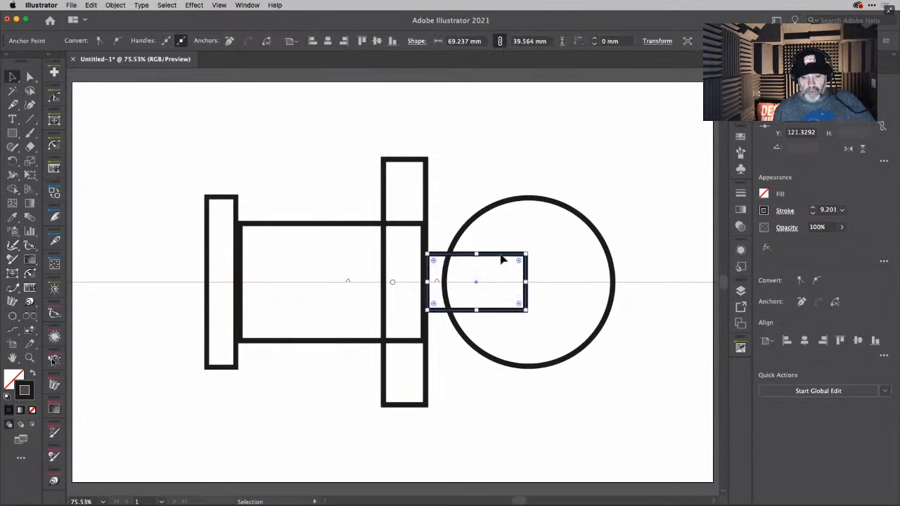
left_click_drag(519, 262, 503, 276)
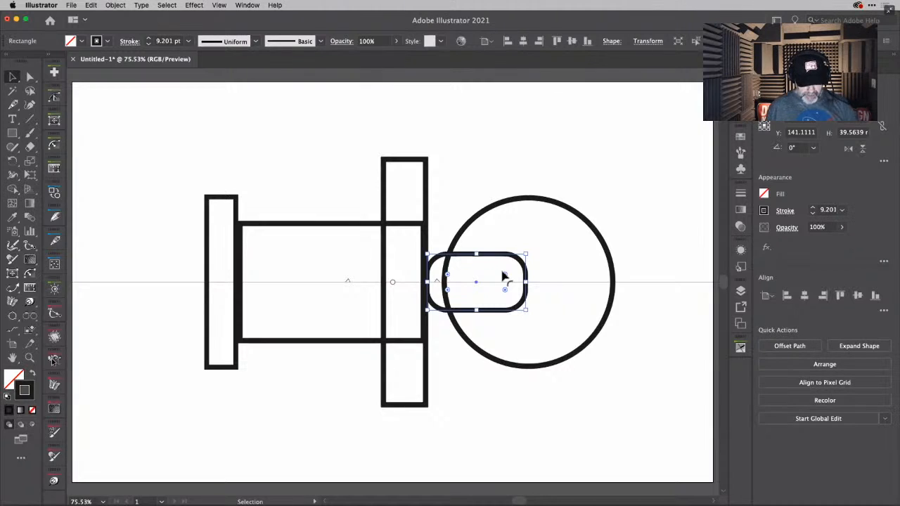
key("super+shift+a")
key("super+z")
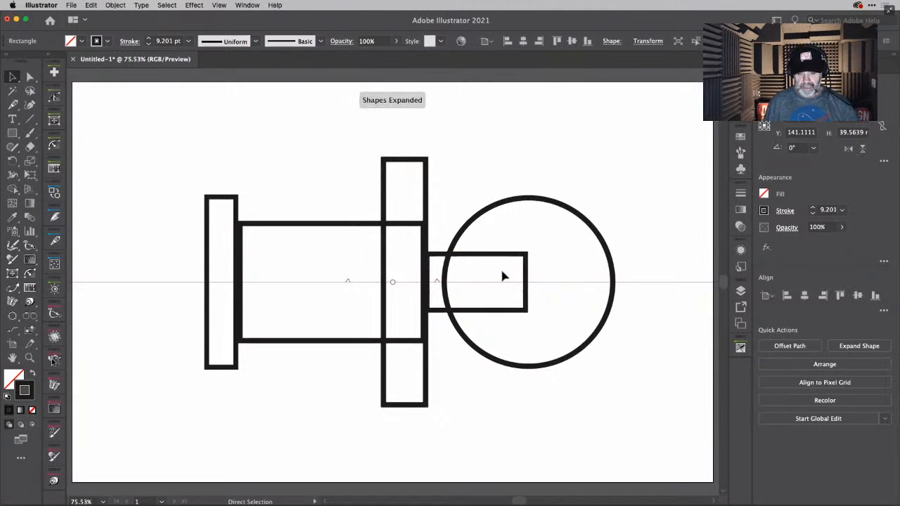
left_click(29, 76)
key("super+shift+a")
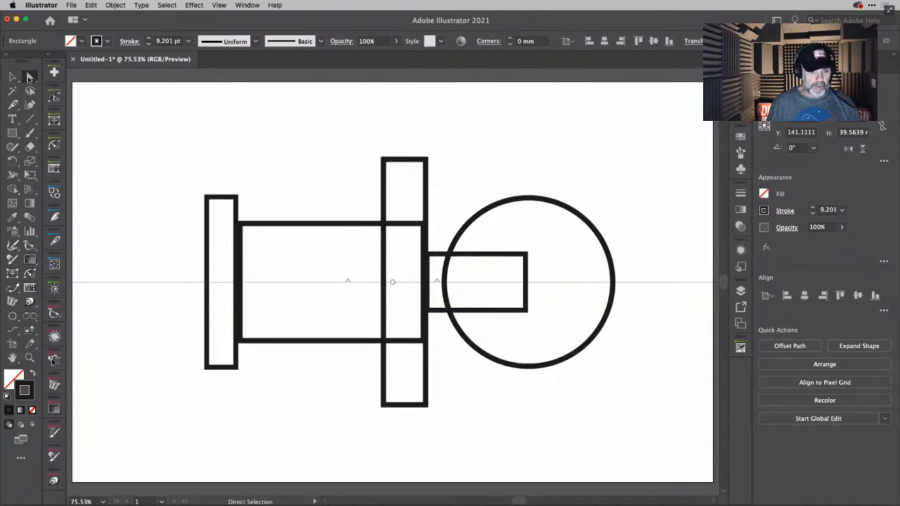
left_click(525, 259)
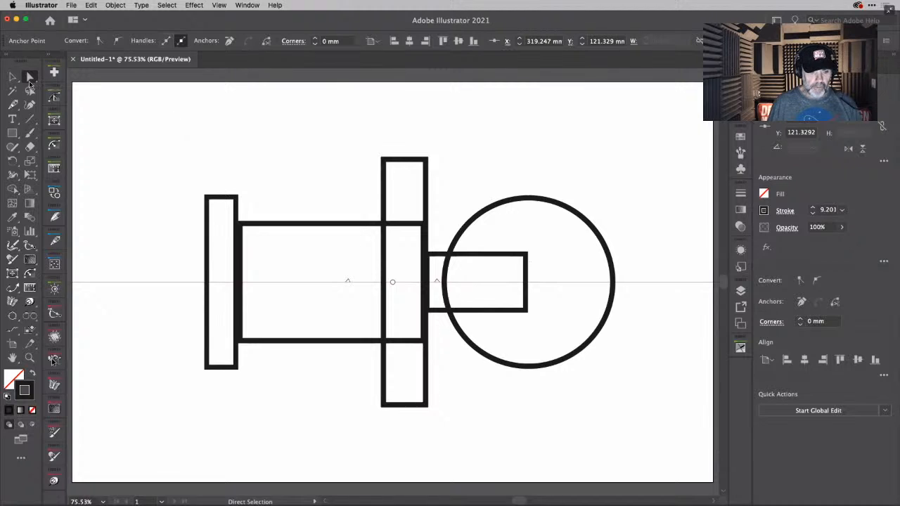
left_click(13, 76)
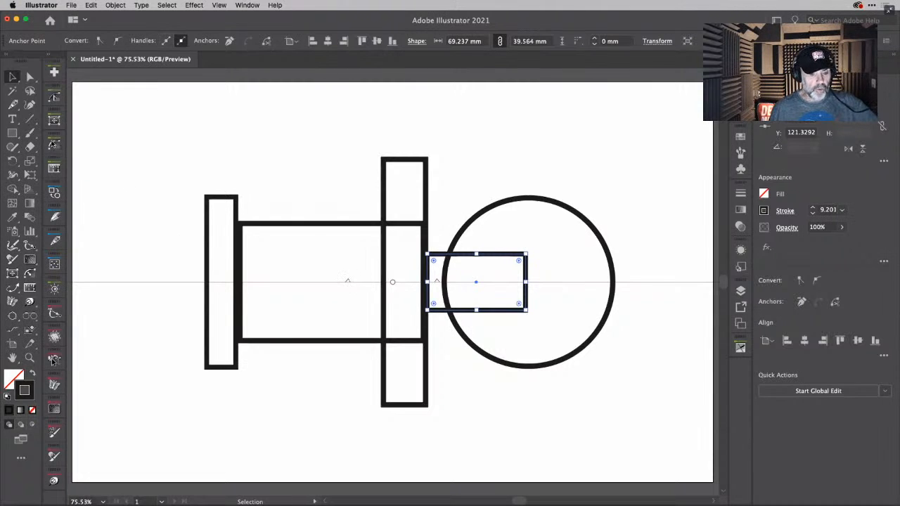
- Round the connecting rectangle's end inside the circle with the Dynamic Corners tool, using a radius of about 19.6 mm
mouse_move(52, 144)
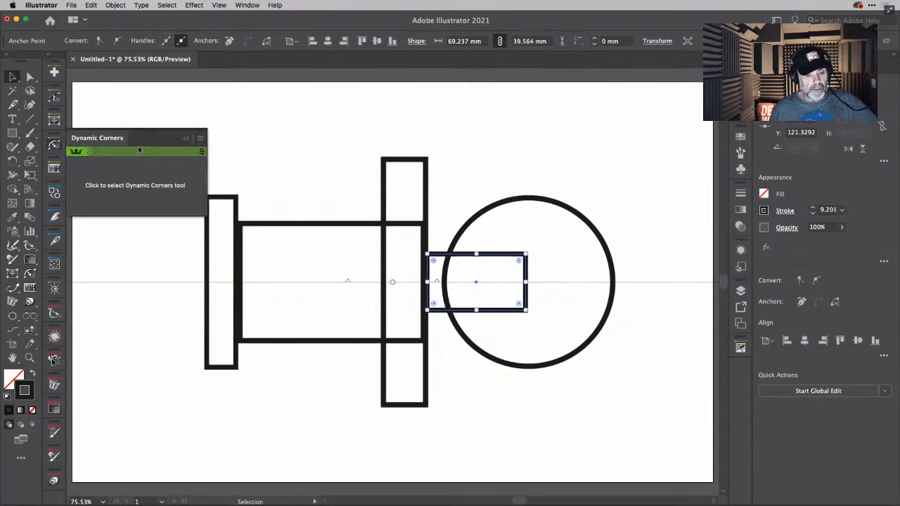
left_click(130, 187)
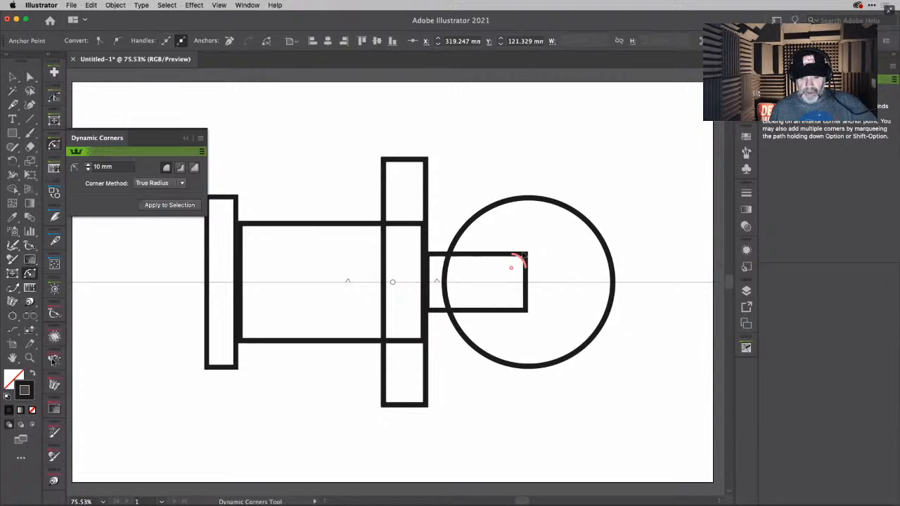
left_click_drag(522, 256, 478, 265)
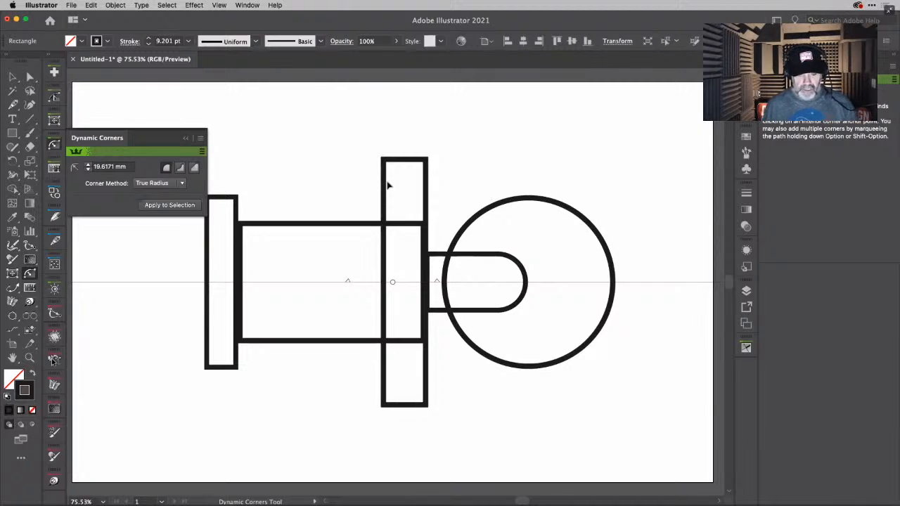
- Round all corners of both upright rectangles with Dynamic Corners at a radius of about 7.7 mm
mouse_move(385, 163)
left_mouse_down()
mouse_move(397, 177)
mouse_move(391, 171)
left_mouse_up()
left_click(424, 163)
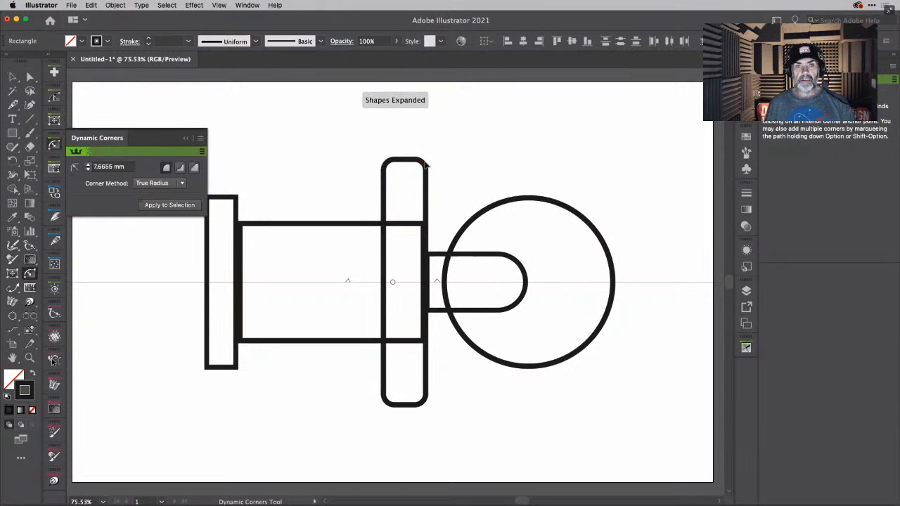
left_click(231, 199)
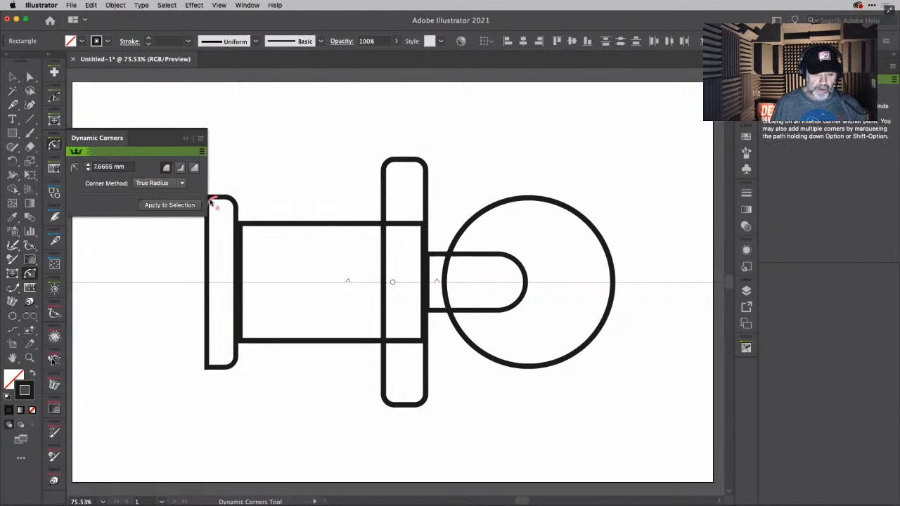
left_click(211, 201)
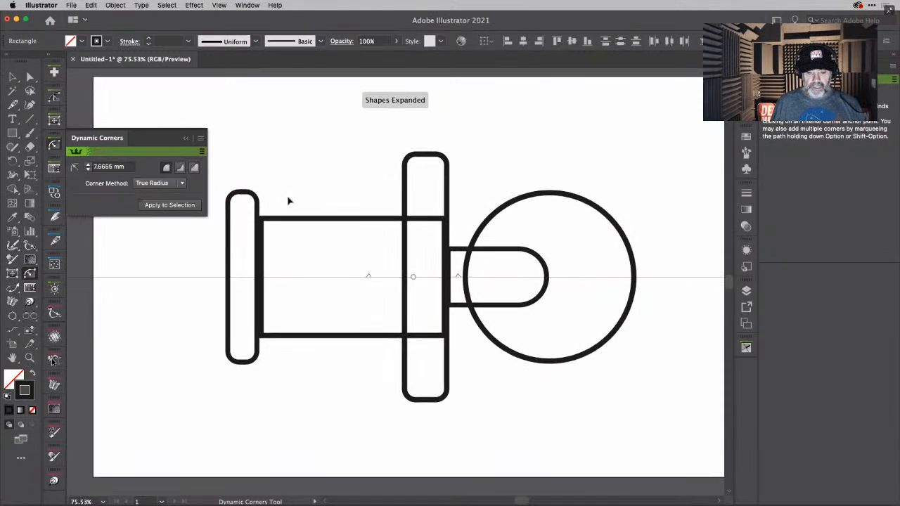
- Reduce the body rectangle's height symmetrically about the axis, making it slightly taller than the connecting piece
scroll(288, 201, "left", 2)
scroll(288, 201, "down", 1)
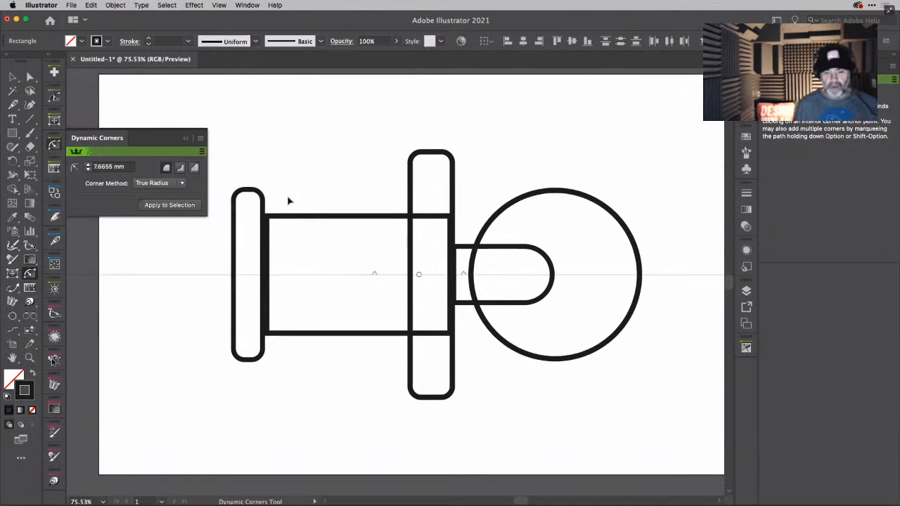
left_click(12, 76)
left_click(320, 218)
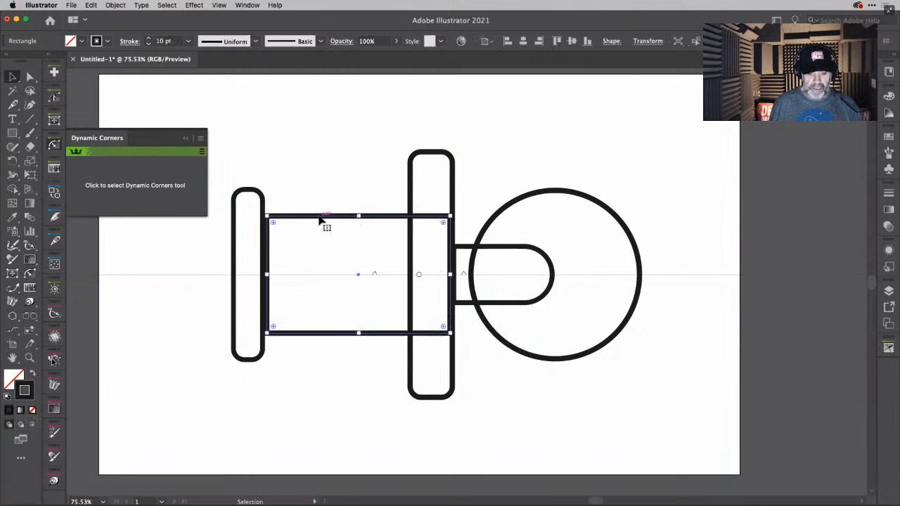
mouse_move(358, 216)
left_mouse_down()
mouse_move(363, 246)
mouse_move(361, 235)
left_mouse_up()
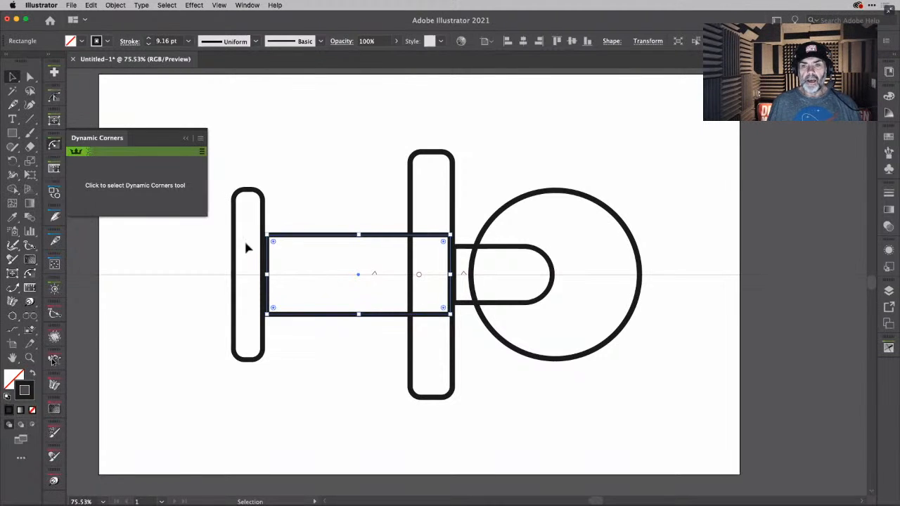
- Draw a long narrow mirrored rectangle across the rear upright and body edge, and round its front corners to about 6.6 mm
left_click(13, 134)
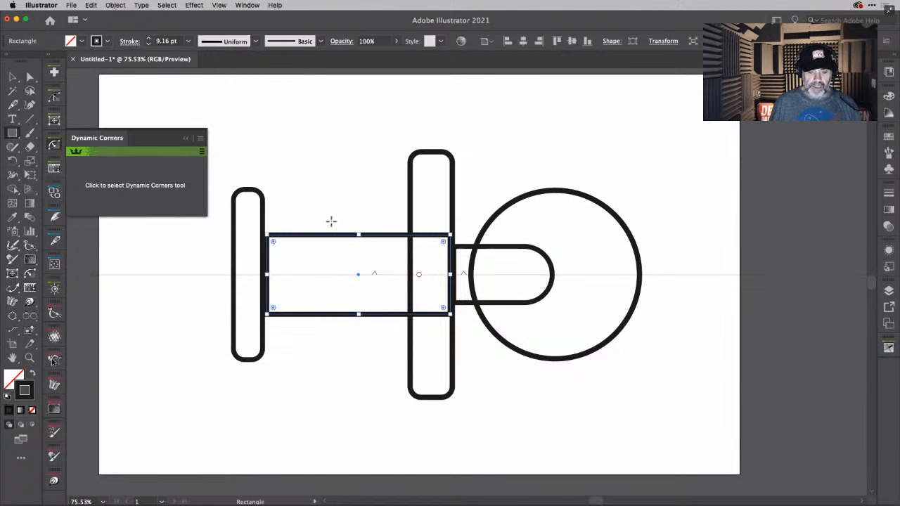
left_click_drag(341, 216, 156, 244)
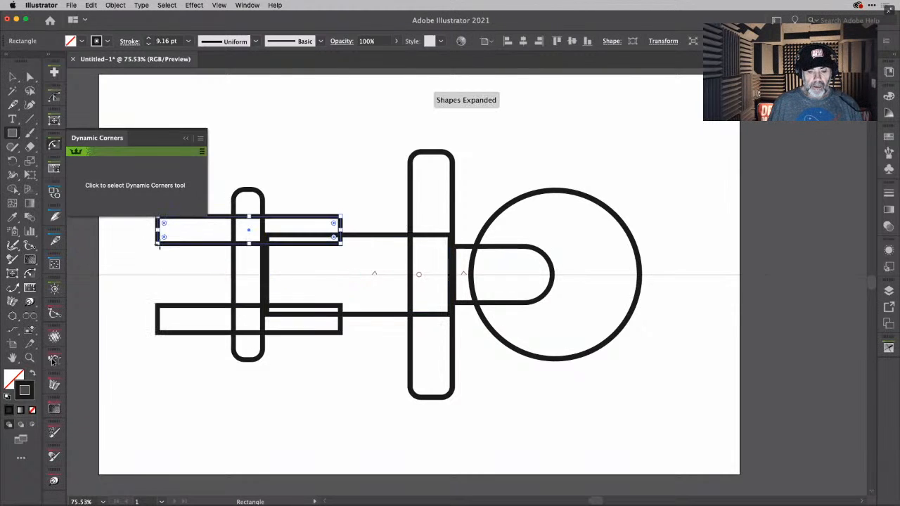
left_click(167, 188)
left_click_drag(340, 219, 328, 225)
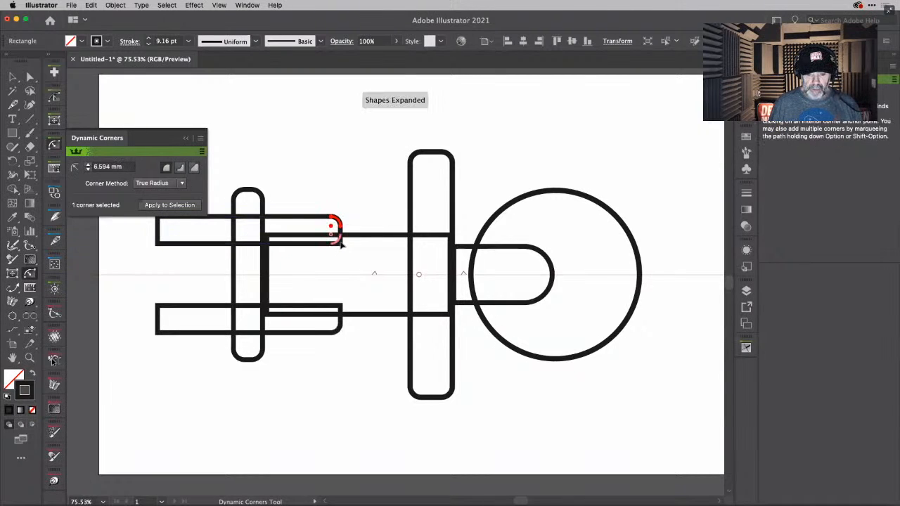
left_click(340, 245)
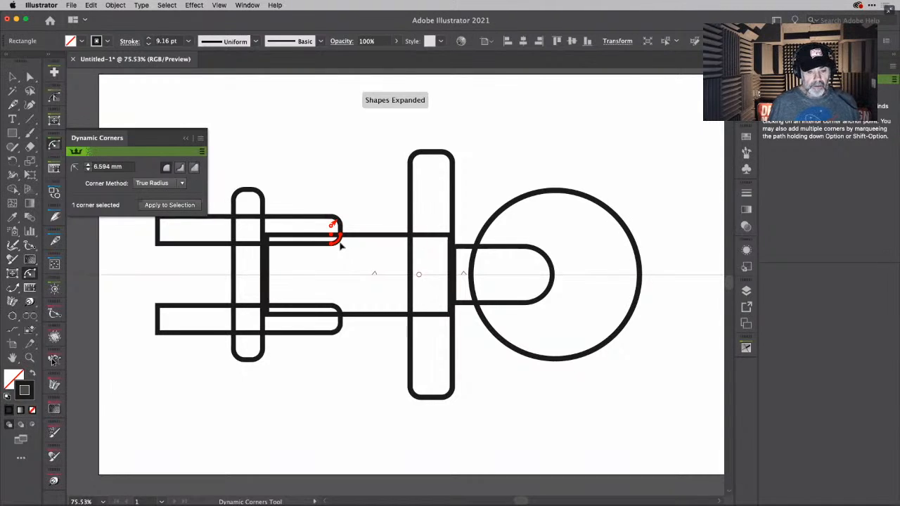
- Give both rear corners of the long narrow rectangle an inverted rounding with a radius of about 6.1 mm
left_click(160, 243)
left_click_drag(161, 245, 173, 237)
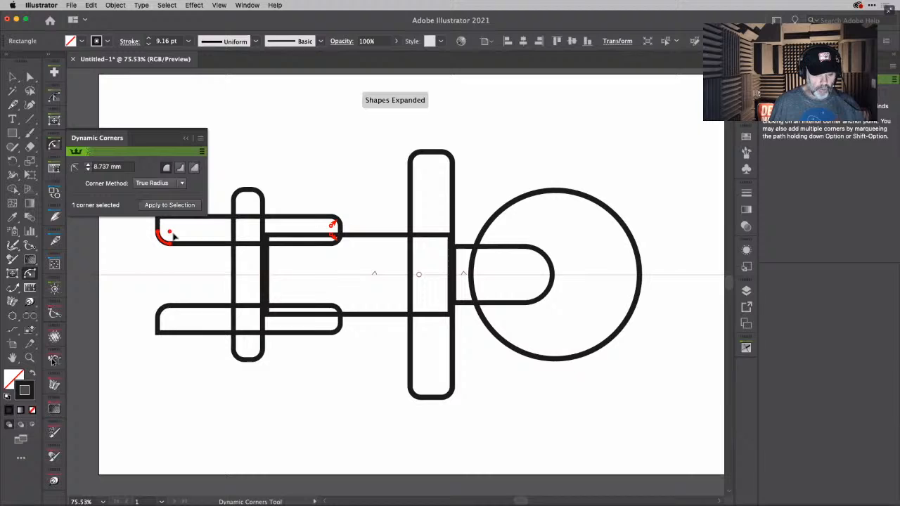
left_click(180, 170)
left_click_drag(168, 235, 166, 239)
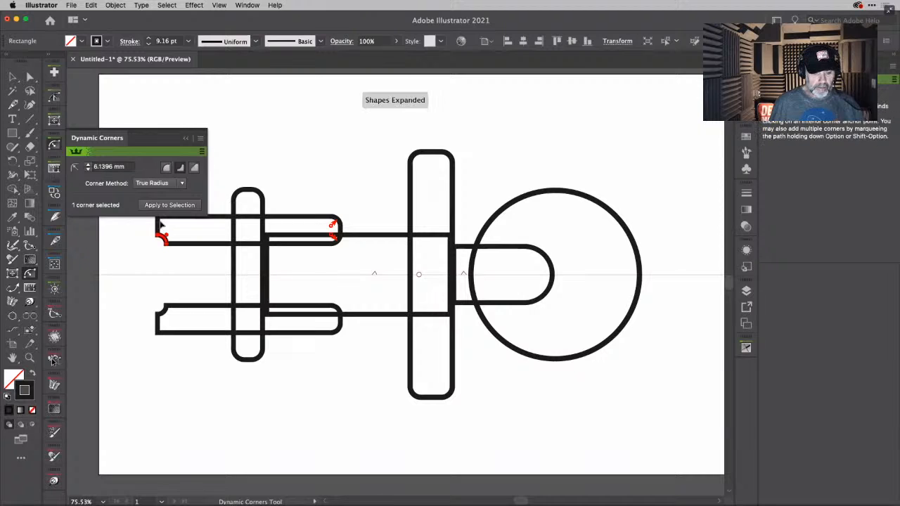
left_click(161, 221)
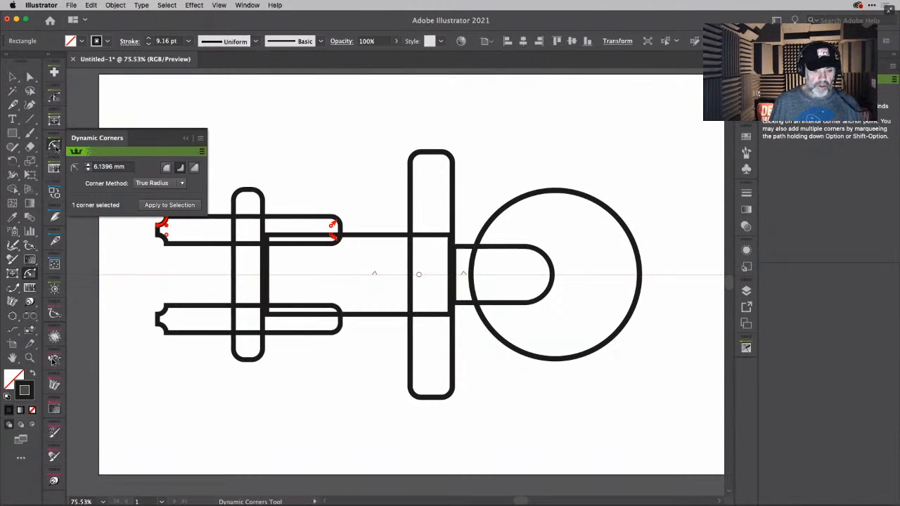
- Nudge the long notched rectangle outward from the axis until its inner edge lies along the body's edge
left_click(13, 76)
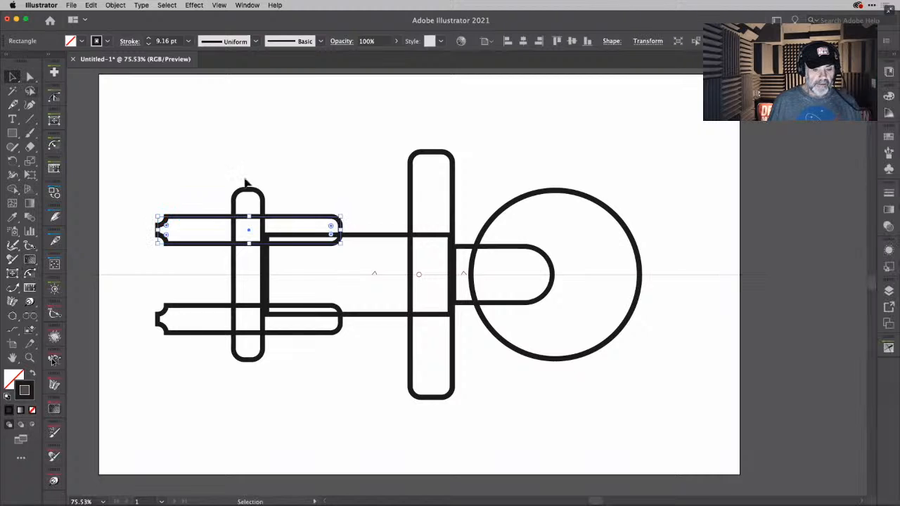
left_click(320, 183)
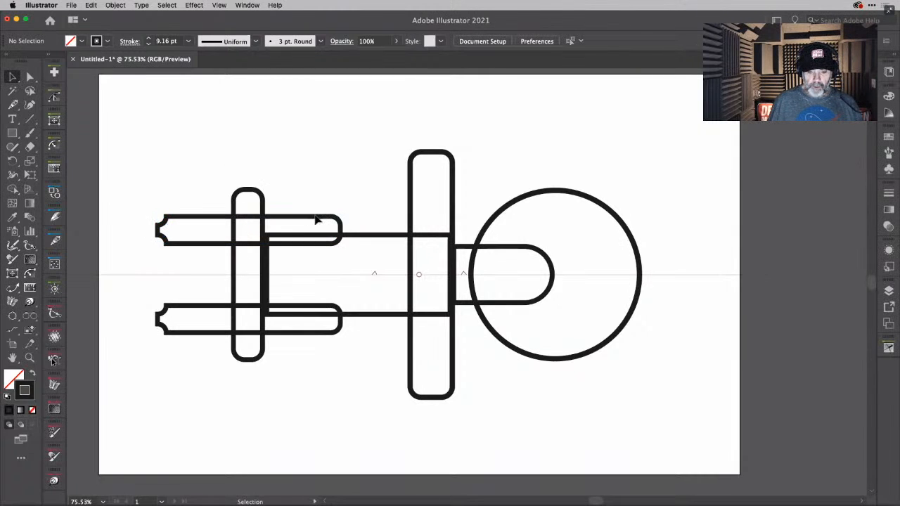
left_click(316, 221)
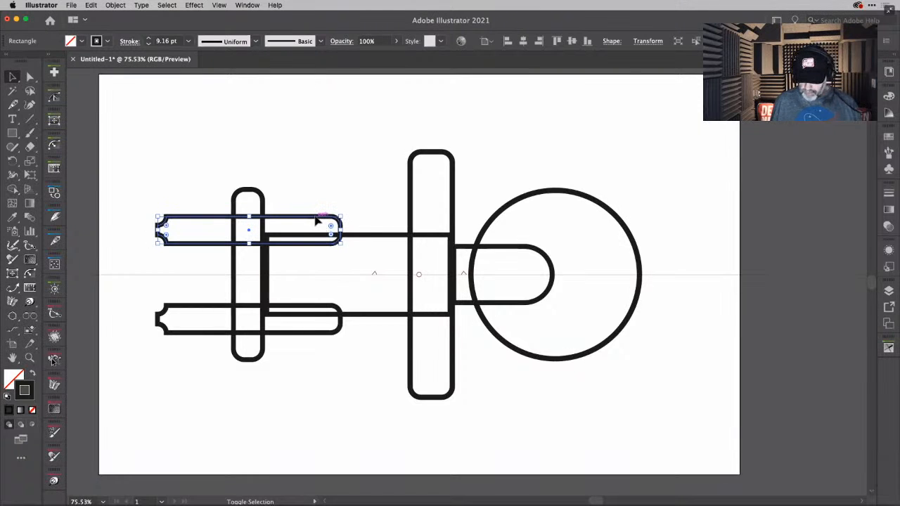
key("shift+Up")
key("shift+Up")
key("shift+Up")
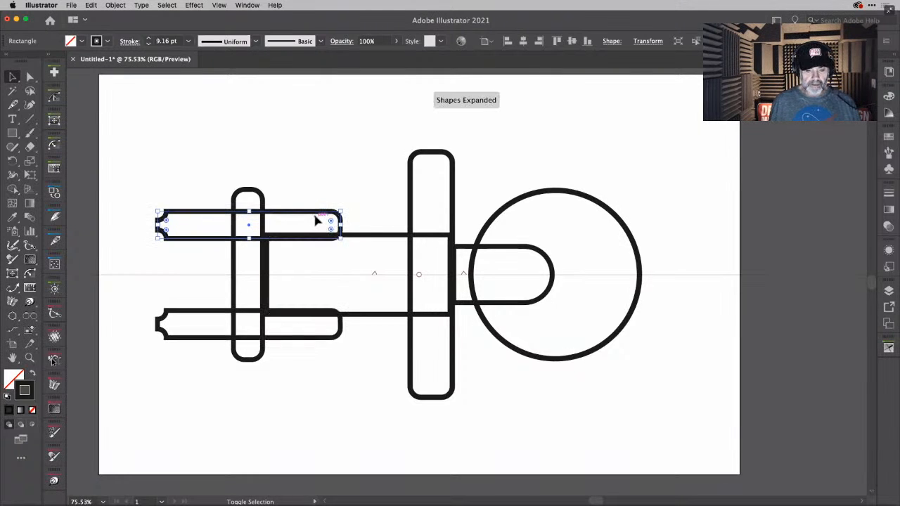
key("shift+Down")
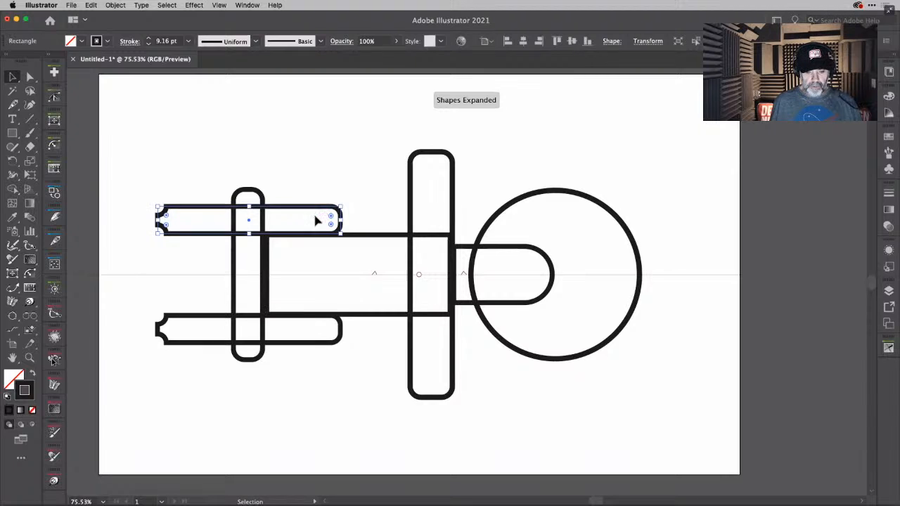
- Move the long notched rectangle slightly farther from the axis in three nudges and deselect it
key("Up")
key("Up")
key("Up")
key("Up")
key("Up")
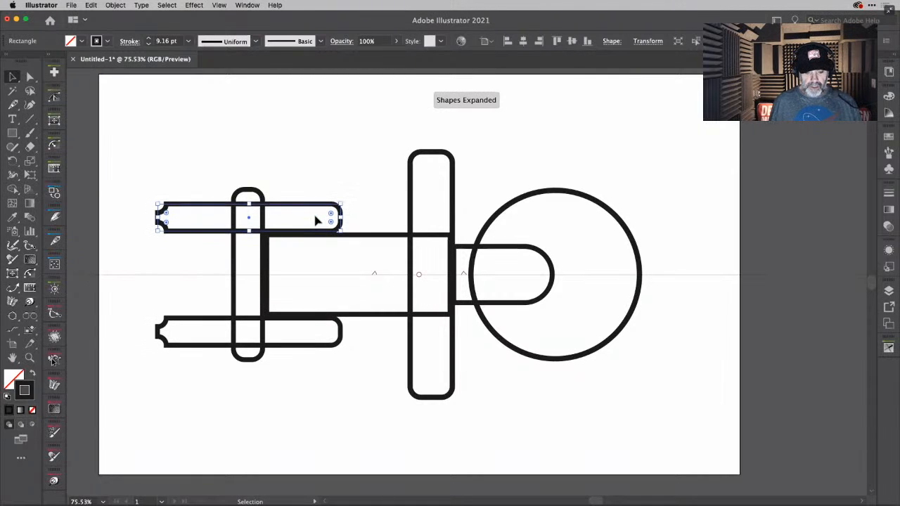
left_click(403, 186)
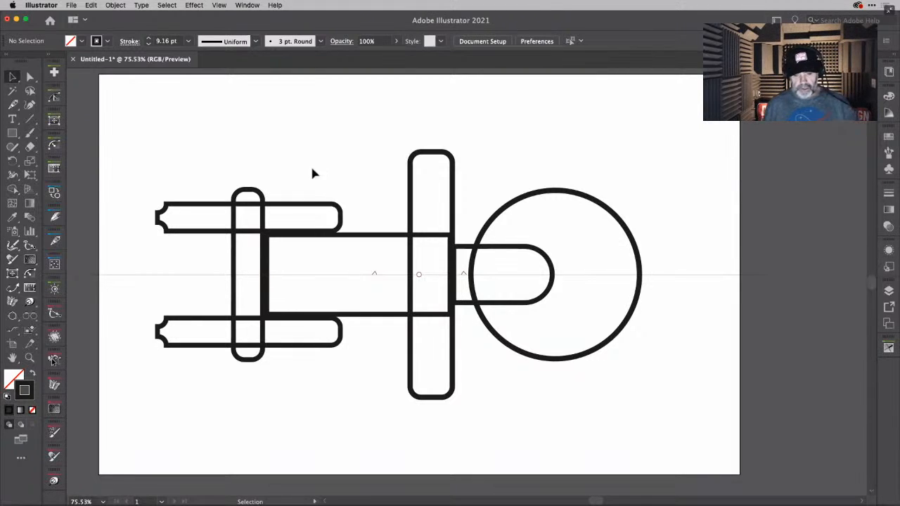
- Select all the ship shapes and merge the overlapped regions inside the front and rear uprights with Shape Builder
left_click_drag(167, 174, 668, 266)
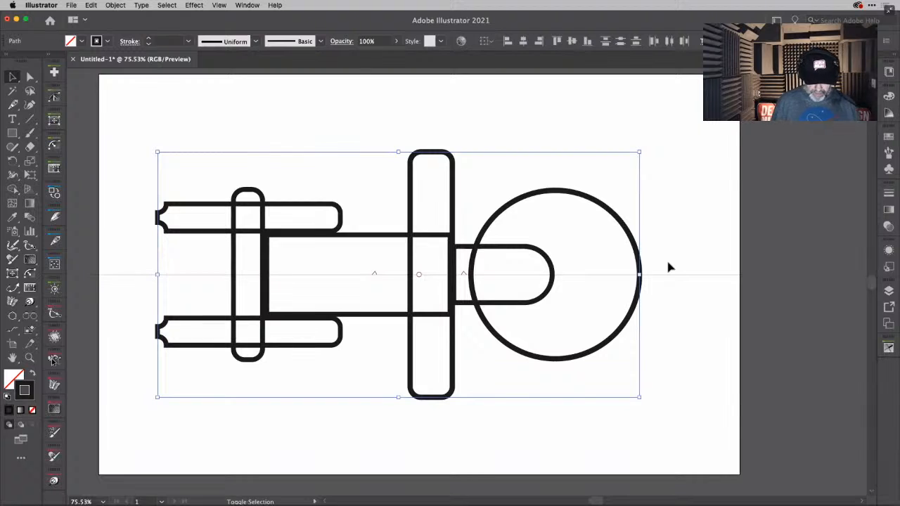
key("shift+m")
mouse_move(438, 241)
left_mouse_down()
mouse_move(436, 223)
mouse_move(437, 267)
left_mouse_up()
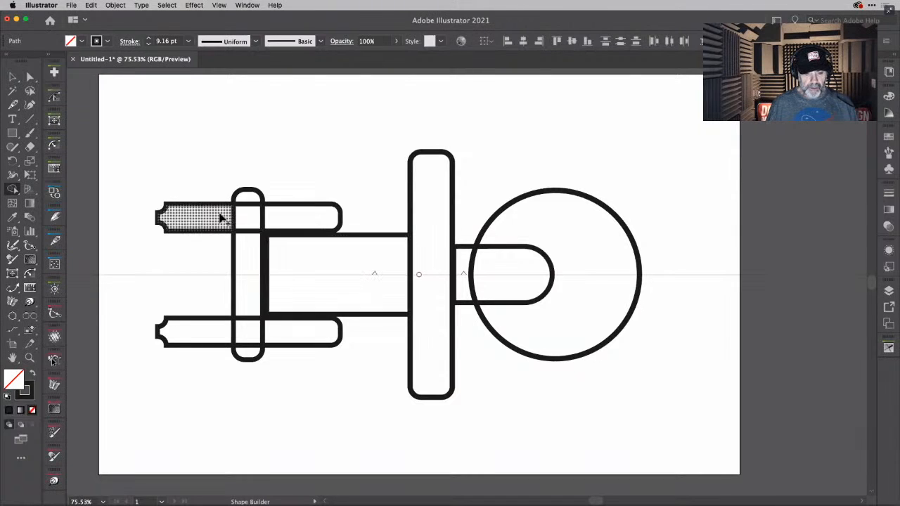
mouse_move(223, 216)
left_mouse_down()
mouse_move(283, 218)
mouse_move(244, 304)
mouse_move(247, 344)
left_mouse_up()
key("super+z")
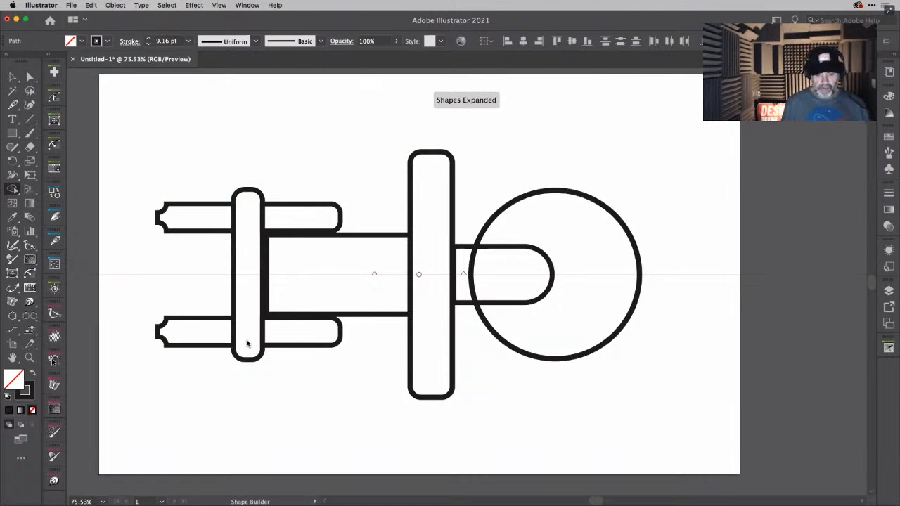
- Stretch the rear upright symmetrically about the axis so both its ends extend farther past the notched rectangles
key("v")
key("super+a")
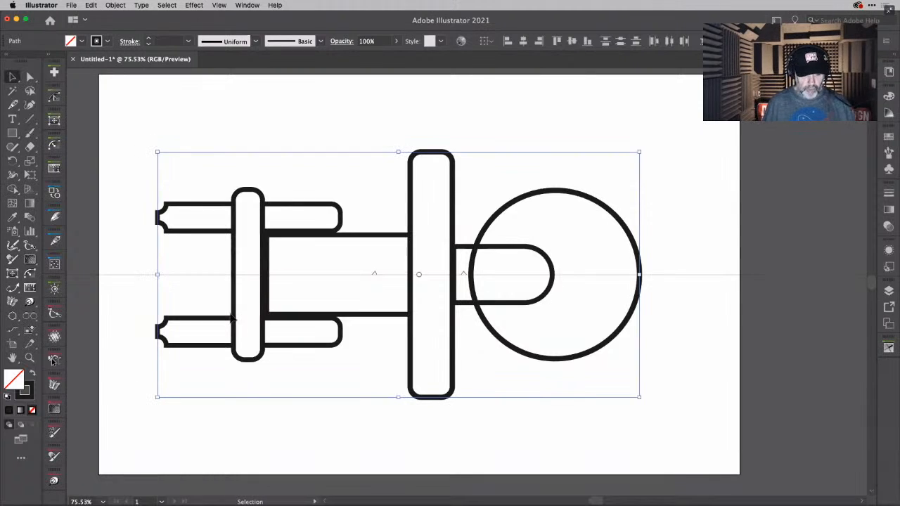
left_click(256, 204)
left_click(251, 193)
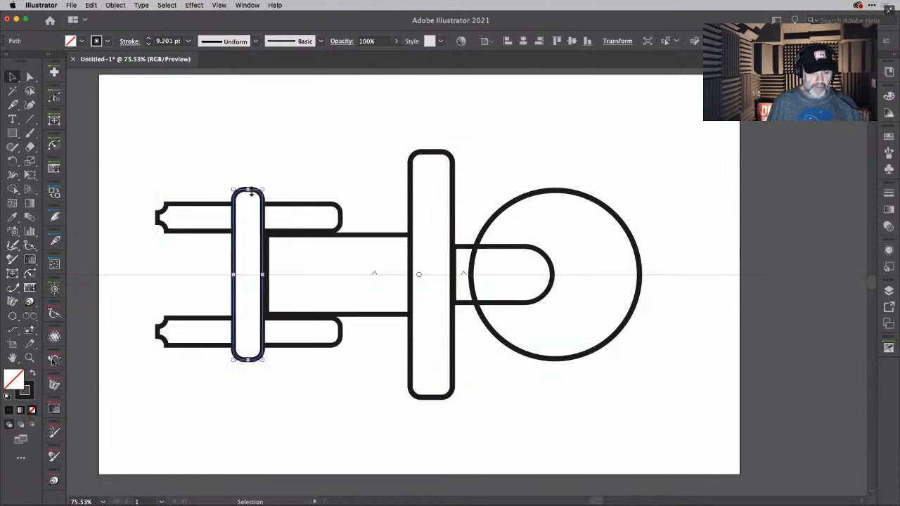
left_click_drag(252, 192, 250, 180)
left_click(304, 161)
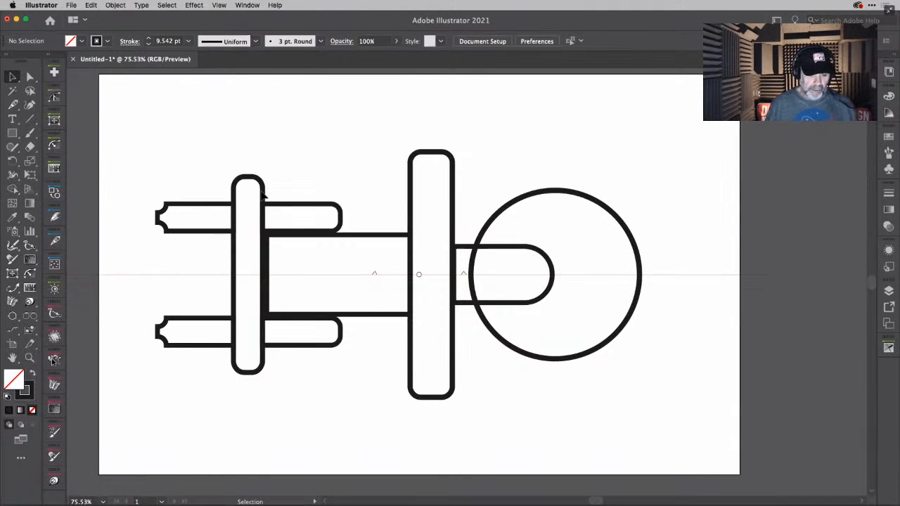
- Widen the rear upright toward the front so it overlaps the rear end of the body
left_click(242, 179)
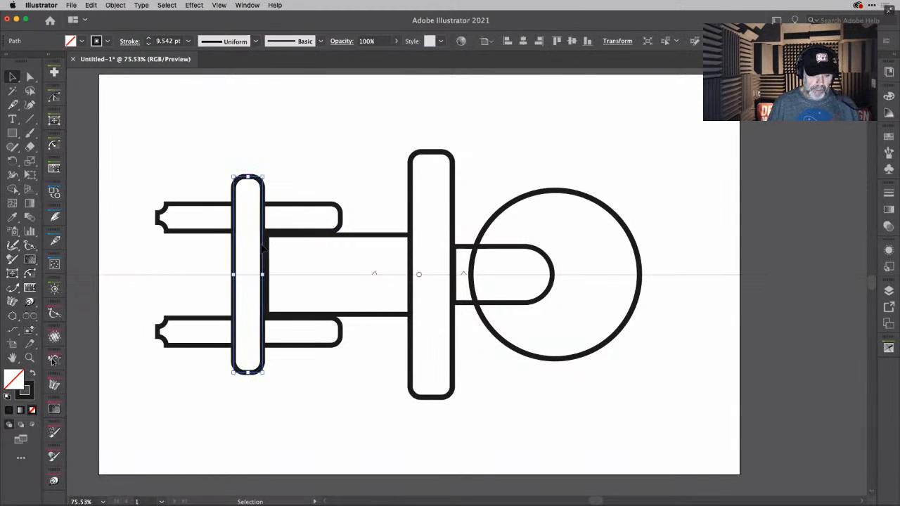
left_click_drag(264, 274, 278, 274)
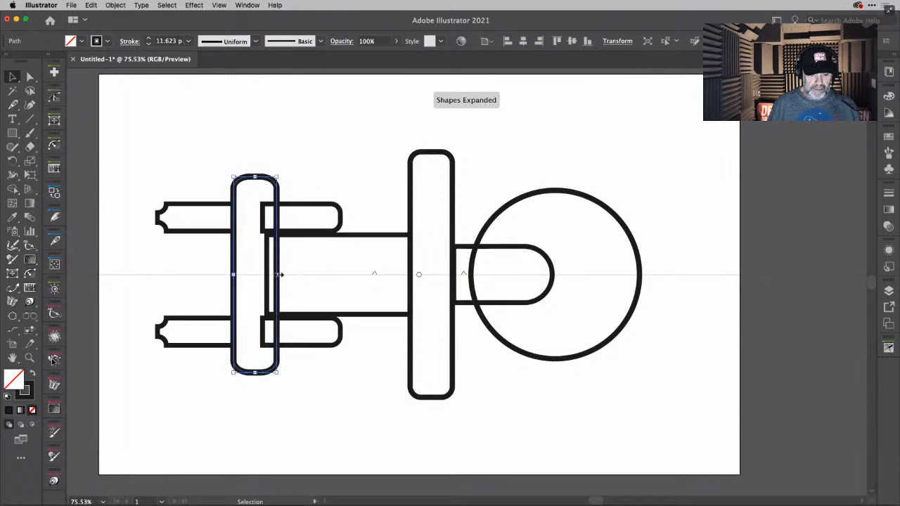
left_click(314, 184)
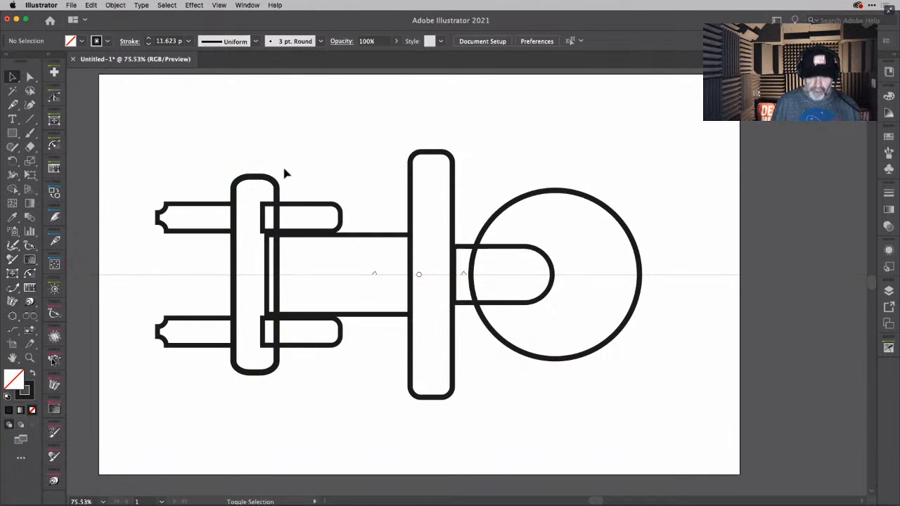
- Merge the rear upright with the overlapping body and notched-rectangle pieces inside it using Shape Builder
key("shift+m")
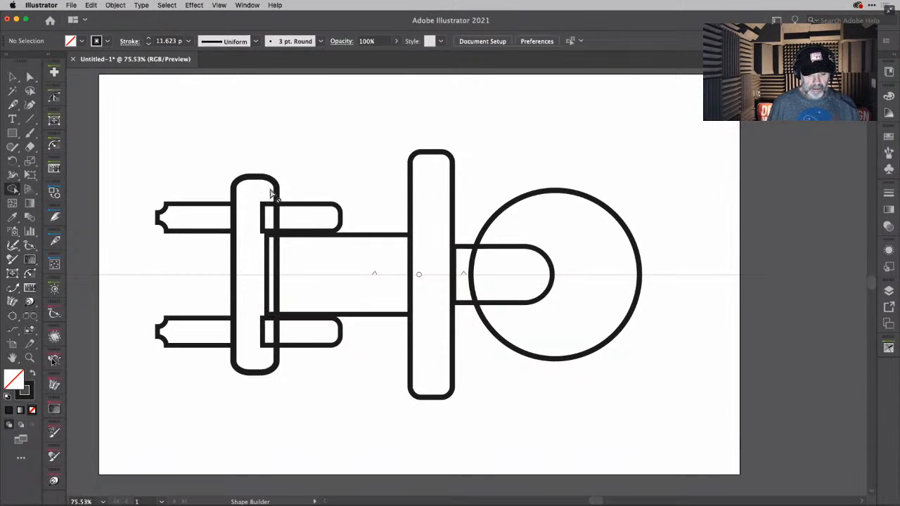
key("v")
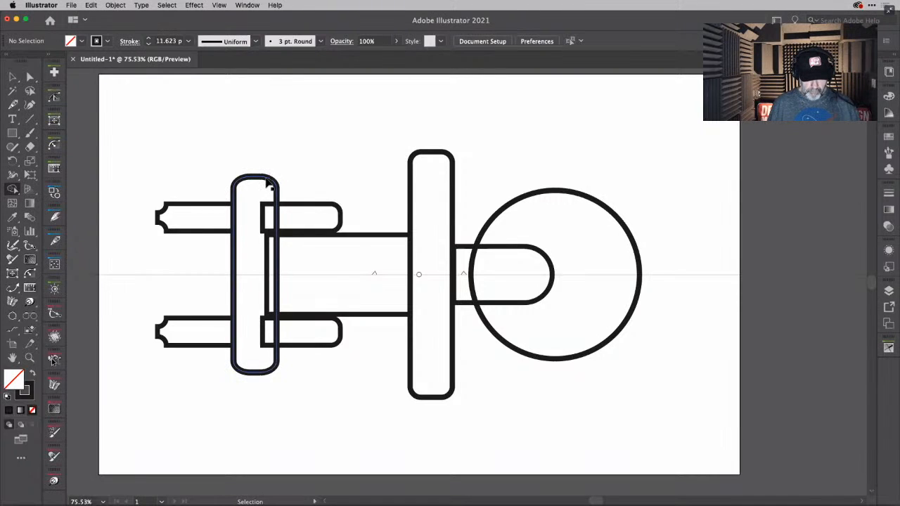
left_click(269, 185)
key("shift+m")
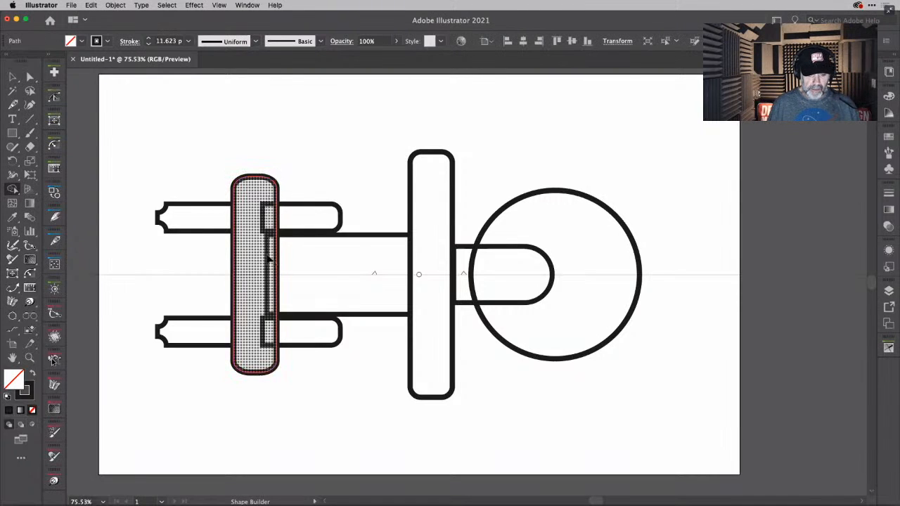
left_click(274, 352)
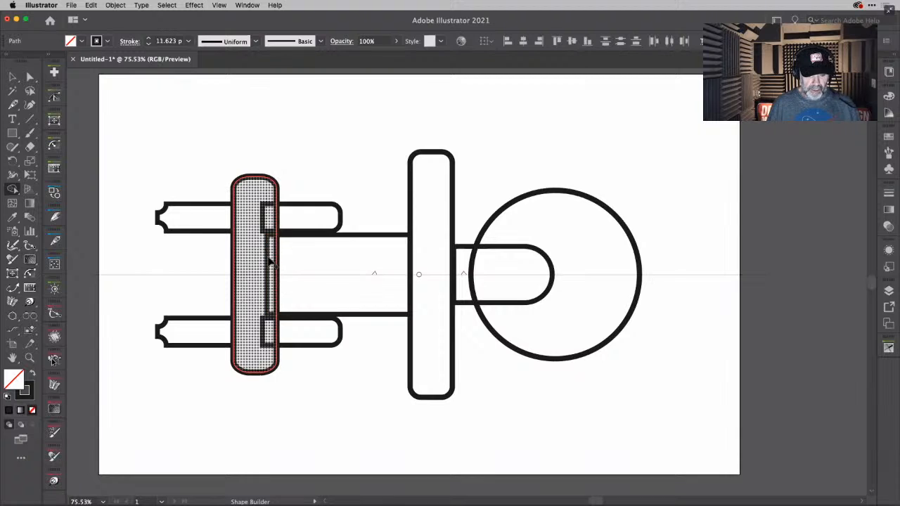
left_click(271, 262)
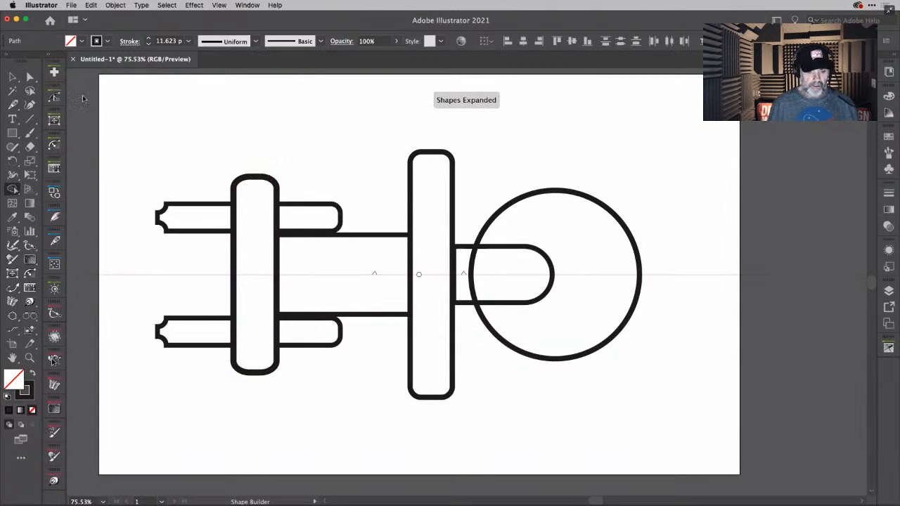
key("v")
left_click(282, 137)
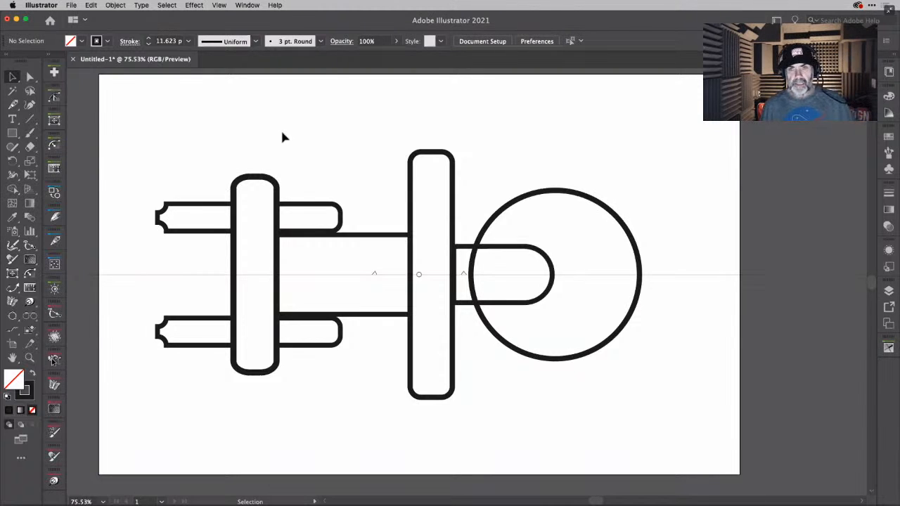
- Select all shapes and merge the connecting piece's two regions with Shape Builder, removing the circle's arc across it
key("a")
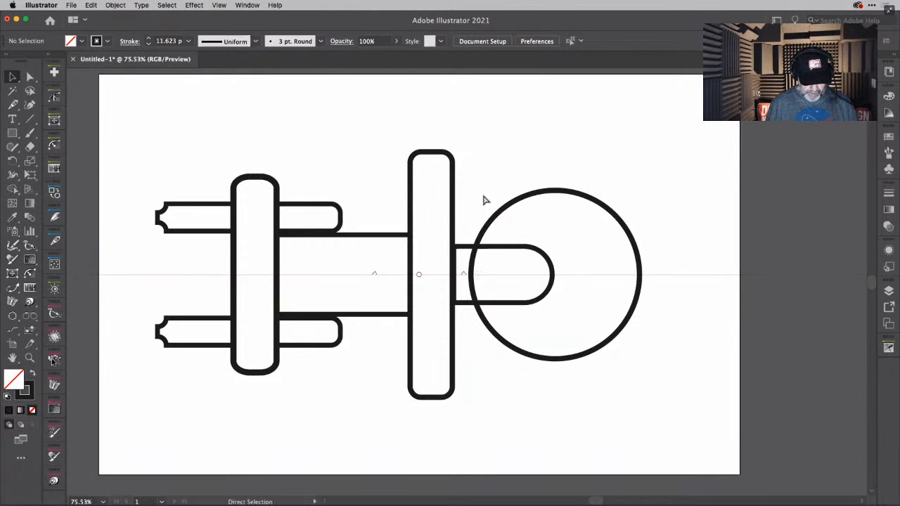
key("super+a")
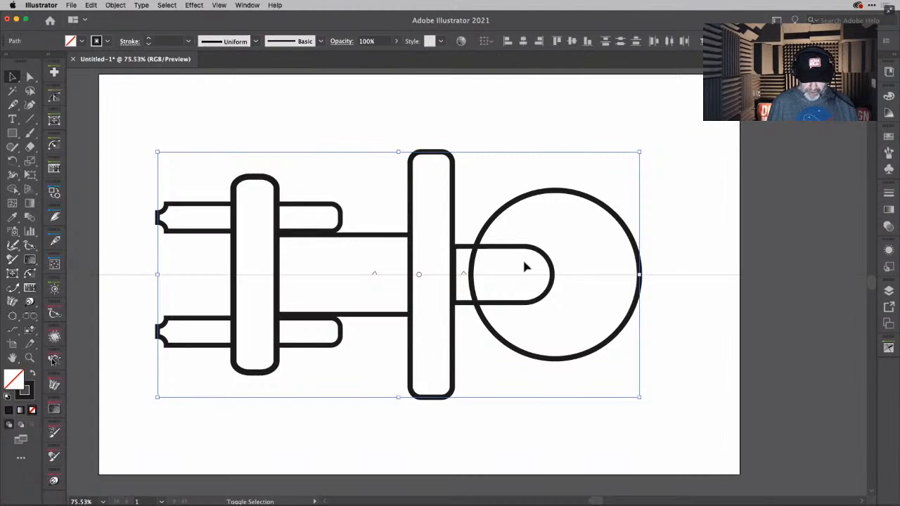
key("shift+m")
left_click_drag(470, 264, 508, 268)
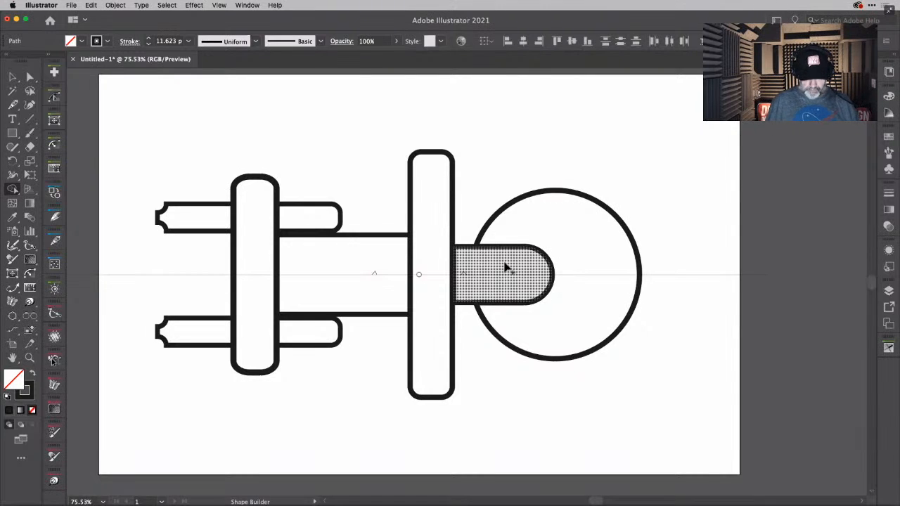
key("v")
left_click(540, 128)
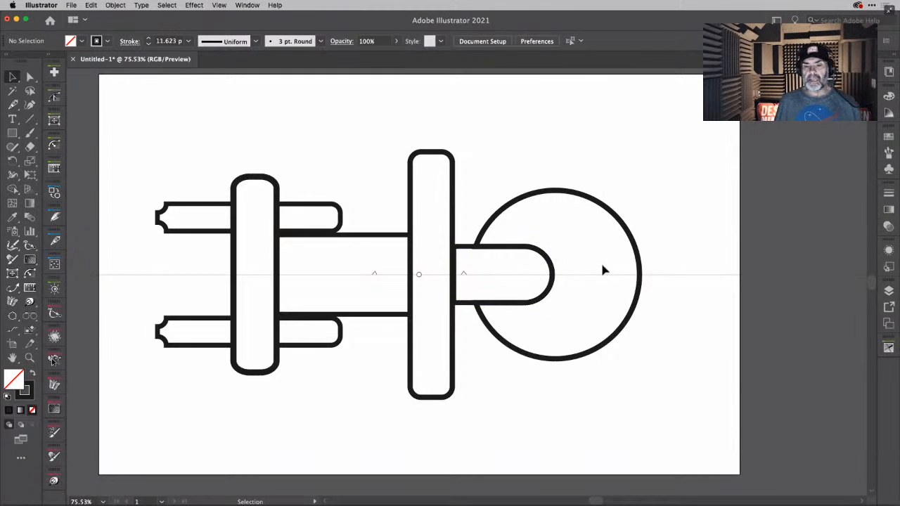
- Set the stroke to 5 pt and create a matching circle on the large circle's outline with the Curvature Circle Tool
left_click(556, 193)
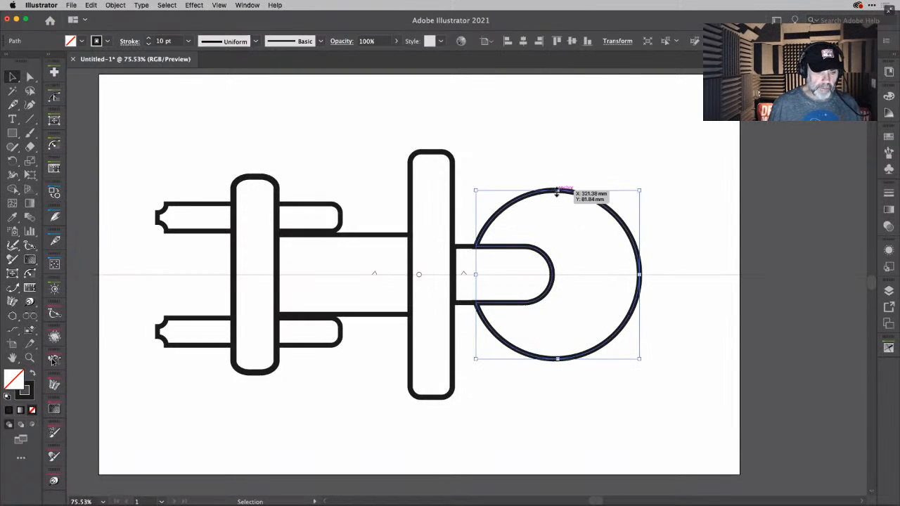
left_click(604, 163)
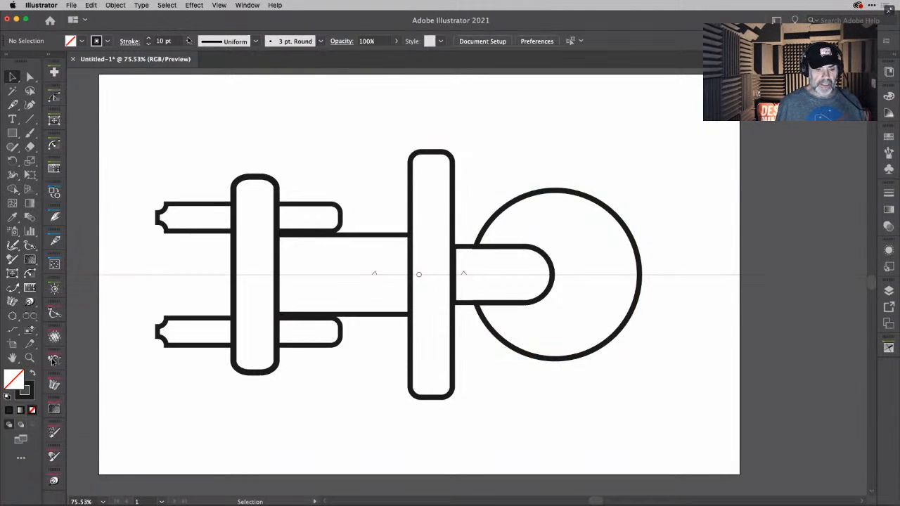
left_click(188, 41)
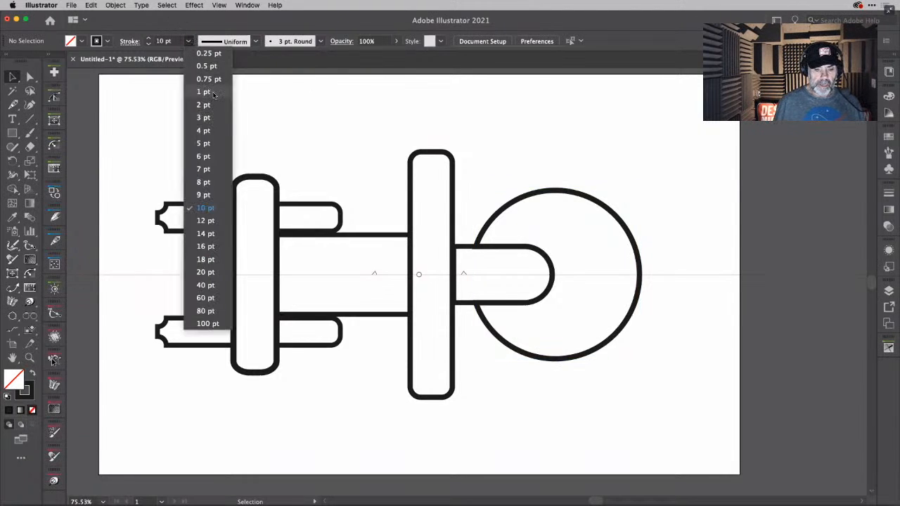
left_click(210, 144)
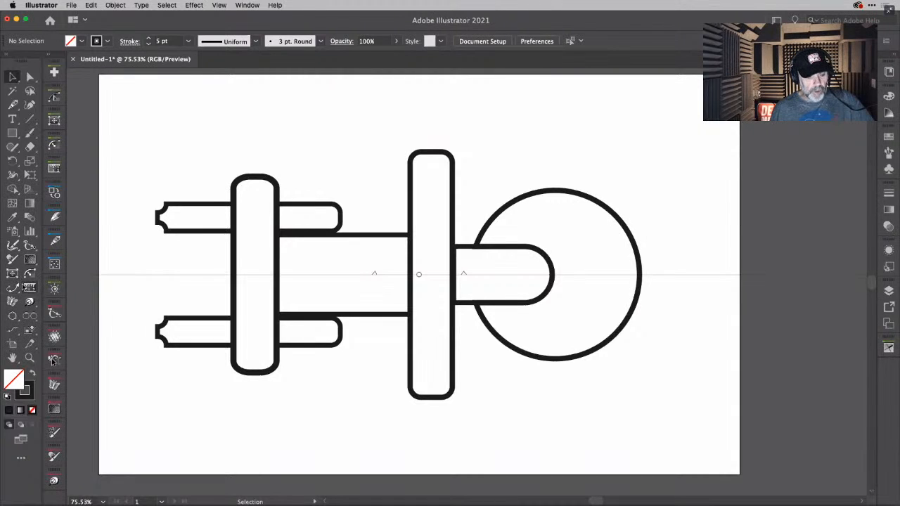
left_click(13, 317)
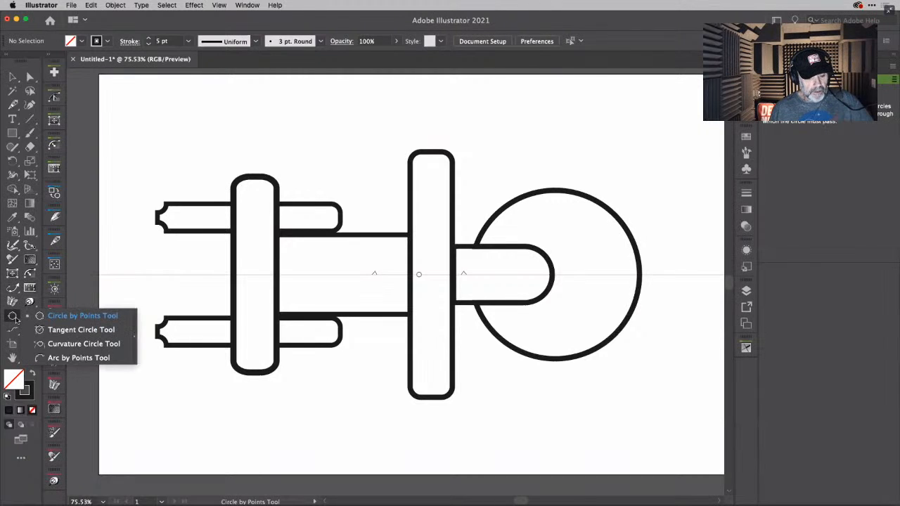
left_click(73, 348)
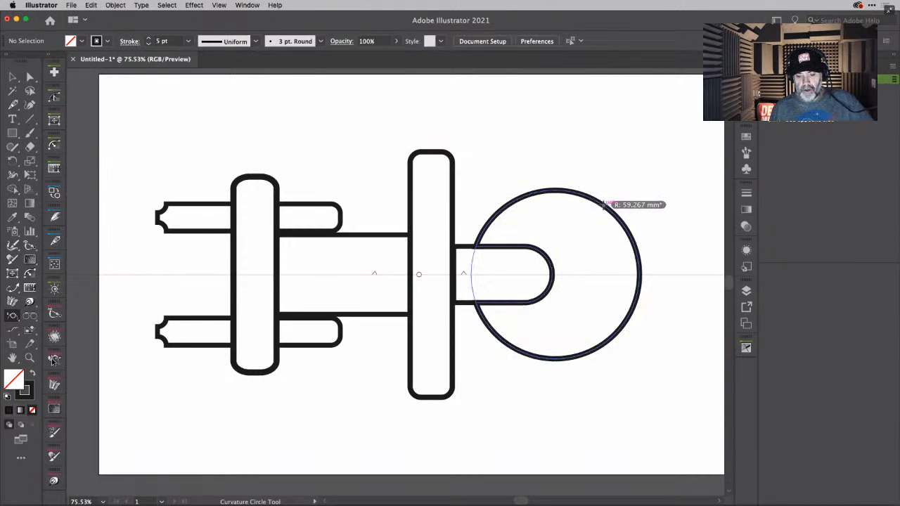
left_click(604, 205)
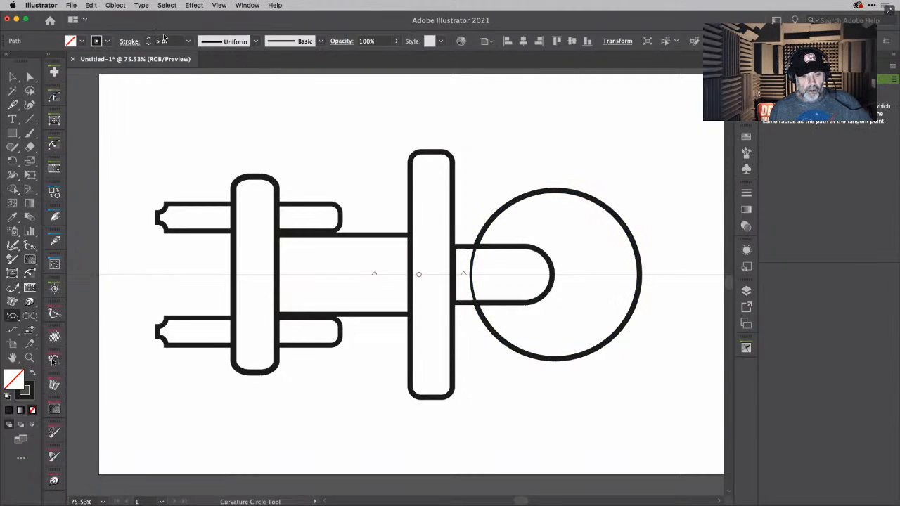
- Scale the new circle down proportionally about its centre so it sits inside the large circle
left_click(11, 76)
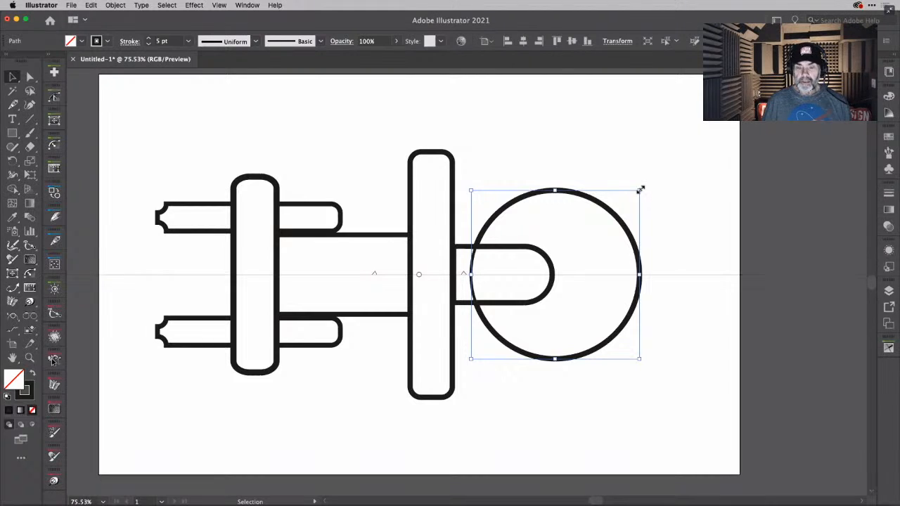
left_click_drag(641, 190, 623, 205)
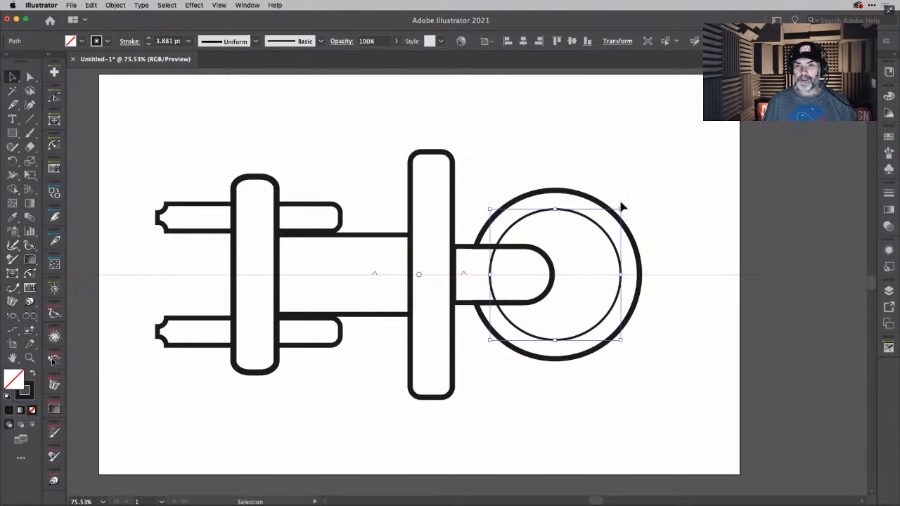
left_click(605, 156)
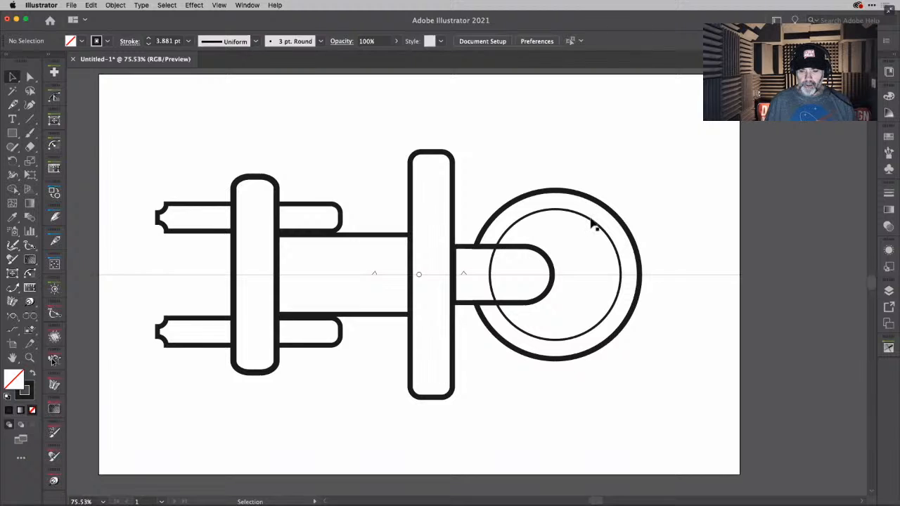
- Discard the shrunken inner circle and bring back the full-size circle with its 5 pt stroke
left_click(593, 225)
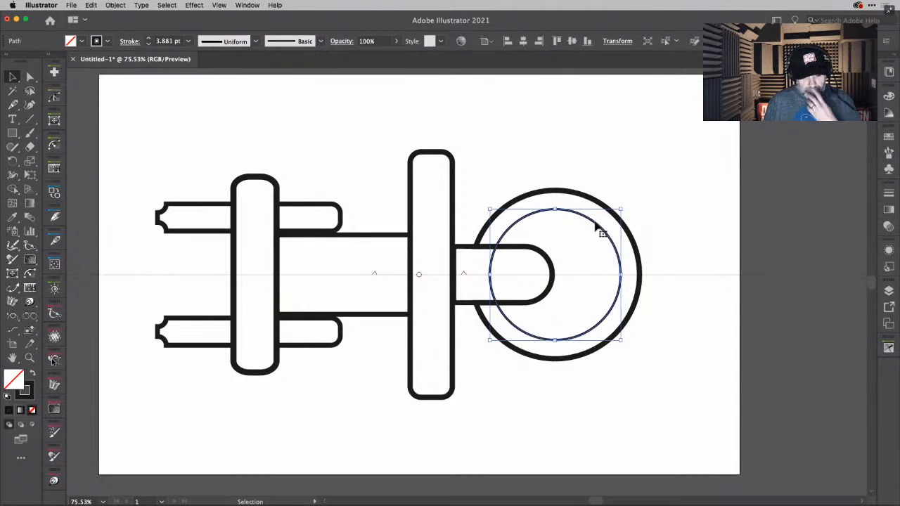
key("Delete")
left_click(556, 217)
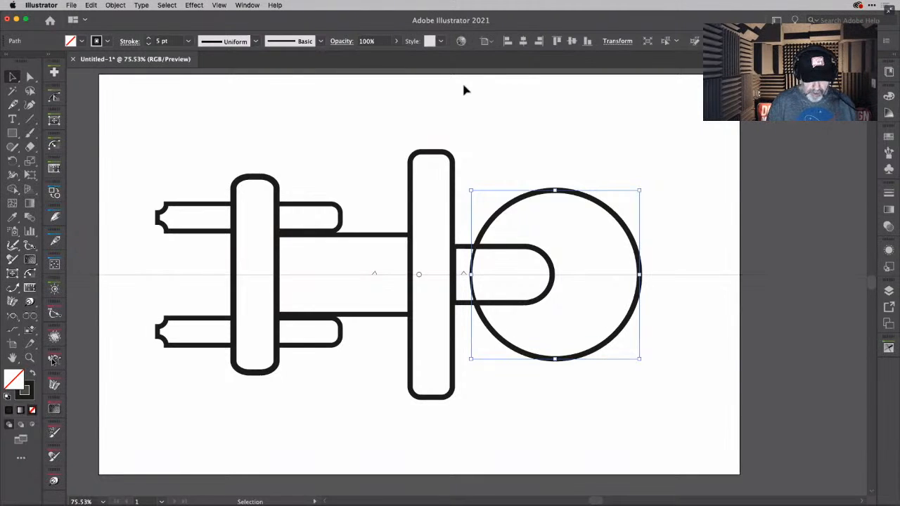
- Make a copy of the large circle scaled uniformly to 80% about its centre
key("s")
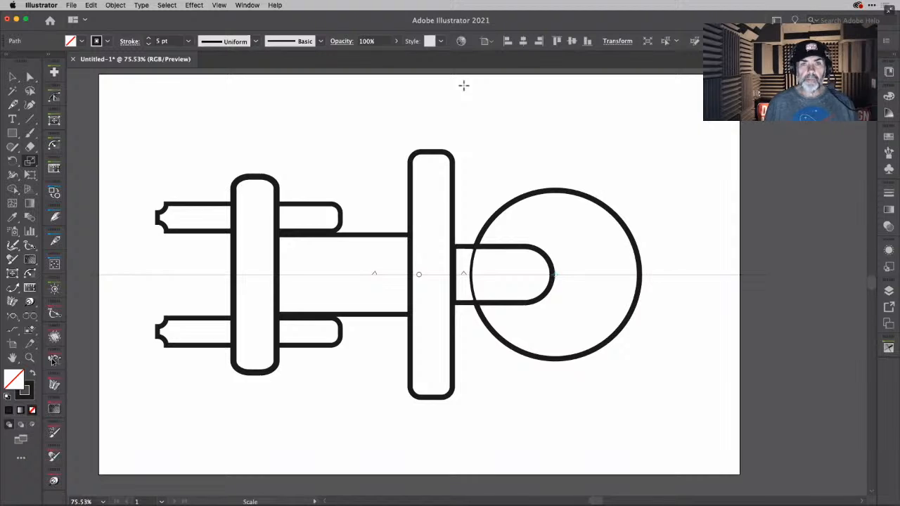
key("Return")
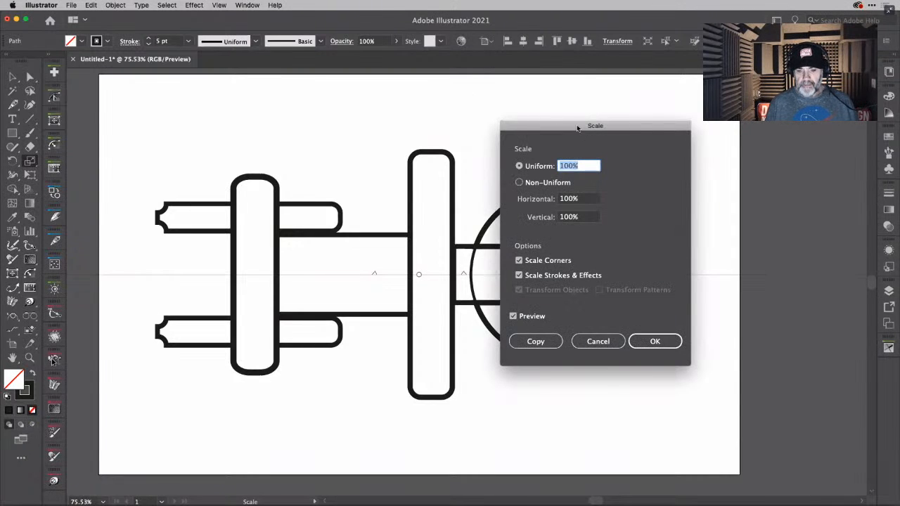
left_click_drag(577, 126, 708, 105)
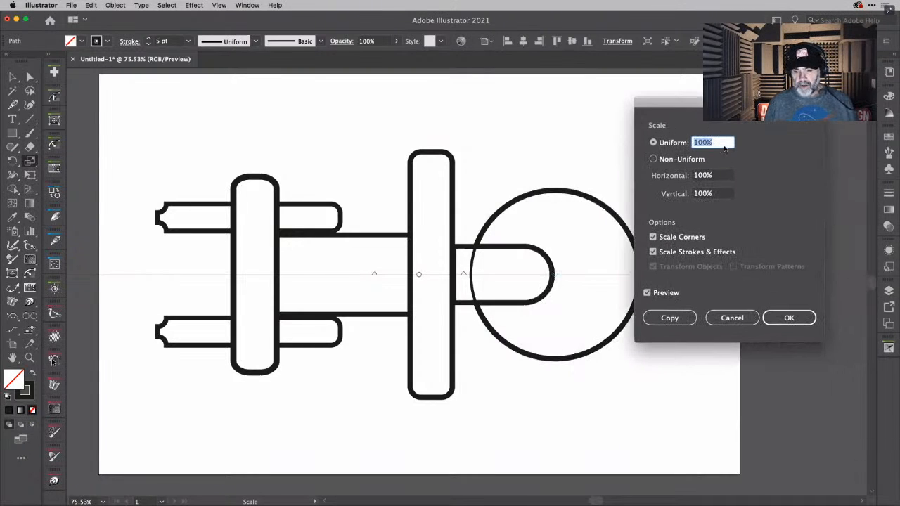
key("shift+Down")
key("shift+Down")
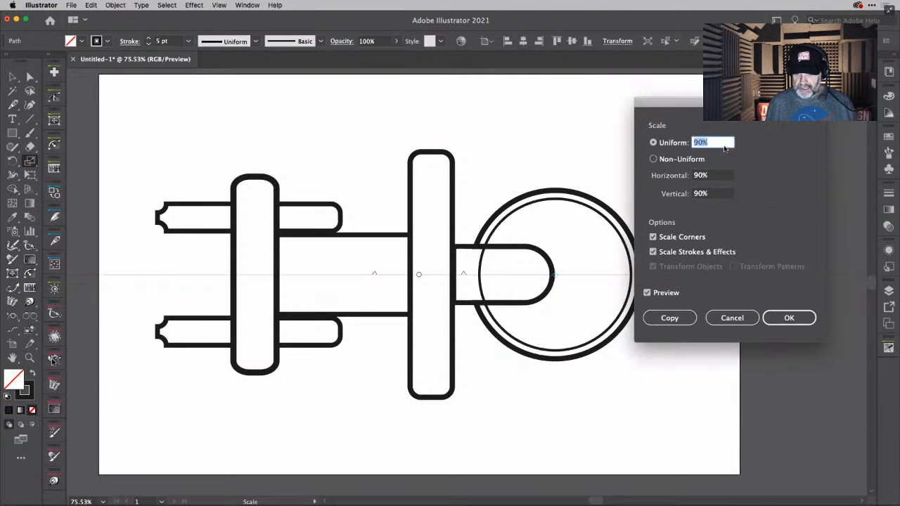
key("Down")
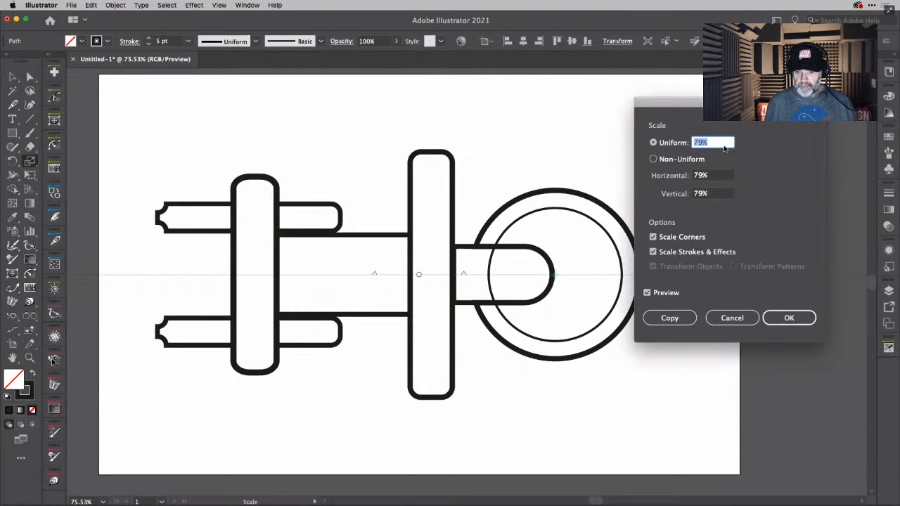
key("Up")
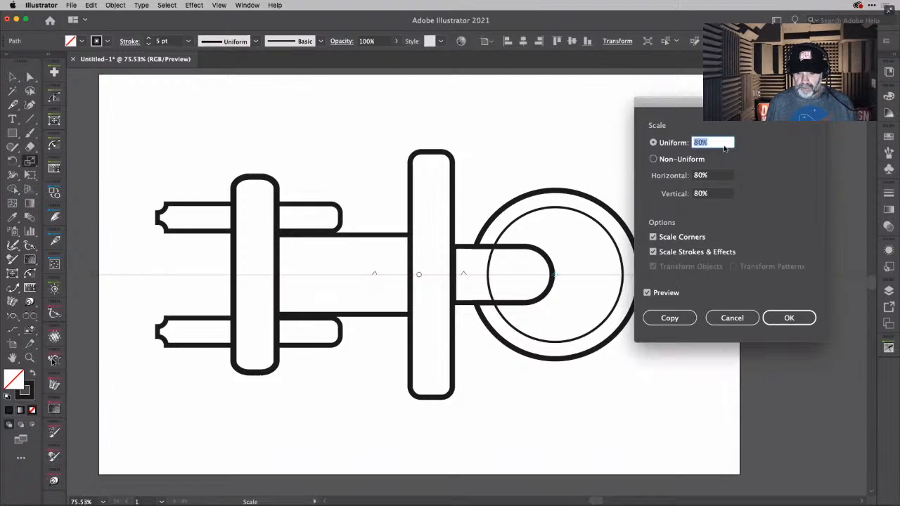
left_click(684, 318)
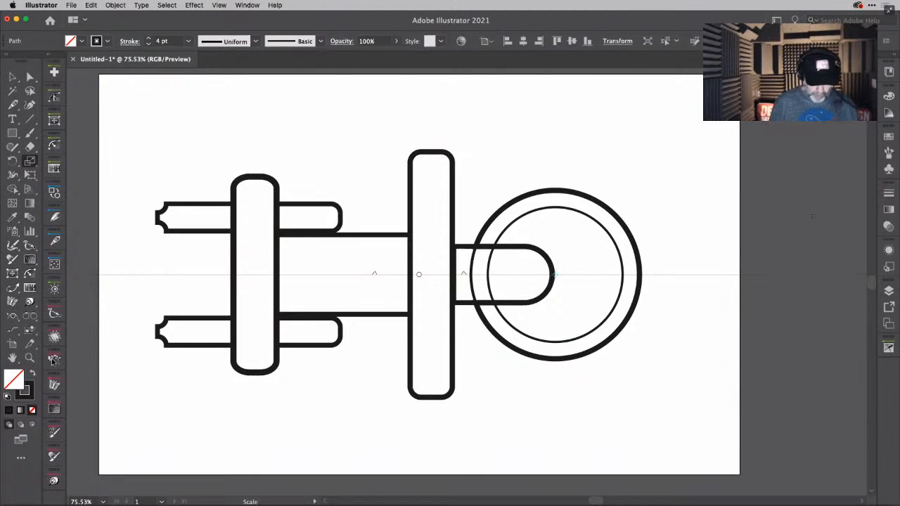
- Repeat the scaled-copy transformation three times to add three progressively smaller concentric circles
key("v")
key("super+d")
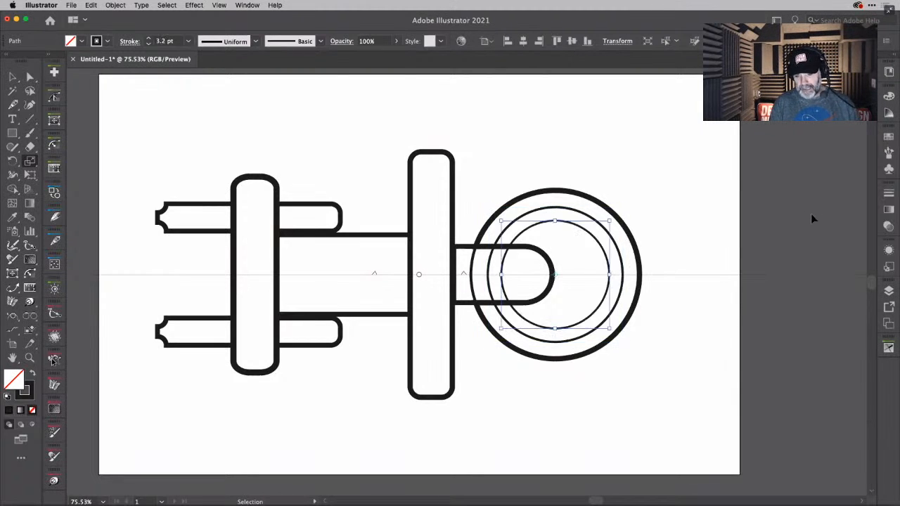
key("super+d")
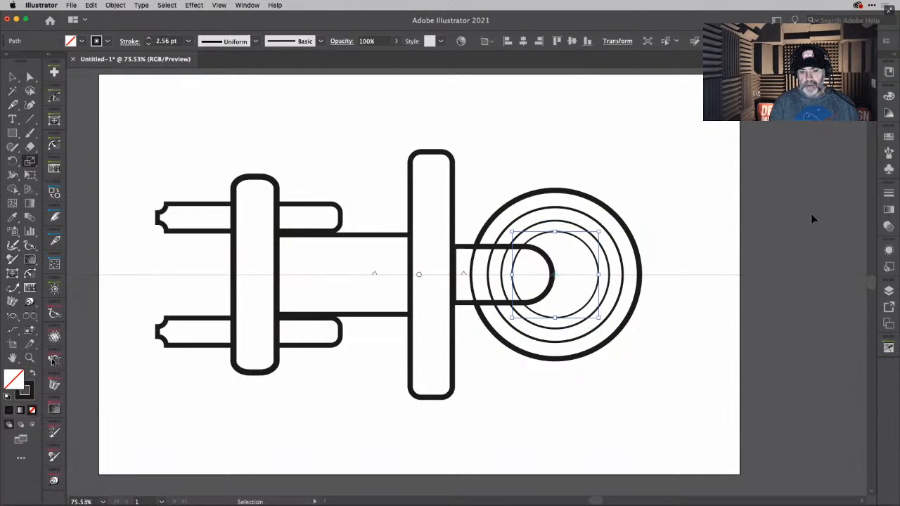
key("super+d")
key("s")
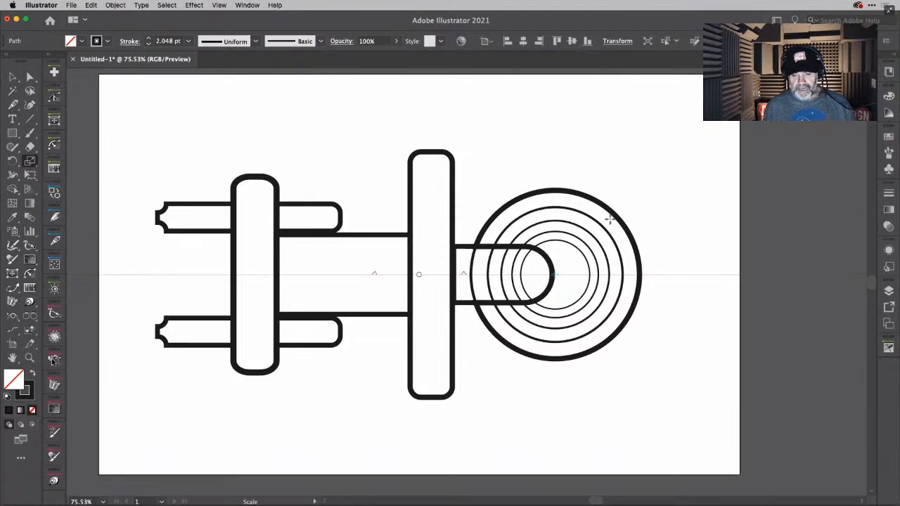
key("v")
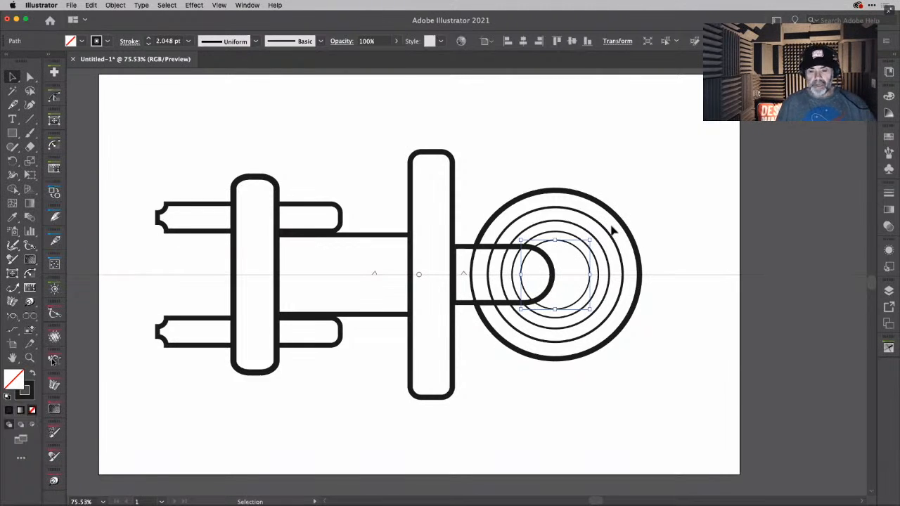
- Select the four inner concentric circles and set their stroke weight to 3 pt
left_click(611, 226)
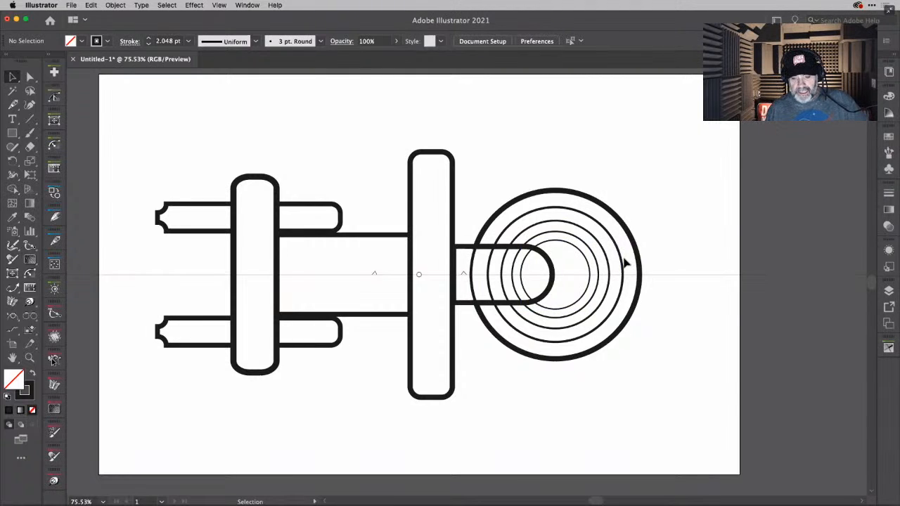
left_click_drag(624, 258, 568, 265)
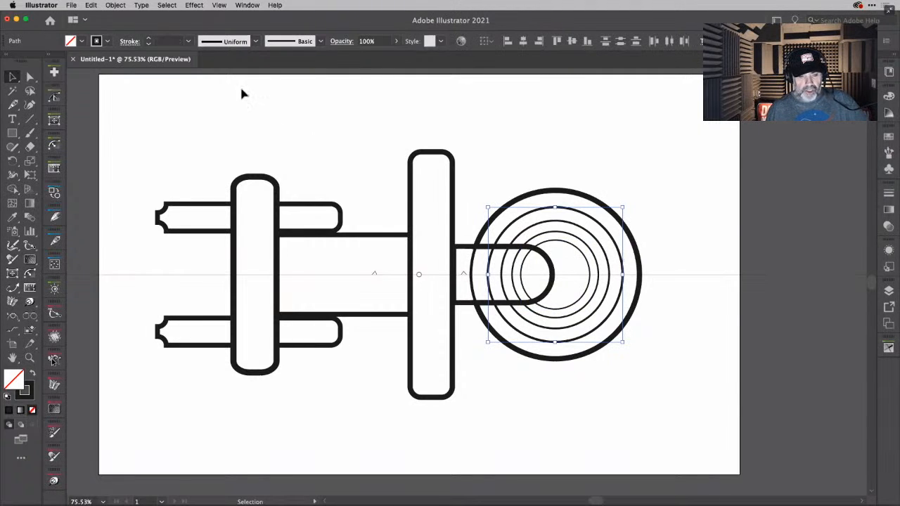
left_click(188, 41)
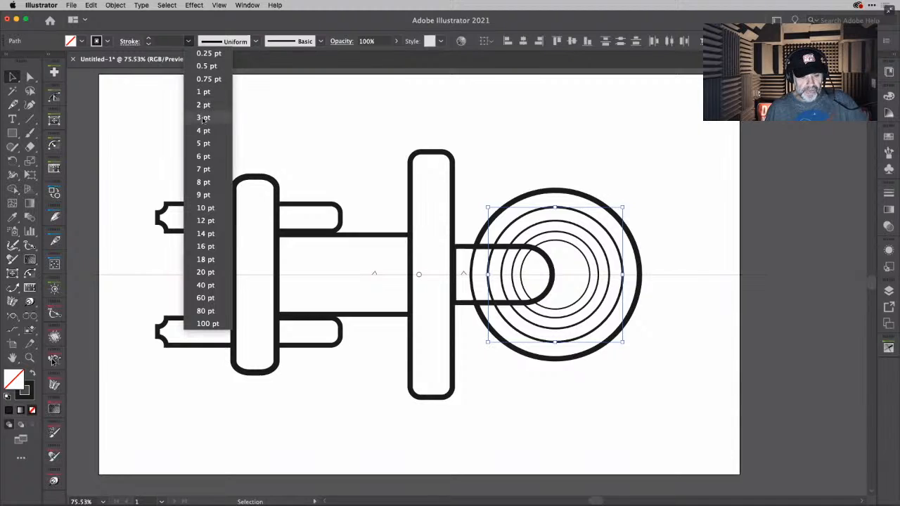
left_click(203, 143)
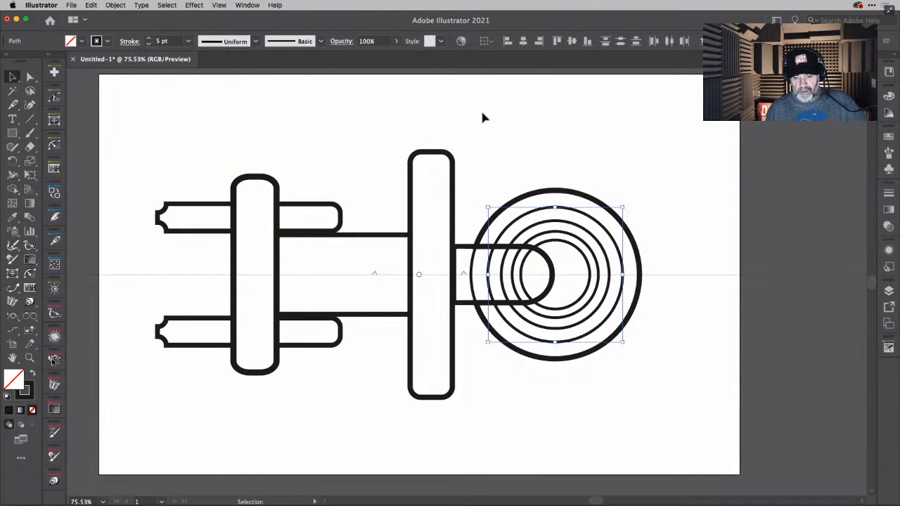
left_click(189, 41)
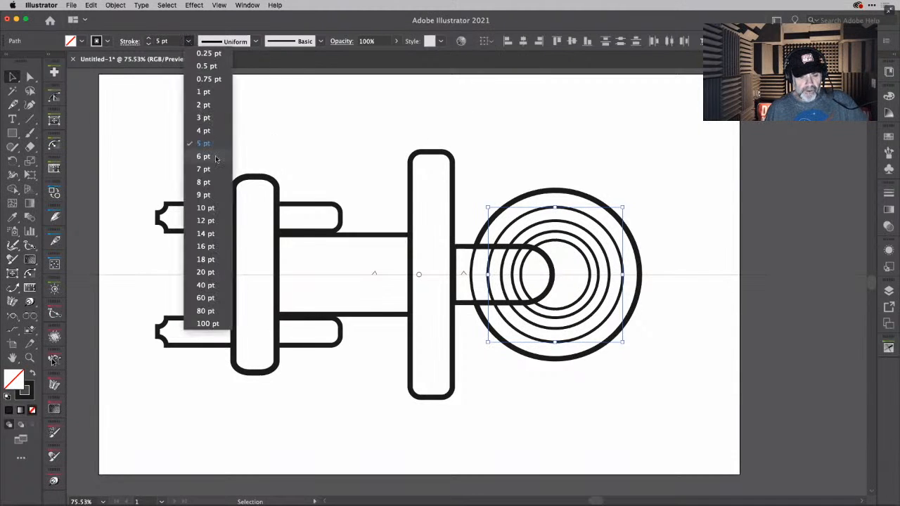
left_click(204, 117)
left_click(640, 176)
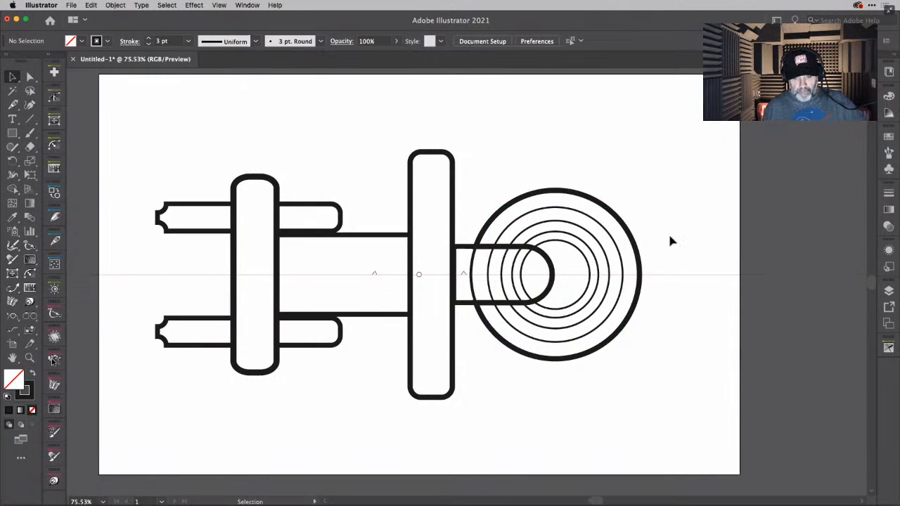
- Select the circles and the rounded connecting piece, and merge all regions inside the connecting piece with Shape Builder
left_click_drag(672, 201, 465, 268)
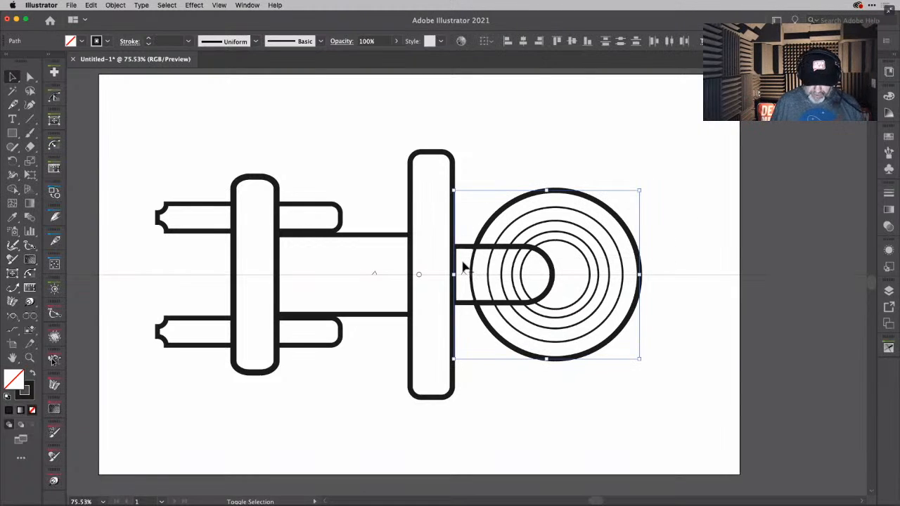
key("shift+m")
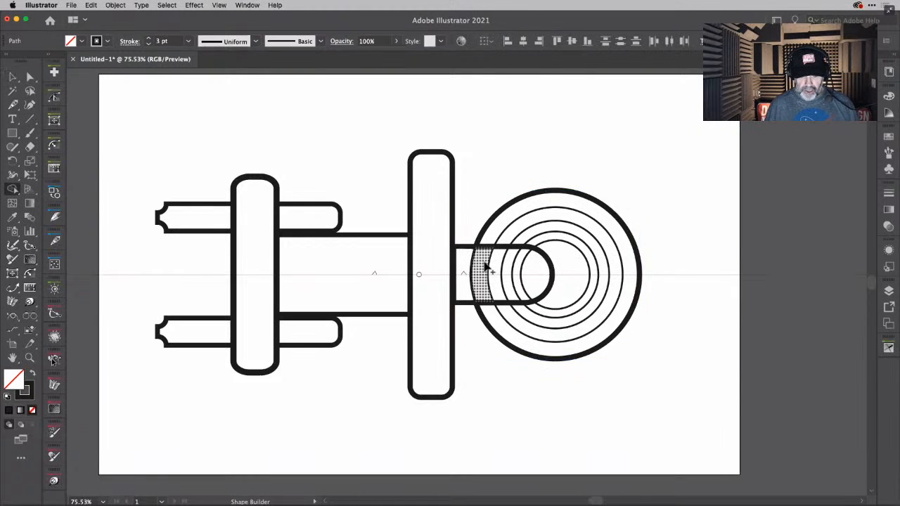
left_click_drag(488, 268, 535, 277)
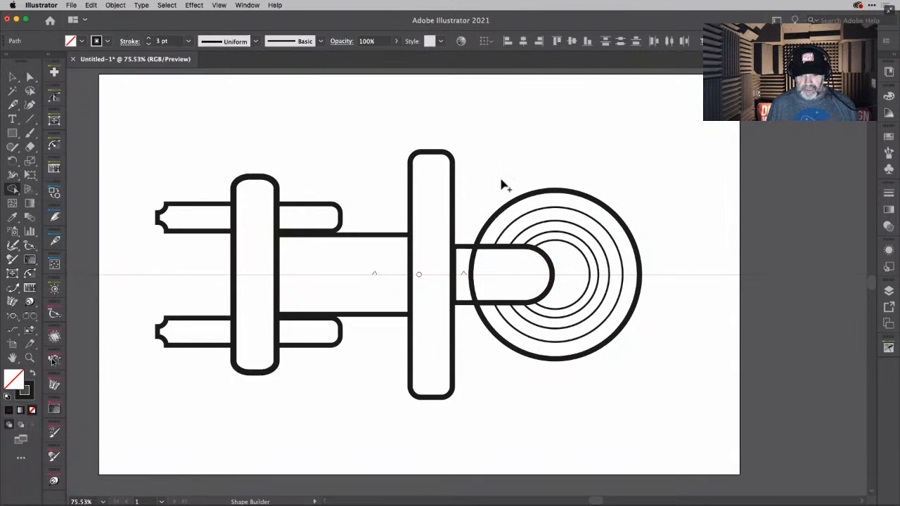
left_click_drag(476, 264, 463, 266)
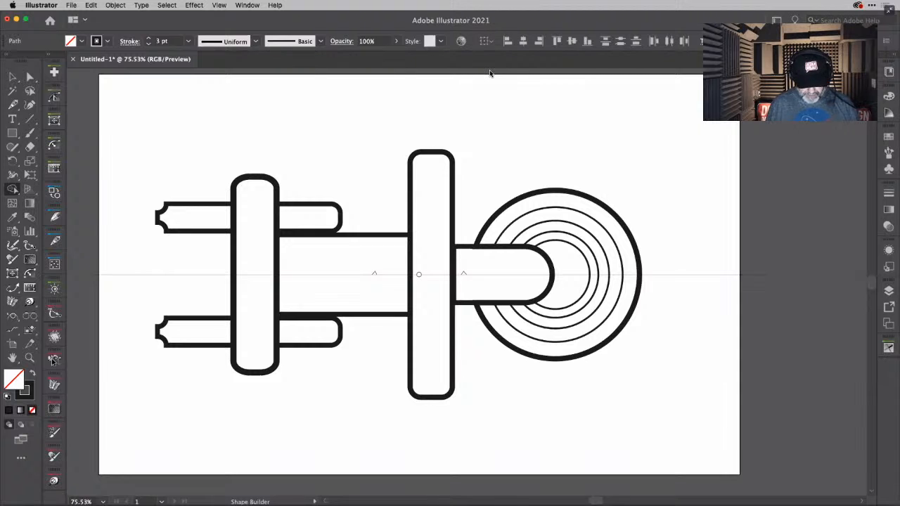
key("v")
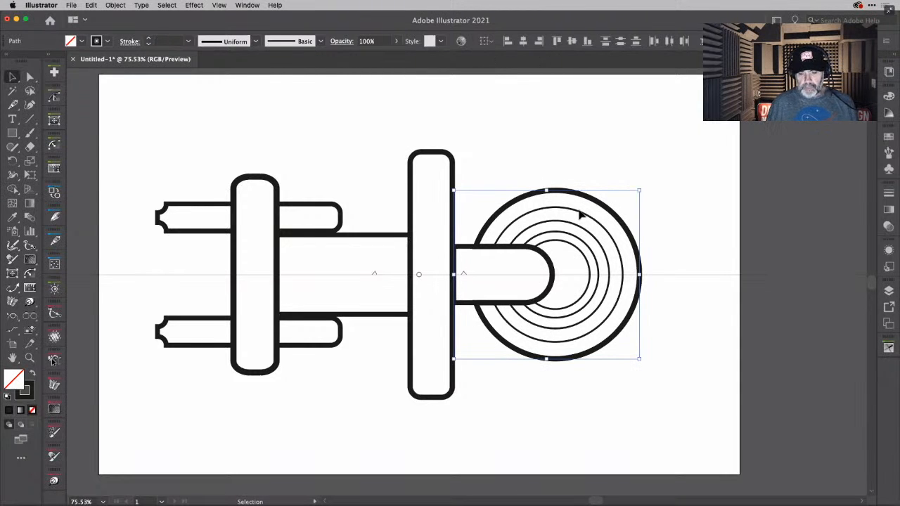
scroll(582, 213, "up", 2)
scroll(582, 212, "up", 3)
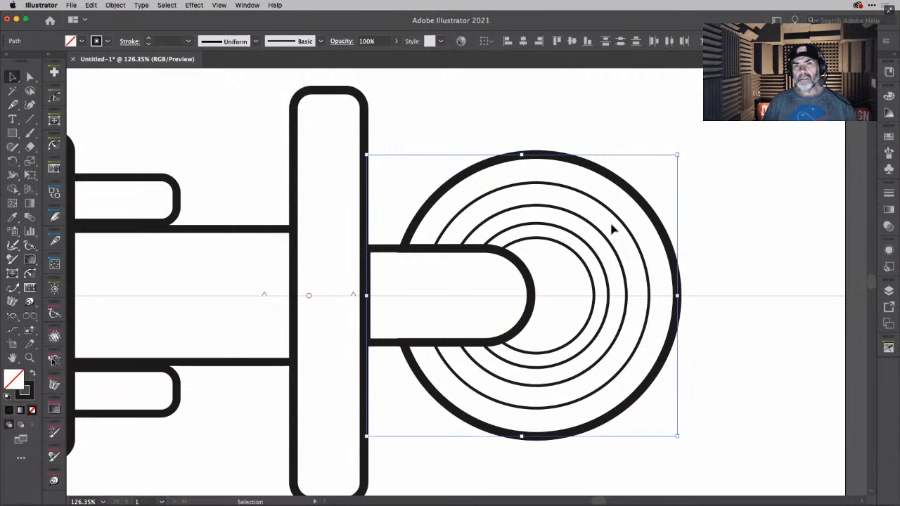
key("ctrl+Up")
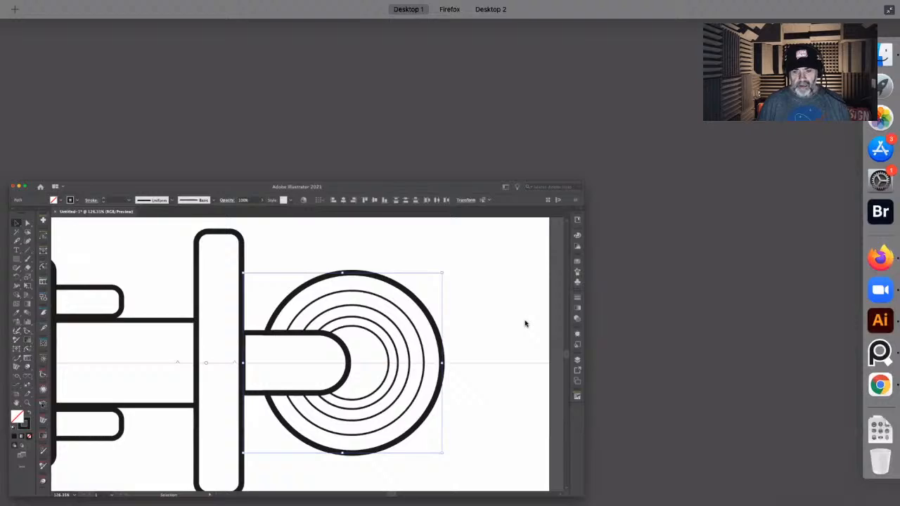
left_click(526, 323)
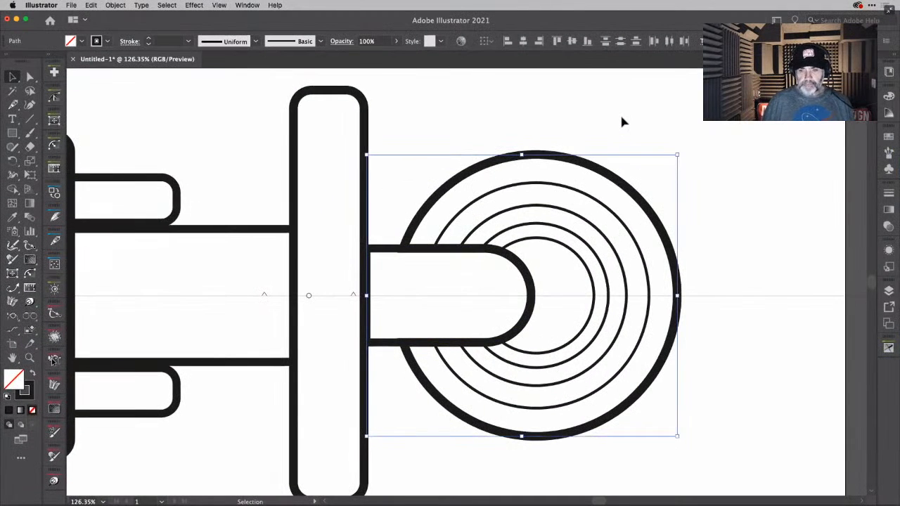
left_click(621, 120)
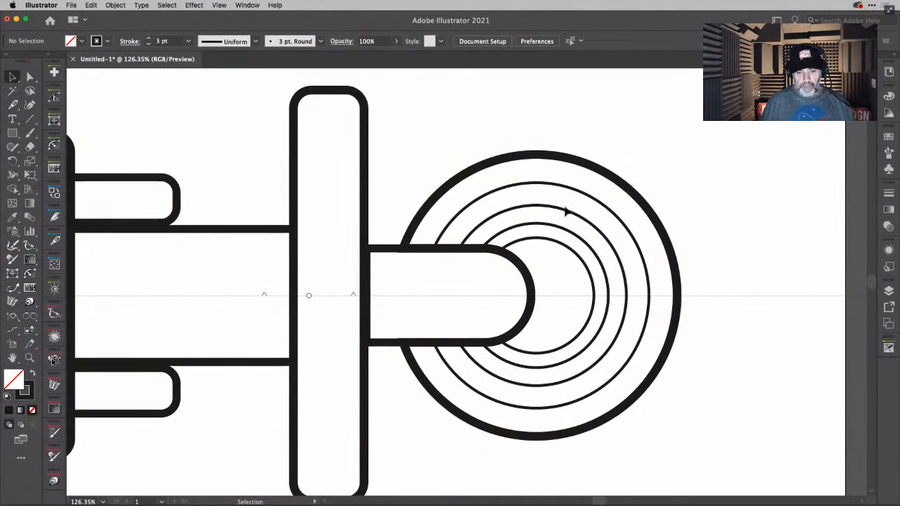
left_click(557, 241)
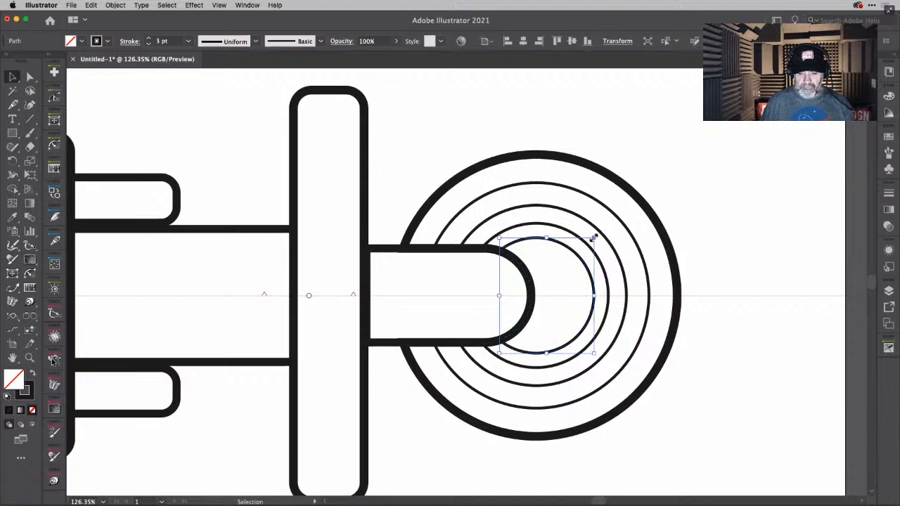
left_click(711, 171)
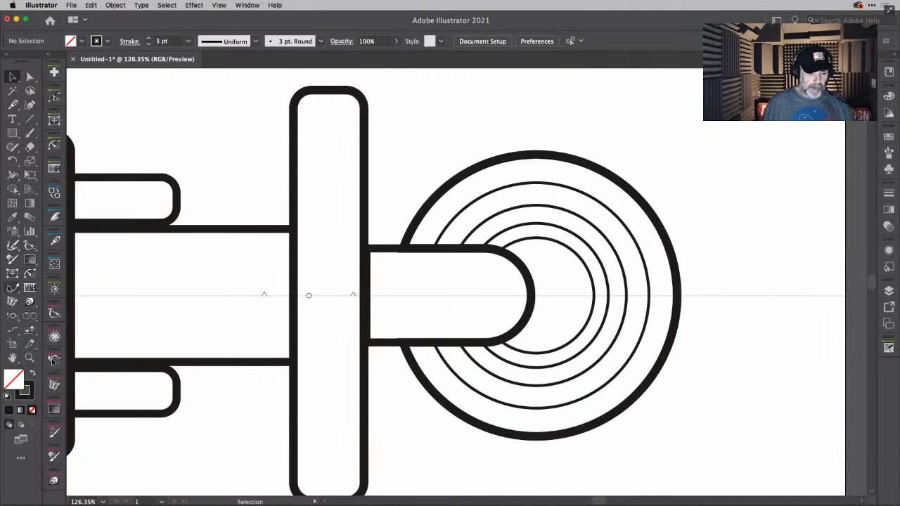
- Draw perpendicular panel lines around the outermost ring with the Perpendicular Line Tool, including one closely spaced pair near its upper-left edge
left_click(30, 318)
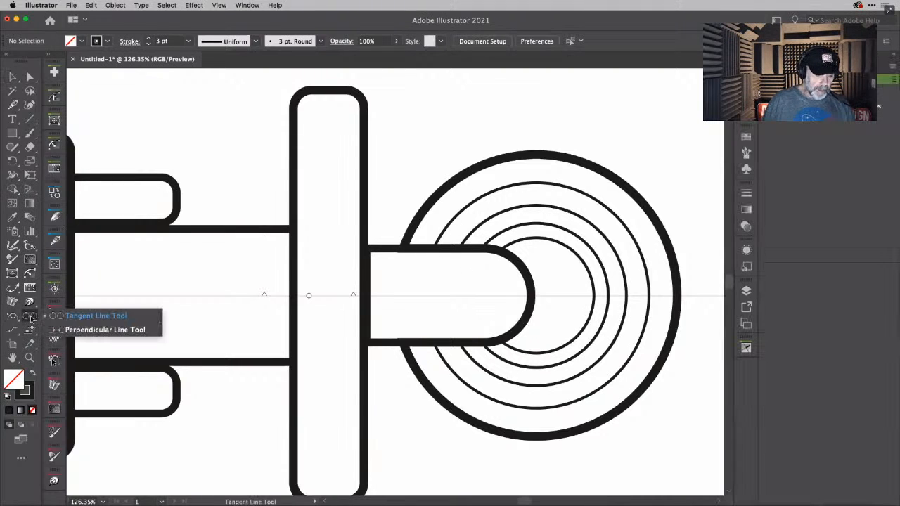
left_click(79, 331)
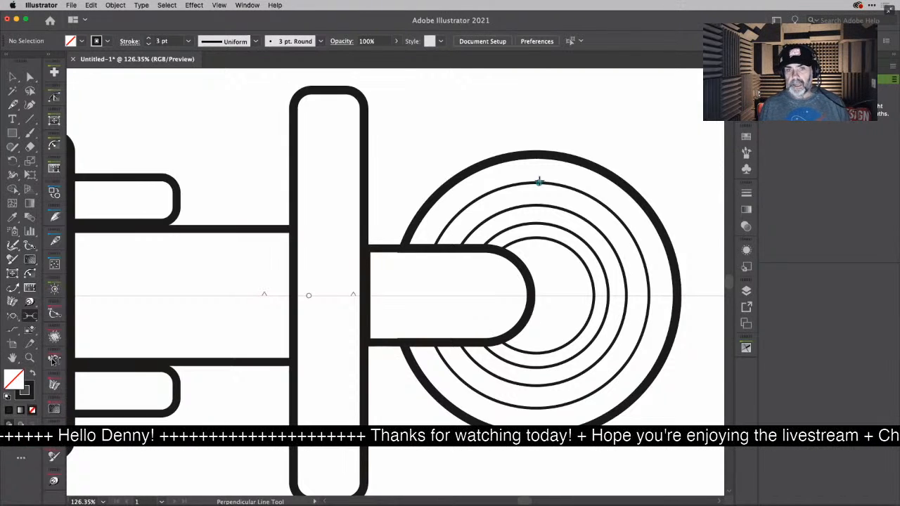
left_click_drag(539, 182, 538, 156)
left_click(538, 154)
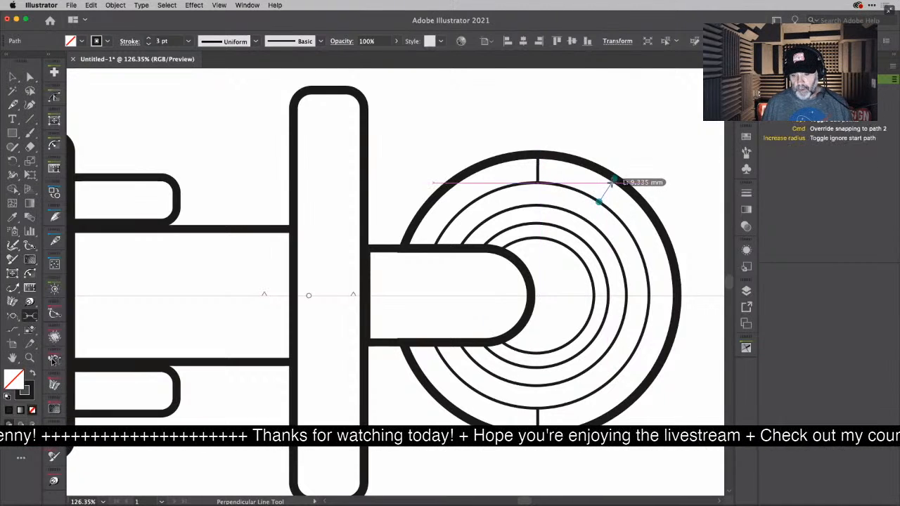
left_click(612, 179)
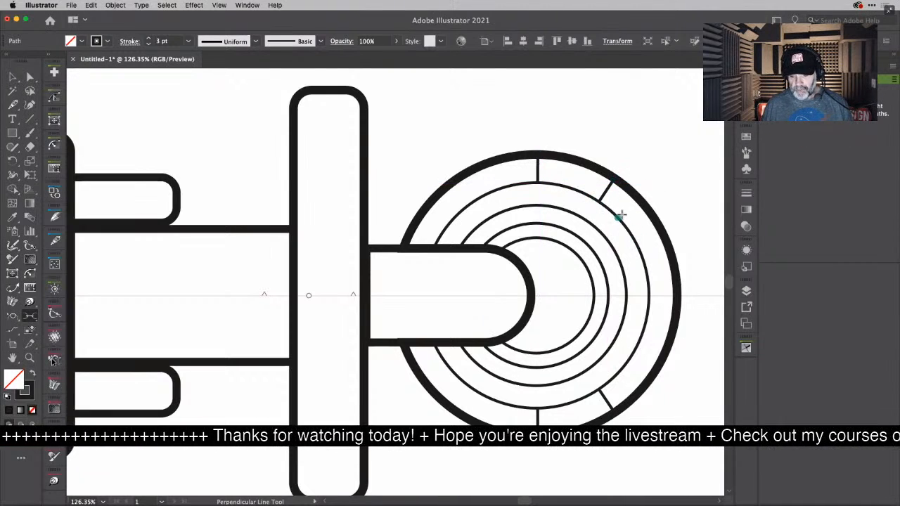
left_click(638, 199)
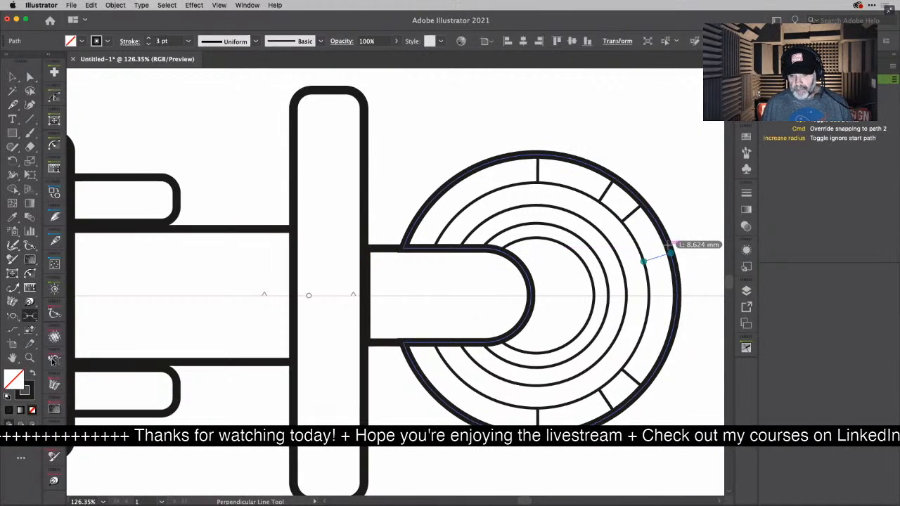
left_click(669, 246)
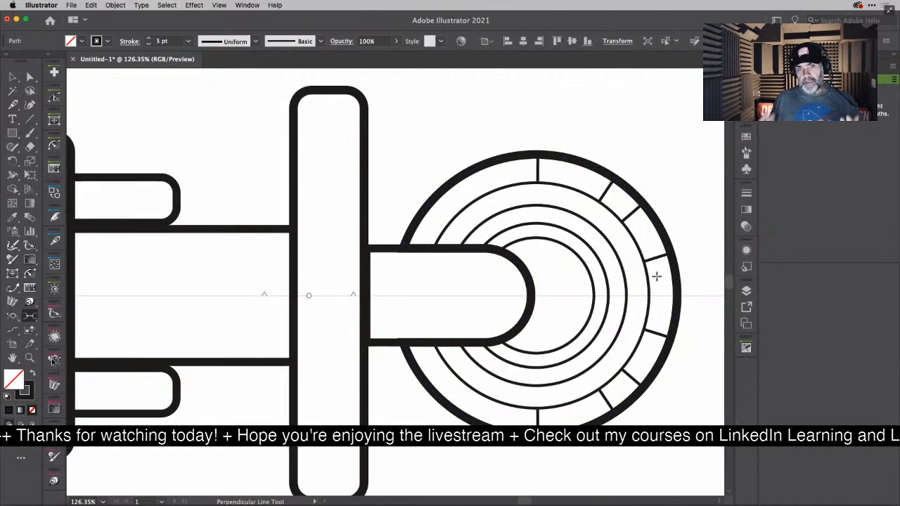
left_click(485, 182)
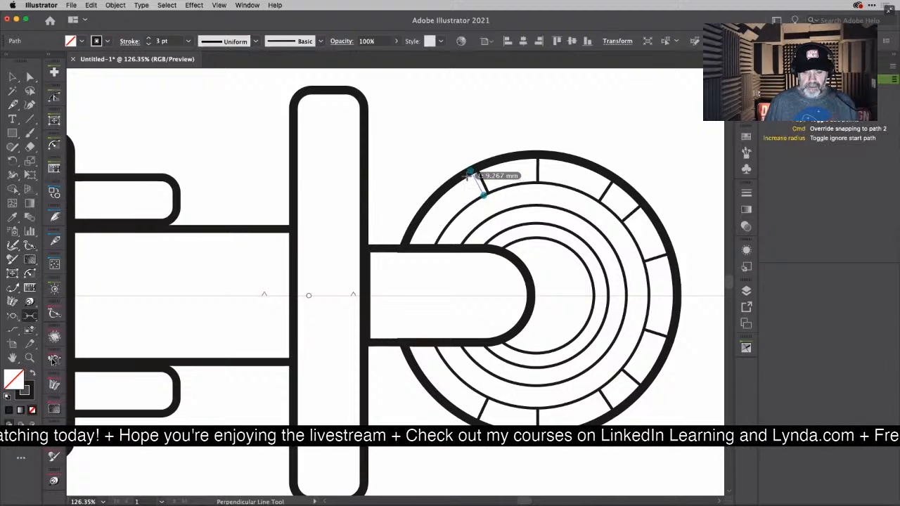
left_click(469, 173)
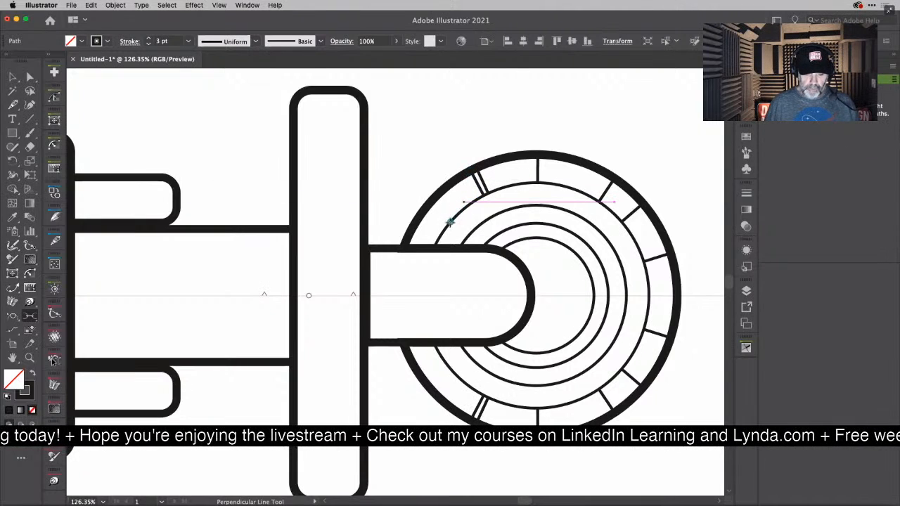
left_click(430, 208)
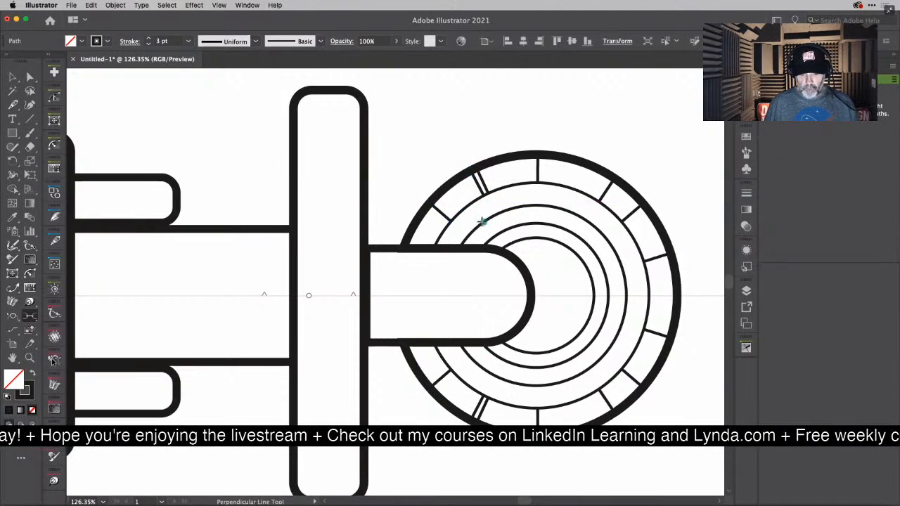
- Add perpendicular panel lines across the second ring, spaced from its upper part around to just above the centreline
left_click(517, 188)
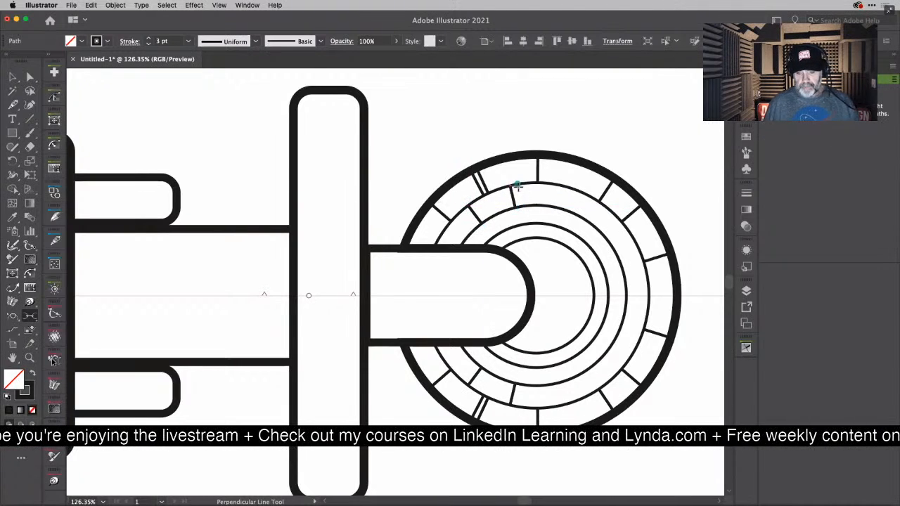
left_click(564, 207)
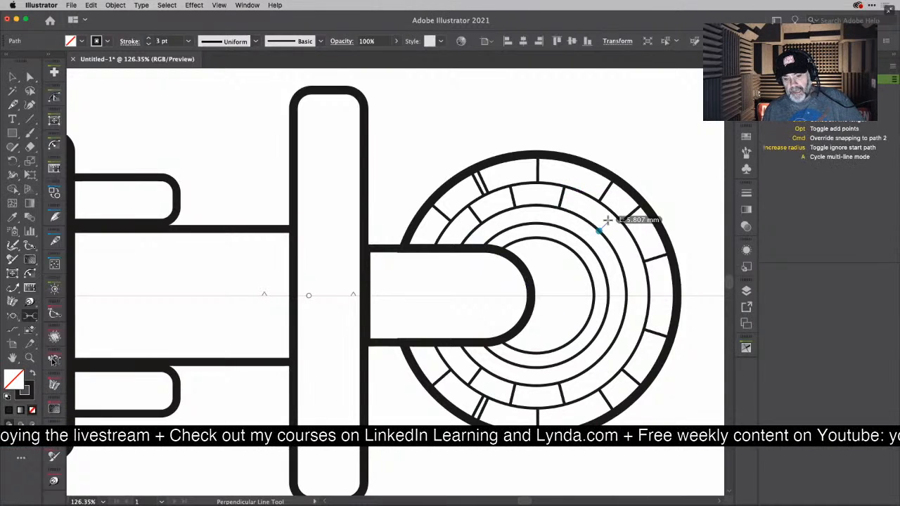
left_click(614, 219)
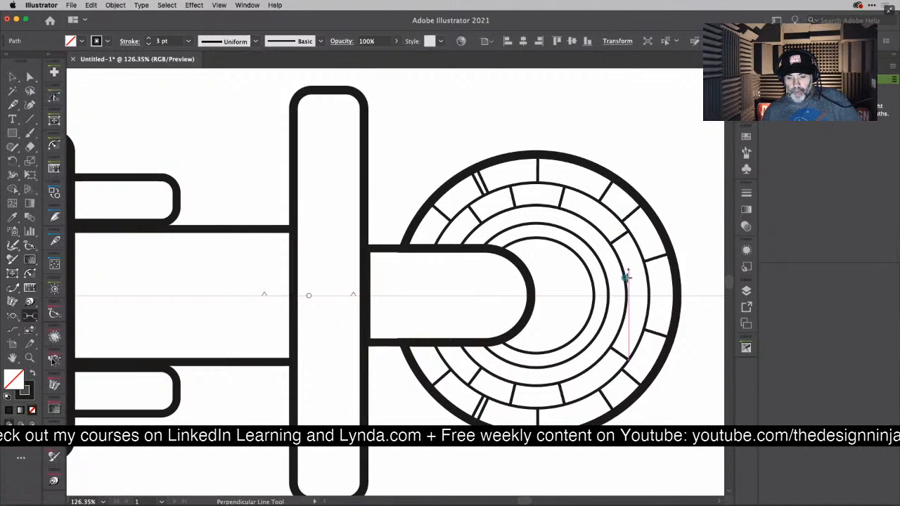
left_click(644, 275)
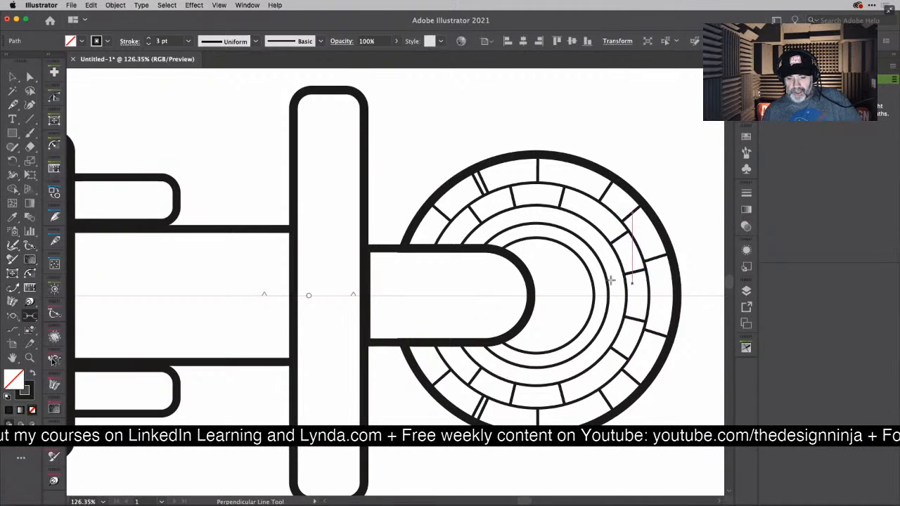
- Draw perpendicular panel lines across the third ring, staggered against the lines of the second ring
left_click_drag(604, 273, 618, 262)
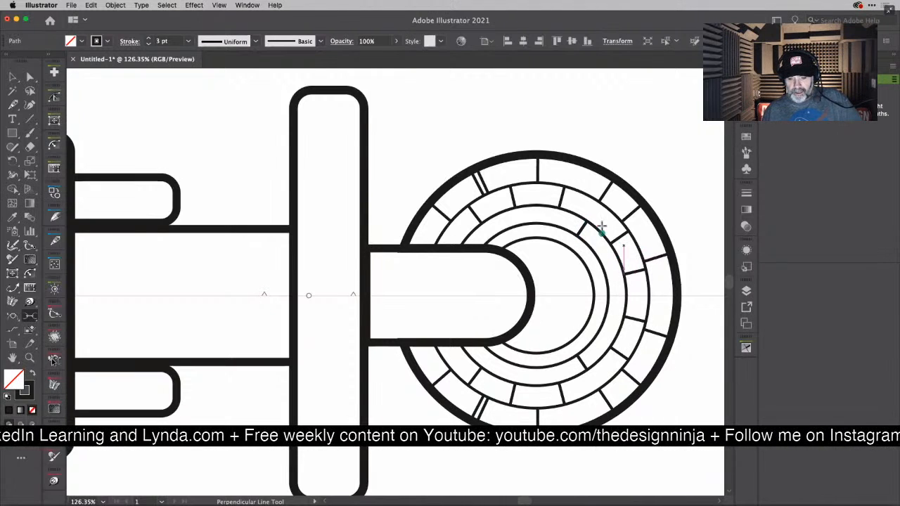
left_click_drag(611, 244, 599, 256)
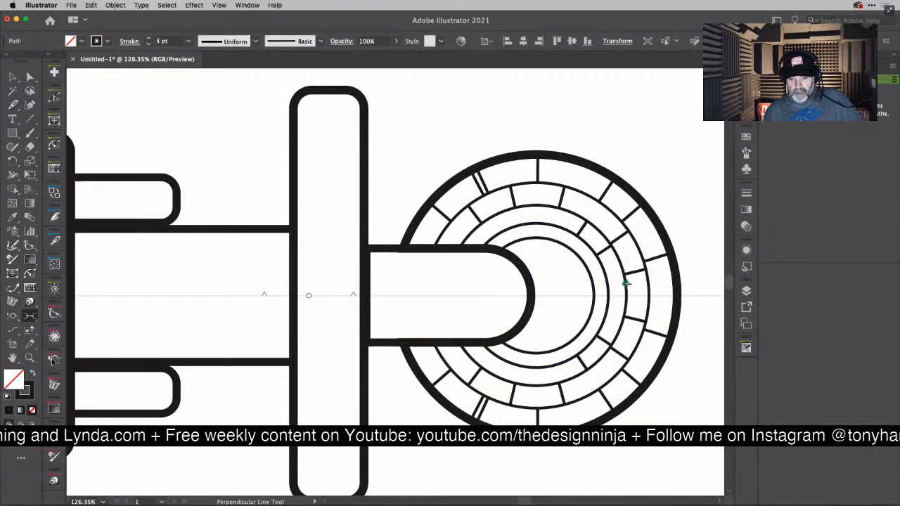
left_click_drag(626, 284, 607, 283)
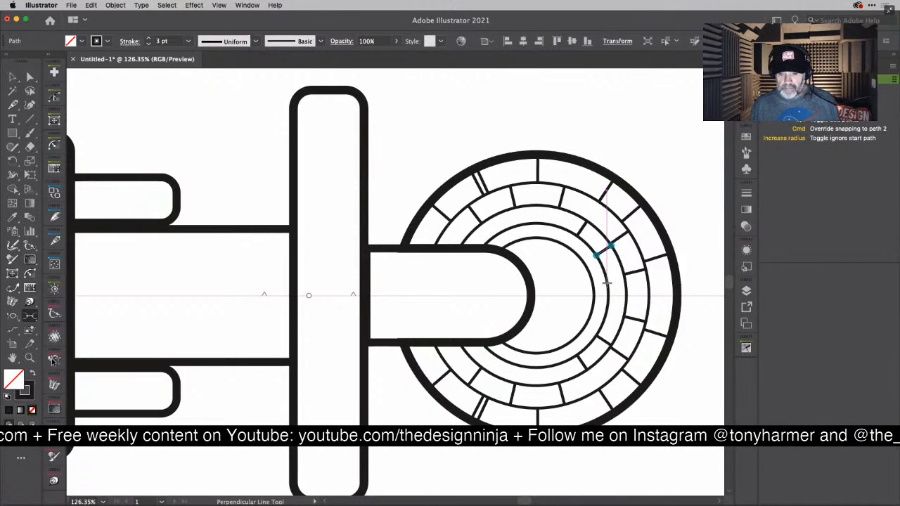
left_click_drag(607, 284, 611, 283)
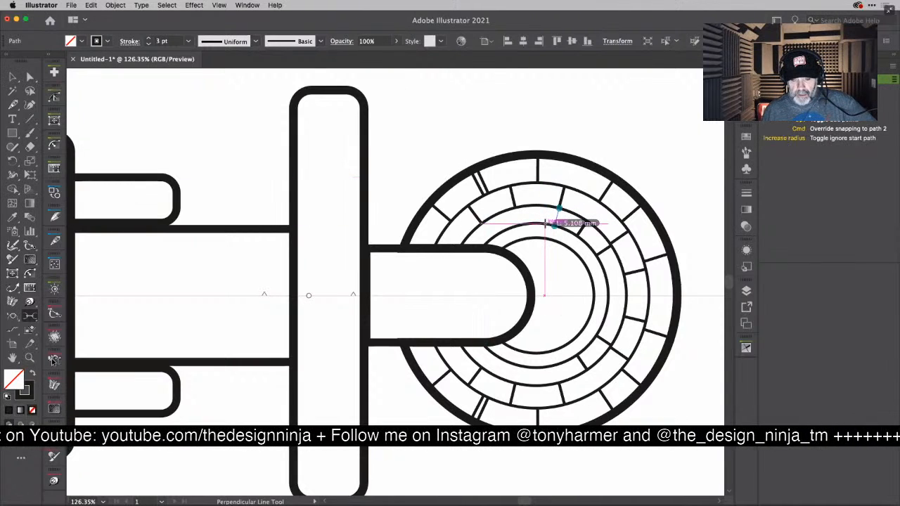
left_click_drag(521, 211, 482, 244)
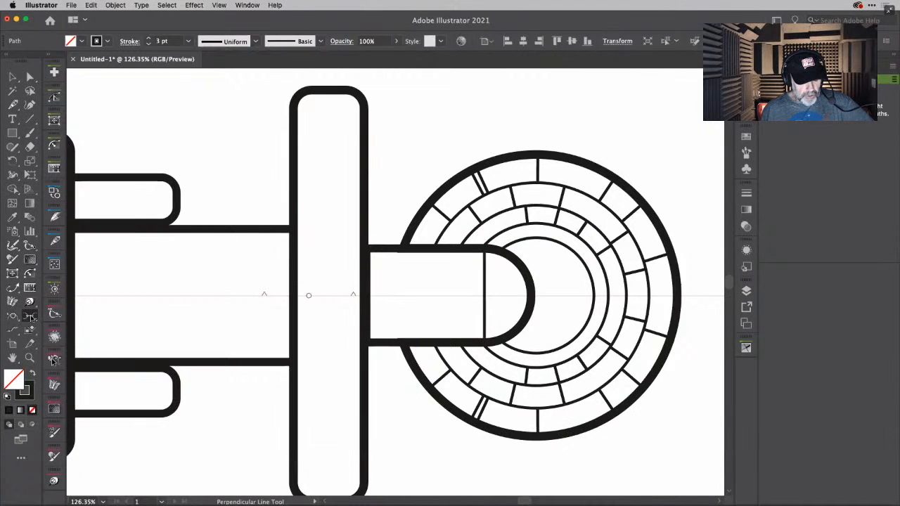
- Undo the stray line across the connecting piece, and draw perpendicular panel lines around the innermost ring
left_click(30, 317)
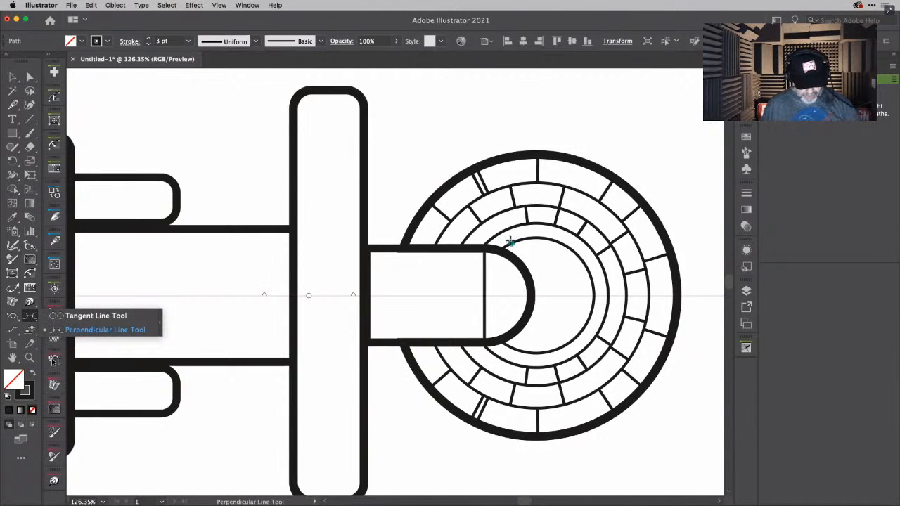
key("super+z")
mouse_move(512, 242)
left_mouse_down()
mouse_move(512, 233)
mouse_move(546, 228)
mouse_move(585, 247)
mouse_move(603, 285)
left_mouse_up()
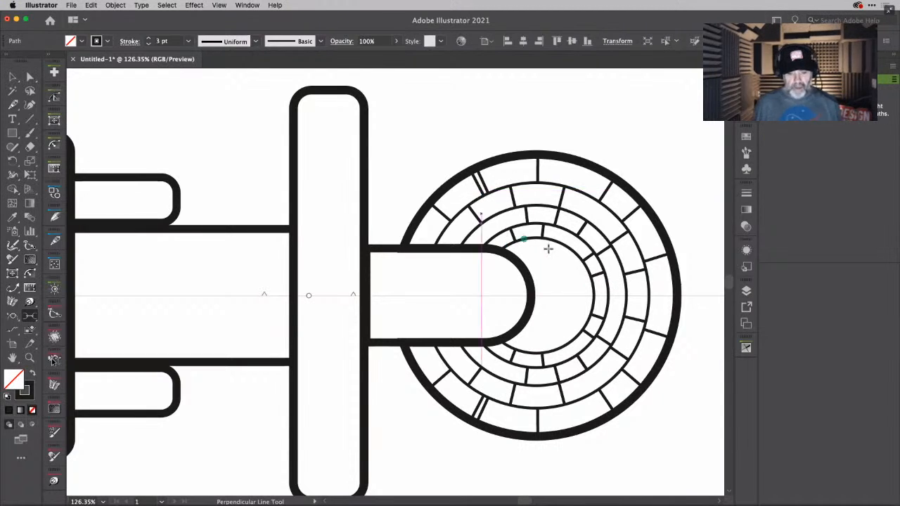
key("v")
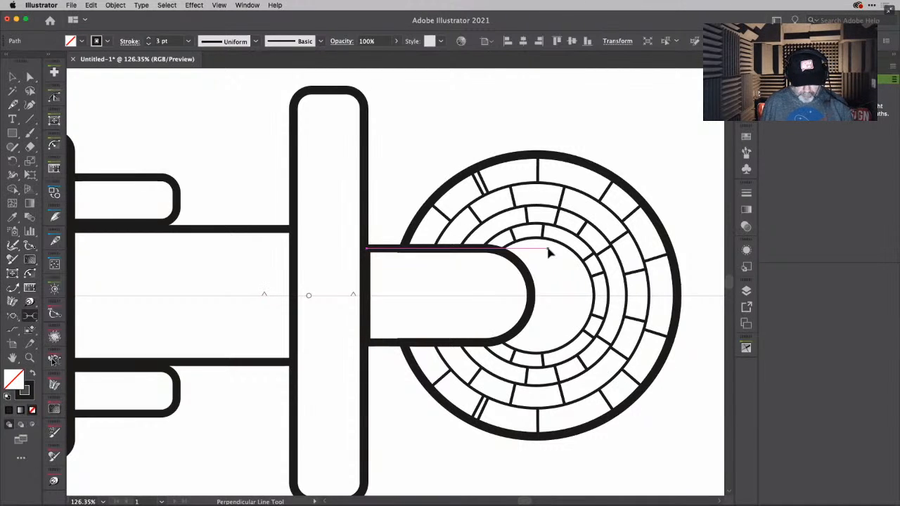
left_click_drag(408, 153, 695, 293)
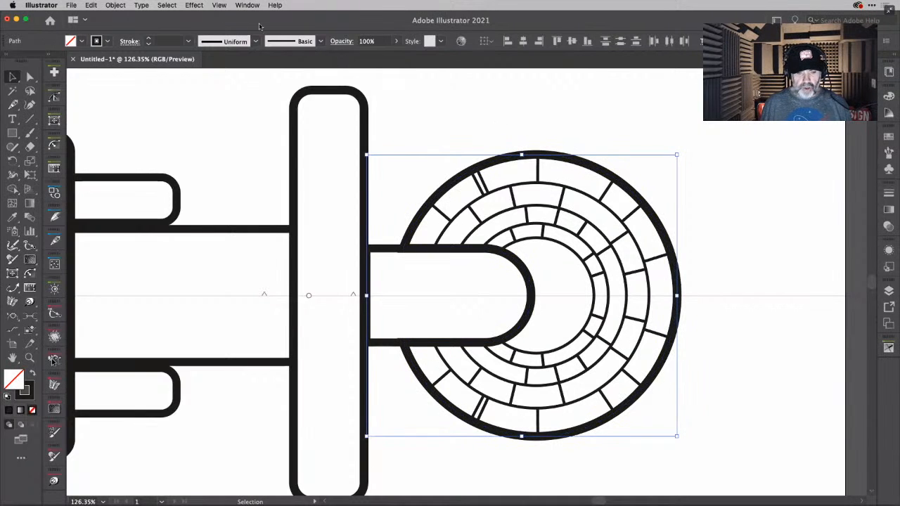
left_click(738, 175)
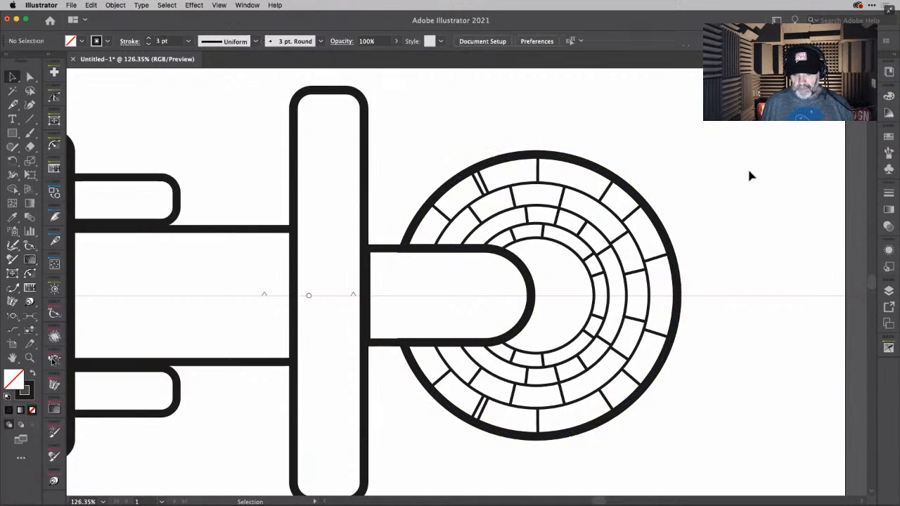
left_click_drag(749, 148, 388, 278)
key("super+shift+a")
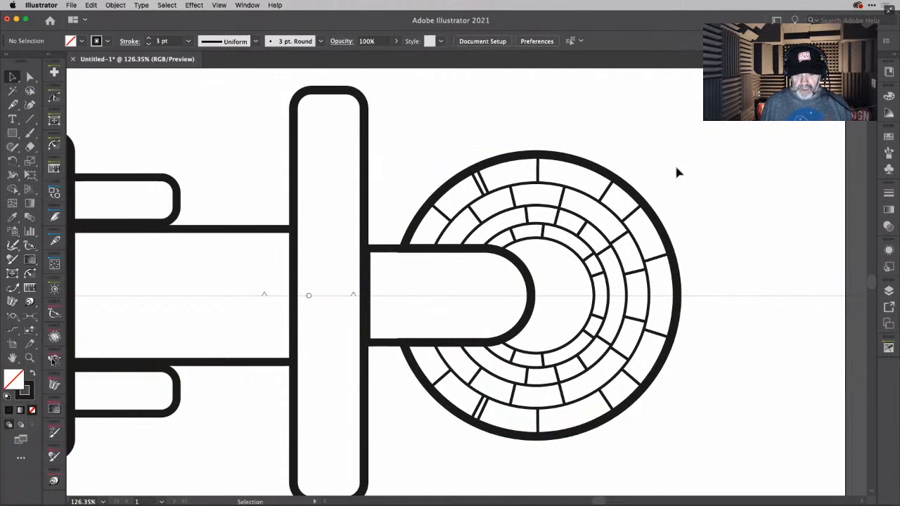
- Select one panel line together with all similar thin paths and set their stroke weight to 1 pt
left_click(606, 191)
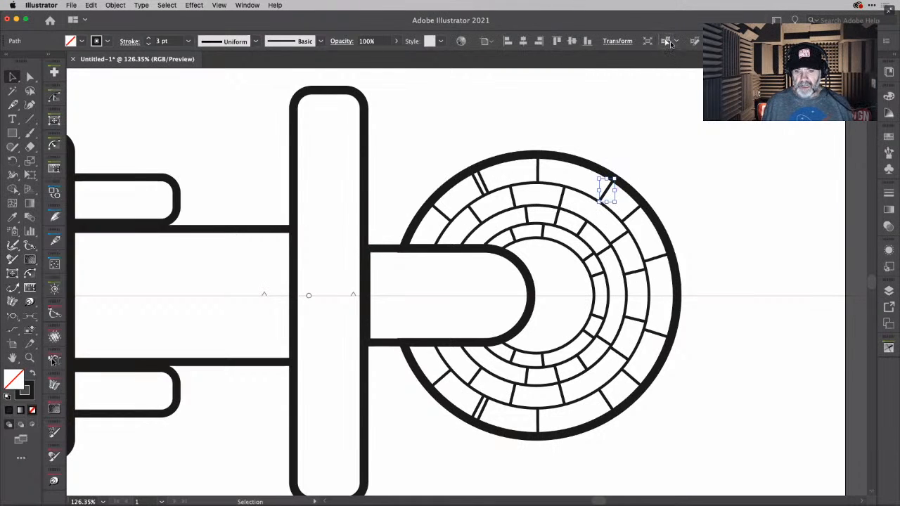
left_click(672, 44)
left_click(188, 43)
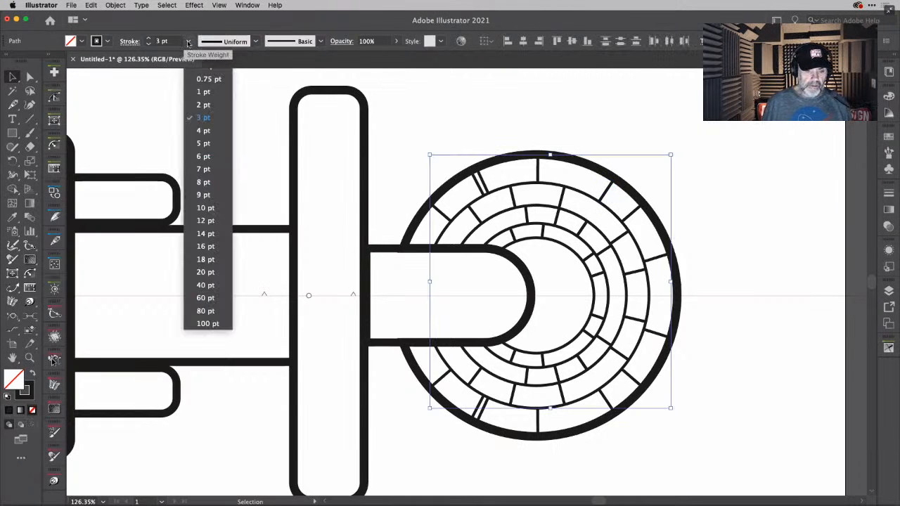
left_click(212, 95)
left_click(728, 181)
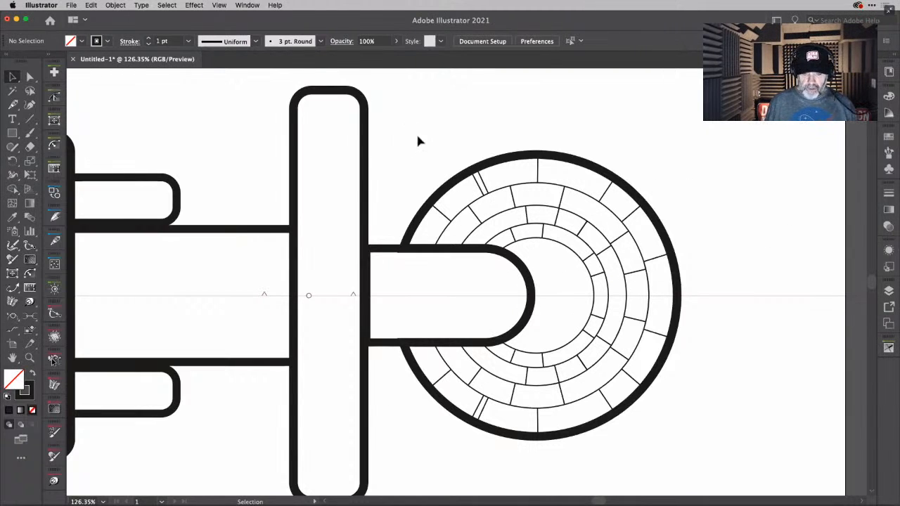
- Select the circles and panel lines without the rounded connecting piece, and nudge them left towards the tall vertical bar
left_click_drag(394, 139, 712, 296)
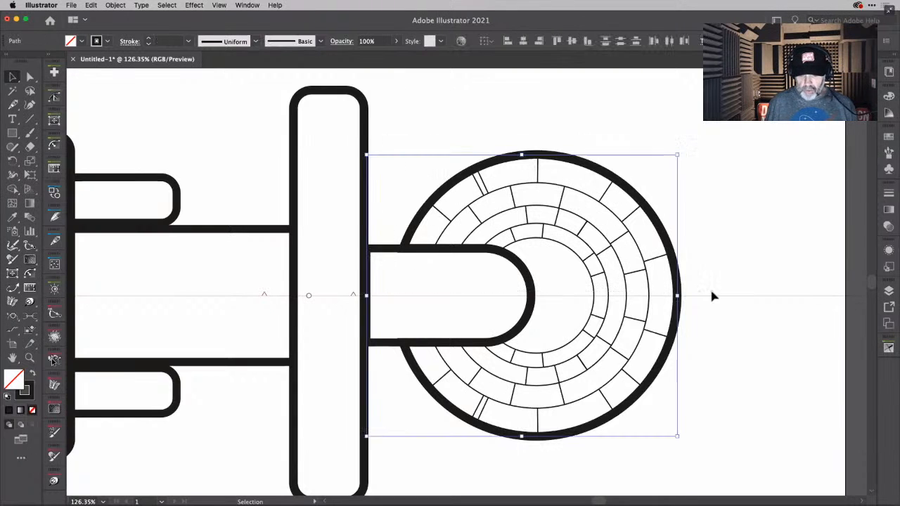
left_click(392, 255, "shift")
key("Left")
key("Left")
key("Left")
key("Left")
key("Left")
key("Left")
key("Left")
key("Left")
key("Left")
key("Left")
key("Left")
key("Left")
key("Left")
key("Left")
key("Left")
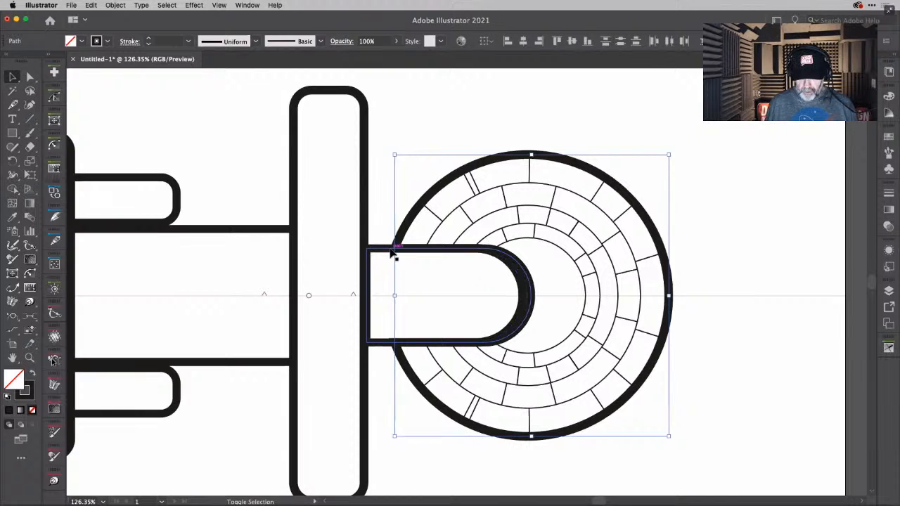
key("Left")
key("Left")
key("Left")
key("Left")
key("Left")
key("Left")
key("Left")
key("Left")
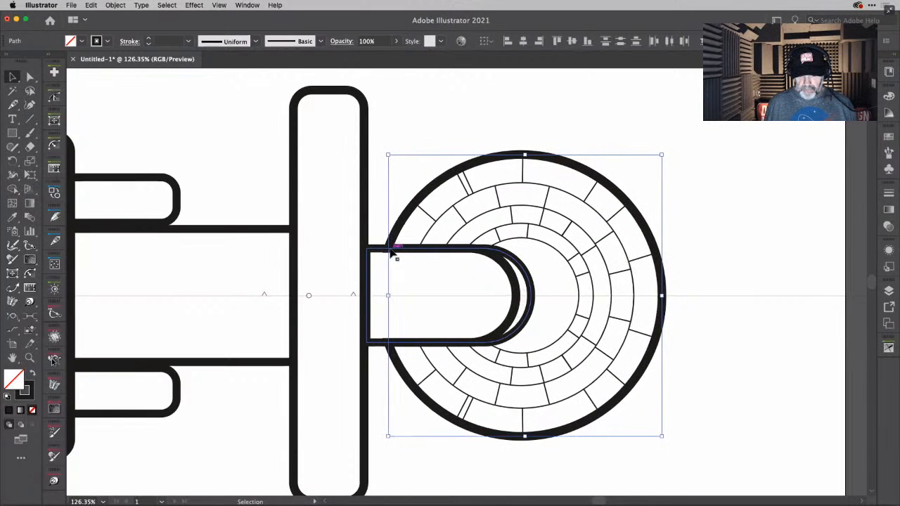
key("Left")
key("Left")
key("Left")
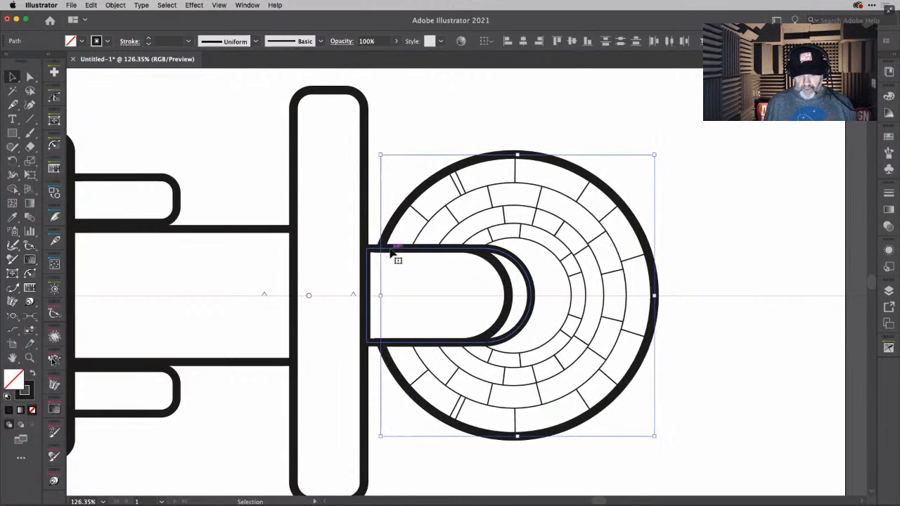
key("Left")
key("Left")
key("Left")
key("Left")
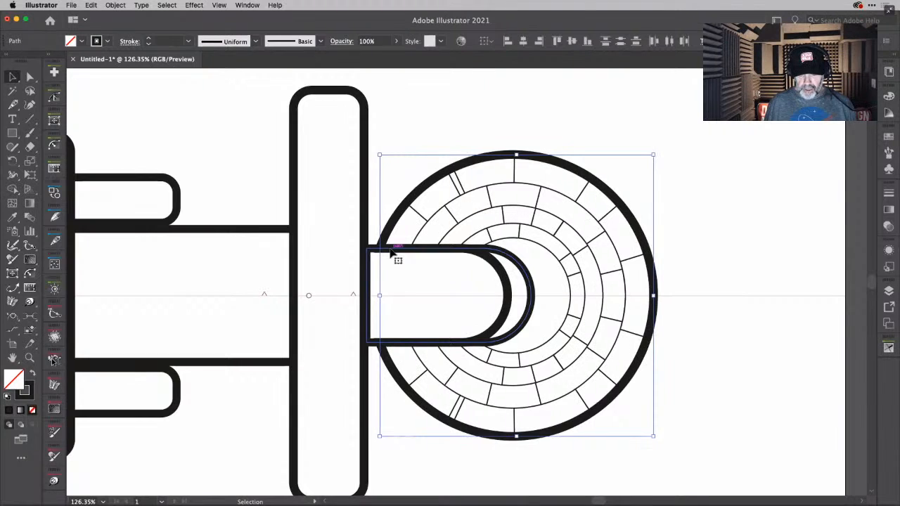
left_click(700, 218)
- Cut the innermost ring with the Scissors tool at the upper and lower corners where it meets the rounded connecting piece
left_click(505, 283)
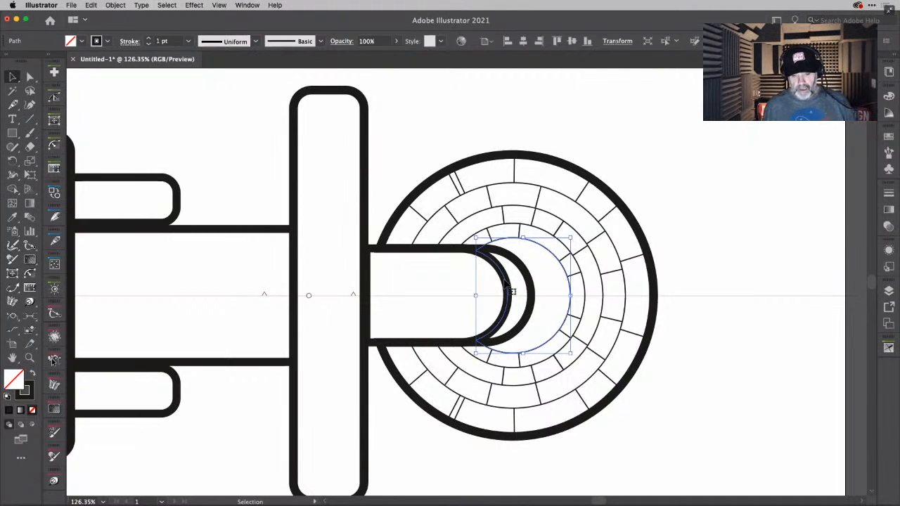
key("c")
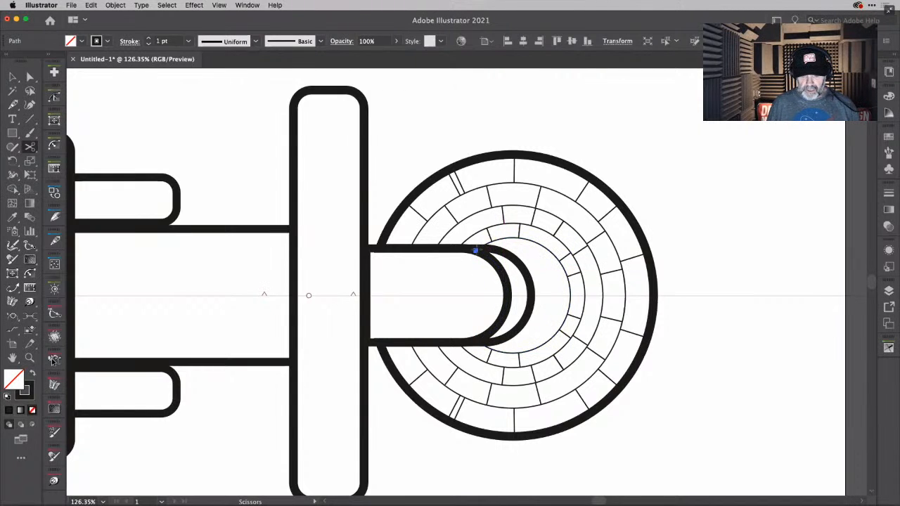
left_click(475, 249)
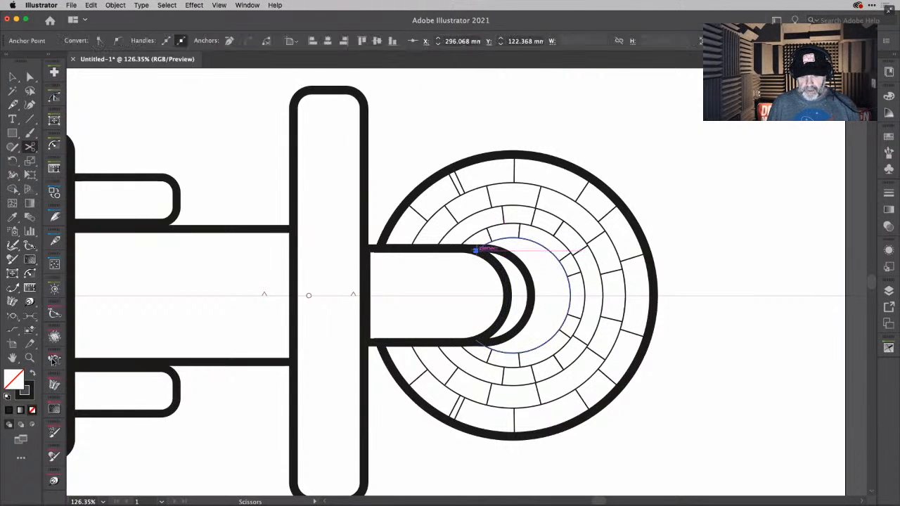
left_click(476, 340)
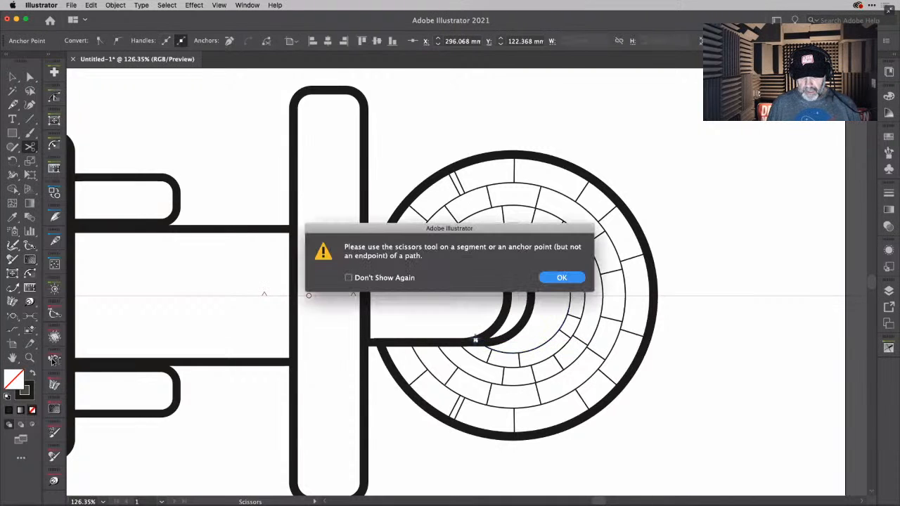
left_click(562, 278)
key("v")
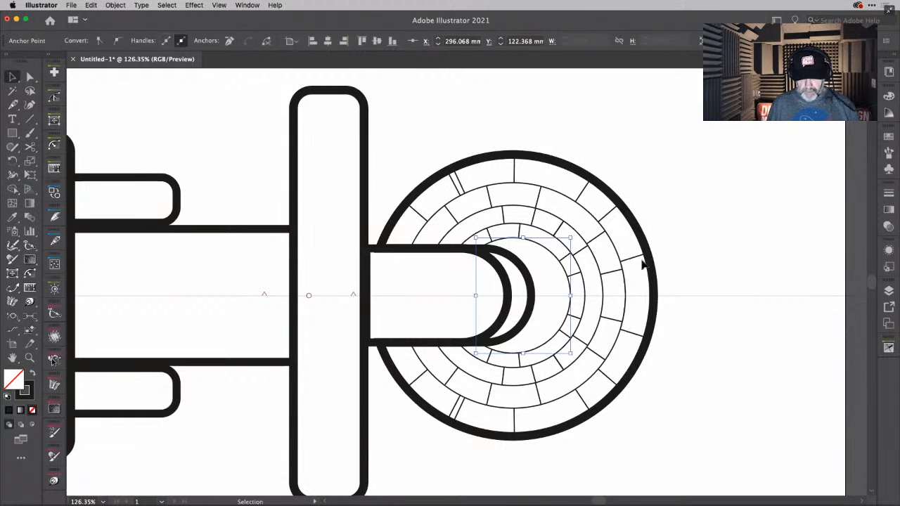
left_click(686, 257)
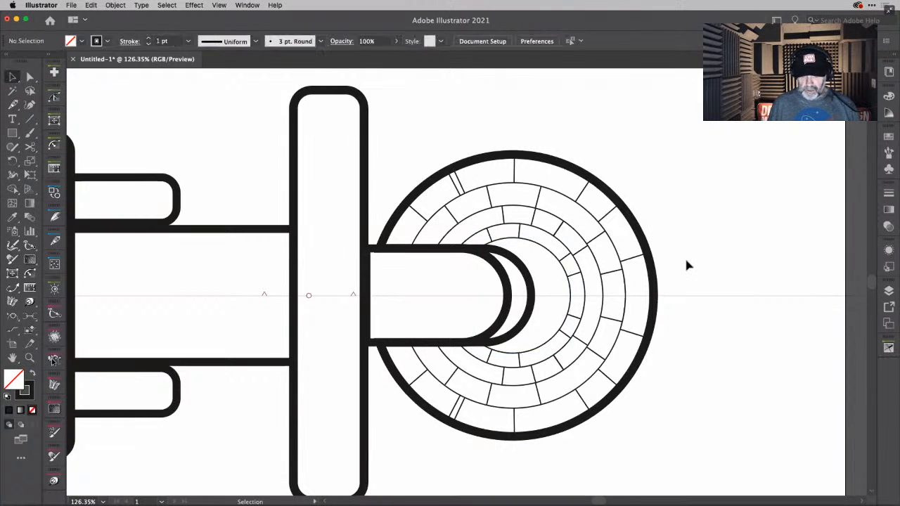
- Shorten both ends of the cut-off arc inside the connecting piece's rounded end with the Extend Path tool
left_click(513, 298)
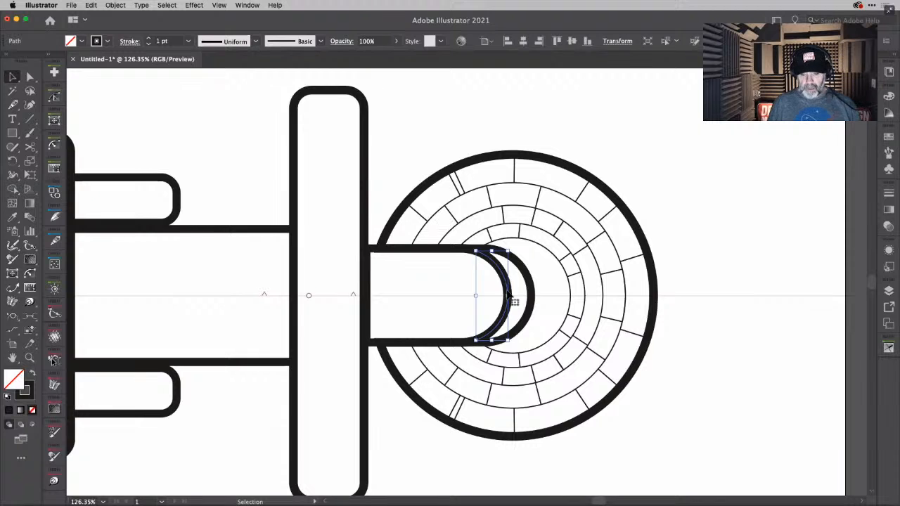
scroll(509, 296, "up", 8)
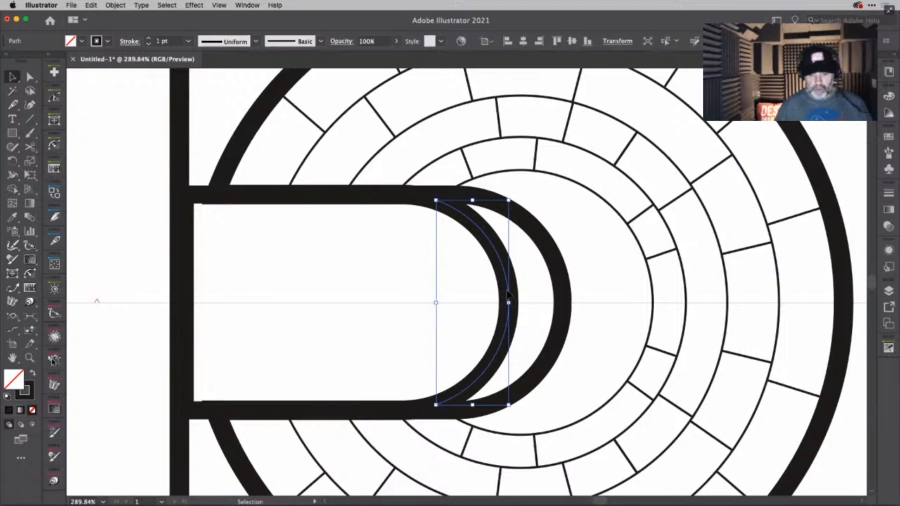
left_click(12, 288)
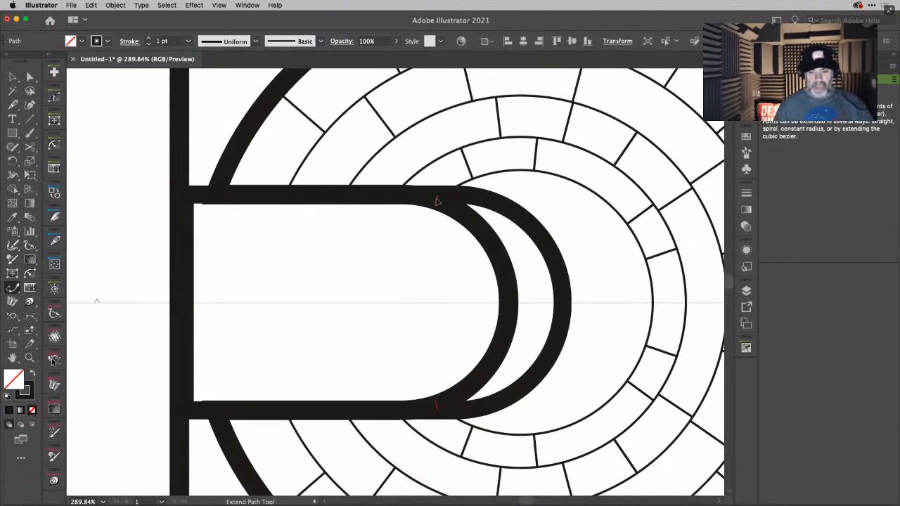
left_click_drag(436, 202, 470, 218)
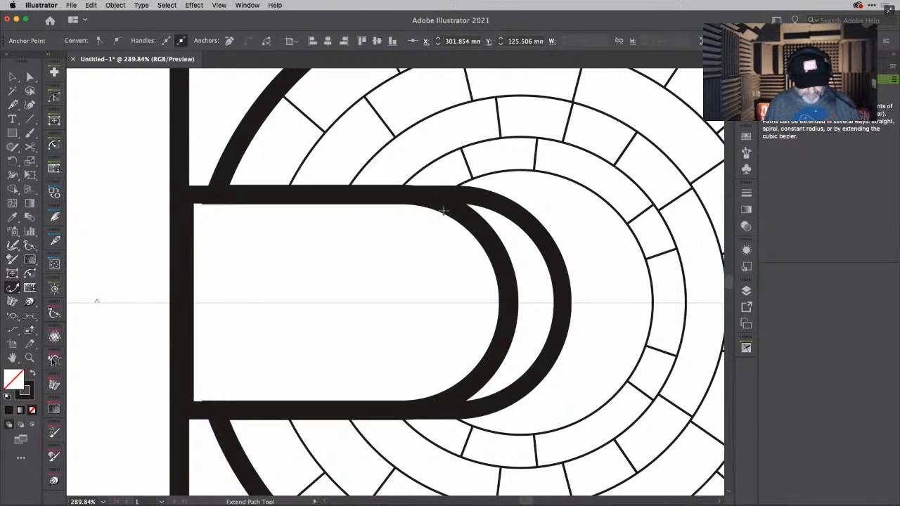
key("v")
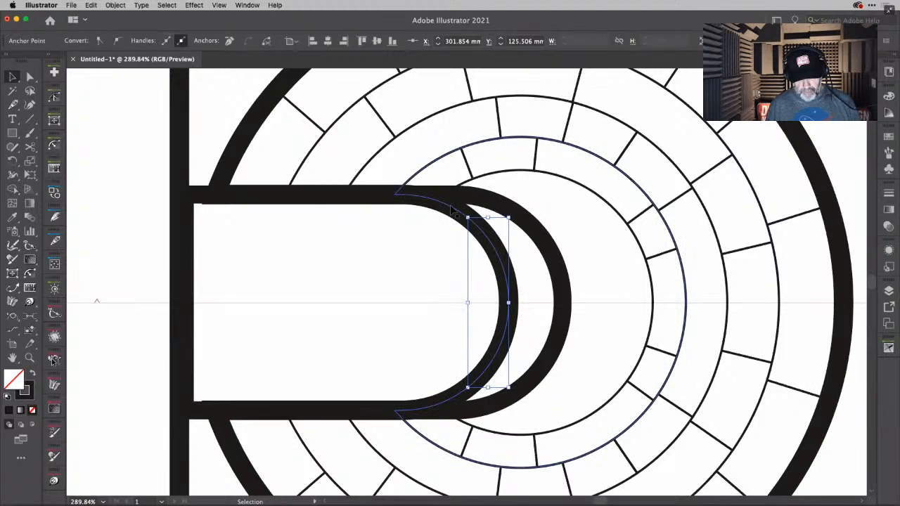
left_click(456, 213)
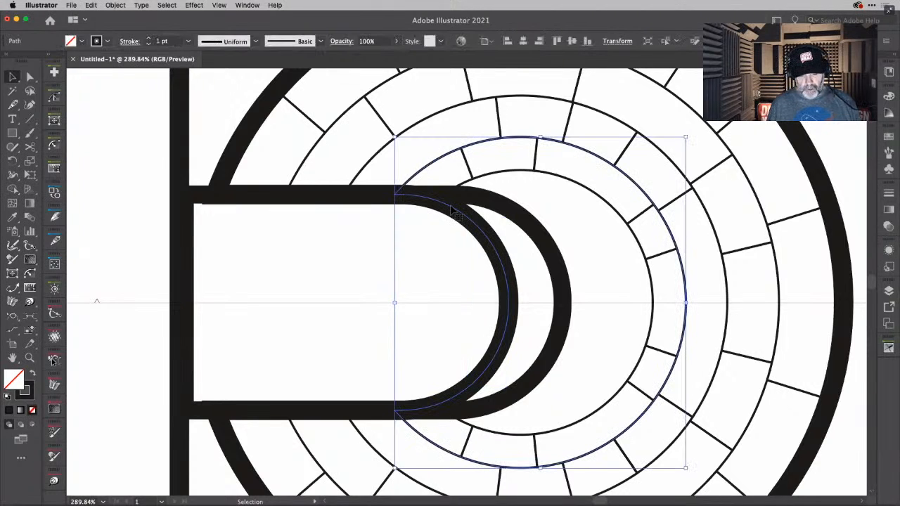
left_click(425, 238)
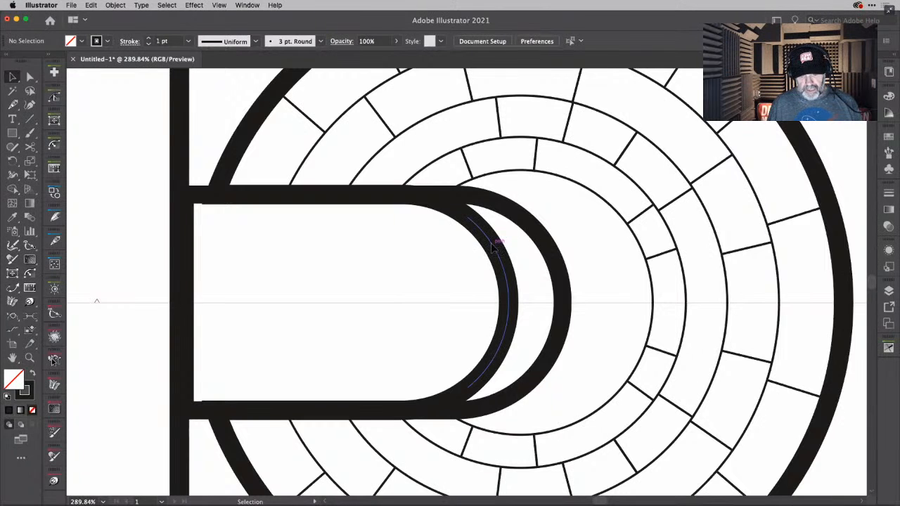
left_click(494, 247)
key("a")
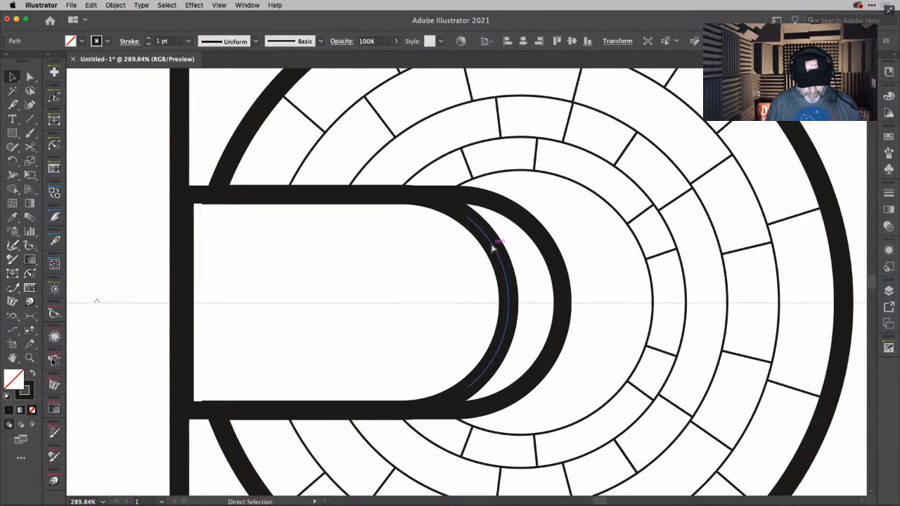
key("super+shift+a")
key("v")
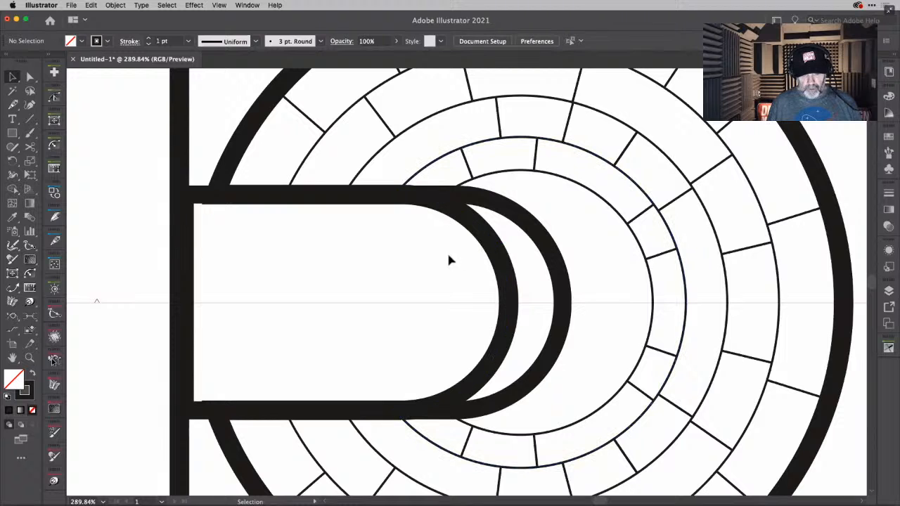
- Select the rings and the connecting piece, and merge the connecting piece with the crescent at its rounded end using Shape Builder
left_click(534, 277)
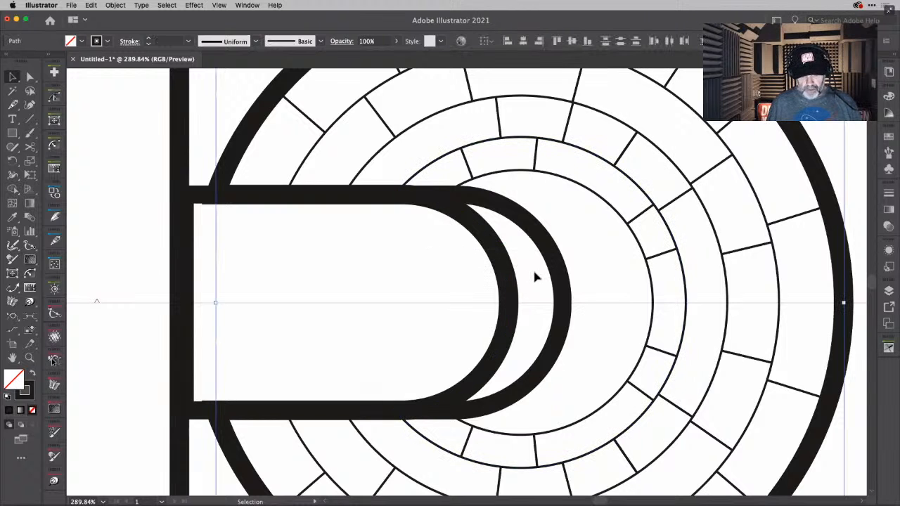
key("shift+m")
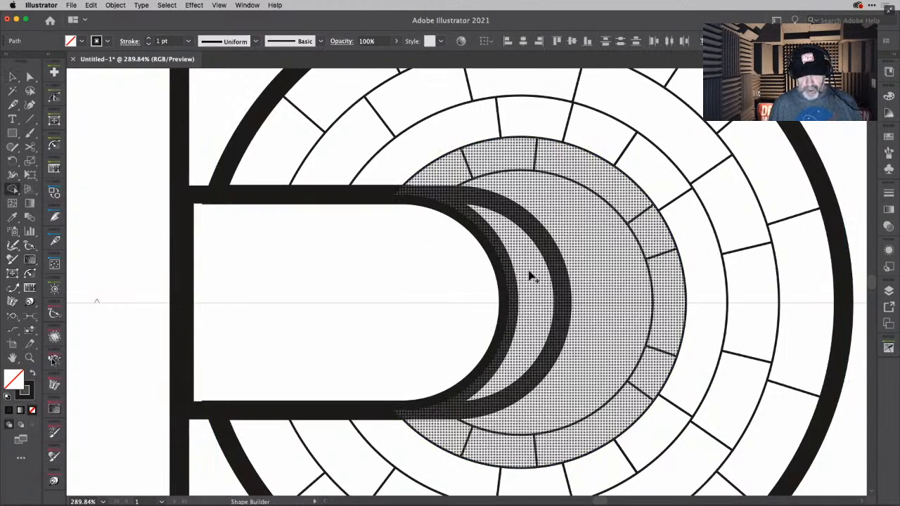
left_click_drag(529, 272, 437, 274)
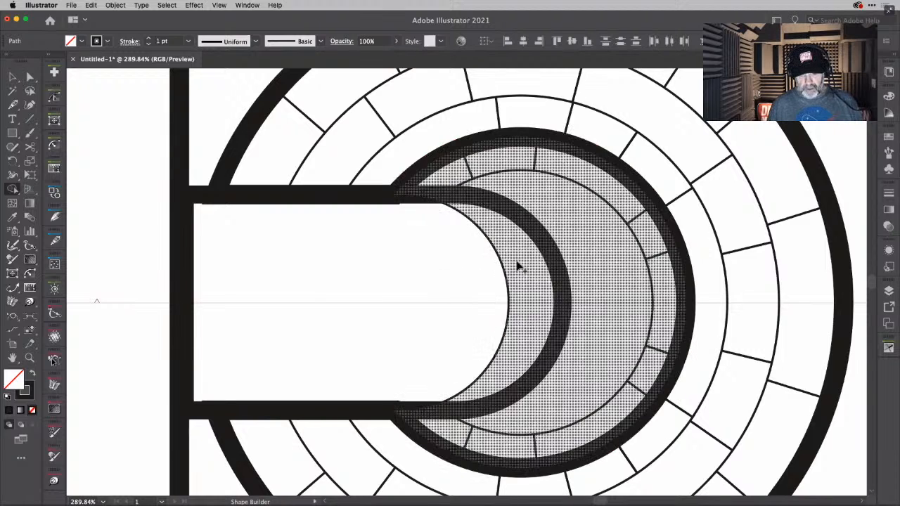
left_click_drag(518, 262, 432, 267)
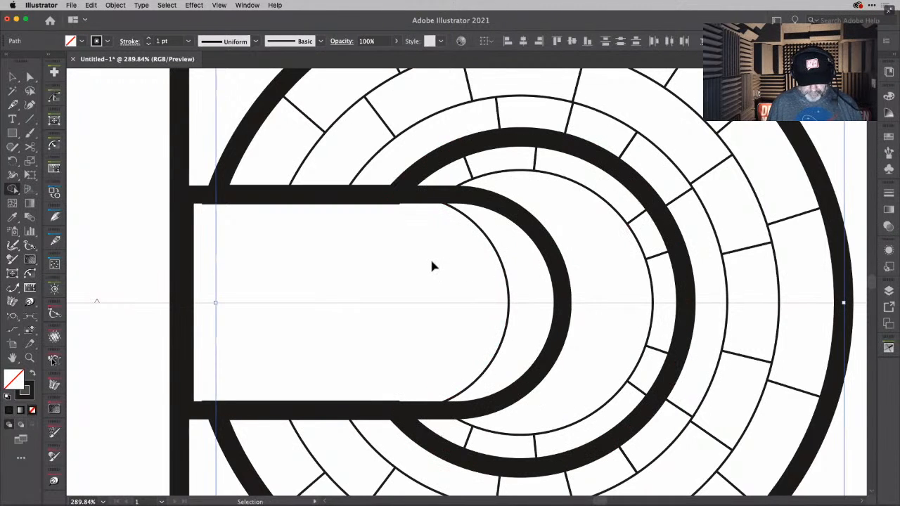
key("super+z")
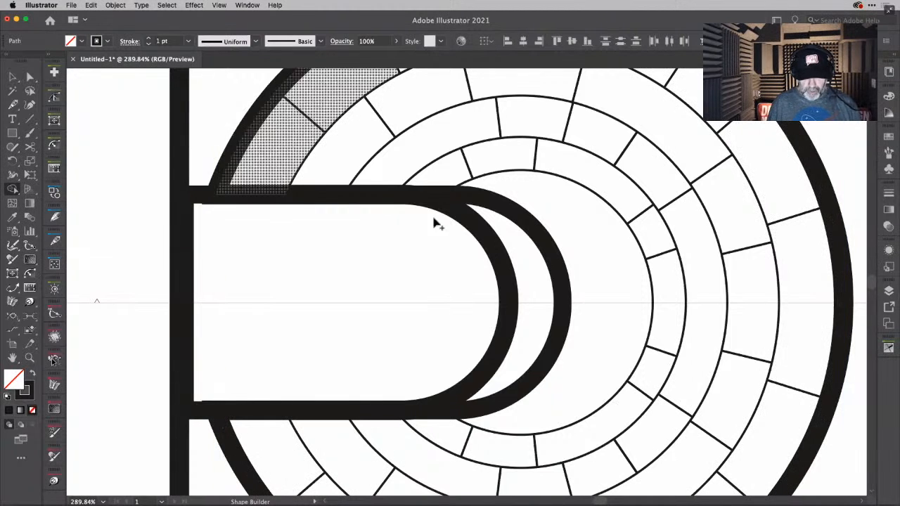
left_click_drag(441, 249, 514, 256)
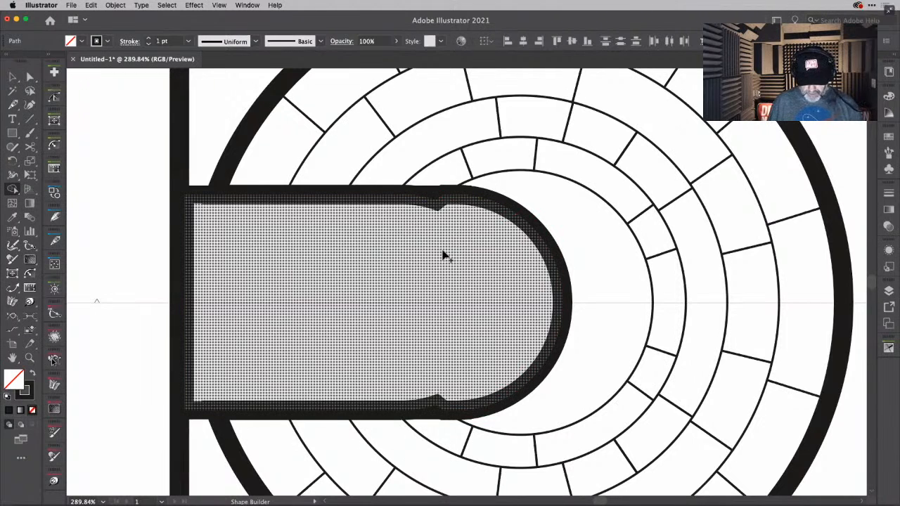
key("p")
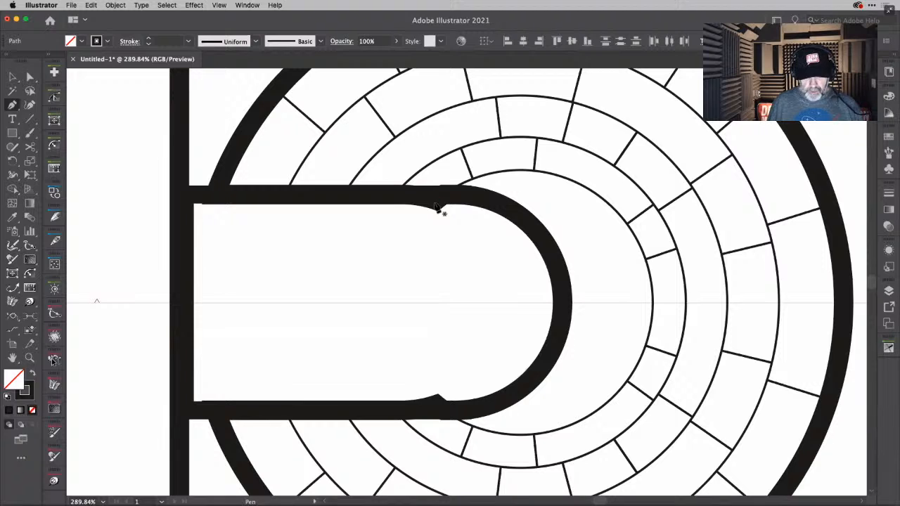
left_click(436, 208)
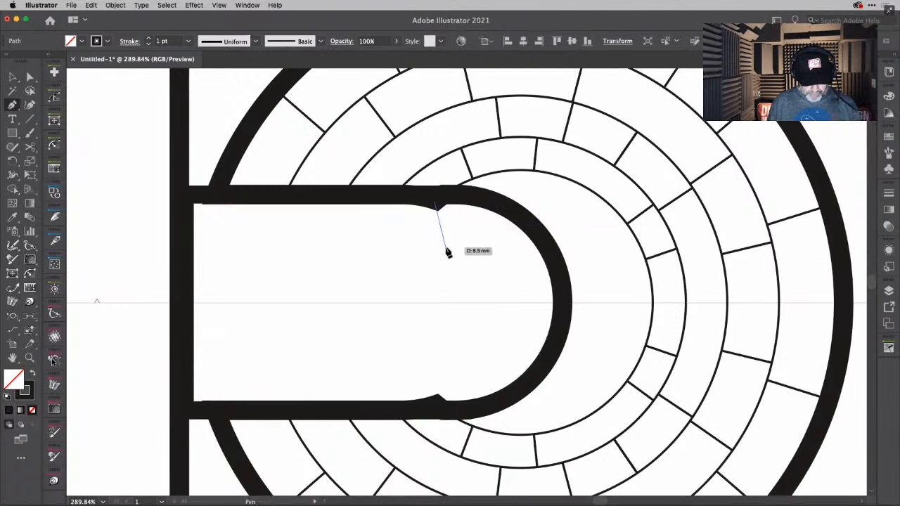
key("Escape")
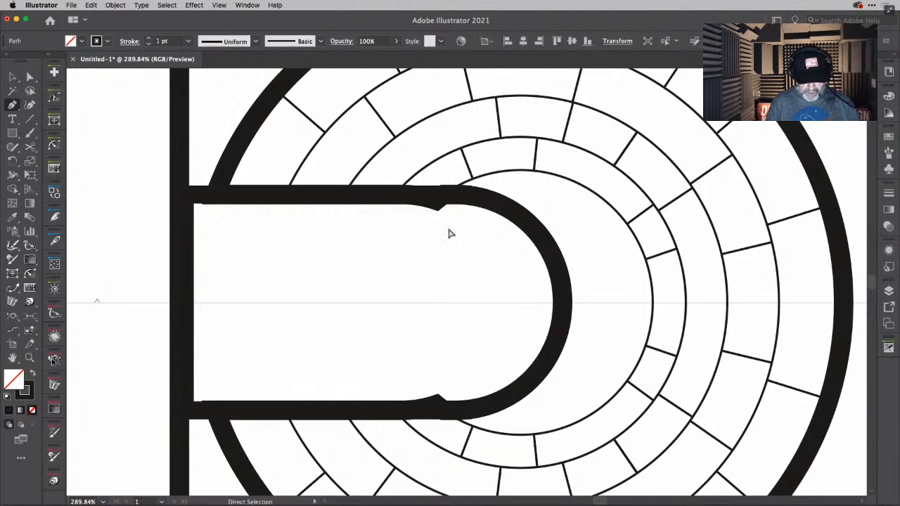
- Switch to outline view and select the corner anchor at the notch in the connecting piece's upper edge
key("super+y")
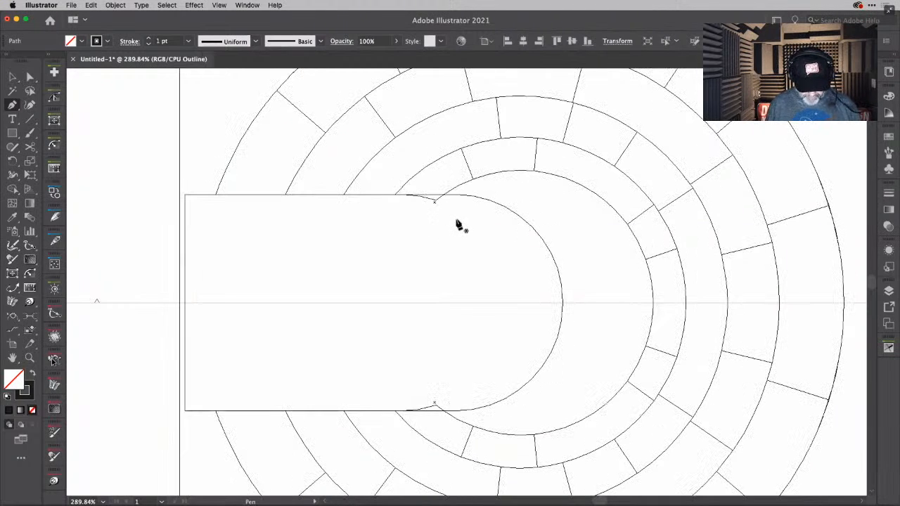
left_click(491, 182, "super")
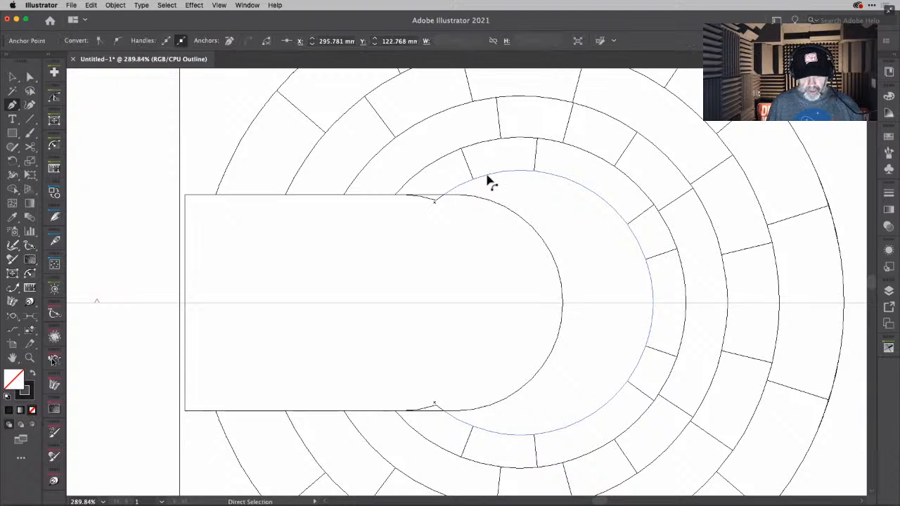
left_click(436, 201, "super")
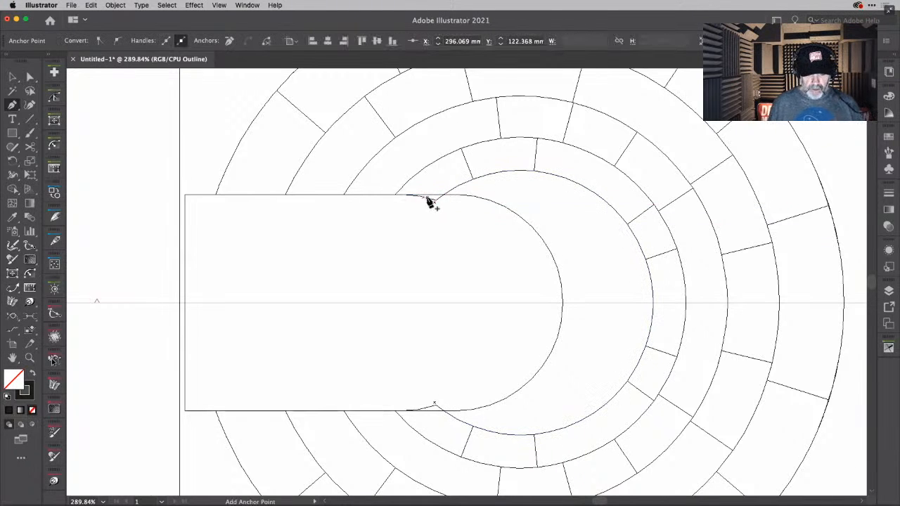
scroll(430, 201, "up", 10)
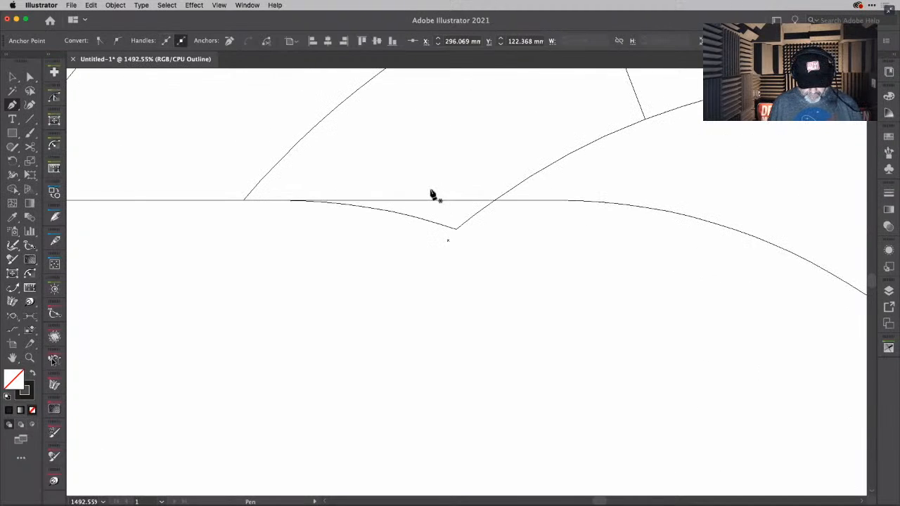
- Try picking out the overlapping path fragments at the notch in the connecting piece's upper edge, and undo the last two changes
key("v")
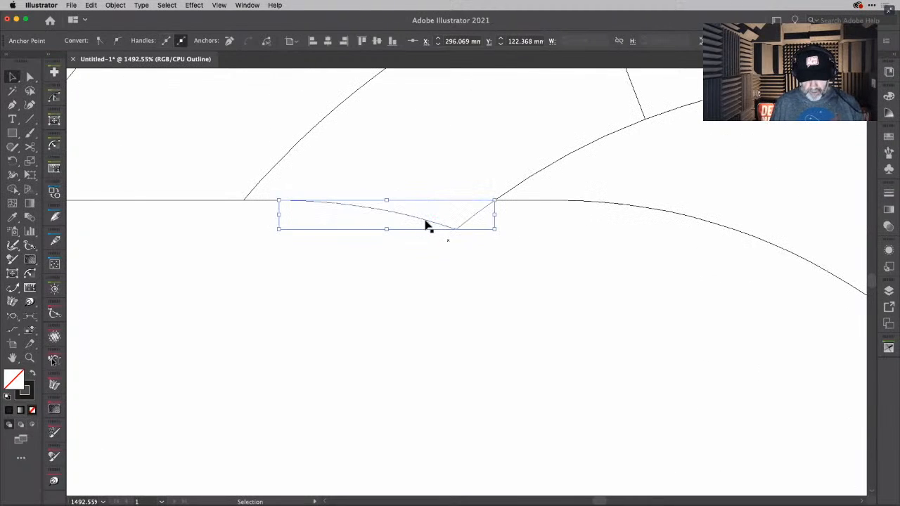
left_click(427, 225)
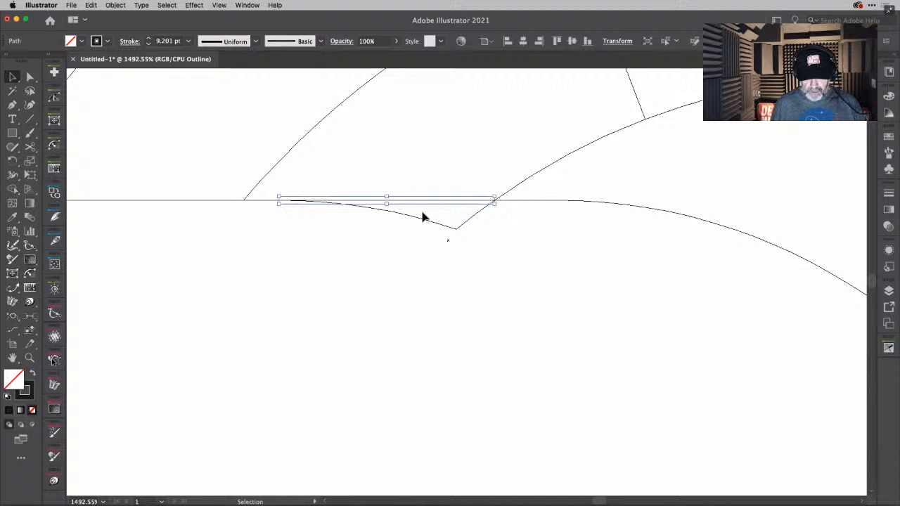
left_click(426, 216)
left_click(433, 227)
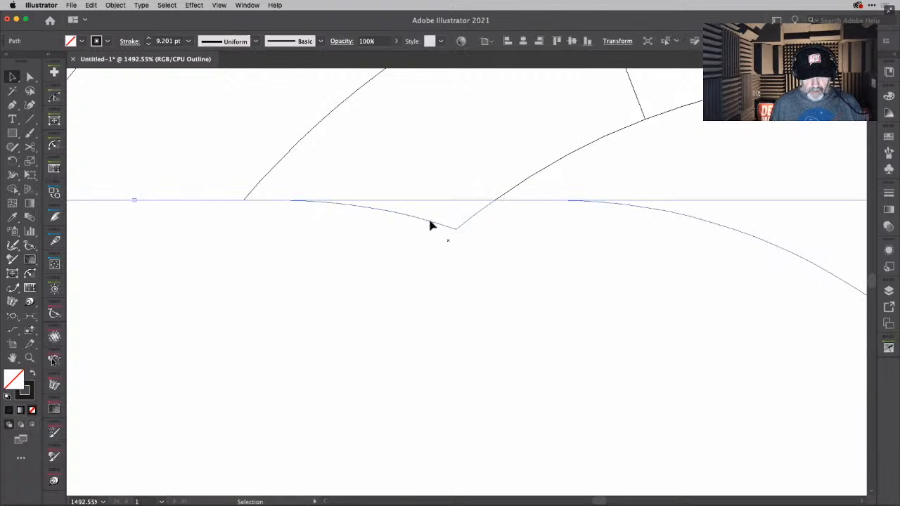
key("super+z")
key("super+z")
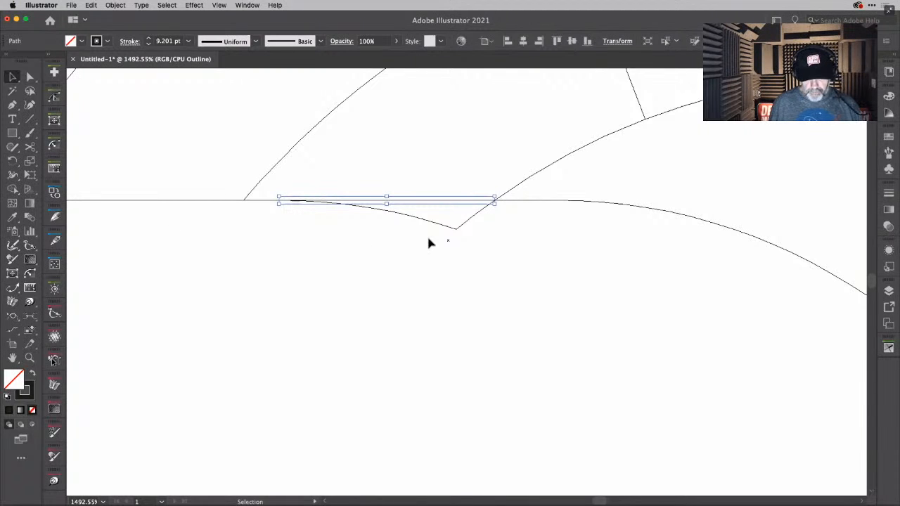
- Select the edge paths around the notch in outline view and try merging the sliver into the connecting piece with Shape Builder
left_click(453, 188)
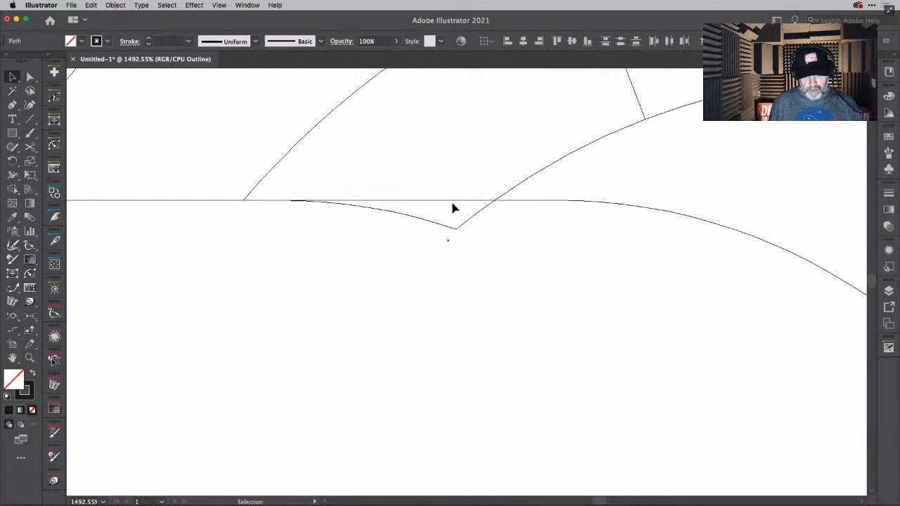
left_click(466, 225)
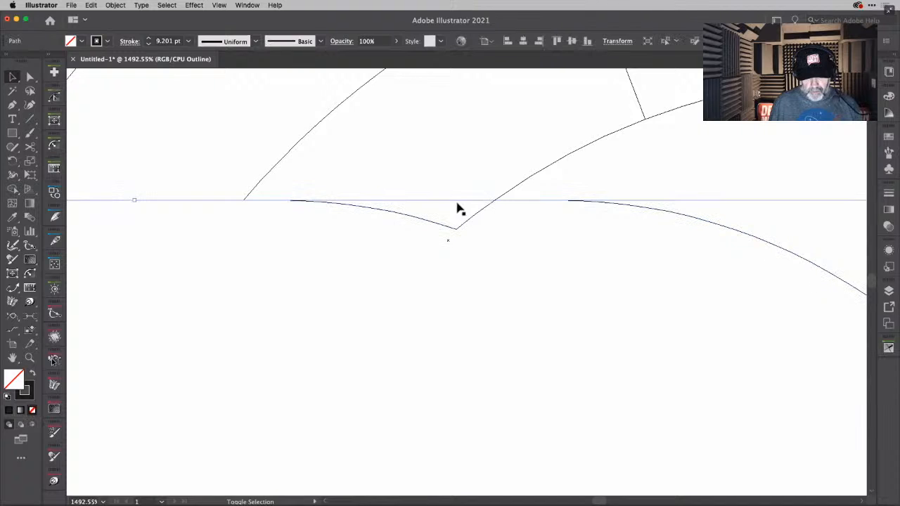
key("super+a")
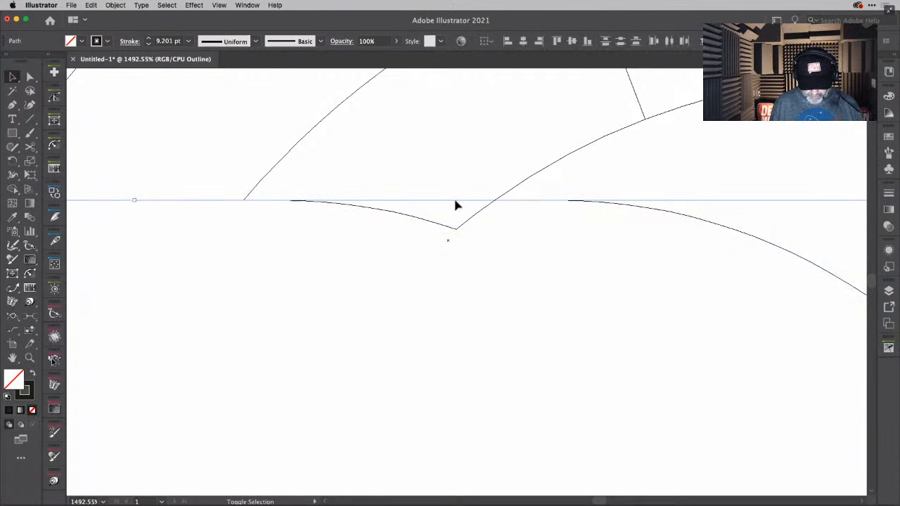
key("shift+m")
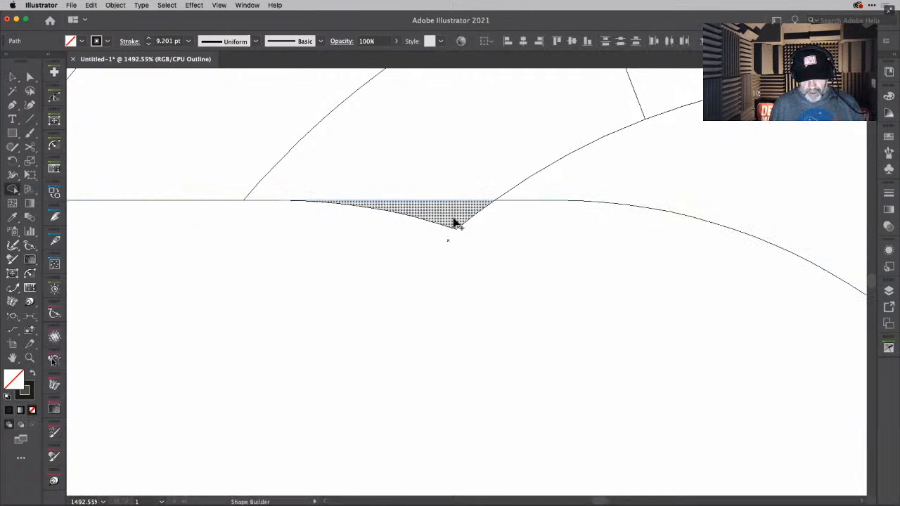
mouse_move(454, 220)
left_mouse_down()
mouse_move(456, 249)
mouse_move(456, 210)
mouse_move(468, 241)
mouse_move(489, 252)
left_mouse_up()
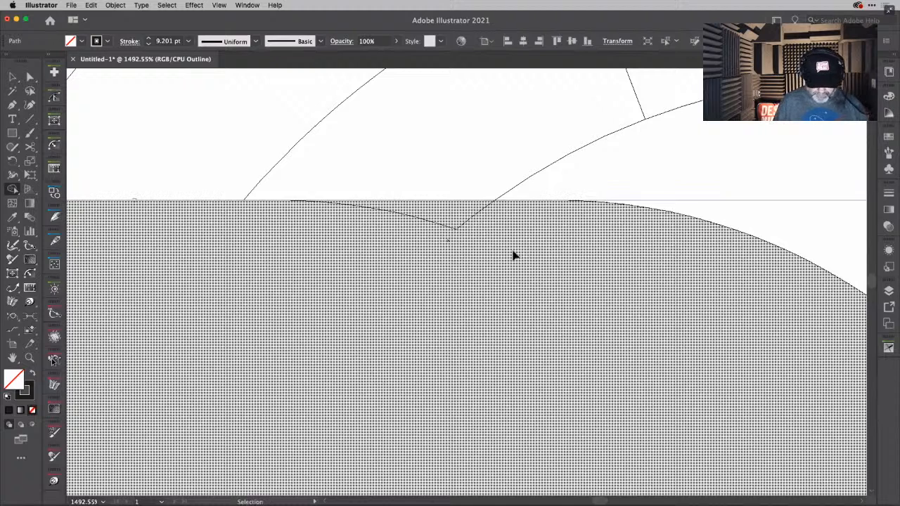
key("super+y")
key("super+y")
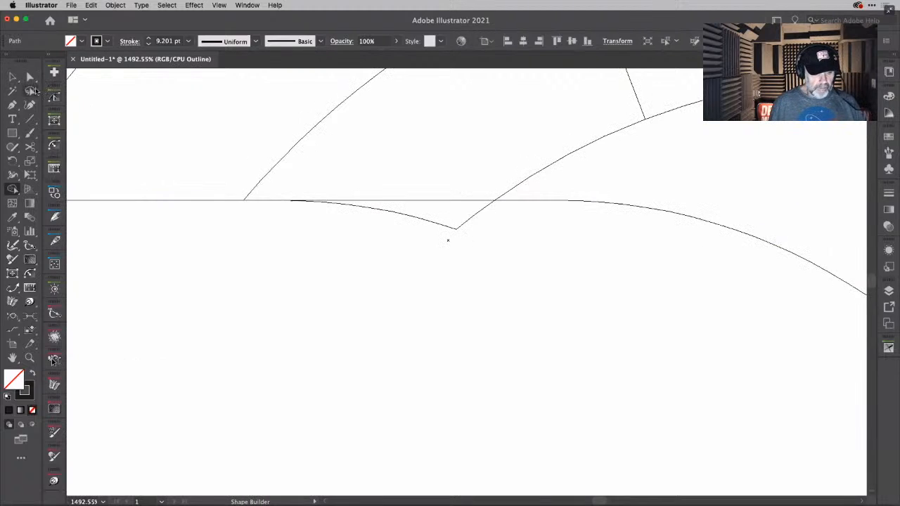
left_click(13, 78)
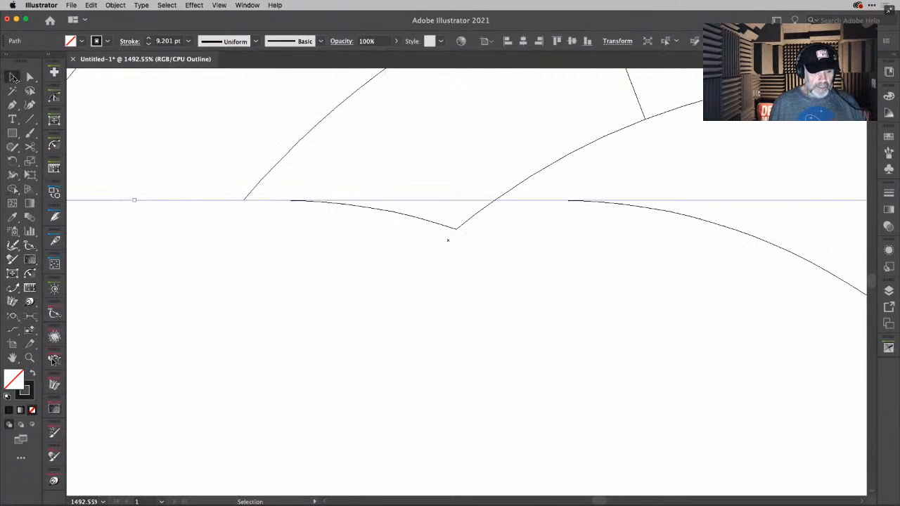
left_click(512, 295)
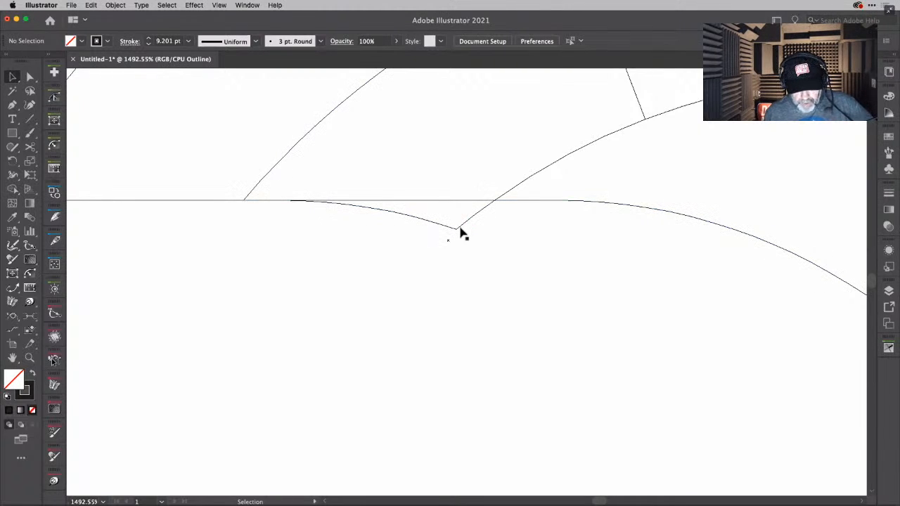
- Isolate the path at the notch and try removing its corner anchor with the Pen tool, and revert the reshaped segment
left_click(458, 229)
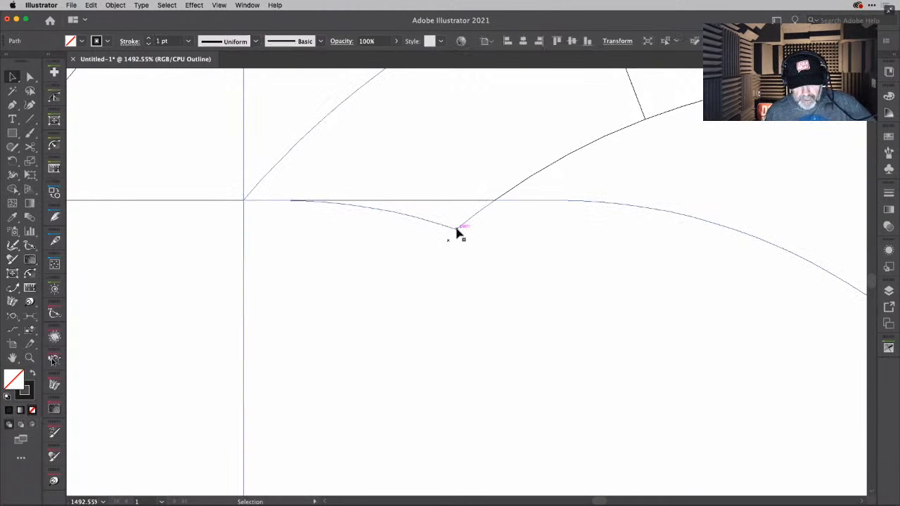
double_click(457, 232)
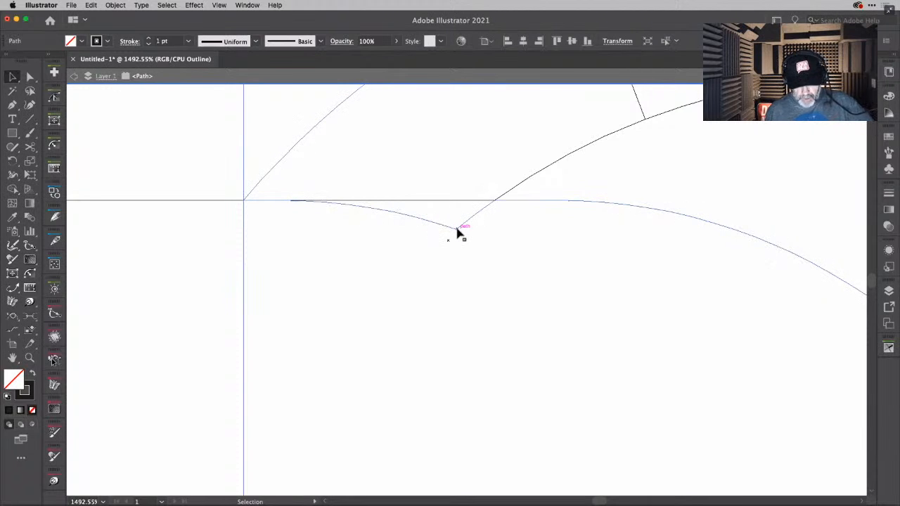
key("p")
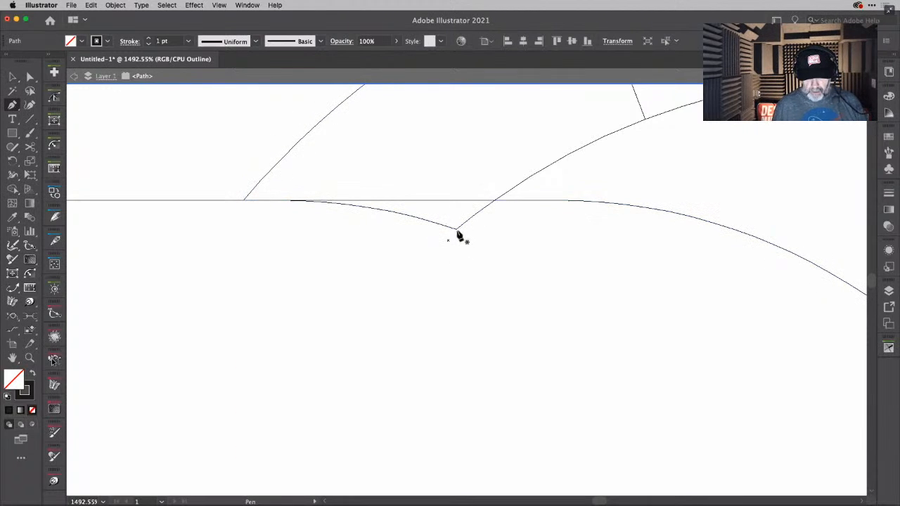
left_click(455, 229)
key("super+z")
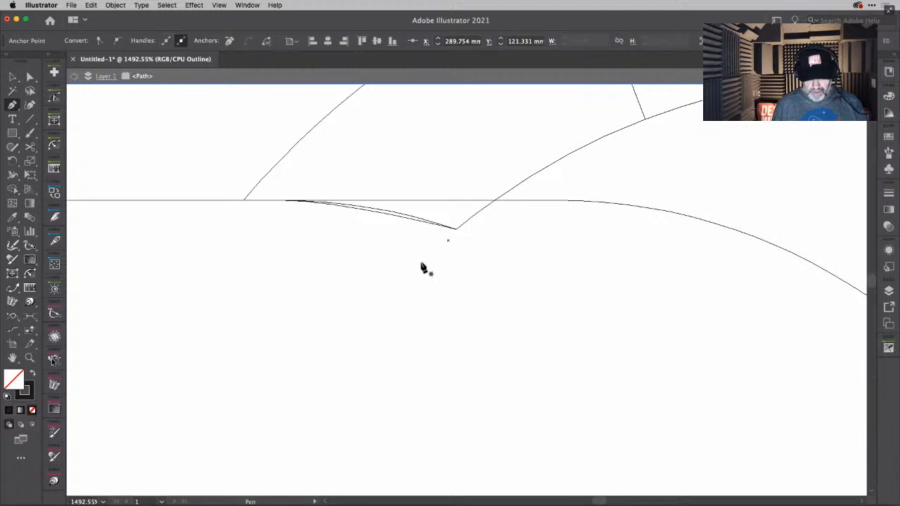
key("a")
left_click(414, 243)
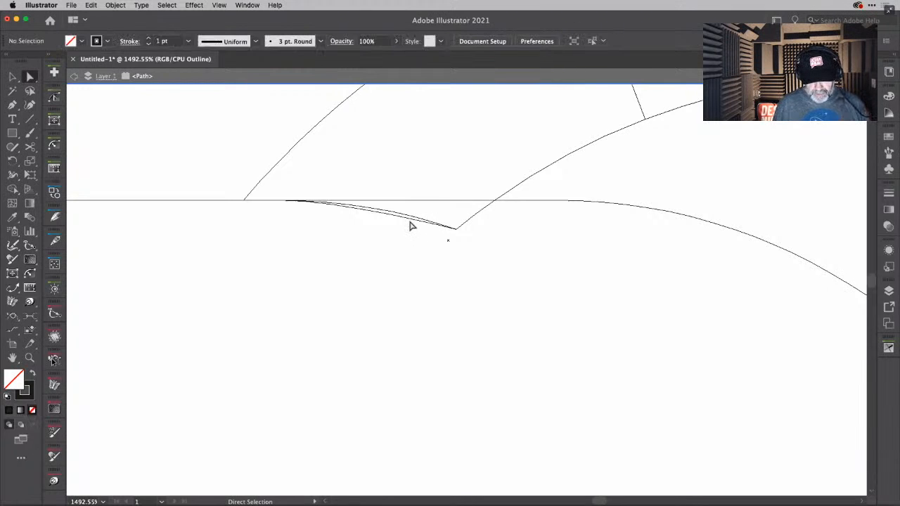
left_click(412, 225)
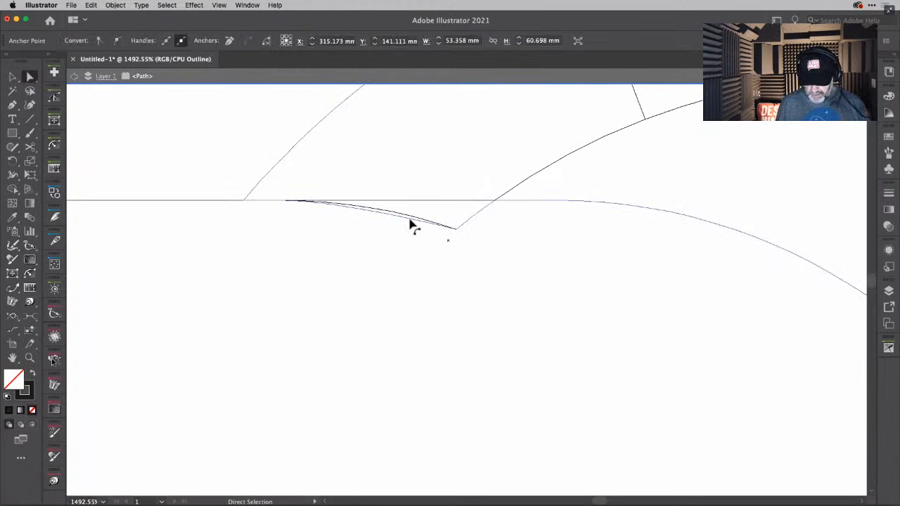
key("Delete")
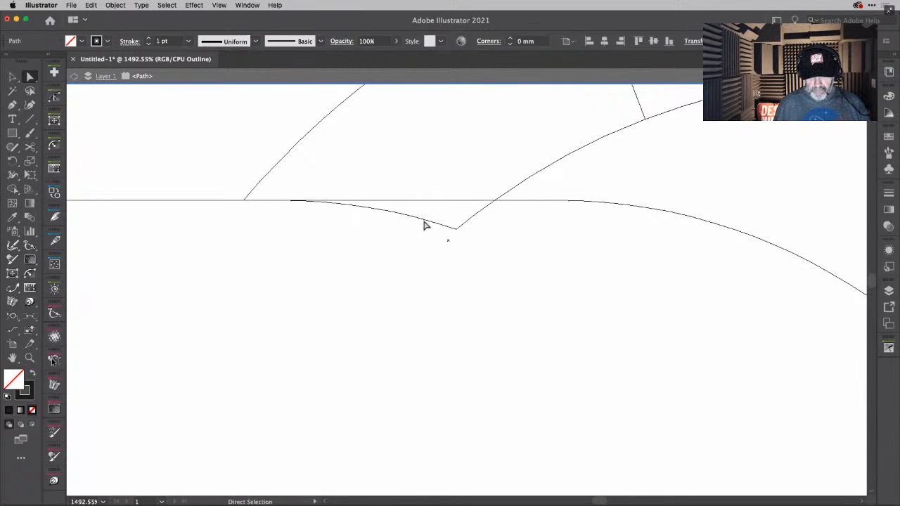
- Delete the isolated path meeting the notch's corner, check the corner for leftover anchors, and leave isolation mode
left_click(425, 225)
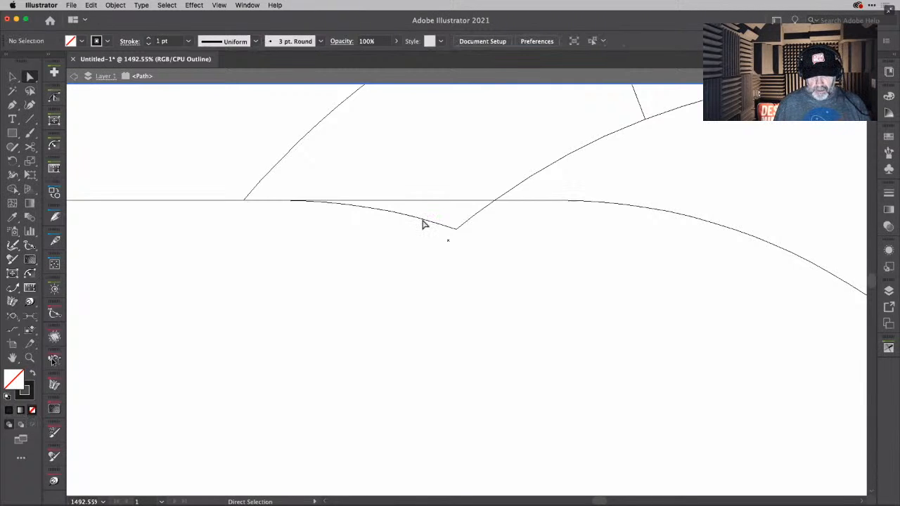
left_click(460, 230)
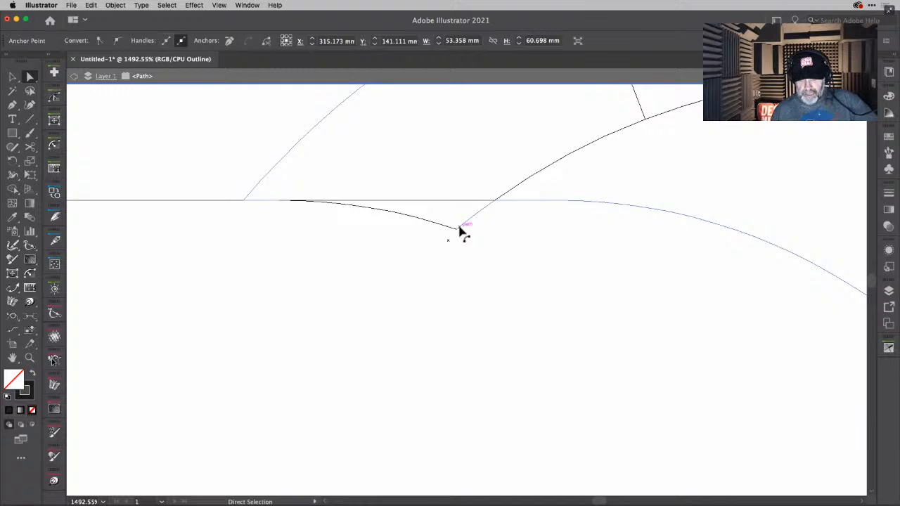
key("Delete")
key("Delete")
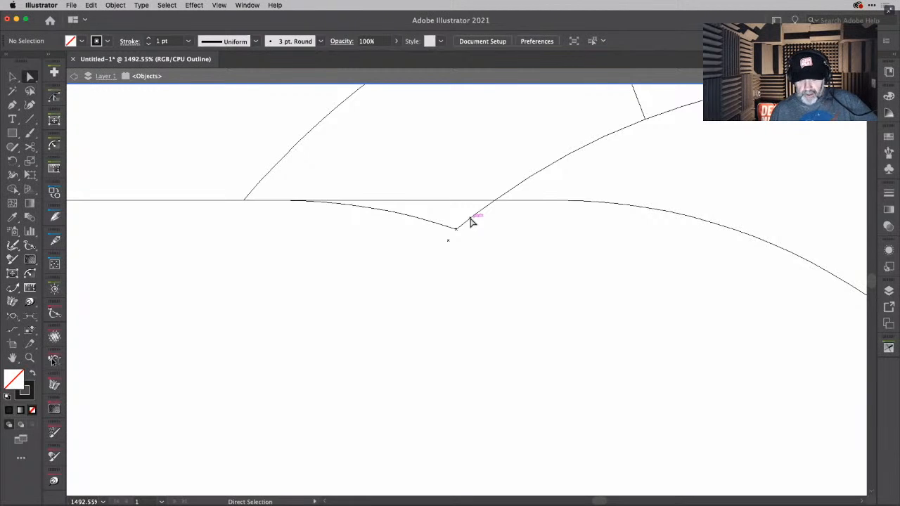
left_click(455, 234)
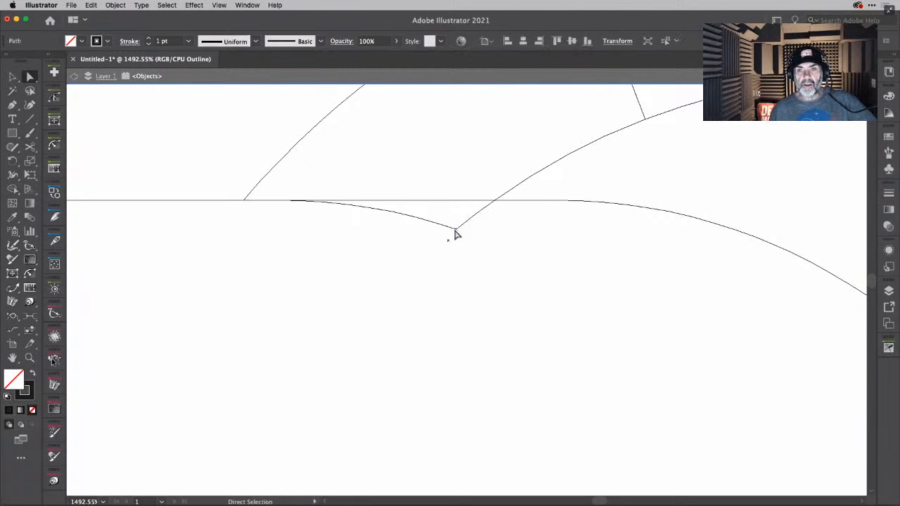
left_click(456, 233)
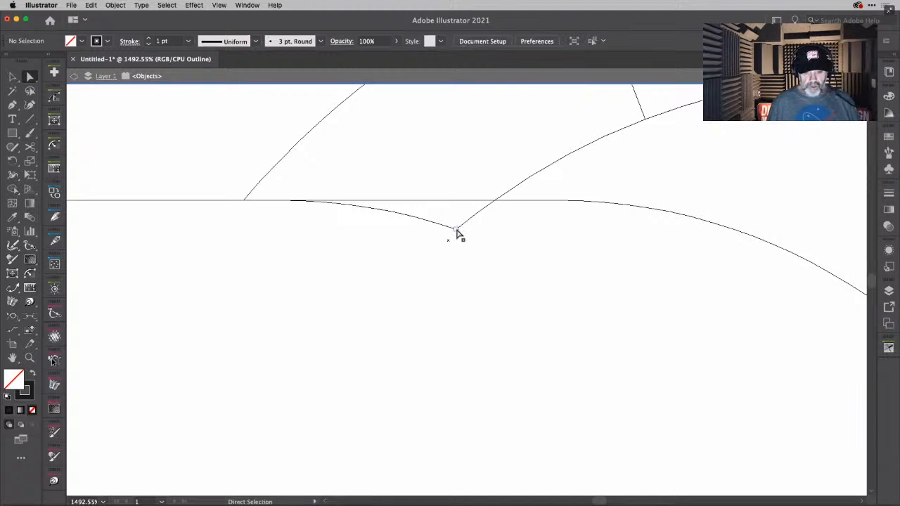
left_click(456, 230)
double_click(513, 233)
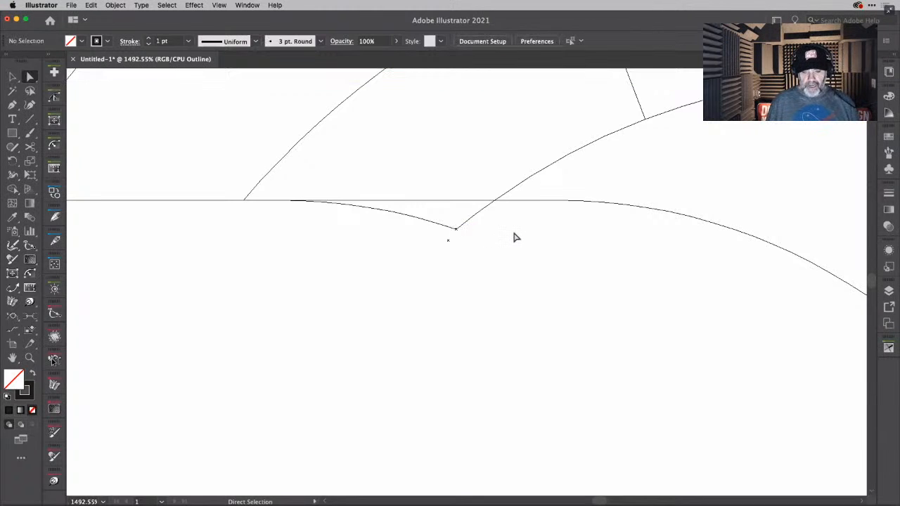
- Switch back to preview and try editing the path's corner at the notch with the Pen tool, ending with nothing selected
key("v")
key("super+y")
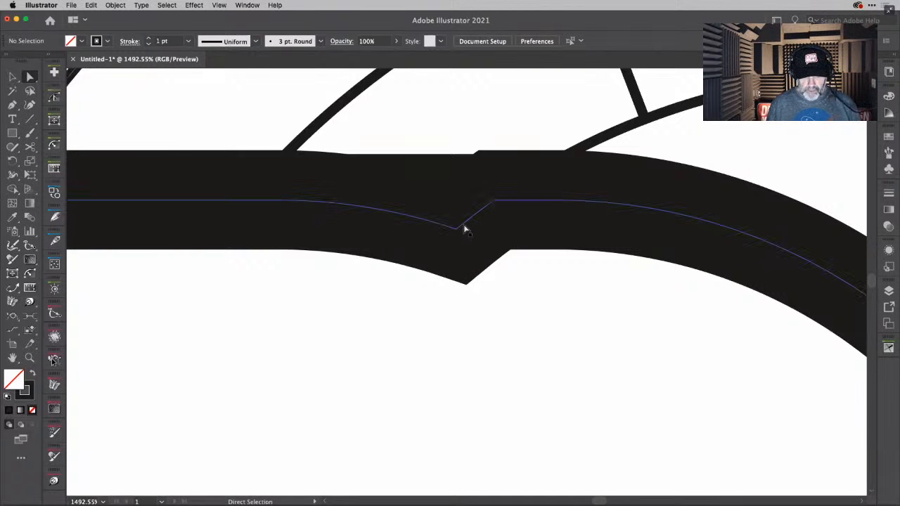
left_click(464, 226)
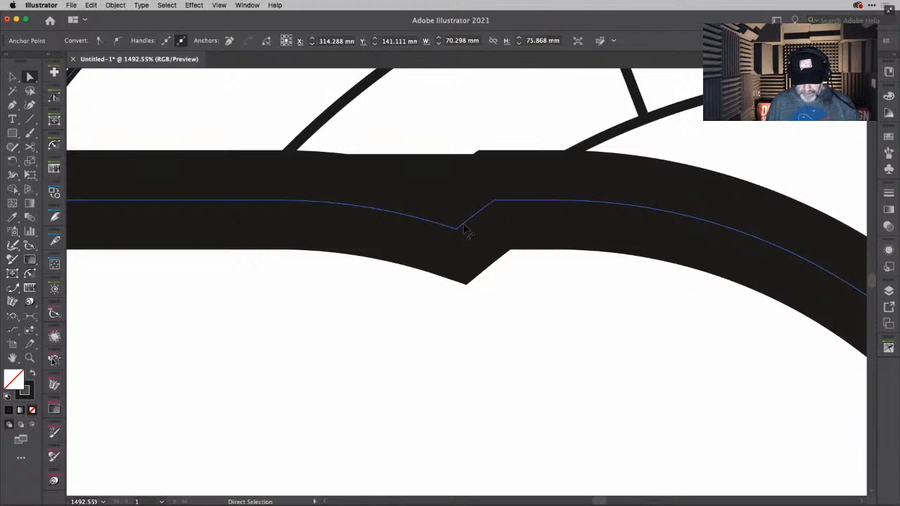
key("p")
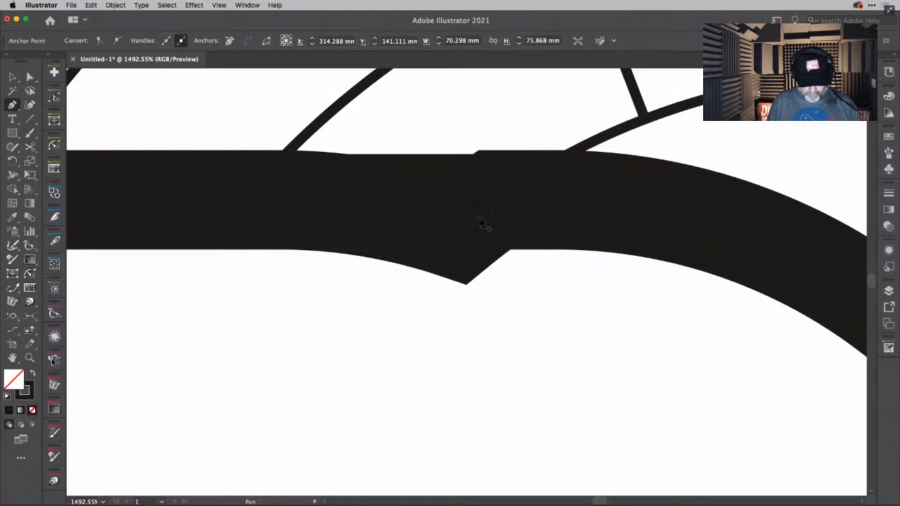
key("super")
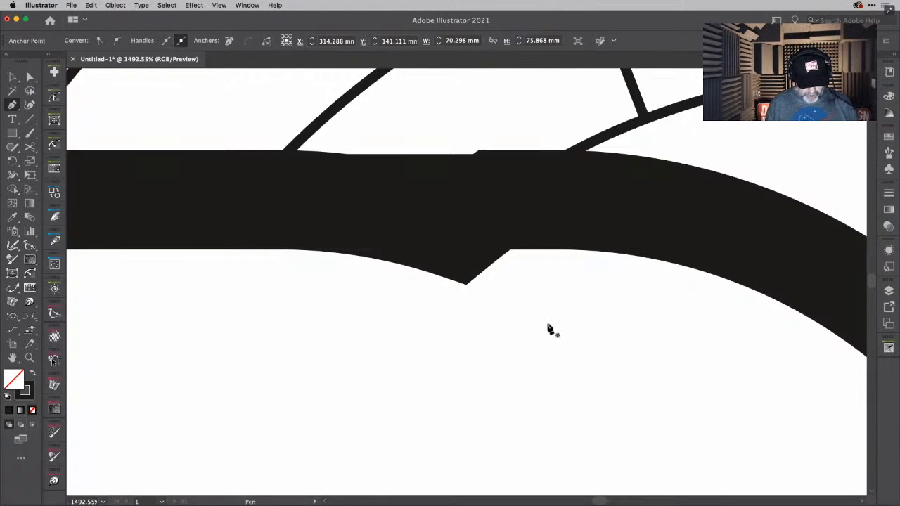
key("v")
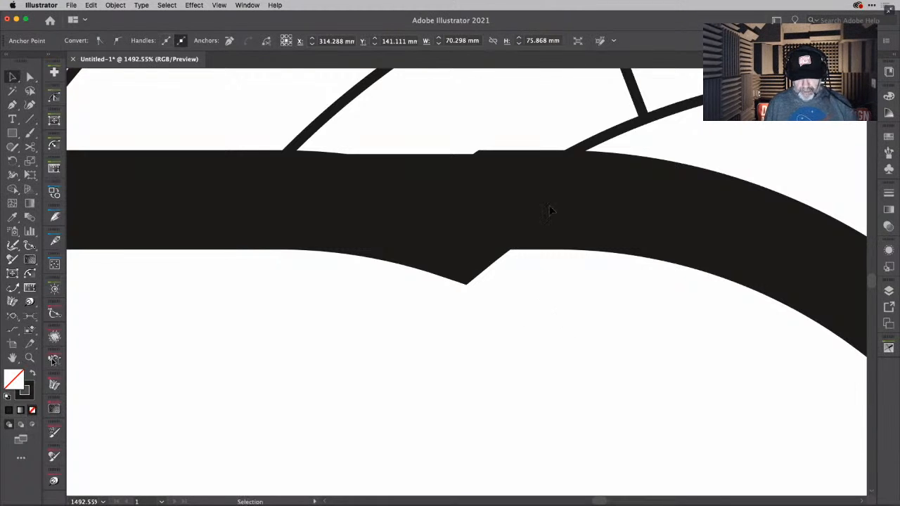
key("super+shift+a")
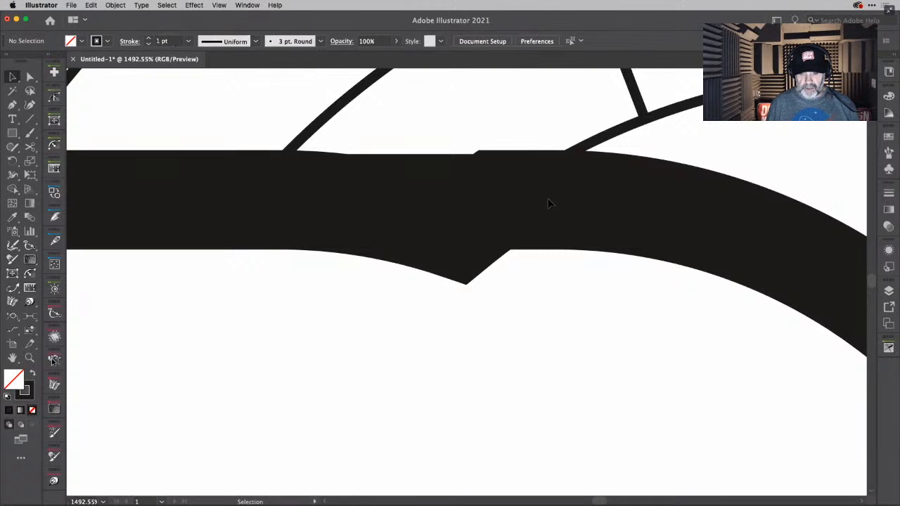
- Check which paths cross the notch, and return to the full artboard with the selection cleared
left_click(549, 203)
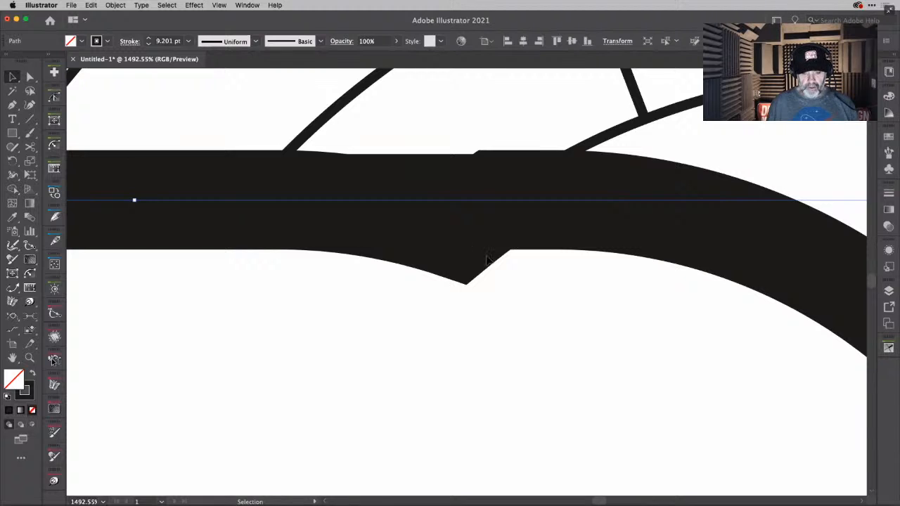
mouse_move(474, 328)
left_mouse_down()
mouse_move(462, 171)
mouse_move(424, 145)
left_mouse_up()
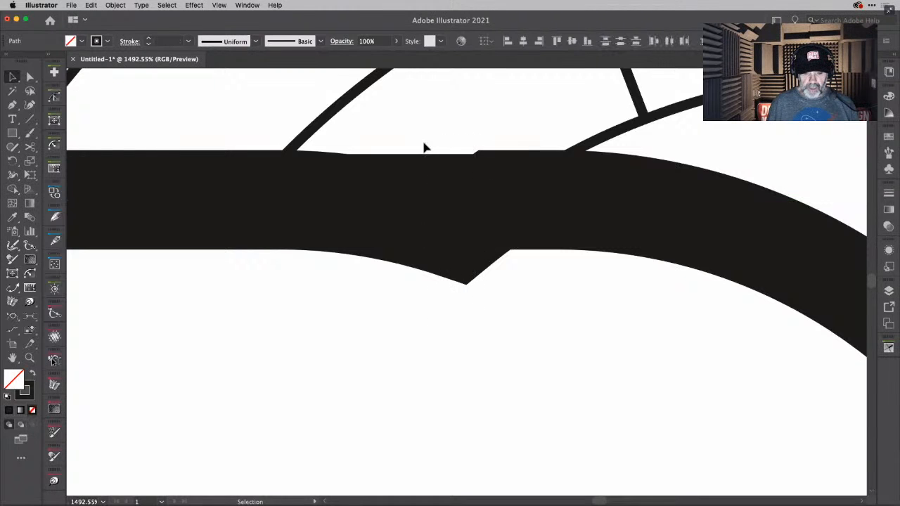
key("super+0")
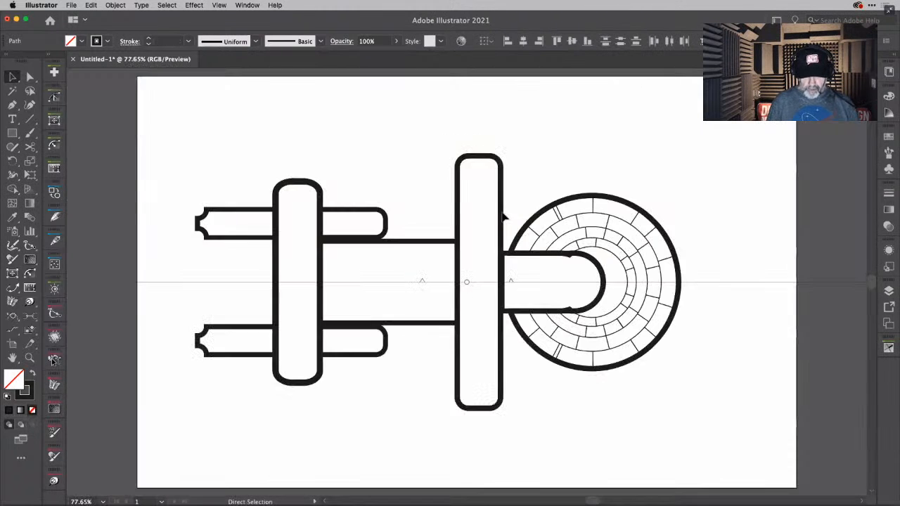
left_click(616, 219)
left_click(672, 154)
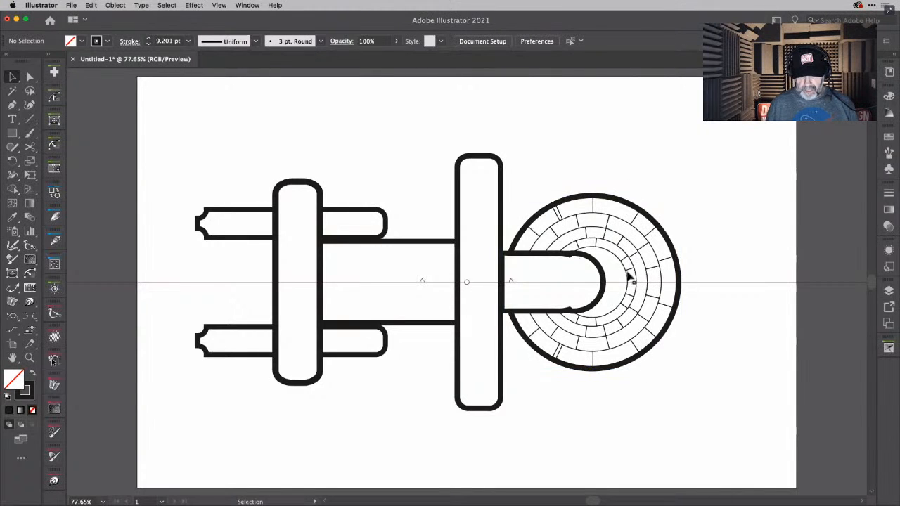
- Try to pull the innermost ring arc's end back to the connecting piece's edge near the notch with the Extend Path tool
left_click_drag(547, 237, 767, 313)
left_click_drag(607, 287, 746, 367)
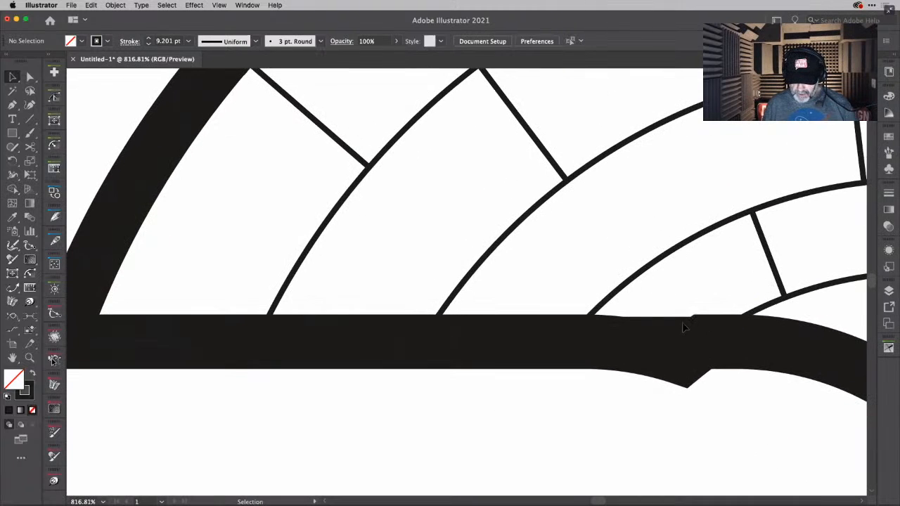
left_click(728, 336)
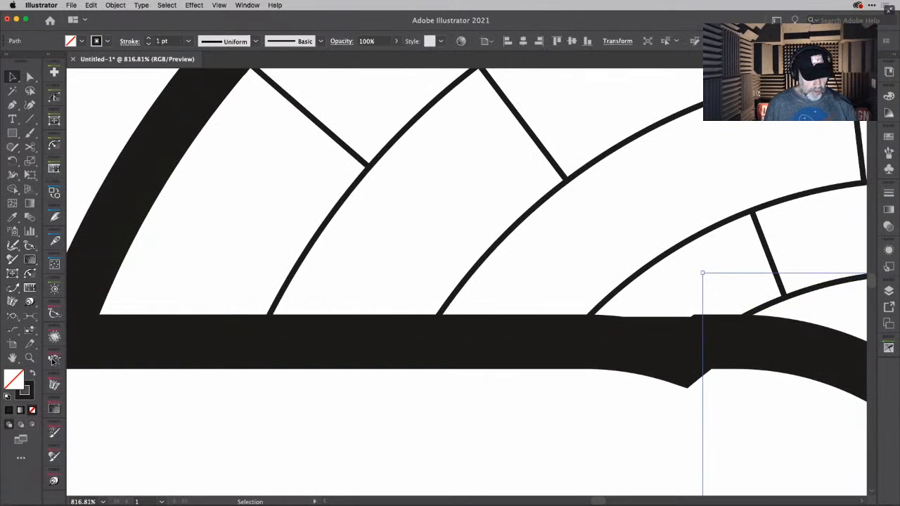
left_click(12, 317)
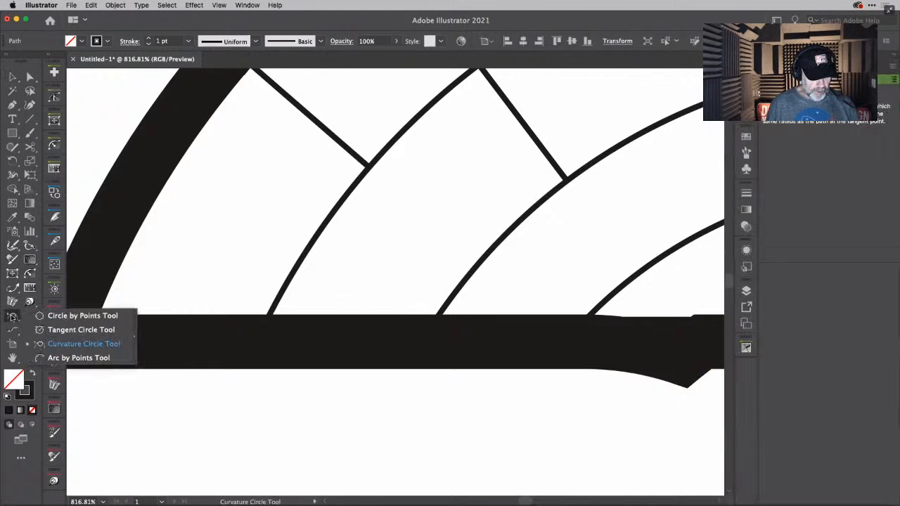
left_click(13, 289)
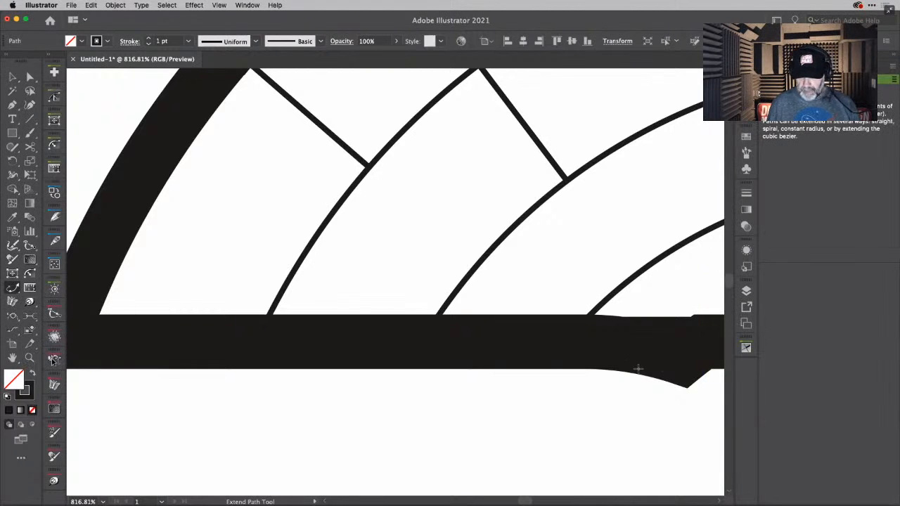
key("space")
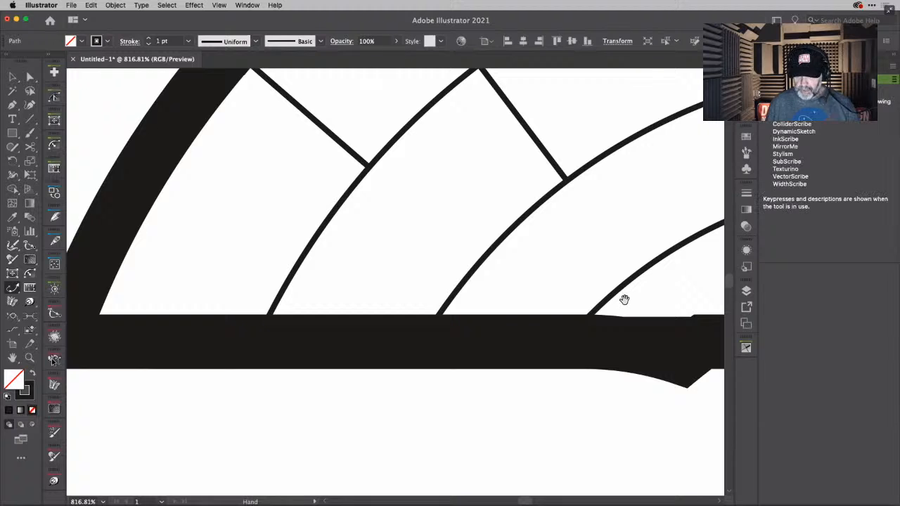
left_click_drag(624, 298, 360, 235)
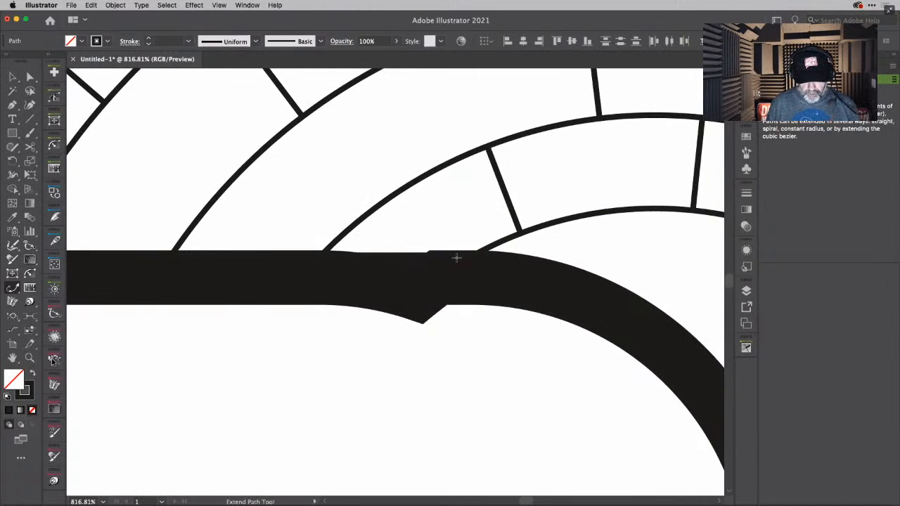
left_click(540, 230, "super")
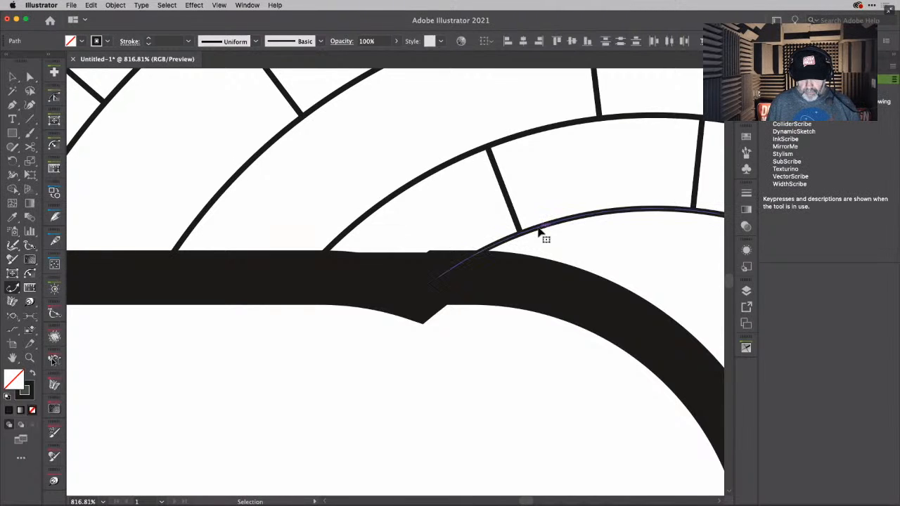
left_click_drag(440, 279, 484, 265)
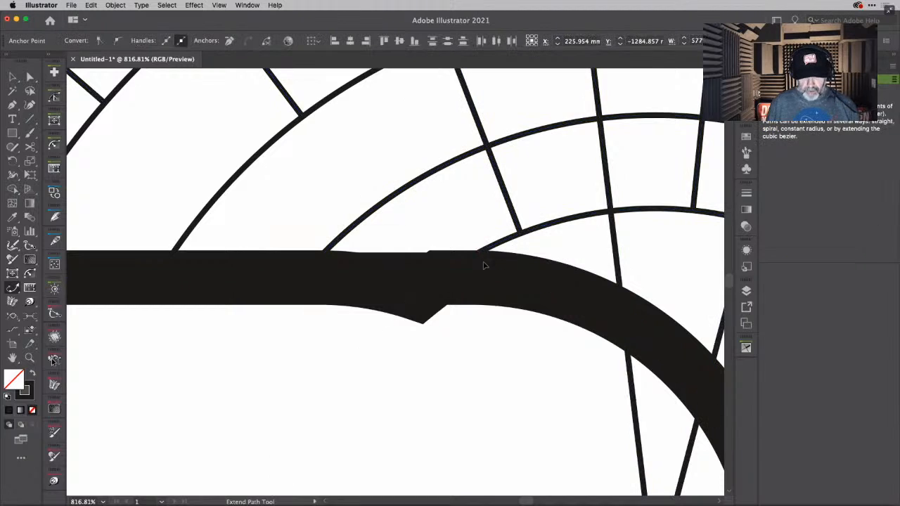
- Try to shorten the next ring arc outward where it meets the connecting piece, and check its end with the Pen tool
left_click(338, 241, "super")
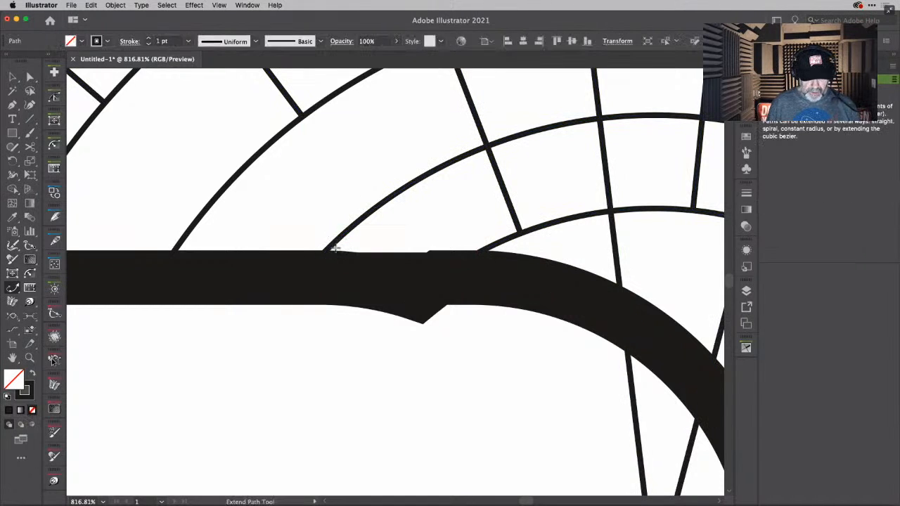
key("super")
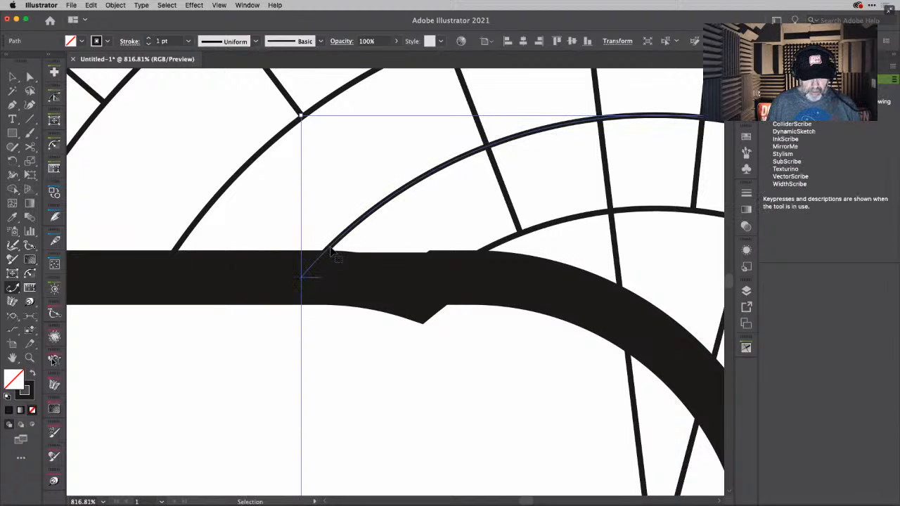
left_click_drag(306, 278, 318, 268)
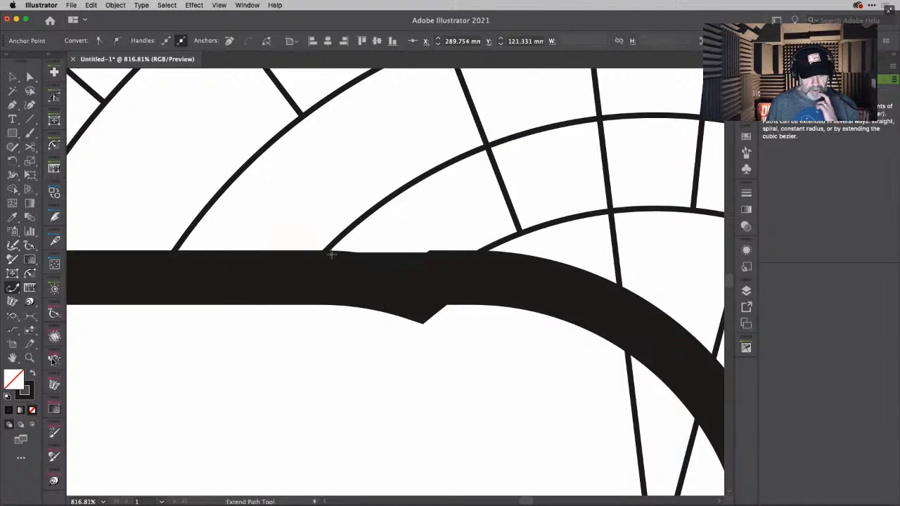
key("v")
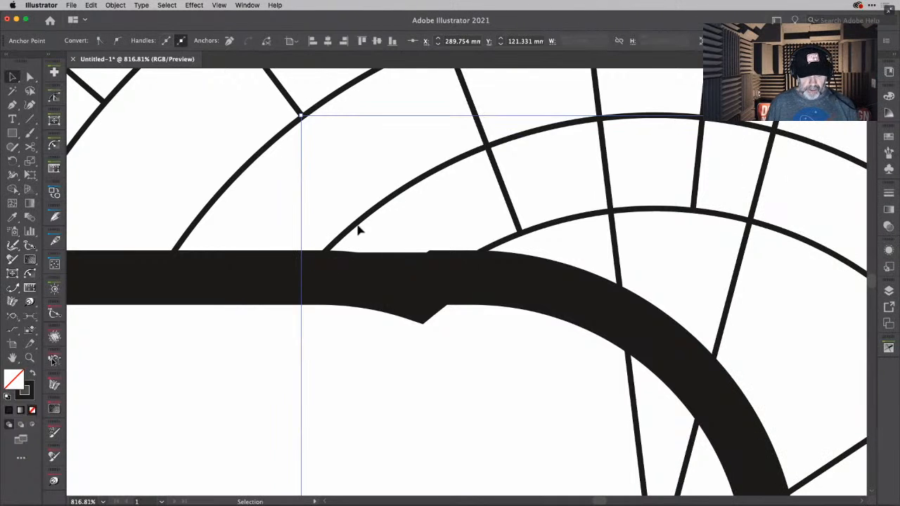
left_click(358, 228)
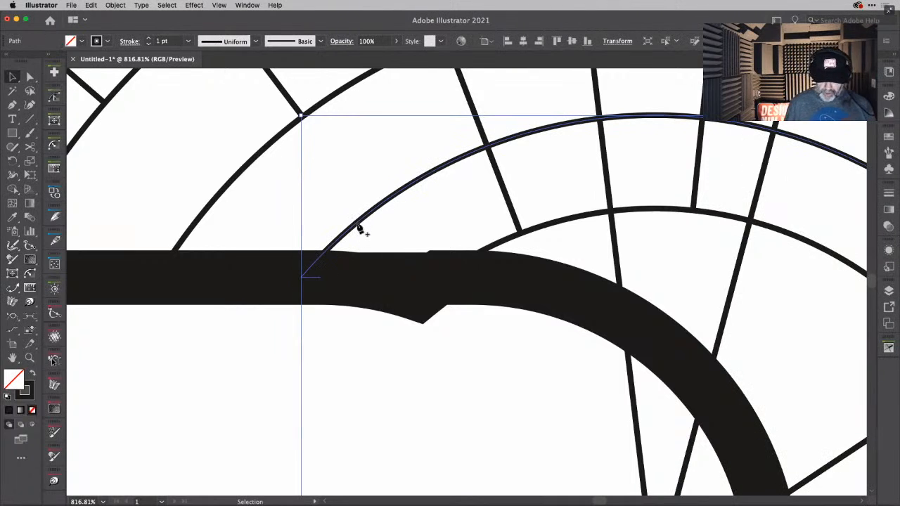
key("super+shift+a")
key("p")
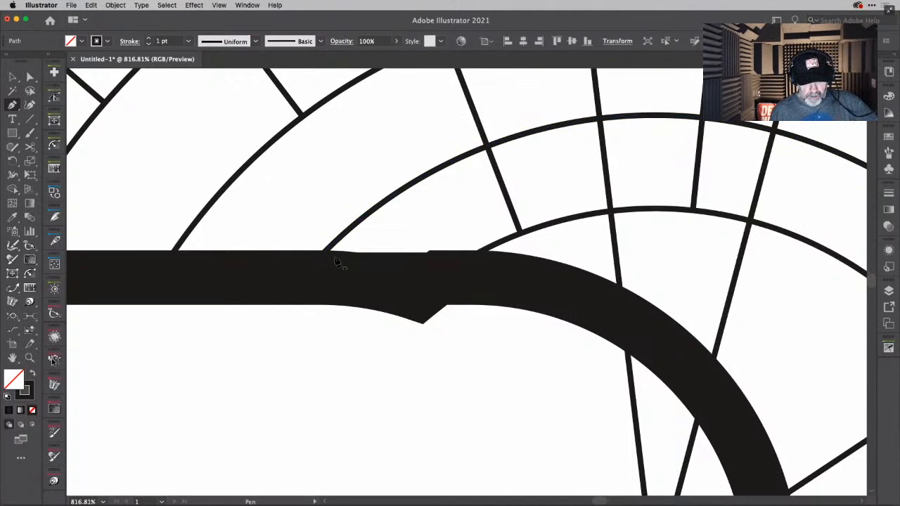
key("v")
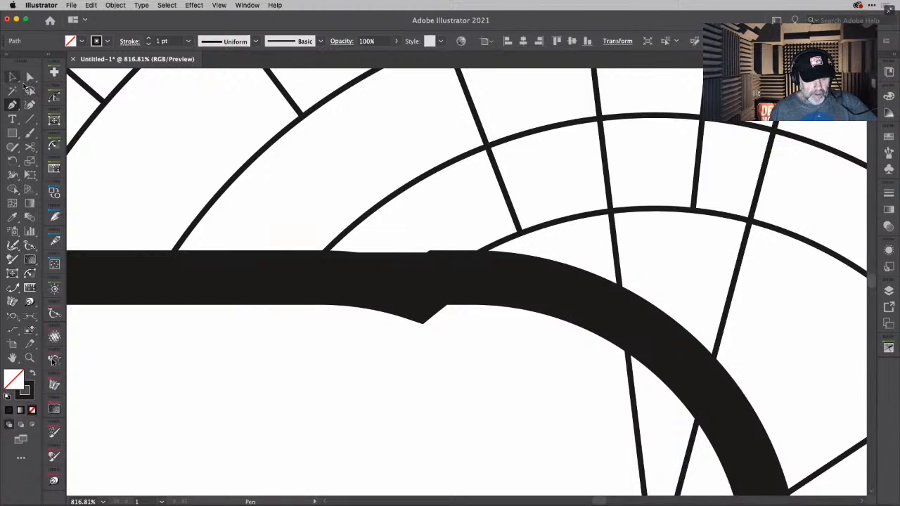
- Isolate that ring arc, delete its leftover stub, trim its end to the connecting piece's edge with Extend Path, and leave isolation mode
double_click(382, 205)
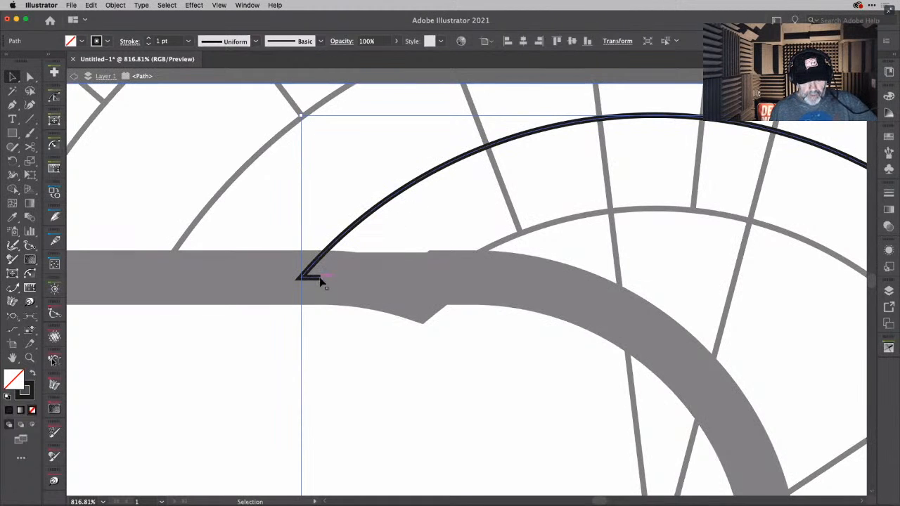
key("a")
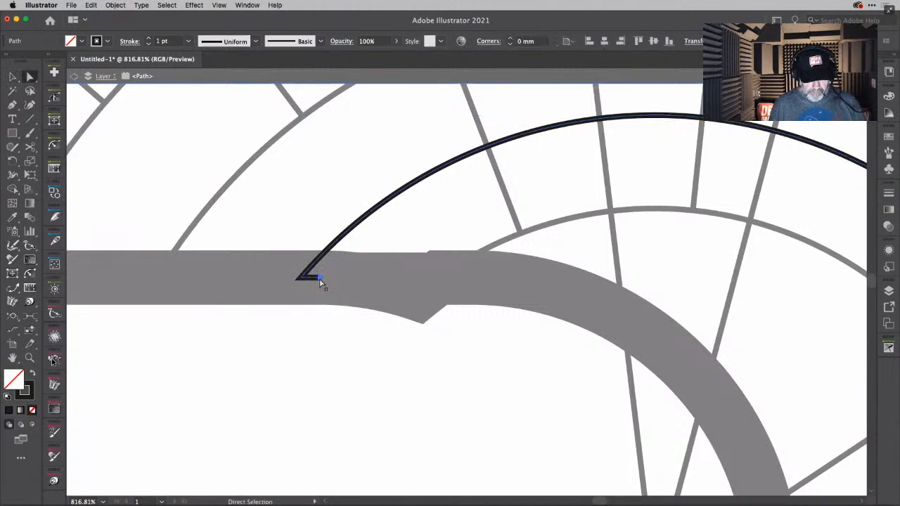
left_click(320, 279)
key("Delete")
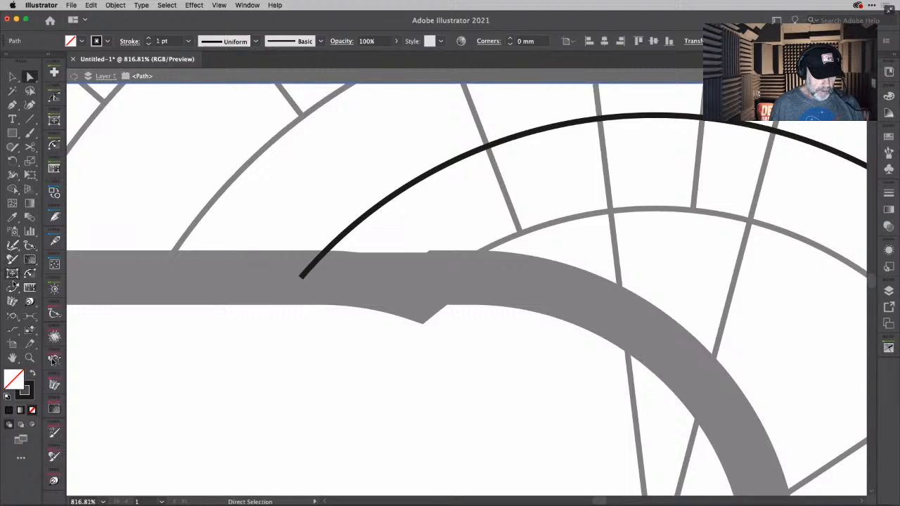
left_click(12, 289)
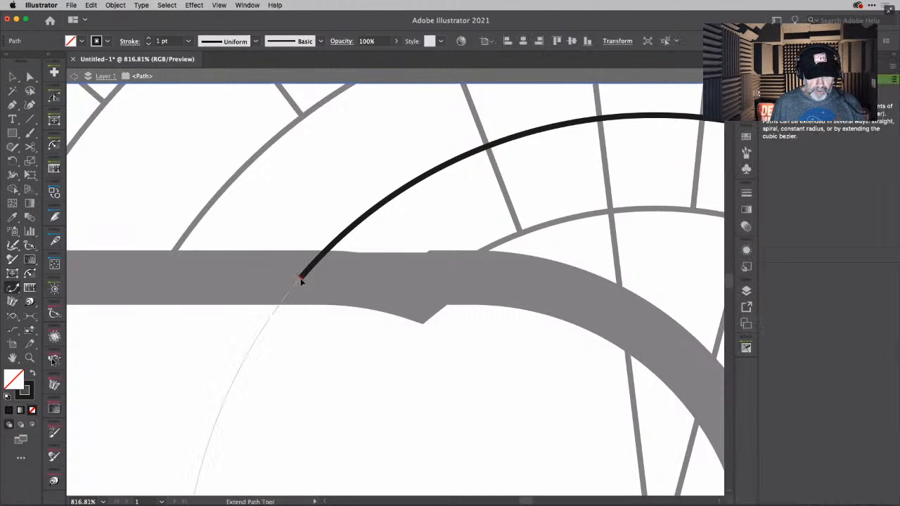
left_click_drag(303, 276, 335, 261)
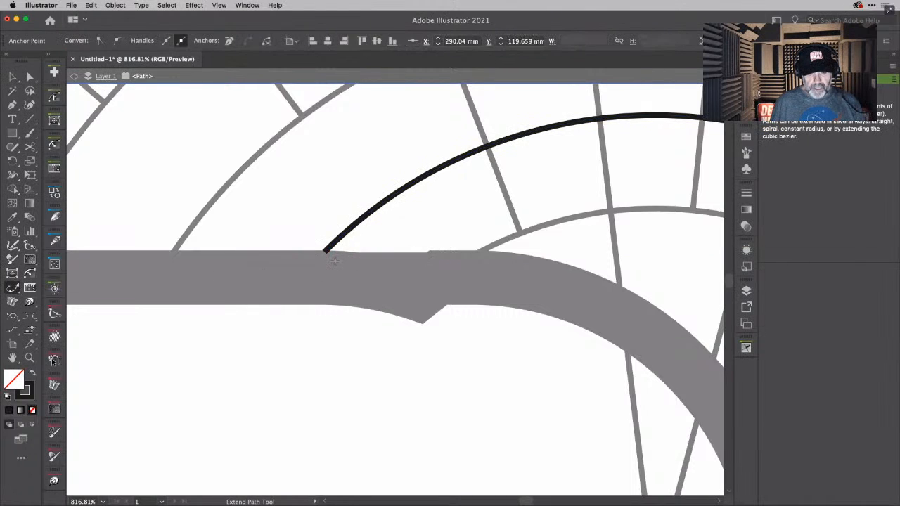
key("v")
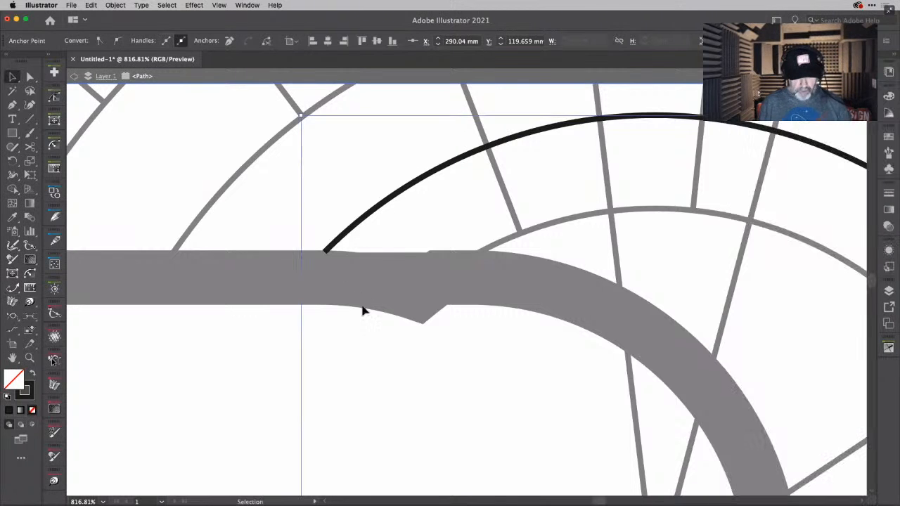
double_click(381, 332)
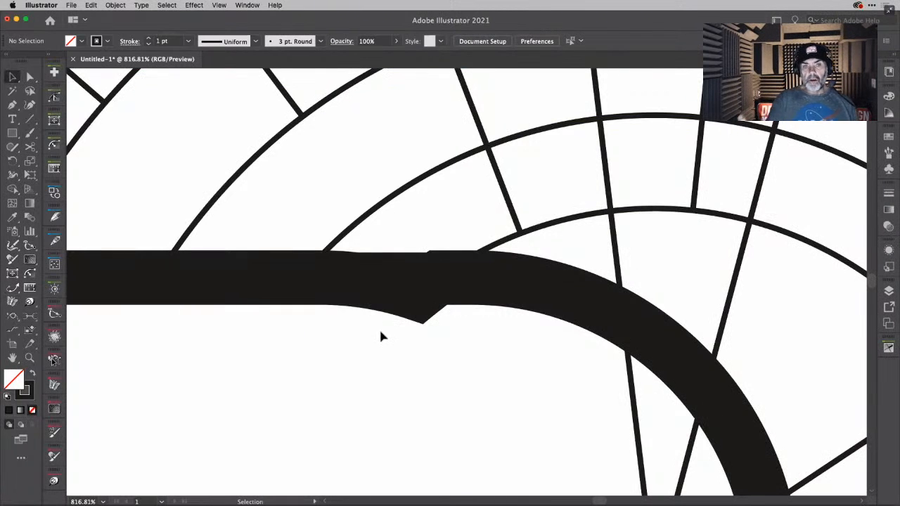
- Isolate the path containing the notch, cut it on both sides of the notch with Scissors, and delete the notched segment
double_click(425, 293)
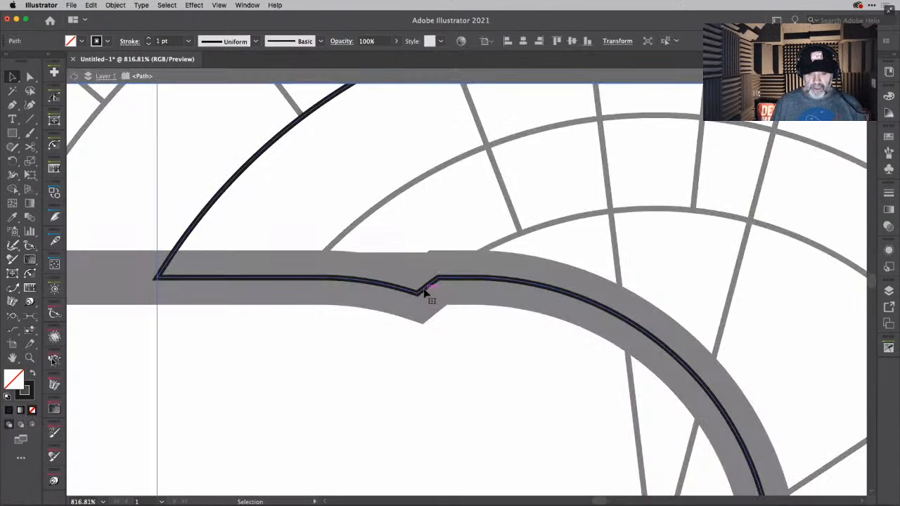
key("c")
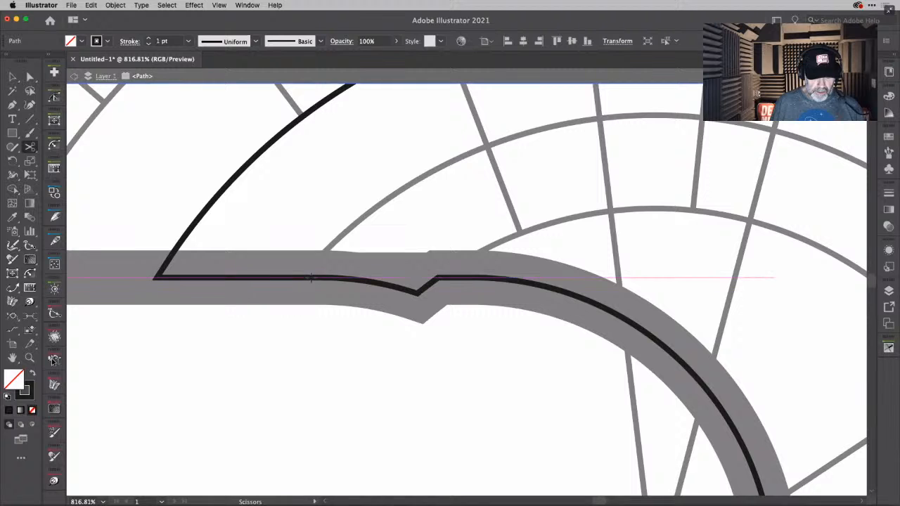
left_click(310, 279)
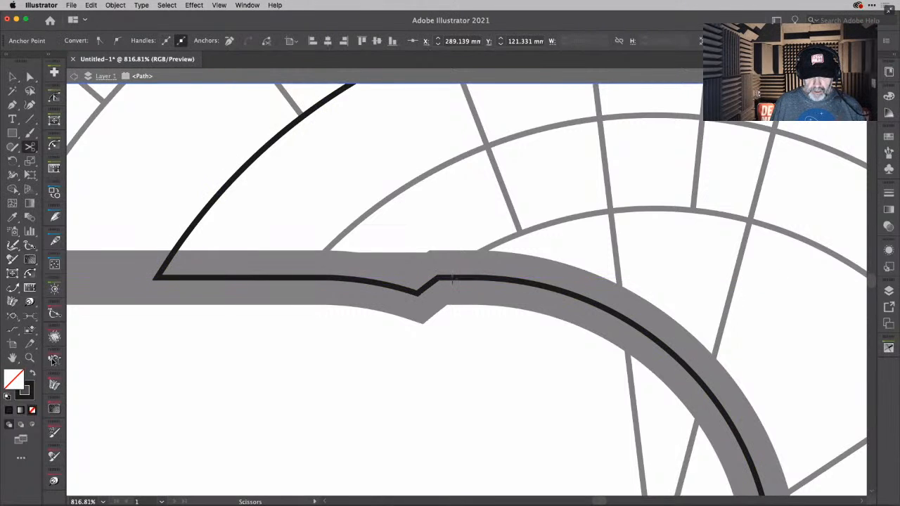
left_click(453, 279)
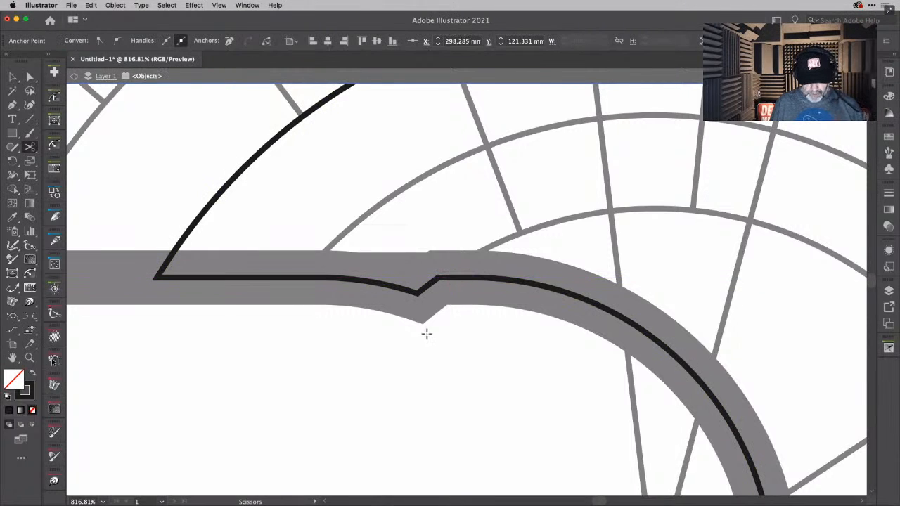
key("v")
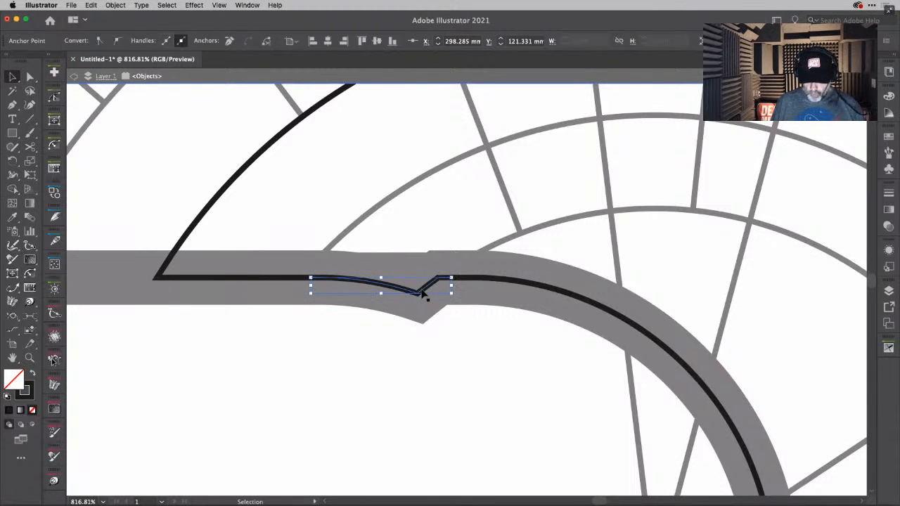
key("Delete")
key("Delete")
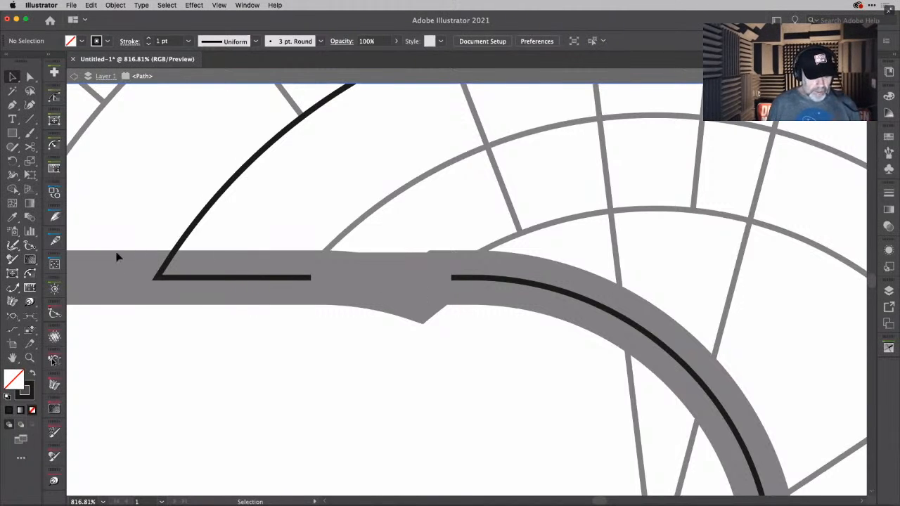
- Select the two cut endpoints of the isolated path and average them along both axes to close the gap
left_click(12, 288)
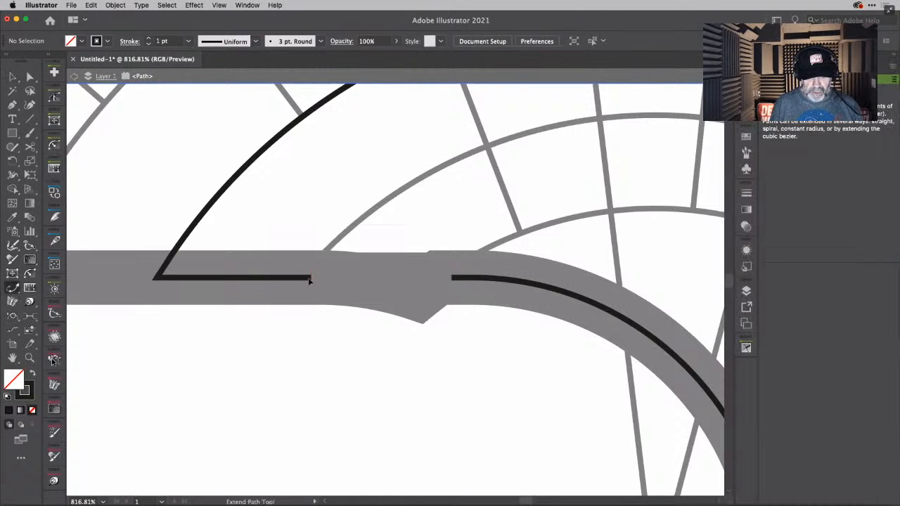
left_click(29, 76)
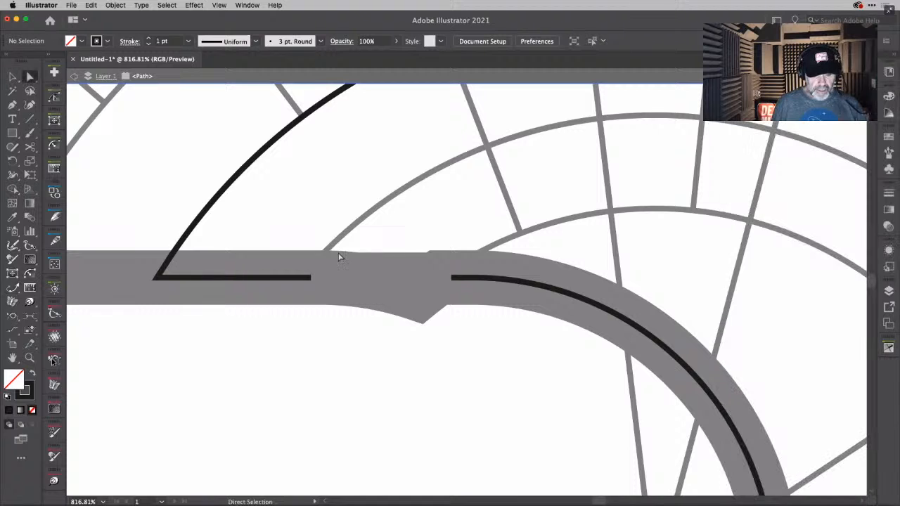
left_click(479, 301)
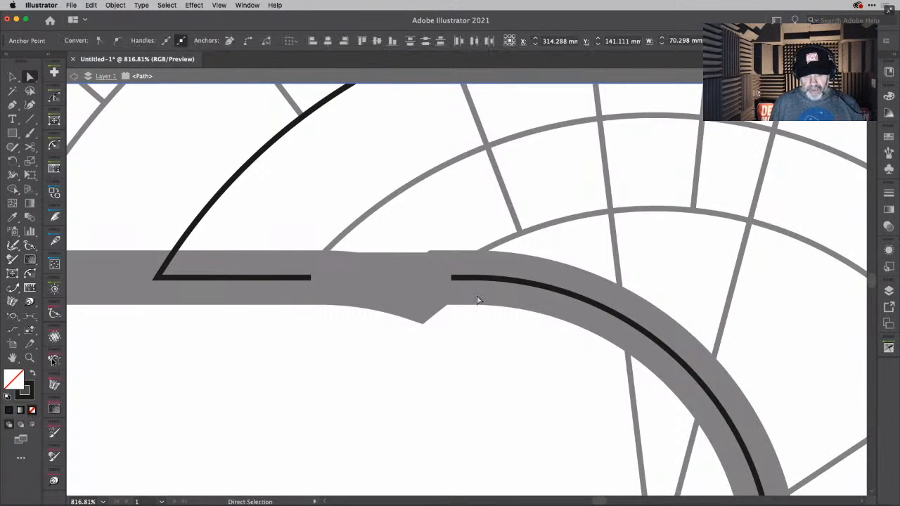
left_click(311, 278)
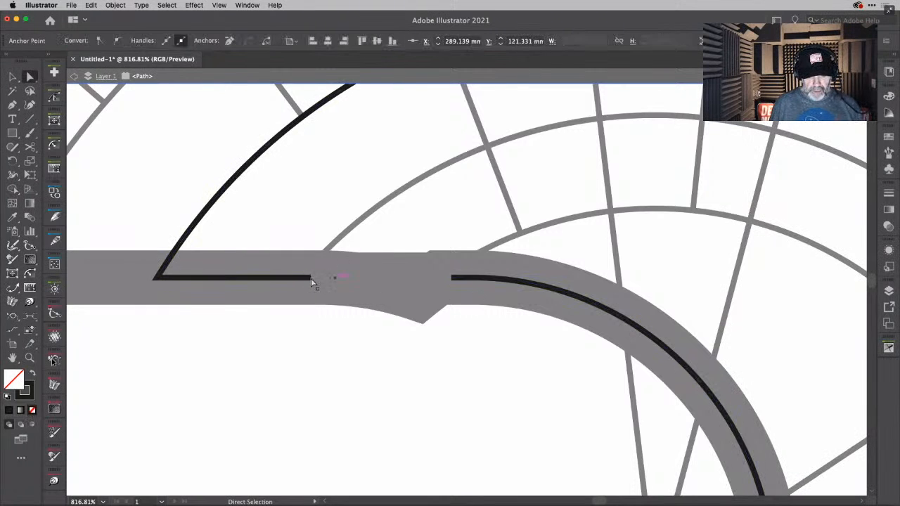
left_click(453, 278)
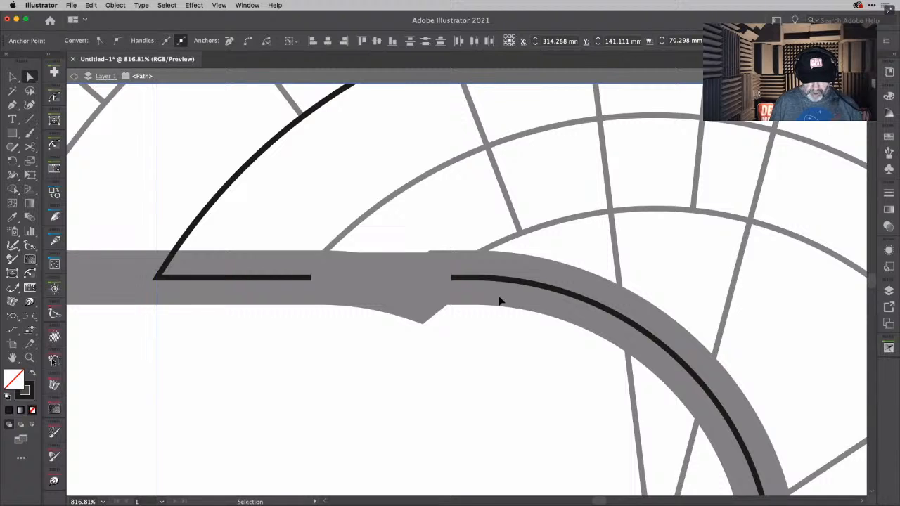
key("super+alt+j")
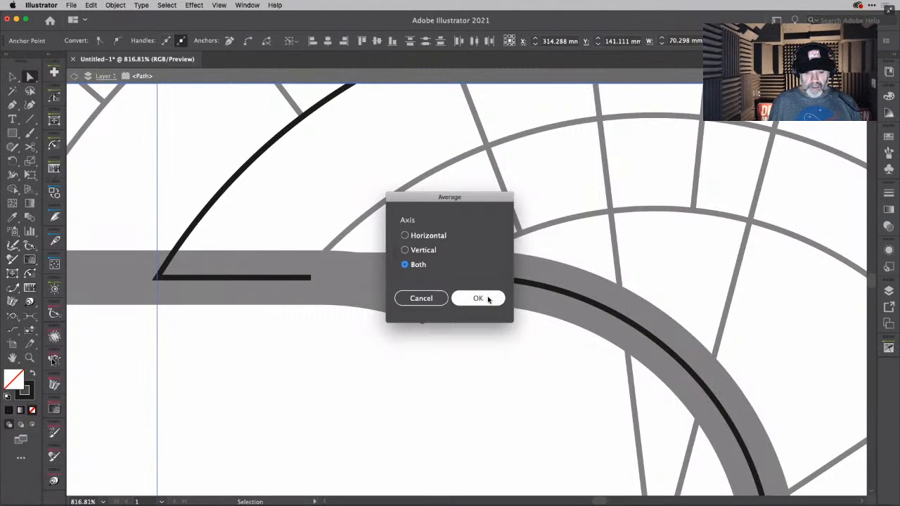
left_click(488, 298)
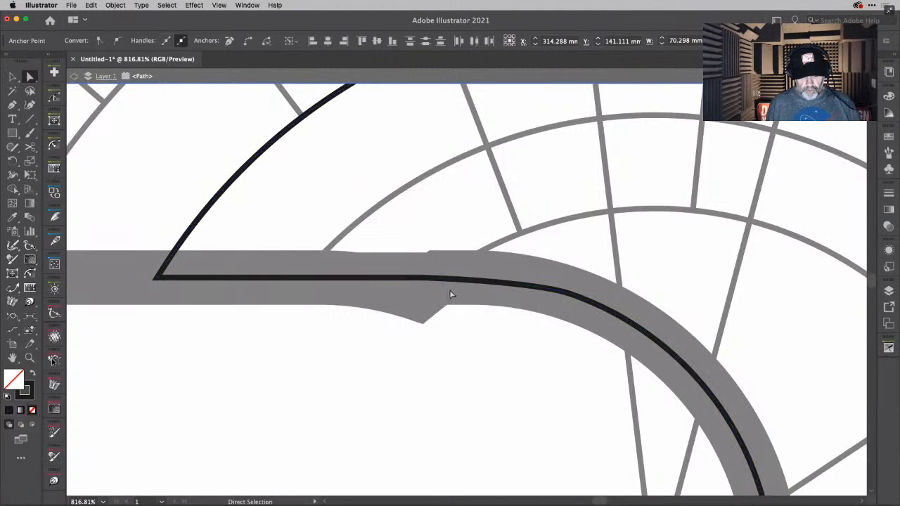
- Undo the averaging of the two cut endpoints and join them with a straight segment across the gap
key("Delete")
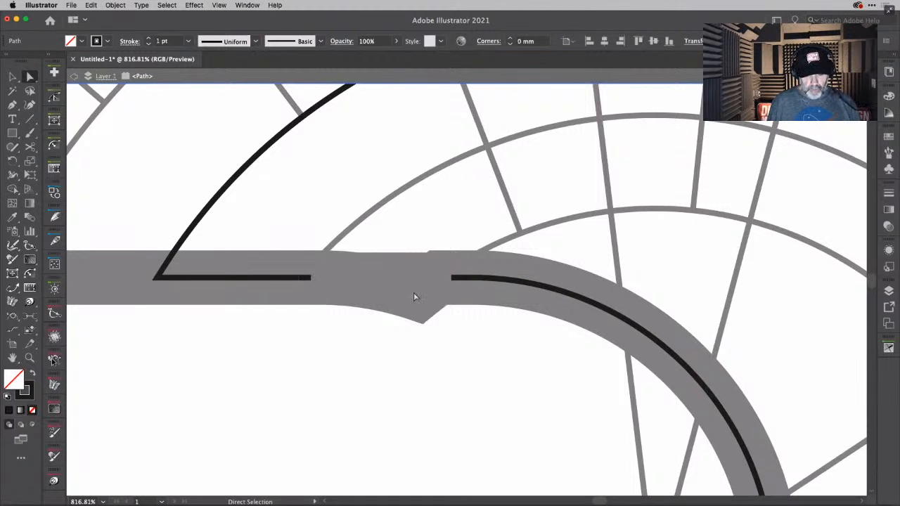
left_click(467, 298)
key("super+j")
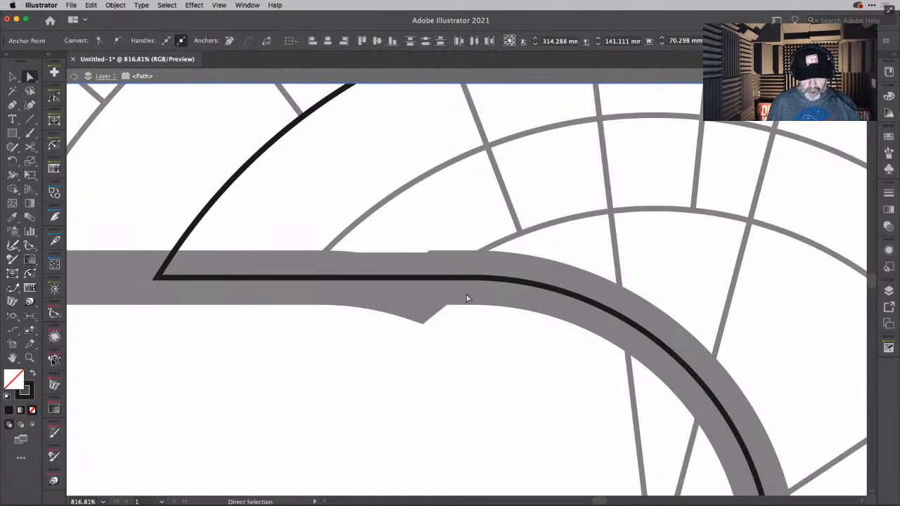
- Turn on the display of selection edges and inspect the joined path in outline view, returning to preview
key("super+y")
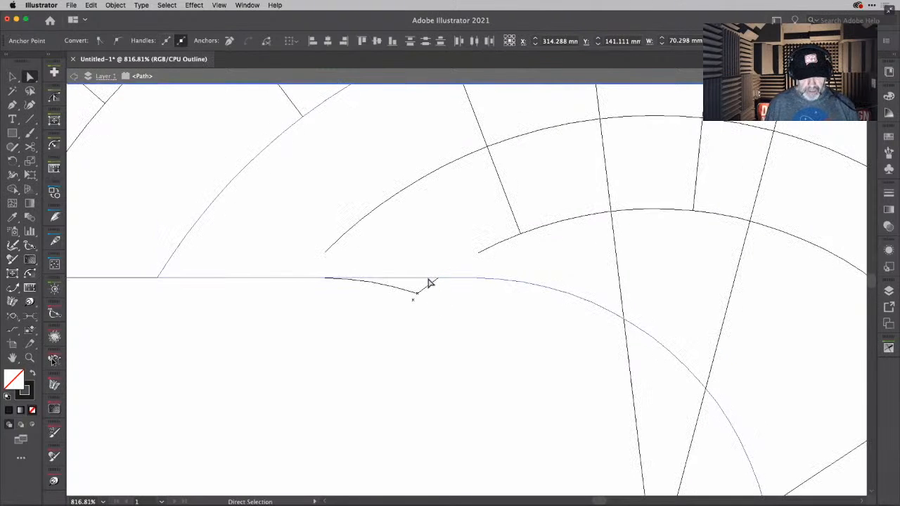
left_click(219, 6)
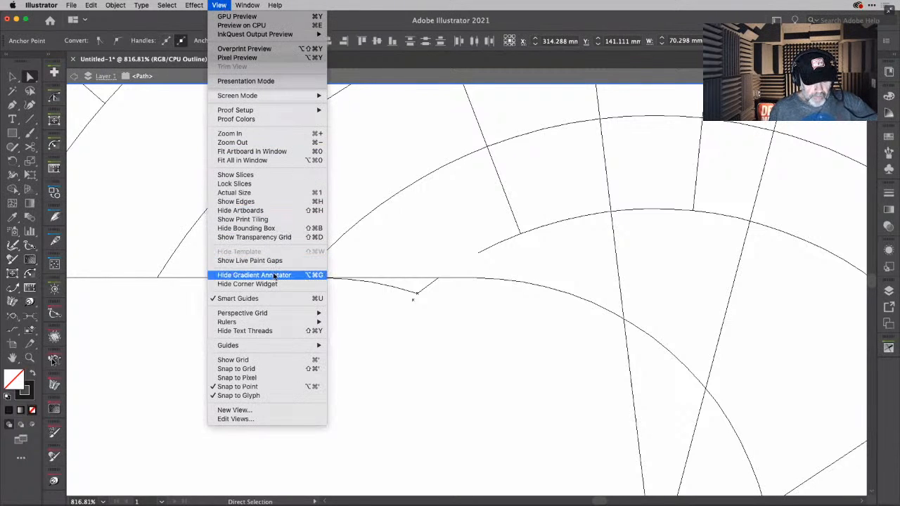
left_click(259, 202)
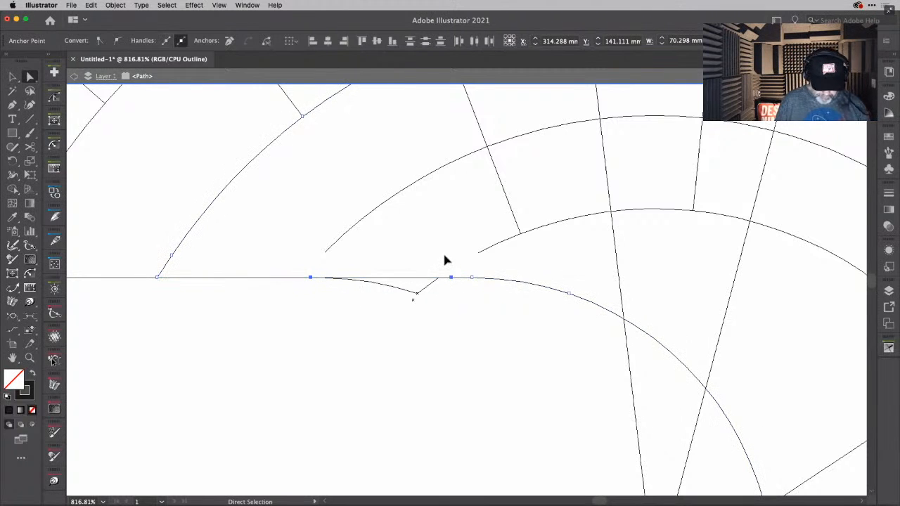
key("super+y")
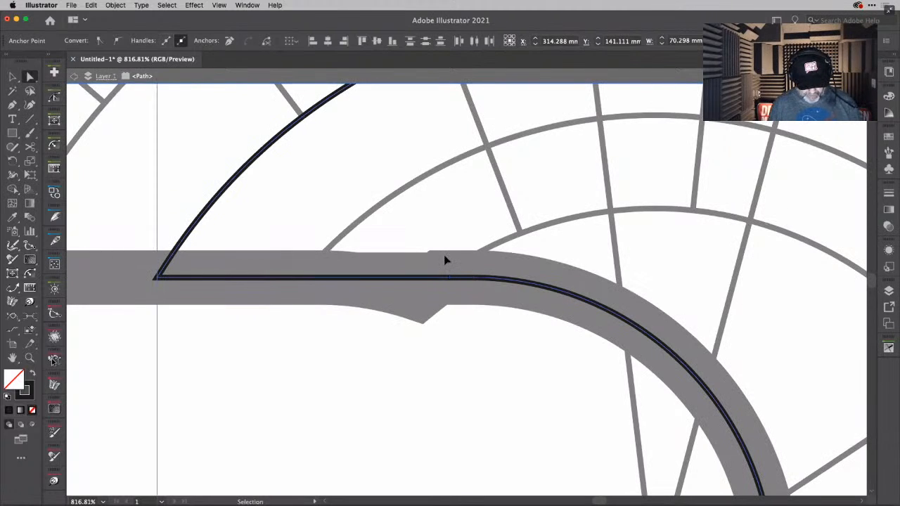
- Remove the joining segment and extend the straight cut end across the gap to the opposite endpoint with Extend Path
key("Delete")
left_click(12, 287)
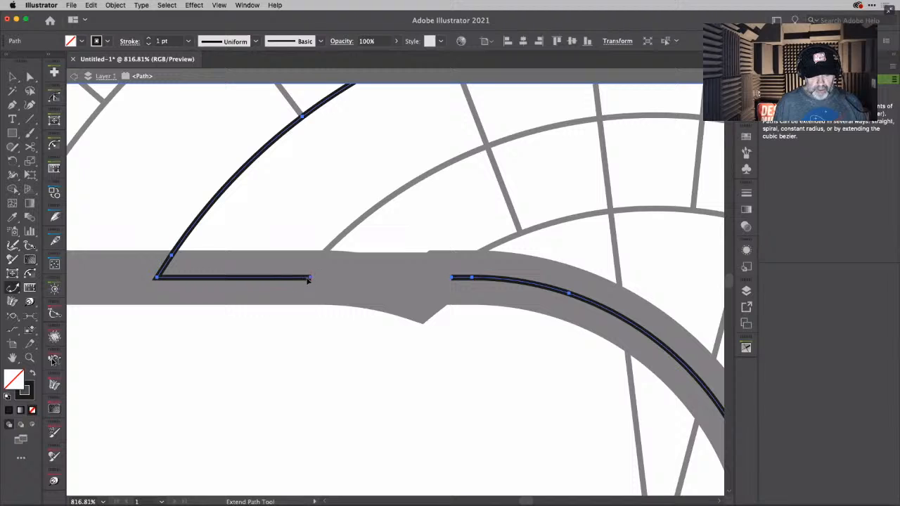
left_click_drag(308, 280, 452, 288)
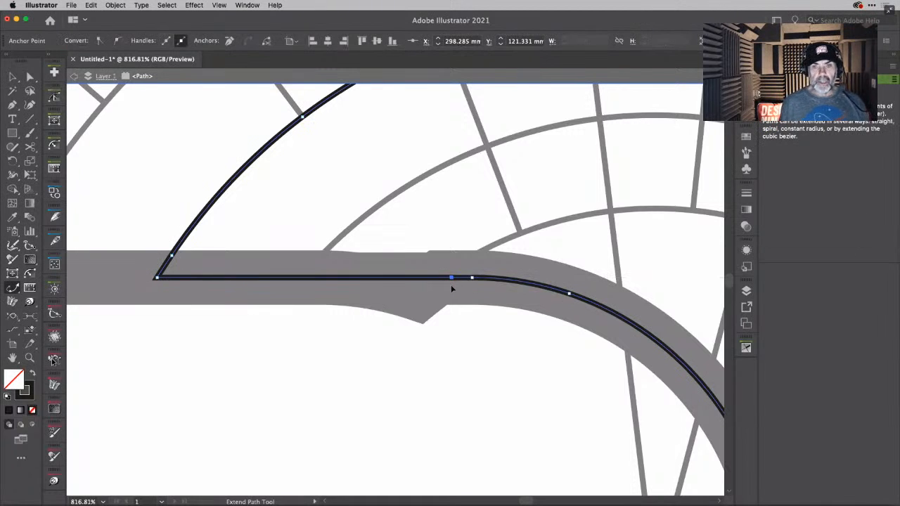
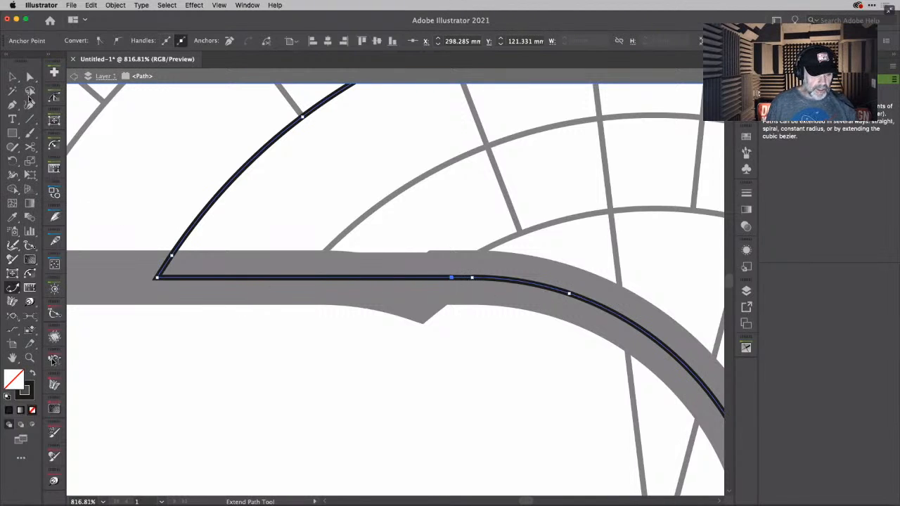
- Delete the short curved segment between the straight line's end and the next anchor on the isolated path
left_click(29, 76)
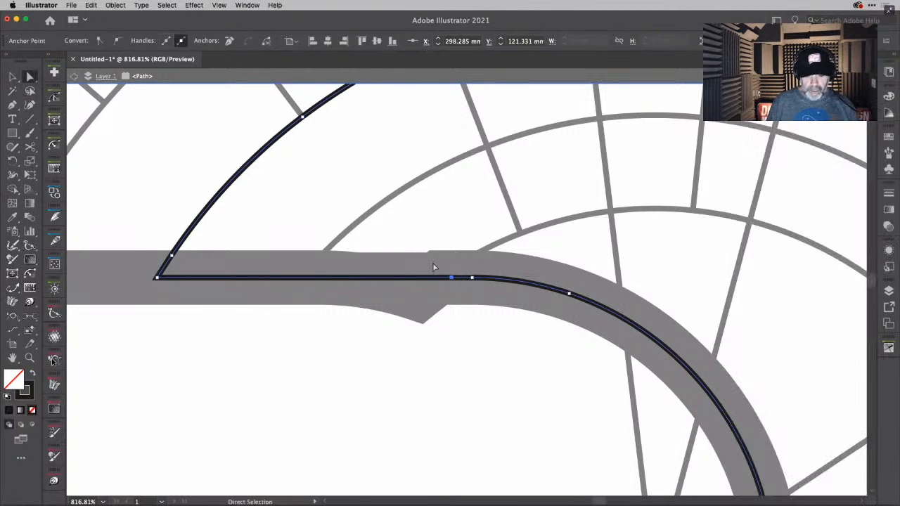
left_click(571, 295)
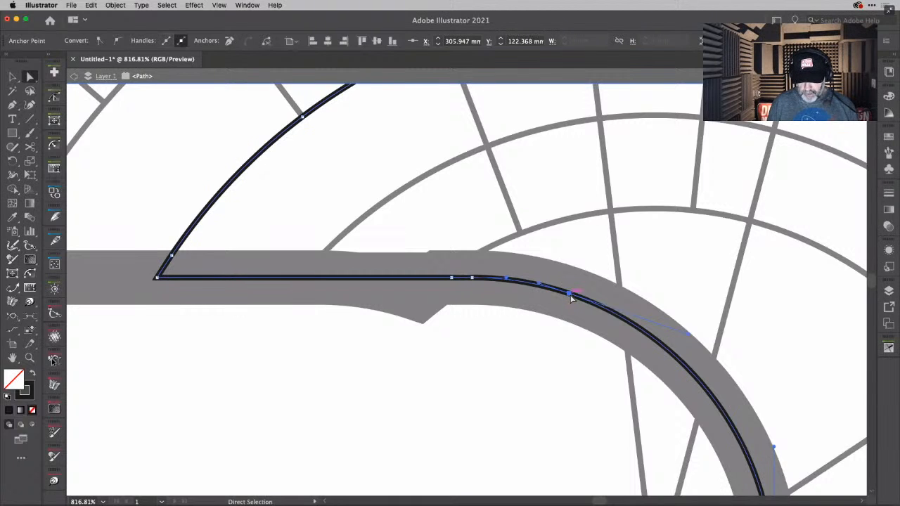
left_click(521, 289)
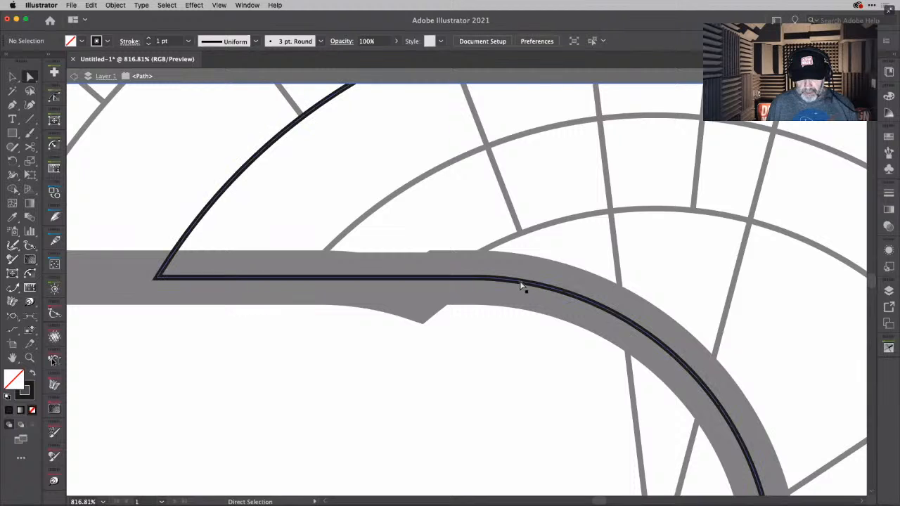
left_click(520, 282)
key("Delete")
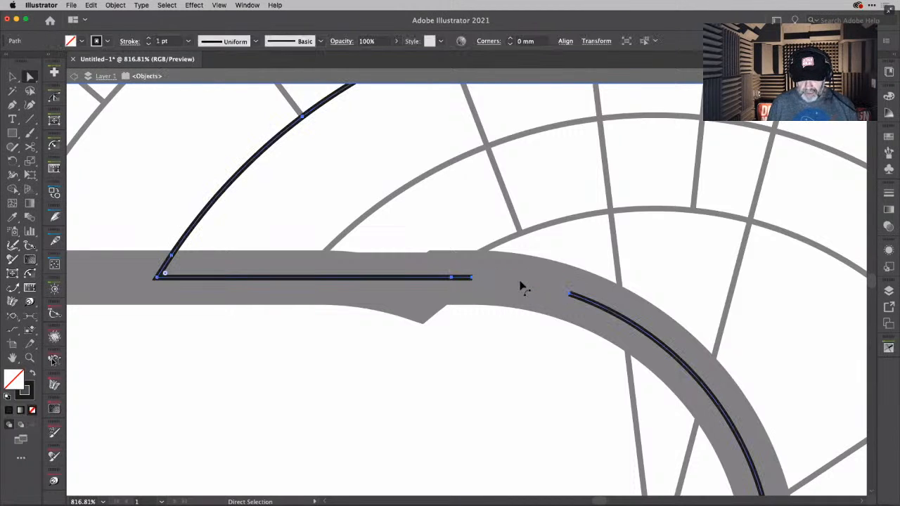
- Extend the cut arc back to the straight line's end with Extend Path and leave isolation mode
left_click(12, 288)
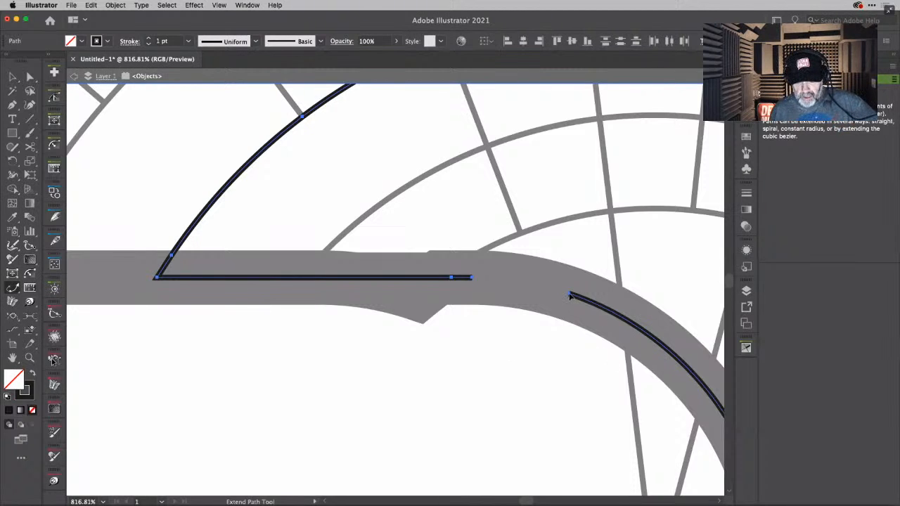
left_click_drag(569, 296, 472, 280)
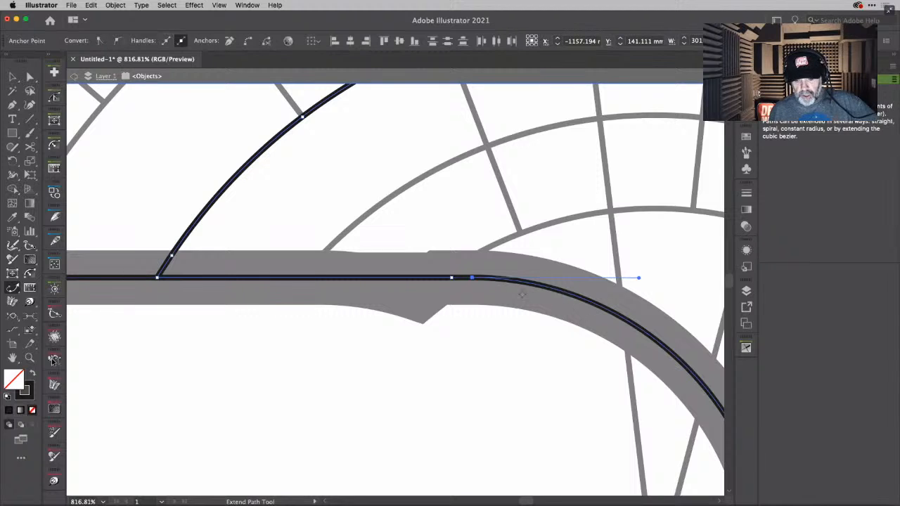
left_click(14, 76)
double_click(418, 358)
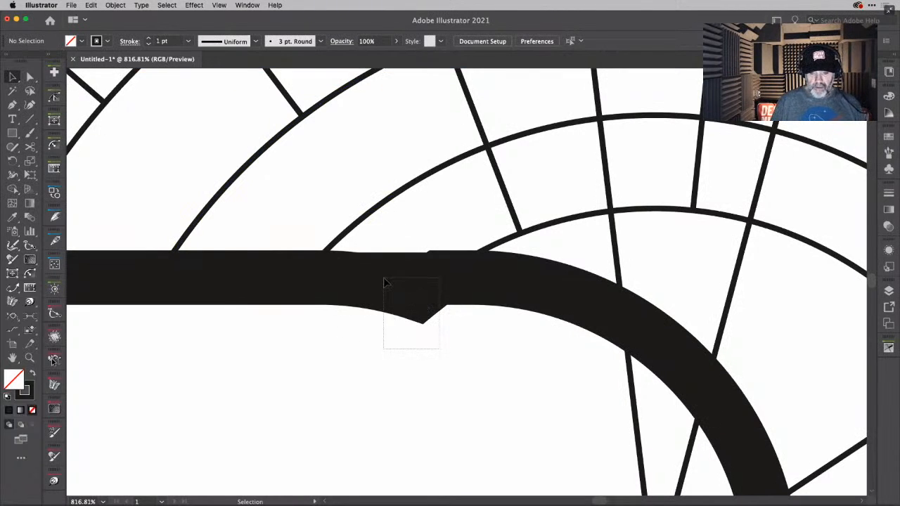
- Isolate the next notched path in the stack, cut it at the anchors on both sides of the notch, and delete the notch section
left_click_drag(384, 281, 384, 281)
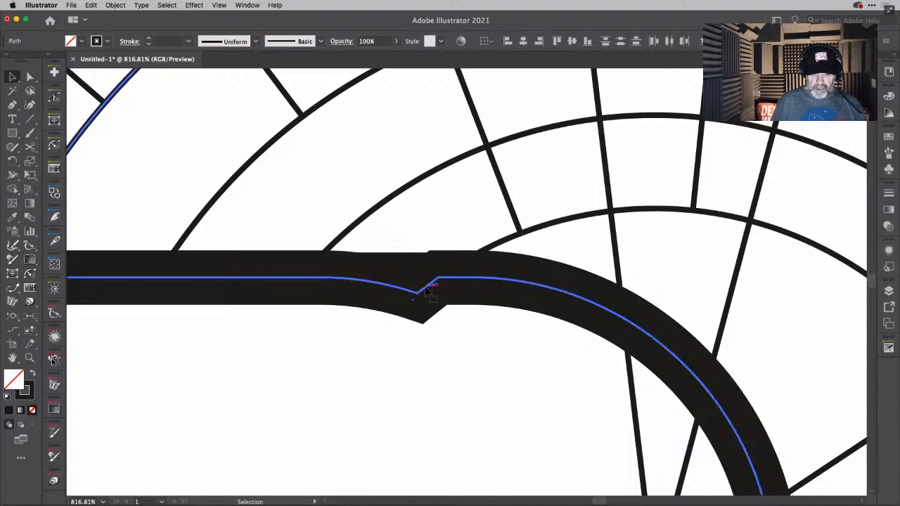
double_click(426, 290)
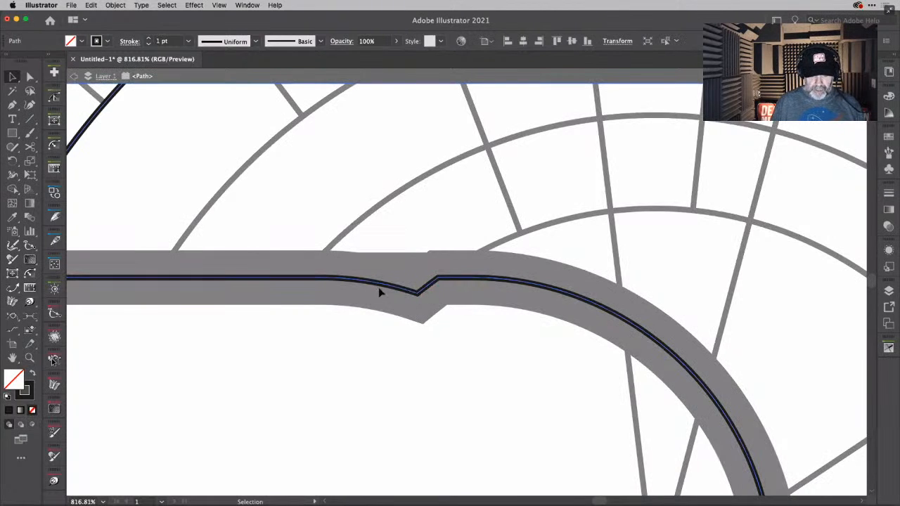
key("c")
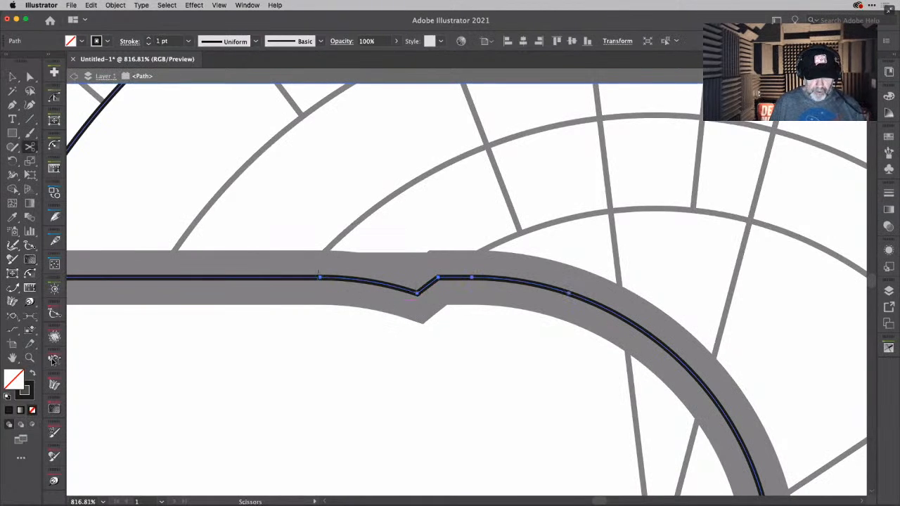
left_click(471, 278)
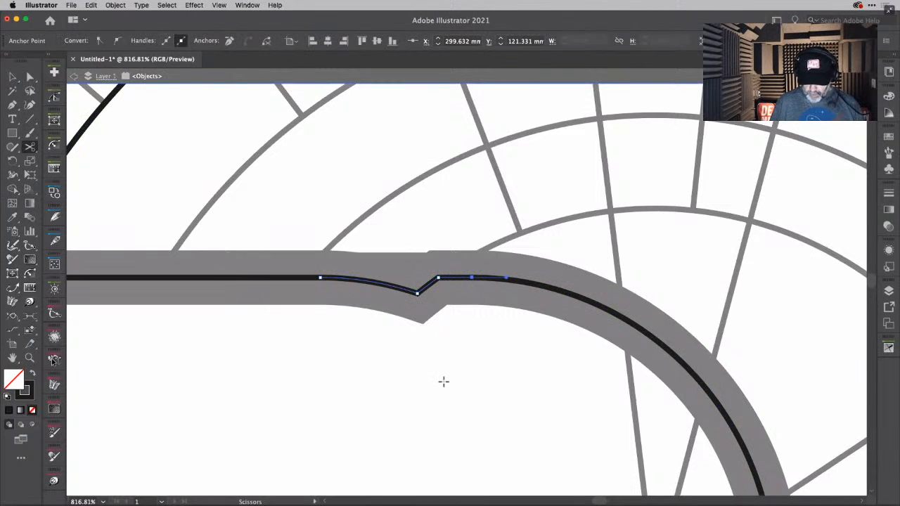
key("Delete")
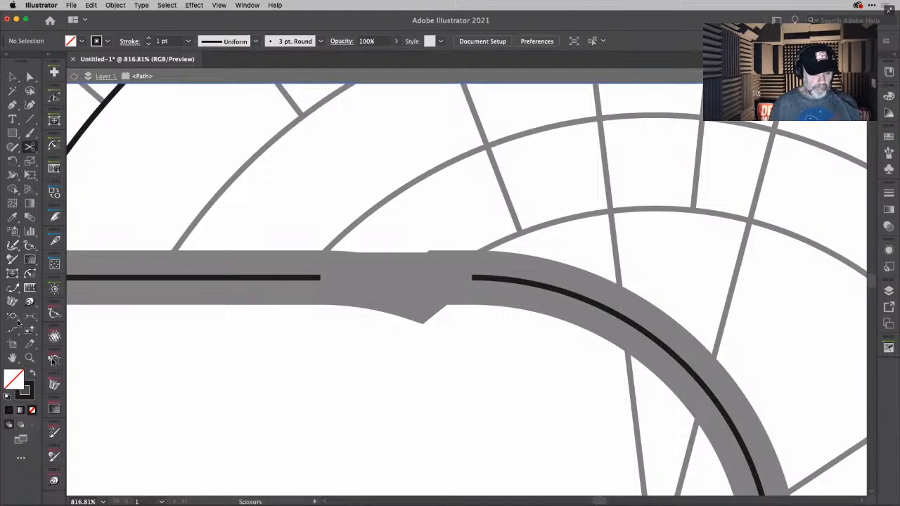
- Extend the straight cut end across the gap to the start of the arc with Extend Path and leave isolation mode
left_click(12, 287)
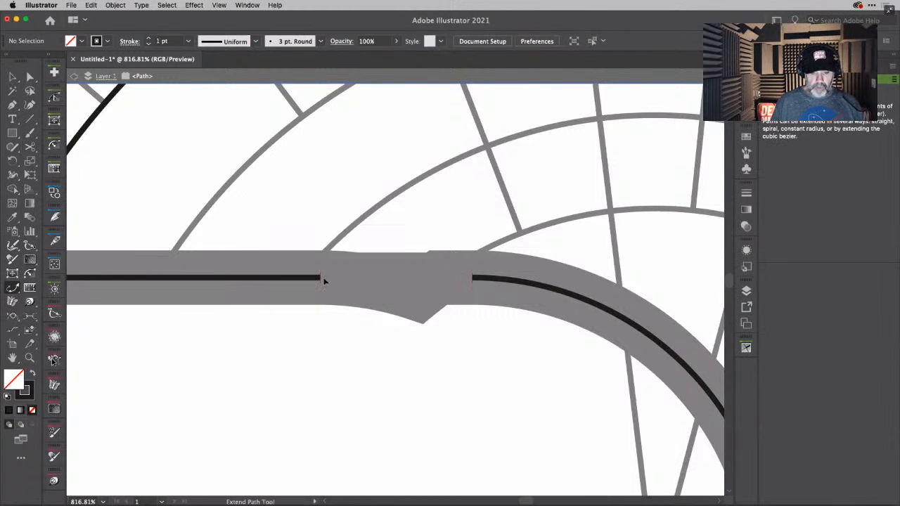
left_click_drag(322, 279, 483, 281)
key("super+z")
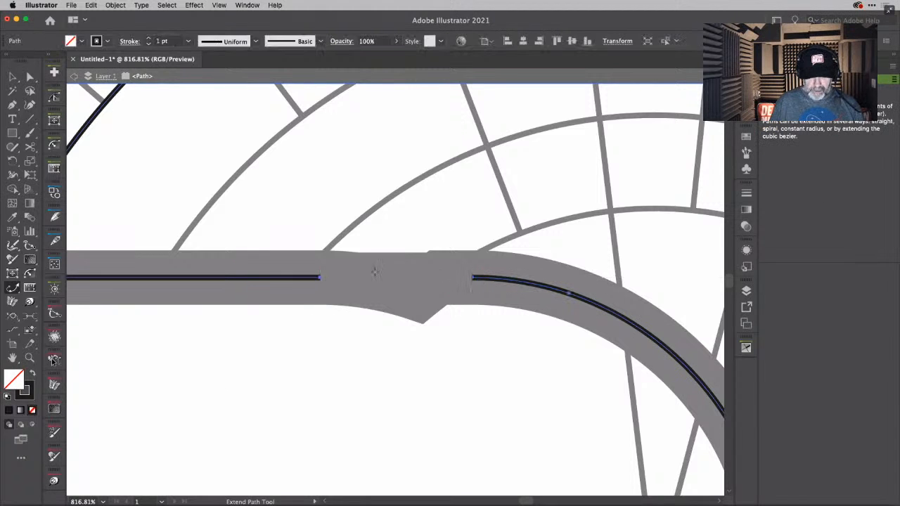
left_click_drag(321, 278, 472, 280)
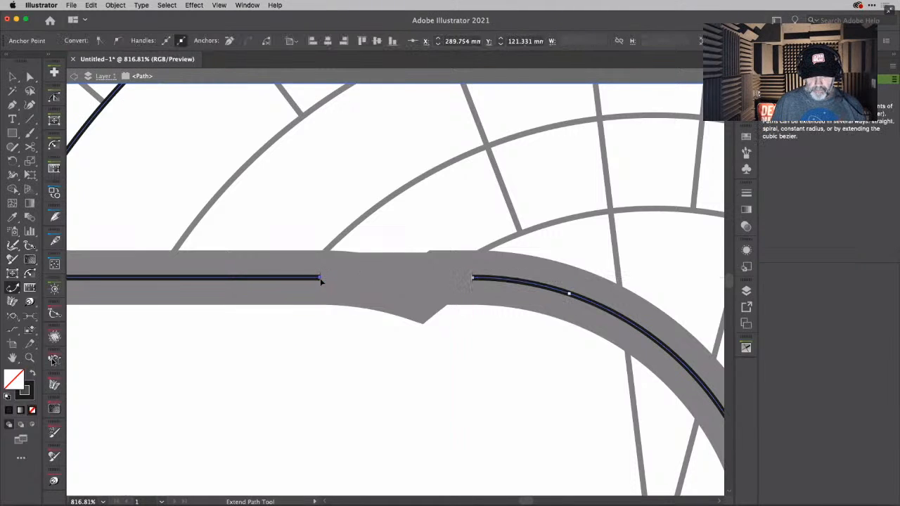
left_click_drag(318, 278, 468, 283)
key("e")
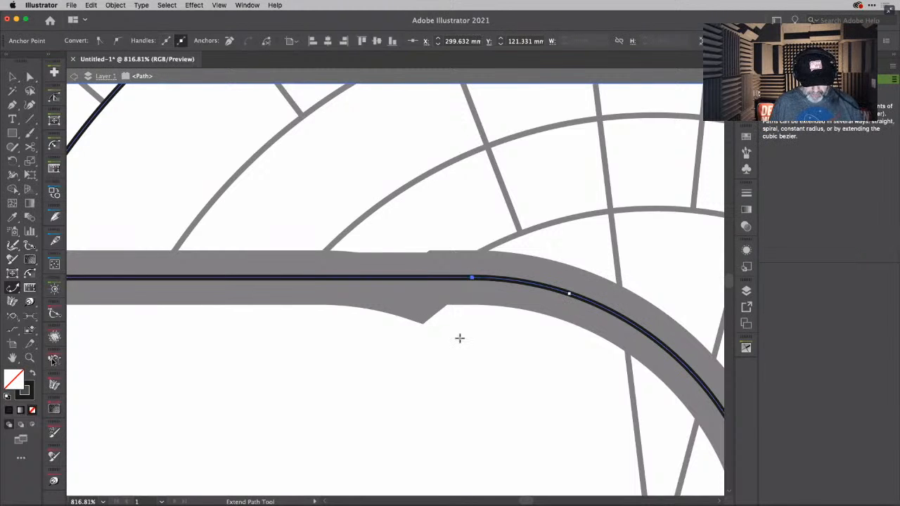
key("v")
left_click(437, 357)
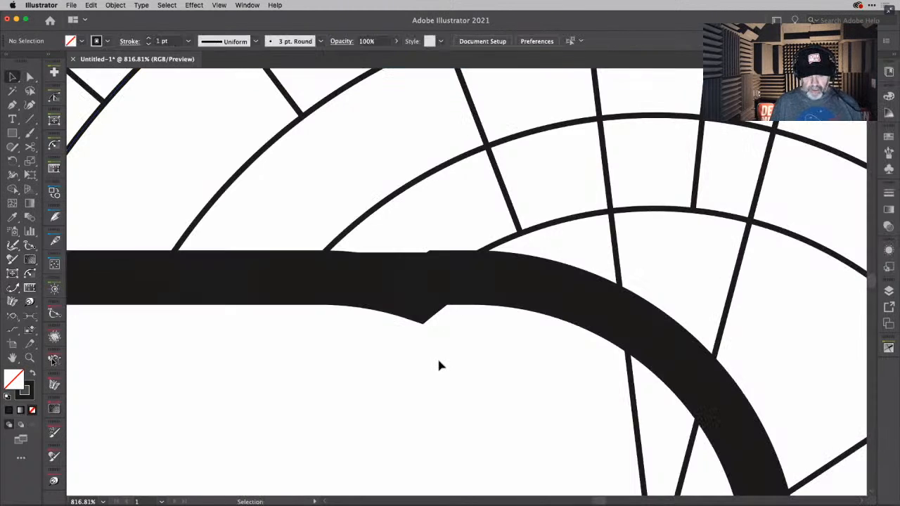
- Isolate the notched path with the 5 pt stroke, cut out its notch section between the straight line and the arc, and leave isolation mode
double_click(423, 291)
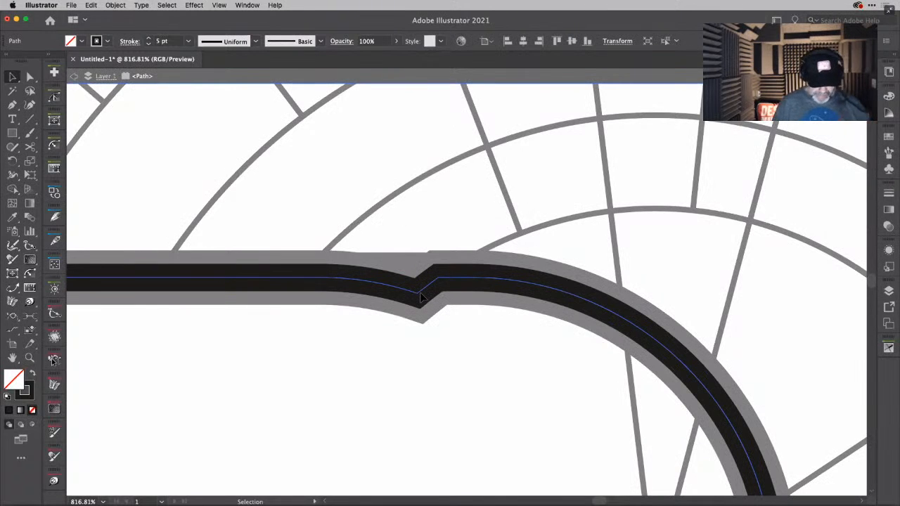
key("c")
left_click(320, 278)
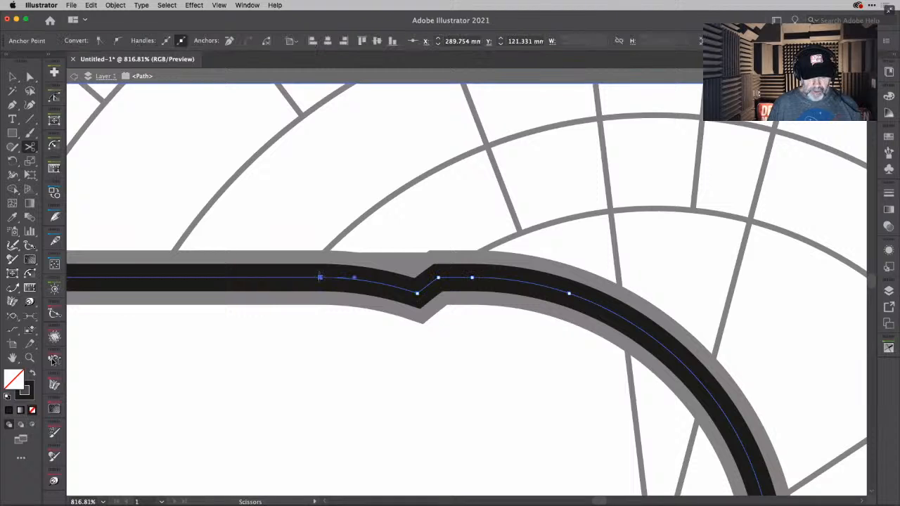
left_click(472, 278)
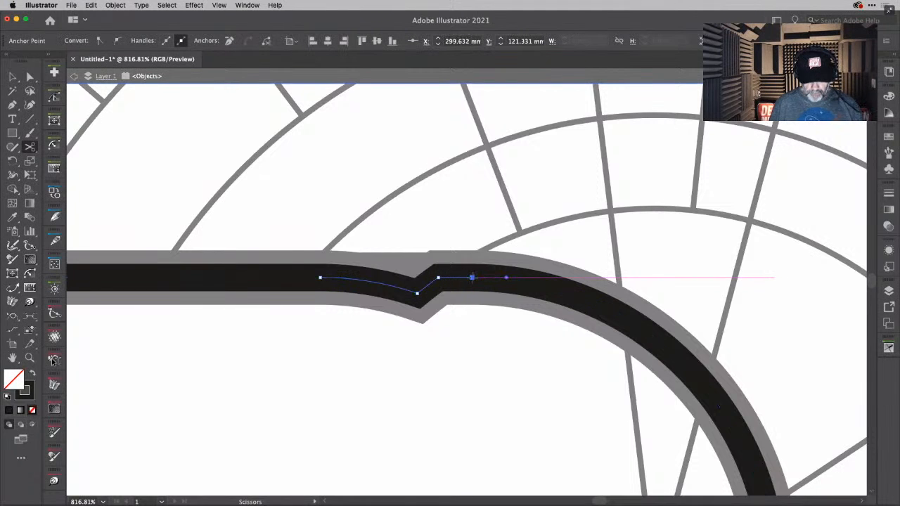
key("Delete")
key("Delete")
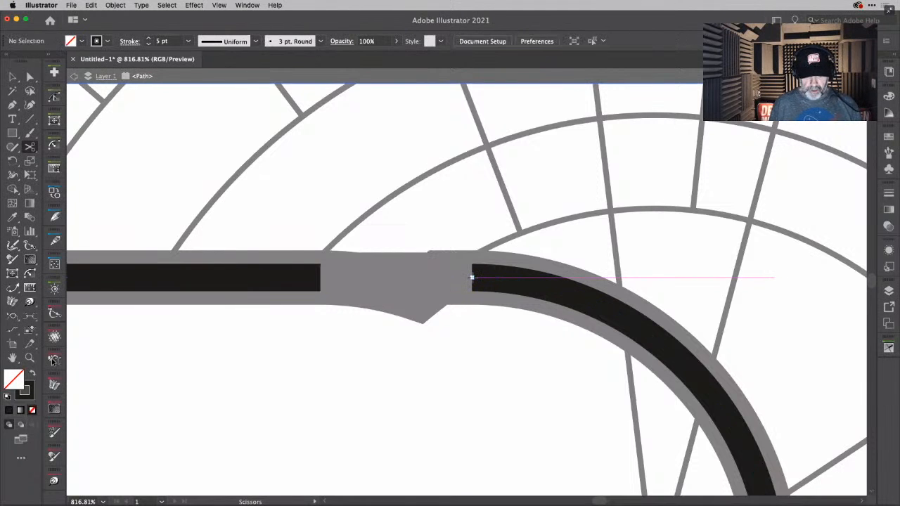
key("v")
double_click(384, 344)
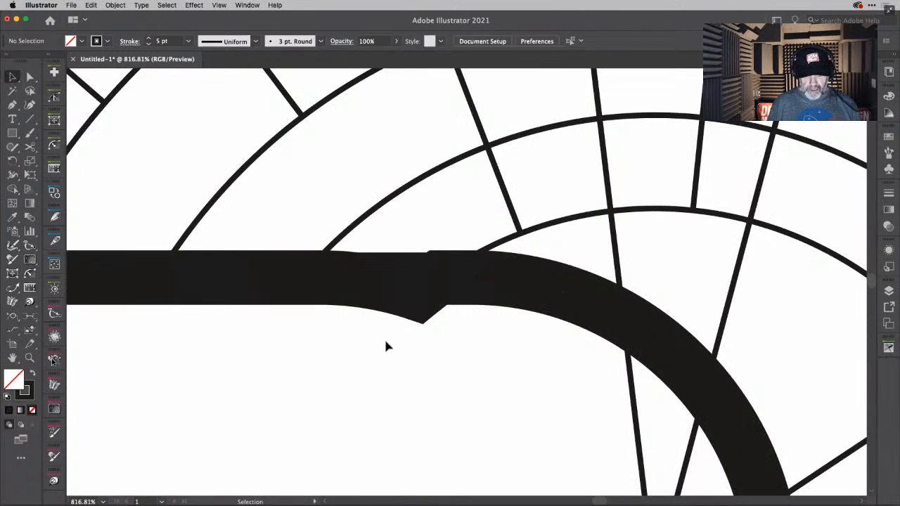
- Isolate the notched path with the 10 pt stroke, cut it just before the notch and at the arc's start, and delete the section between
left_click_drag(396, 282, 425, 298)
double_click(422, 294)
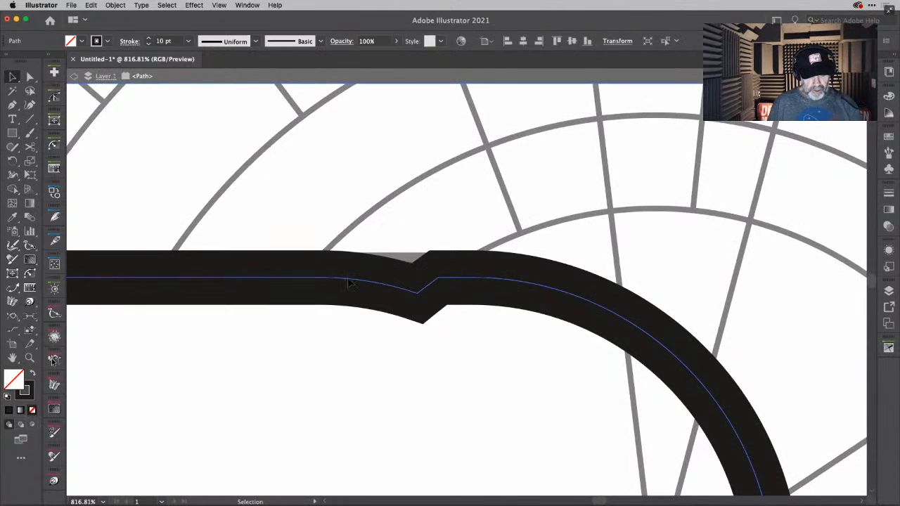
key("c")
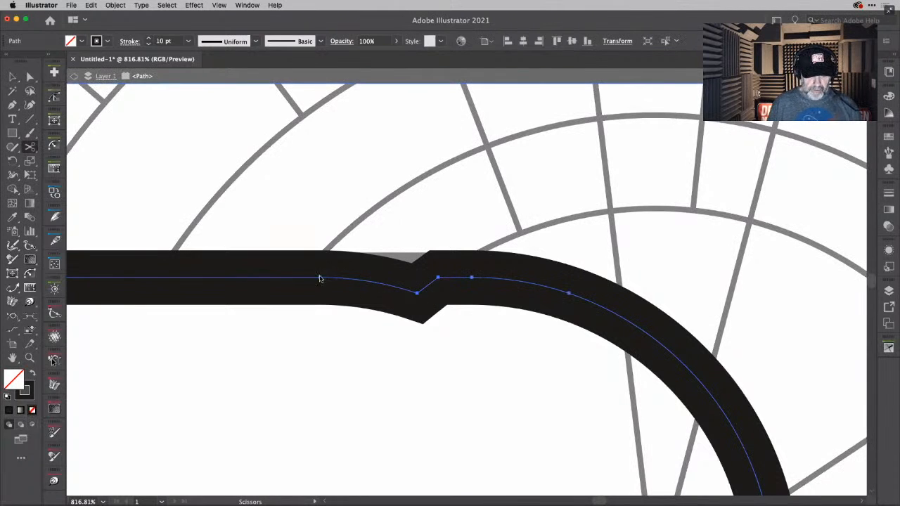
left_click(320, 280)
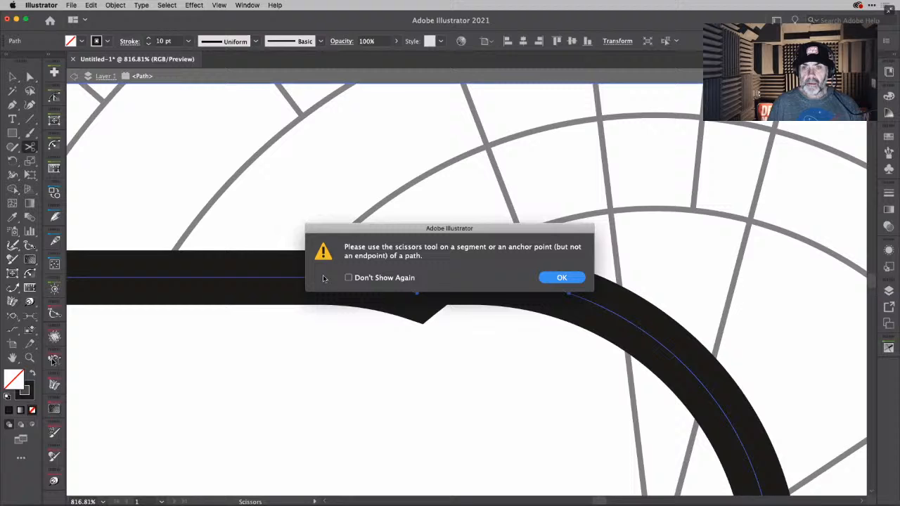
left_click(561, 278)
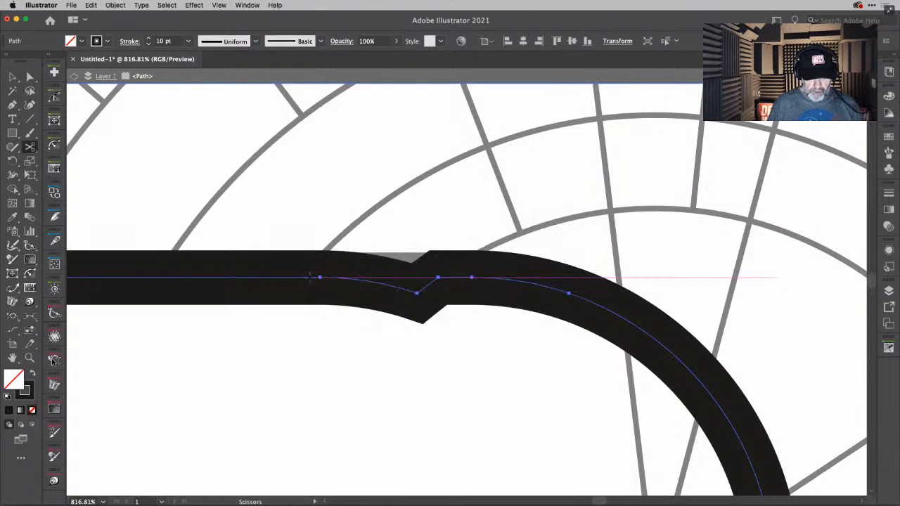
left_click(310, 278)
left_click(472, 278)
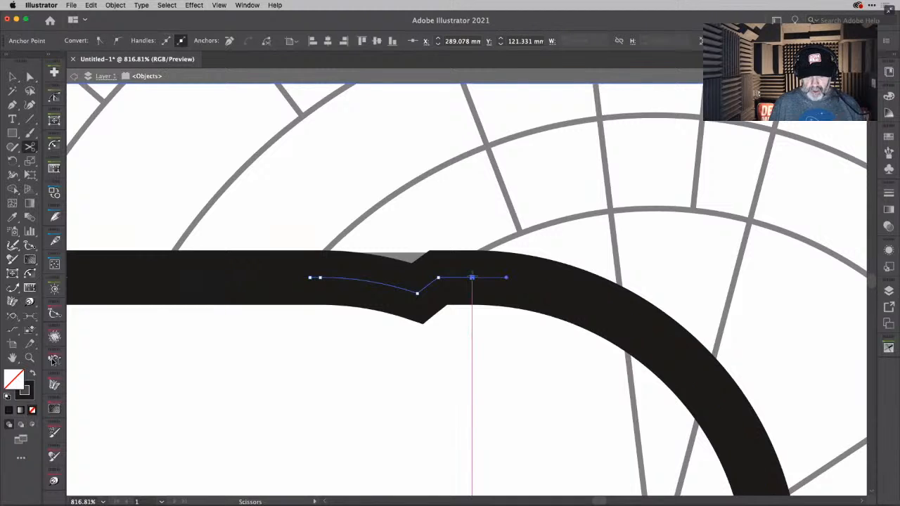
key("Delete")
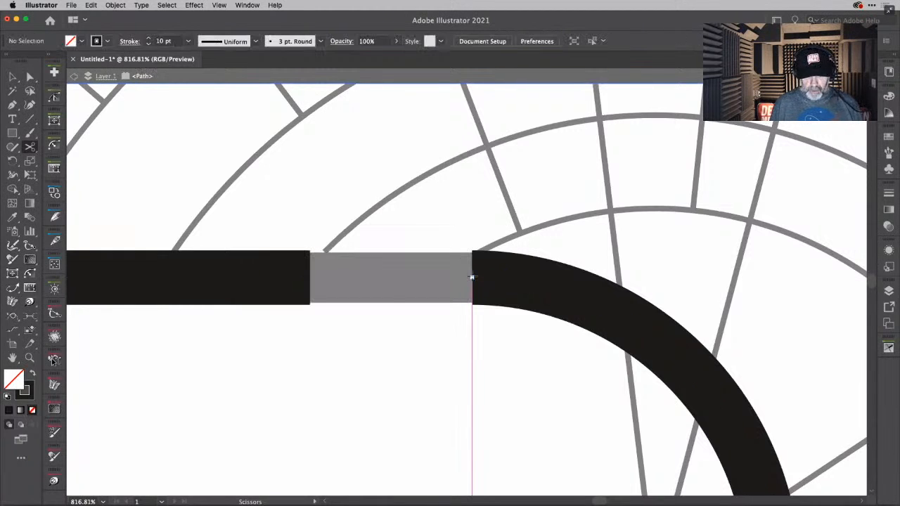
key("v")
double_click(396, 352)
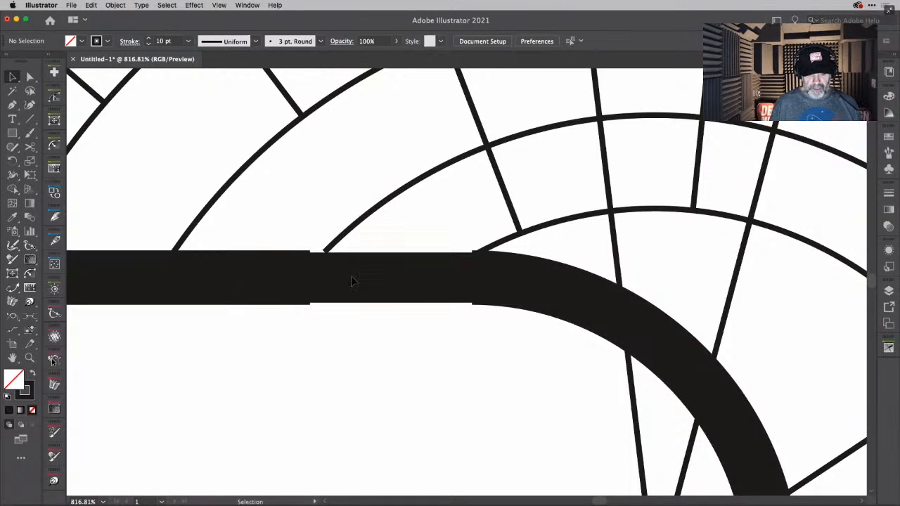
- Delete the long construction lines radiating beyond the large ring section on both sides of the centre line
scroll(392, 314, "down", 6)
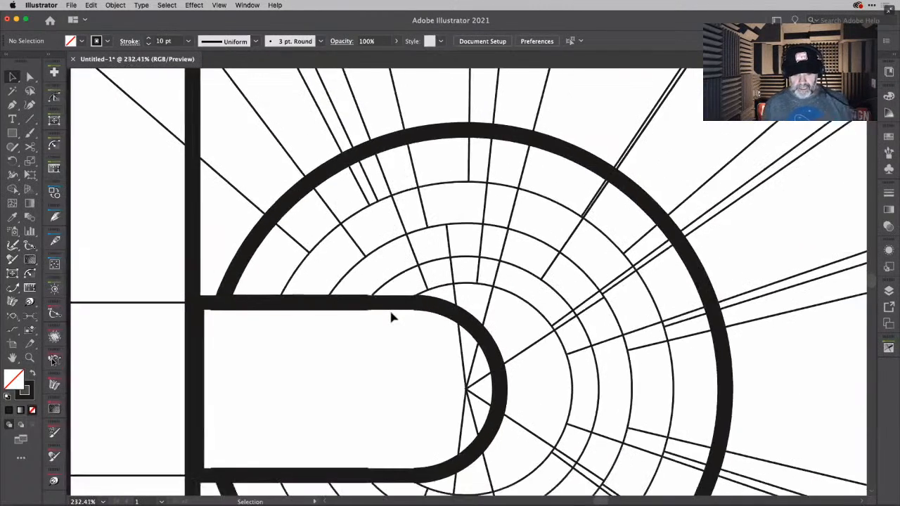
scroll(384, 317, "down", 5)
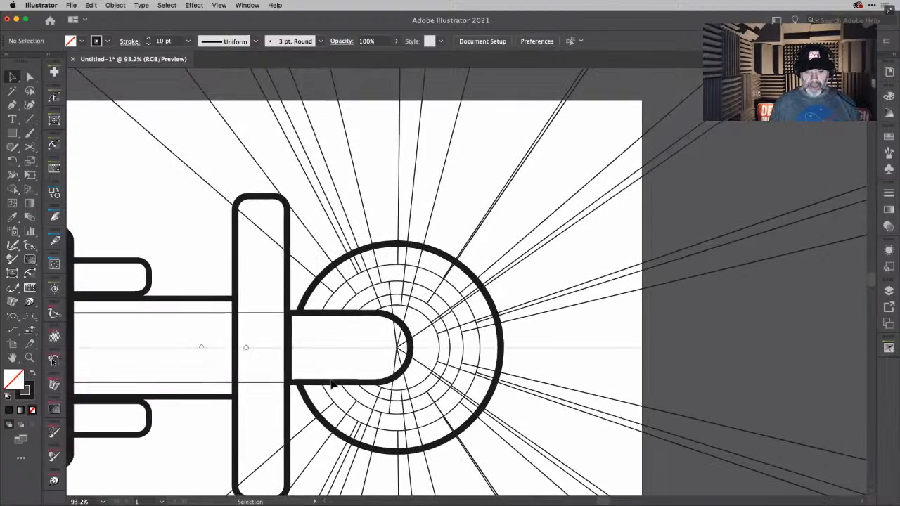
scroll(259, 256, "down", 1)
left_click_drag(460, 202, 664, 225)
key("Delete")
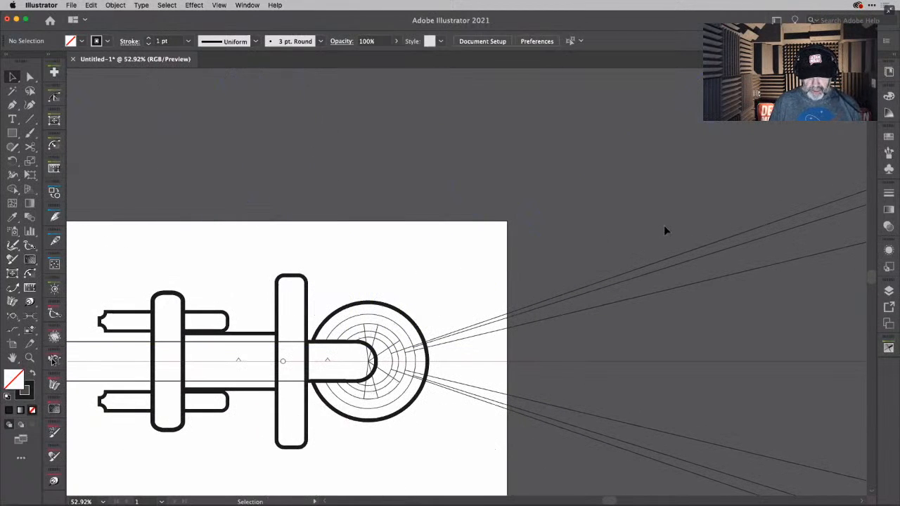
left_click_drag(620, 468, 627, 474)
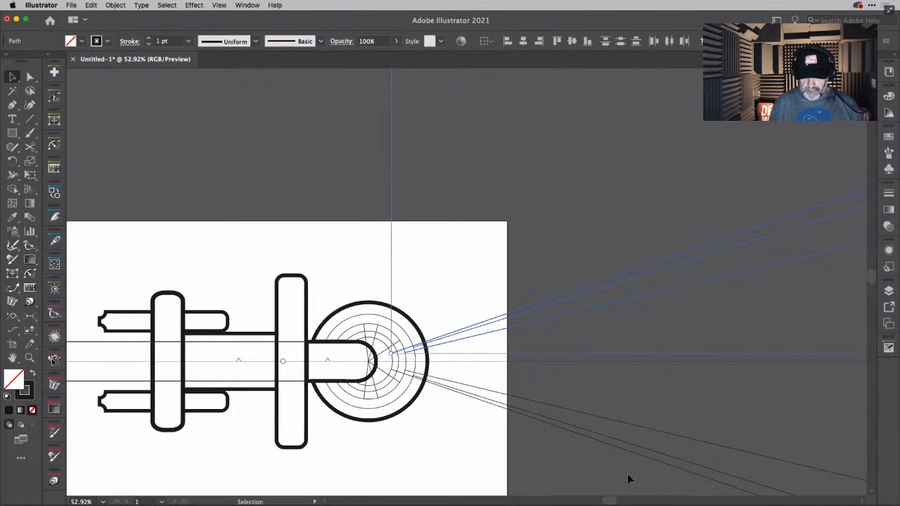
key("Delete")
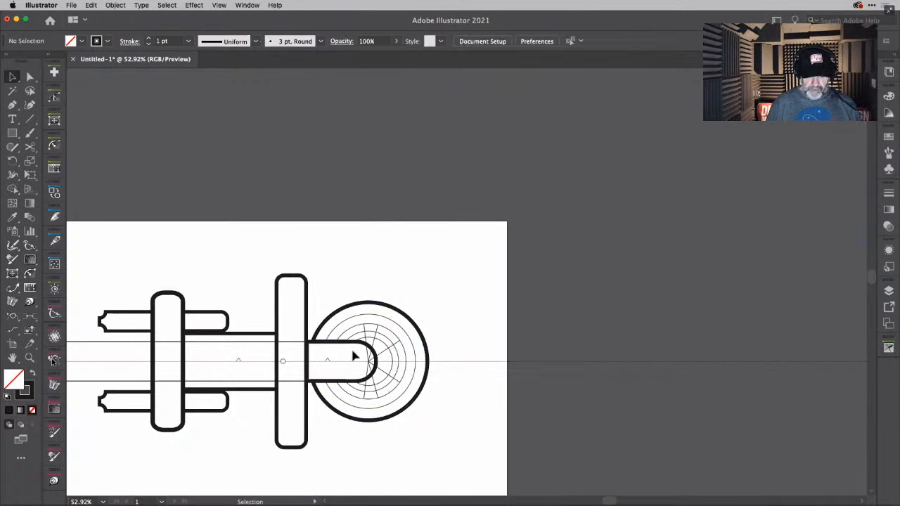
scroll(338, 361, "up", 5)
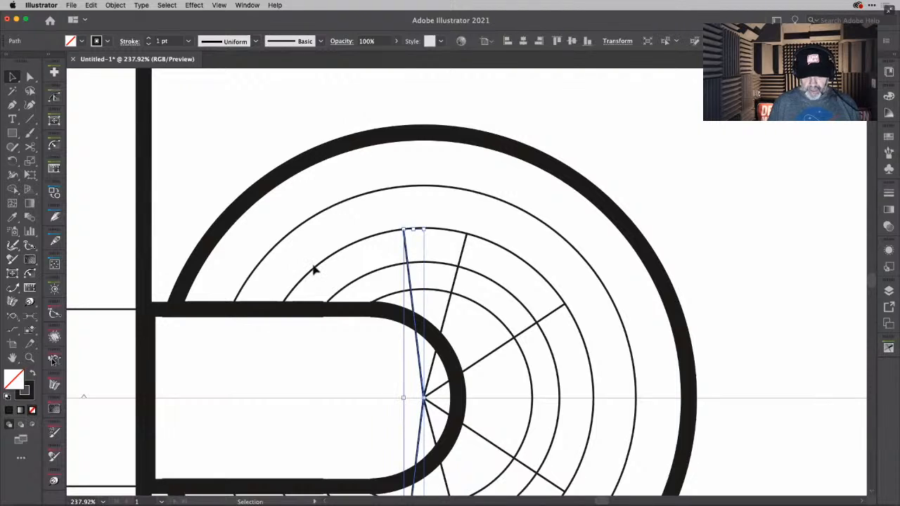
- Delete the remaining radial construction lines that run from the ring centre across the concentric rings
left_click(462, 260)
left_click(407, 257, "shift")
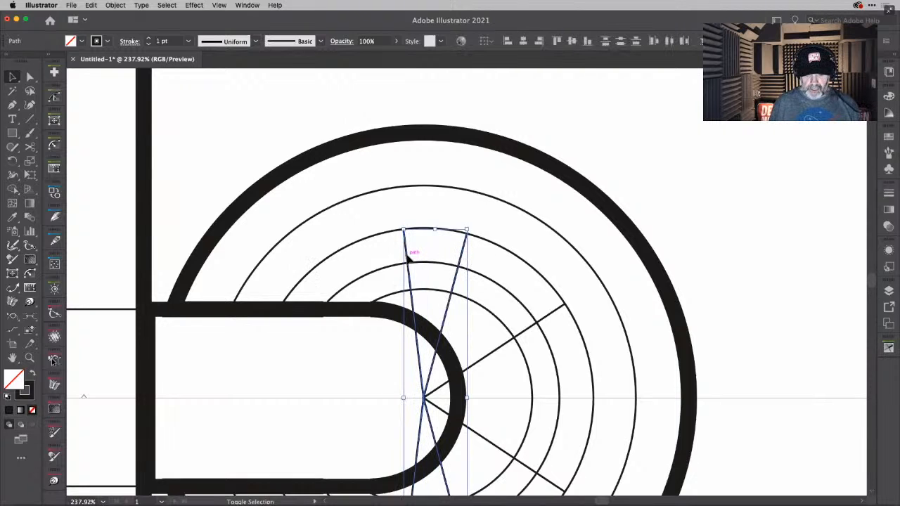
key("Delete")
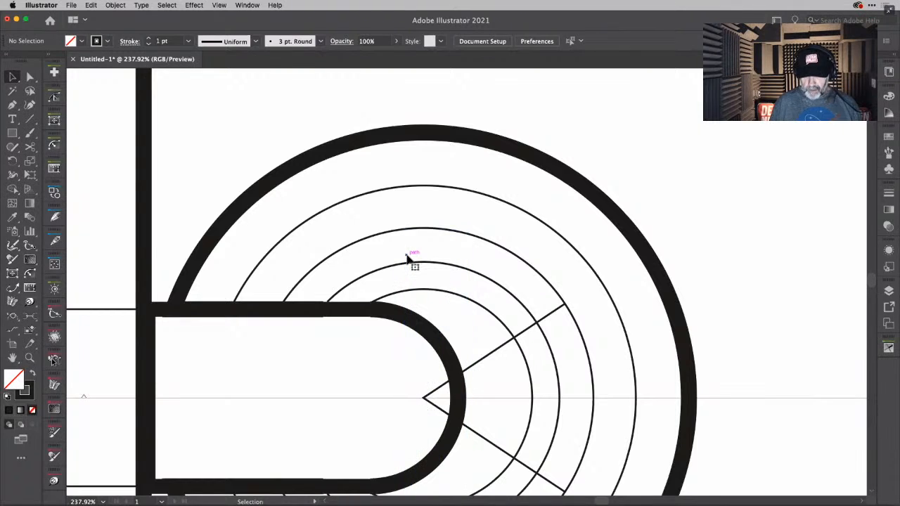
left_click(551, 317)
key("Delete")
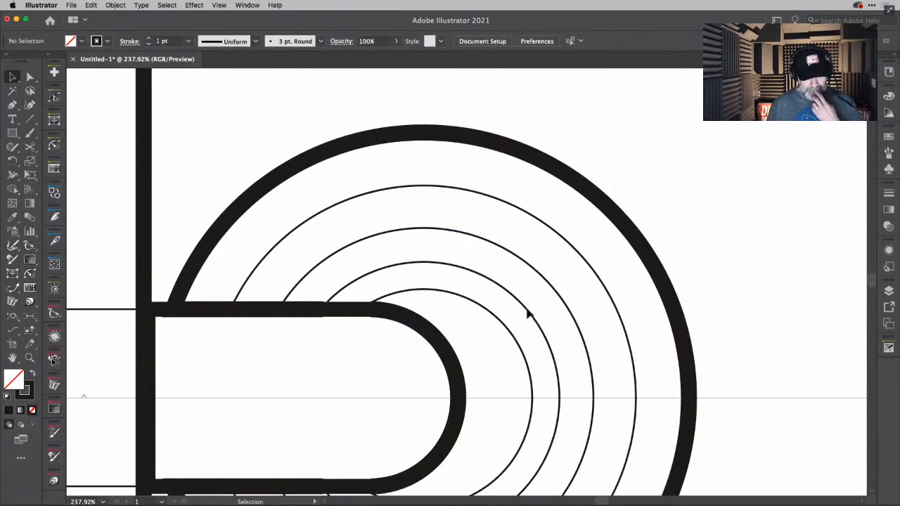
- Draw perpendicular lines across the two innermost ring bands with the Perpendicular Line tool and set the outer one's stroke to 1 pt
scroll(530, 315, "down", 3)
left_click(241, 366)
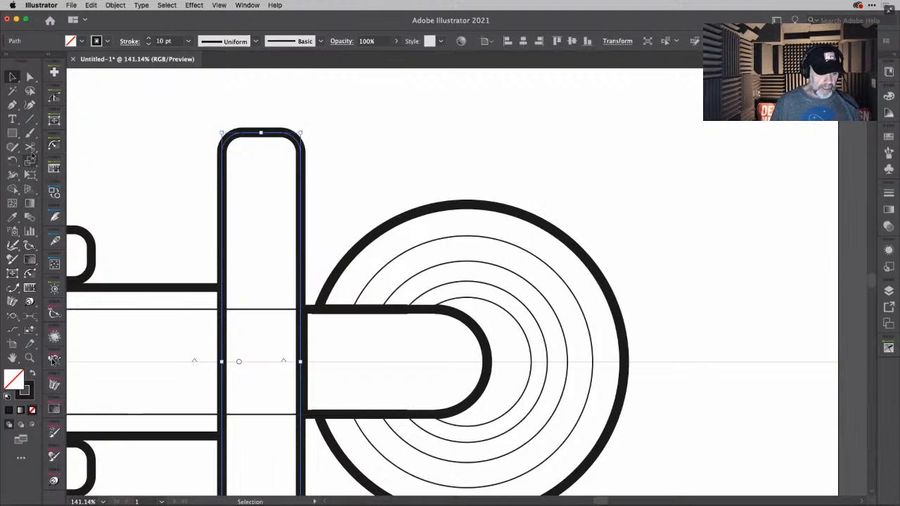
left_click(29, 317)
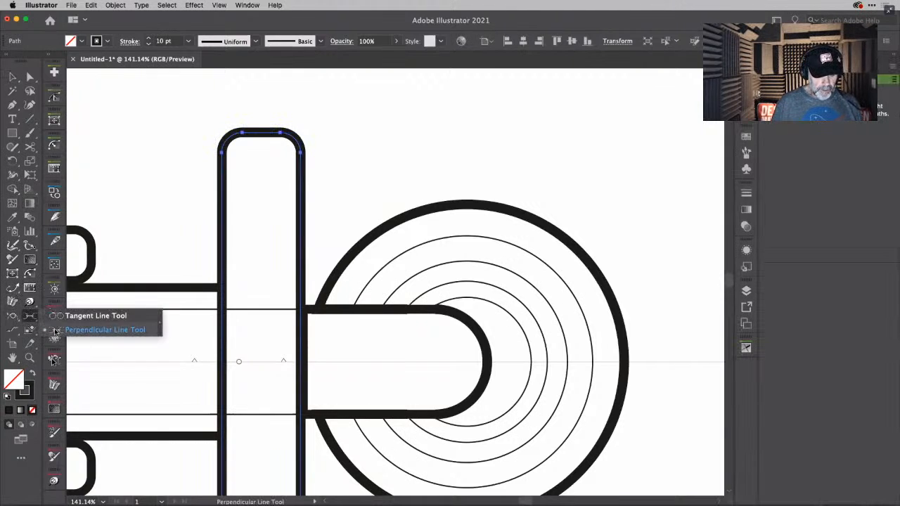
left_click(52, 330)
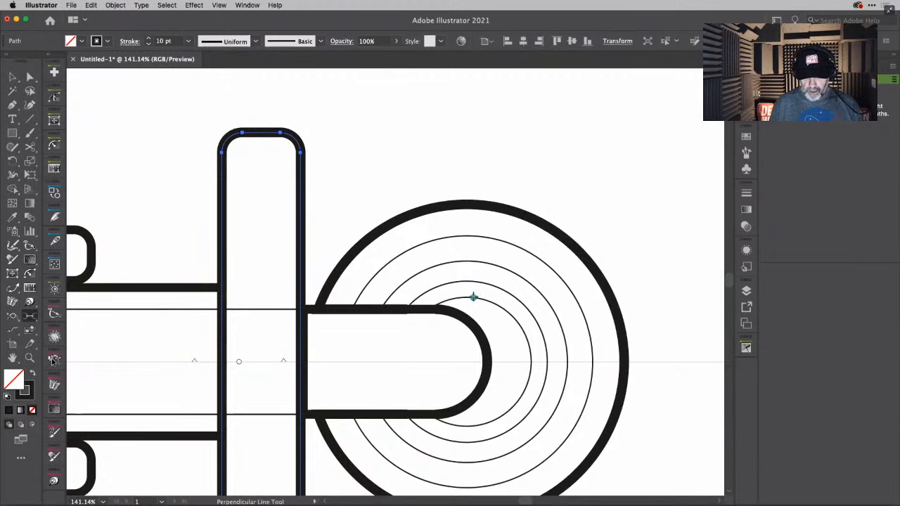
mouse_move(473, 297)
left_mouse_down()
mouse_move(476, 283)
mouse_move(456, 277)
mouse_move(452, 263)
left_mouse_up()
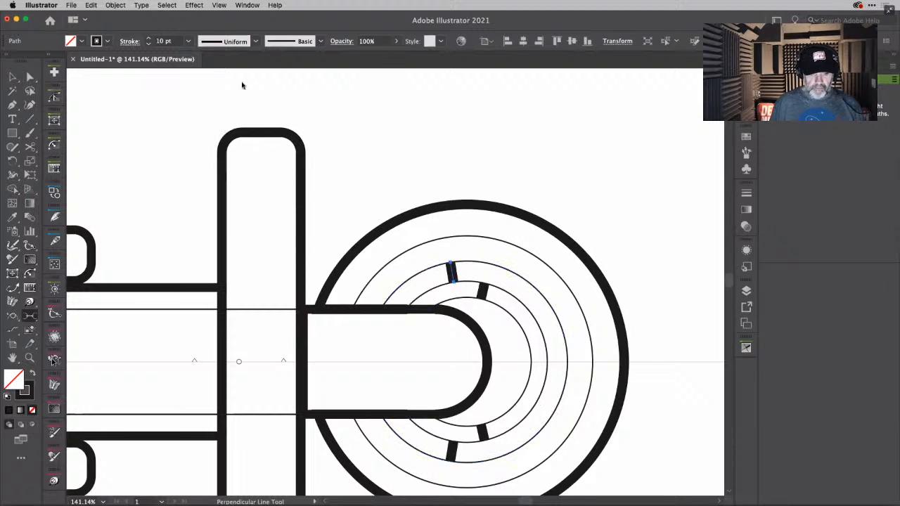
left_click(188, 41)
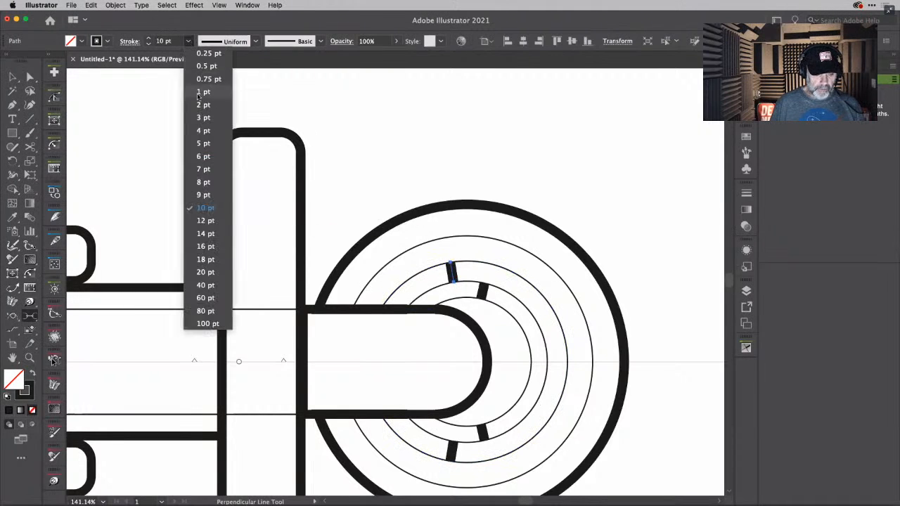
left_click(197, 91)
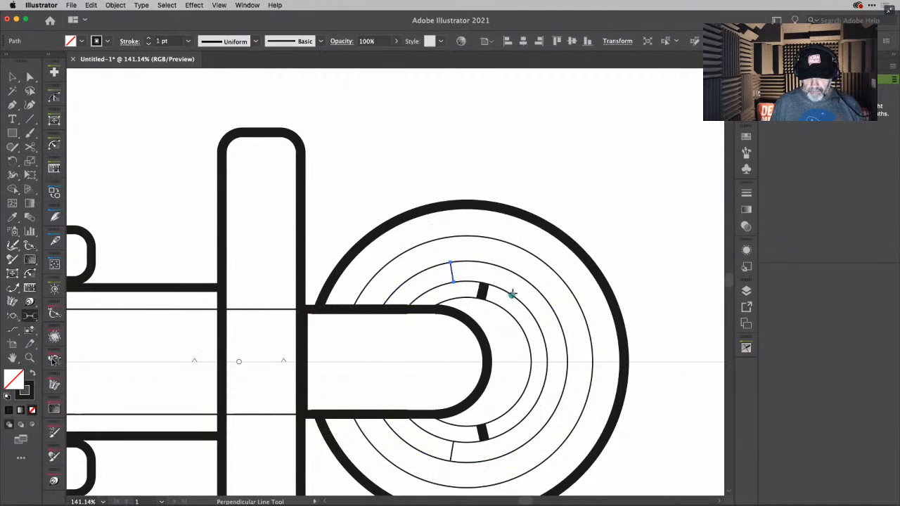
- Draw further perpendicular panel lines above the capsule: one across the second ring band, two across the third, and three across the outermost
mouse_move(513, 294)
left_mouse_down()
mouse_move(523, 278)
mouse_move(498, 240)
left_mouse_up()
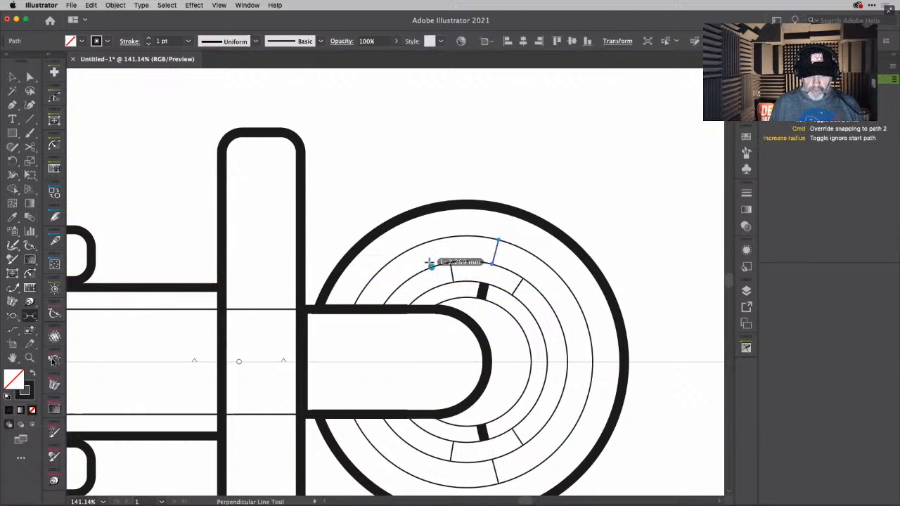
left_click_drag(429, 262, 415, 246)
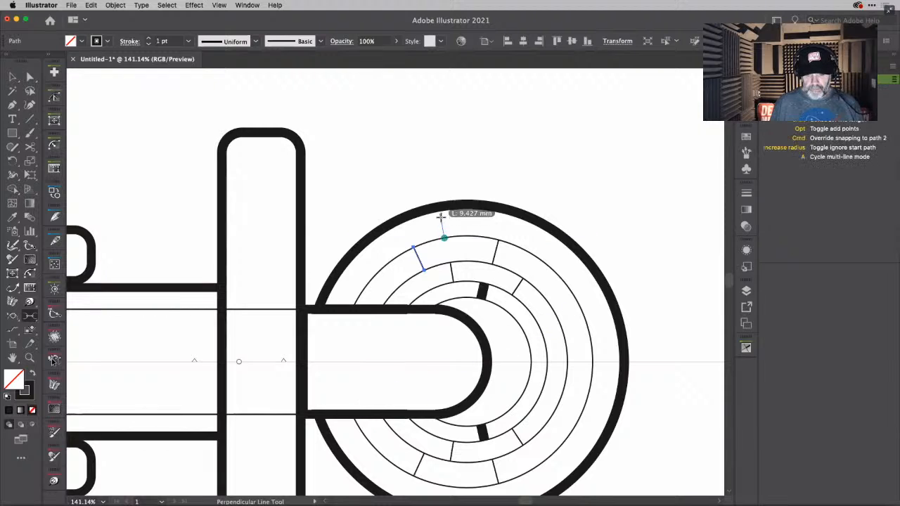
left_click_drag(441, 217, 443, 206)
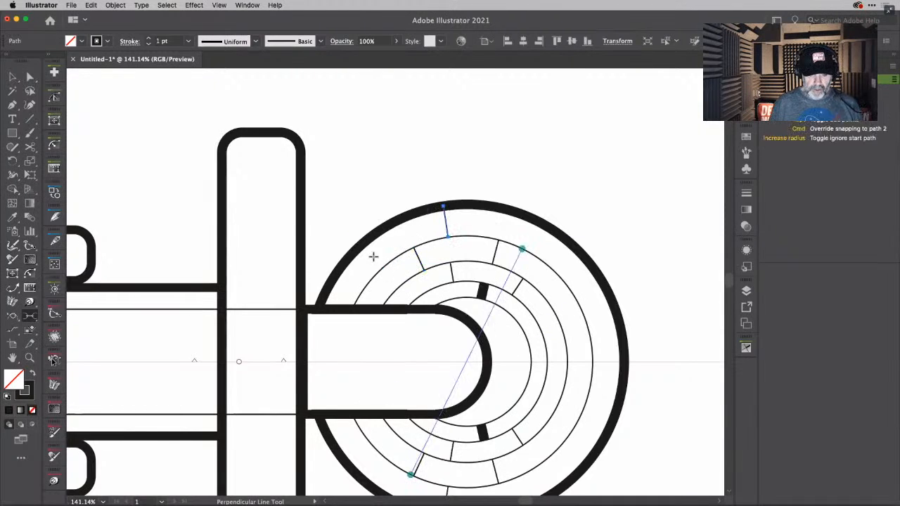
left_click_drag(390, 262, 371, 237)
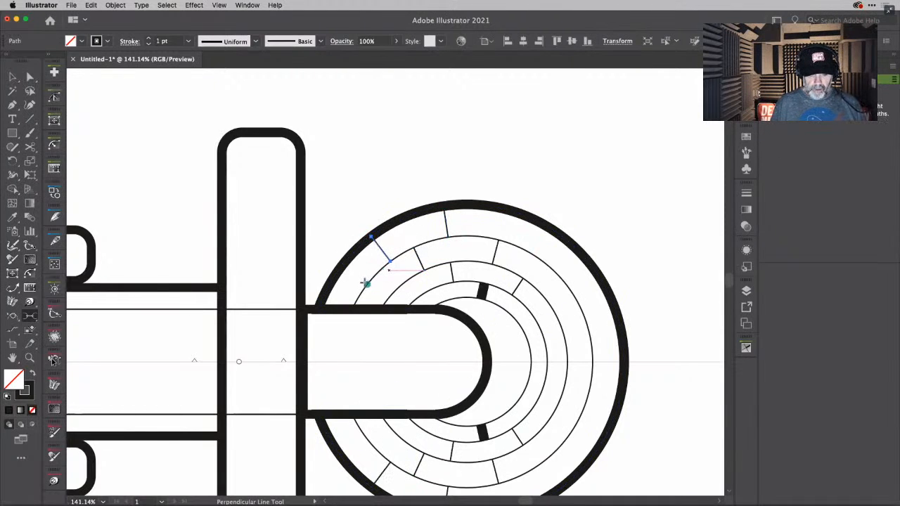
left_click_drag(365, 282, 343, 265)
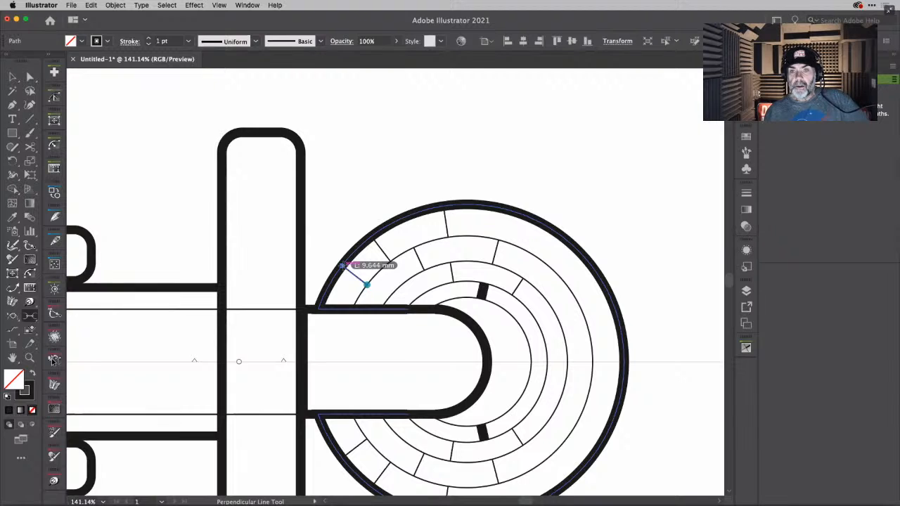
left_click_drag(343, 265, 343, 265)
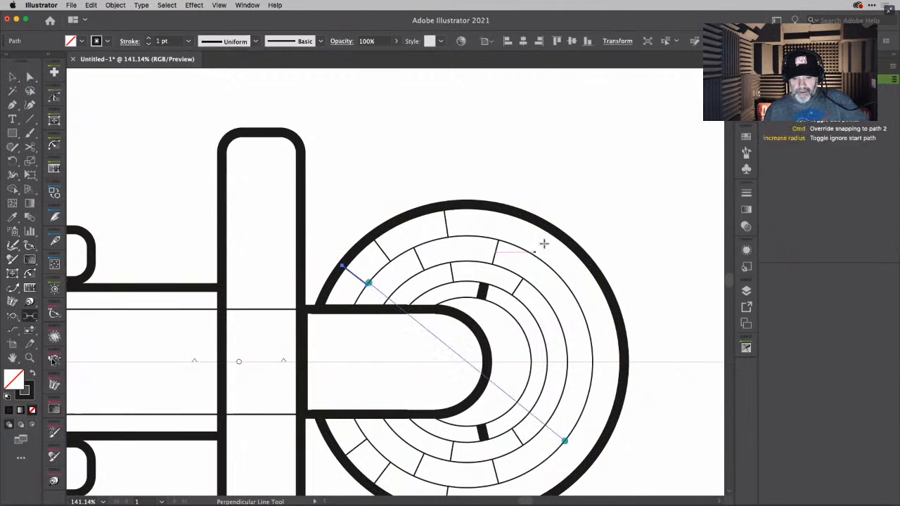
- Draw perpendicular lines on the rings' upper-right side, three across the outermost band and one across each inner band, undoing an extra outer line
left_click_drag(538, 257, 554, 231)
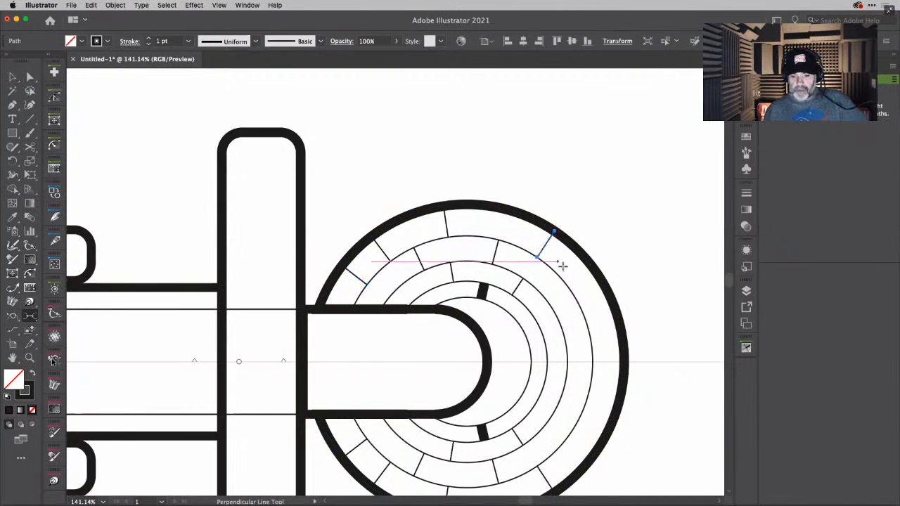
left_click_drag(572, 290, 598, 276)
left_click_drag(563, 334, 520, 320)
left_click_drag(590, 343, 622, 343)
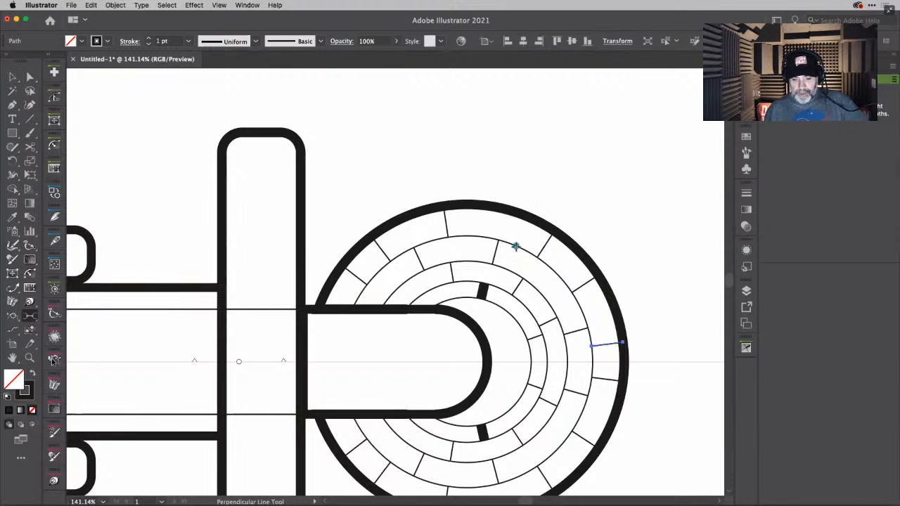
left_click_drag(516, 247, 518, 223)
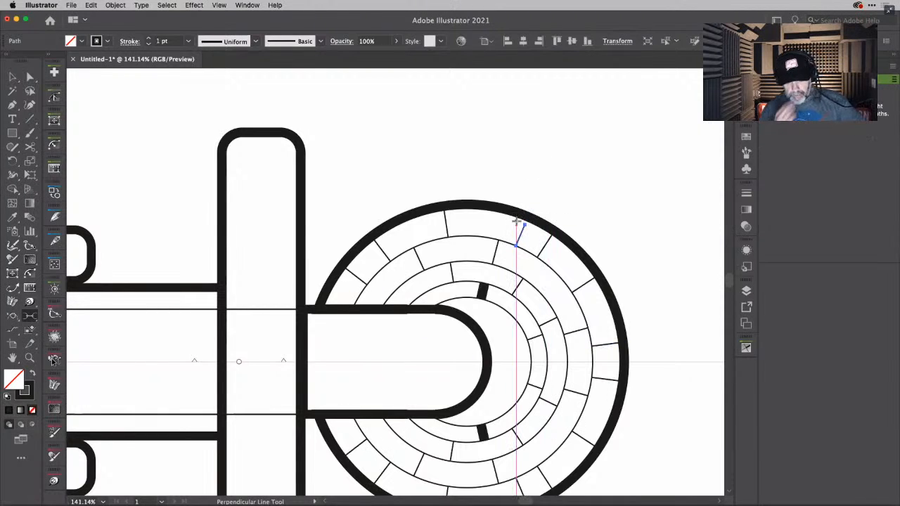
key("super+z")
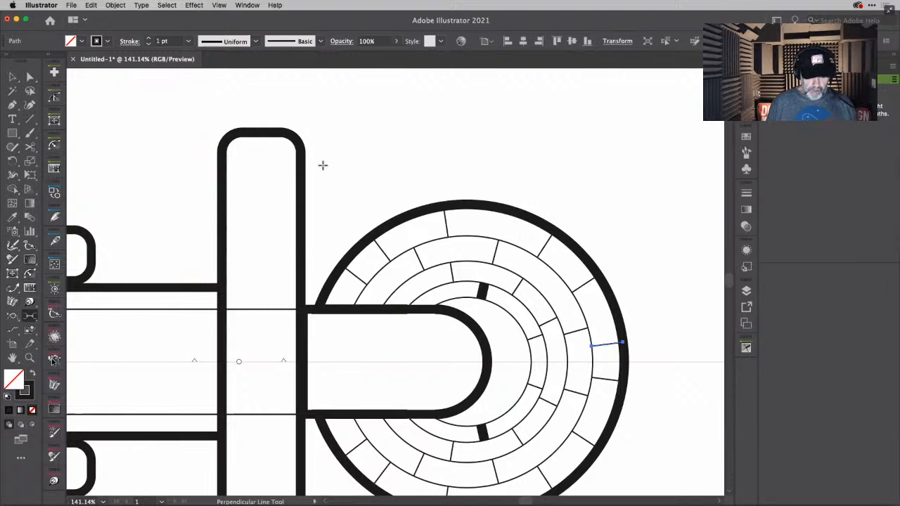
- Draw a three-point test arc in the empty area beyond the rings' upper-right side with the Curvature tool and end the path
key("shift+grave")
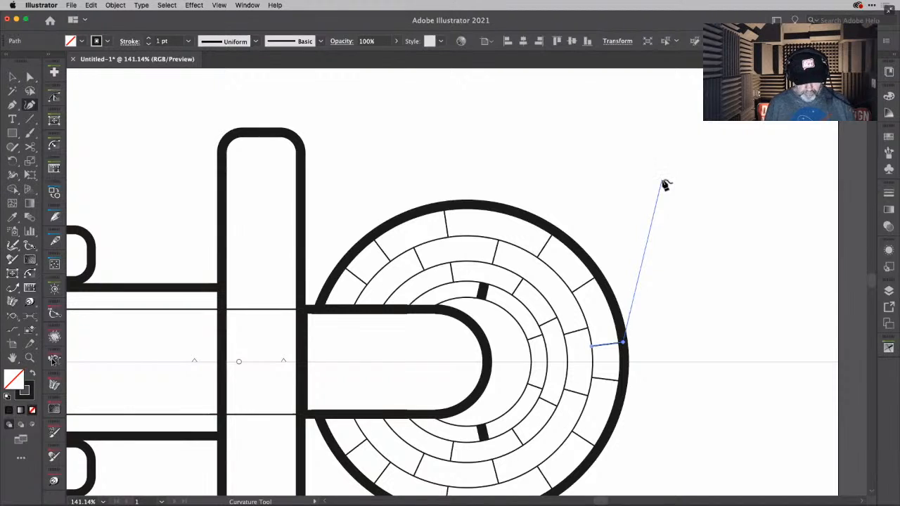
key("Escape")
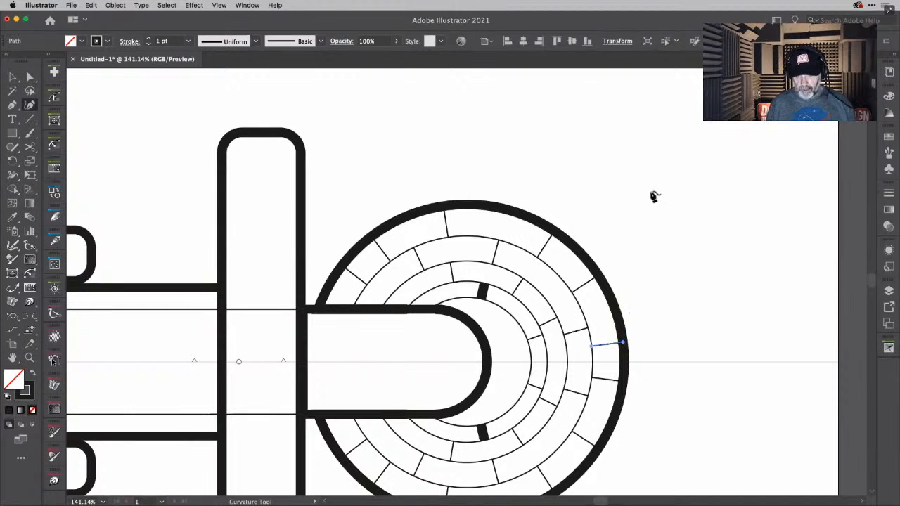
left_click(603, 170)
left_click(713, 199)
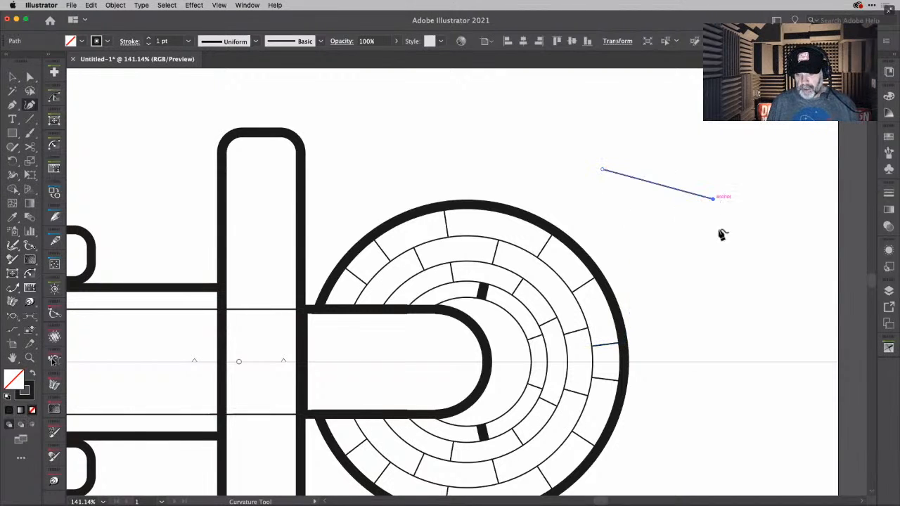
left_click(720, 288)
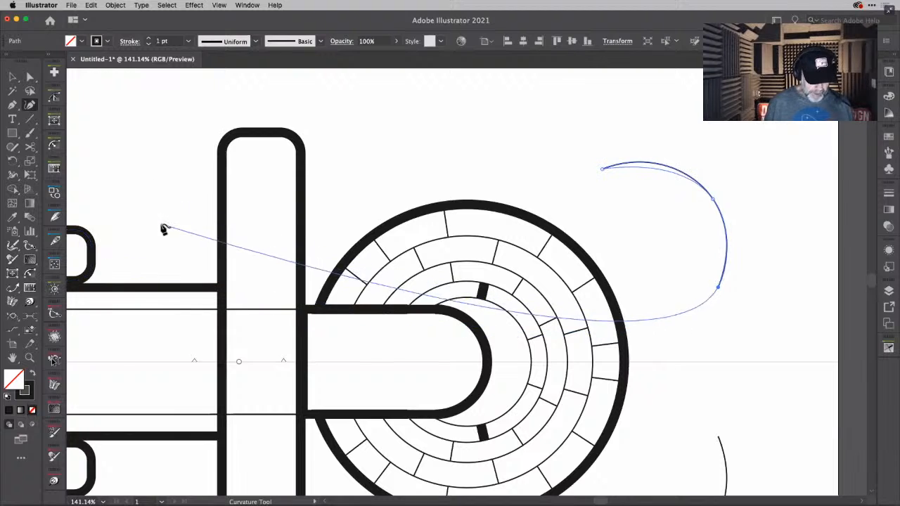
key("Escape")
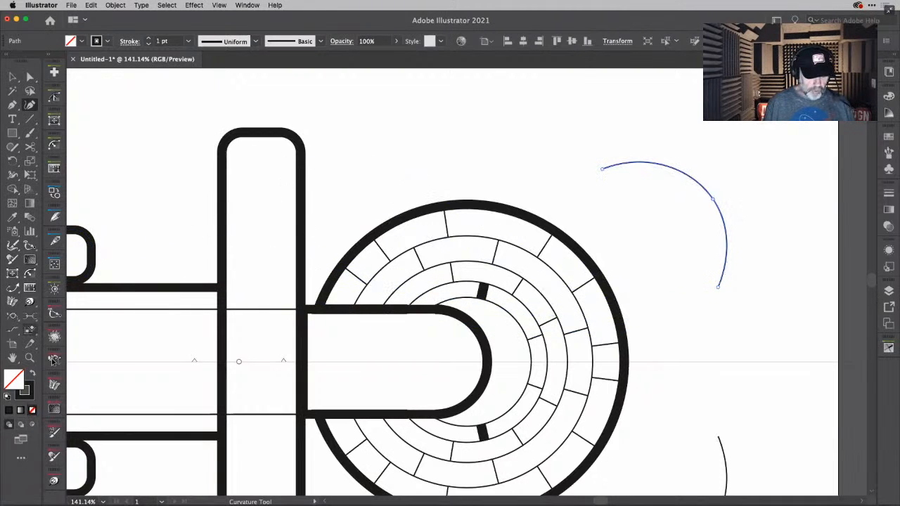
- Start a row of perpendicular lines outward along the test arc in multi-line mode and reduce the number of lines
left_click(30, 317)
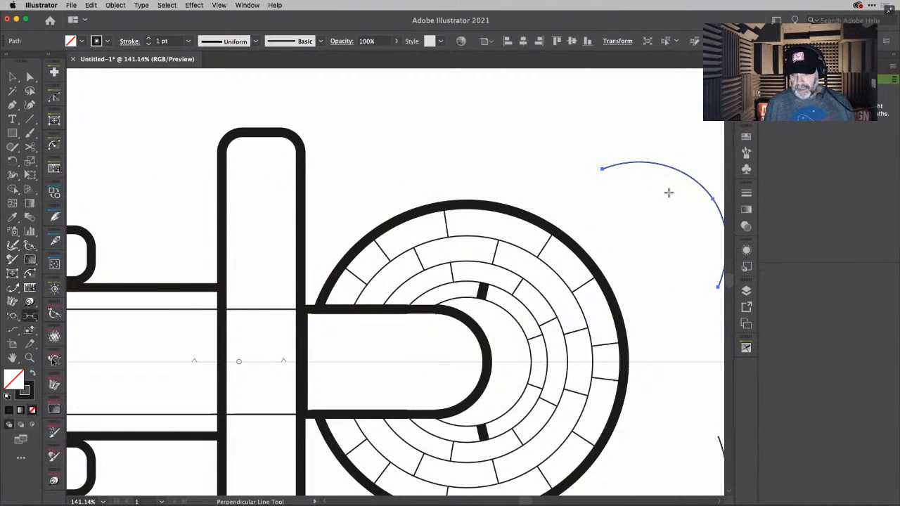
scroll(669, 192, "right", 5)
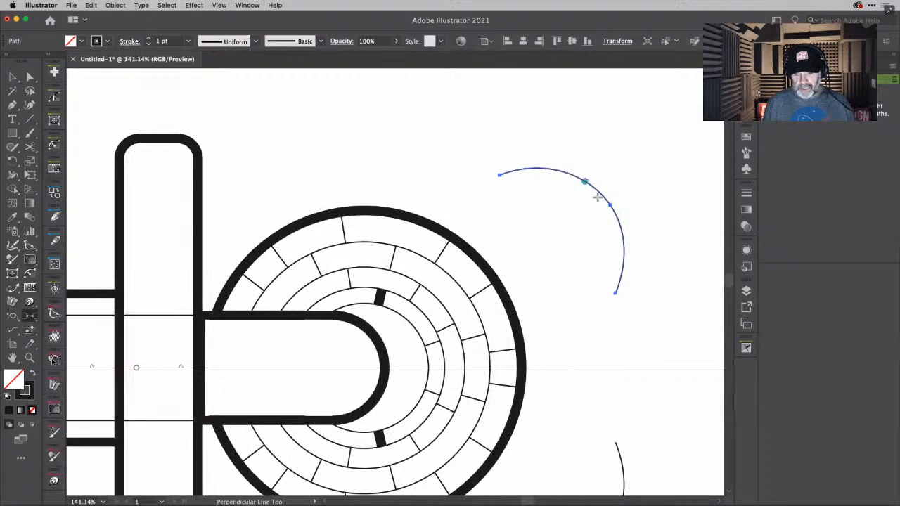
left_click_drag(575, 175, 589, 121)
key("a")
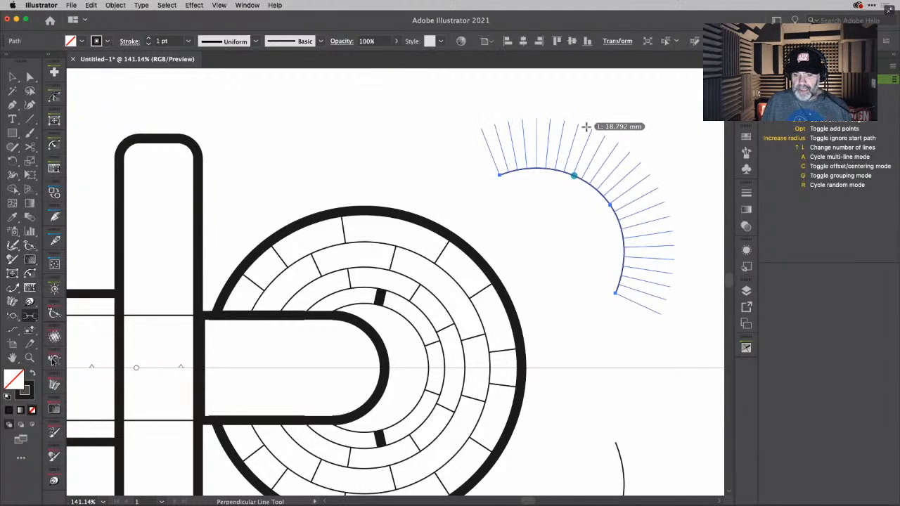
key("Down")
key("Down")
key("Down")
key("Down")
key("Down")
key("Down")
key("Down")
key("Down")
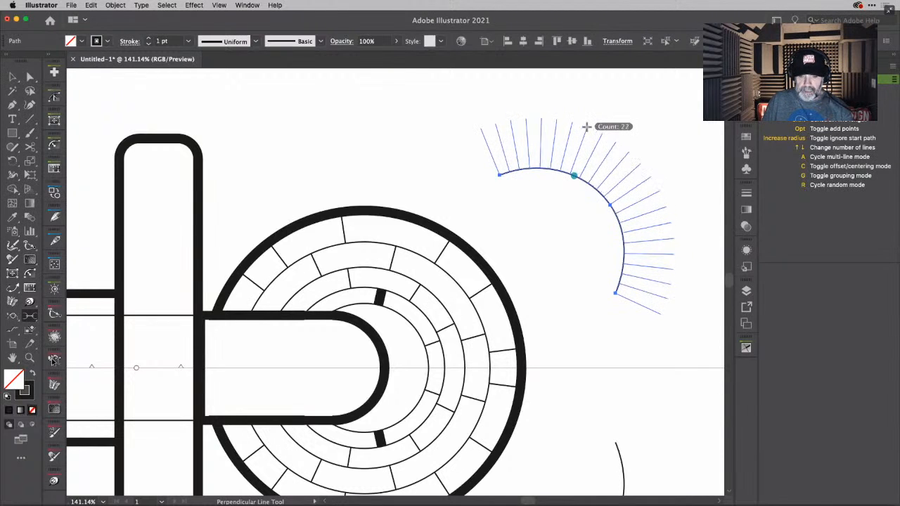
key("Down")
key("Down")
key("Down")
key("Down")
key("Down")
key("Down")
key("Down")
- Place the perpendicular lines on the test arc with random lengths, undo them, and delete the arc
left_click_drag(586, 126, 579, 109)
key("r")
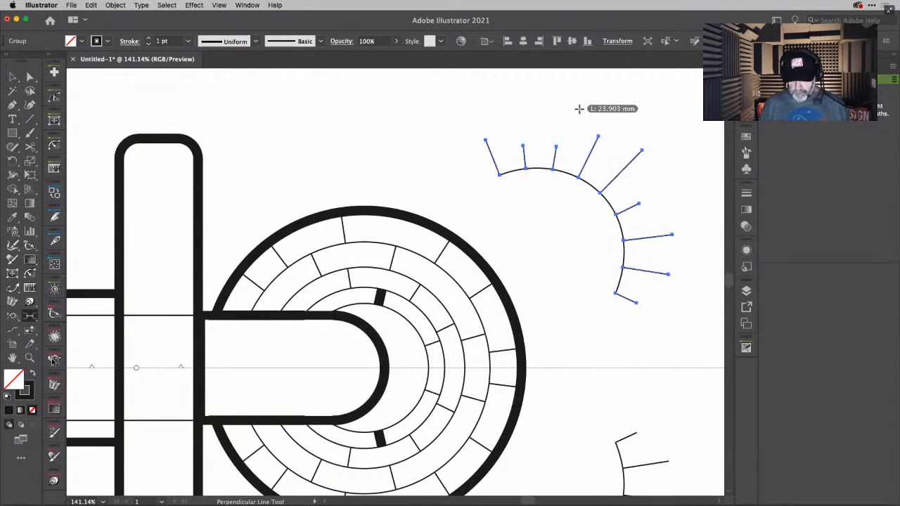
key("super+z")
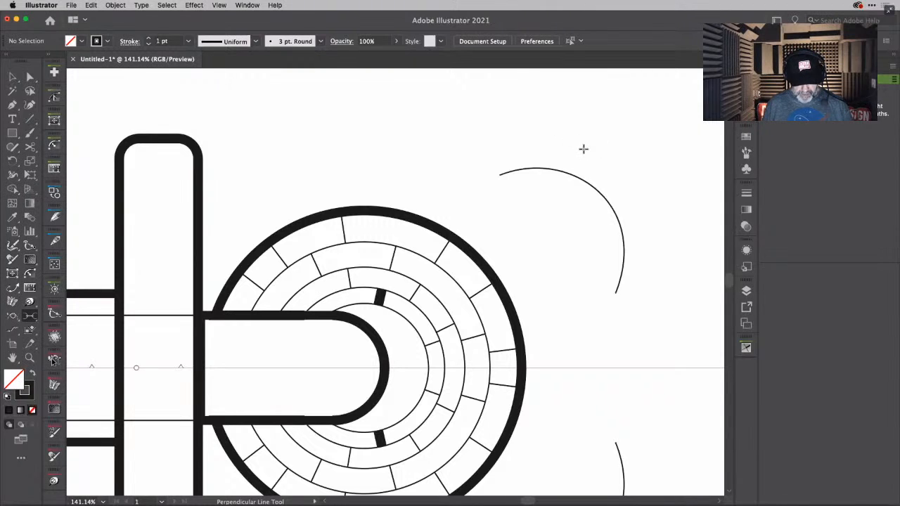
key("v")
left_click(585, 184)
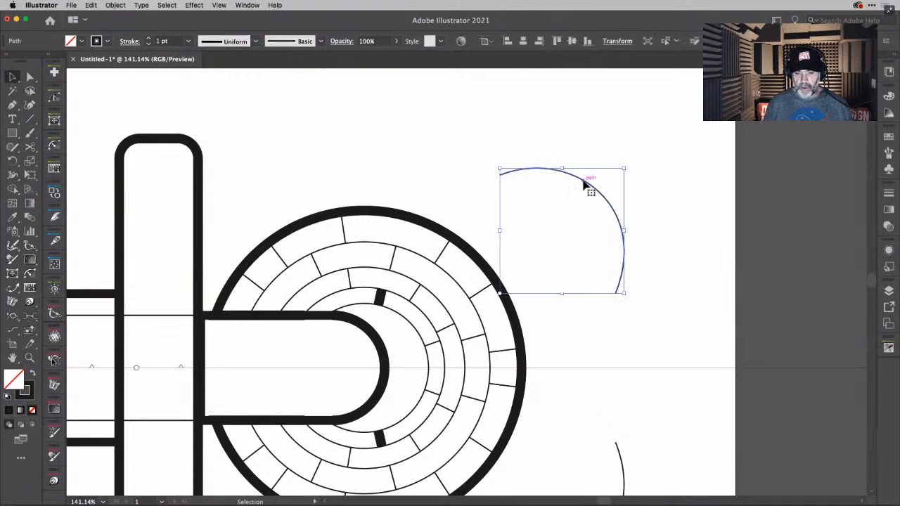
key("Delete")
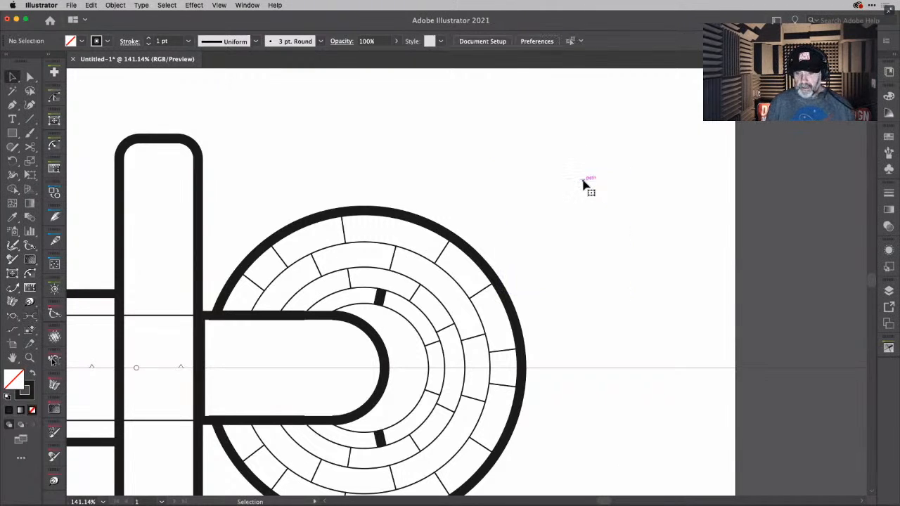
- Set the thick short line in the innermost ring band to a 1 pt stroke and deselect it
left_click(380, 298)
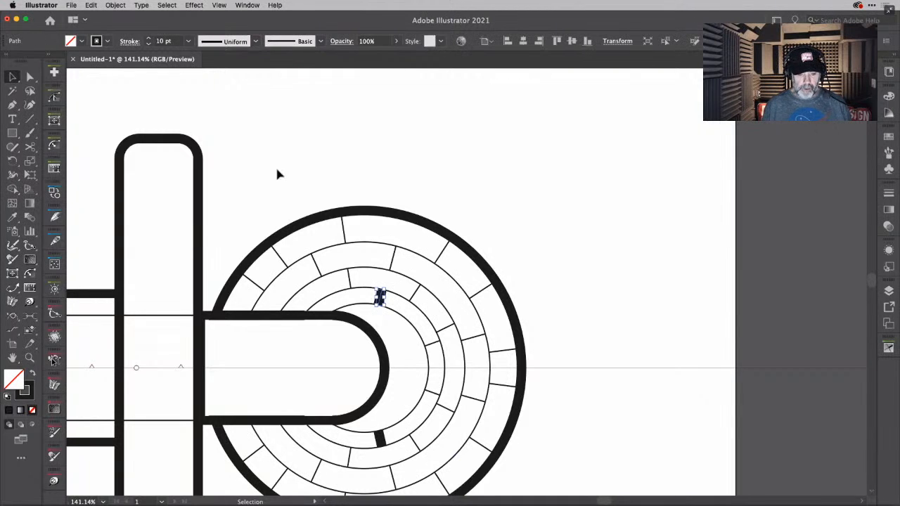
left_click(187, 45)
left_click(206, 91)
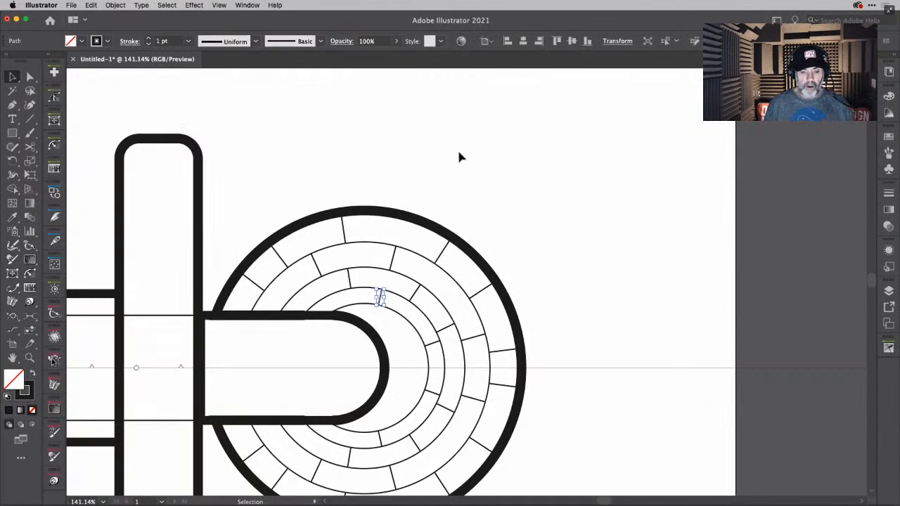
left_click(458, 156)
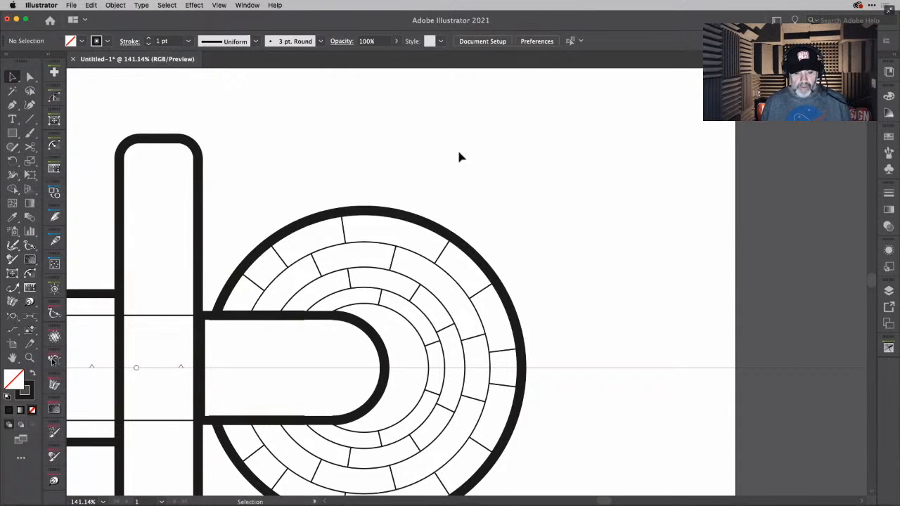
- Add two perpendicular panel lines in the rings' upper-left area, one in the second band from outside and one in the third band
scroll(459, 157, "down", 2)
scroll(459, 157, "left", 4)
scroll(458, 157, "down", 2)
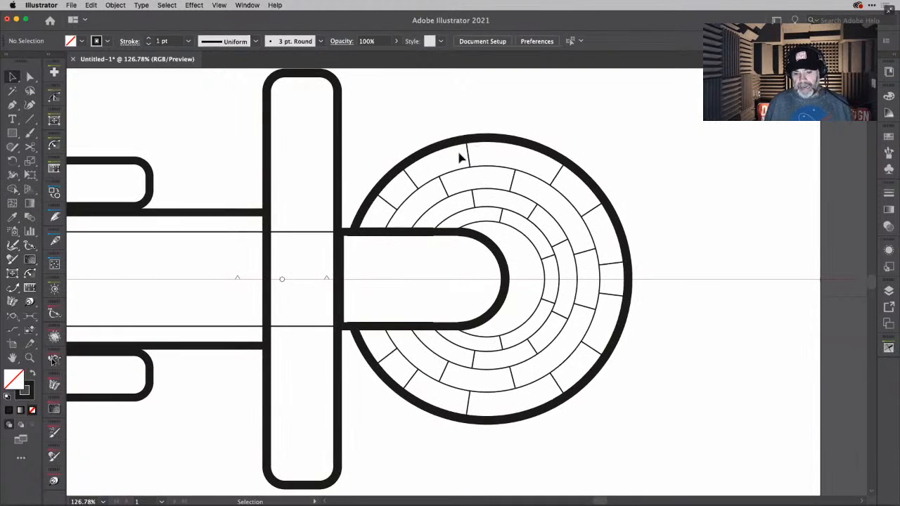
scroll(459, 157, "left", 5)
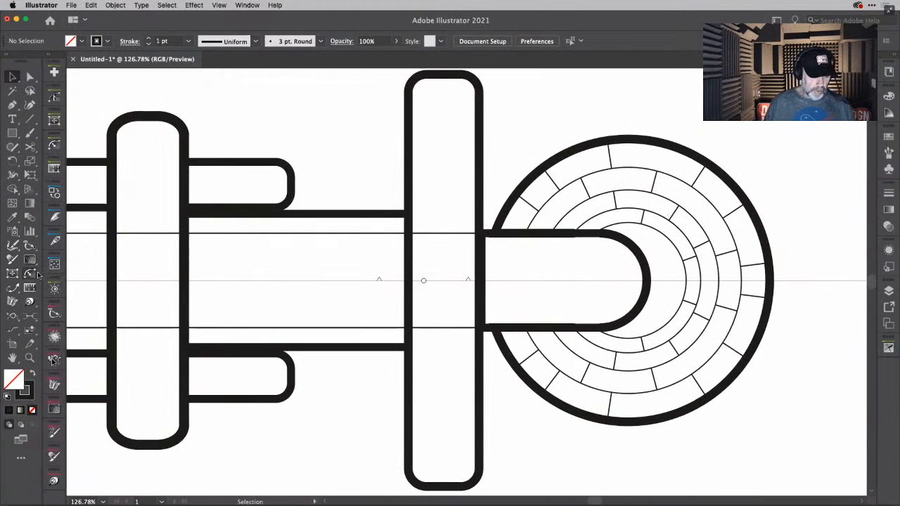
left_click(29, 316)
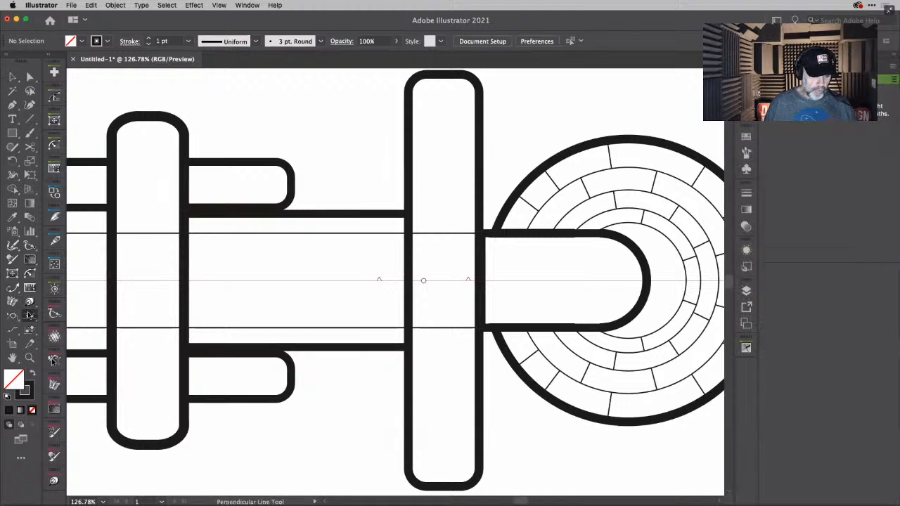
left_click_drag(548, 202, 565, 215)
left_click(564, 214)
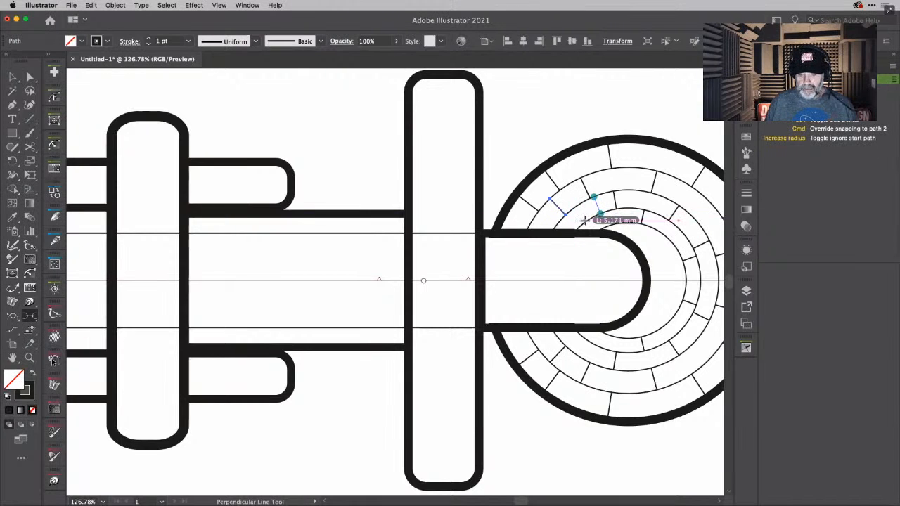
left_click(584, 220)
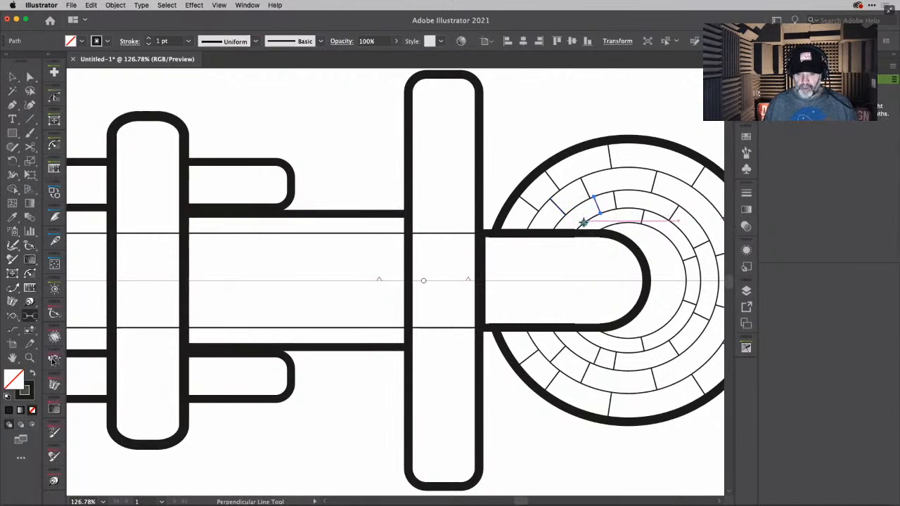
- Add another perpendicular line in the third ring band near the rounded body and extend its inner end to the next ring
scroll(583, 222, "up", 5)
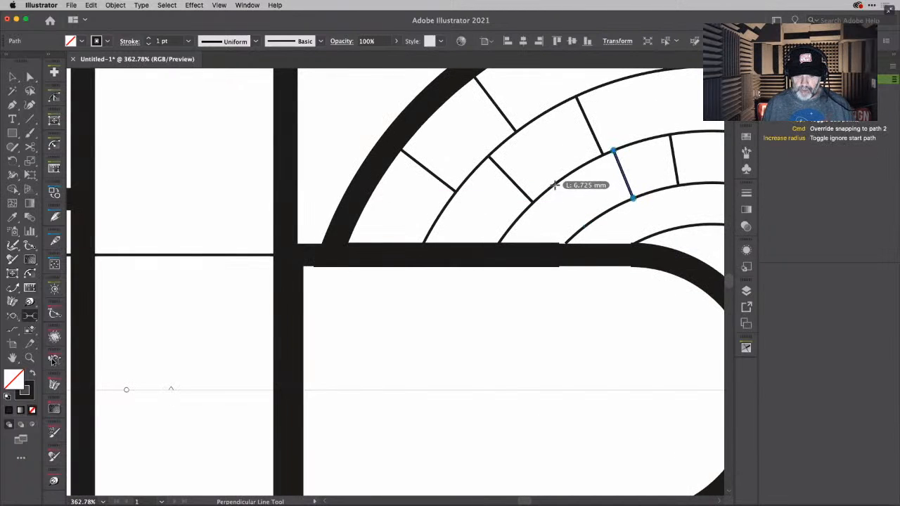
left_click_drag(555, 185, 567, 216)
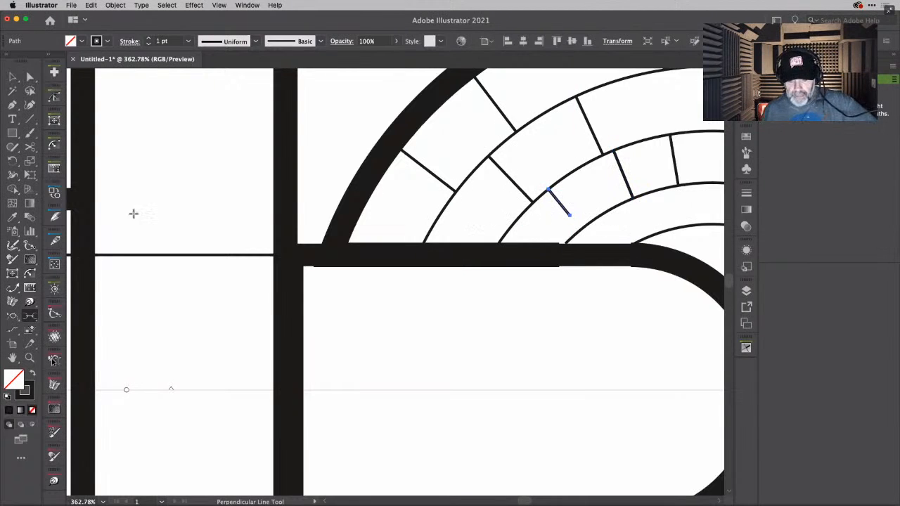
left_click(12, 288)
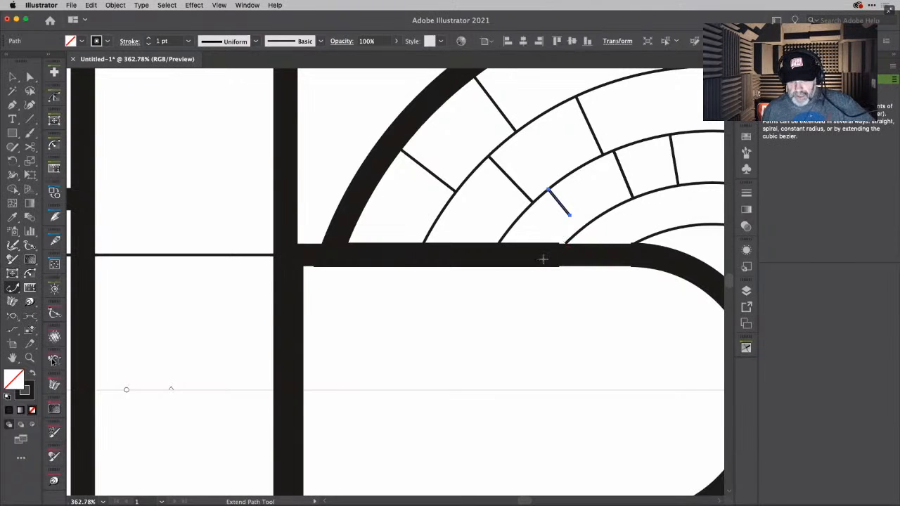
left_click_drag(571, 218, 581, 228)
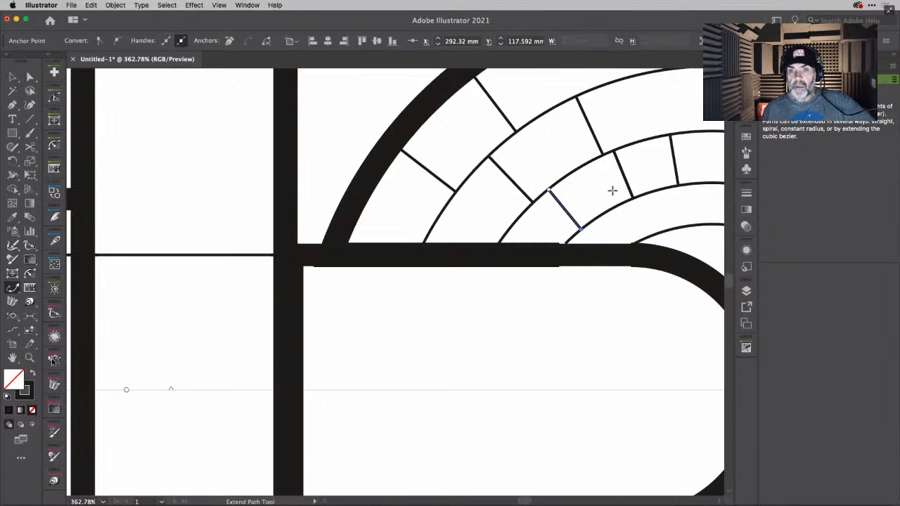
- Draw three vertical lines across the rounded-end body with the Line Segment tool, and a horizontal line joining the leftmost and middle ones above the centerline
scroll(613, 189, "right", 5)
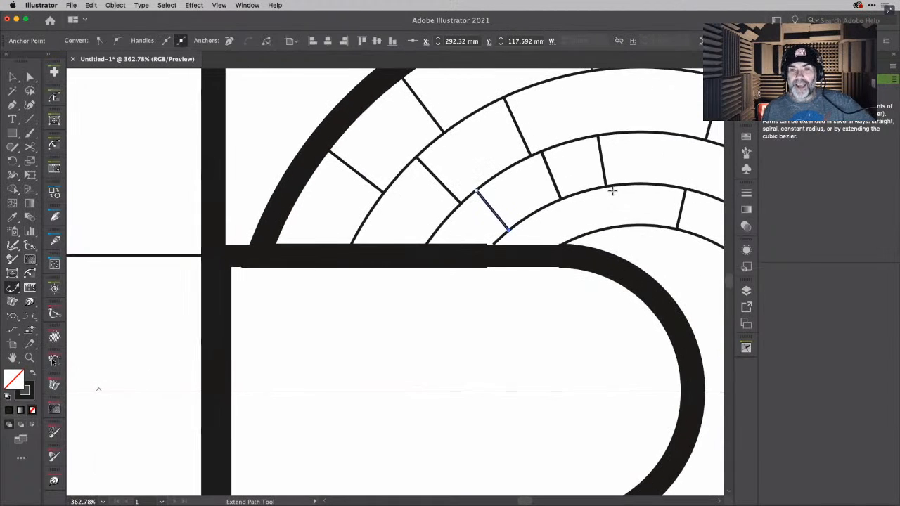
scroll(613, 189, "down", 3)
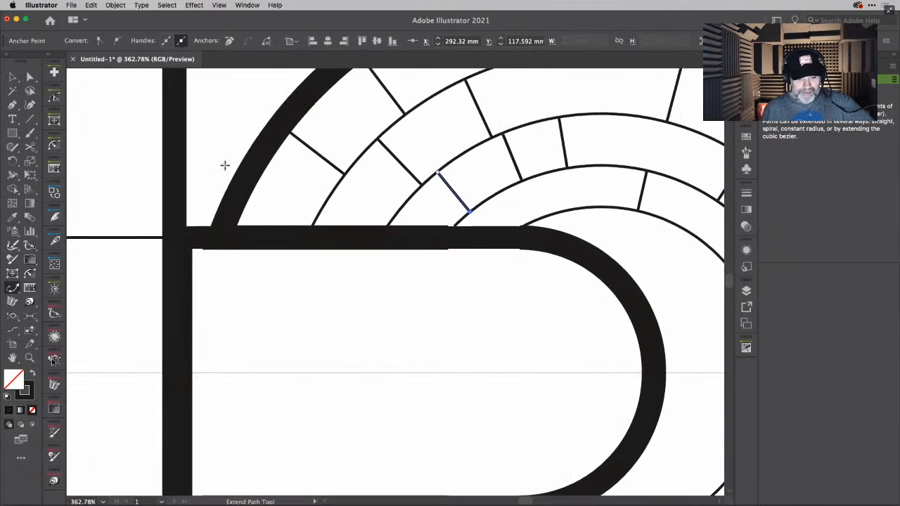
left_click(31, 78)
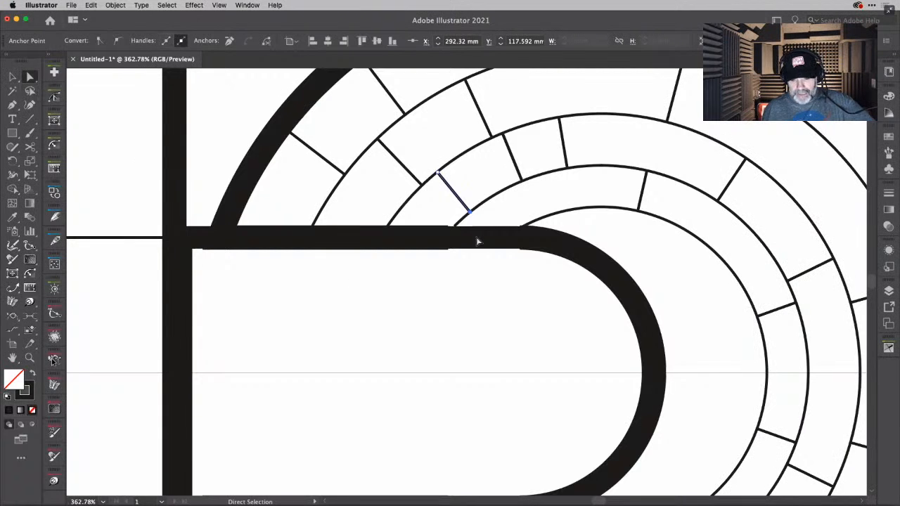
scroll(547, 296, "down", 5)
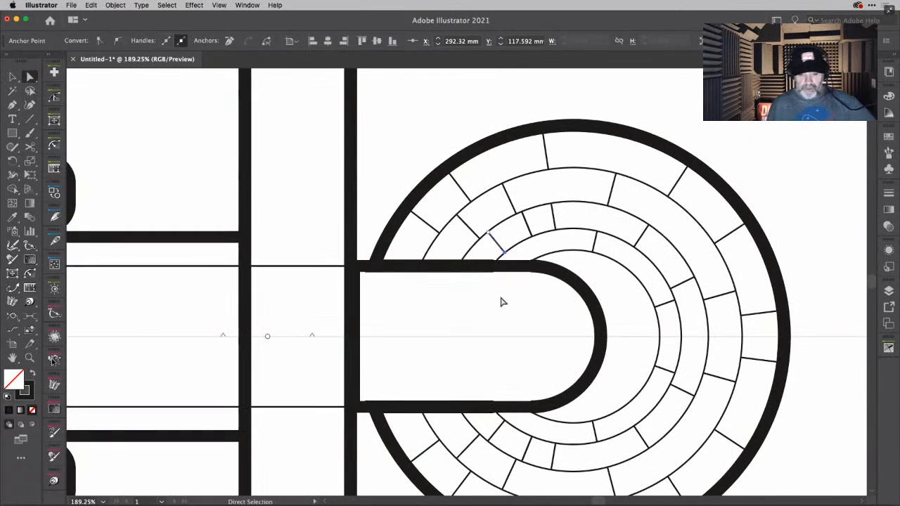
scroll(536, 317, "down", 2)
scroll(536, 317, "left", 3)
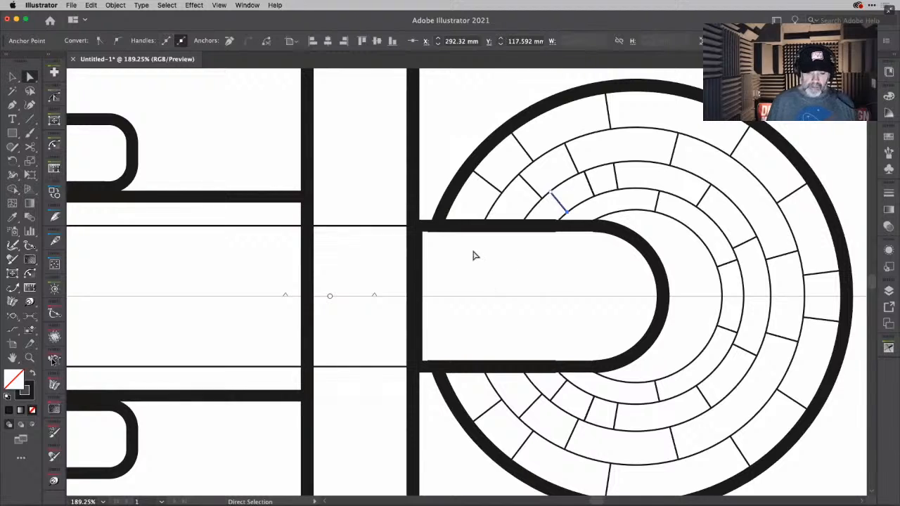
left_click(474, 256)
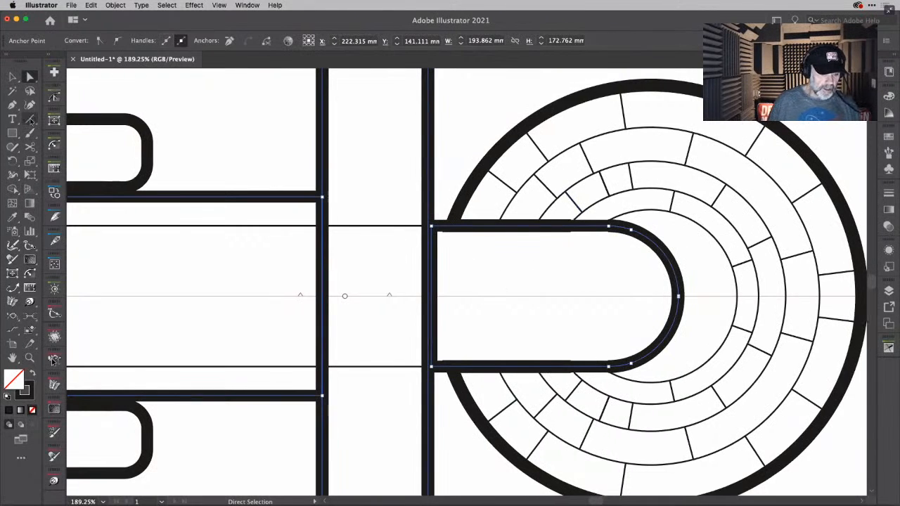
key("backslash")
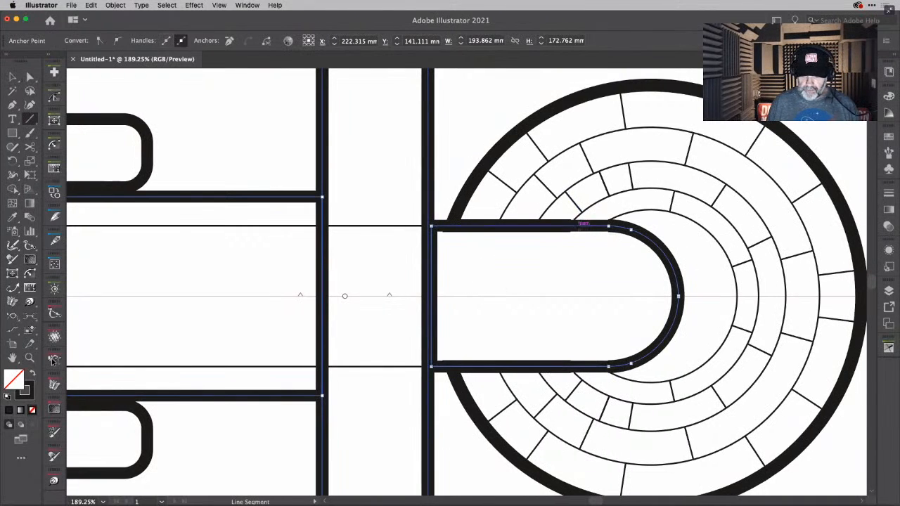
left_click_drag(562, 226, 563, 366)
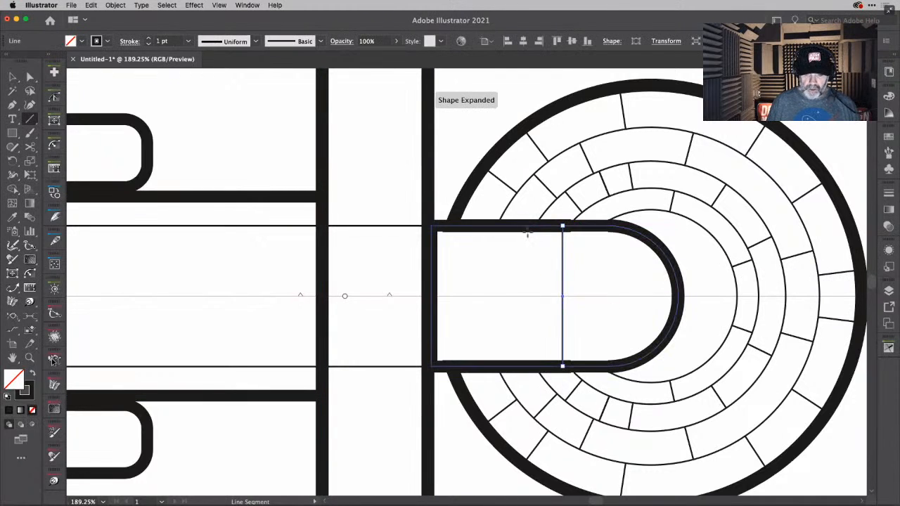
left_click_drag(528, 226, 528, 318)
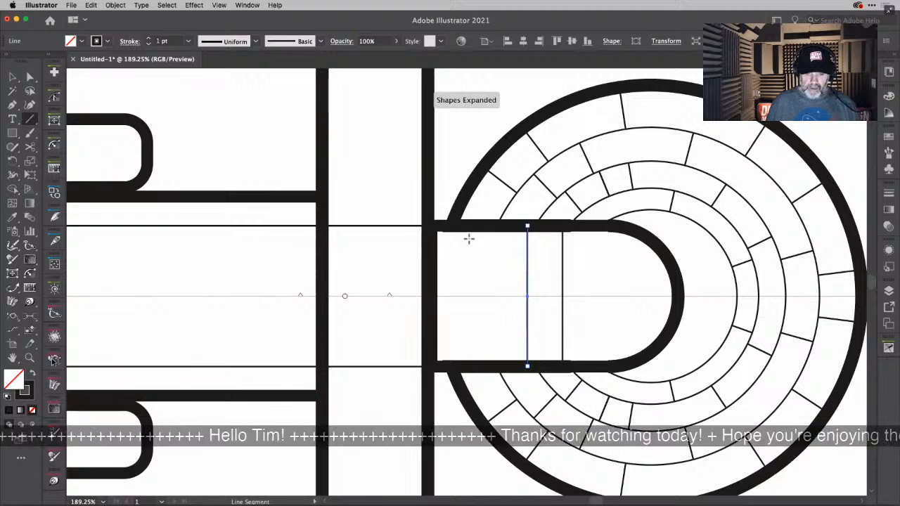
left_click_drag(474, 226, 473, 366)
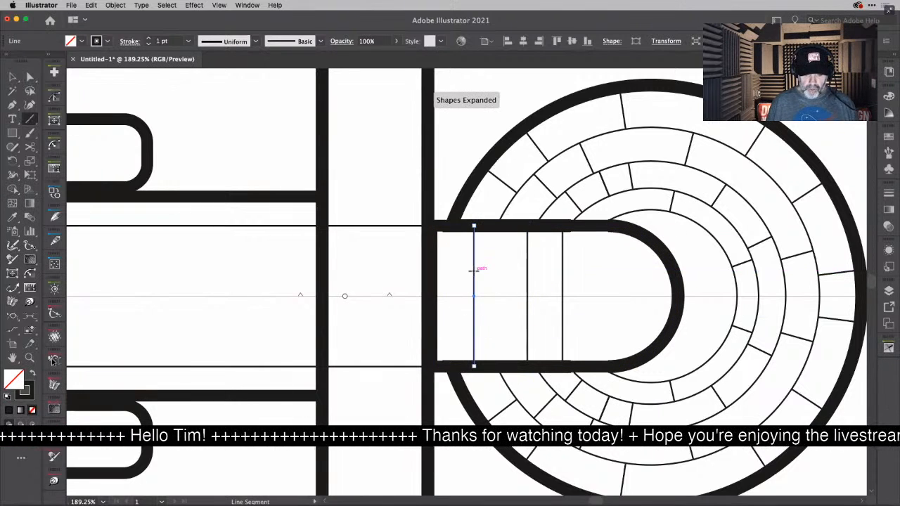
left_click_drag(476, 271, 529, 271)
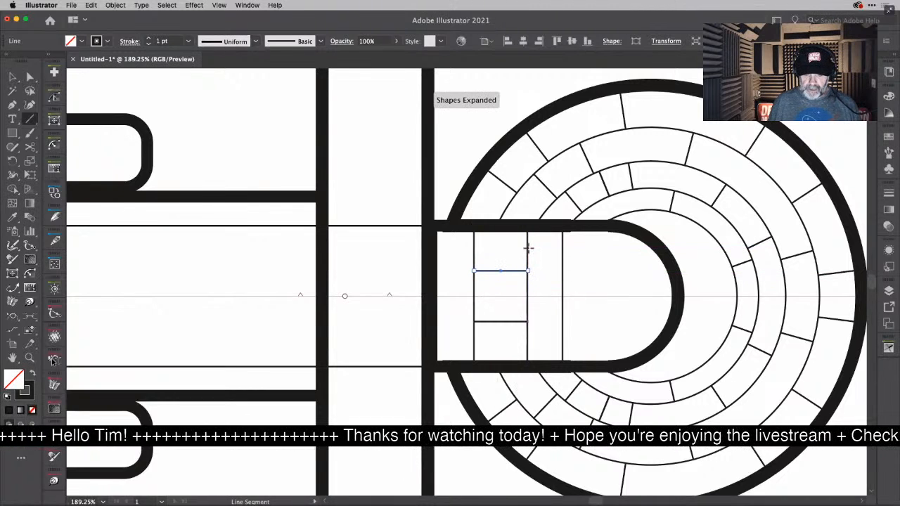
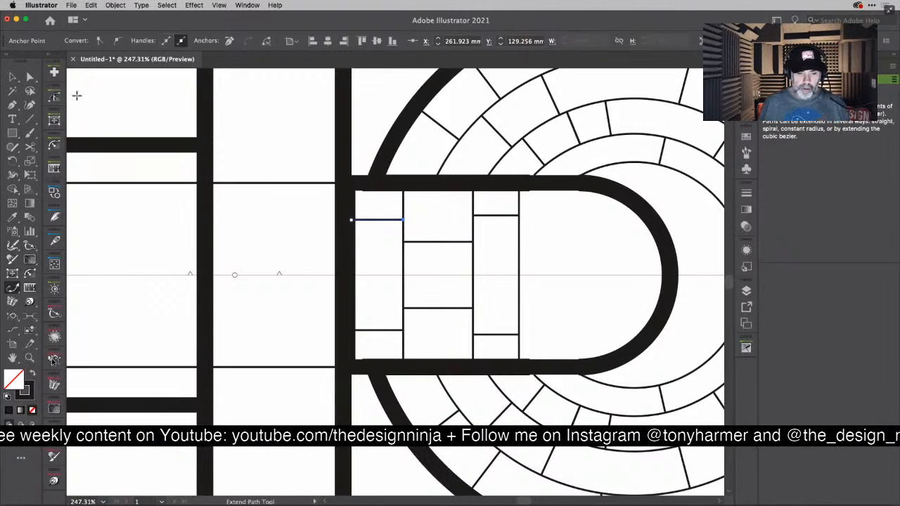
- Try moving the thick rounded-end outline off the central body, and undo the move
left_click(15, 76)
left_click(169, 87)
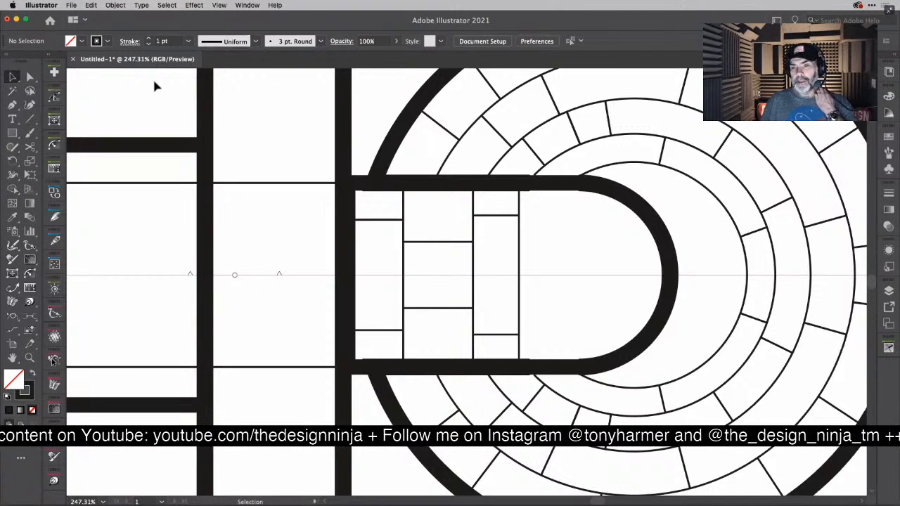
left_click(527, 192)
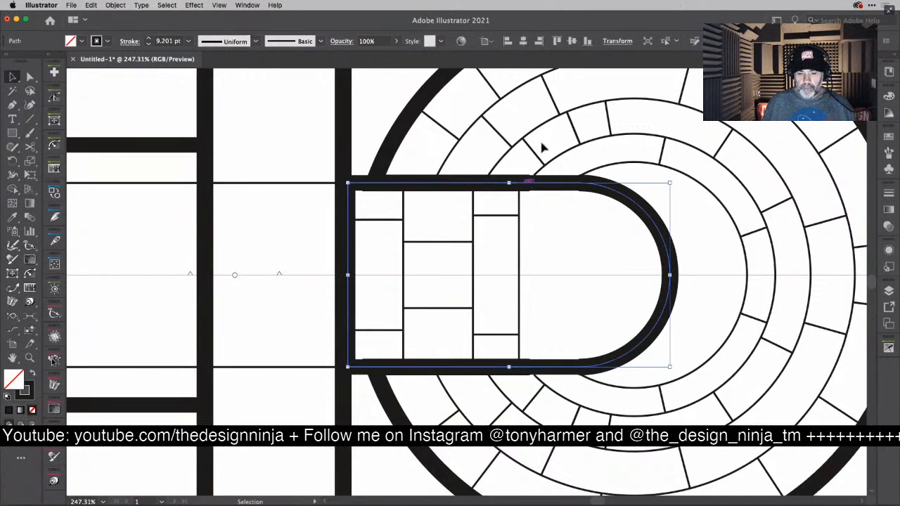
left_click_drag(542, 143, 565, 117)
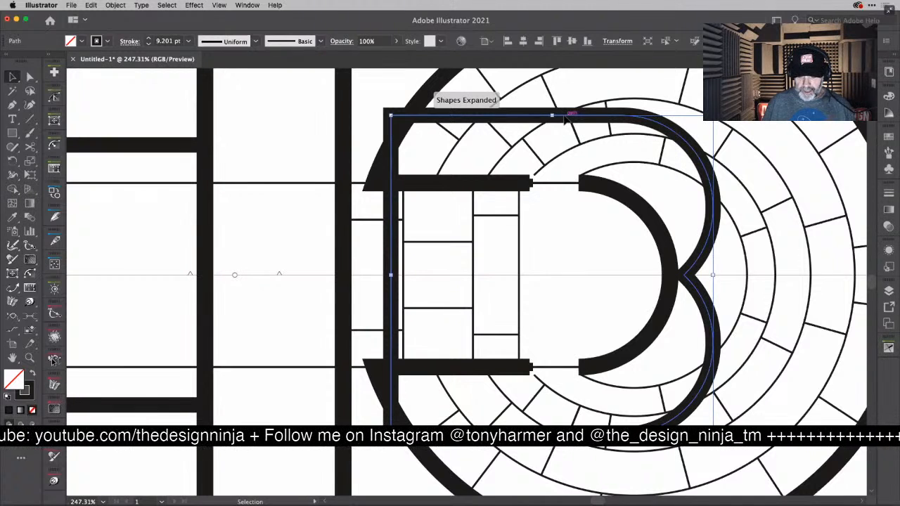
key("super+z")
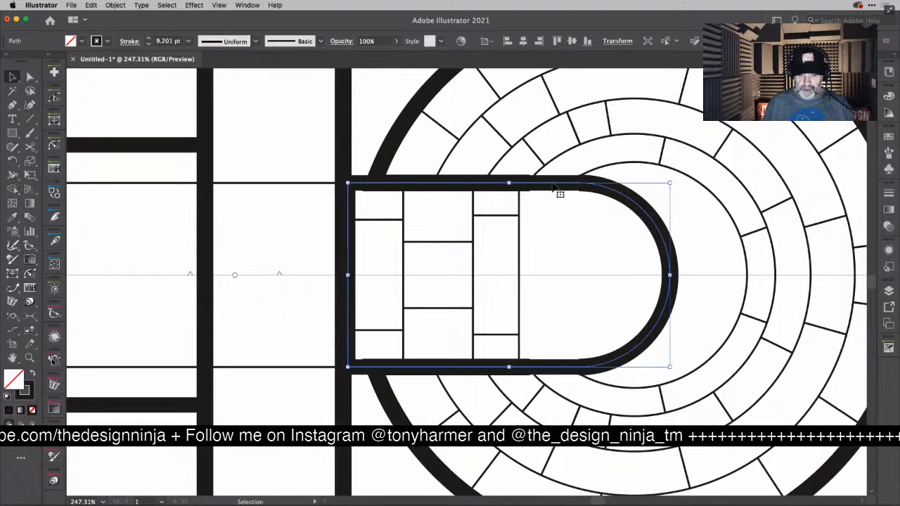
- Add a 1 pt arc inside the body's rounded end, and cut the body's thick rounded-end outline to the clipboard
key("a")
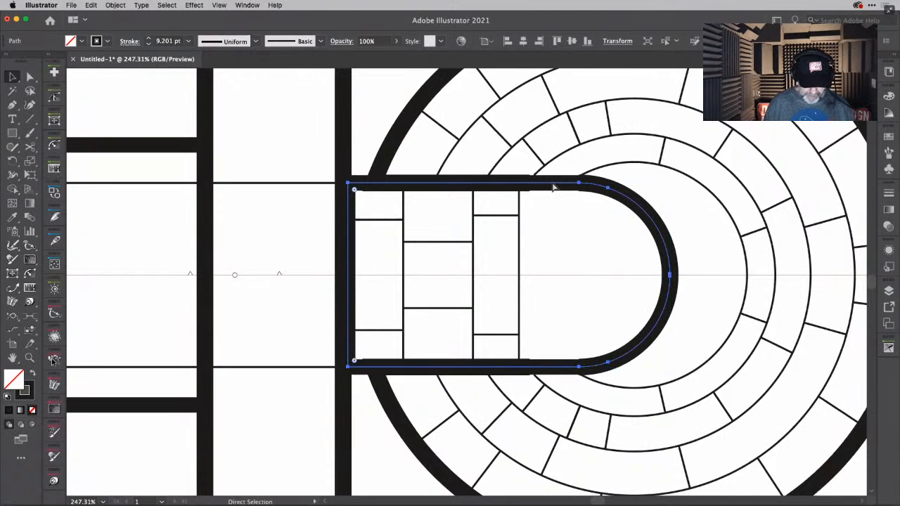
key("super+z")
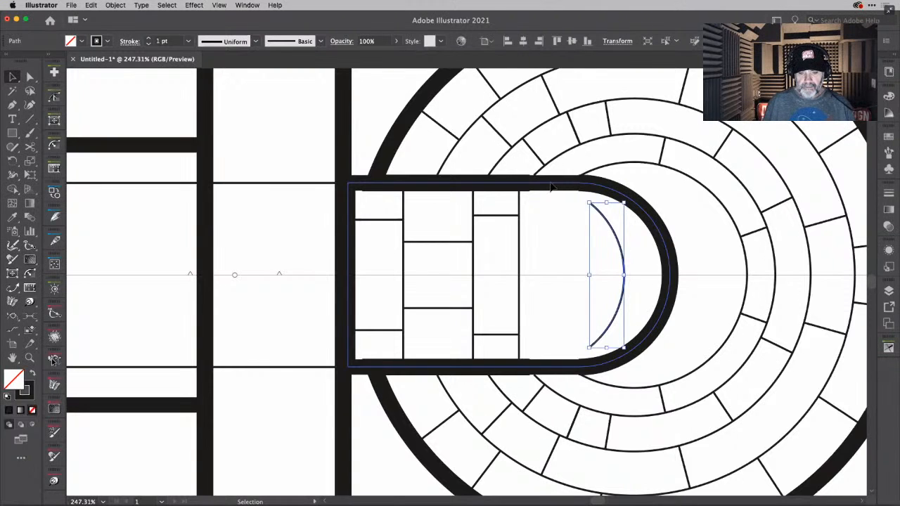
left_click(552, 186)
key("a")
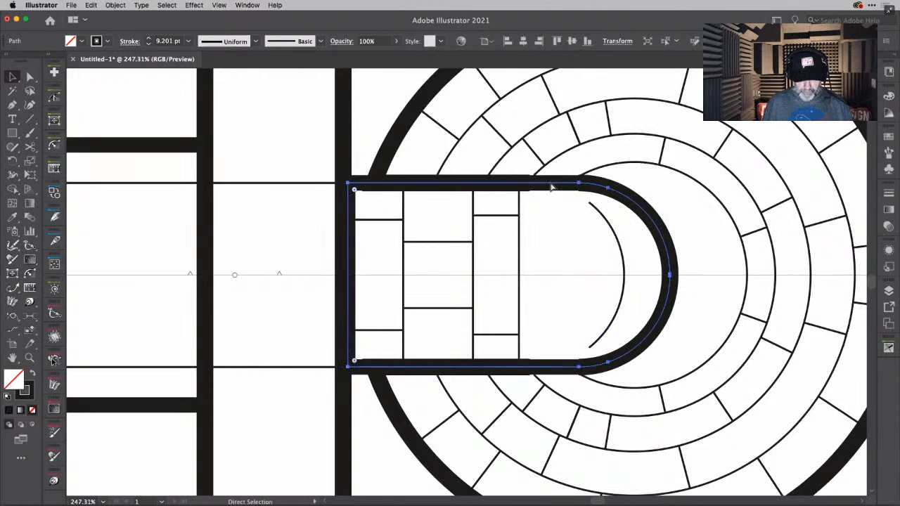
key("super+z")
key("super+z")
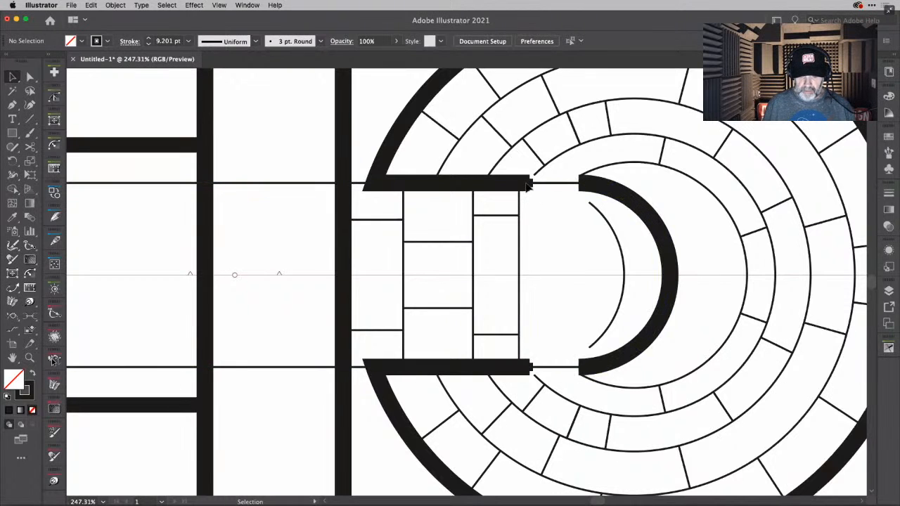
- Delete the redundant 1 pt rounded-end path and horizontal line path lying underneath the body's outline
left_click(529, 185)
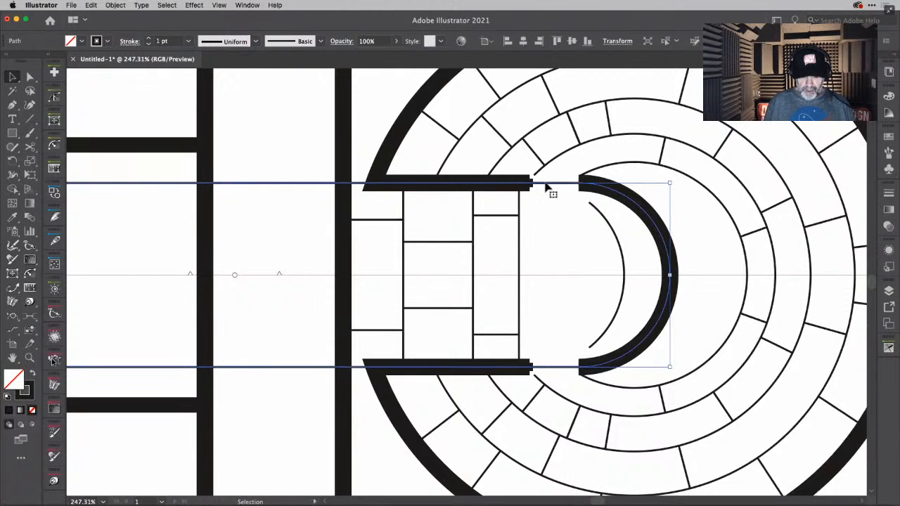
key("a")
key("super+z")
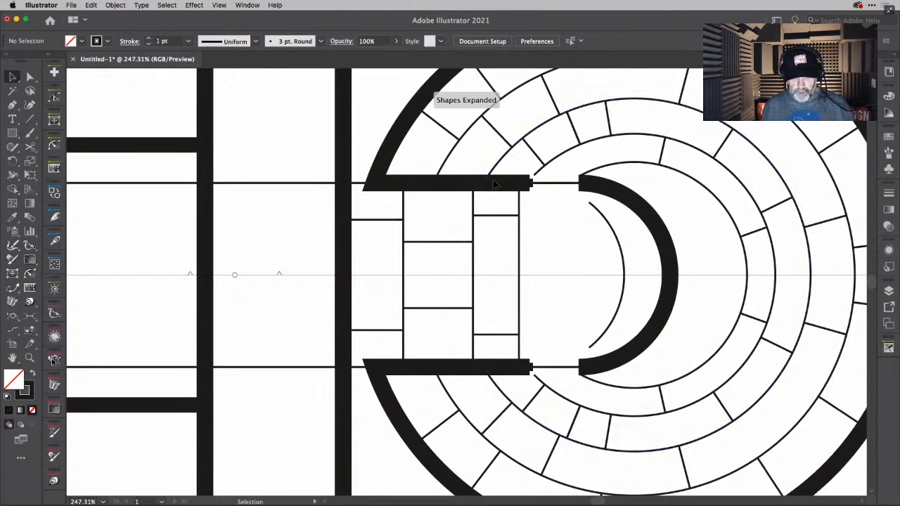
left_click(471, 185)
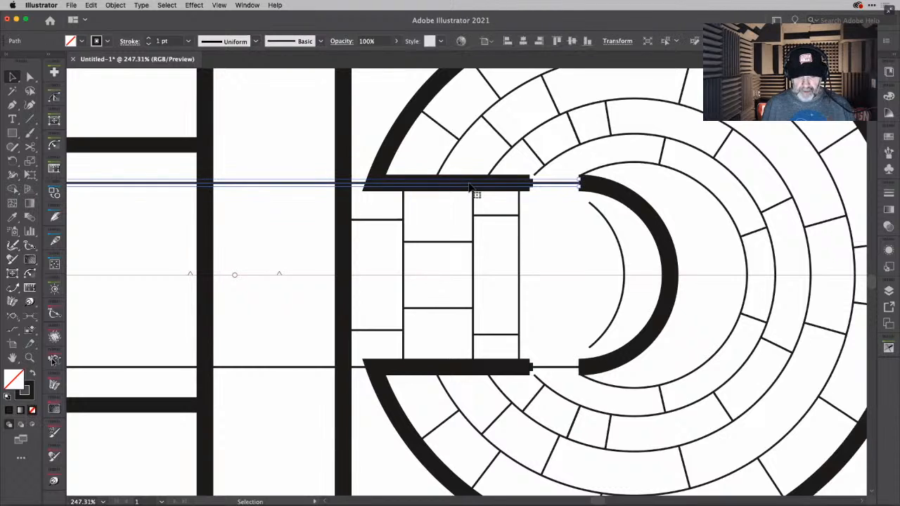
key("a")
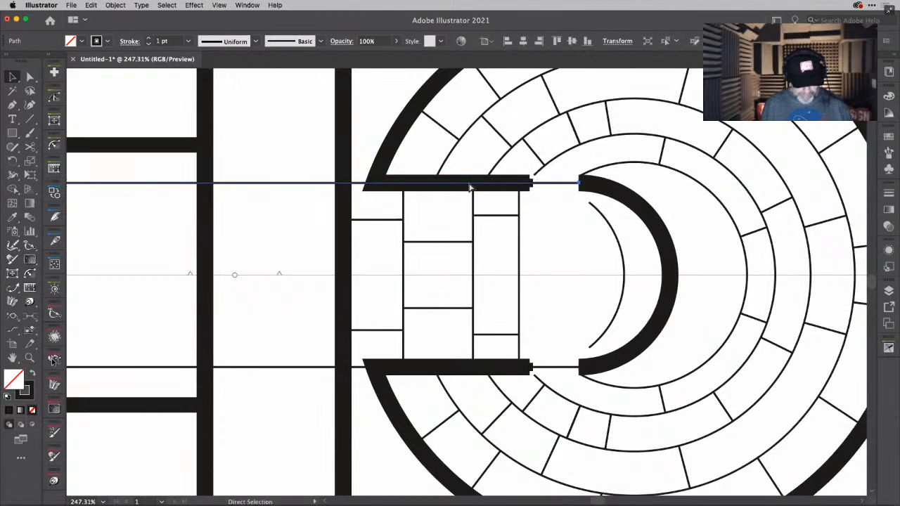
key("super+z")
- Split the third ring's path with the Scissors where it meets the body's upper edge, and remove its leftover straight segment
left_click(487, 185)
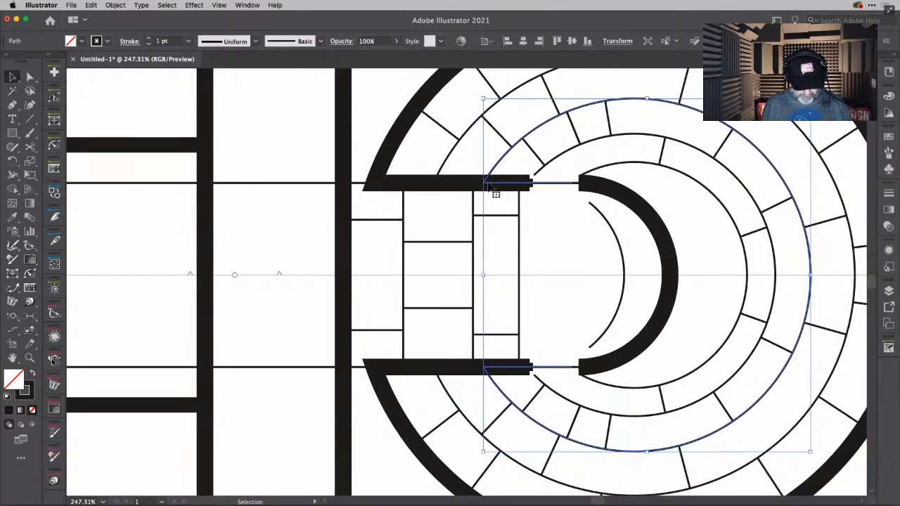
key("c")
left_click(485, 181)
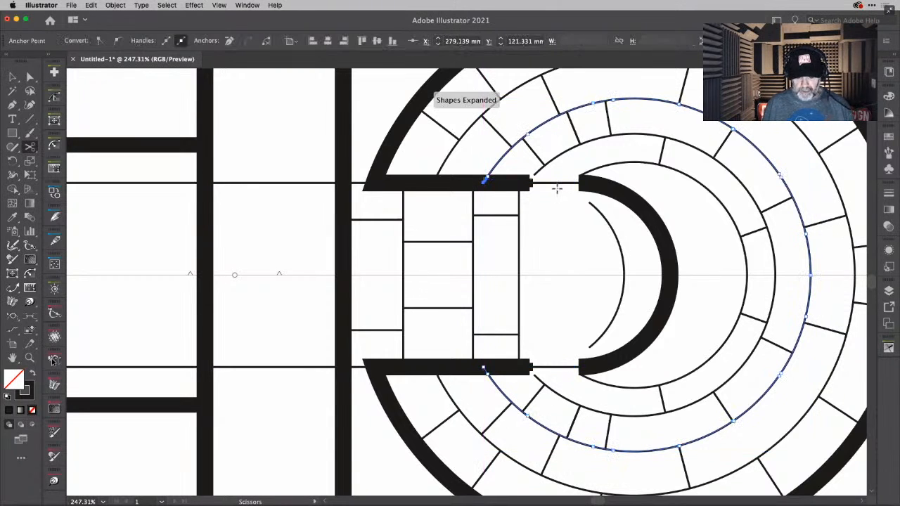
key("v")
left_click(555, 185)
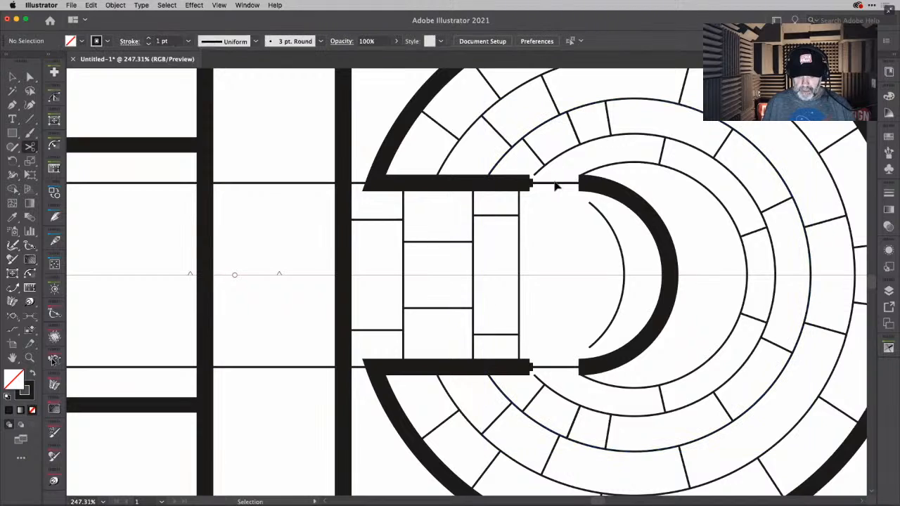
left_click(539, 184)
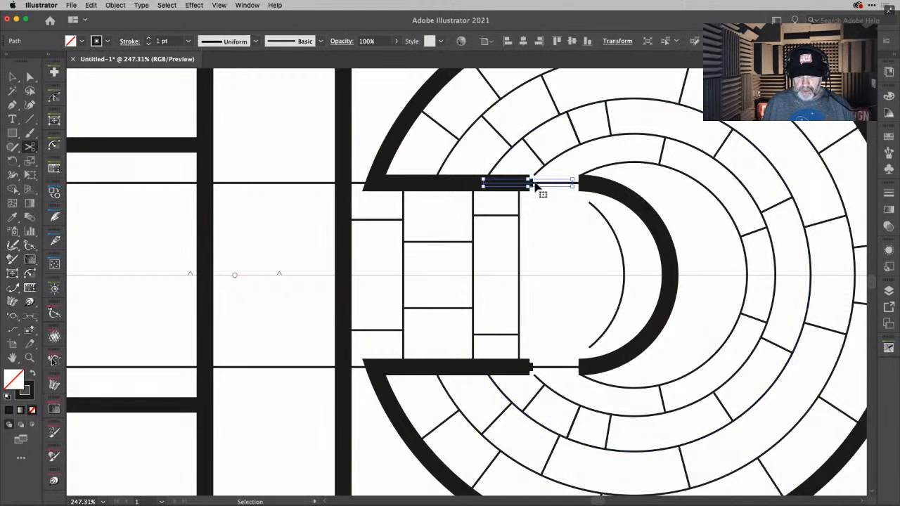
key("c")
- Delete the straight extensions of the second ring's path along the body's edges, leaving only its curved part
left_click(534, 182)
left_click(554, 185)
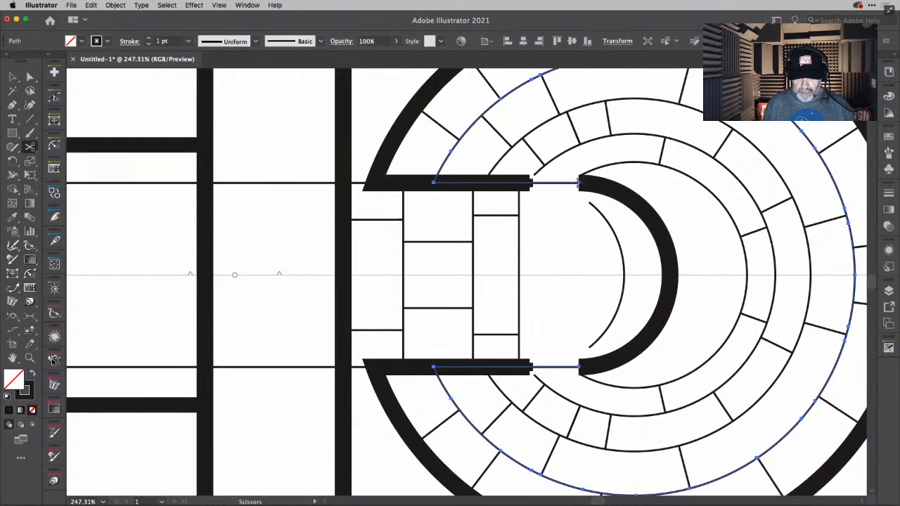
key("a")
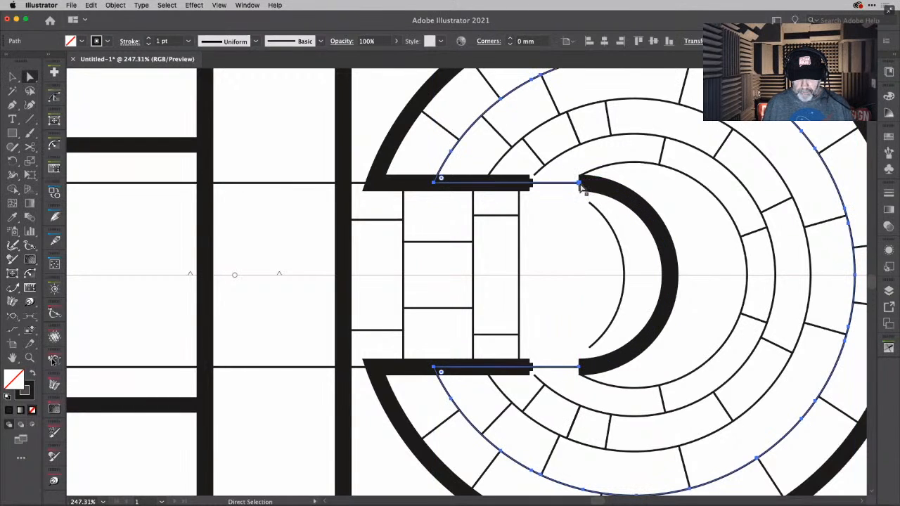
key("Delete")
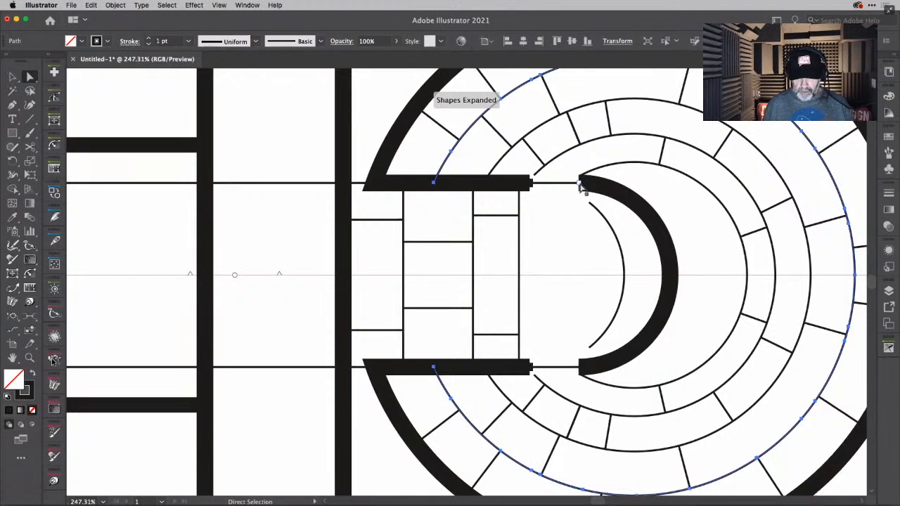
- Delete the tiny stray path fragment just below the body's upper edge, near the start of the rounded end
left_click(581, 187)
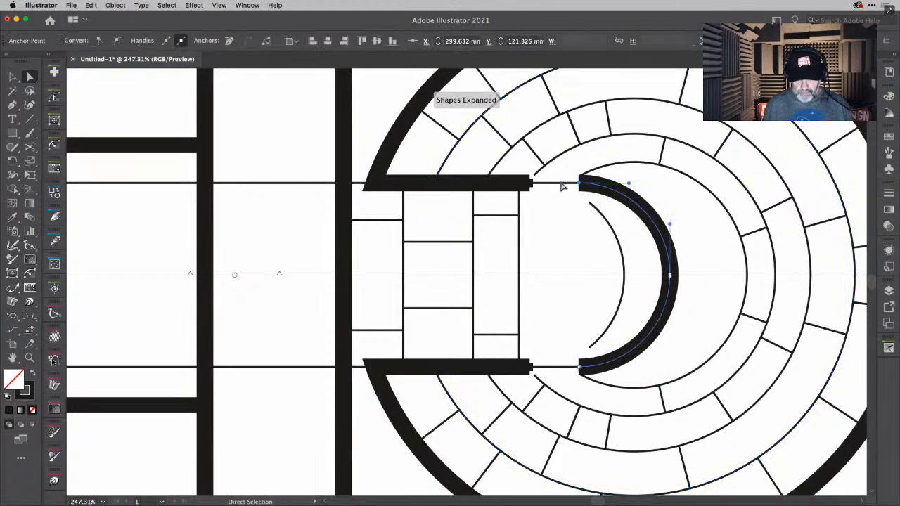
right_click(561, 184)
left_click(555, 187)
left_click(554, 188)
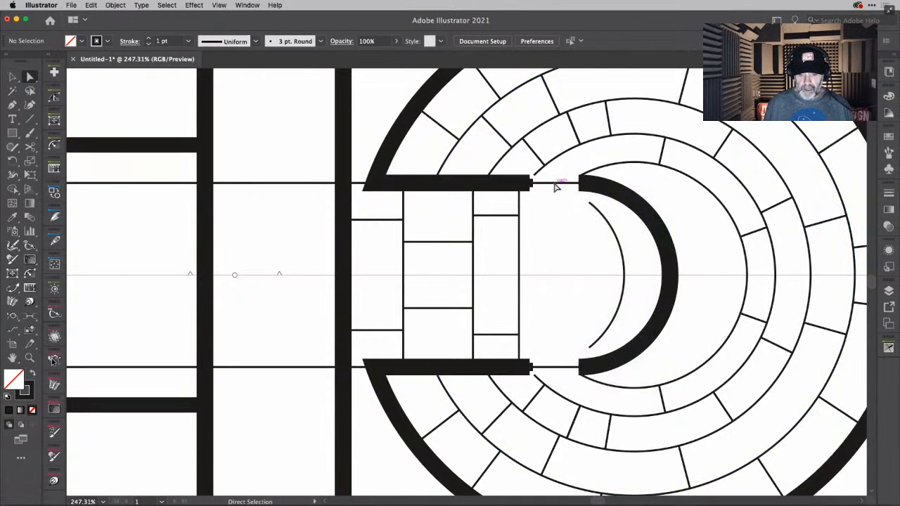
left_click_drag(559, 170, 566, 197)
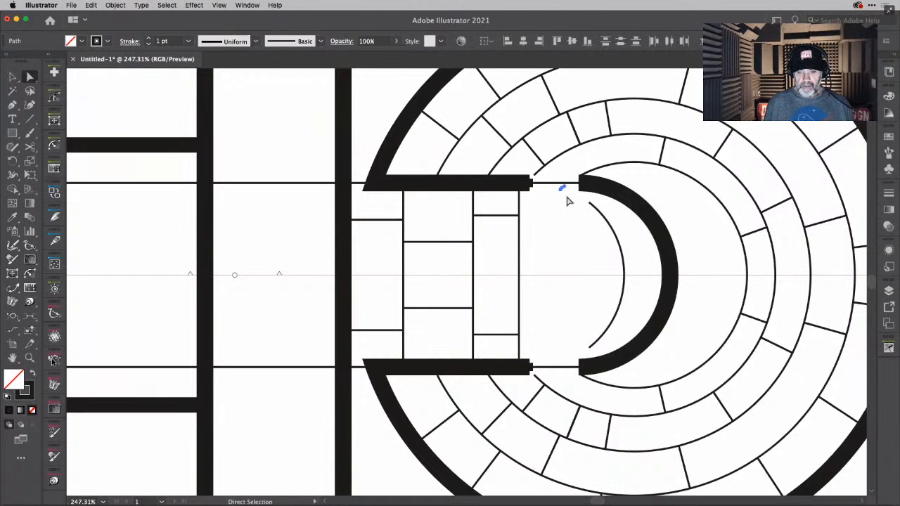
key("BackSpace")
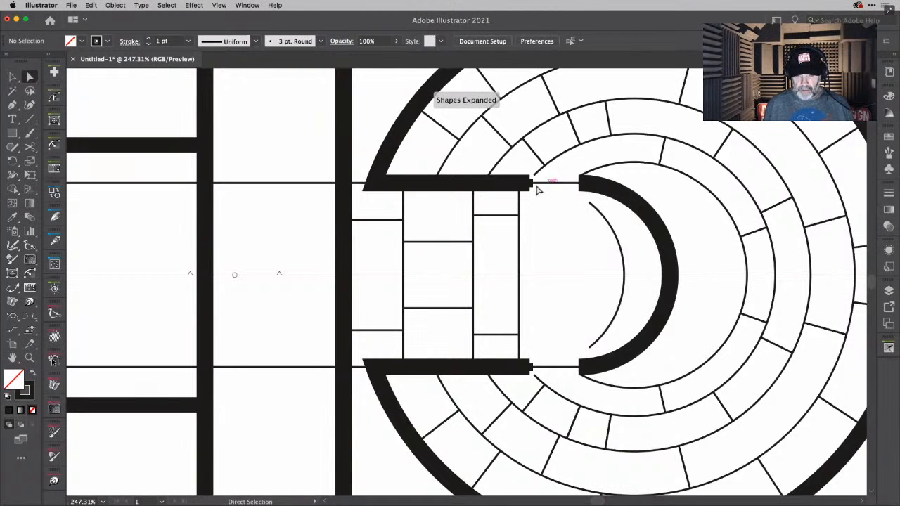
- Shorten the overlapping thick outer ring paths with the Extend Path Tool to end where the ring meets the body
left_click(531, 185)
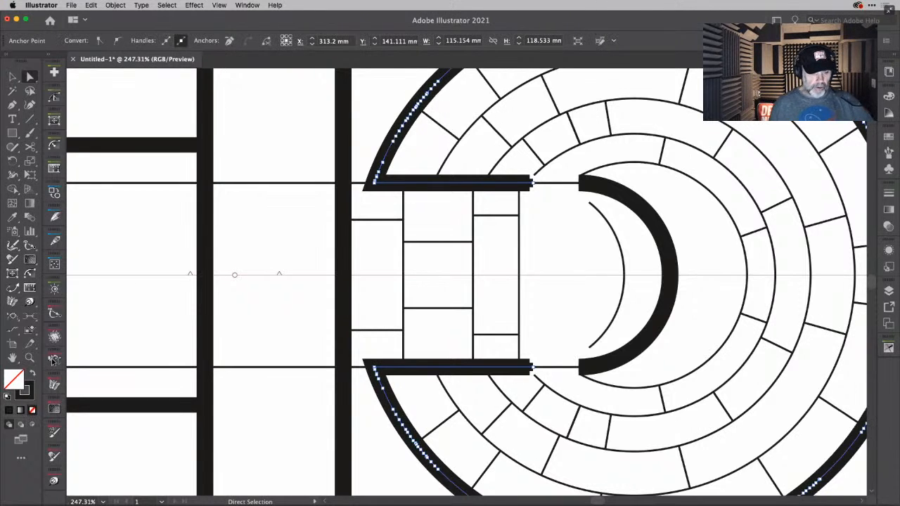
left_click(12, 289)
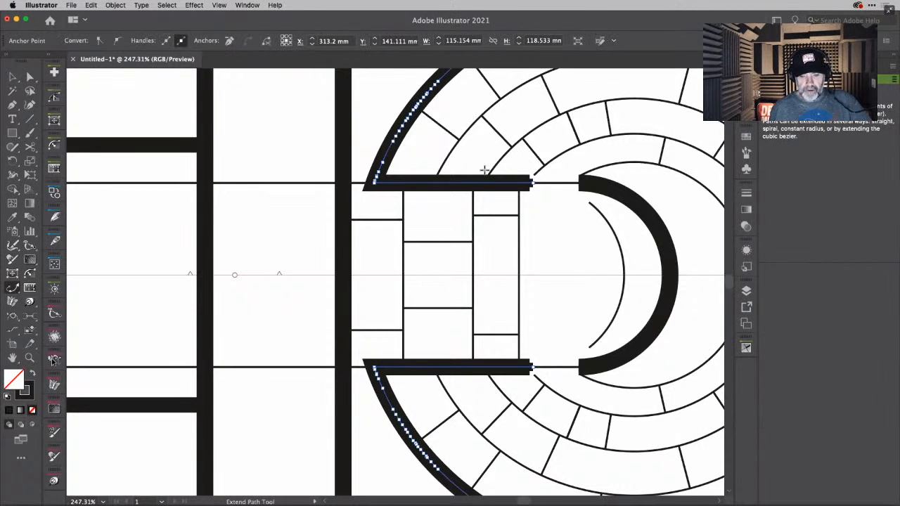
left_click_drag(532, 185, 373, 184)
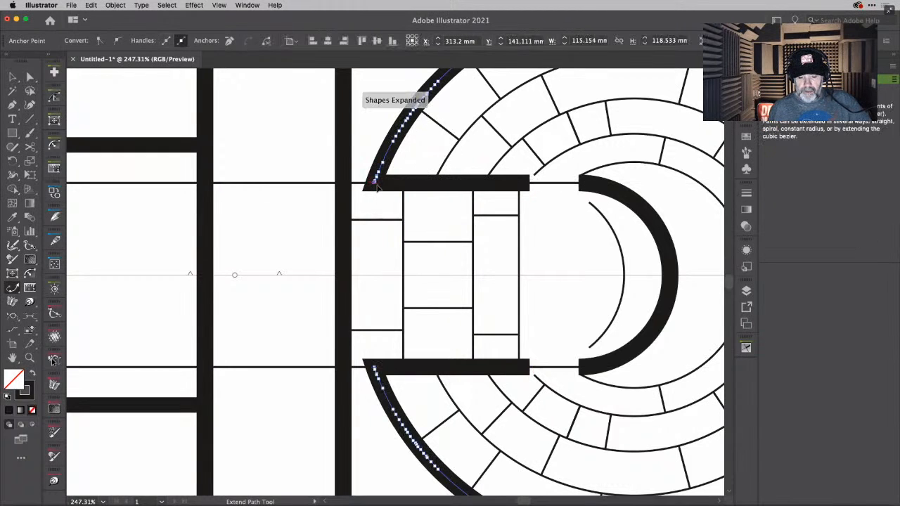
left_click_drag(531, 183, 373, 183)
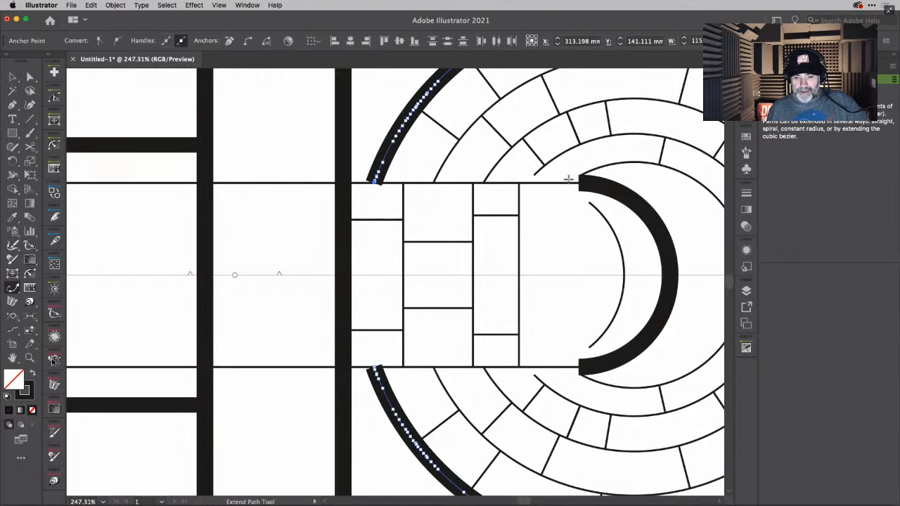
- Trim back the leftover thick arcs at the body's rounded end with the Extend Path Tool, and delete what remains of them
mouse_move(583, 183)
left_mouse_down()
mouse_move(710, 261)
mouse_move(709, 279)
left_mouse_up()
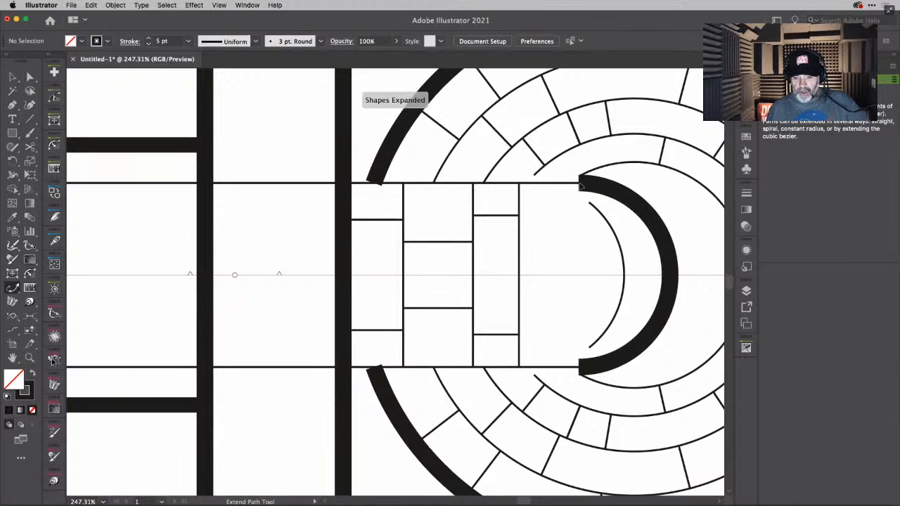
left_click_drag(583, 185, 682, 289)
left_click_drag(581, 185, 629, 209)
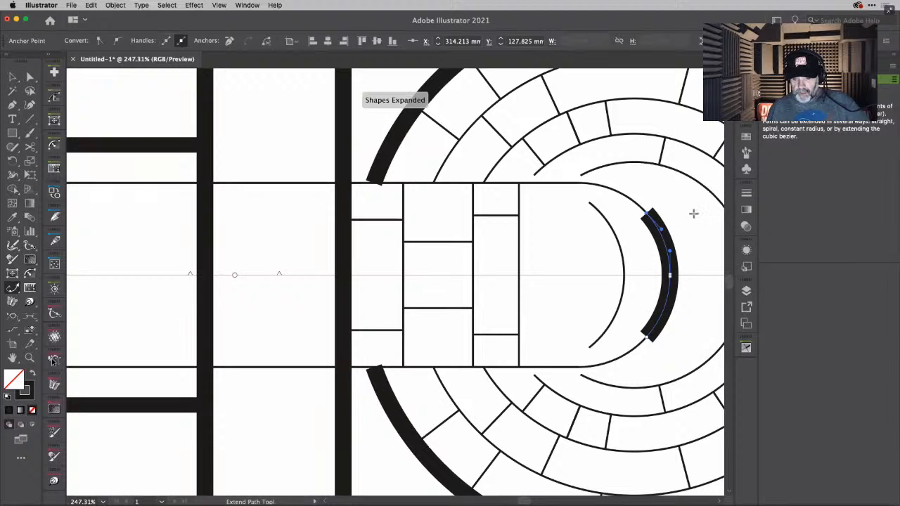
key("Delete")
key("Delete")
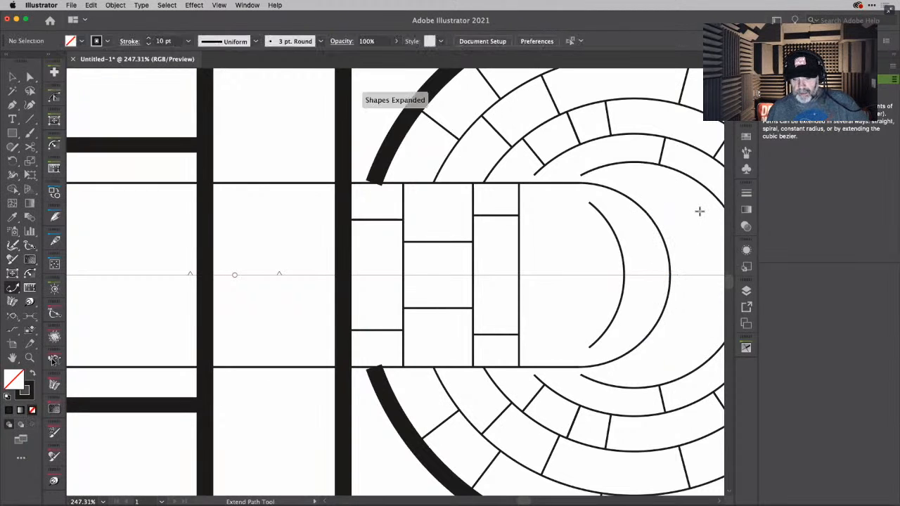
- Paste the cut 9.201 pt rounded-end outline in front at its original position on the body, and deselect it
left_click(571, 181)
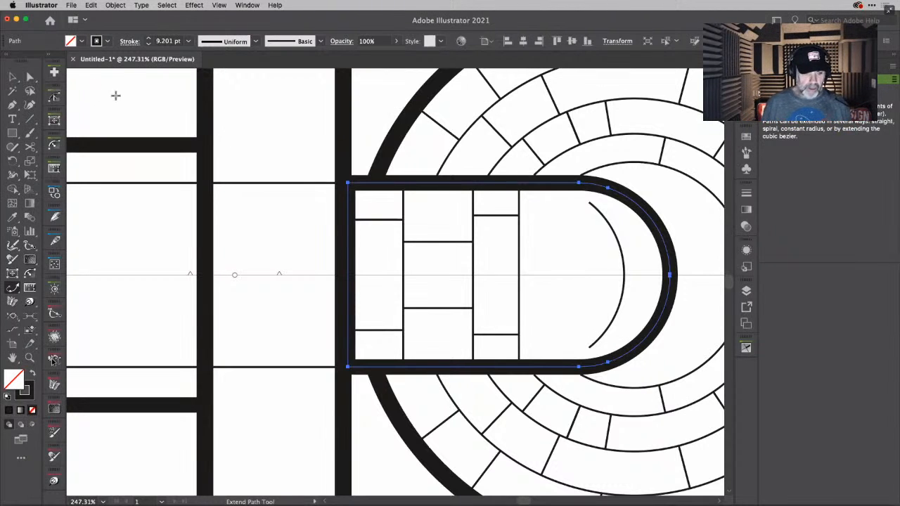
left_click(12, 76)
left_click(370, 90)
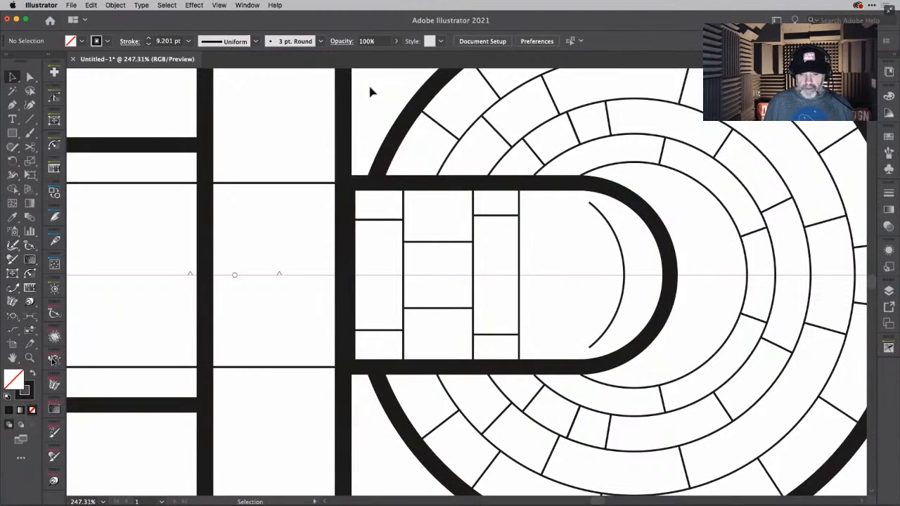
- Try to widen the middle of the thin curved line inside the body's rounded end with the Width tool, then undo it
right_click(624, 263)
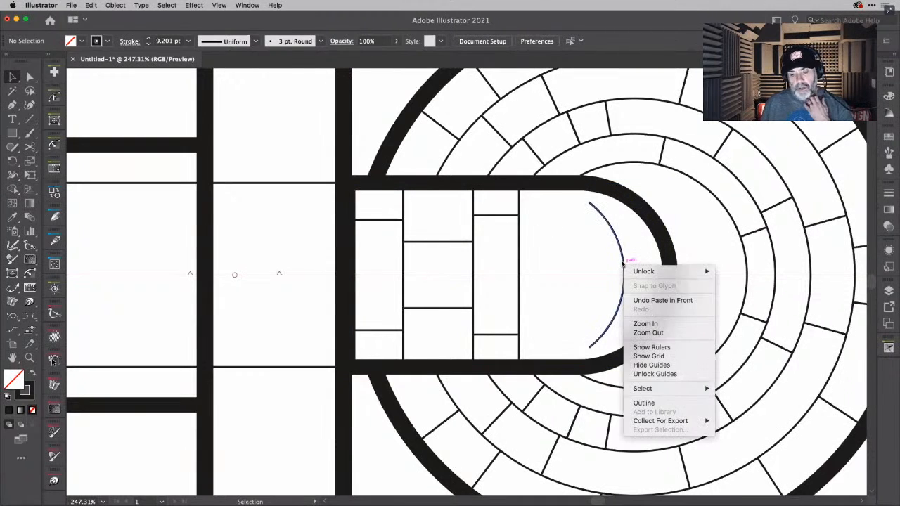
left_click(623, 262)
left_click(625, 263)
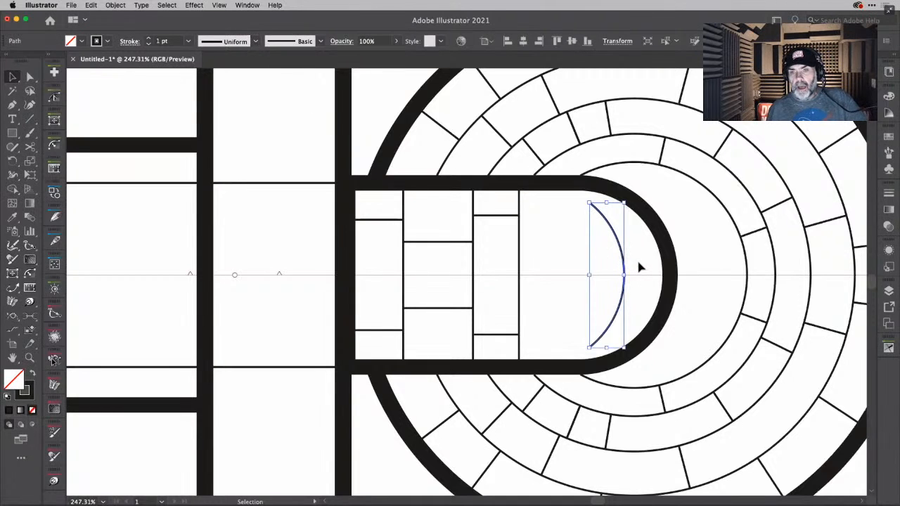
scroll(622, 251, "up", 5)
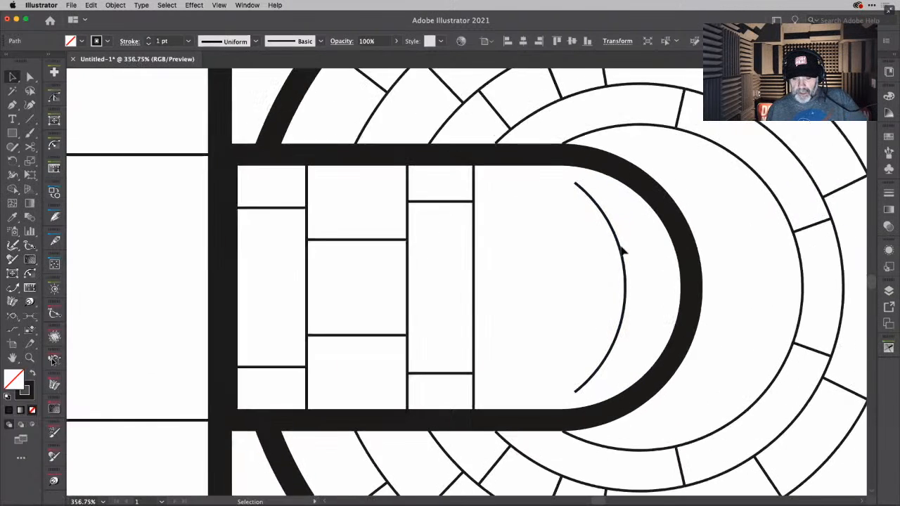
key("shift+w")
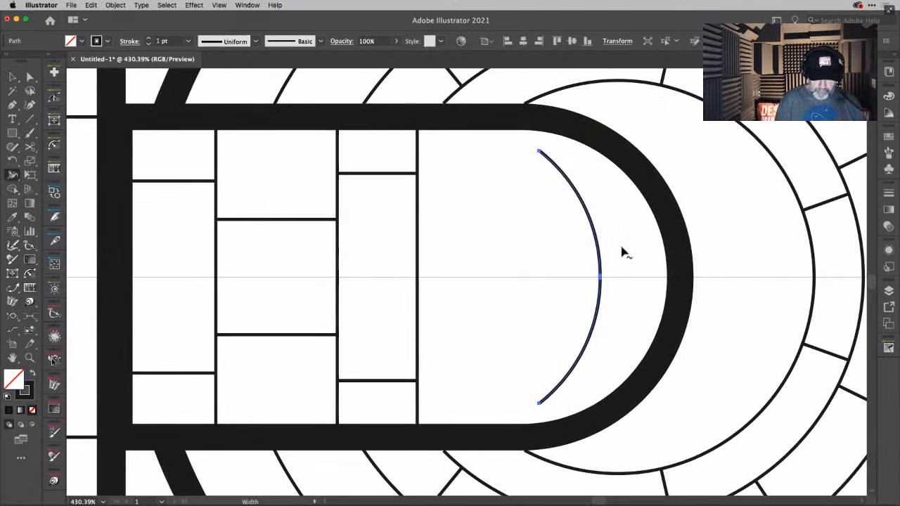
left_click_drag(601, 281, 624, 281)
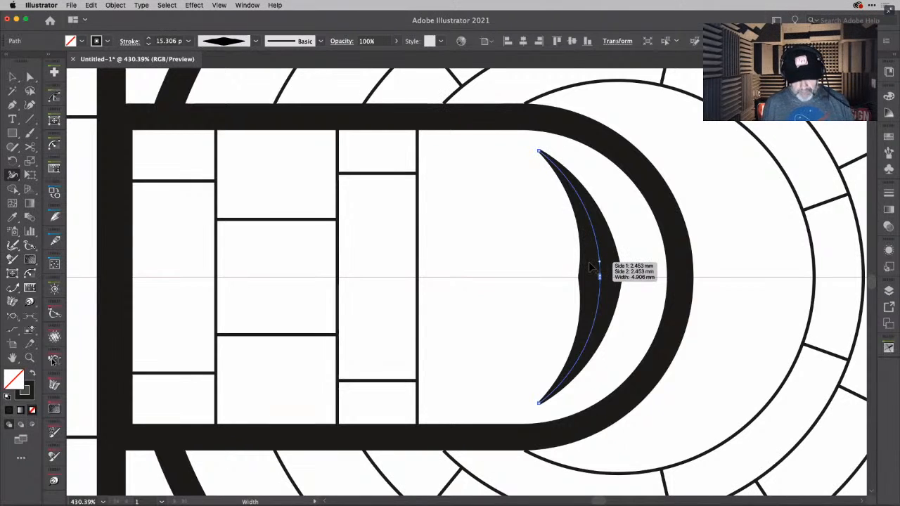
key("super")
key("super+z")
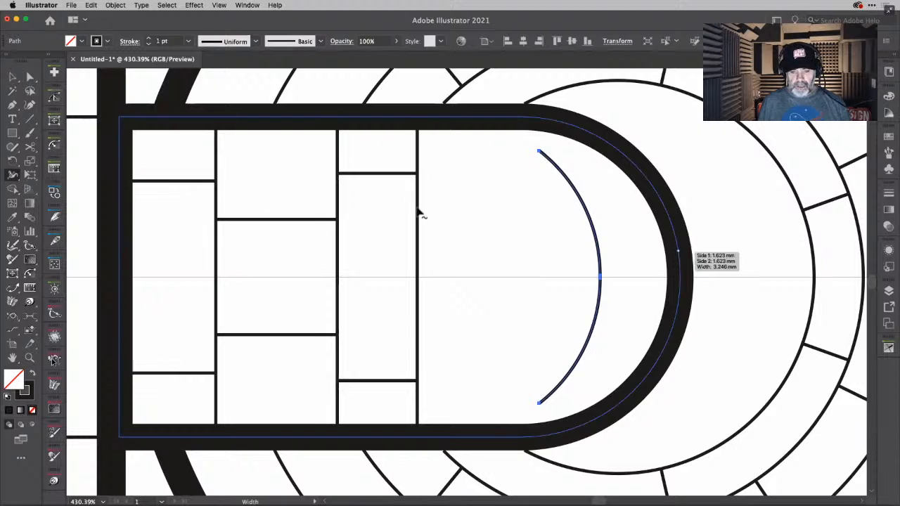
- Draw a 1 pt vertical panel line just before the body's rounded end and a mirrored cross line joining it to the previous vertical
left_click(31, 121)
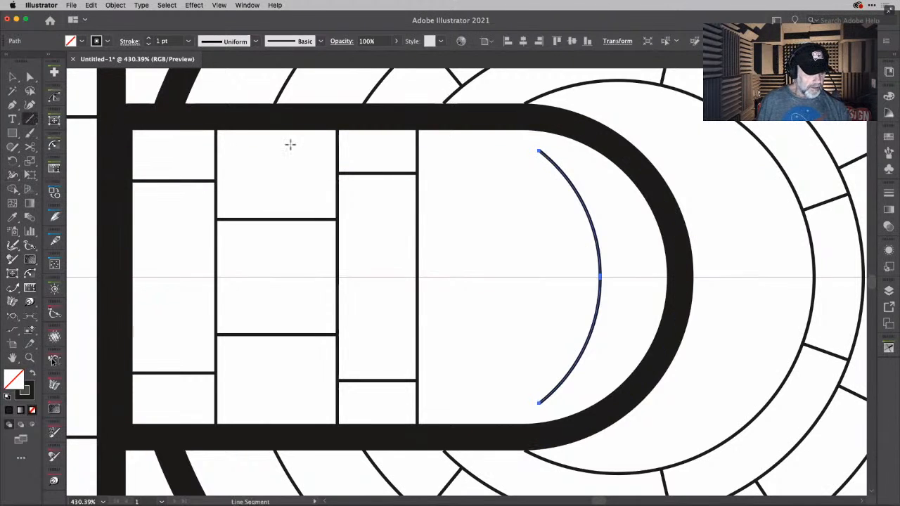
scroll(422, 141, "right", 1)
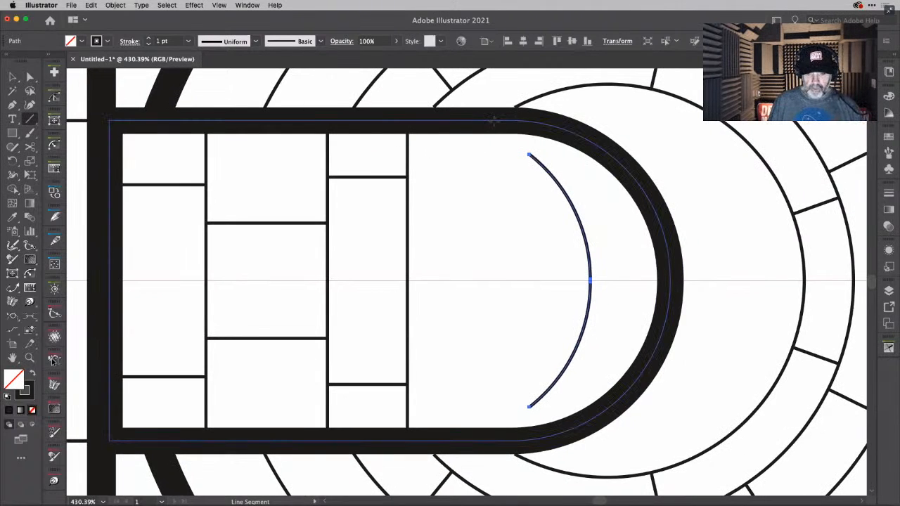
left_click_drag(495, 121, 494, 441)
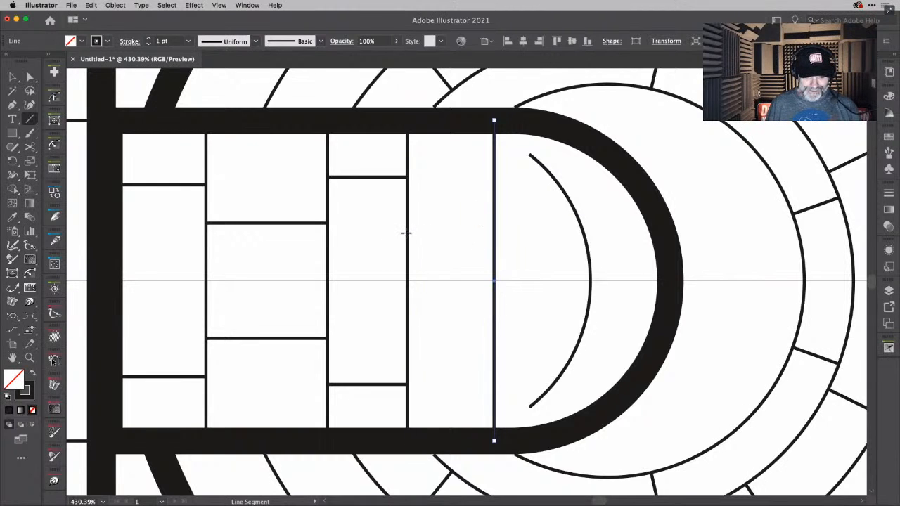
left_click_drag(408, 233, 493, 234)
scroll(500, 189, "down", 3)
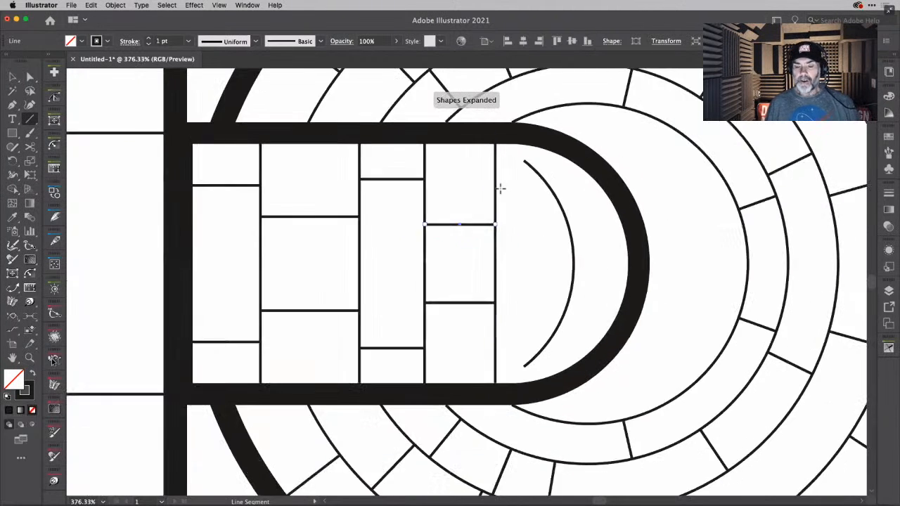
- Try to draw vertical panel lines inside the tall rounded bar beside the disc, then undo them
scroll(500, 188, "down", 3)
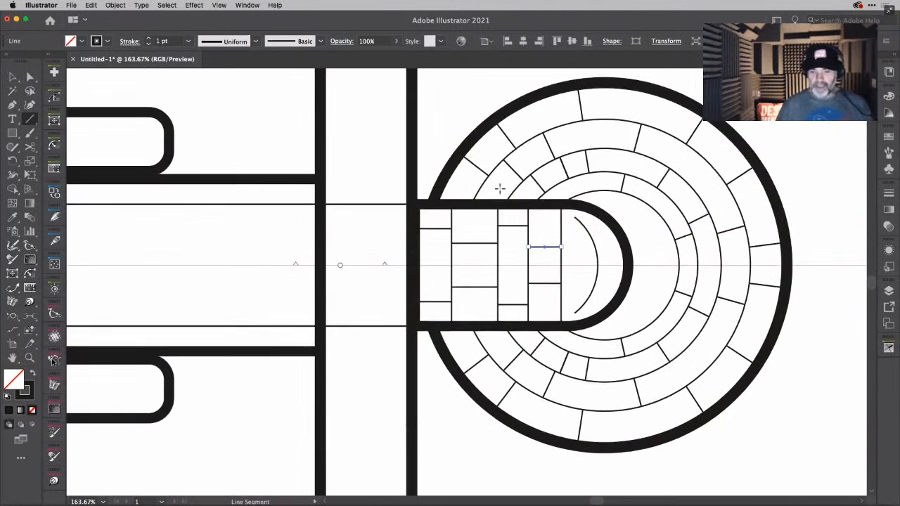
scroll(500, 189, "down", 4)
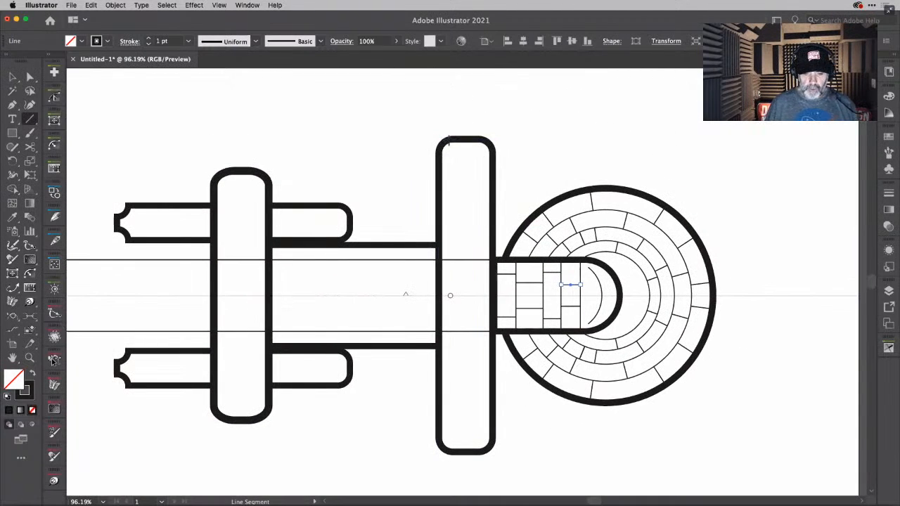
left_click_drag(450, 141, 456, 329)
mouse_move(457, 355)
left_mouse_down()
mouse_move(451, 252)
mouse_move(466, 228)
left_mouse_up()
key("super+z")
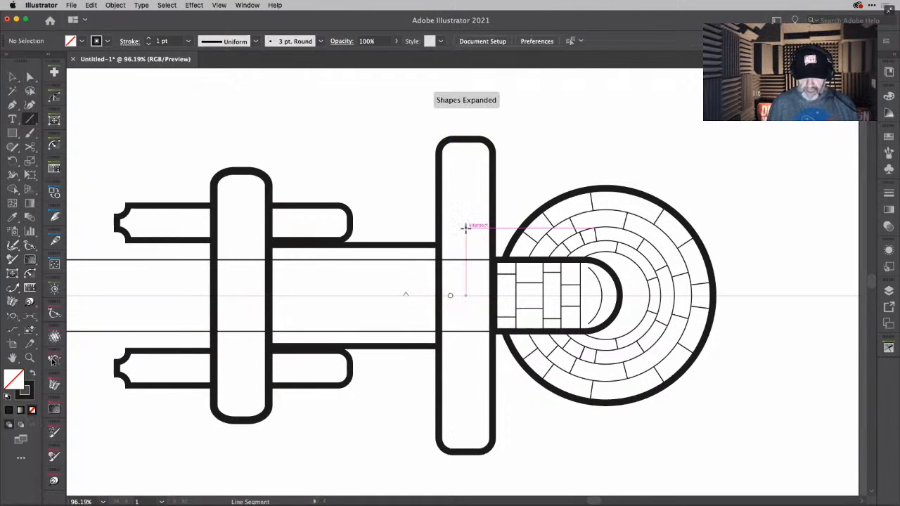
- Unlock all objects and delete the long thin 1 pt outline running along the hull and across both rounded bars
left_click(14, 79)
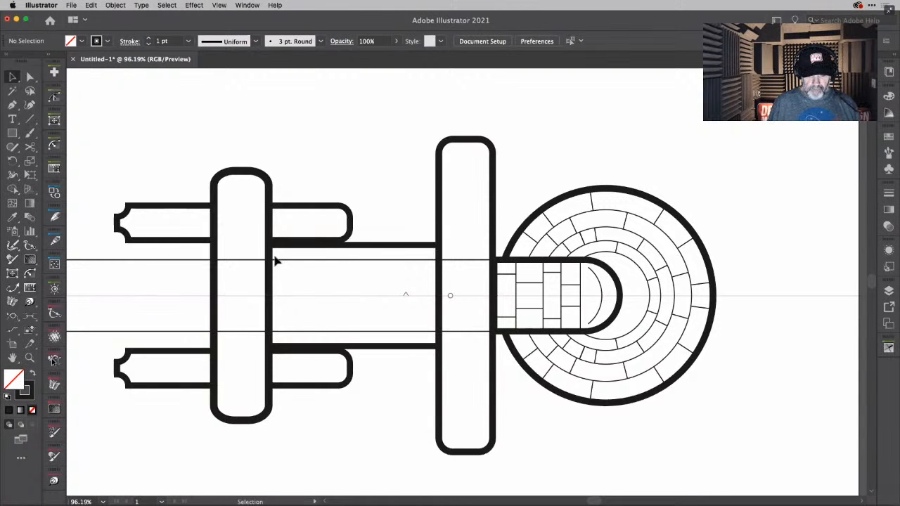
scroll(275, 260, "left", 5)
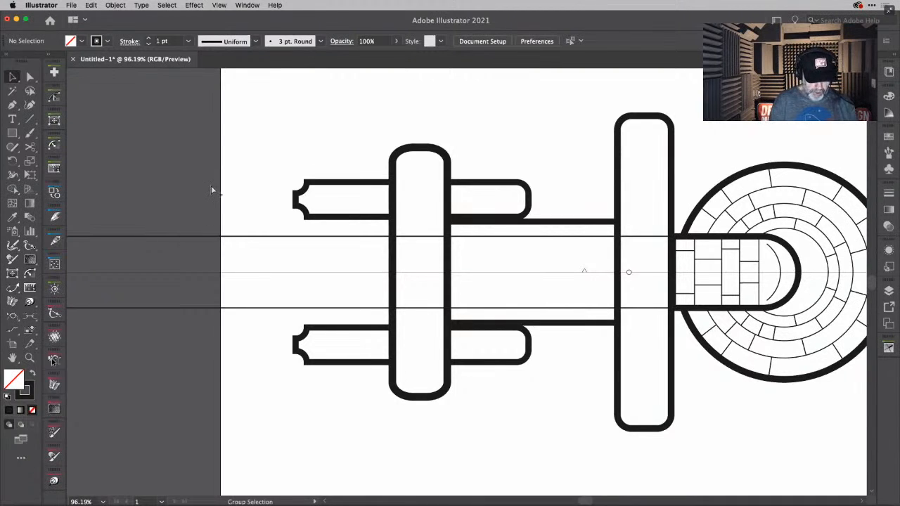
key("super+alt+2")
left_click(239, 211)
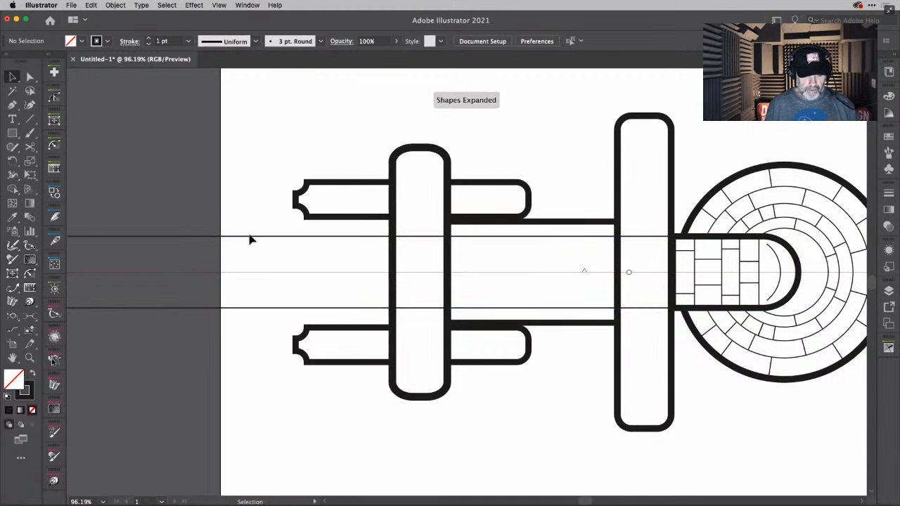
left_click(260, 256)
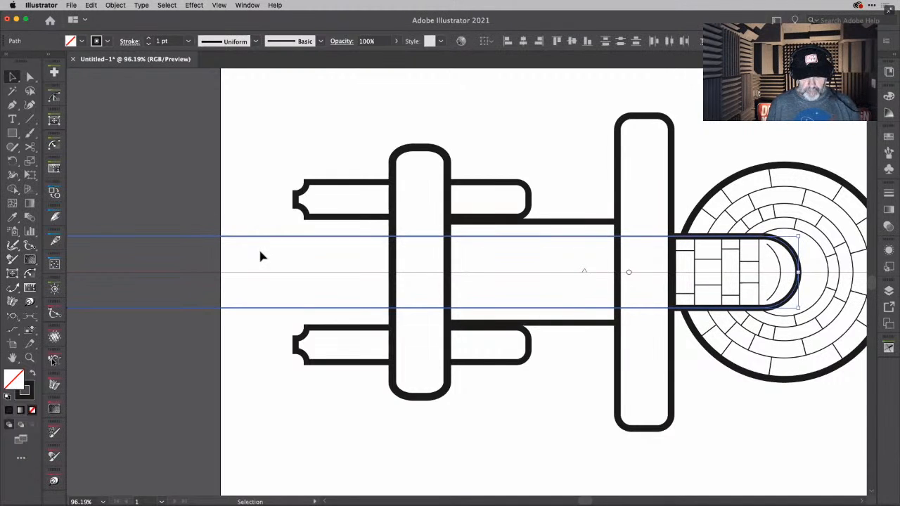
key("Delete")
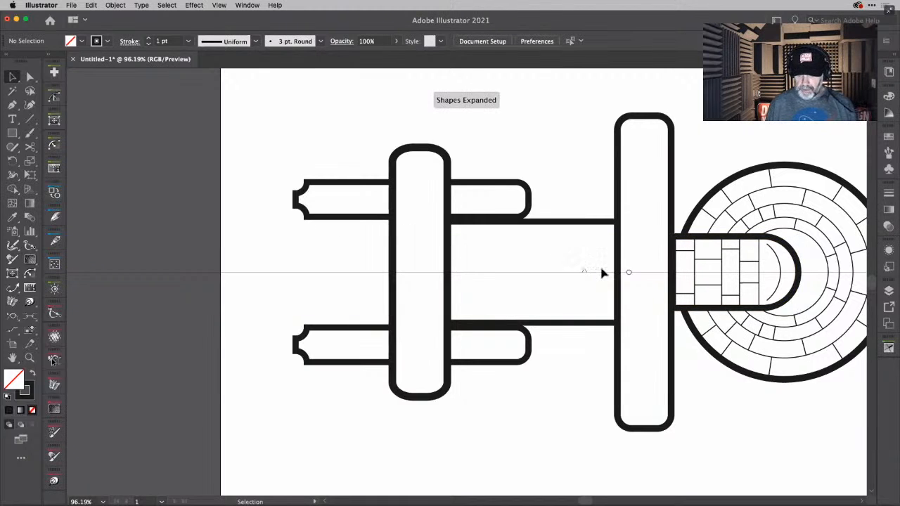
- Draw two full-height 1 pt vertical lines inside the tall rounded bar beside the disc, dividing it into three columns
scroll(645, 224, "right", 5)
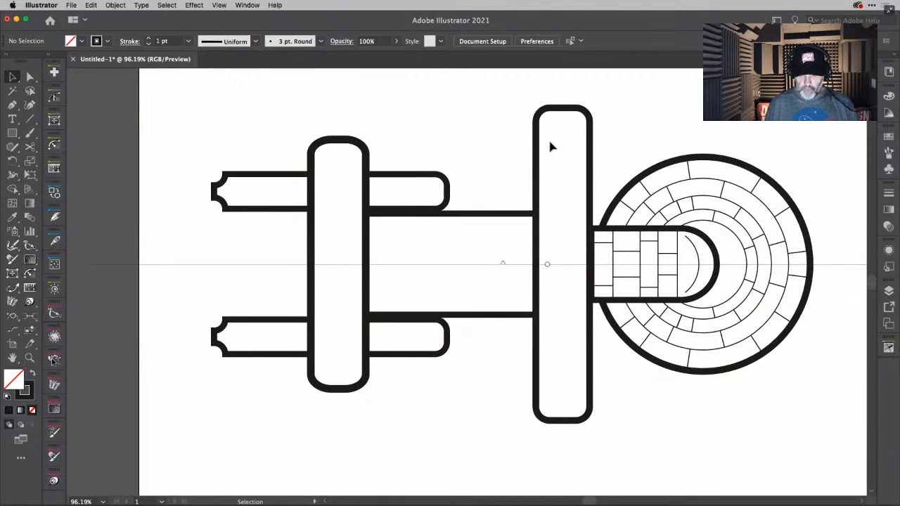
key("backslash")
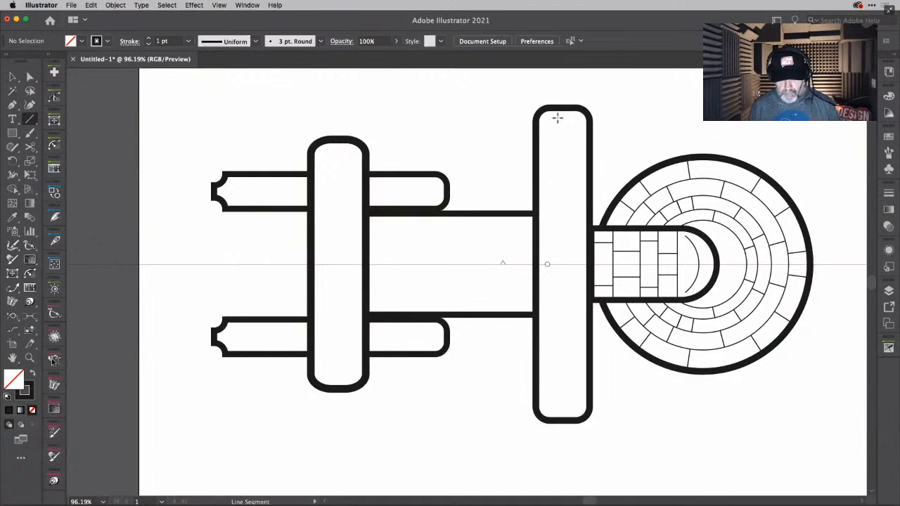
left_click_drag(549, 108, 562, 278)
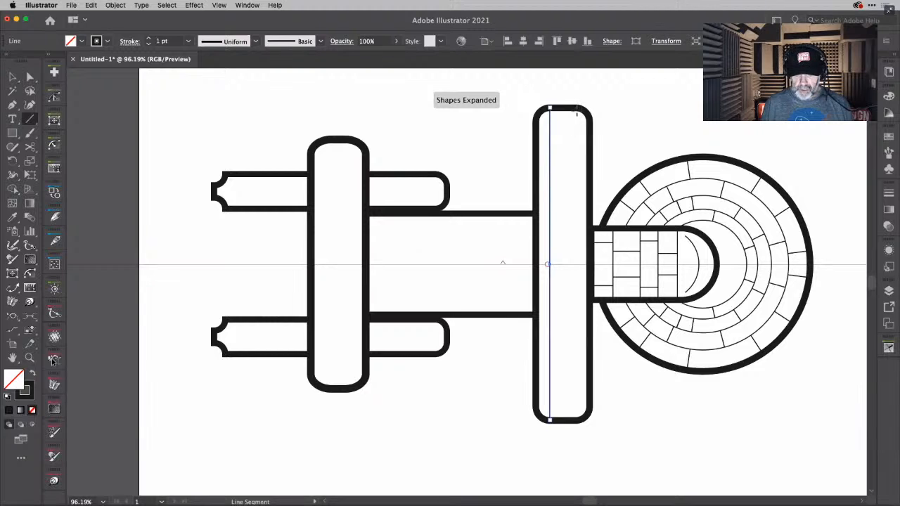
left_click_drag(576, 109, 586, 299)
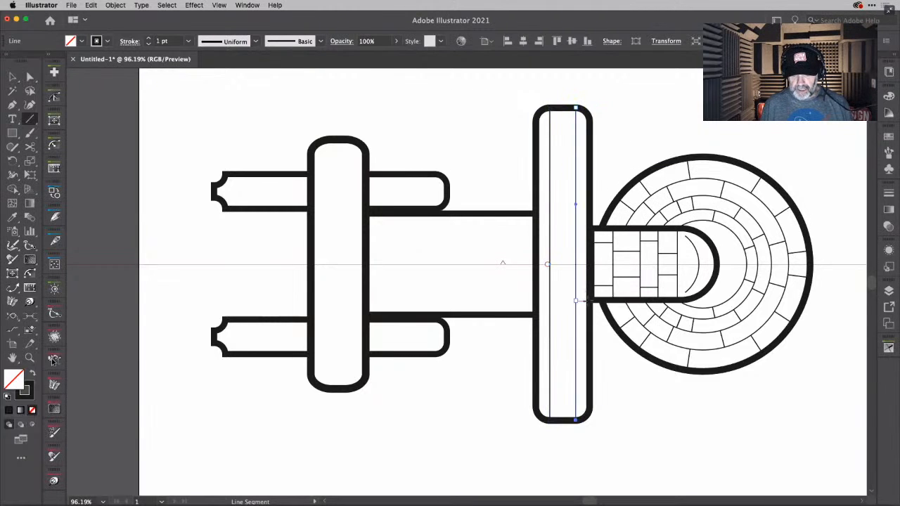
- Draw three mirrored 1 pt cross lines between the two verticals in the tall bar's centre column
left_click_drag(551, 160, 576, 161)
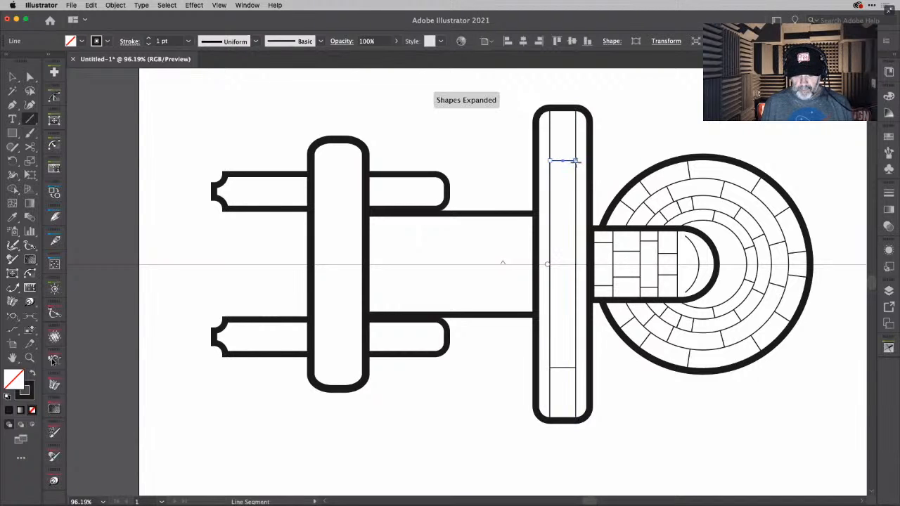
left_click_drag(550, 206, 576, 207)
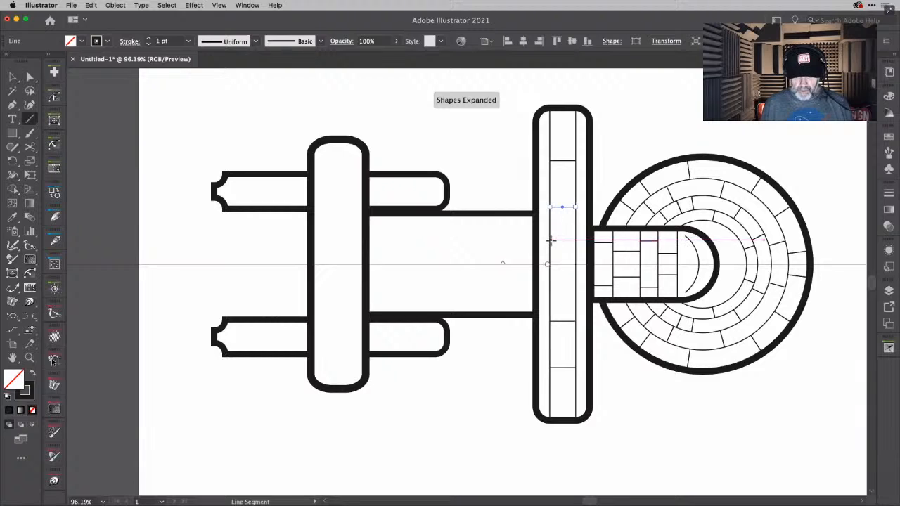
left_click_drag(550, 241, 576, 241)
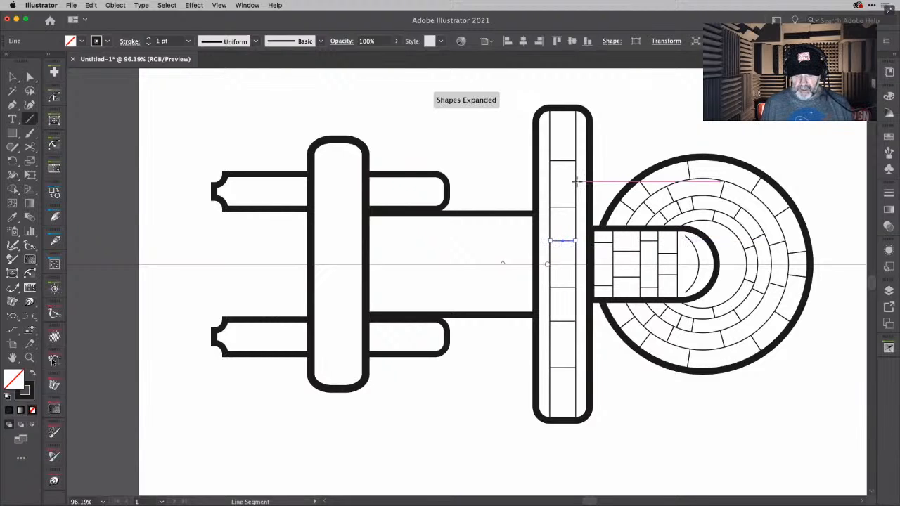
- Add two mirrored 1 pt cross lines at matching heights in each narrow outer column of the tall bar, staggered from the centre ones
left_click_drag(576, 181, 589, 181)
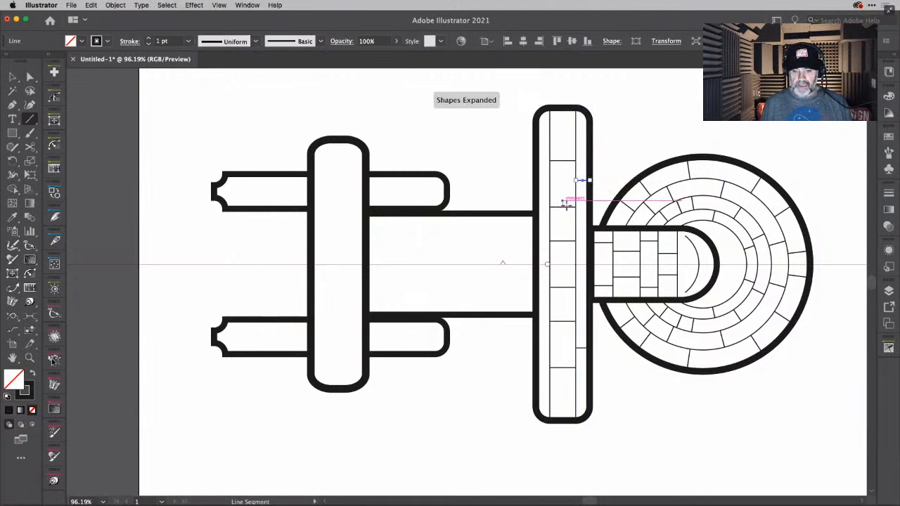
scroll(567, 204, "up", 4)
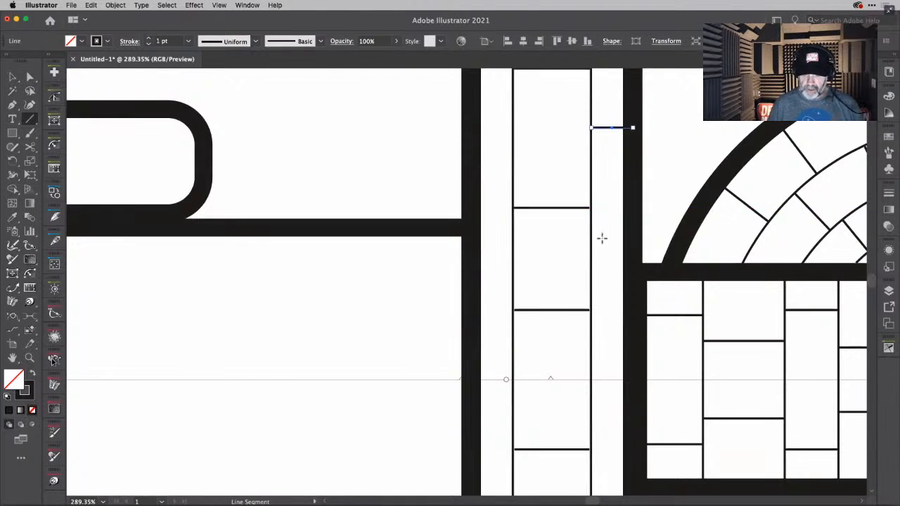
left_click_drag(591, 248, 625, 248)
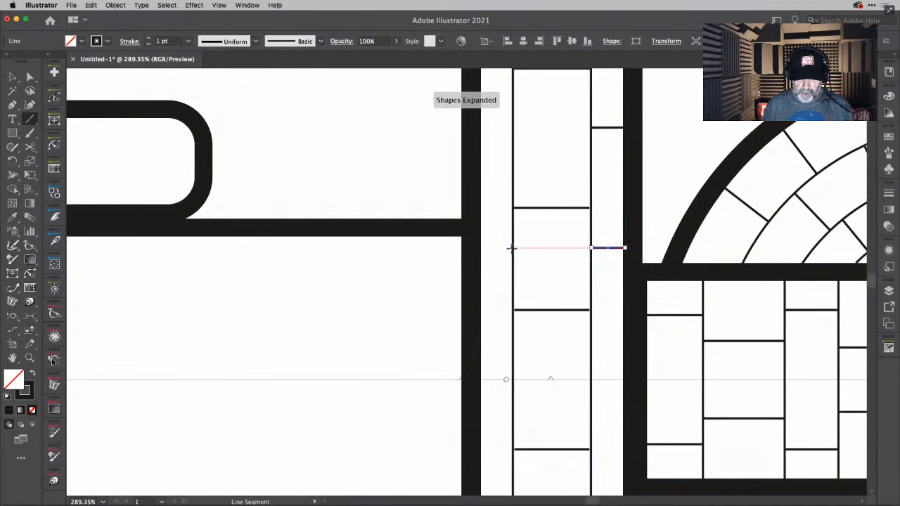
left_click_drag(512, 248, 479, 248)
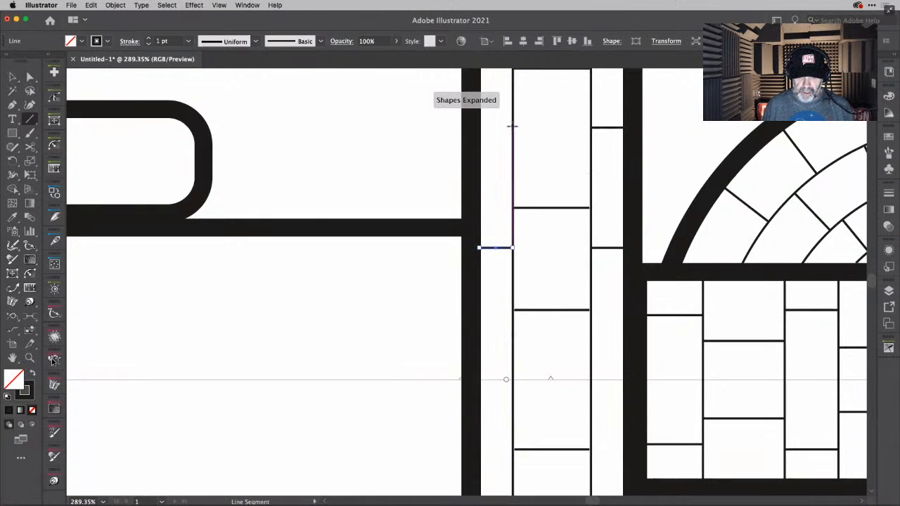
left_click_drag(512, 129, 513, 132)
key("super+z")
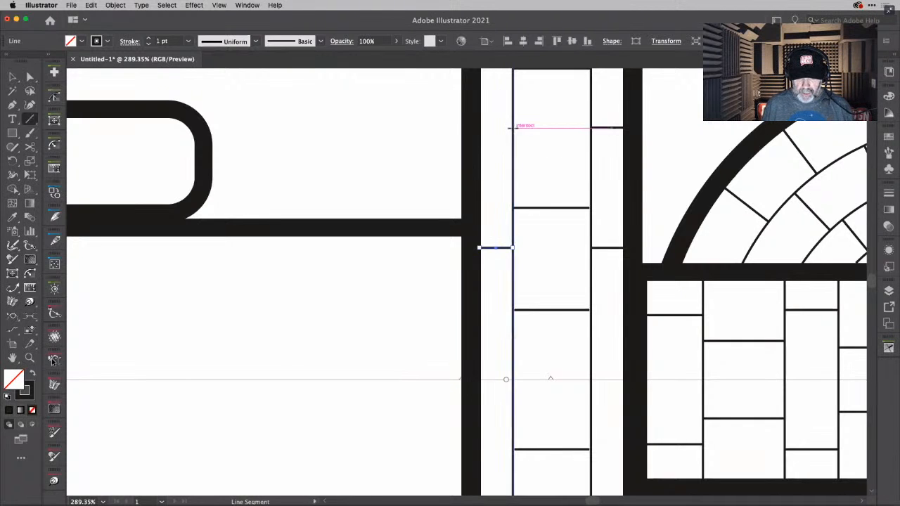
left_click_drag(513, 127, 473, 130)
- Draw one more mirrored 1 pt cross line in each outer column of the tall bar, close to the centre axis
scroll(571, 140, "down", 1)
scroll(571, 140, "right", 1)
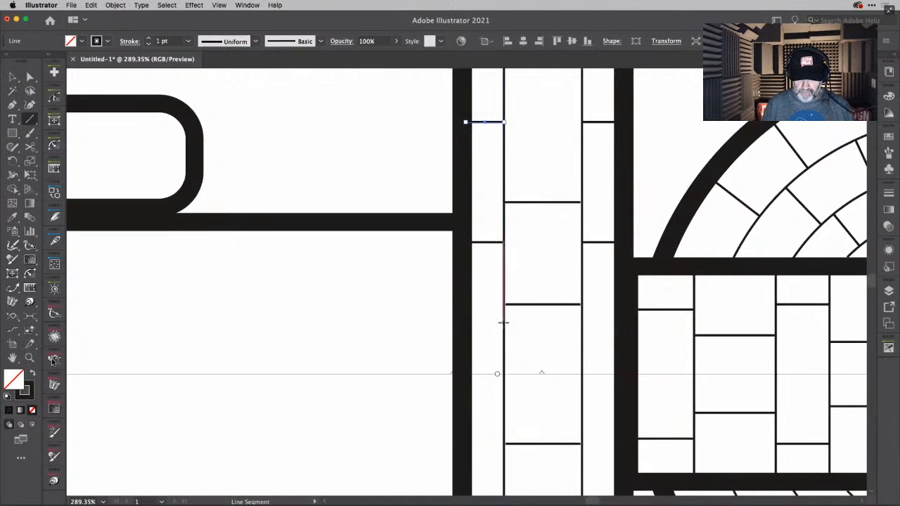
left_click_drag(504, 322, 467, 322)
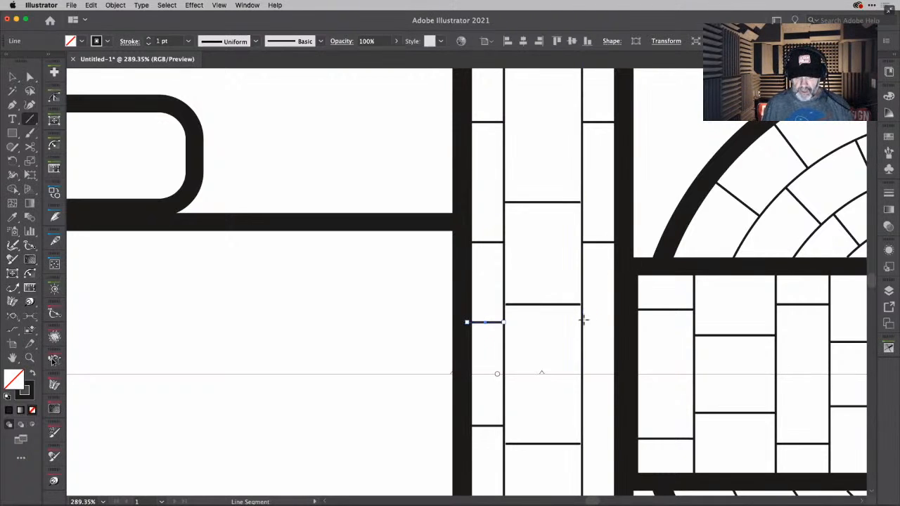
left_click_drag(583, 323, 614, 322)
- Extend the centre-column cross lines of the tall bar with the Extend Path tool to close the gaps at the two vertical lines
scroll(580, 313, "up", 5)
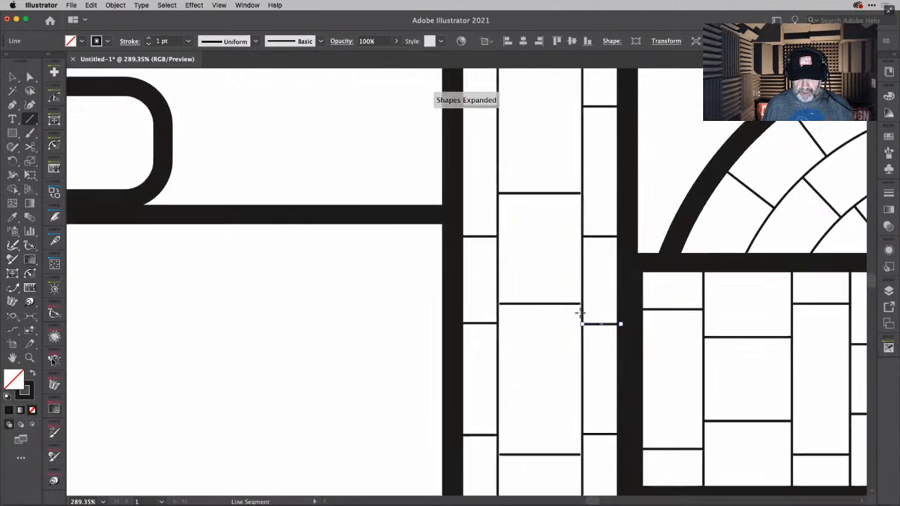
left_click(13, 289)
left_click_drag(338, 287, 329, 286)
left_click_drag(583, 287, 588, 286)
left_click_drag(578, 345, 585, 345)
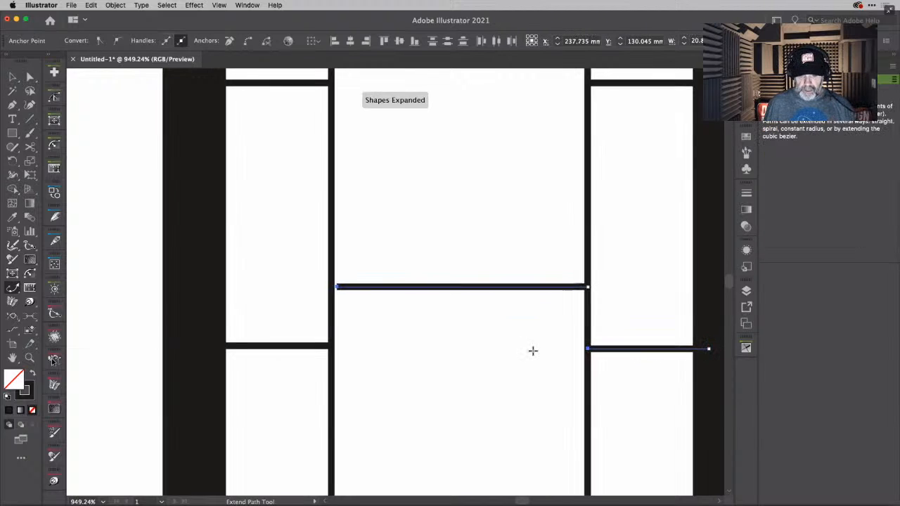
left_click_drag(335, 287, 331, 287)
scroll(450, 223, "up", 5)
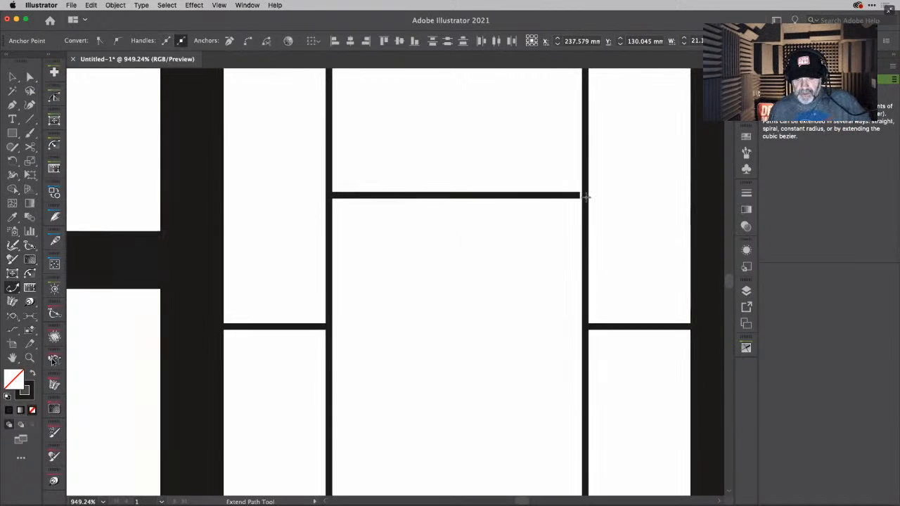
mouse_move(580, 199)
left_mouse_down()
mouse_move(592, 195)
mouse_move(586, 197)
left_mouse_up()
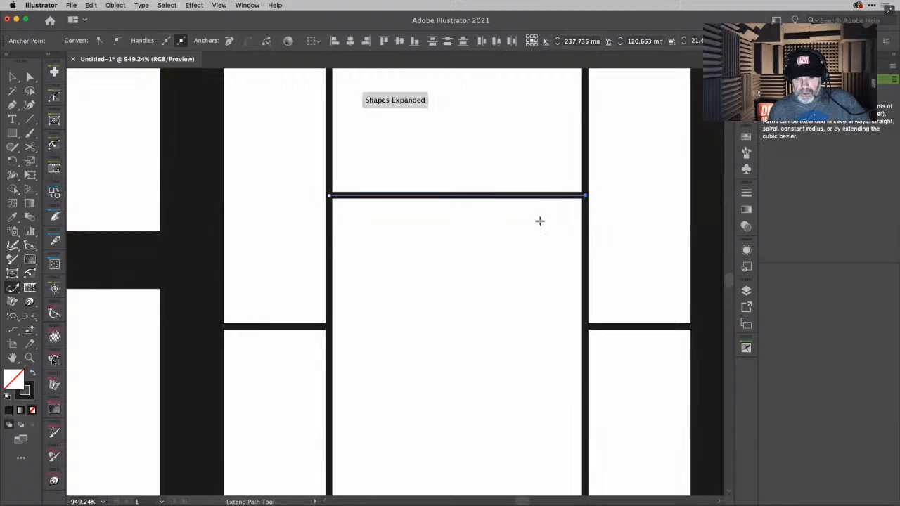
scroll(538, 219, "up", 5)
scroll(538, 219, "down", 4)
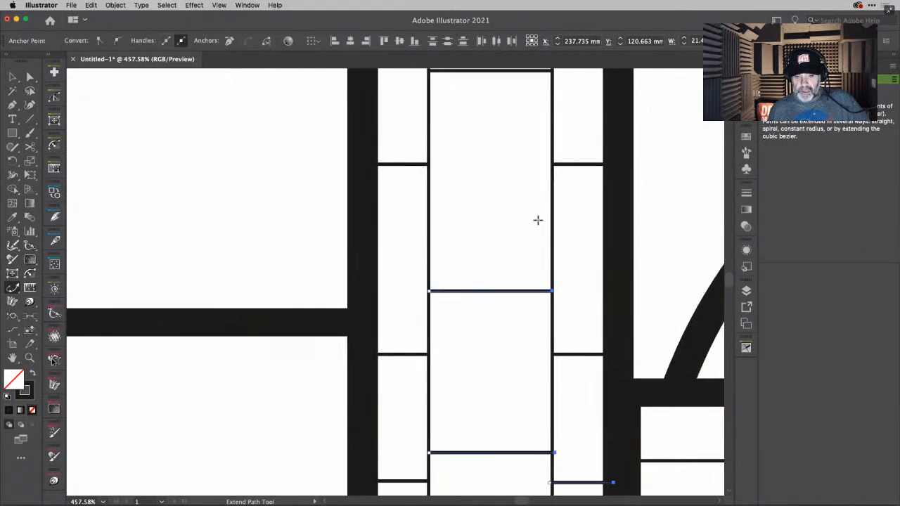
scroll(538, 221, "up", 5)
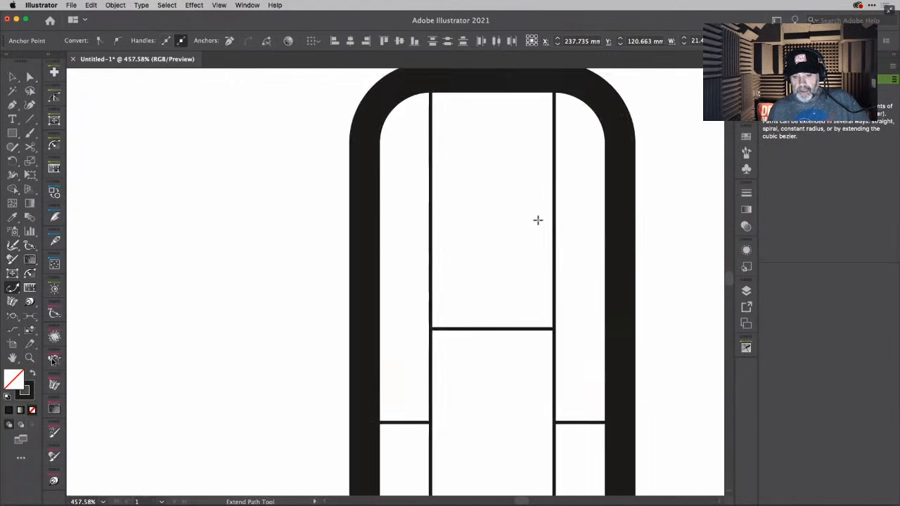
scroll(538, 220, "down", 3)
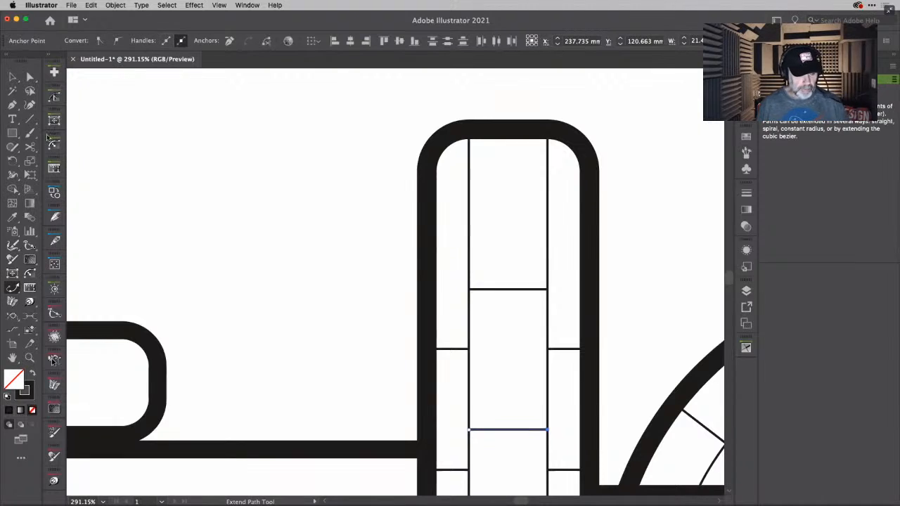
left_click(29, 121)
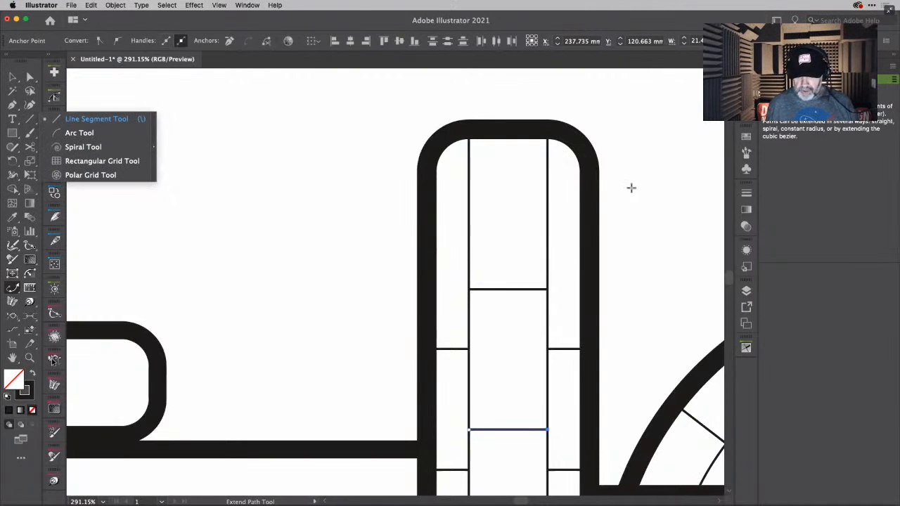
left_click_drag(547, 254, 588, 255)
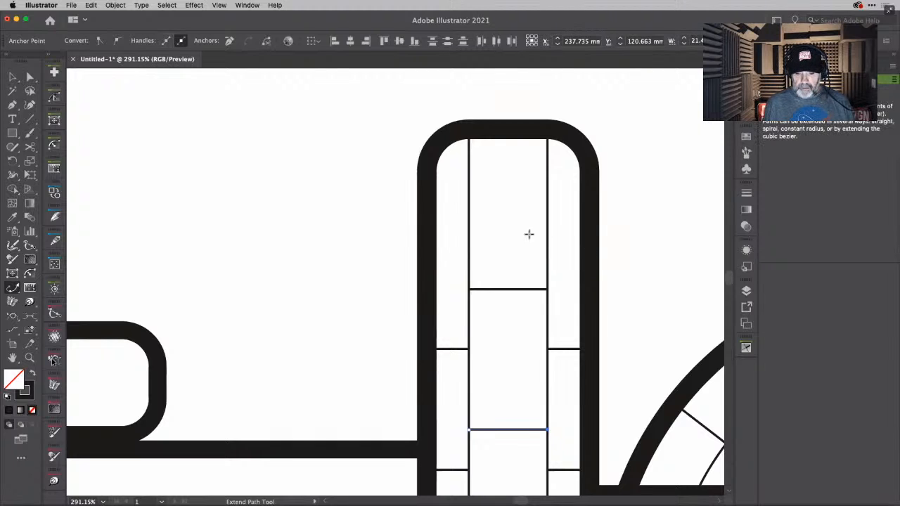
key("super+shift+a")
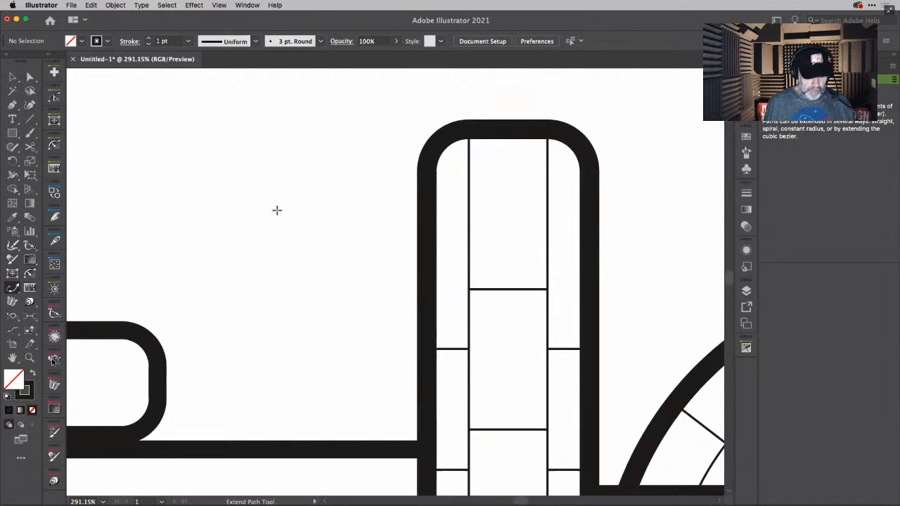
- Draw two more mirrored 1 pt cross lines in each narrow outer column of the tall bar, near its rounded end
key("backslash")
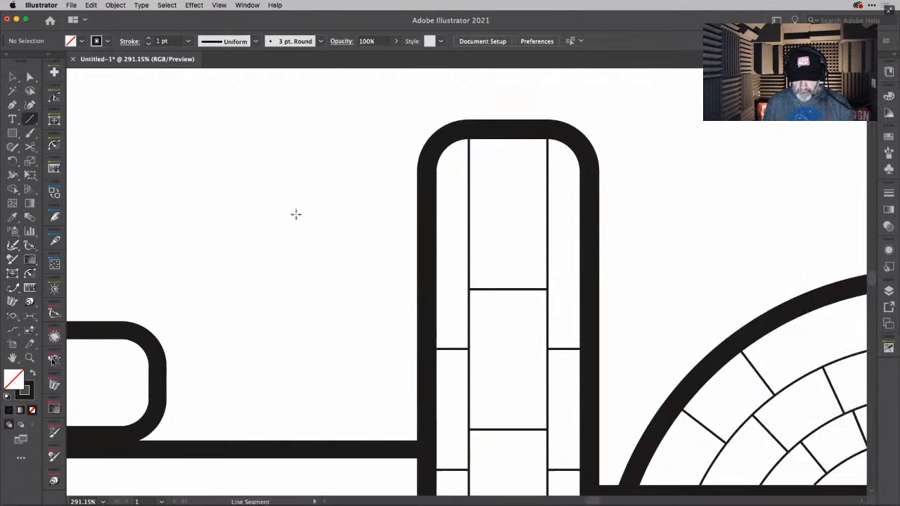
right_click(548, 243)
key("Escape")
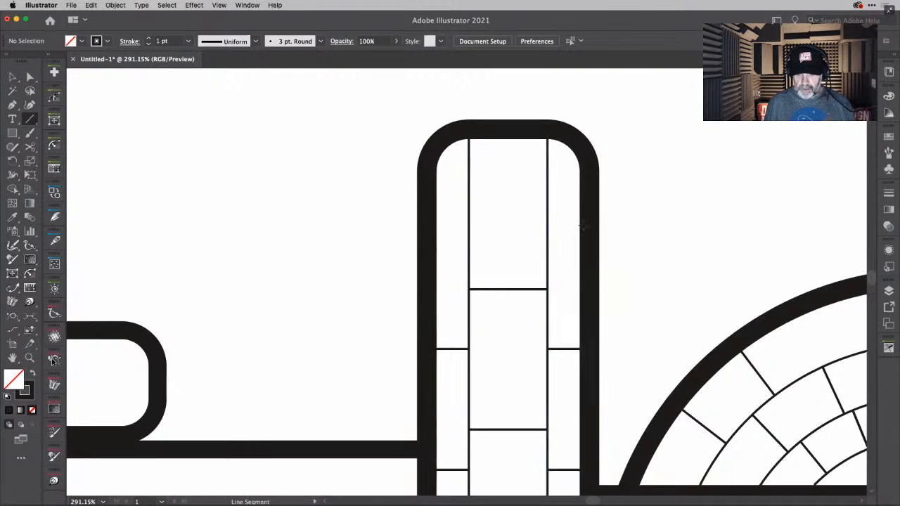
left_click(581, 225)
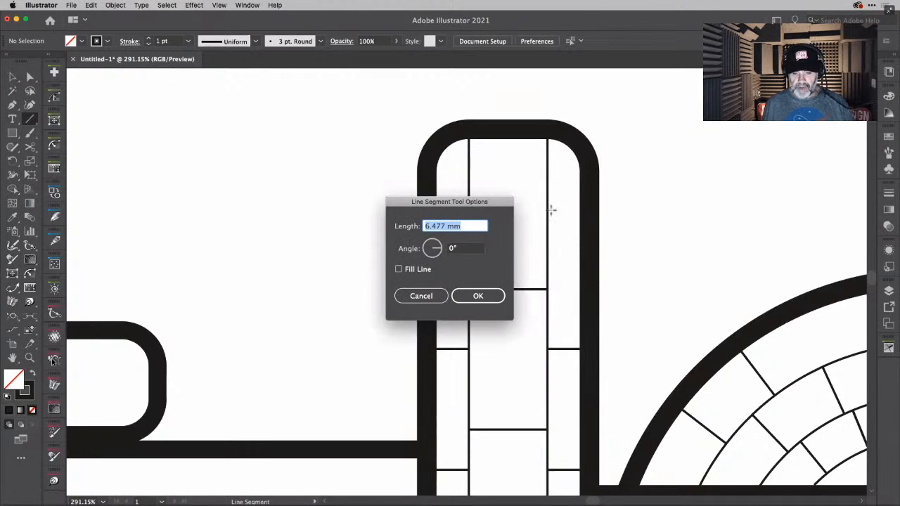
left_click(422, 295)
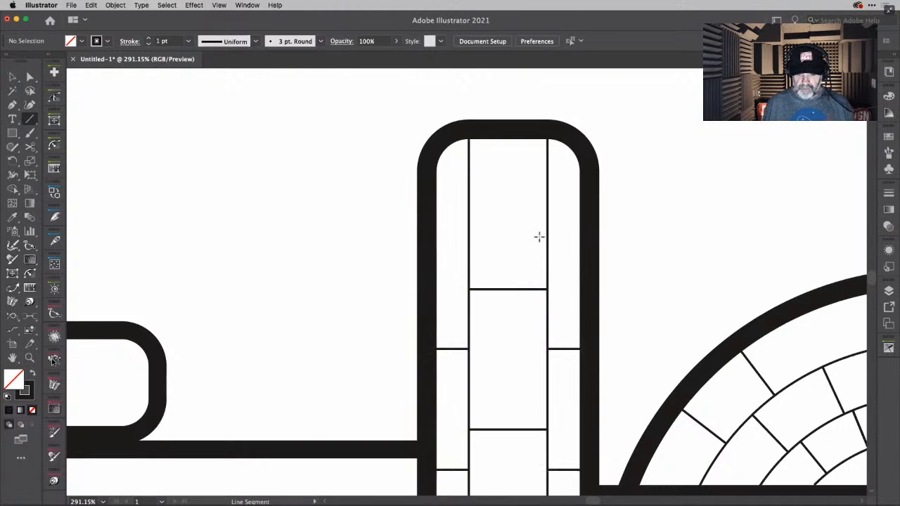
left_click_drag(548, 236, 582, 236)
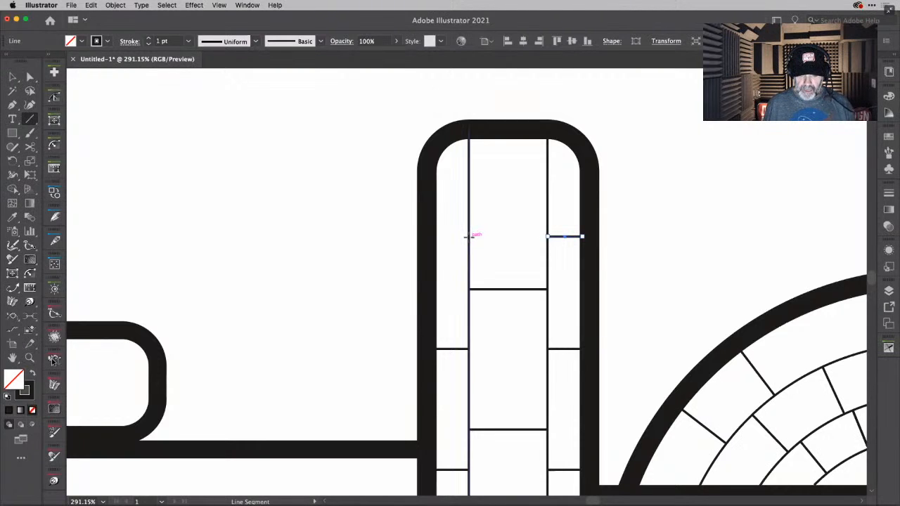
left_click_drag(470, 236, 429, 236)
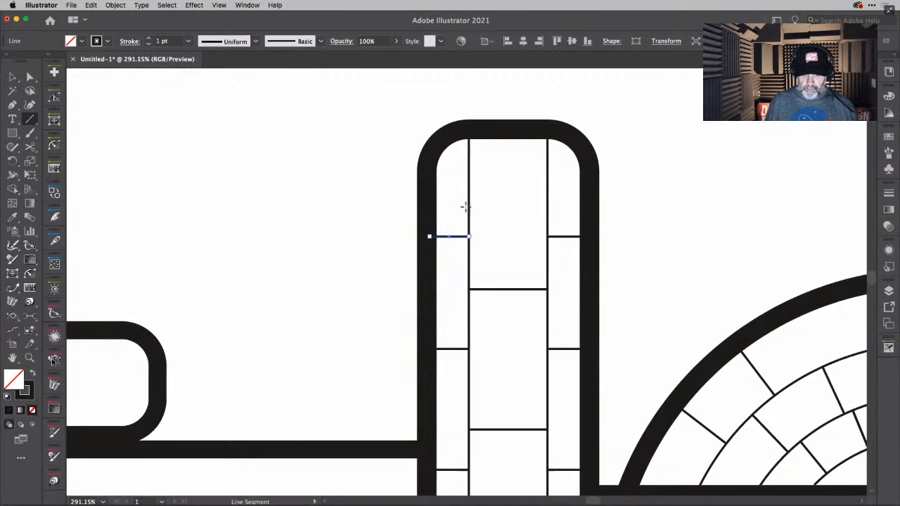
left_click_drag(470, 166, 435, 166)
mouse_move(546, 165)
left_mouse_down()
mouse_move(595, 169)
mouse_move(583, 166)
left_mouse_up()
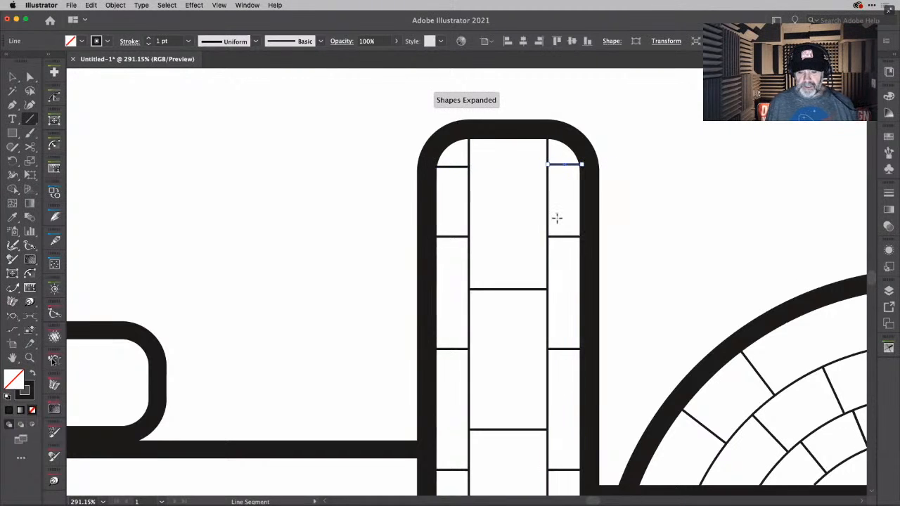
- Draw four unevenly spaced 1 pt vertical lines across the full height of the hull section between the two tall bars
scroll(557, 217, "down", 10)
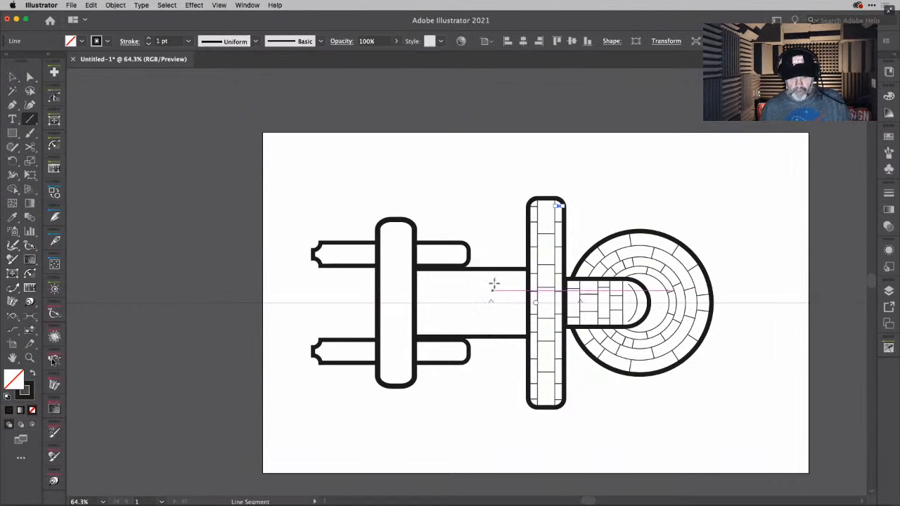
left_click_drag(503, 273, 503, 337)
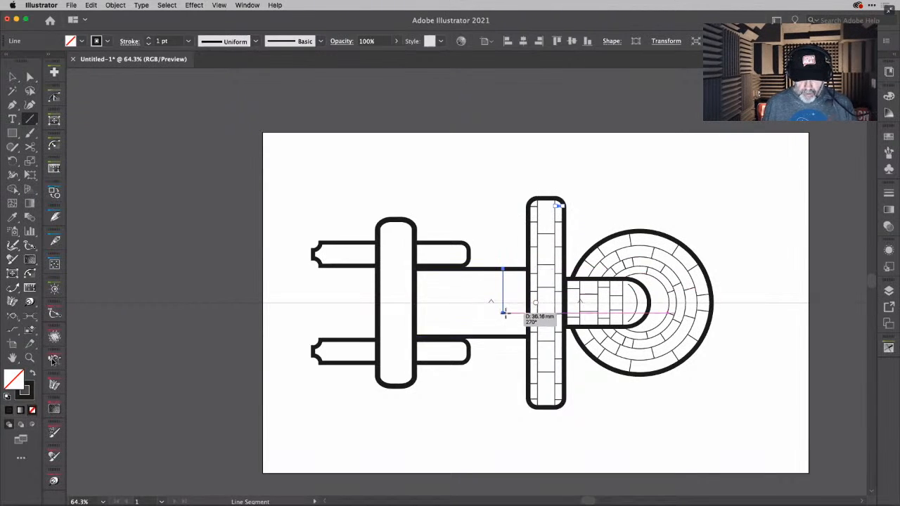
left_click_drag(471, 268, 472, 337)
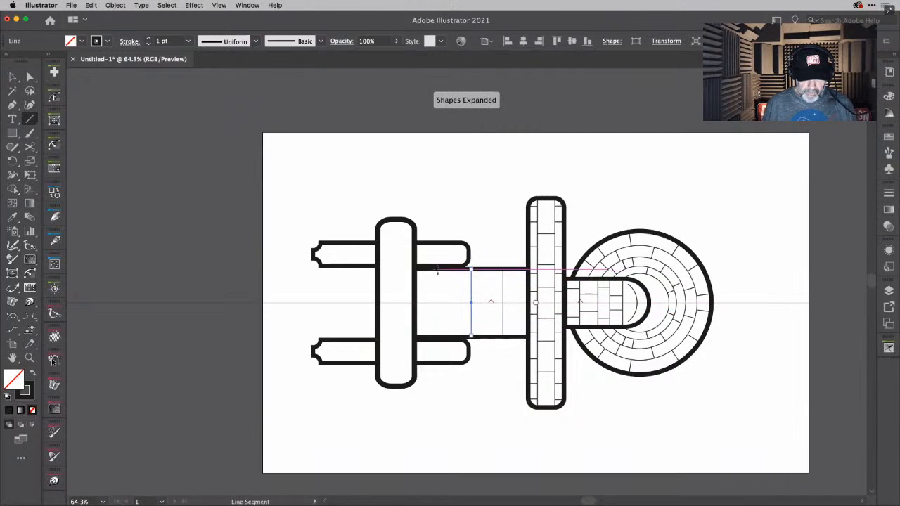
left_click_drag(453, 269, 452, 337)
left_click_drag(430, 268, 431, 336)
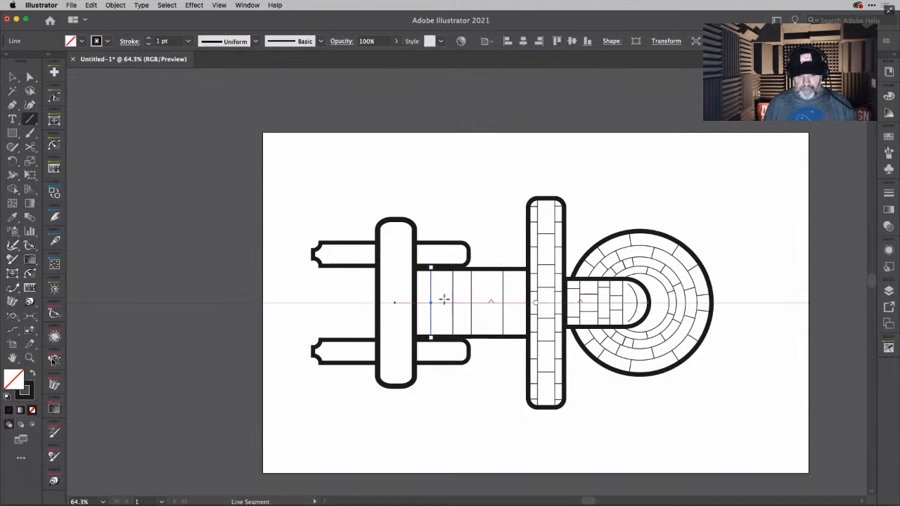
- Add two mirrored horizontal lines to the hull section: one from the rear bar to the fourth vertical, one from the second to the fourth
scroll(436, 283, "up", 6)
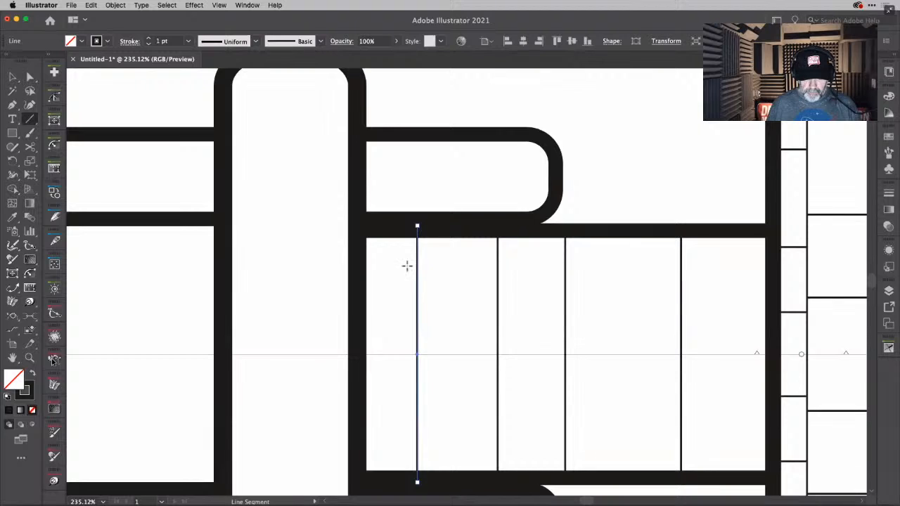
left_click_drag(365, 264, 681, 265)
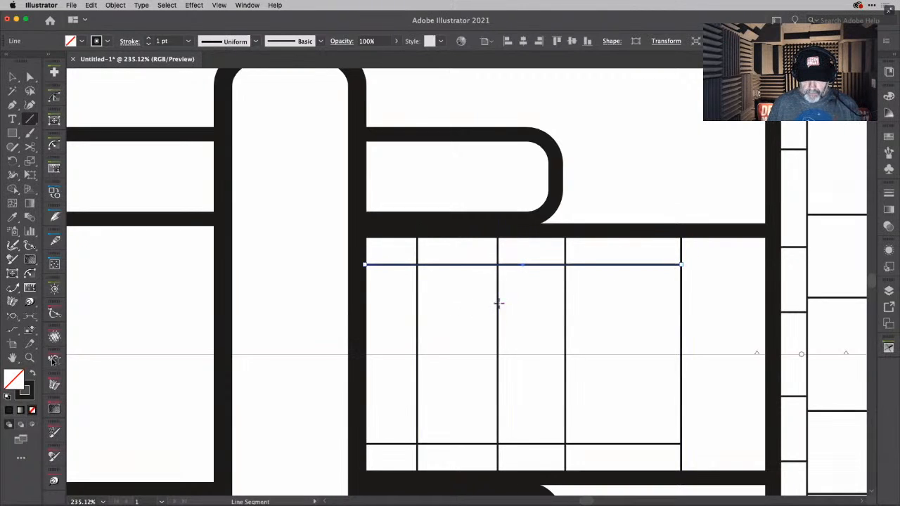
left_click_drag(498, 305, 681, 306)
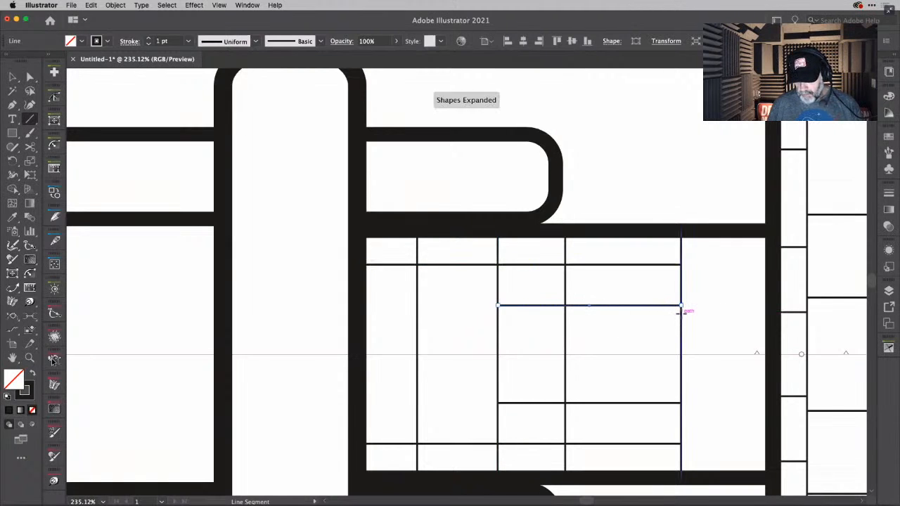
- Draw staggered mirrored 1 pt cross lines between the rear bar and first vertical and between the first and second verticals of the hull
right_click(418, 341)
left_click(468, 274)
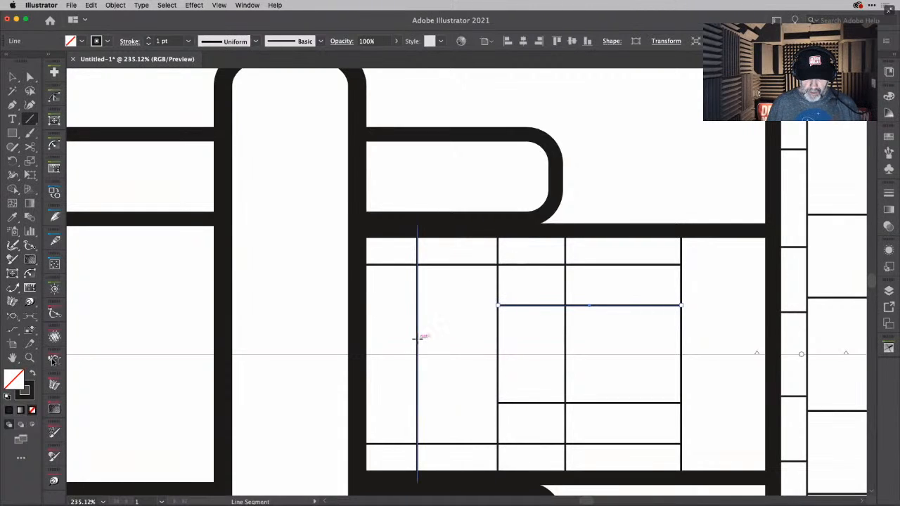
left_click_drag(418, 339, 500, 342)
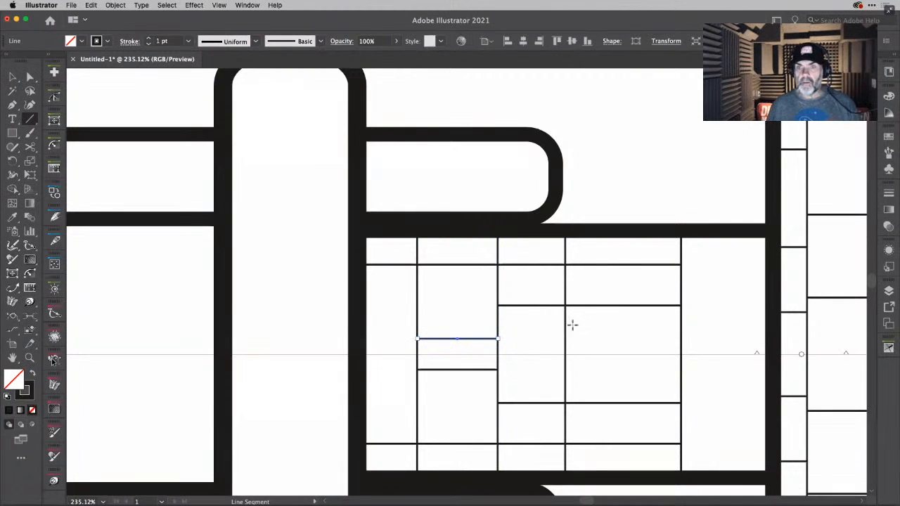
left_click_drag(361, 318, 418, 319)
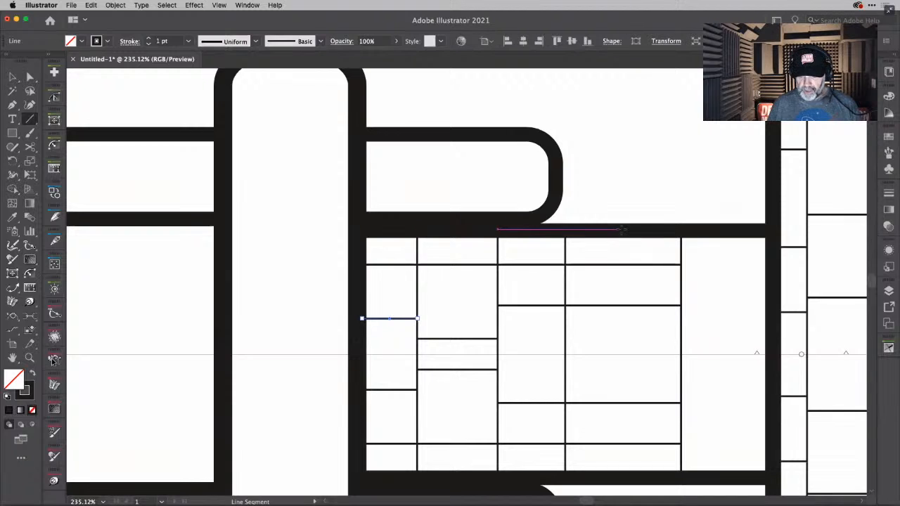
- Draw a mirrored L-shaped corner between the third and fourth hull verticals, using a line down from the edge and one to the fourth vertical
left_click_drag(621, 229, 624, 286)
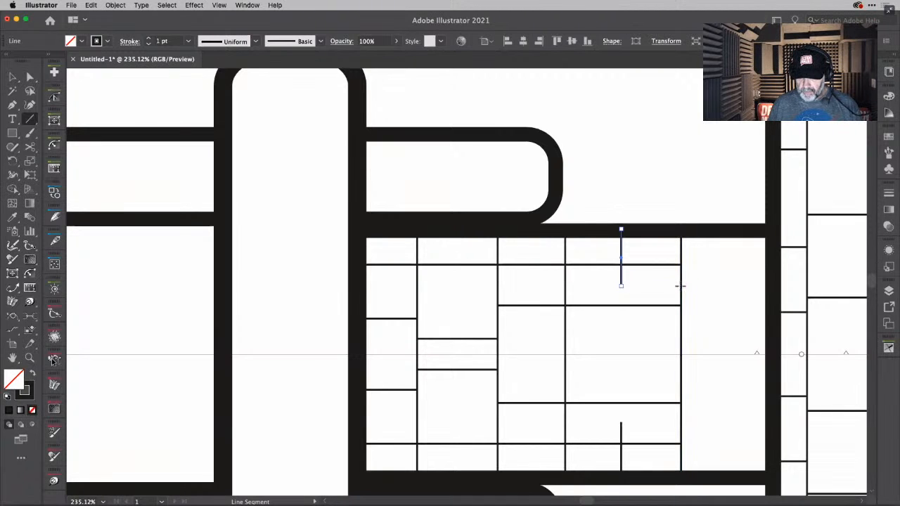
left_click_drag(681, 286, 621, 286)
- Pull back the meeting ends of the L-shaped corner's vertical and horizontal lines with the Extend Path tool, leaving a gap between them
scroll(643, 293, "up", 6)
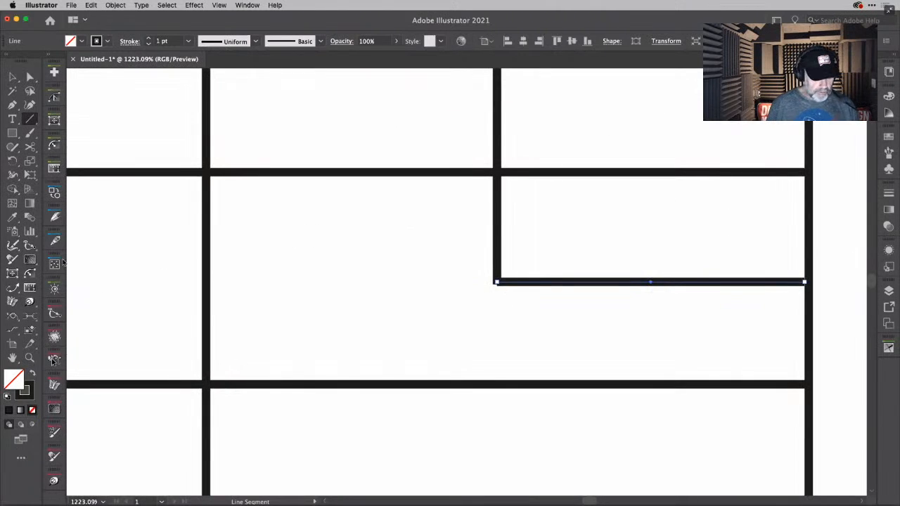
left_click(12, 287)
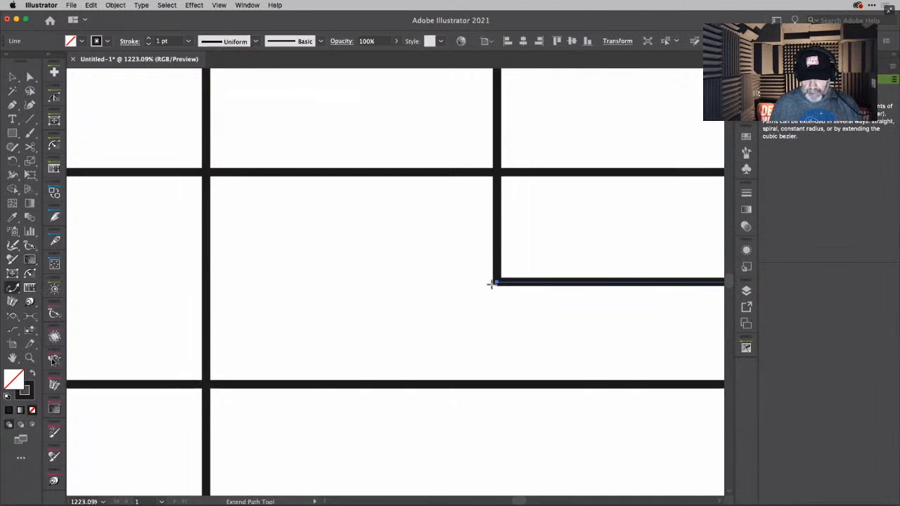
right_click(496, 282)
key("Escape")
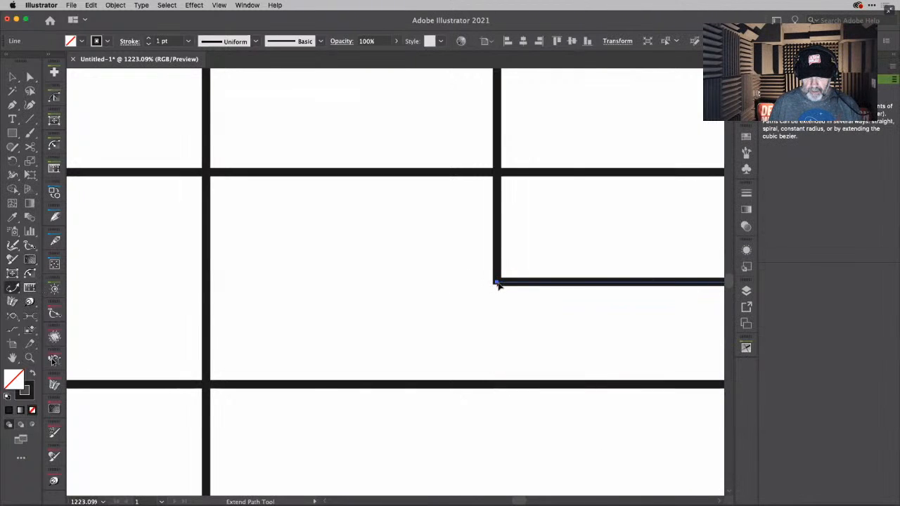
right_click(497, 283)
key("Escape")
left_click_drag(497, 284, 524, 284)
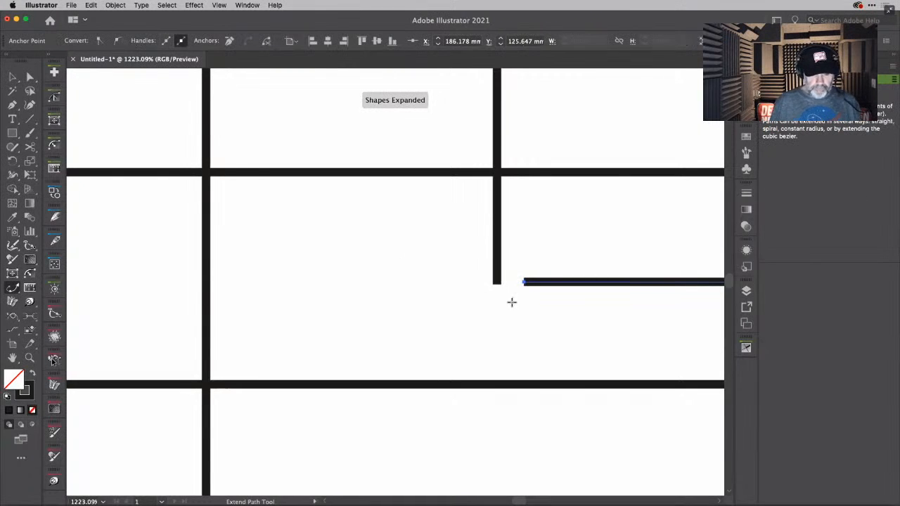
right_click(497, 284)
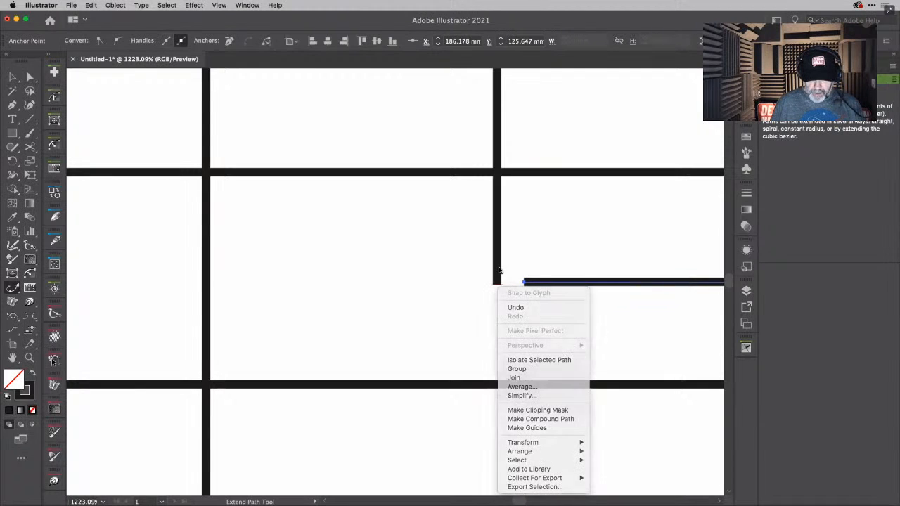
key("Escape")
left_click_drag(497, 285, 499, 262)
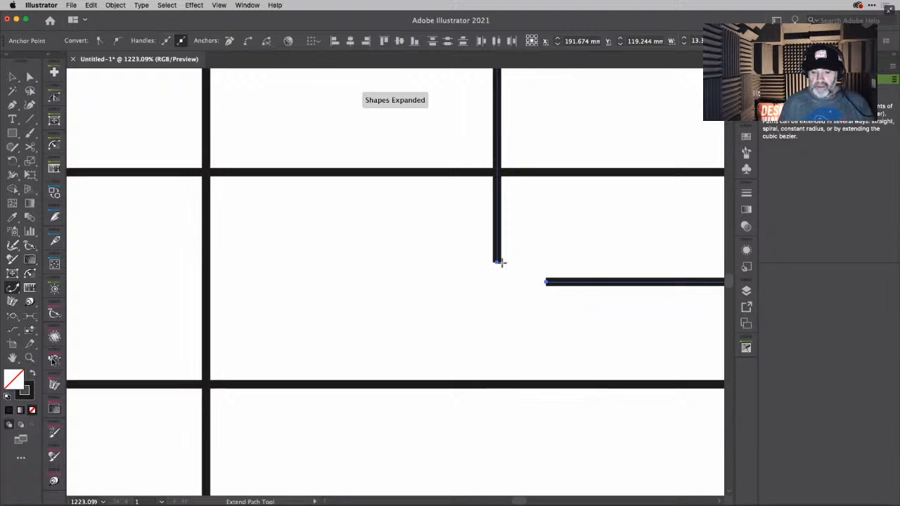
- Close the gap between the two shortened lines with the Join Tool to form one clean L-shaped corner
left_click(12, 147)
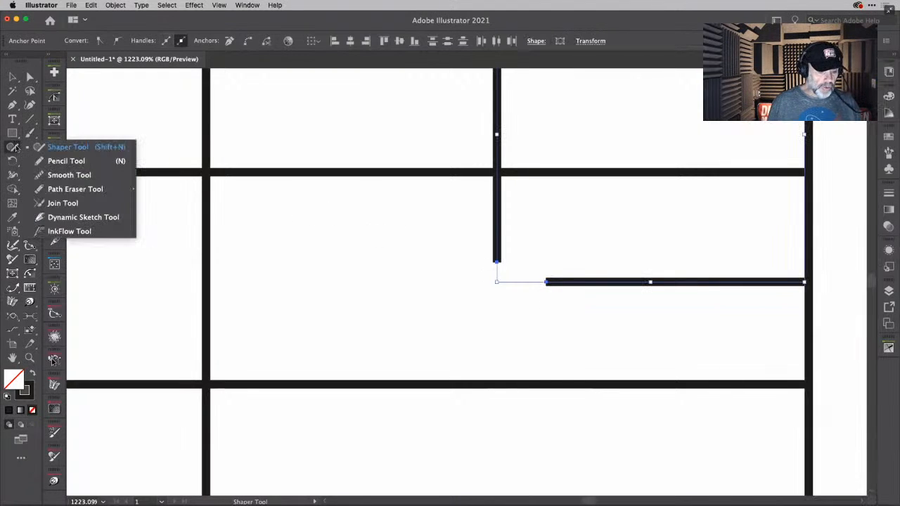
left_click(55, 205)
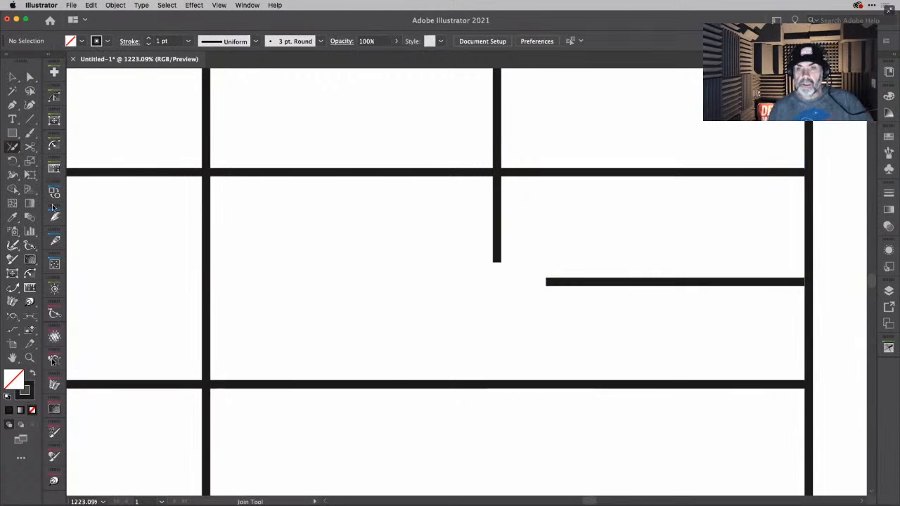
mouse_move(487, 256)
left_mouse_down()
mouse_move(562, 299)
mouse_move(546, 278)
left_mouse_up()
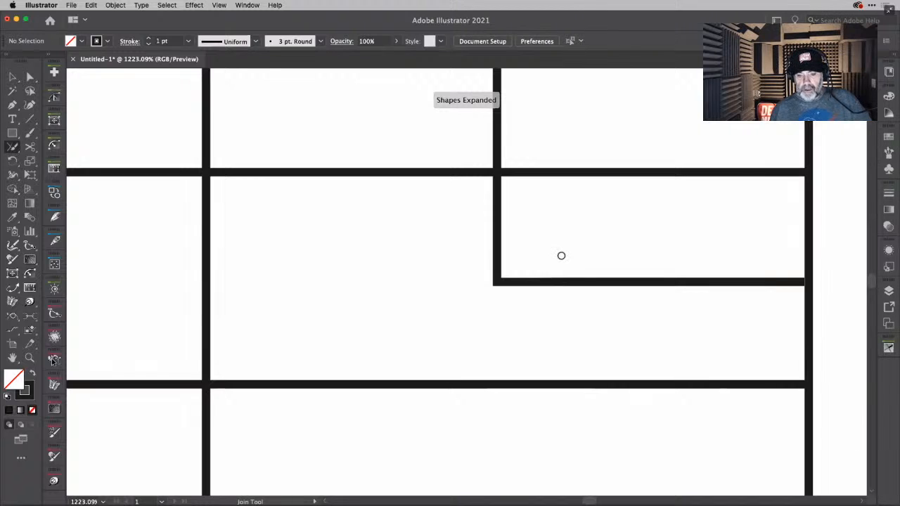
scroll(562, 256, "down", 6)
scroll(561, 256, "down", 4)
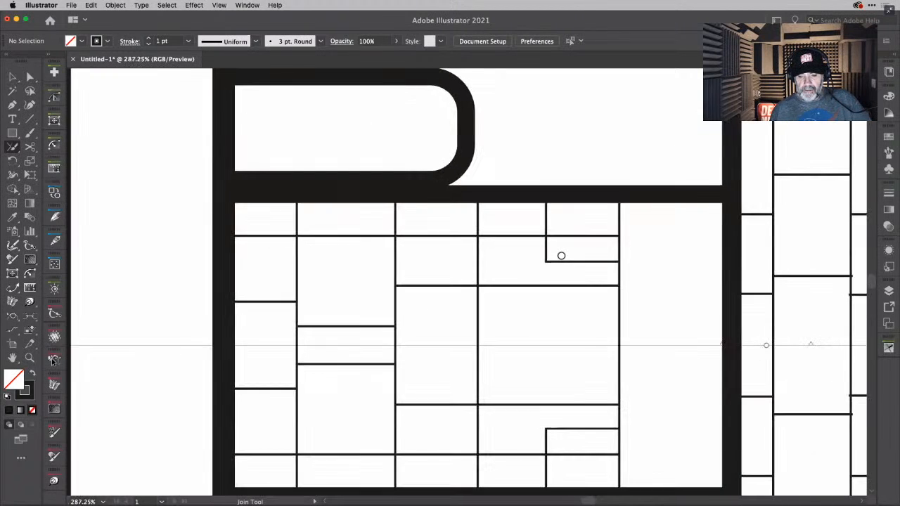
- Draw two mirrored 1 pt horizontal lines from the fourth hull vertical to the front bar, one continuing the L-shaped corner's horizontal line
scroll(557, 257, "right", 3)
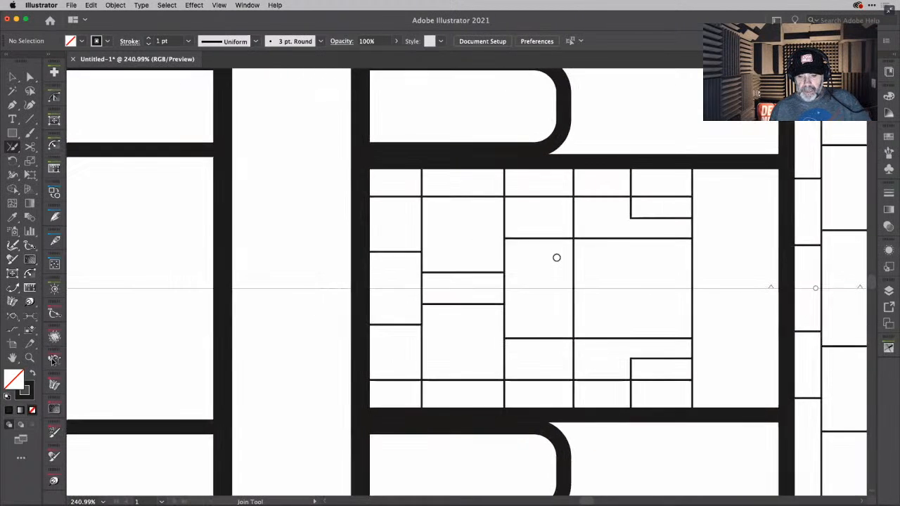
left_click(30, 119)
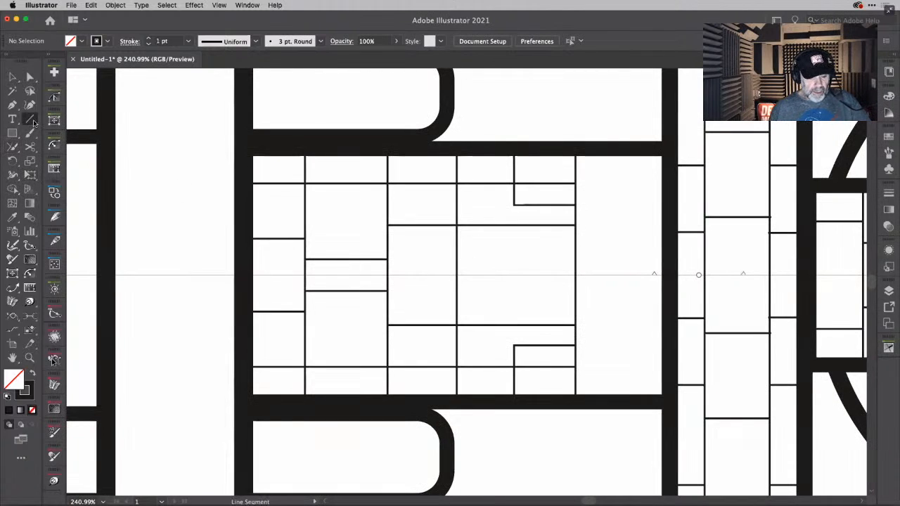
right_click(575, 254)
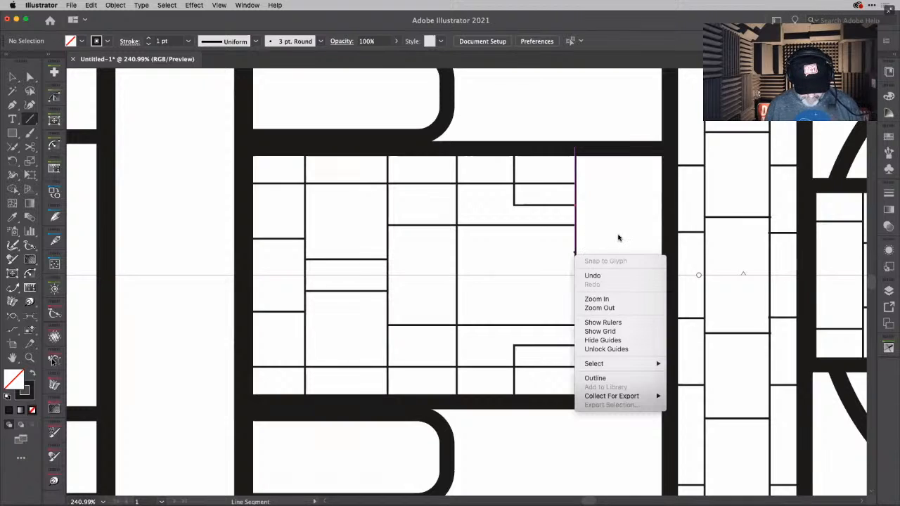
left_click(674, 236)
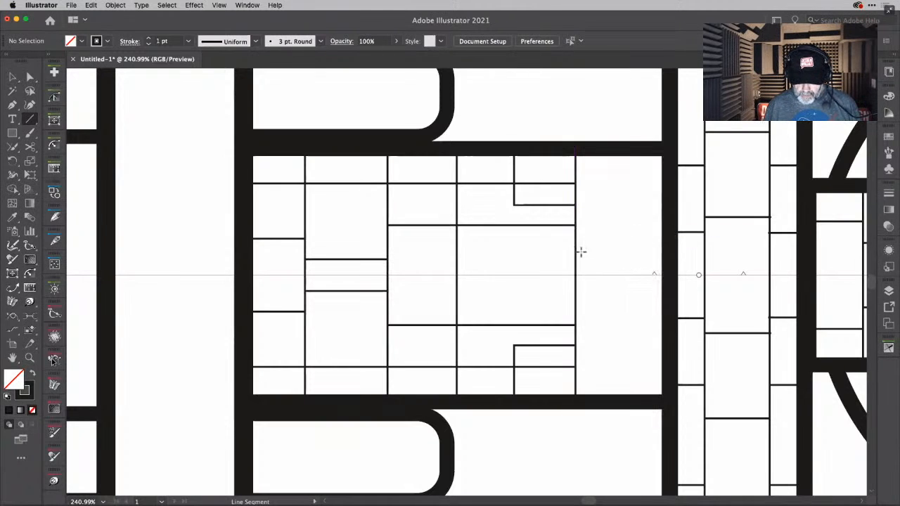
left_click_drag(575, 251, 667, 250)
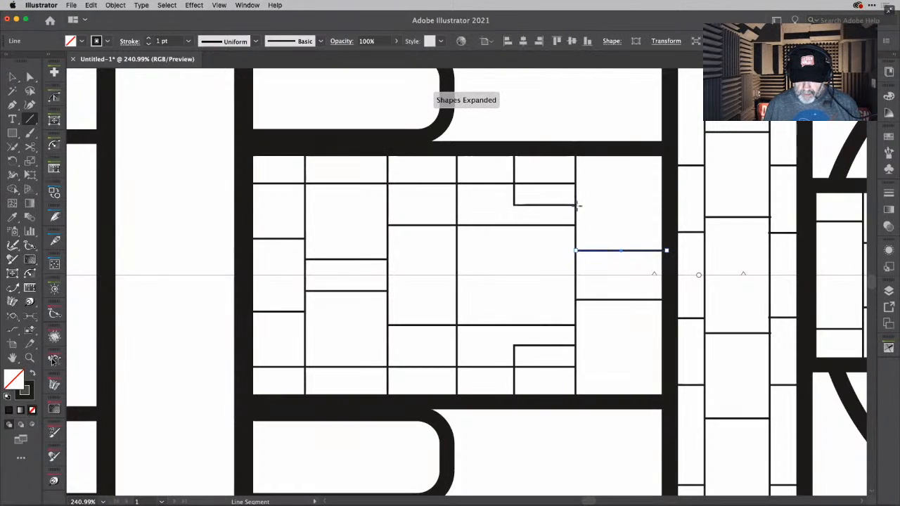
left_click_drag(577, 206, 669, 205)
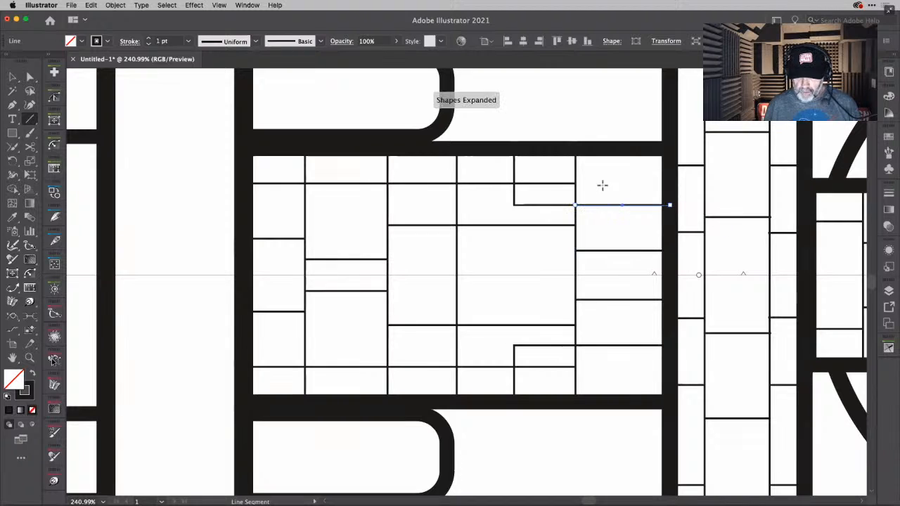
- Add four mirrored 1 pt rectangles to the hull: a large and a small one past the fourth vertical, one on each side of the third
left_click_drag(602, 176, 602, 235)
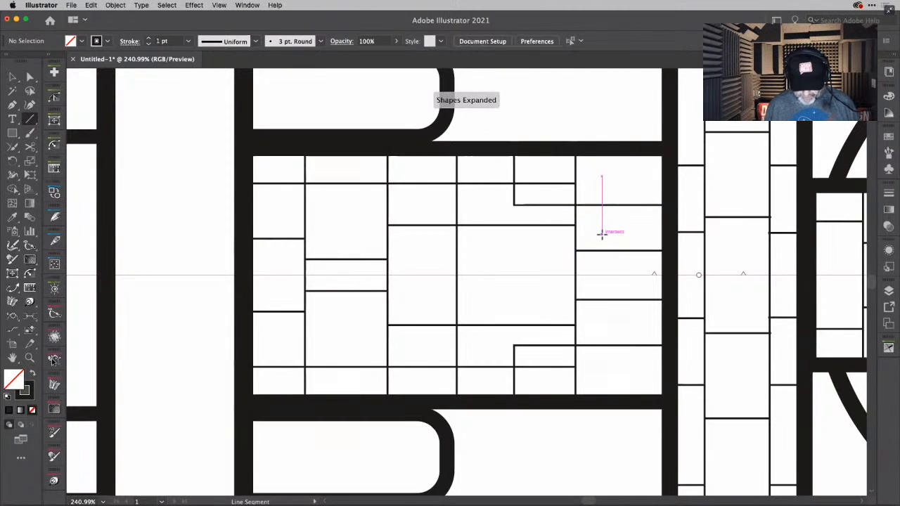
key("m")
mouse_move(604, 171)
left_mouse_down()
mouse_move(630, 236)
mouse_move(646, 240)
left_mouse_up()
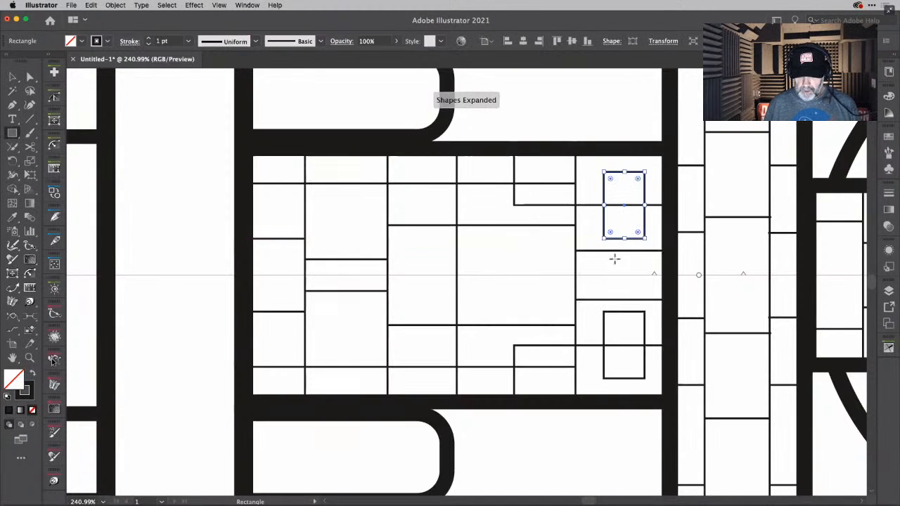
left_click_drag(580, 255, 596, 269)
left_click_drag(427, 235, 454, 266)
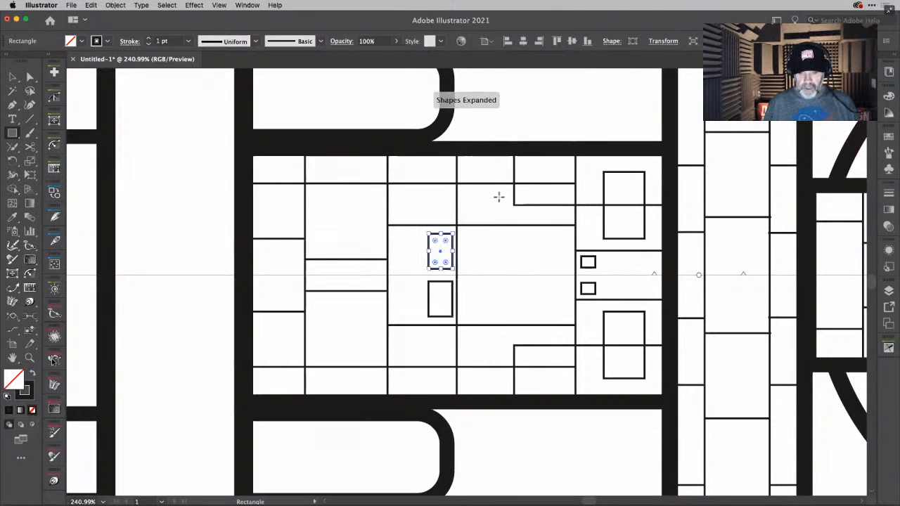
left_click_drag(464, 188, 504, 215)
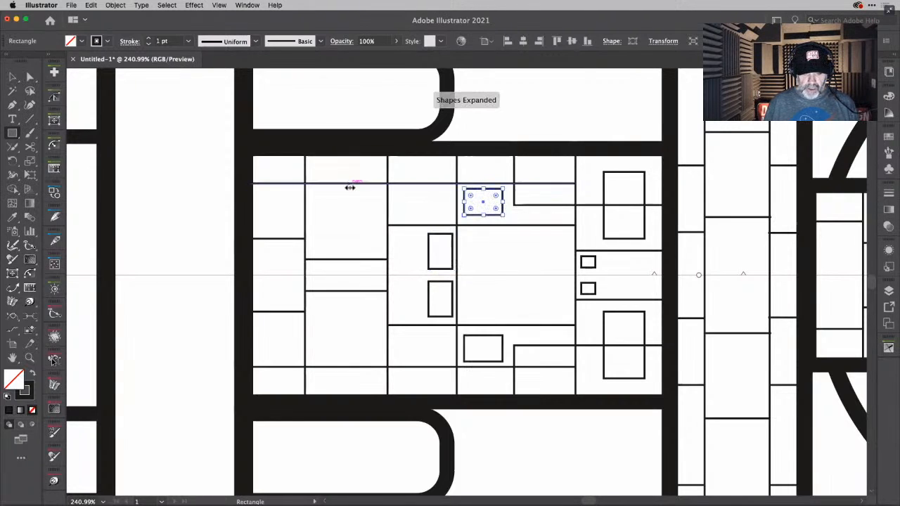
left_click_drag(407, 246, 432, 241)
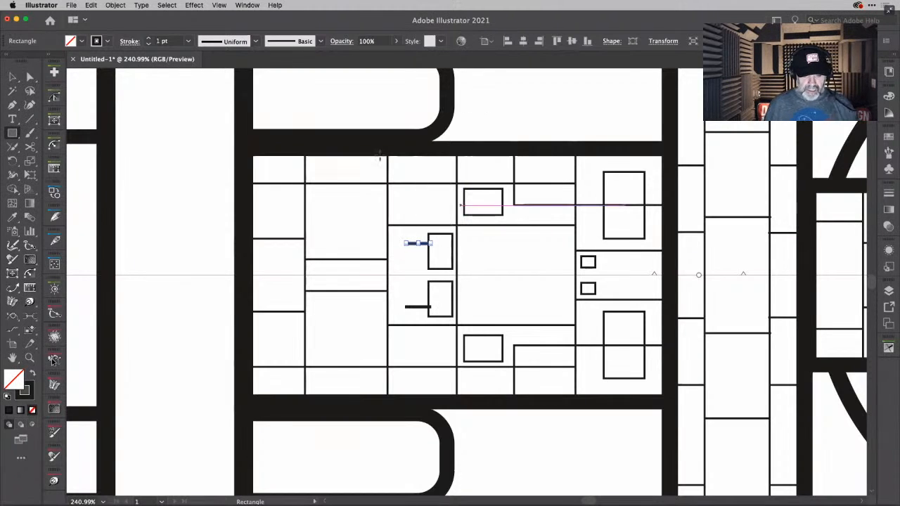
key("Delete")
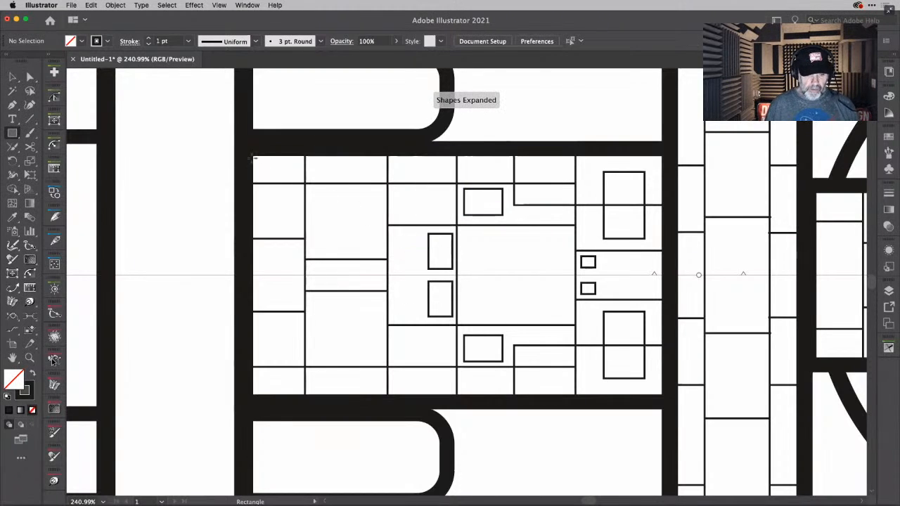
- Draw a small mirrored 0.5 pt rectangle in the panel between the first and second hull verticals and duplicate it into an evenly spaced row of three
left_click(188, 40)
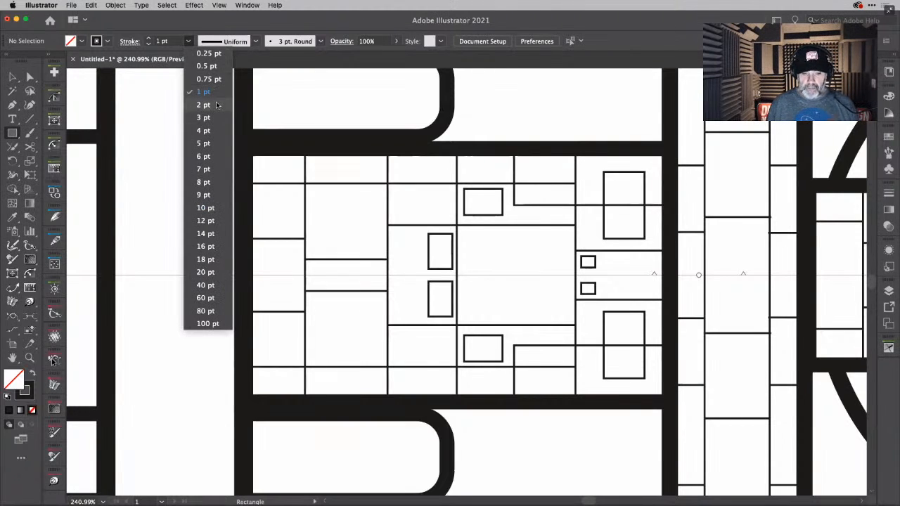
left_click(216, 67)
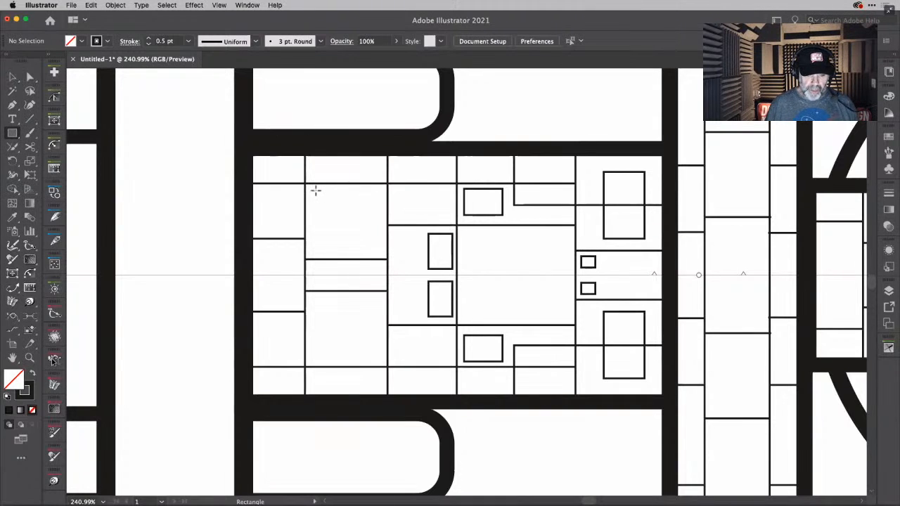
left_click_drag(314, 189, 328, 199)
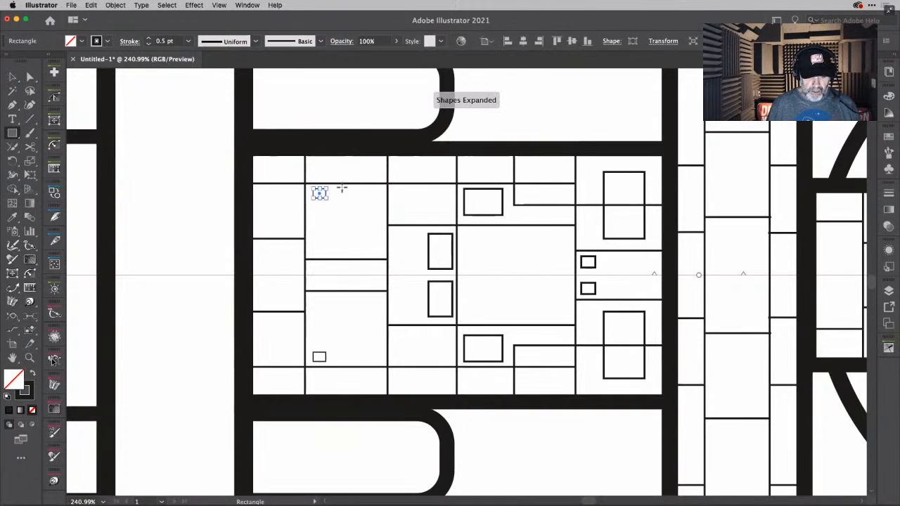
scroll(320, 194, "up", 5)
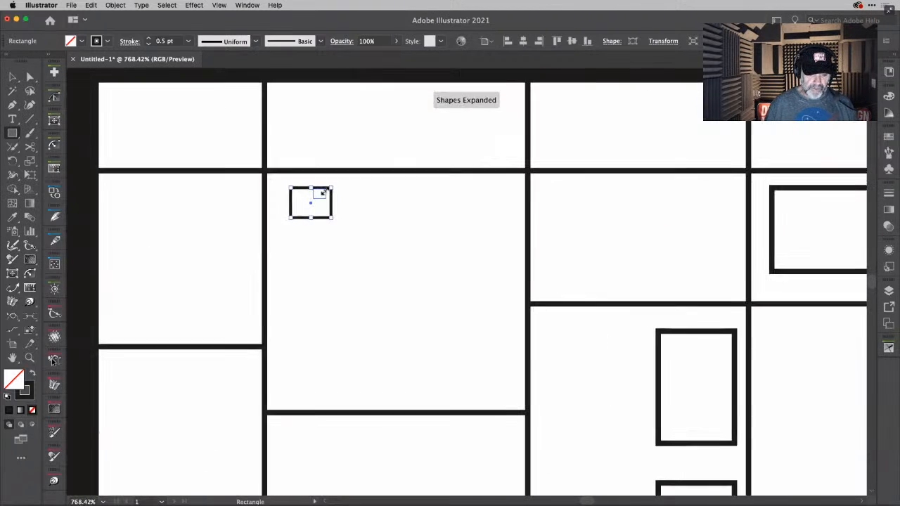
left_click_drag(313, 206, 366, 206)
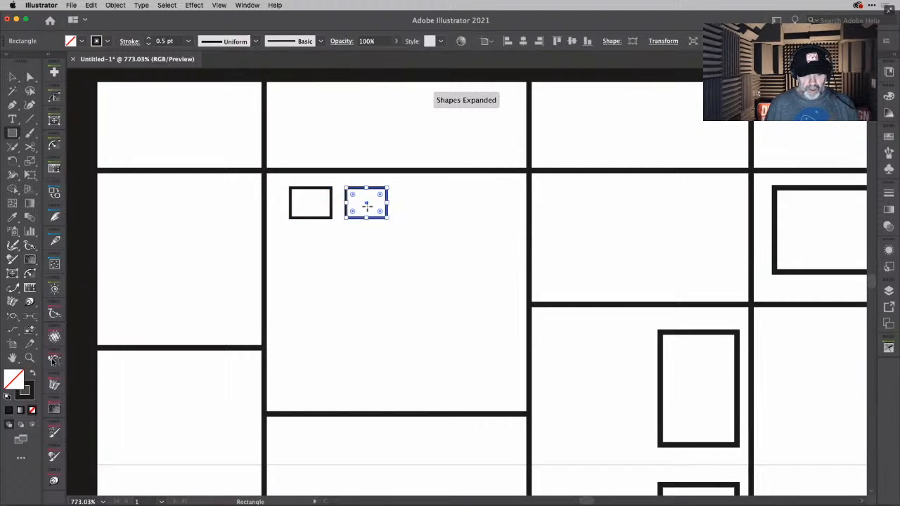
key("super+d")
scroll(367, 206, "down", 5, "alt")
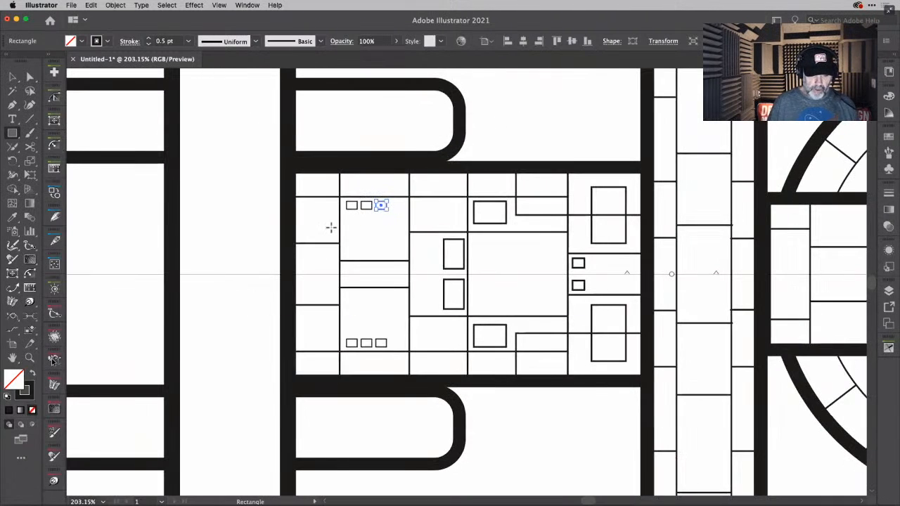
- Add a wide and an upright mirrored 0.5 pt rectangle side by side in the hull panel between the rear bar and first vertical
scroll(331, 227, "up", 4, "alt")
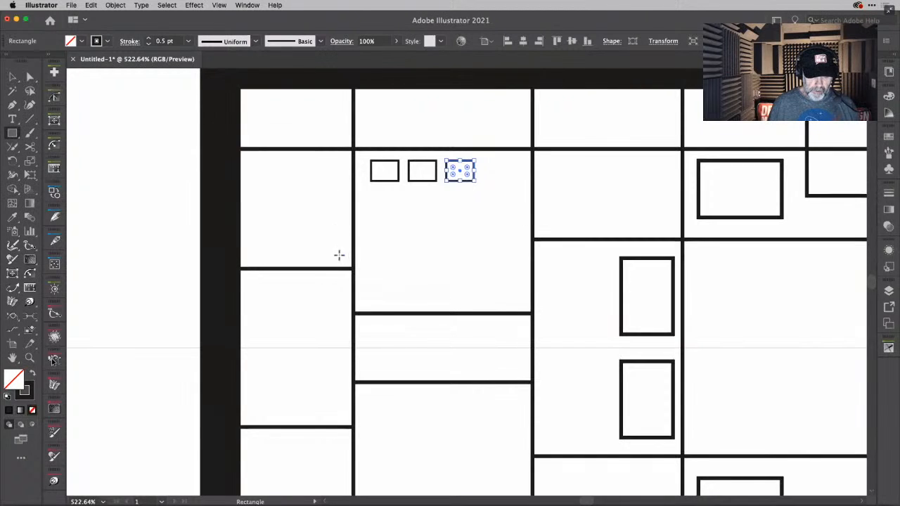
left_click_drag(339, 255, 280, 261)
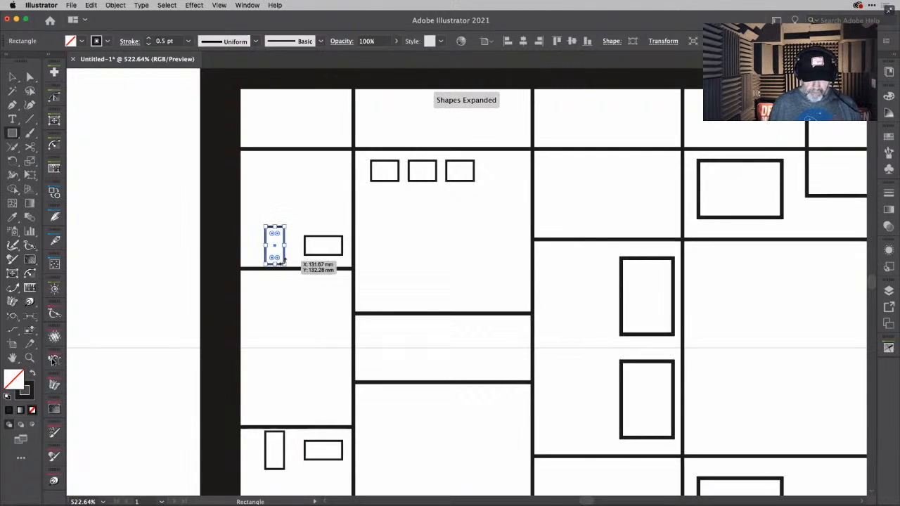
key("shift+Up")
key("Down")
key("Down")
key("Down")
key("Down")
key("Down")
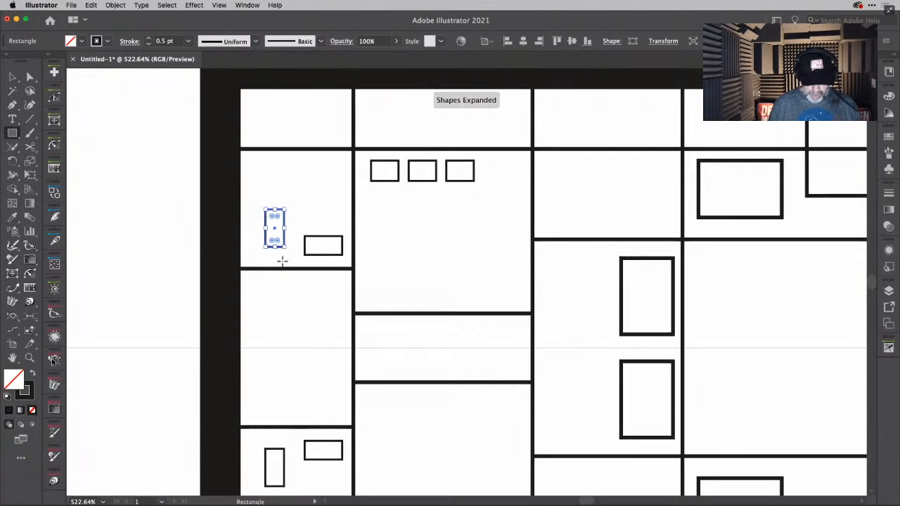
- Align the bottom edges of the upright and wide rectangles beside the rear bar
key("v")
left_click(307, 256)
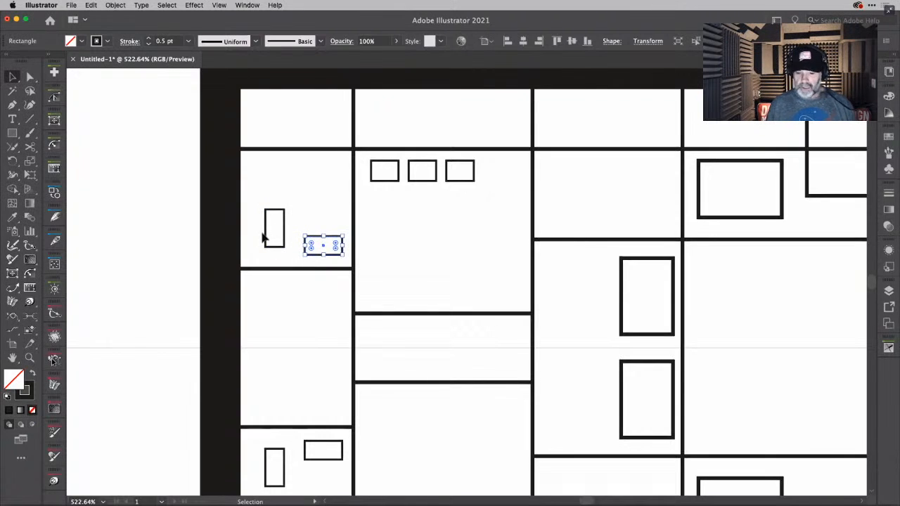
left_click_drag(255, 227, 316, 256)
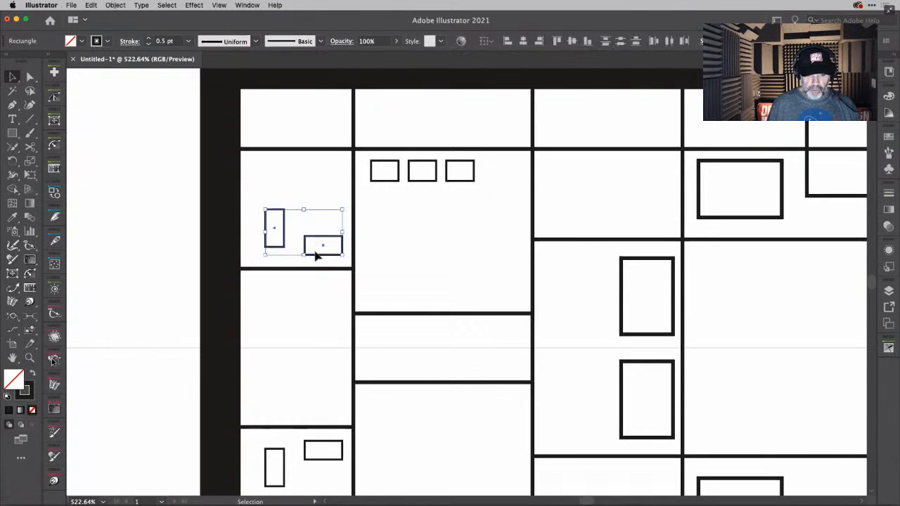
left_click(588, 41)
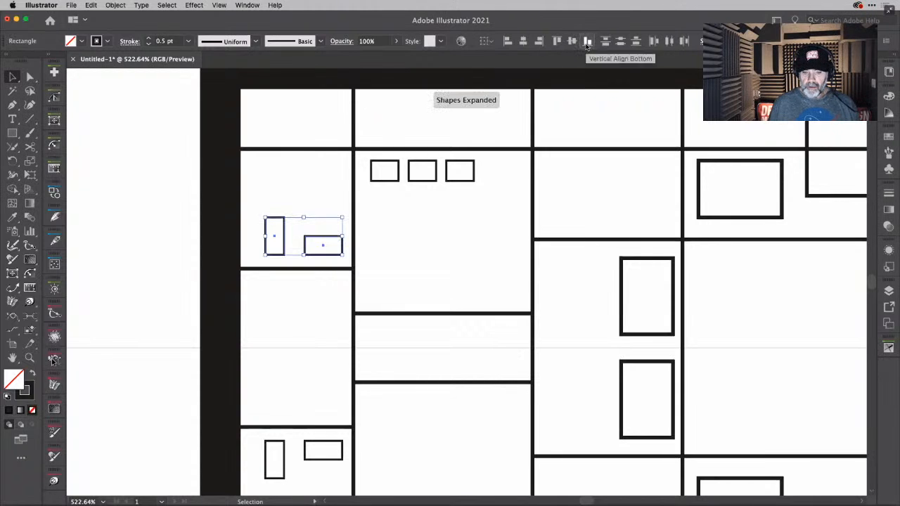
left_click(303, 172)
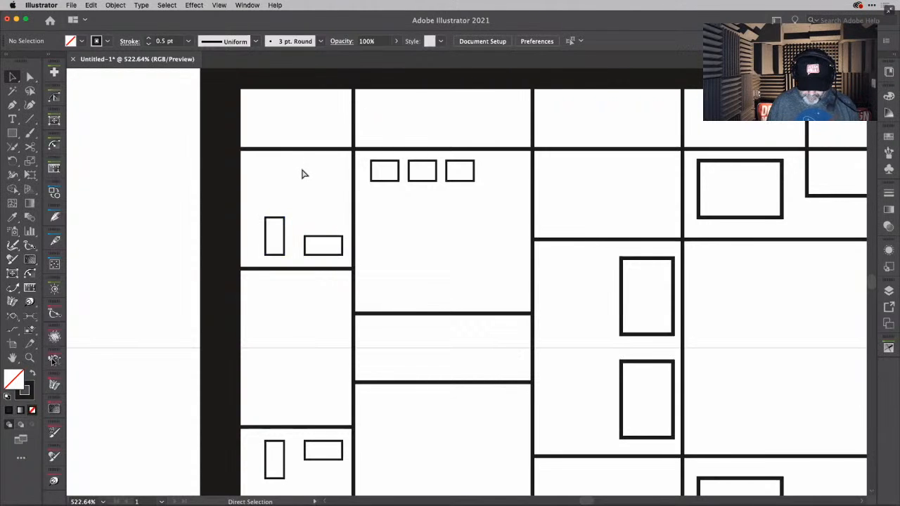
- Draw two parallel vertical lines running the full height of the rear bar, one inside each long edge
key("super+0")
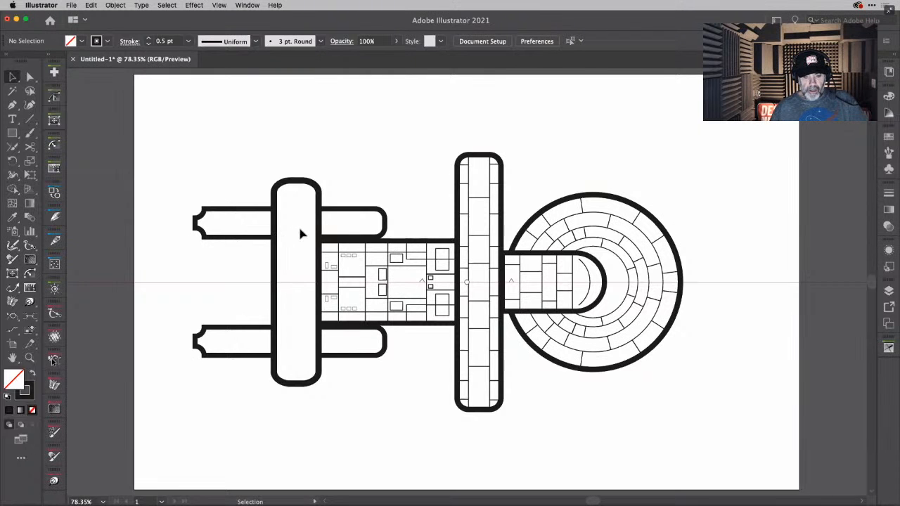
scroll(300, 229, "up", 4)
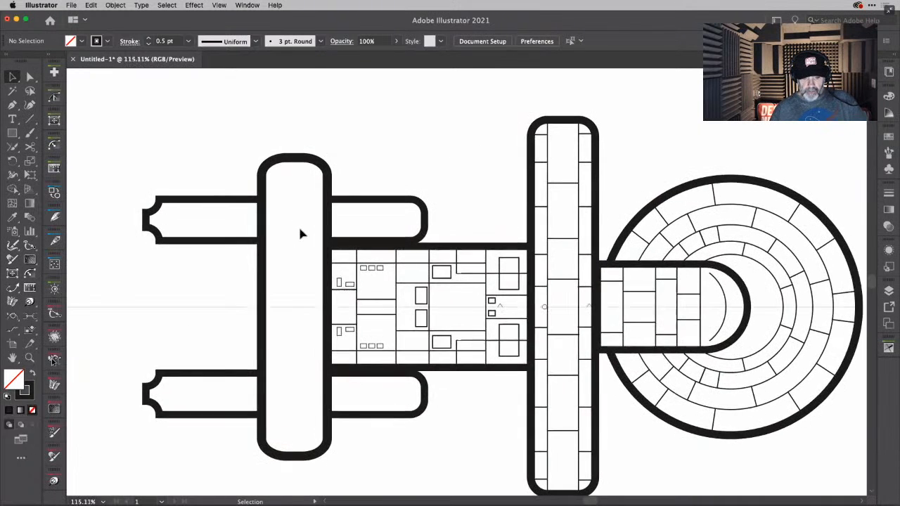
scroll(300, 229, "left", 3)
scroll(300, 228, "down", 2)
scroll(300, 234, "left", 1)
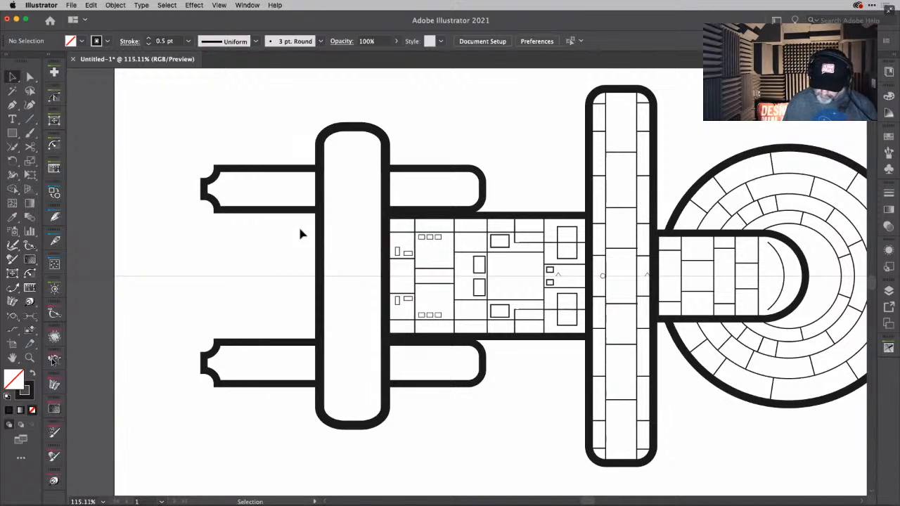
key("backslash")
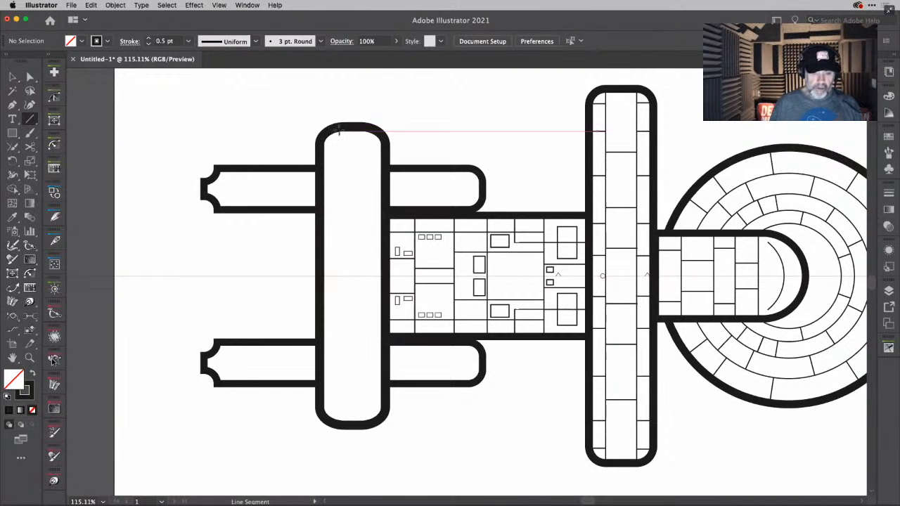
left_click_drag(339, 130, 339, 422)
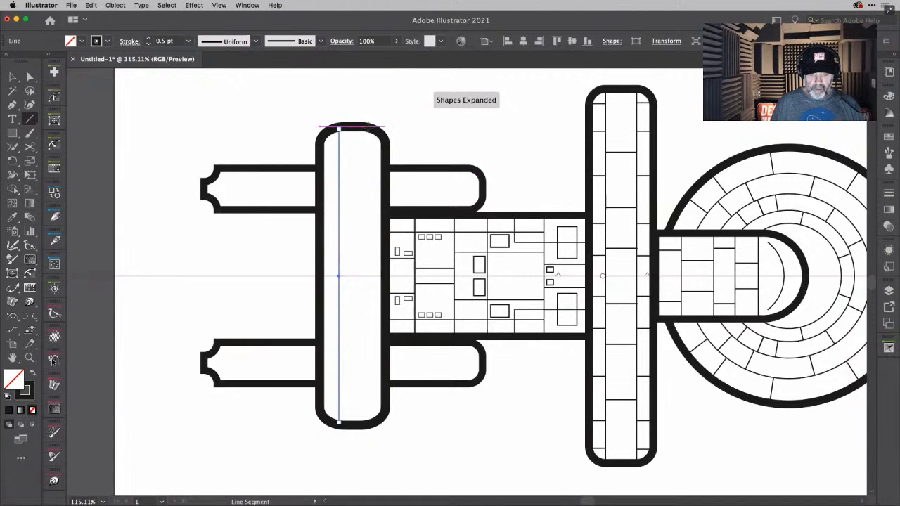
left_click_drag(367, 127, 367, 425)
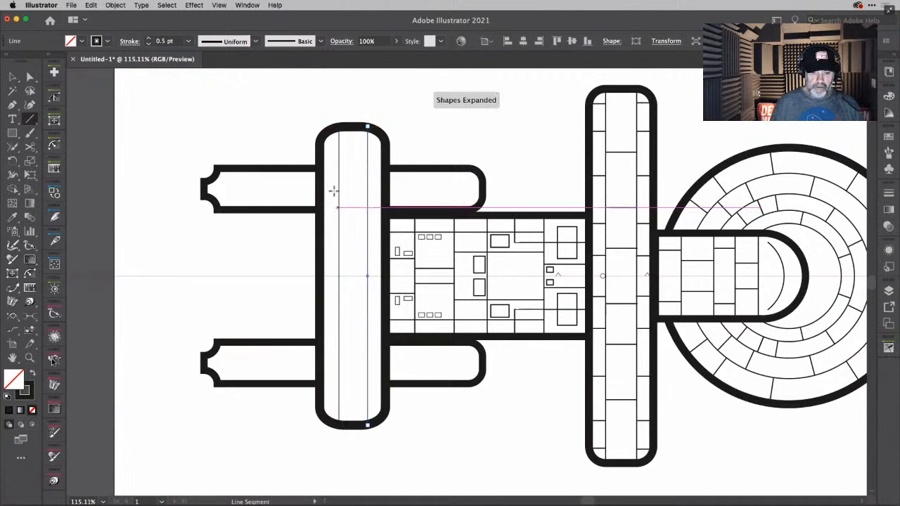
left_click_drag(322, 151, 323, 152)
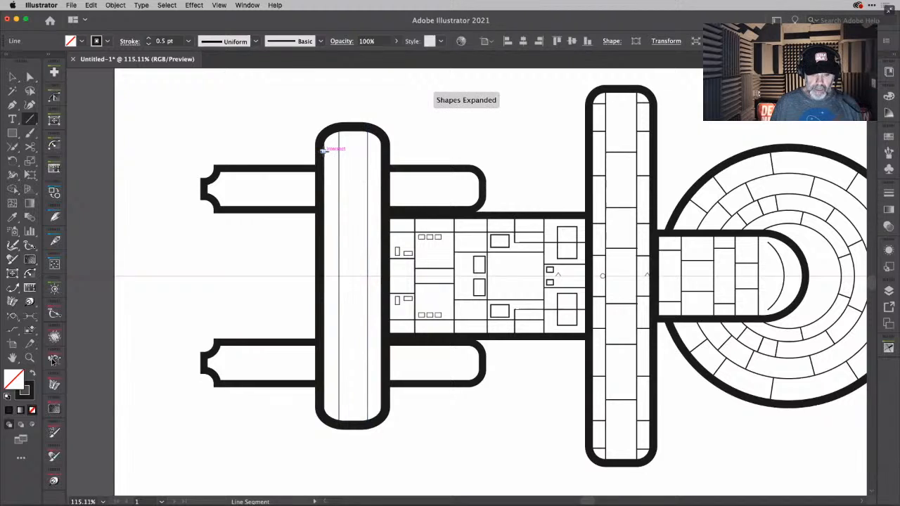
- Set the stroke weight of both vertical lines in the rear bar to 1 pt
key("v")
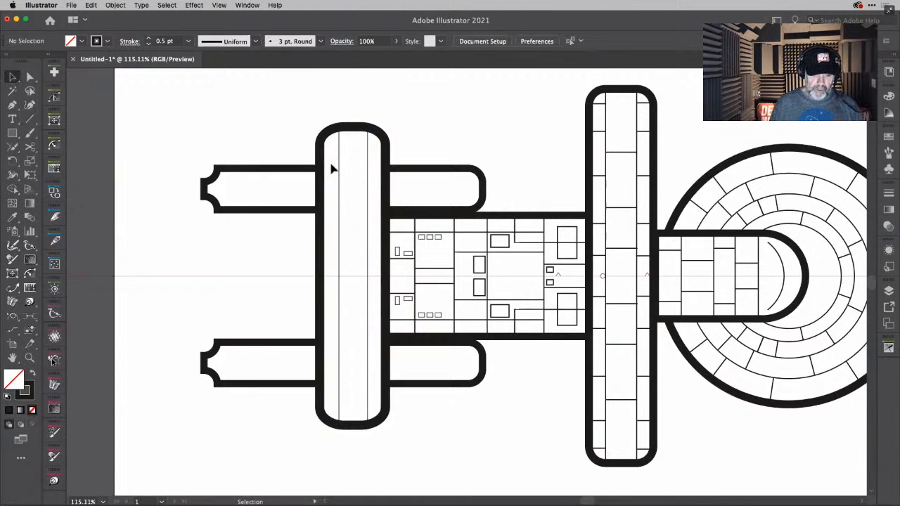
left_click(369, 194)
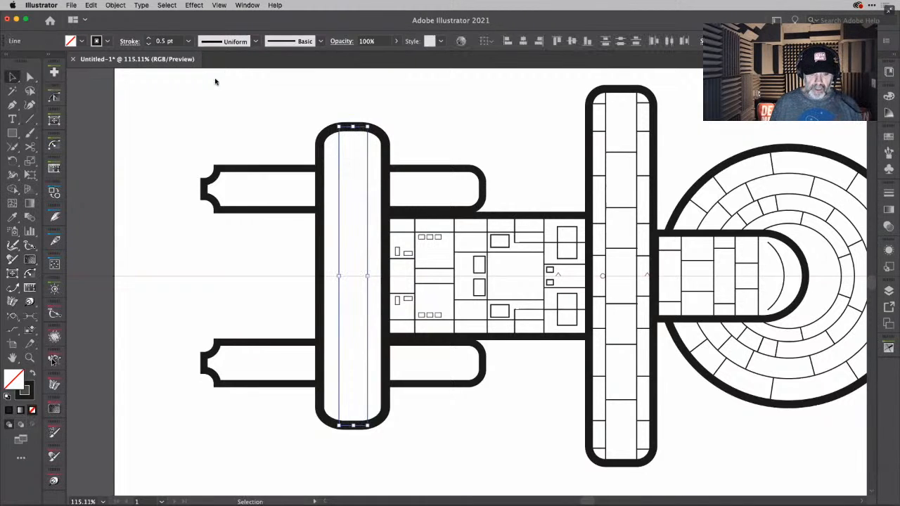
left_click(172, 40)
type("1")
key("Return")
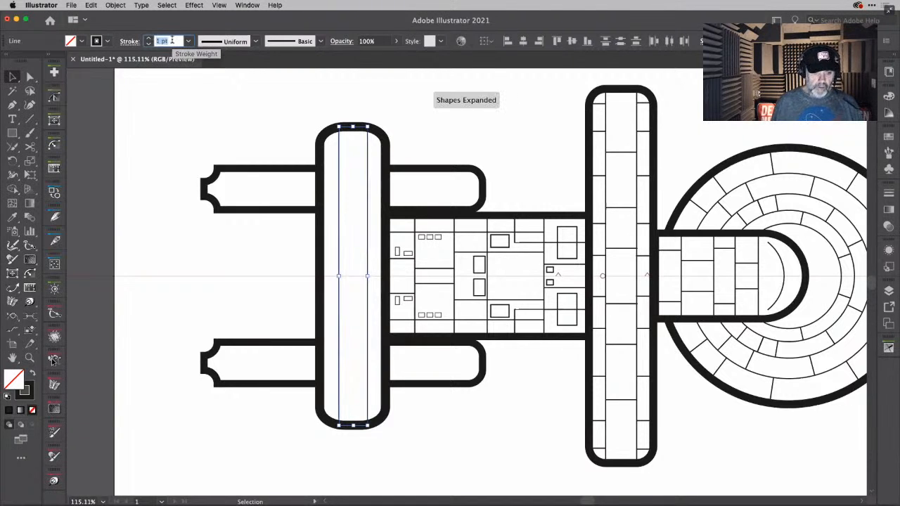
key("Return")
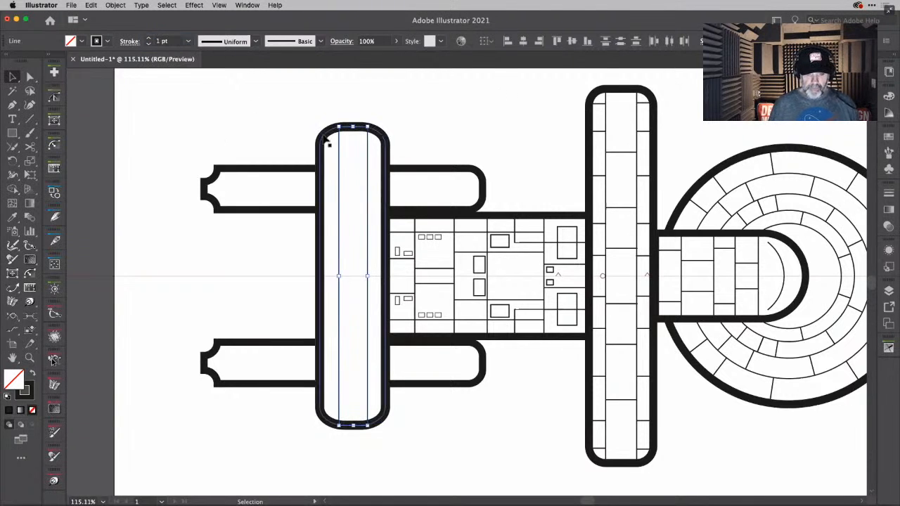
- Draw a short horizontal 1 pt line across each outer strip of the rear bar, level with each other just below its upper rounded end
scroll(324, 139, "up", 5)
scroll(325, 140, "up", 3)
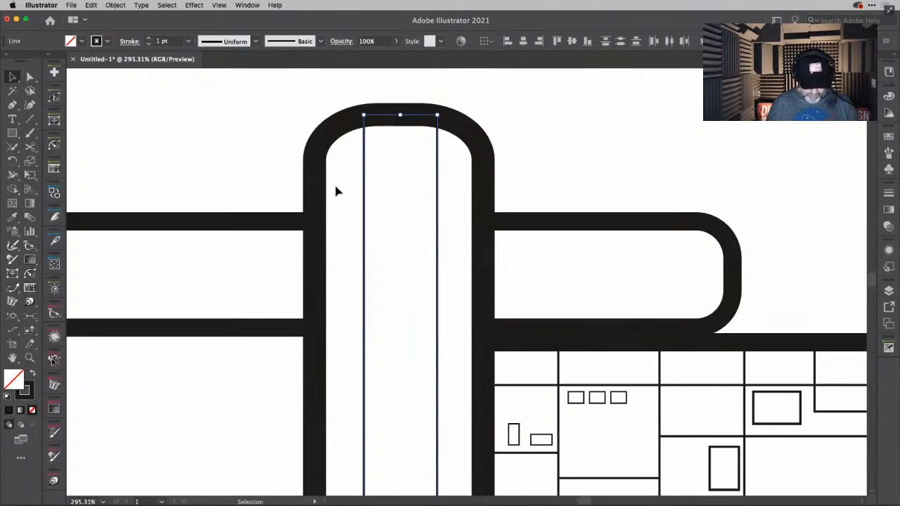
key("backslash")
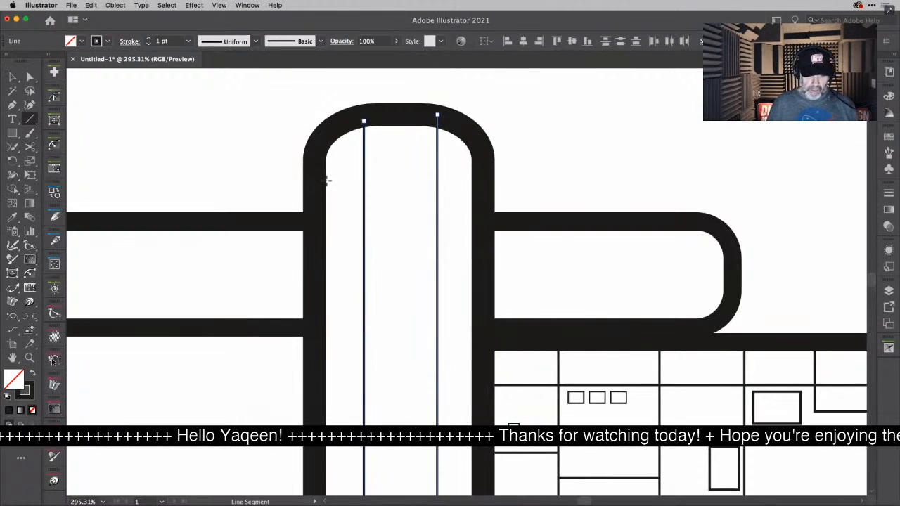
left_click_drag(328, 181, 411, 183)
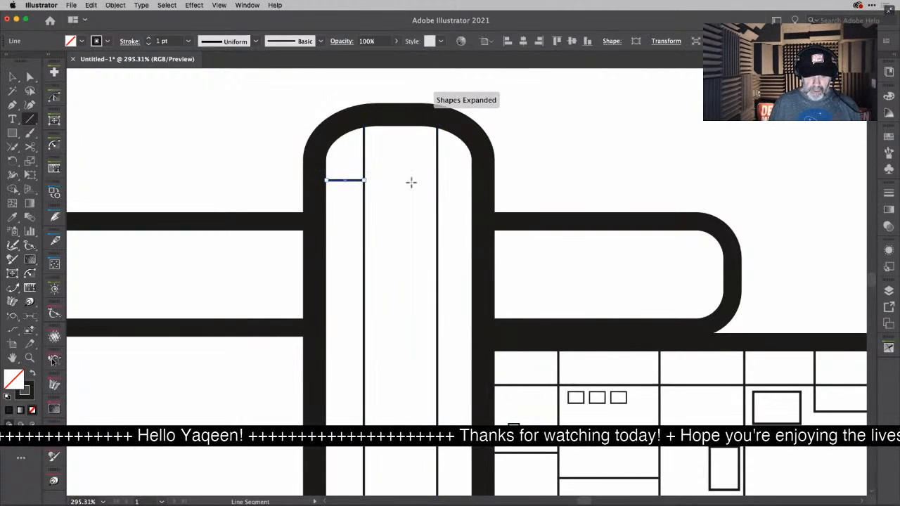
right_click(438, 180)
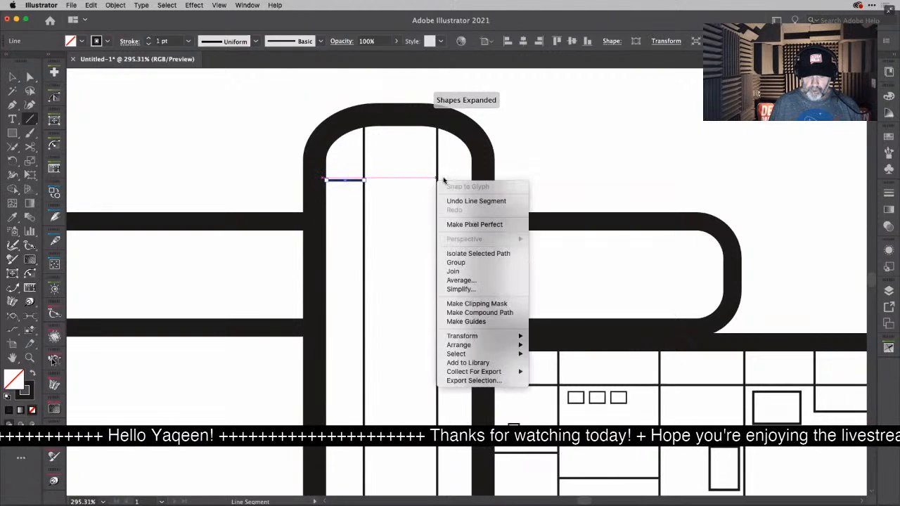
left_click(479, 172)
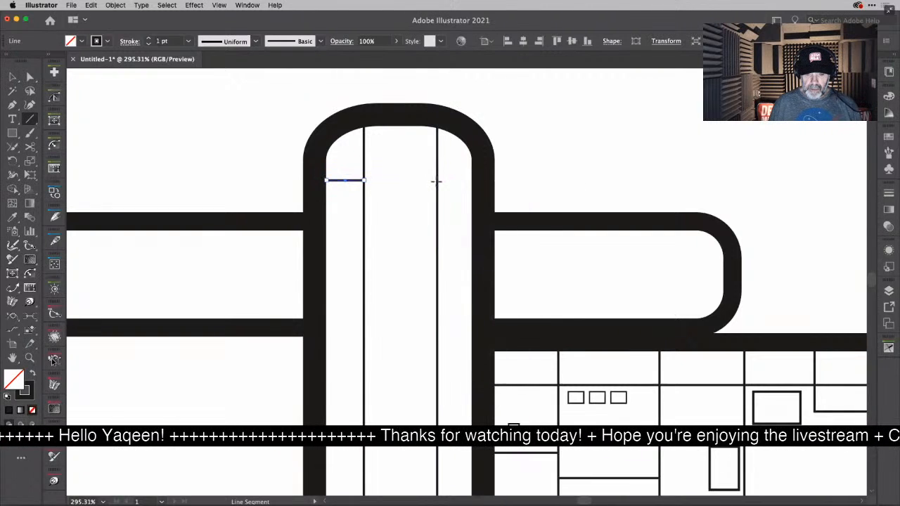
left_click_drag(437, 180, 481, 180)
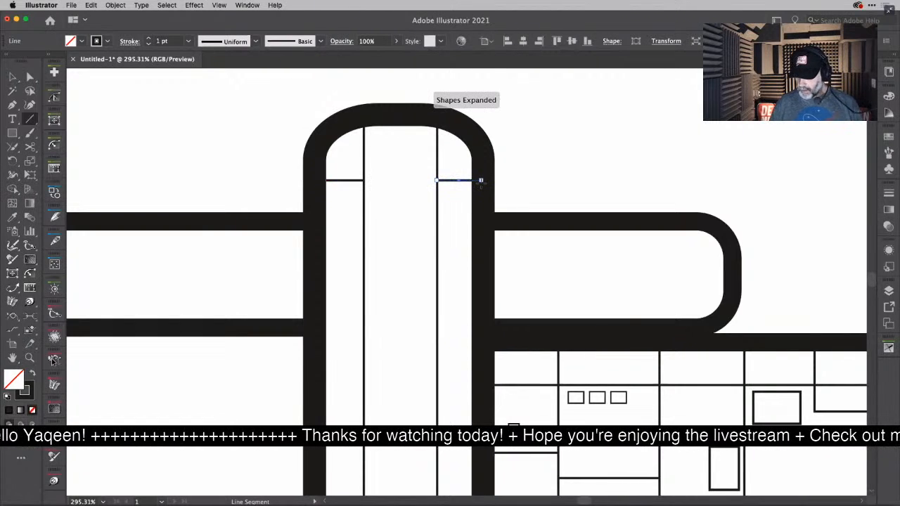
- Add two more 1 pt horizontal lines to each outer strip of the rear bar, the upper pair roughly level and the lower pair staggered
scroll(436, 208, "down", 3)
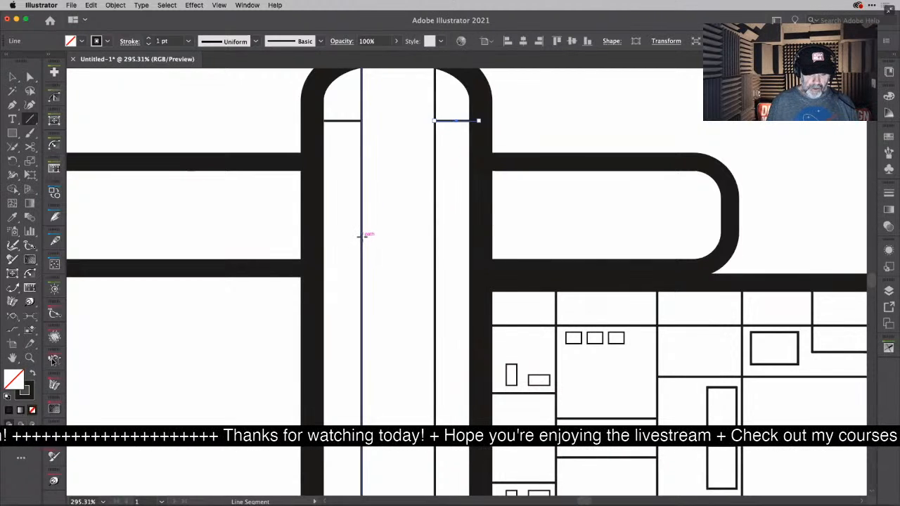
left_click_drag(362, 237, 316, 237)
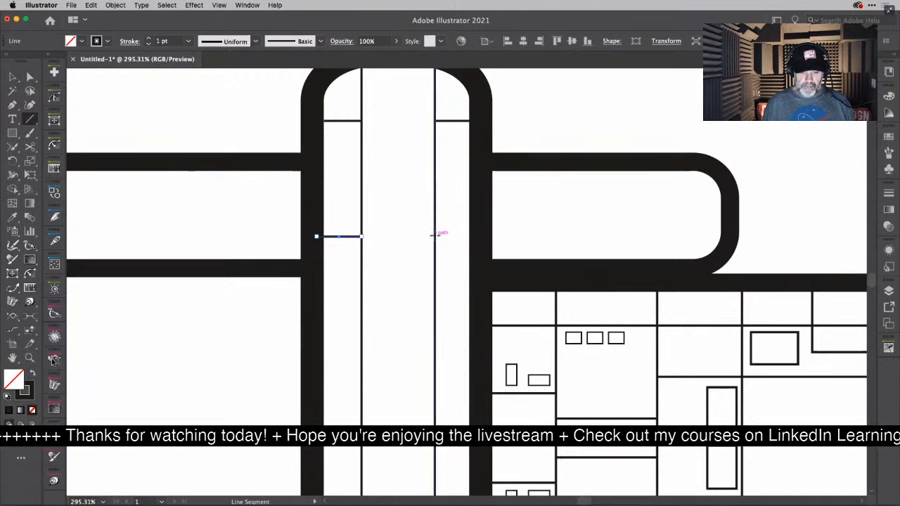
mouse_move(435, 235)
left_mouse_down()
mouse_move(501, 238)
mouse_move(474, 235)
left_mouse_up()
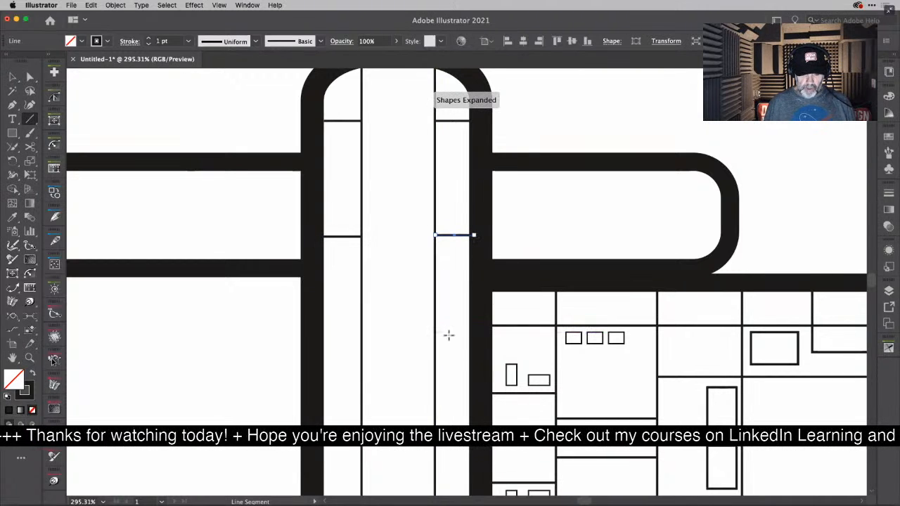
left_click_drag(436, 320, 475, 321)
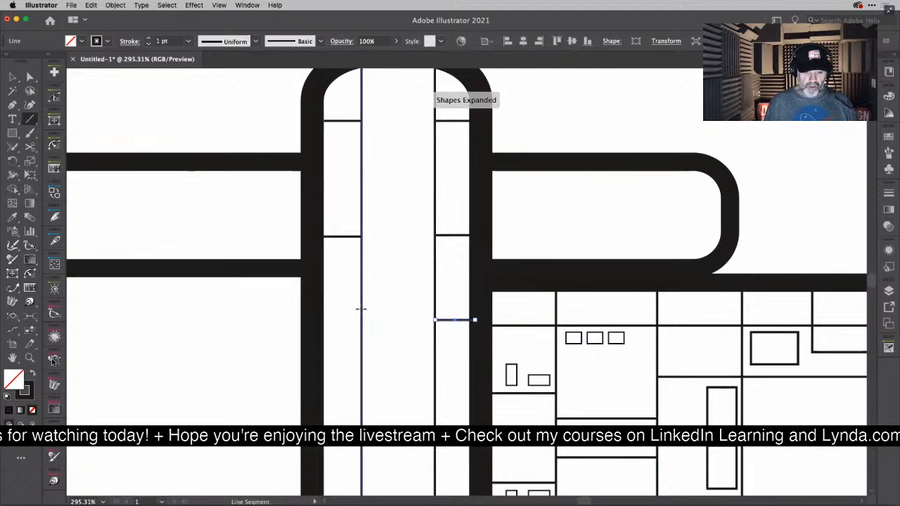
left_click_drag(361, 309, 324, 309)
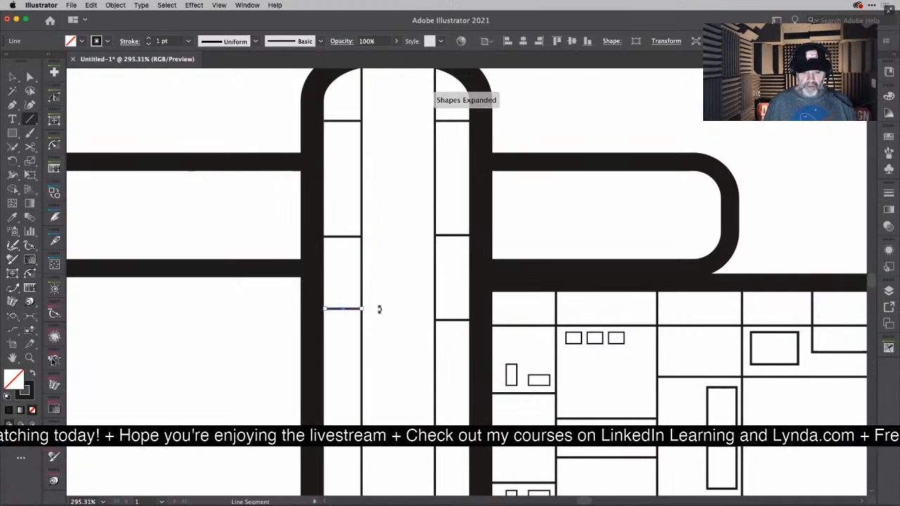
left_click(433, 309)
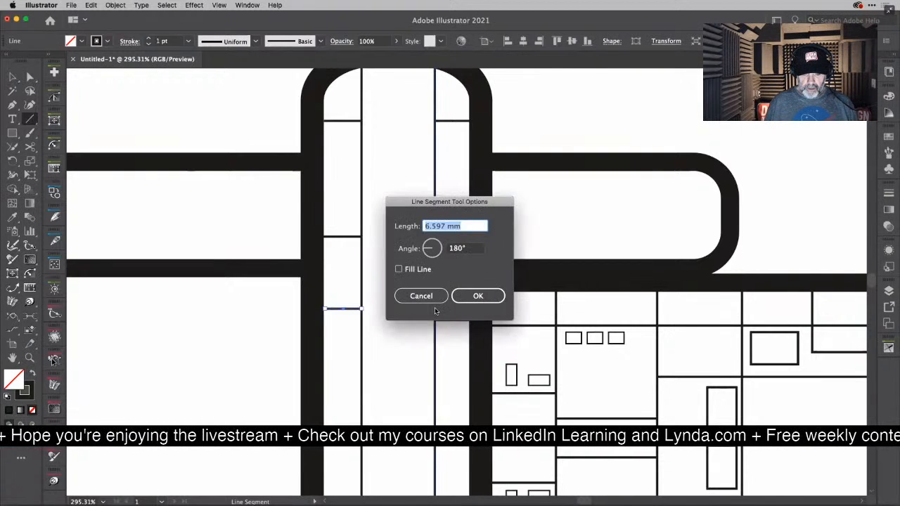
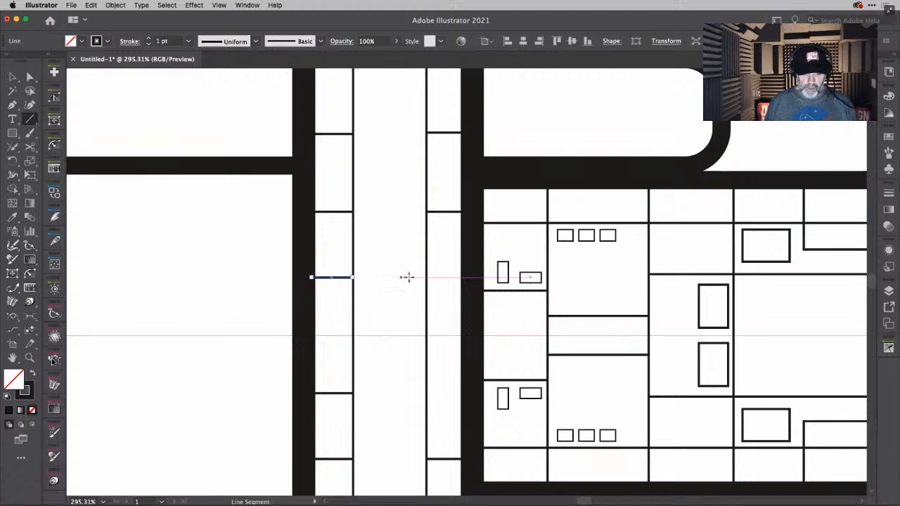
- Complete the rear bar's hull-side strip with a short horizontal 1 pt line and draw two upright rectangles, one straddling each vertical panel line
left_click_drag(426, 277, 467, 276)
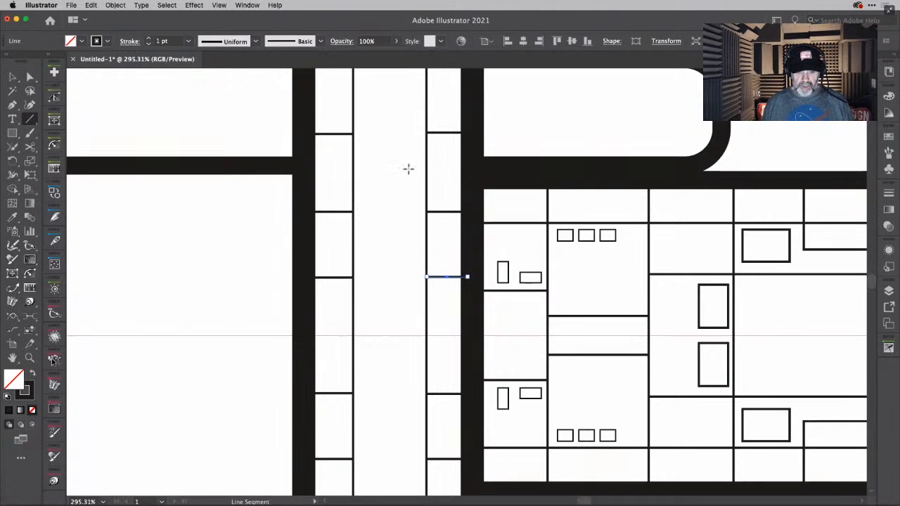
key("m")
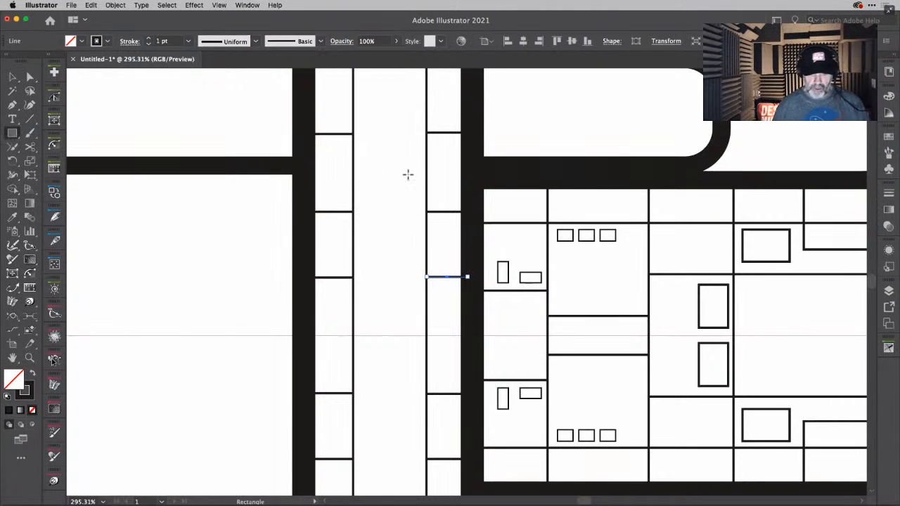
left_click_drag(408, 175, 445, 251)
scroll(387, 171, "down", 5)
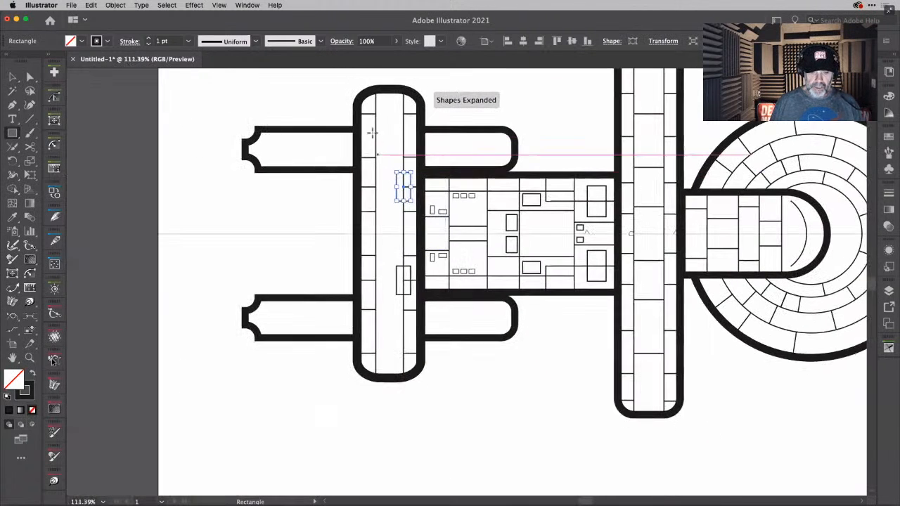
left_click_drag(367, 118, 388, 148)
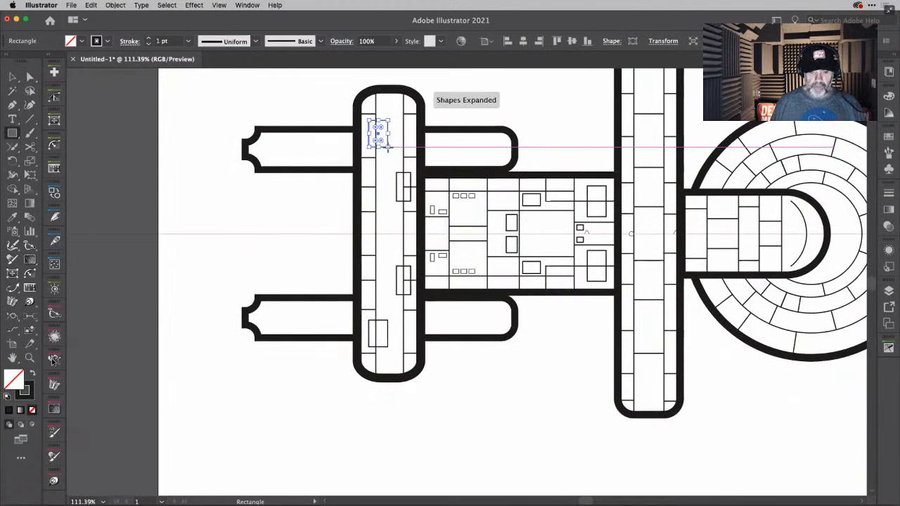
- Draw a horizontal line from the uppermost rectangle to the rear bar's hull-side edge and delete the tiny stray line outside the bar
key("backslash")
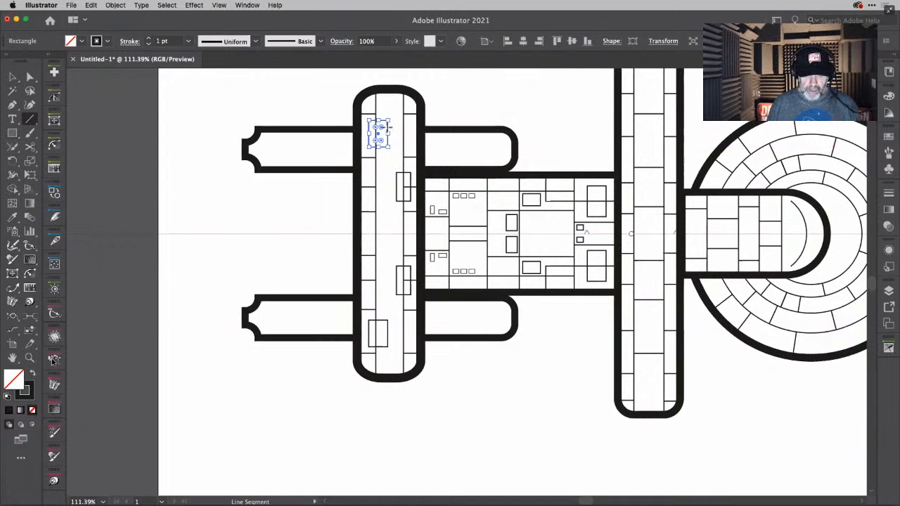
left_click_drag(389, 128, 421, 127)
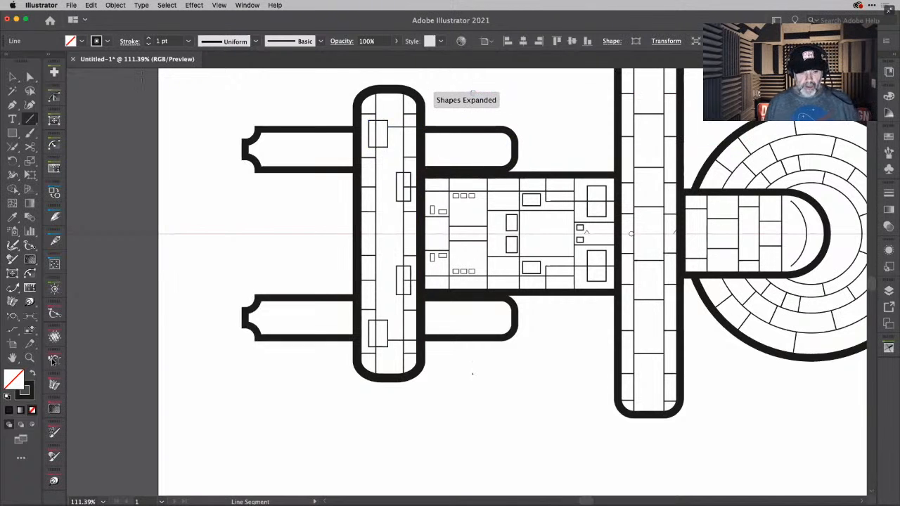
left_click(13, 76)
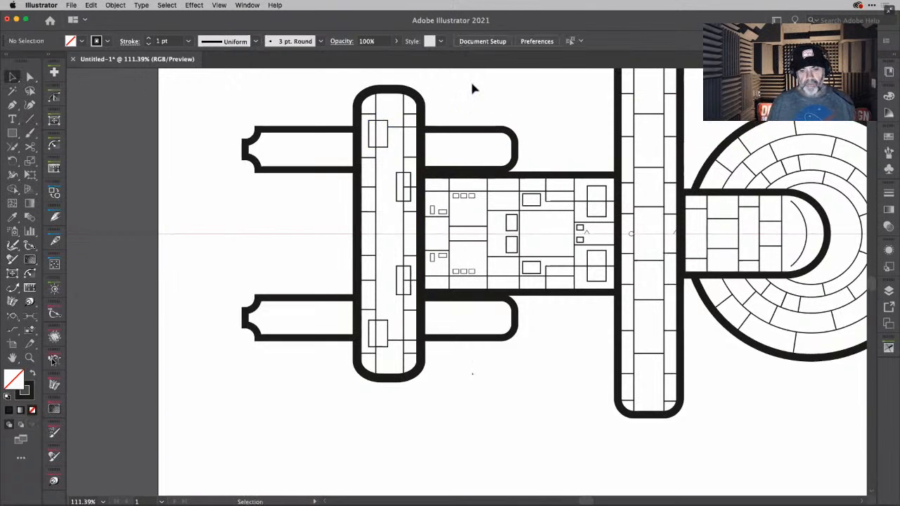
left_click_drag(501, 86, 459, 96)
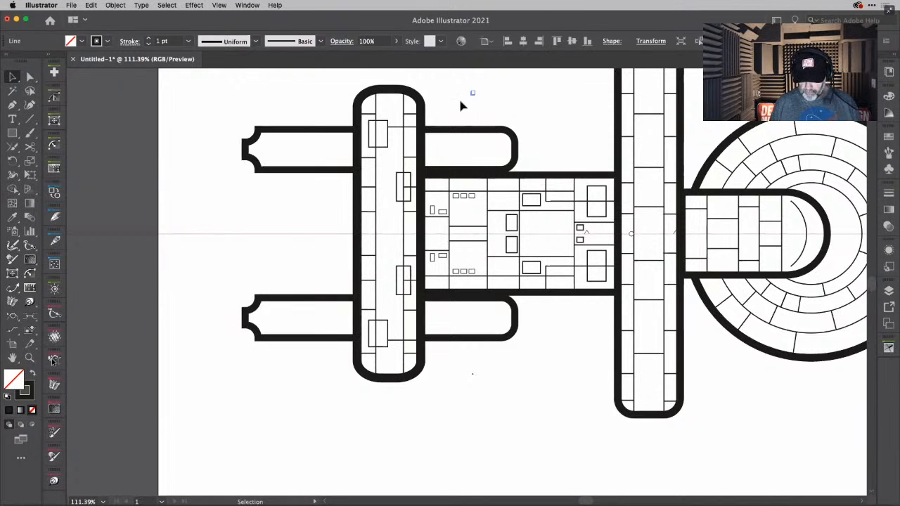
key("Delete")
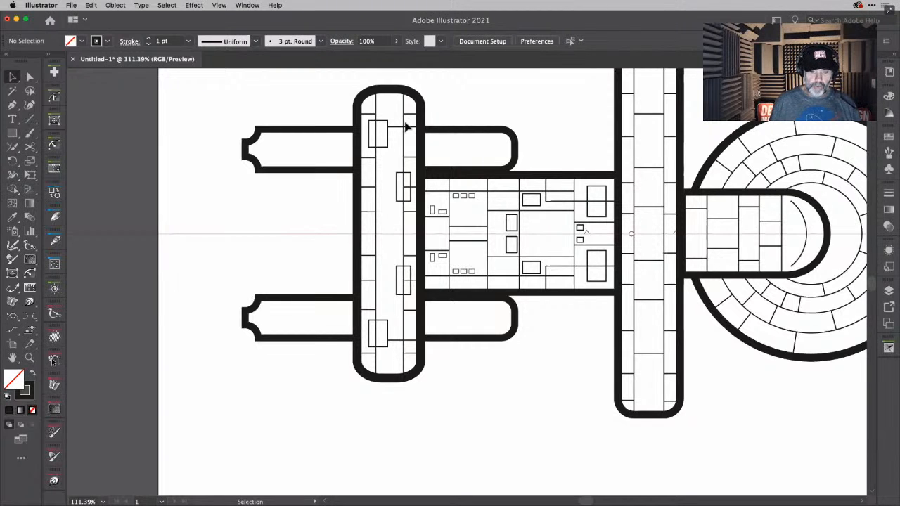
- Draw two closely spaced vertical 1 pt lines across the upper nacelle near its rounded front end and another pair near its notched rear end
scroll(406, 127, "up", 5)
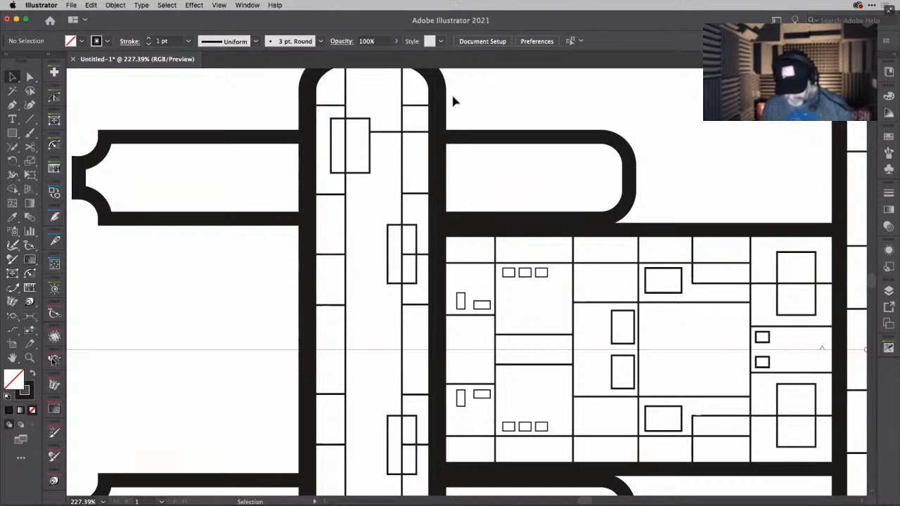
key("backslash")
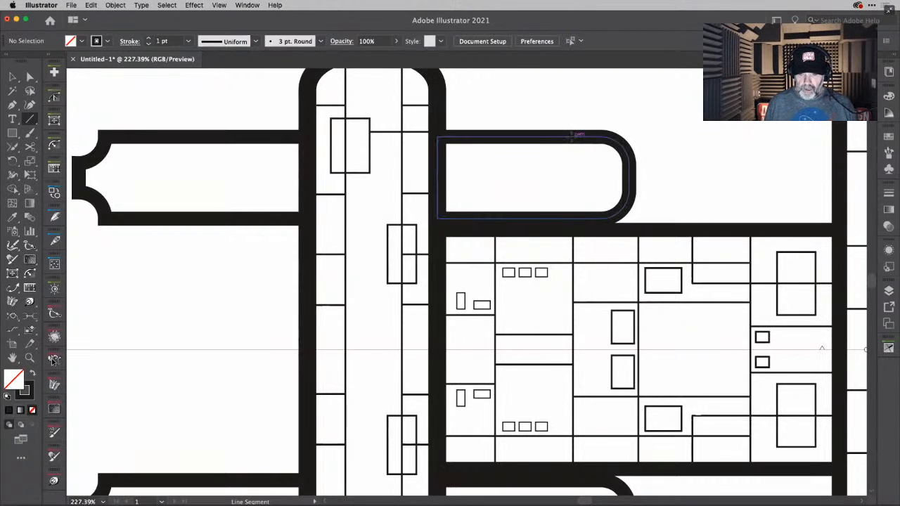
left_click_drag(570, 137, 572, 219)
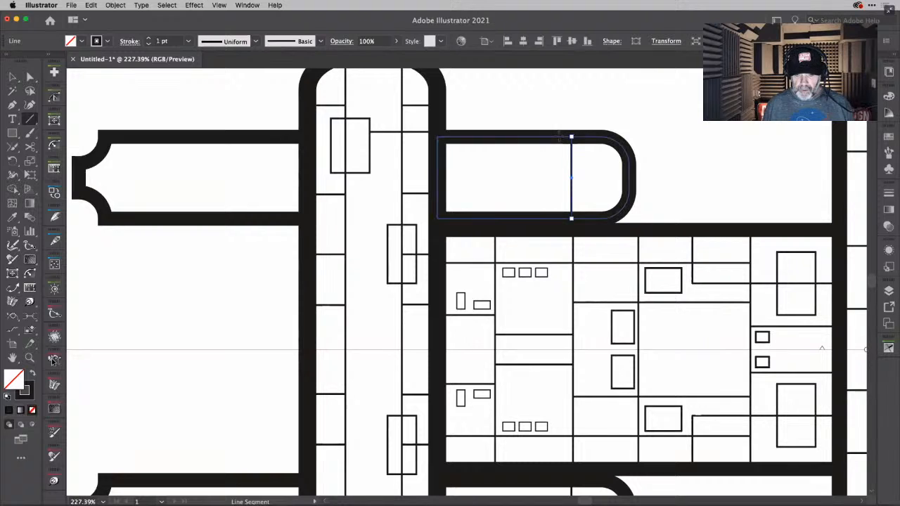
left_click_drag(561, 136, 562, 218)
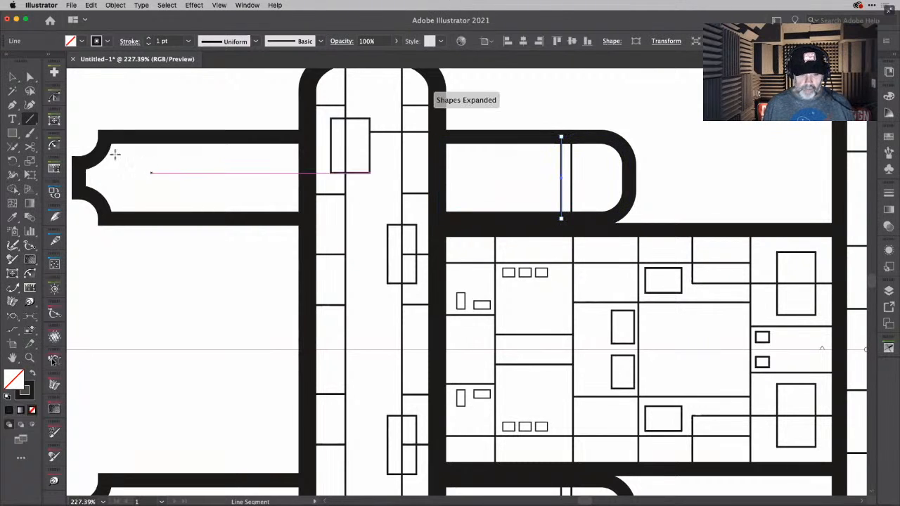
left_click_drag(143, 137, 143, 218)
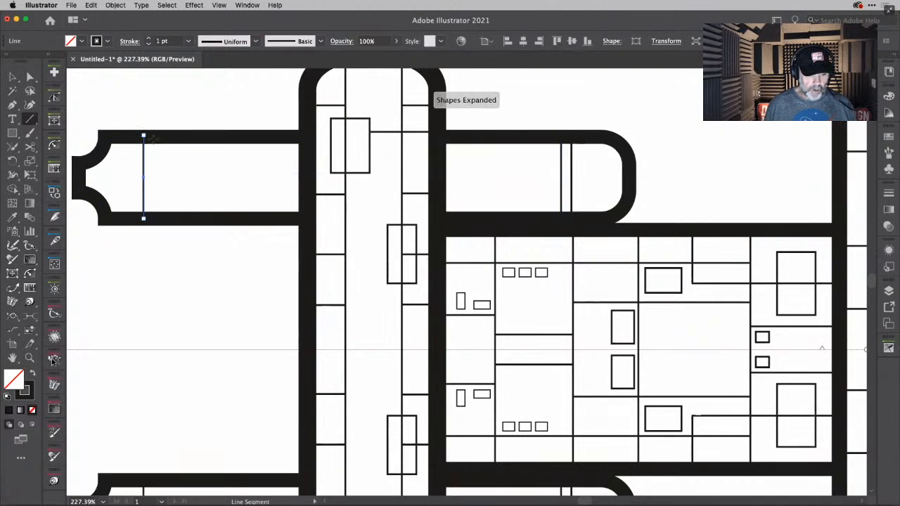
left_click_drag(151, 136, 151, 218)
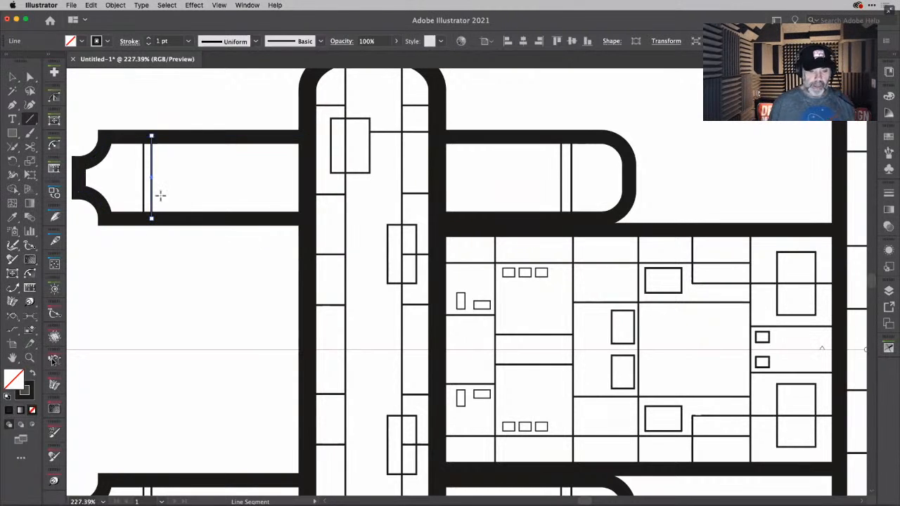
- Draw a full-length horizontal line in the upper nacelle's rear section, with two shorter staggered lines below it, the forward one higher and ending at the bar
left_click_drag(151, 163, 302, 167)
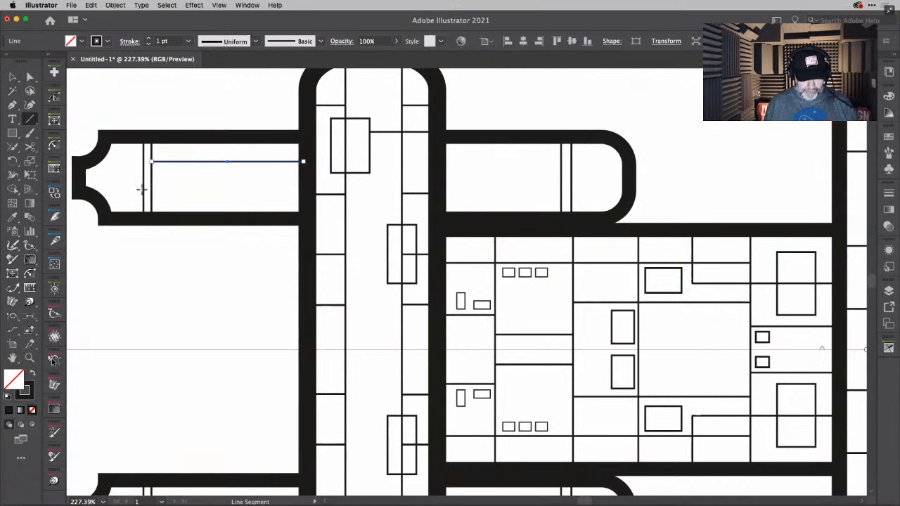
right_click(152, 190)
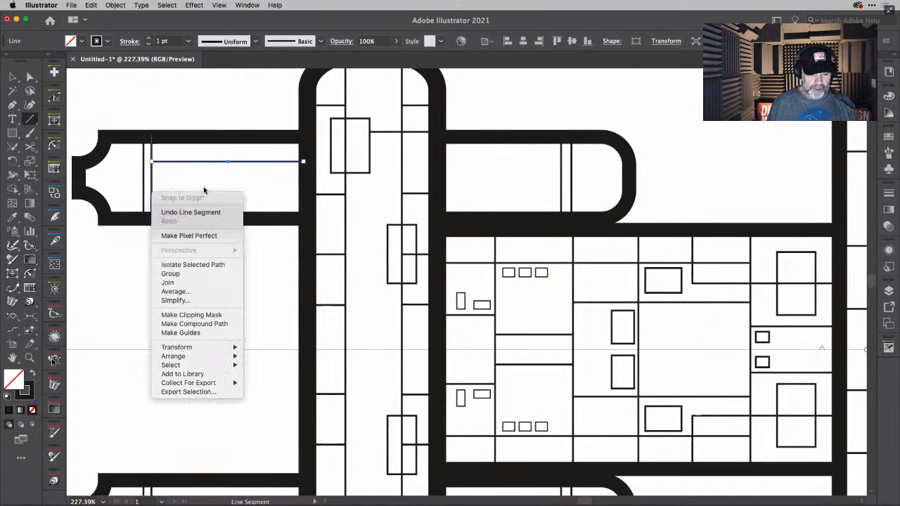
left_click(193, 176)
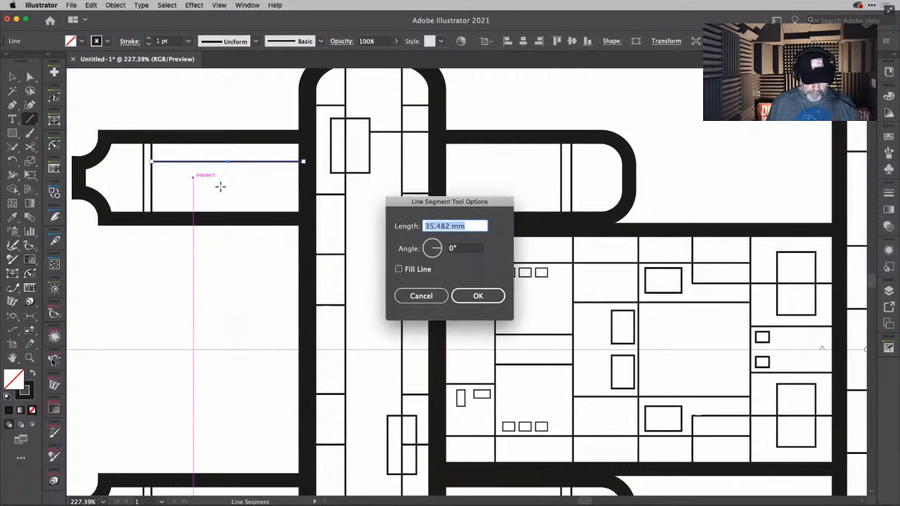
key("Escape")
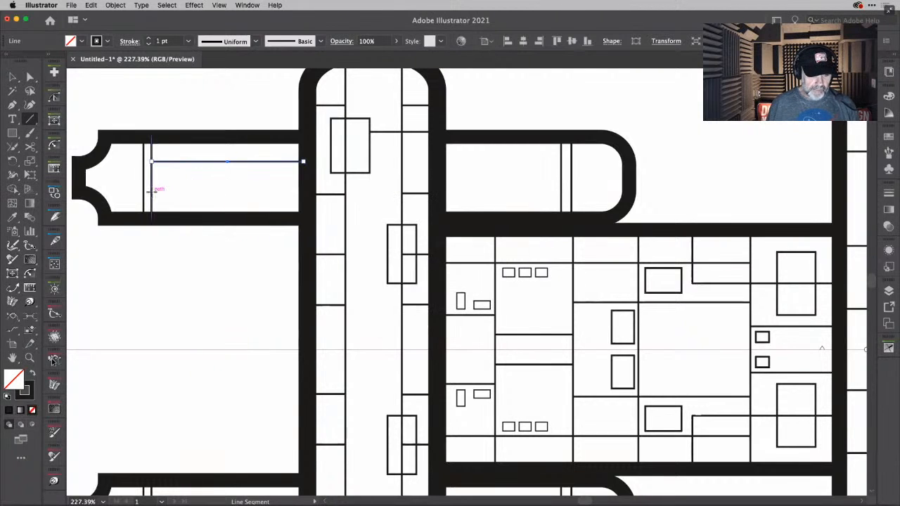
left_click_drag(151, 191, 300, 175)
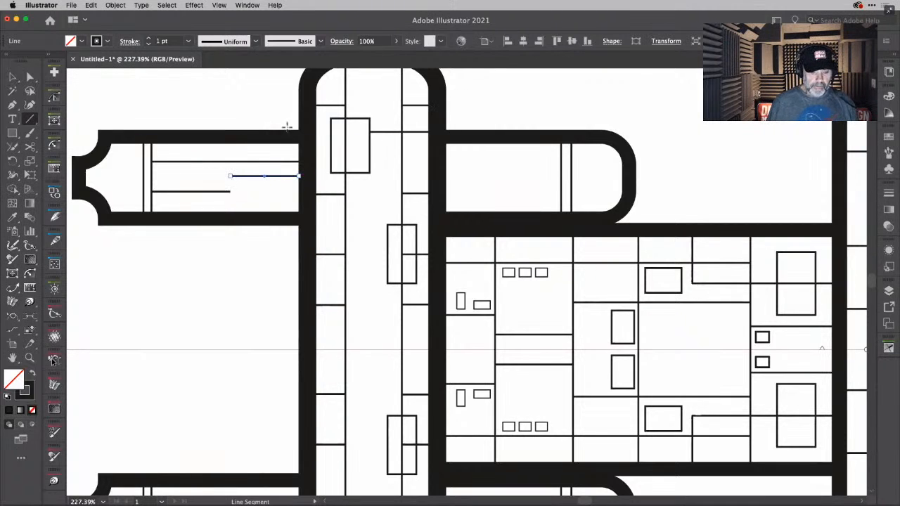
- Shorten the short line that ends at the rear bar by shifting its free anchor point toward the bar
scroll(231, 182, "up", 5)
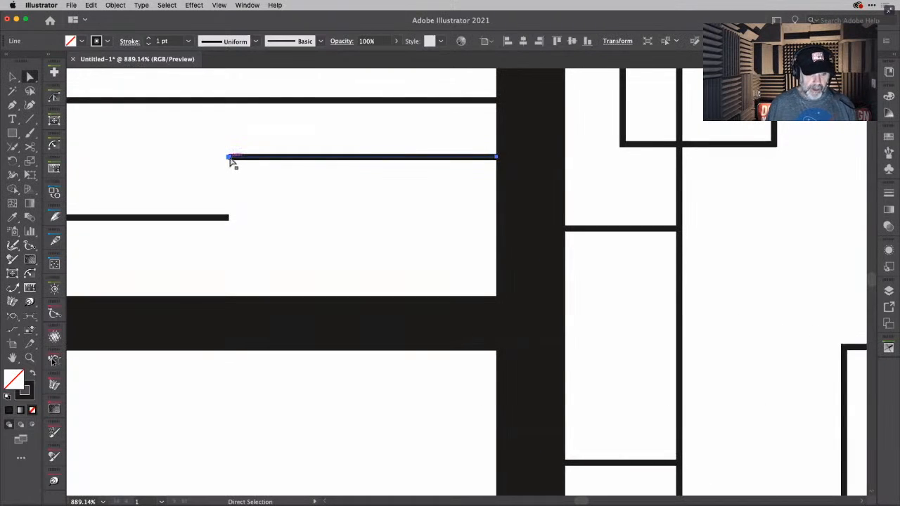
left_click(230, 157, "super")
key("shift+Right")
key("shift+Right")
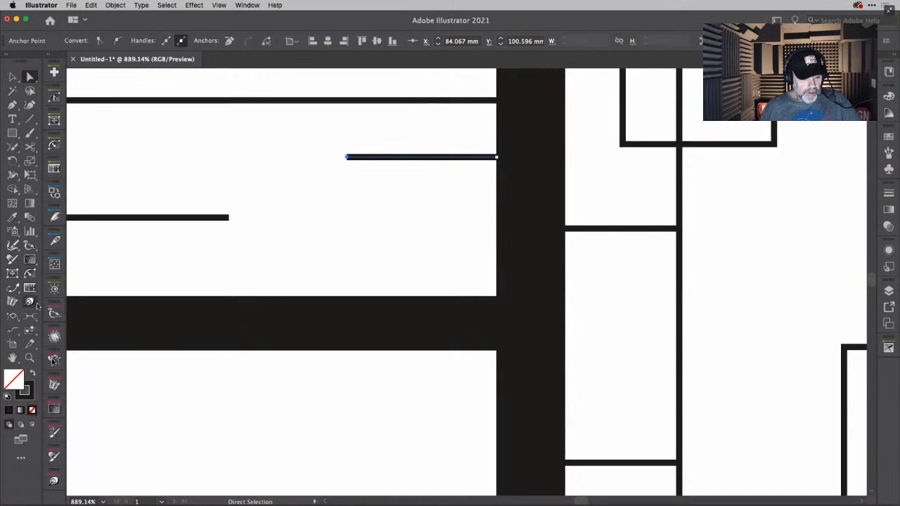
- Join the facing ends of the two staggered lines with a smooth S-curve using the Connect Tool
left_click(12, 330)
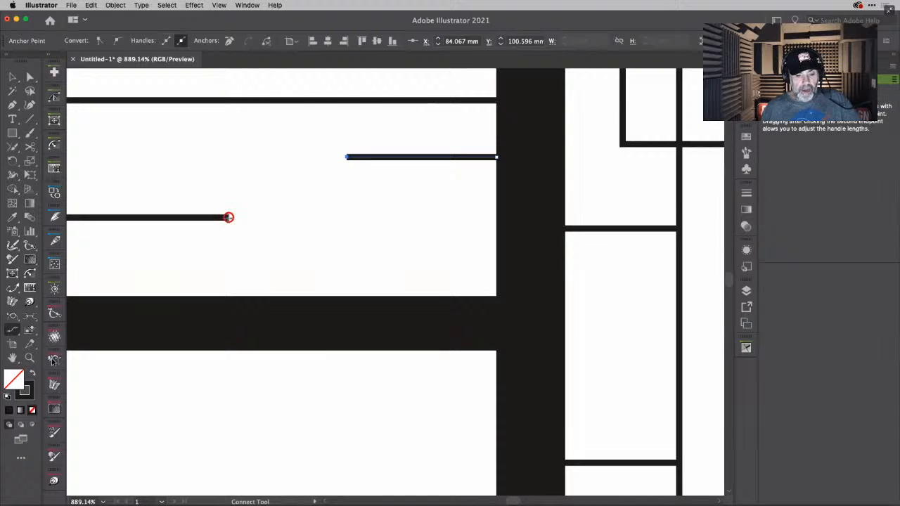
left_click(230, 217)
left_click(347, 156)
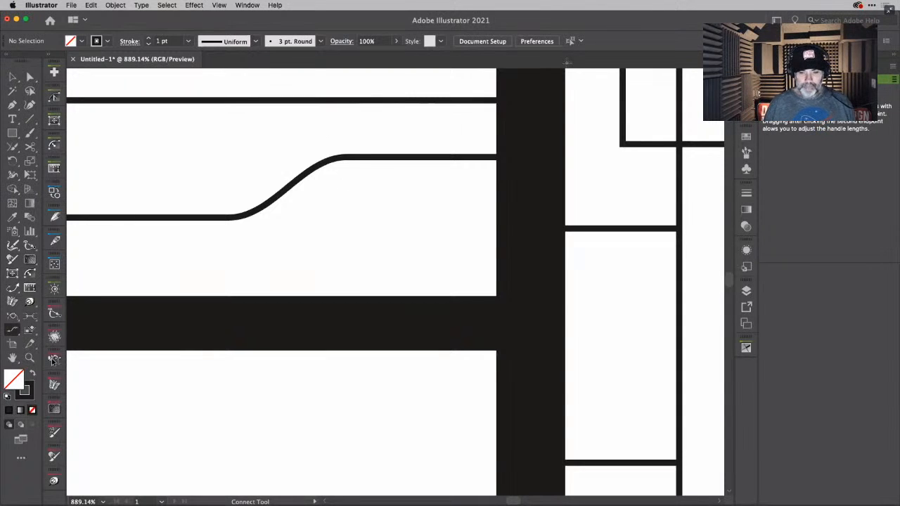
- Copy the straight horizontal line from the upper nacelle's rear section into its front section and shorten it to end at the first vertical line
key("super+0")
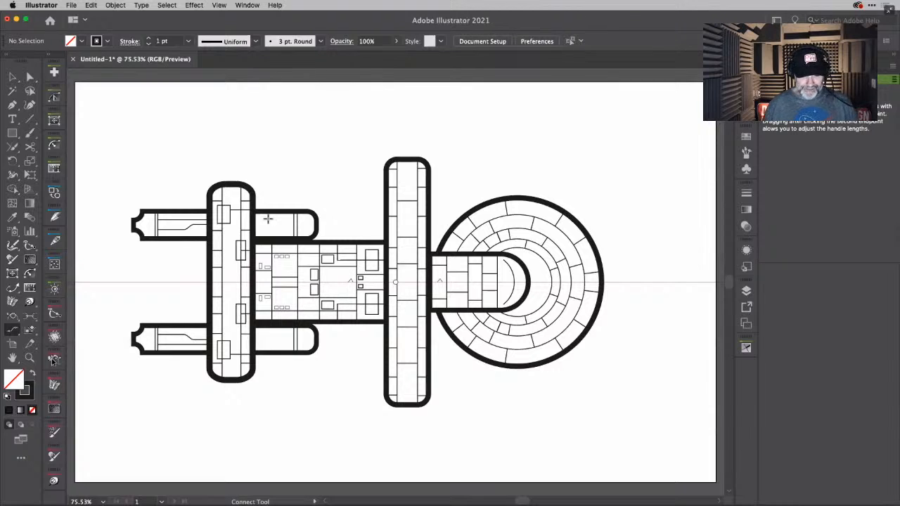
scroll(262, 222, "up", 4)
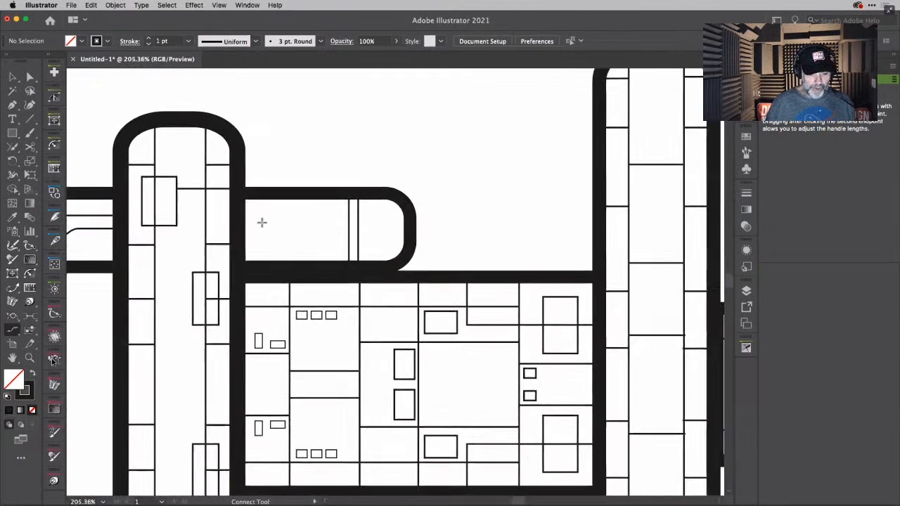
scroll(262, 222, "left", 5)
scroll(262, 222, "down", 2)
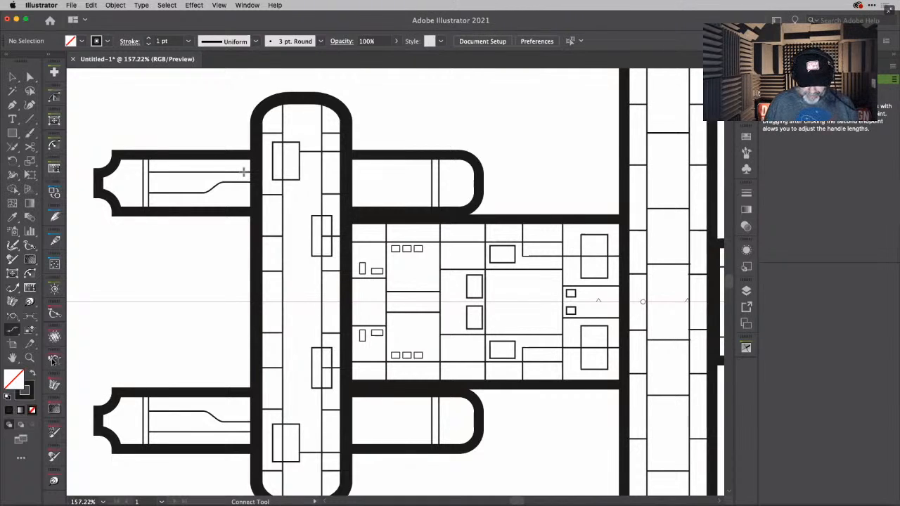
key("v")
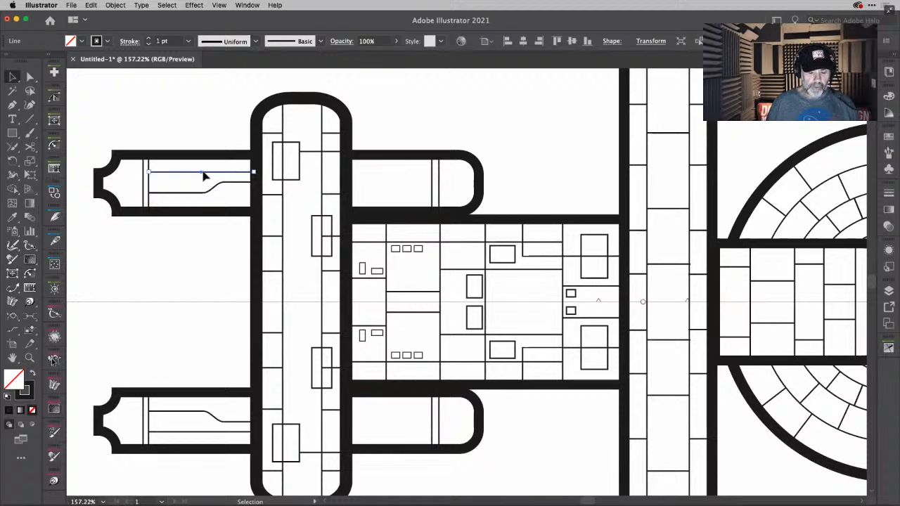
left_click_drag(203, 176, 405, 173)
scroll(457, 175, "up", 5, "alt")
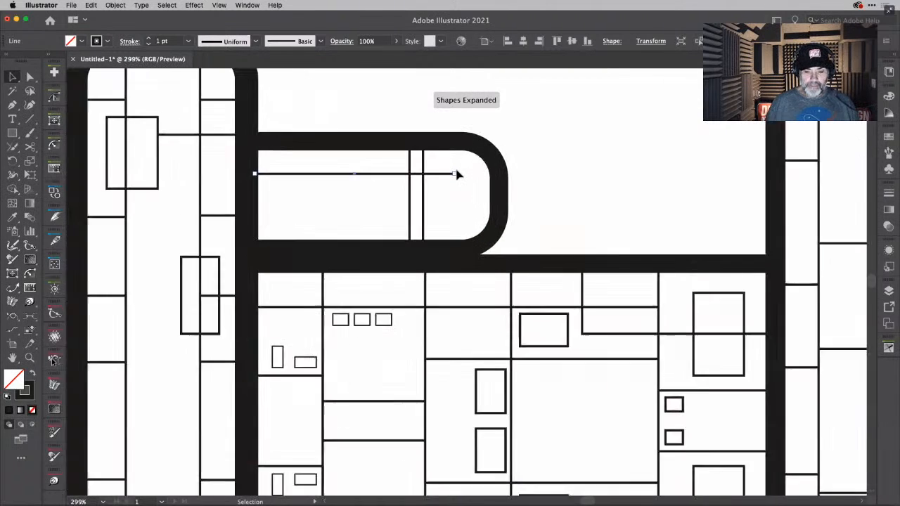
key("a")
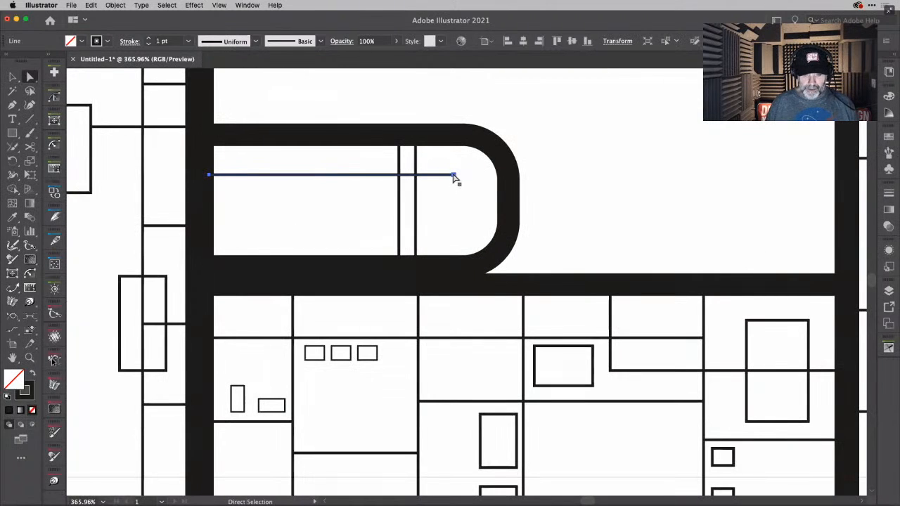
left_click_drag(456, 179, 402, 183)
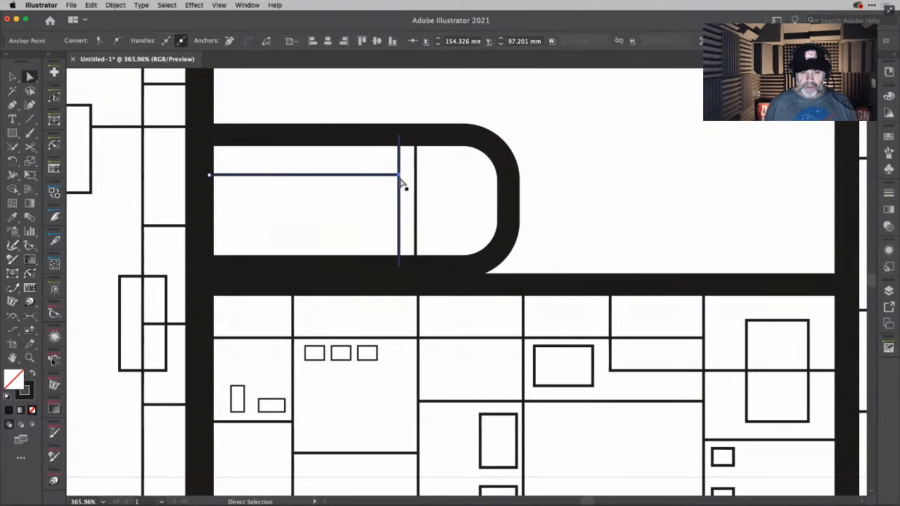
- Draw a horizontal line level with the forward end of the S-curve line and shift it into the upper nacelle's front section
scroll(478, 167, "down", 3)
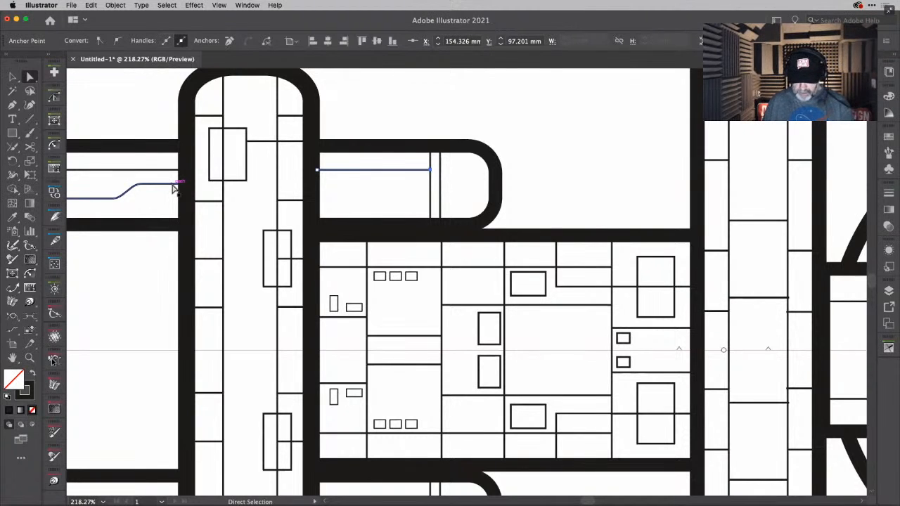
key("backslash")
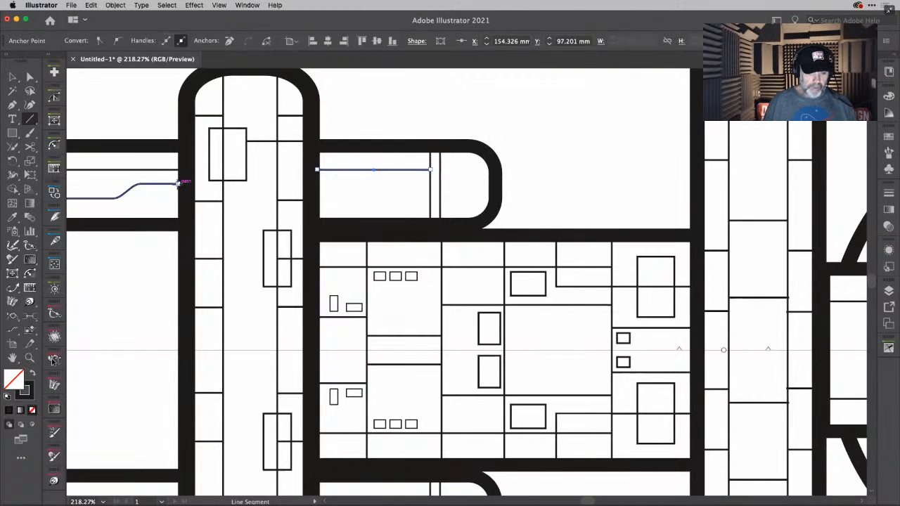
left_click_drag(178, 183, 332, 184)
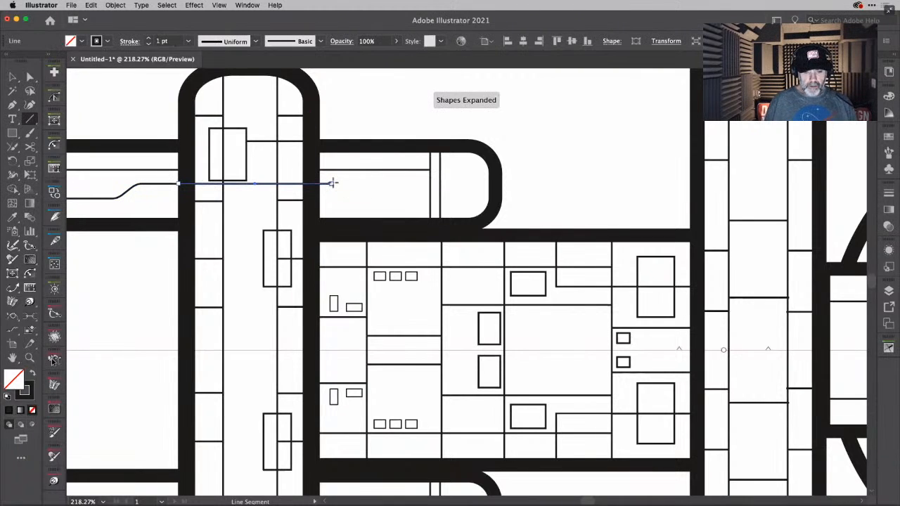
key("shift+Right")
key("shift+Right")
key("shift+Right")
key("shift+Right")
key("shift+Right")
key("shift+Right")
key("shift+Right")
key("shift+Right")
key("shift+Right")
key("shift+Right")
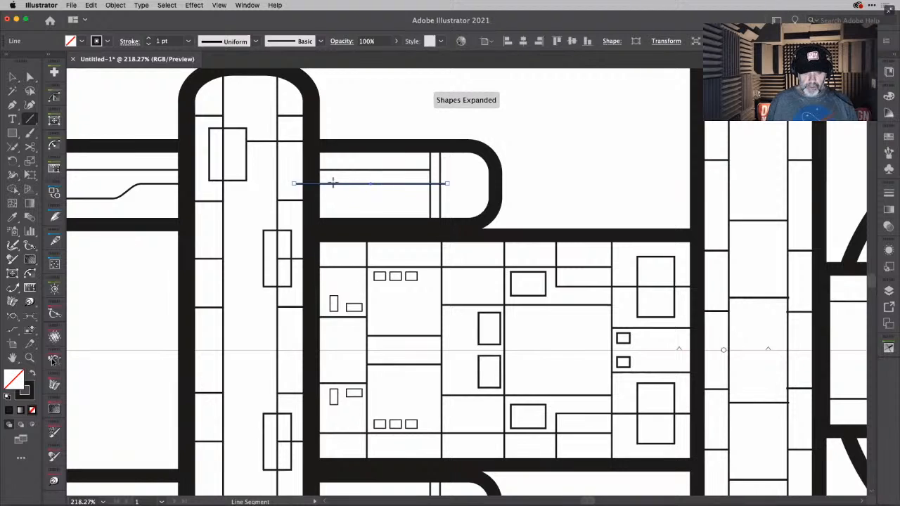
key("shift+Left")
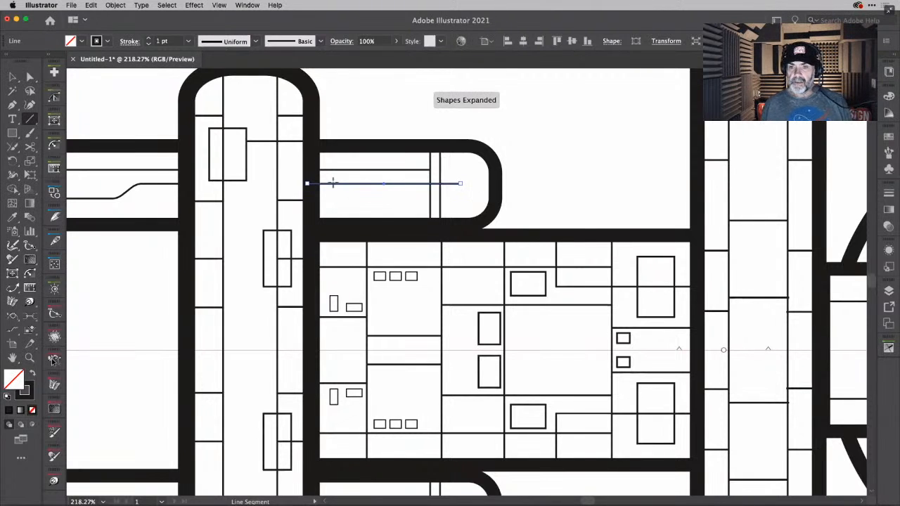
- Shorten the new line's front end to meet the first vertical line in the nacelle's front section
key("a")
left_click(461, 185)
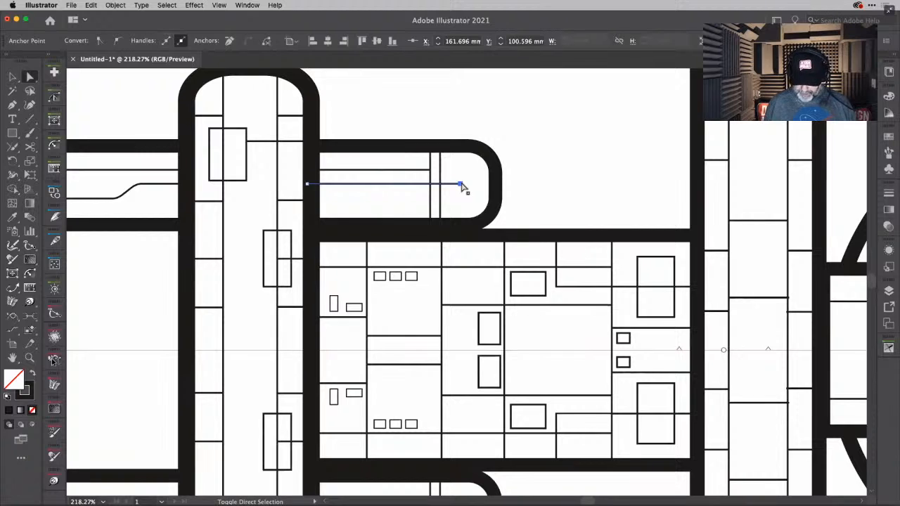
left_click_drag(461, 185, 433, 190)
left_click(564, 160)
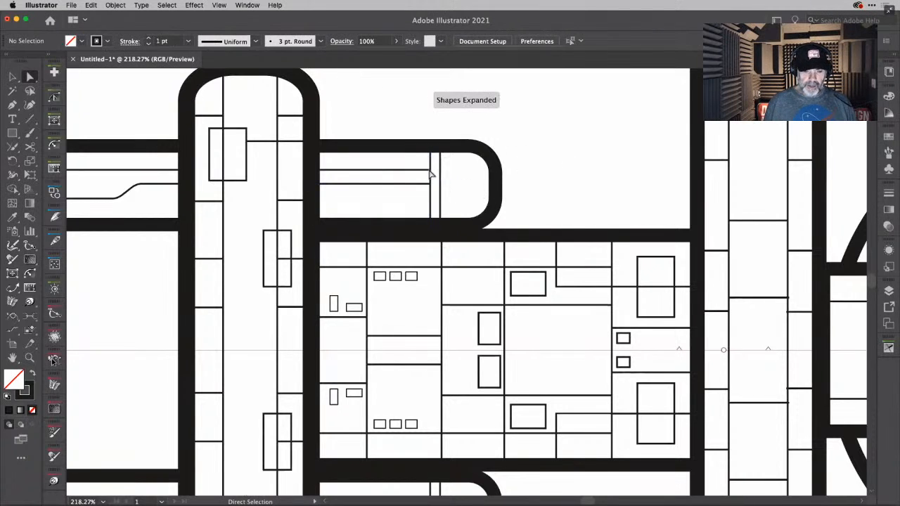
- Shift the same line's rear anchor point slightly forward so it ends within the rear bar's thick outline
left_click(369, 184)
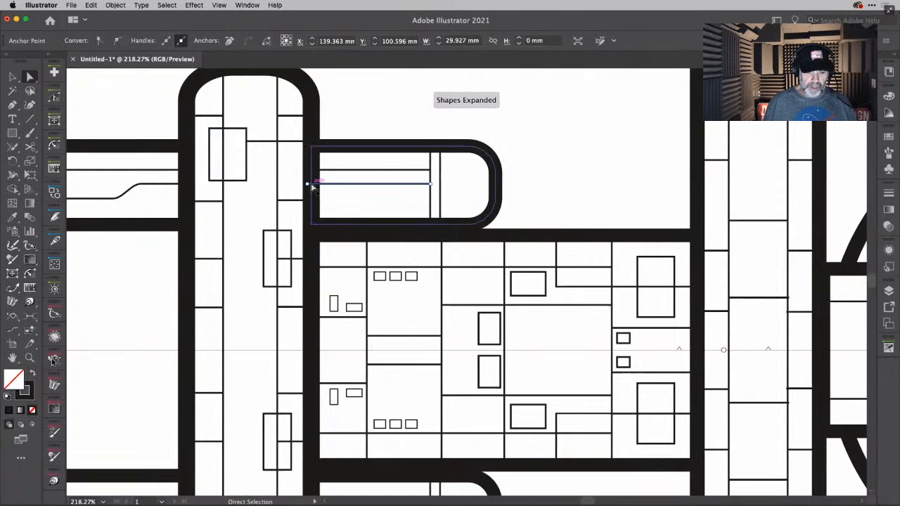
right_click(309, 185)
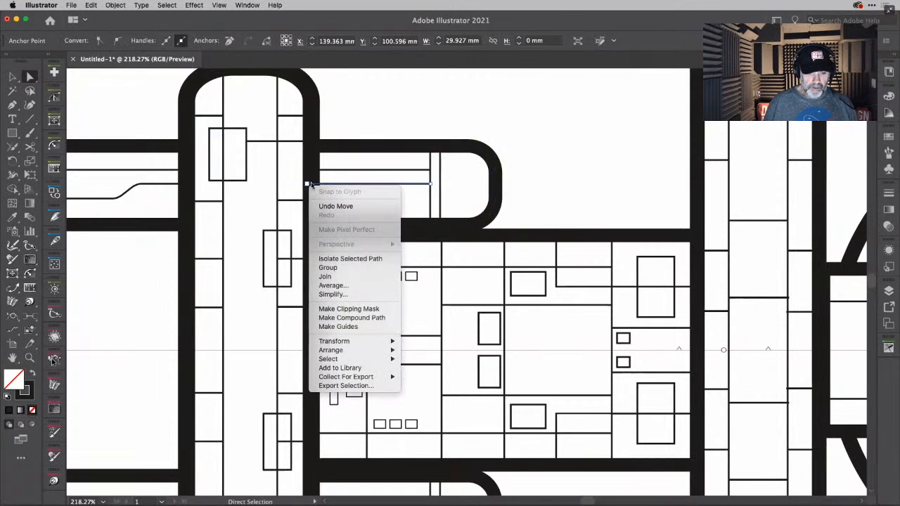
left_click(312, 180)
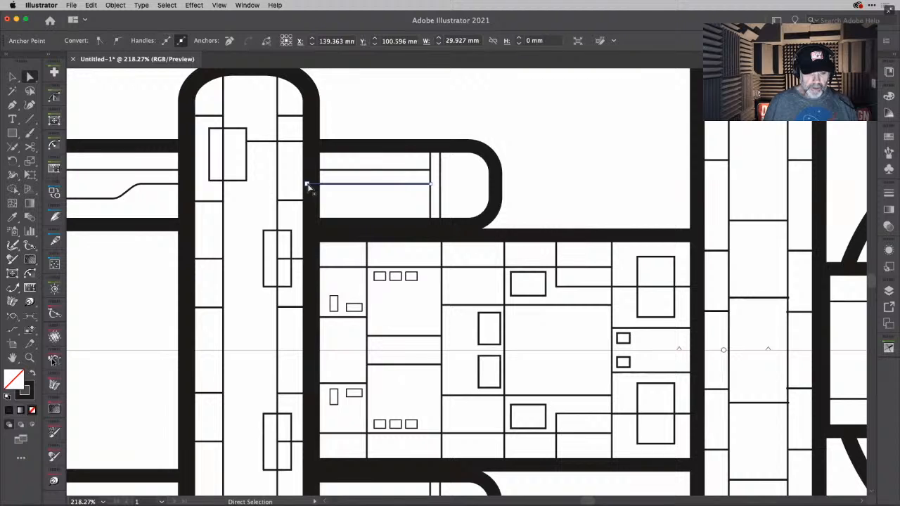
left_click_drag(308, 185, 313, 187)
left_click(533, 77)
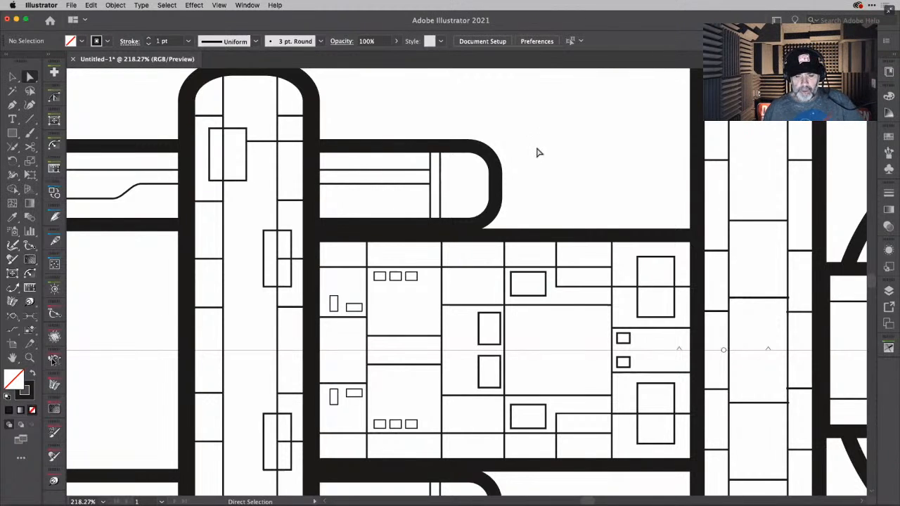
scroll(540, 152, "down", 4)
key("super+0")
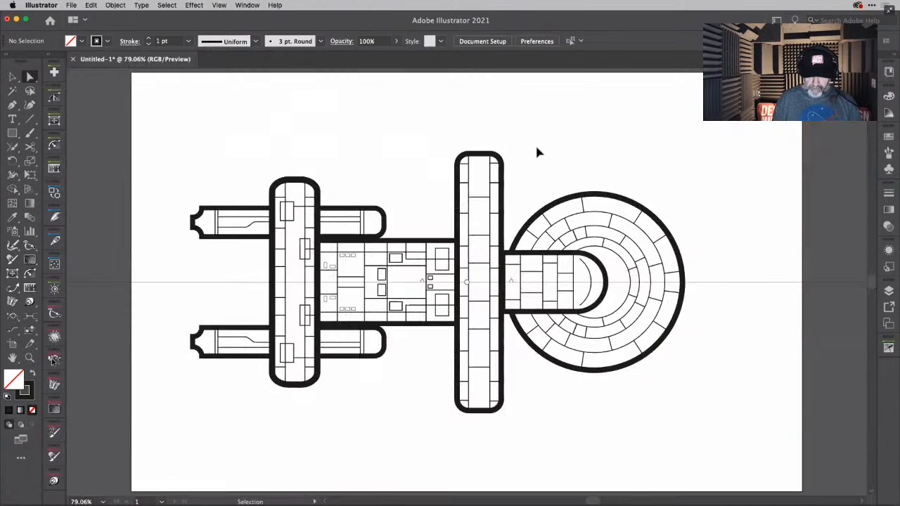
- Draw a small square and a slightly larger rectangle in the empty area outside the saucer's upper front edge
key("a")
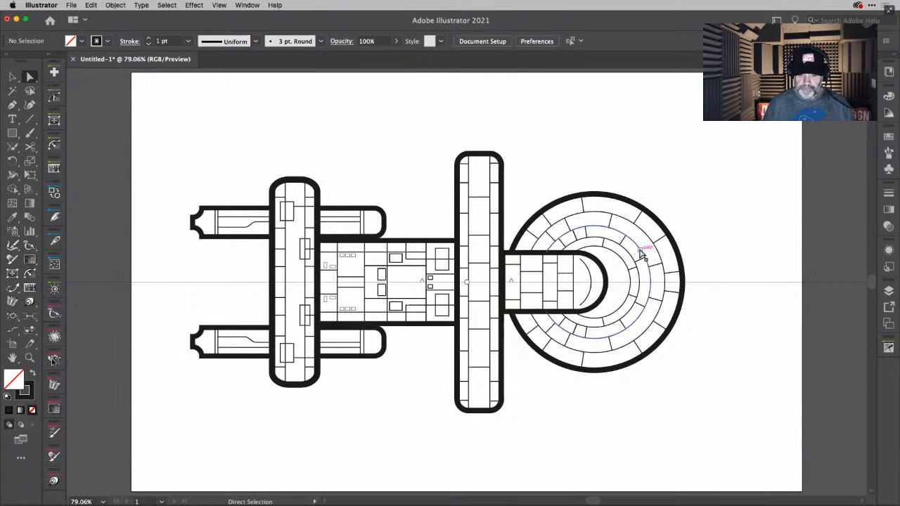
scroll(642, 254, "up", 5)
scroll(503, 286, "down", 1)
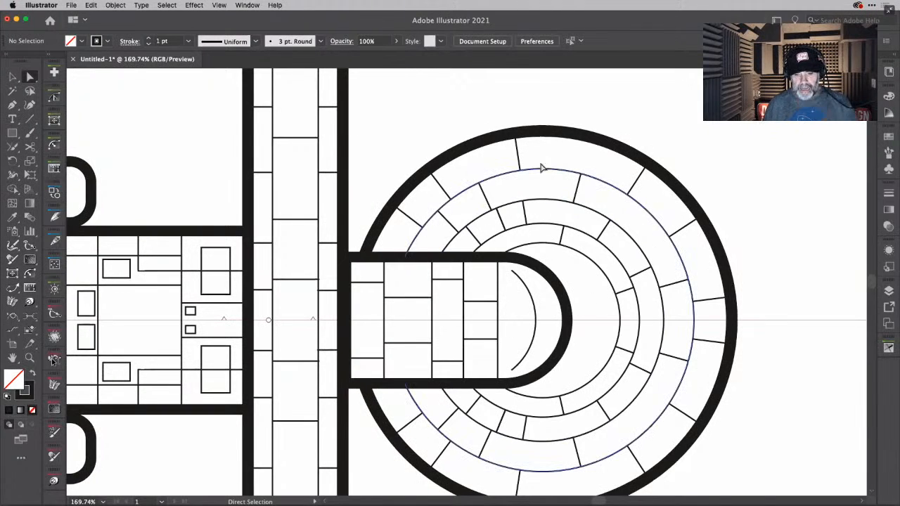
left_click(11, 136)
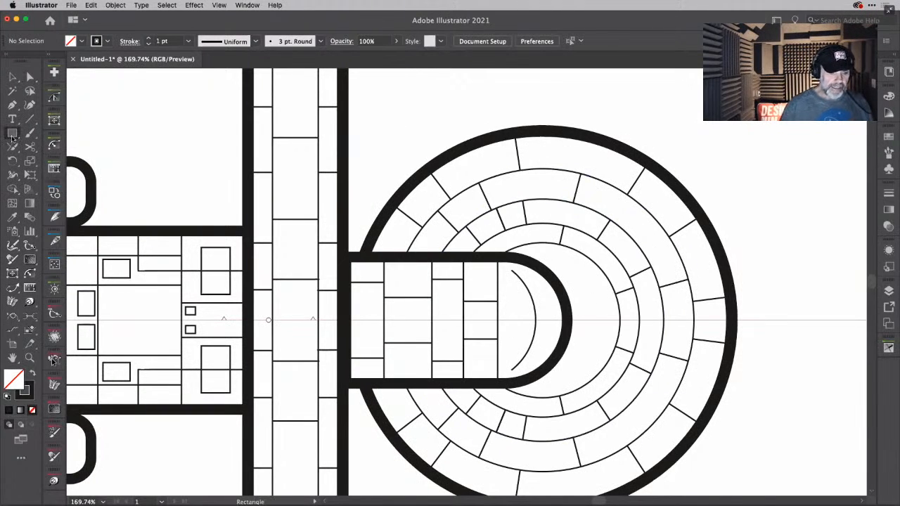
left_click_drag(715, 155, 604, 154)
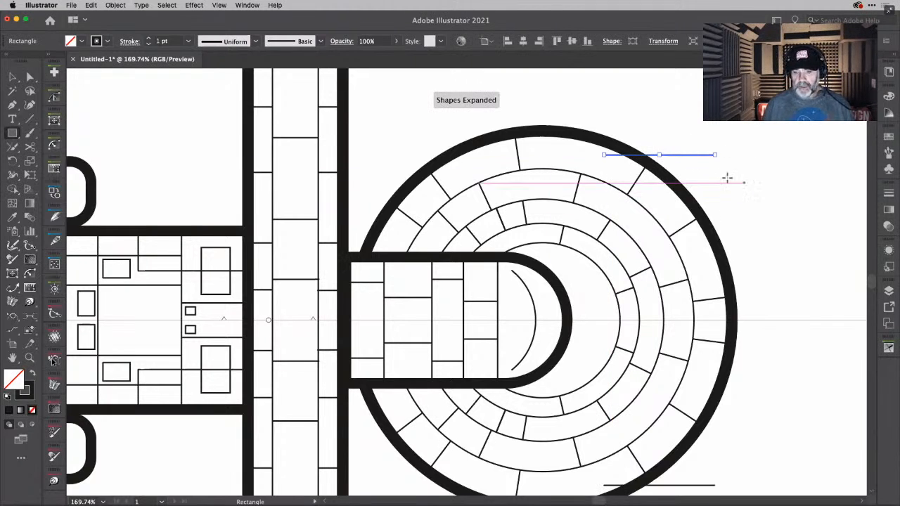
key("Delete")
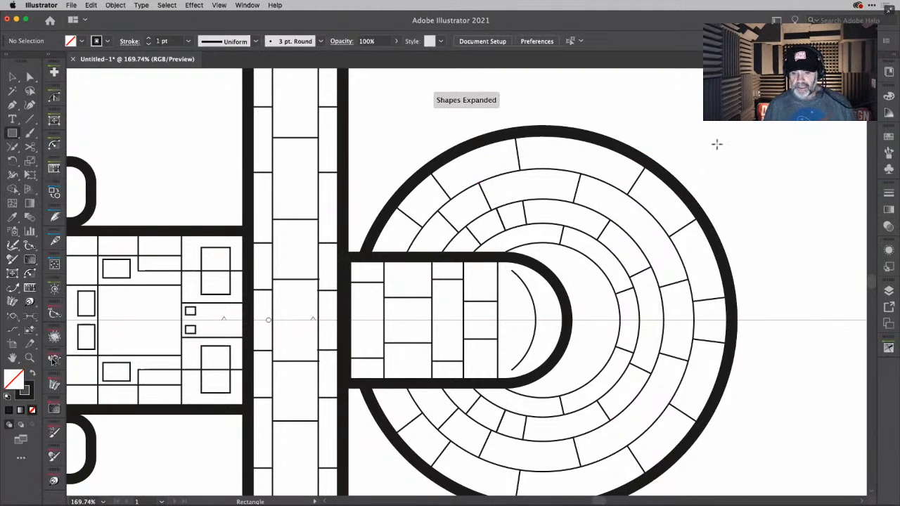
left_click_drag(709, 139, 723, 151)
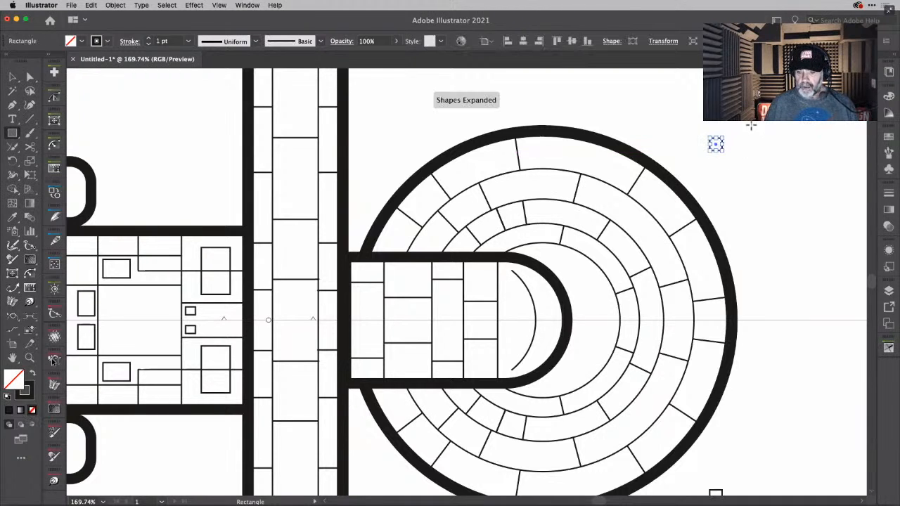
left_click_drag(750, 125, 775, 143)
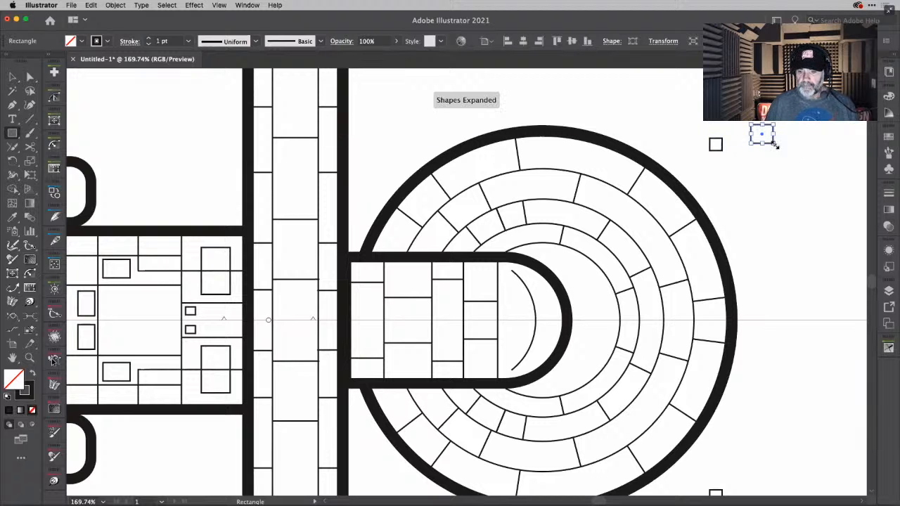
- Set the stroke of both the small square and the larger rectangle to 0.5 pt
scroll(766, 128, "up", 5)
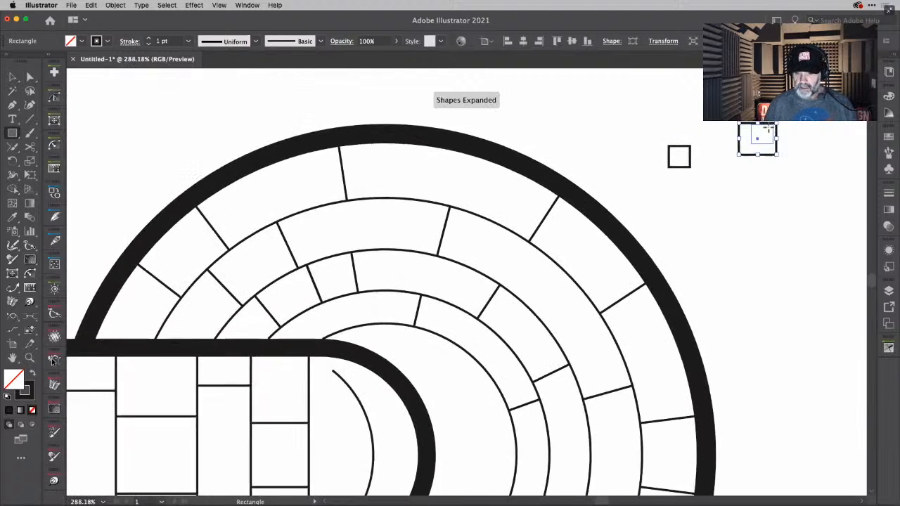
key("v")
left_click_drag(650, 121, 765, 170)
left_click(188, 40)
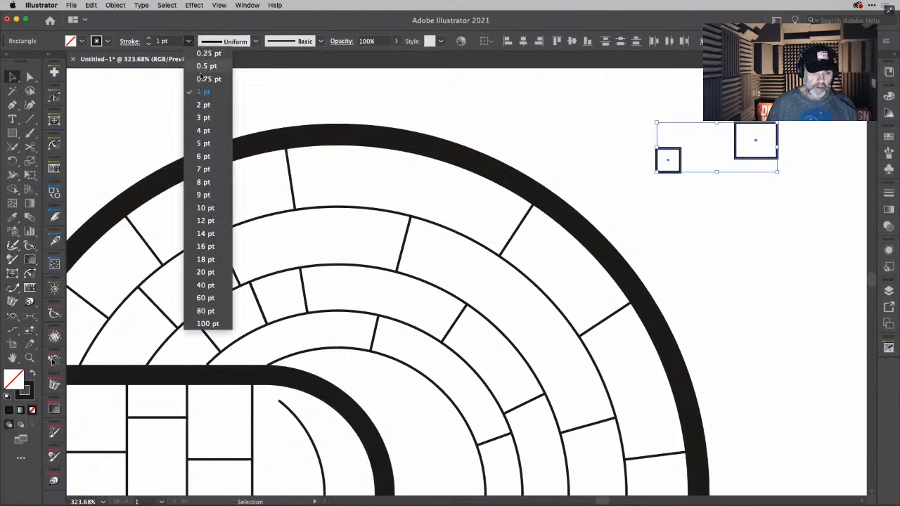
left_click(203, 67)
left_click(809, 204)
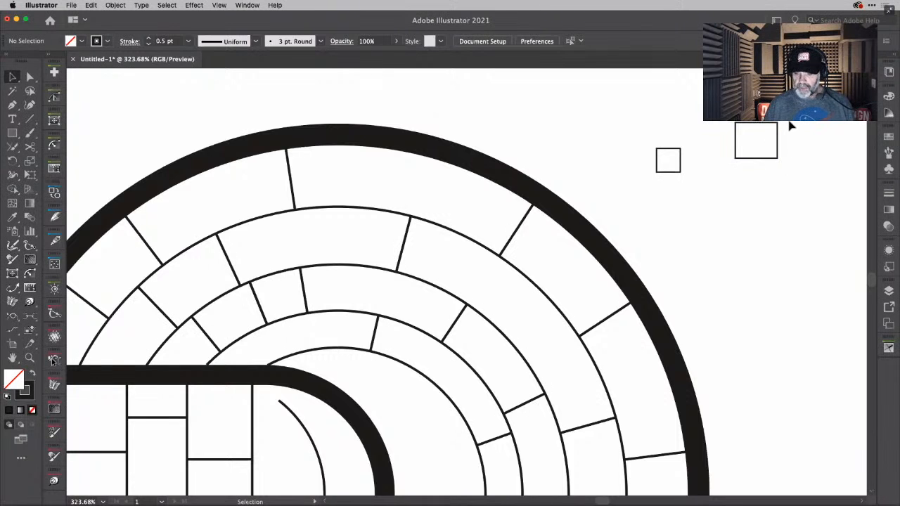
- Draw a thin horizontal rectangle from its centre, vertically centred inside the larger rectangle
scroll(790, 124, "up", 2)
scroll(790, 125, "up", 2)
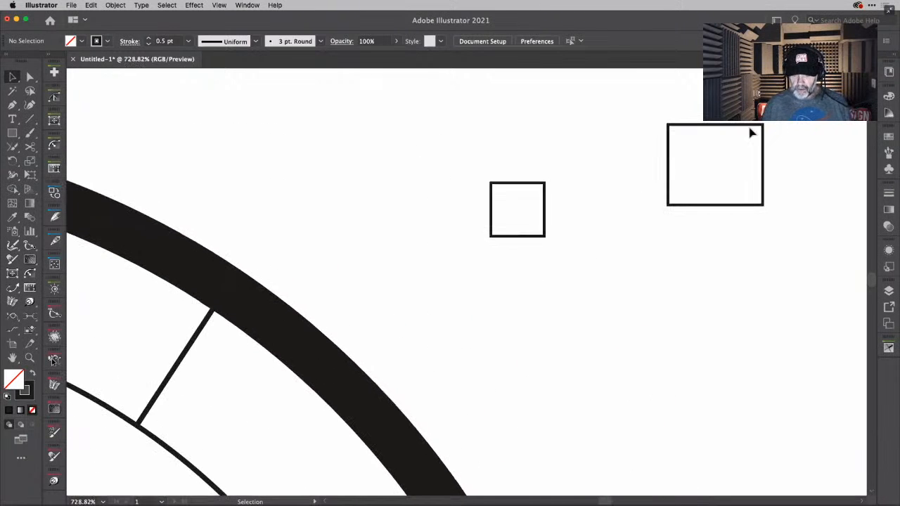
left_click(726, 205)
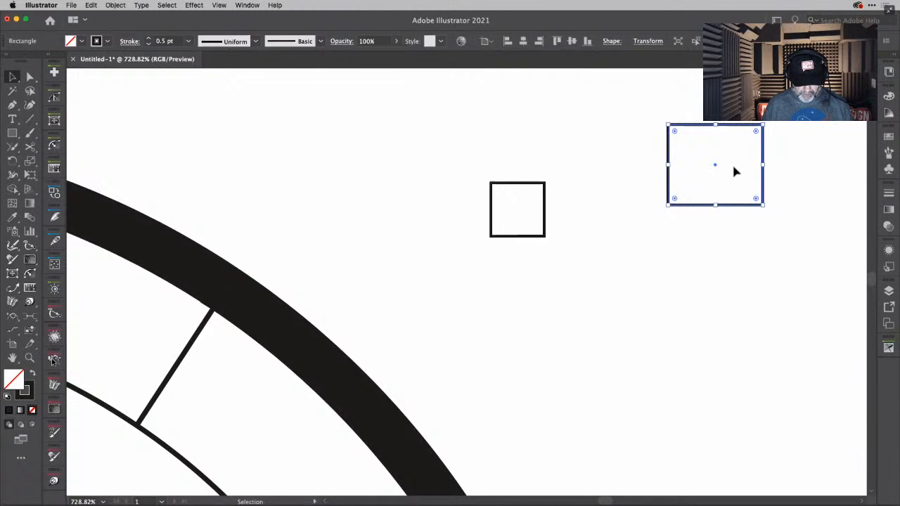
key("m")
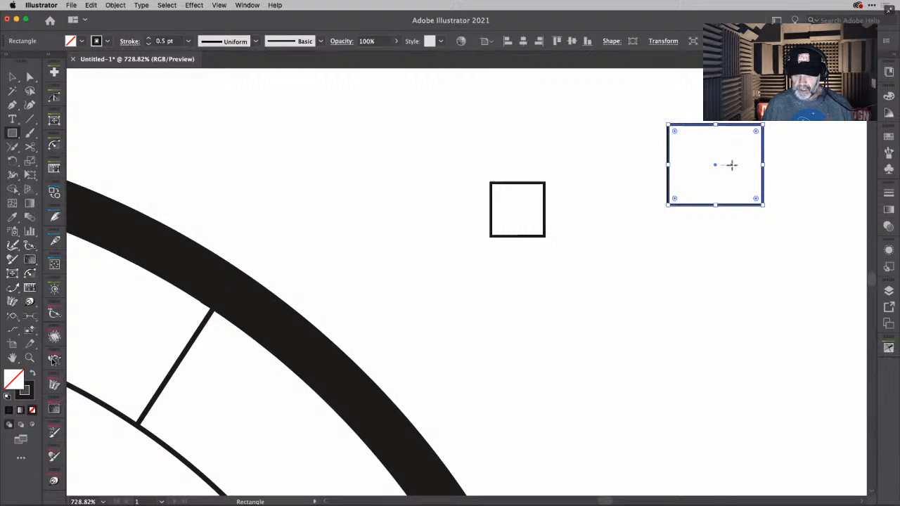
left_click_drag(732, 164, 754, 157)
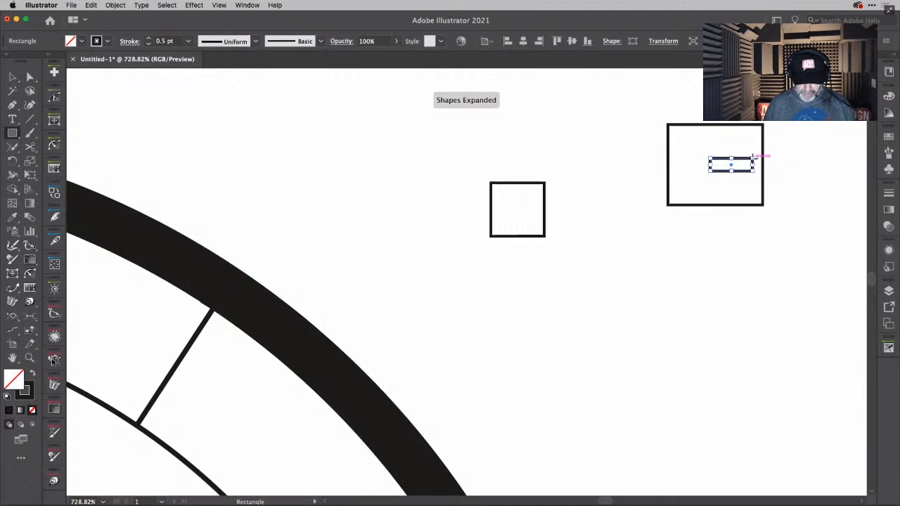
- Move the thin rectangle to straddle the larger rectangle's right edge and place a copy straddling the left edge at the same height
key("v")
key("shift+Right")
key("shift+Right")
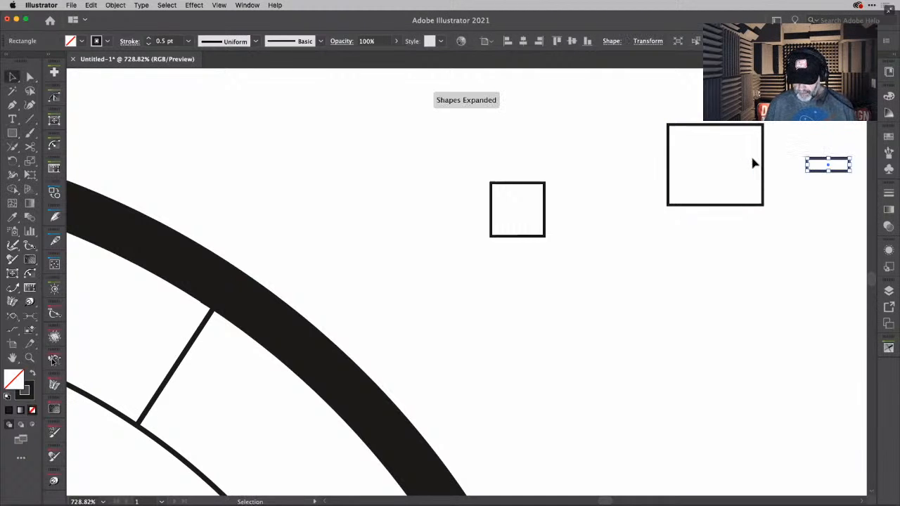
key("Left")
key("Left")
key("Left")
key("Left")
key("Left")
key("Left")
key("Left")
key("Left")
key("Left")
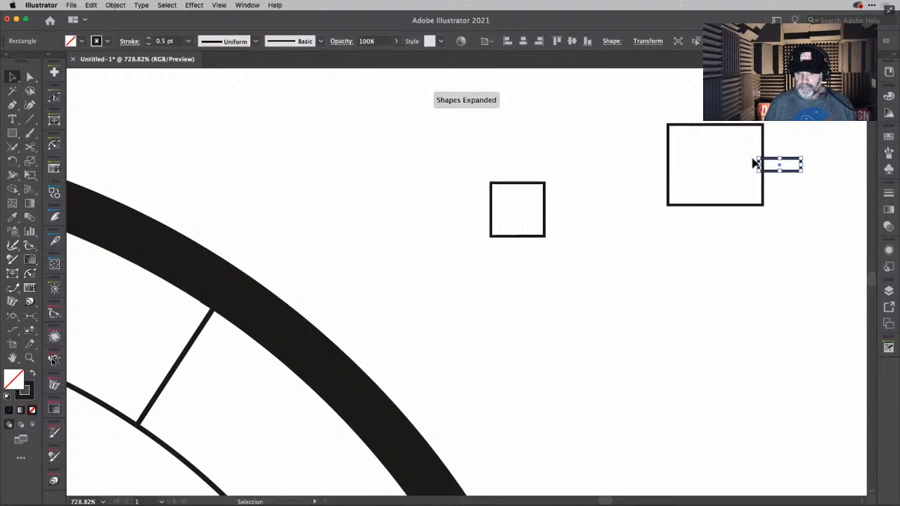
key("Left")
key("Left")
key("Left")
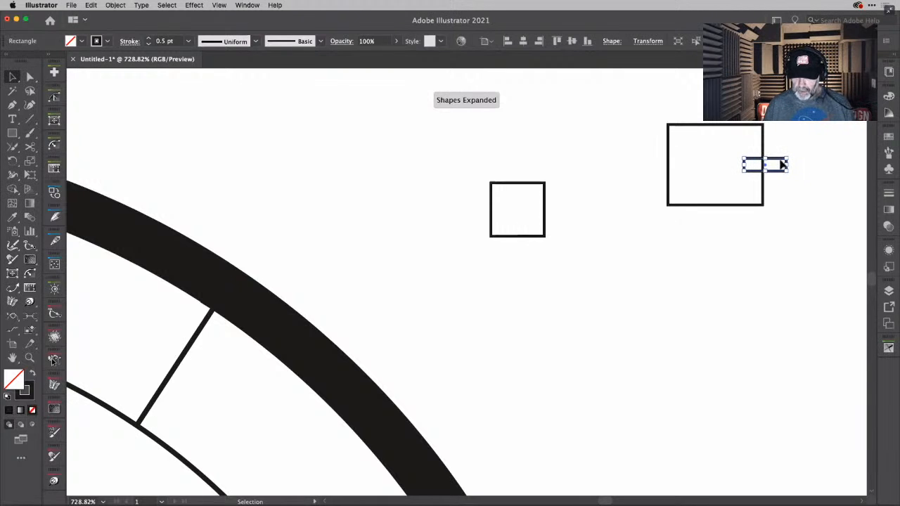
left_click_drag(783, 164, 674, 172)
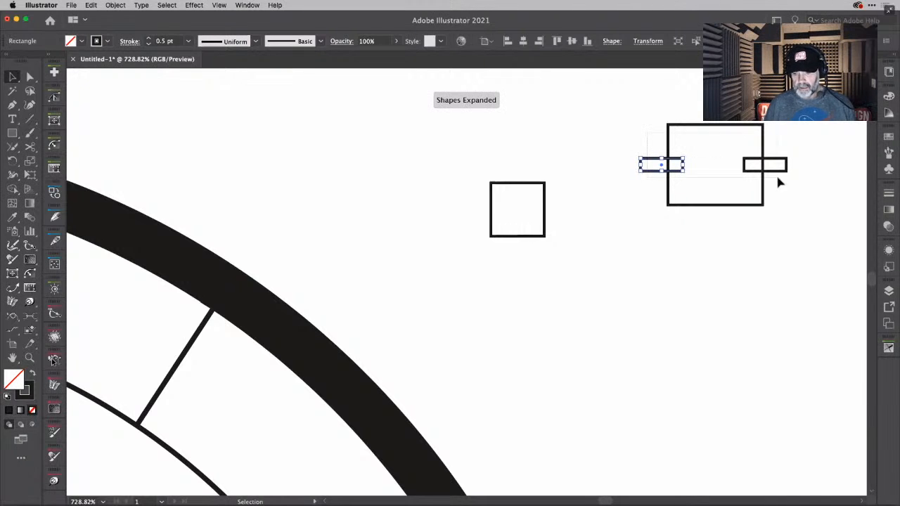
- Cut both thin rectangles out of the larger rectangle with the Shape Builder to leave a notch in each side
key("super+a")
key("shift+m")
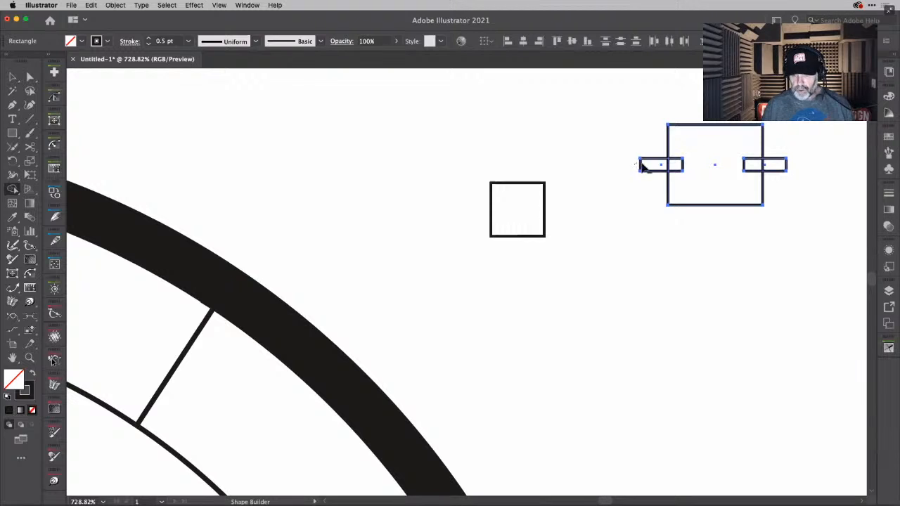
left_click_drag(644, 167, 678, 163)
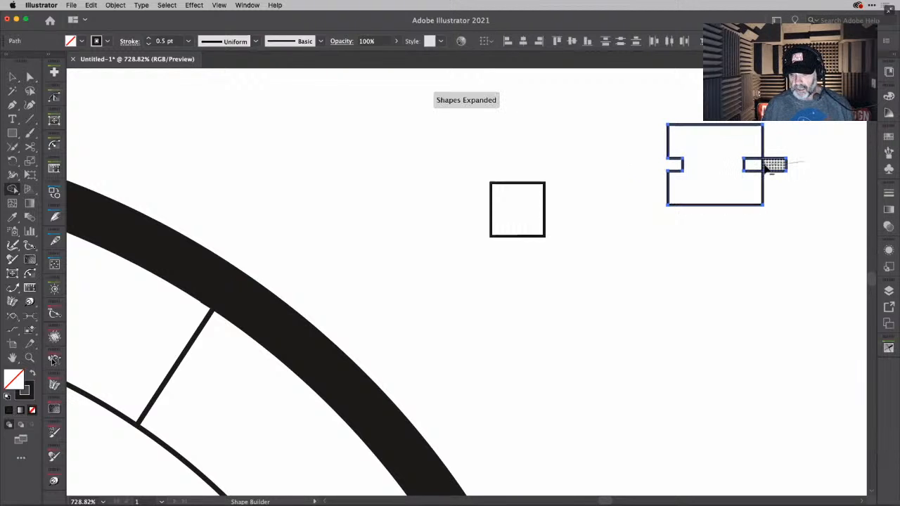
left_click_drag(767, 168, 747, 171)
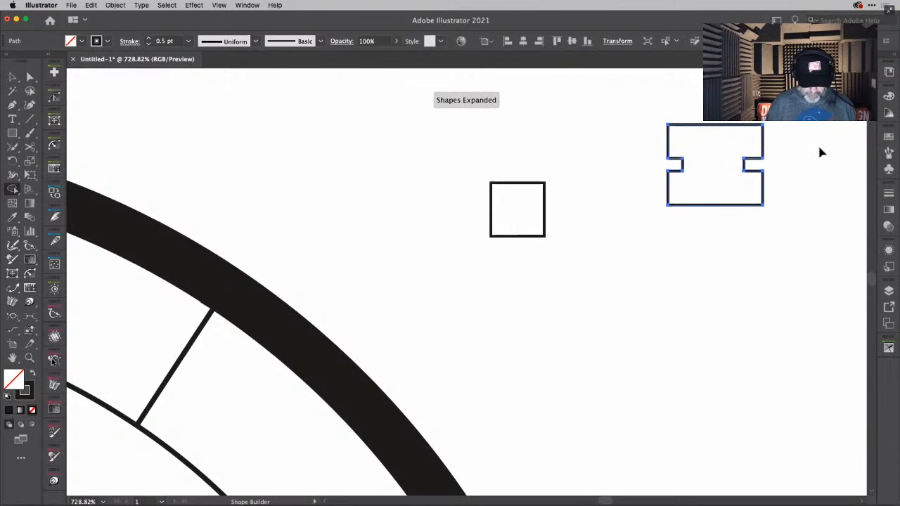
key("v")
left_click(791, 166)
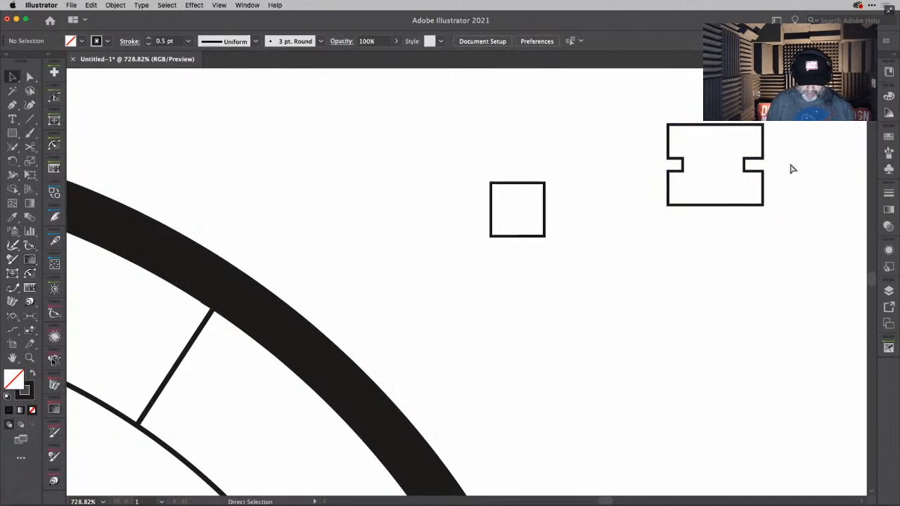
key("super+0")
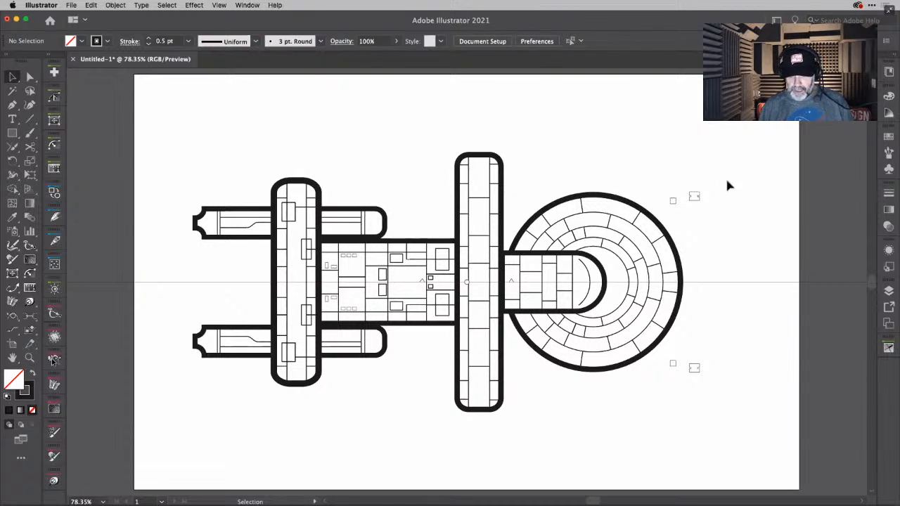
- Try to move the notched rectangle into the top panel of the saucer's second band and rotate it about 8° to follow the curve
scroll(715, 202, "up", 5)
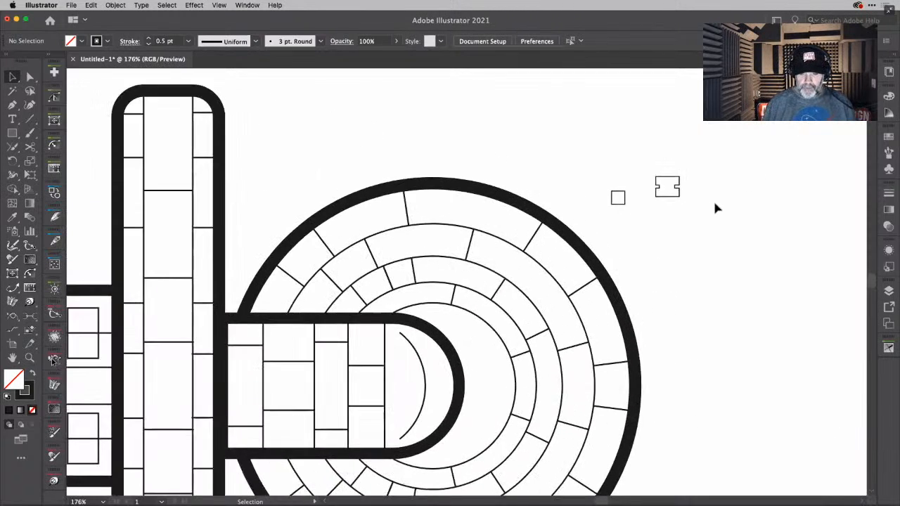
scroll(716, 209, "up", 3)
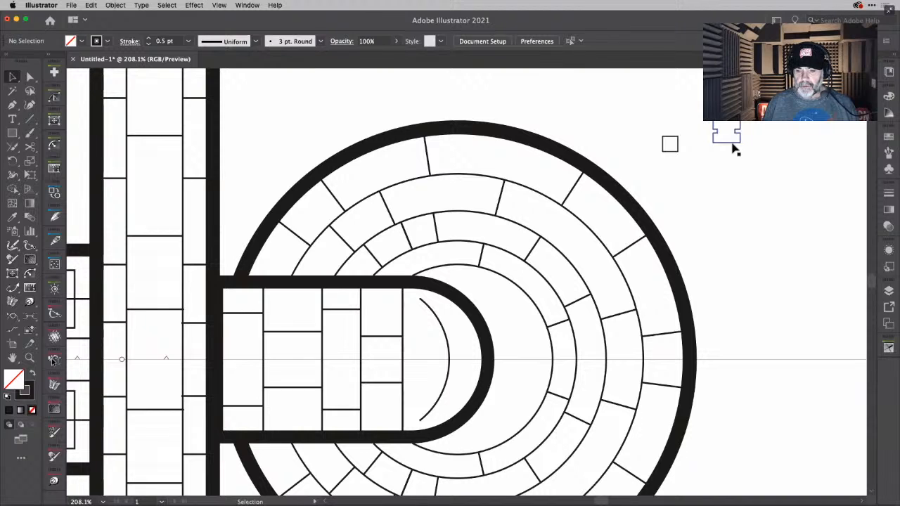
left_click_drag(733, 149, 453, 194)
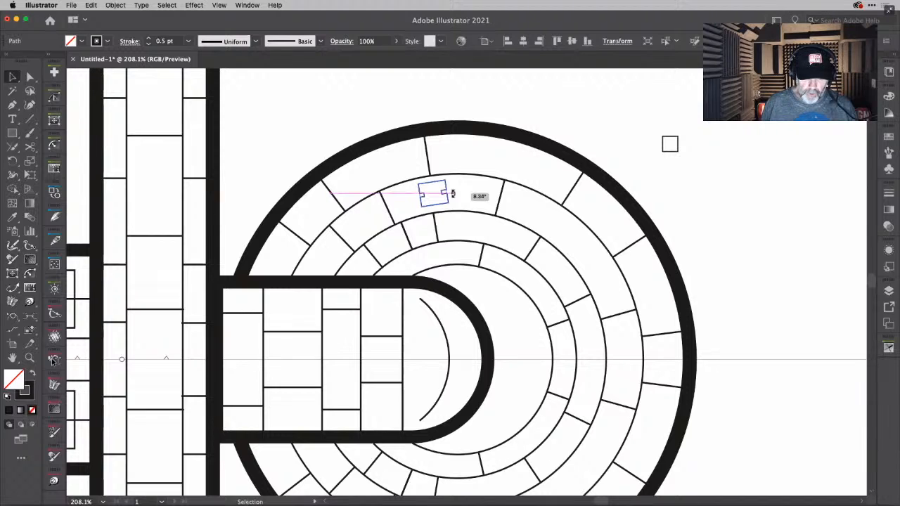
left_click_drag(452, 194, 453, 196)
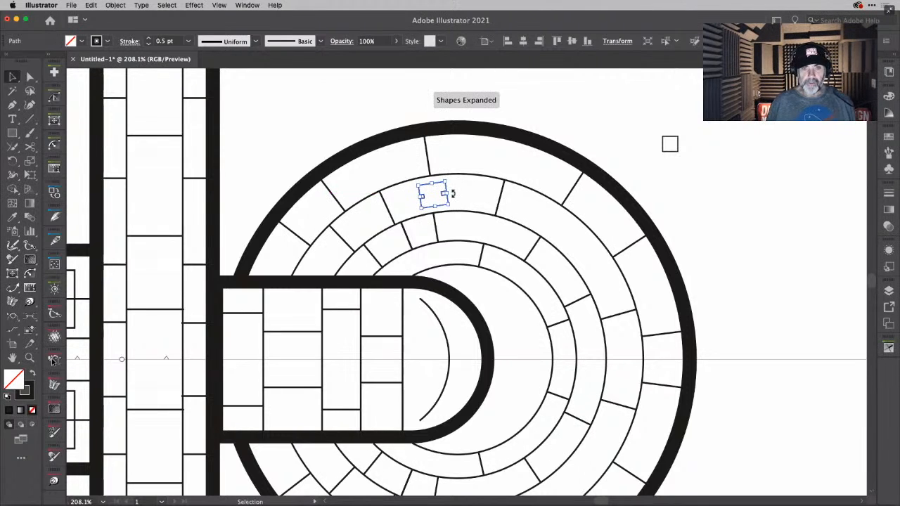
left_click(544, 121)
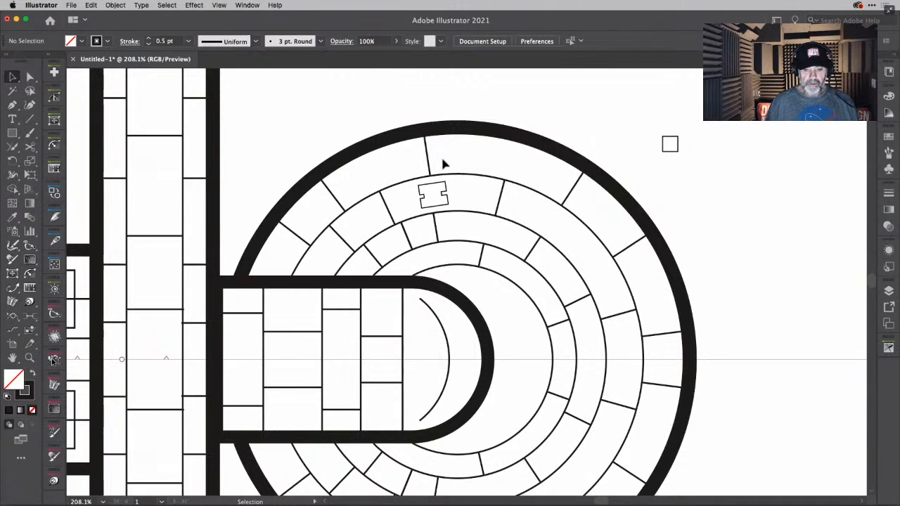
- Undo the rotation and move of the notched rectangle and deselect it
key("super+z")
key("super+z")
key("super+z")
key("super+z")
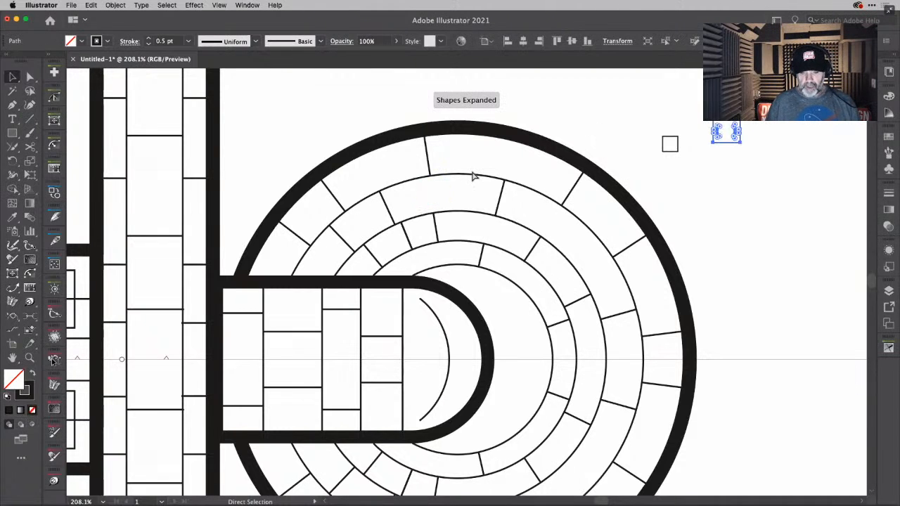
left_click(574, 129)
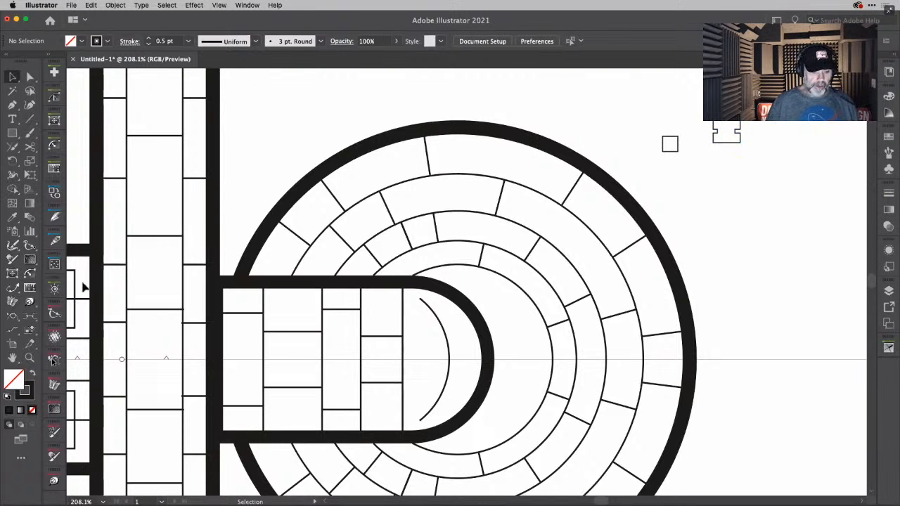
- Try to map the small square's bottom edge onto the saucer's outermost thin ring line with the Orient Transform Tool
left_click(30, 331)
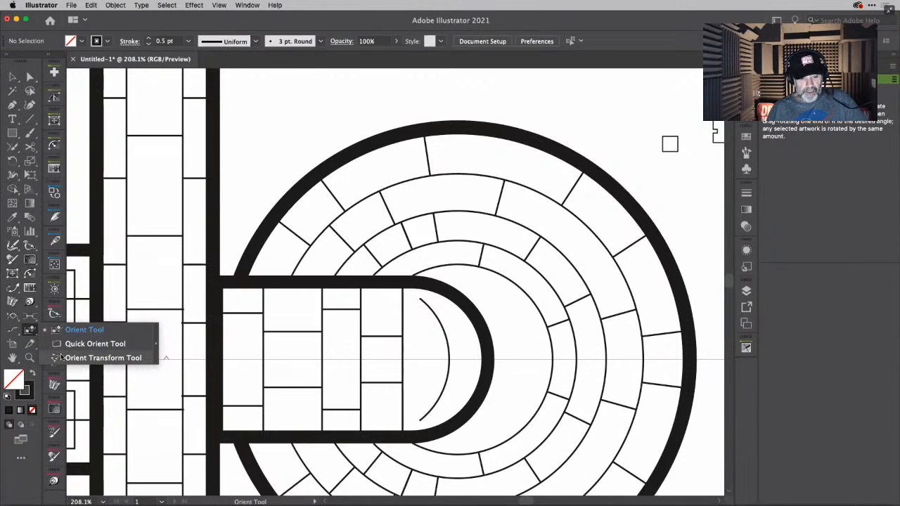
left_click(61, 358)
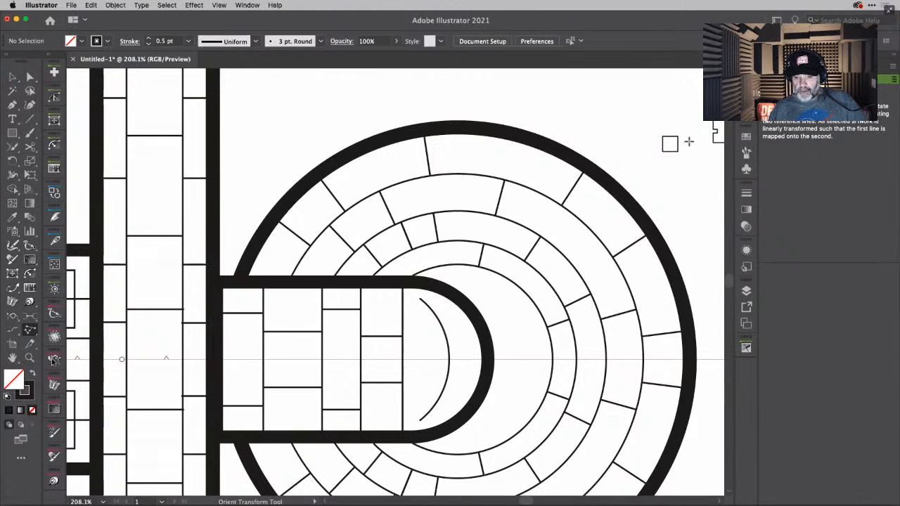
scroll(688, 142, "up", 5)
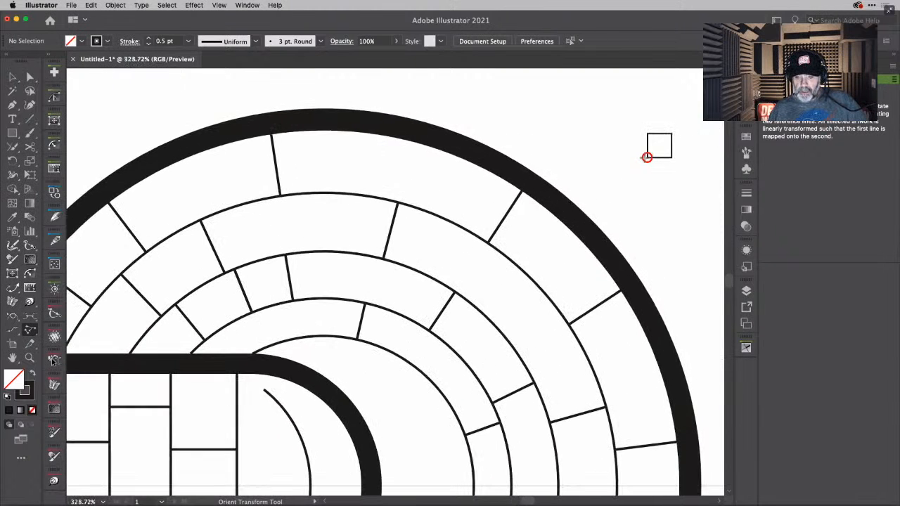
left_click_drag(648, 157, 672, 157)
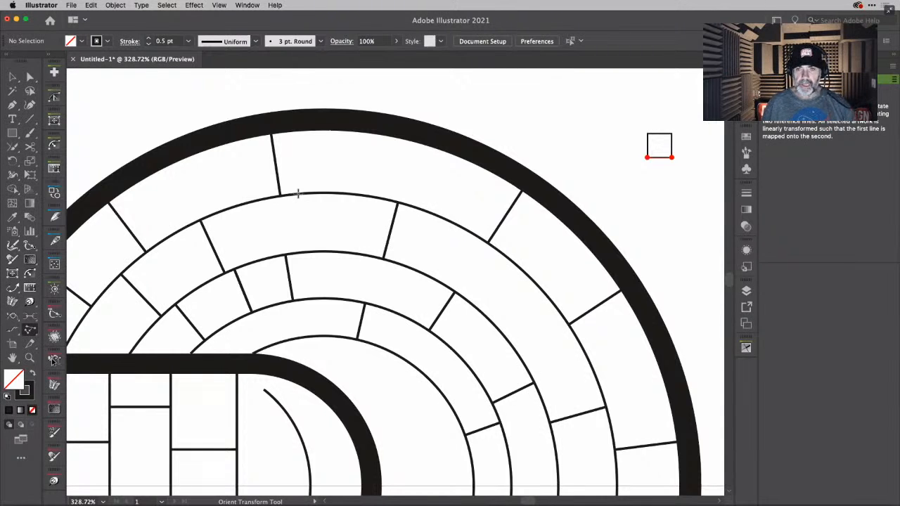
left_click_drag(297, 193, 332, 163)
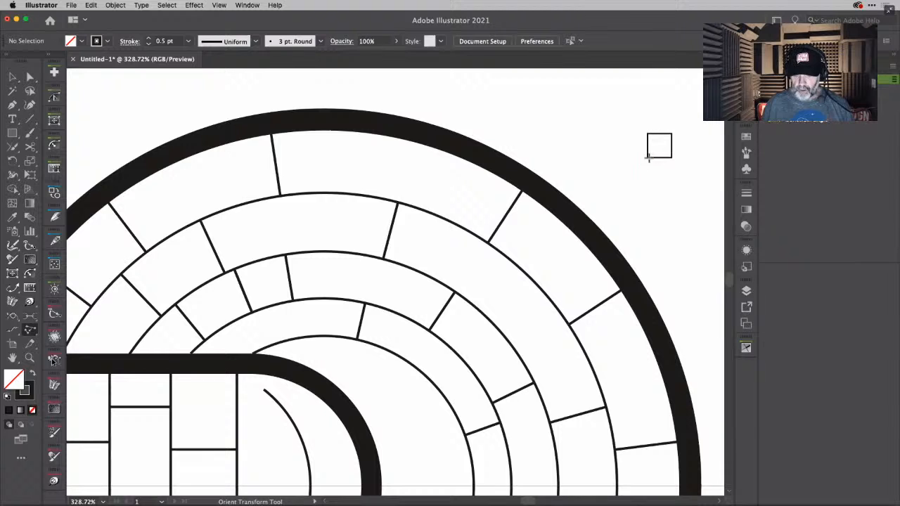
- Select the small square and place an Orient Transform copy in the saucer's outer band, its base on the ring line near the top
key("v")
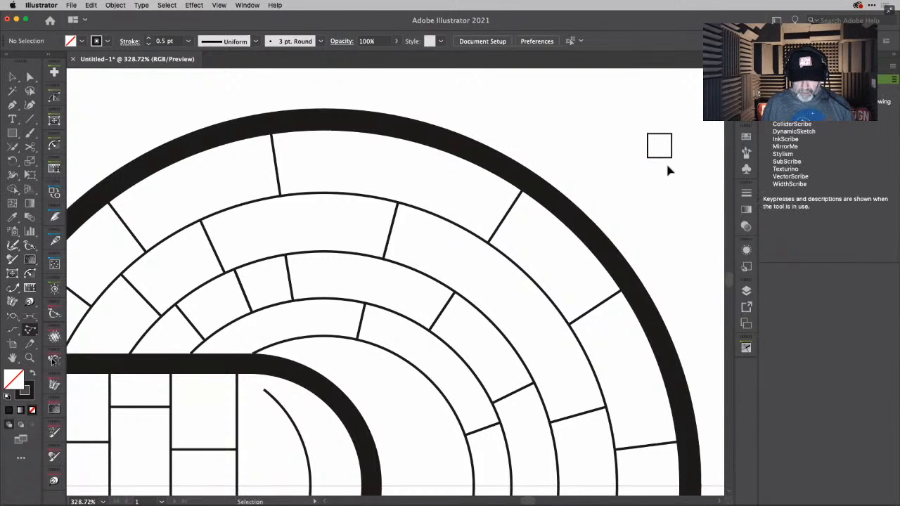
left_click(661, 159, "super")
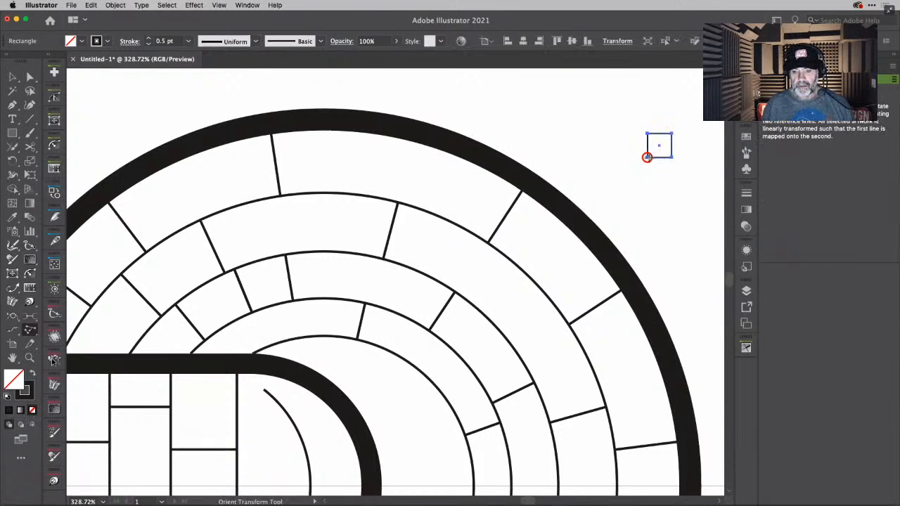
left_click_drag(647, 157, 673, 157)
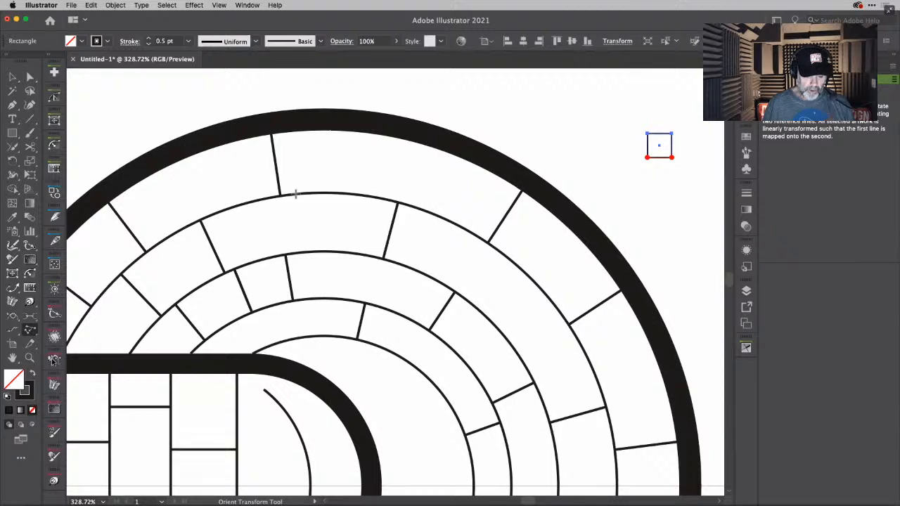
left_click_drag(296, 194, 316, 192)
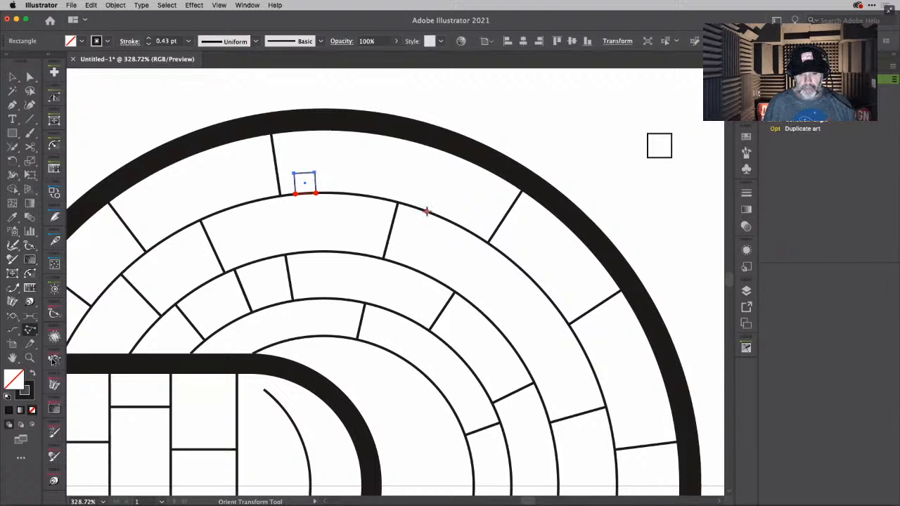
- Place nine more scaled and rotated Orient Transform copies of the square across the saucer's upper-right bands, following the ring curves, then deselect
left_click_drag(427, 211, 458, 226)
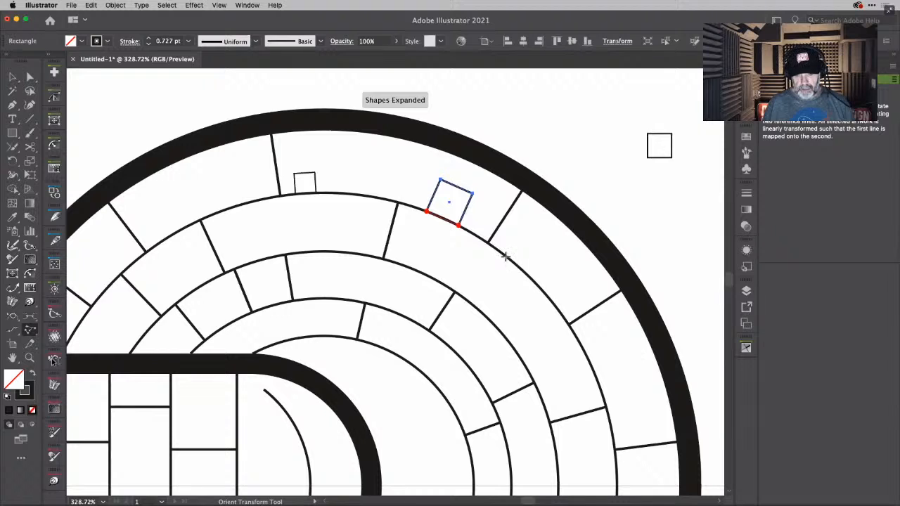
left_click_drag(506, 256, 526, 276)
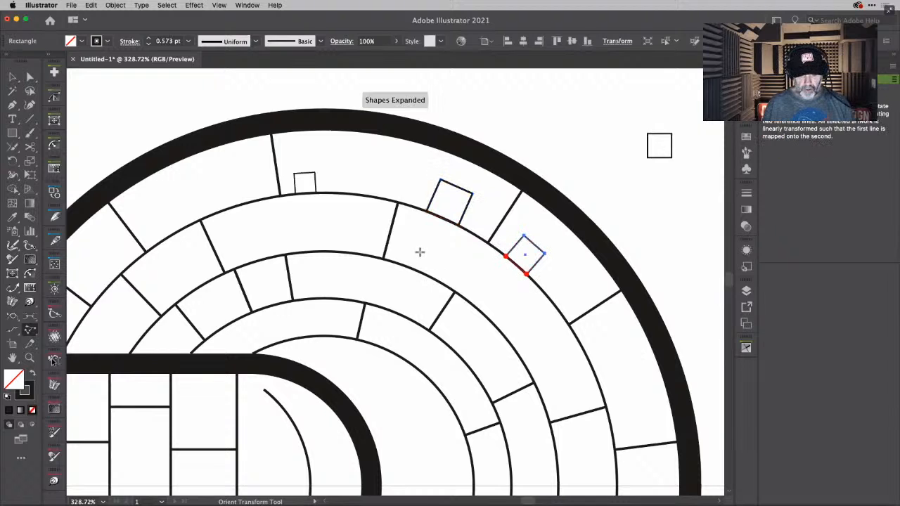
left_click_drag(419, 262, 444, 273)
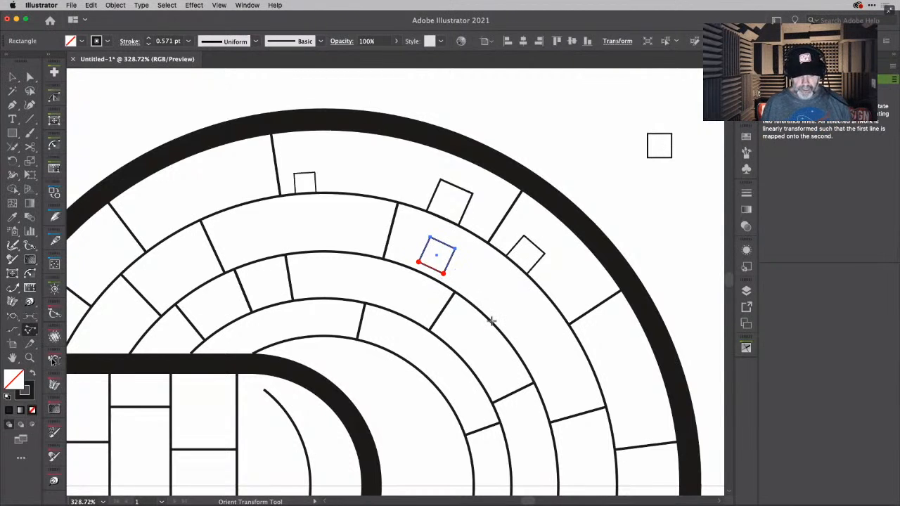
left_click_drag(491, 321, 484, 354)
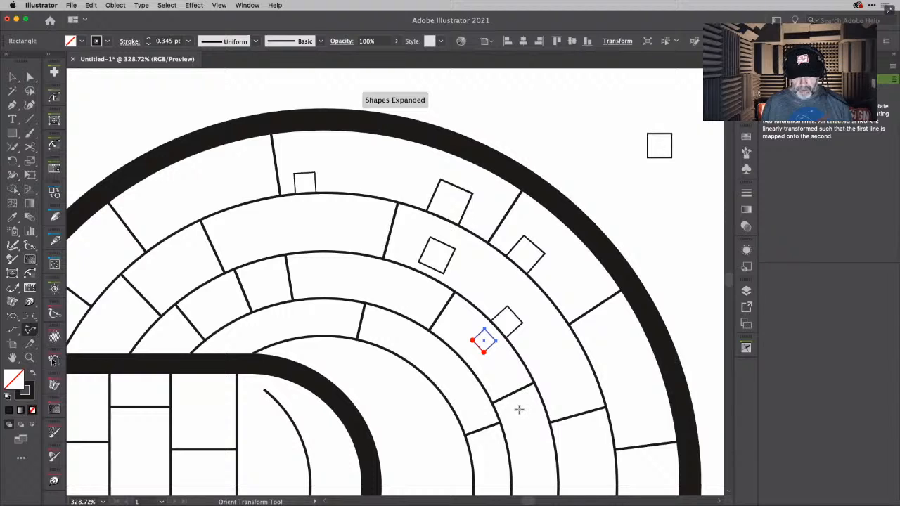
left_click_drag(519, 410, 531, 475)
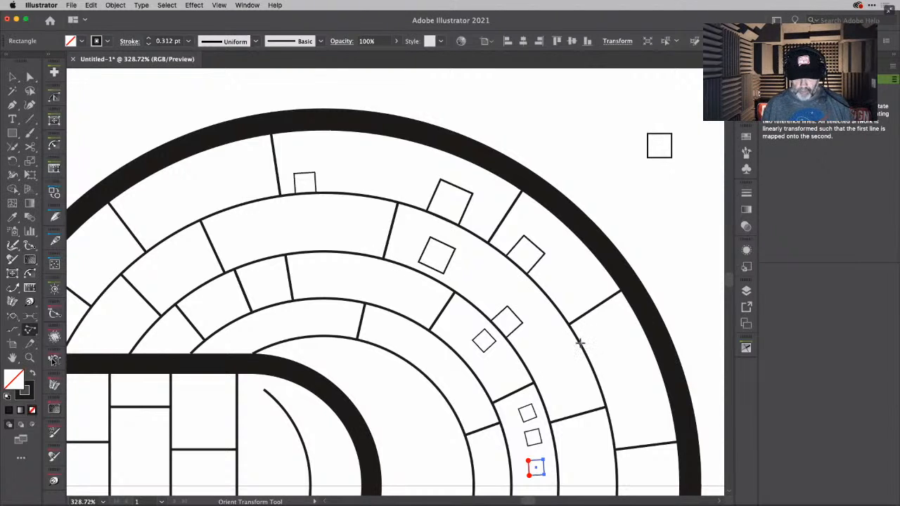
left_click_drag(580, 344, 588, 358)
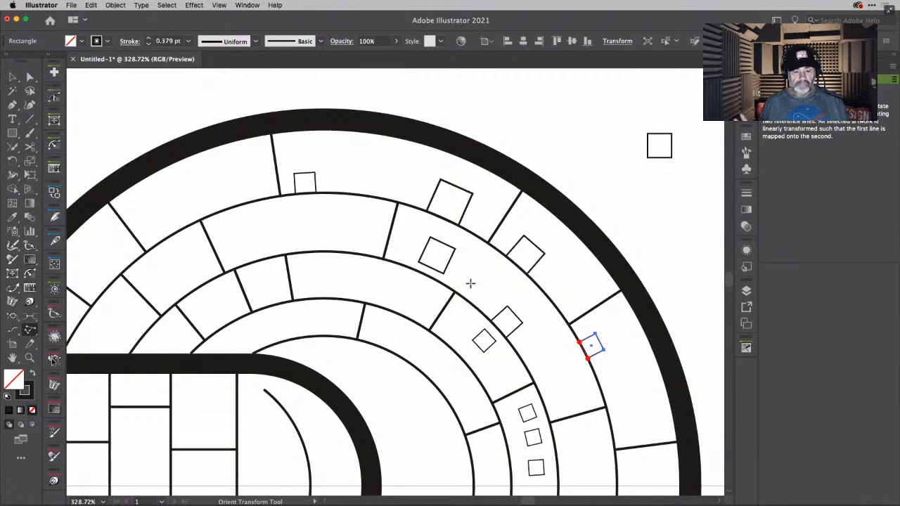
left_click(12, 75)
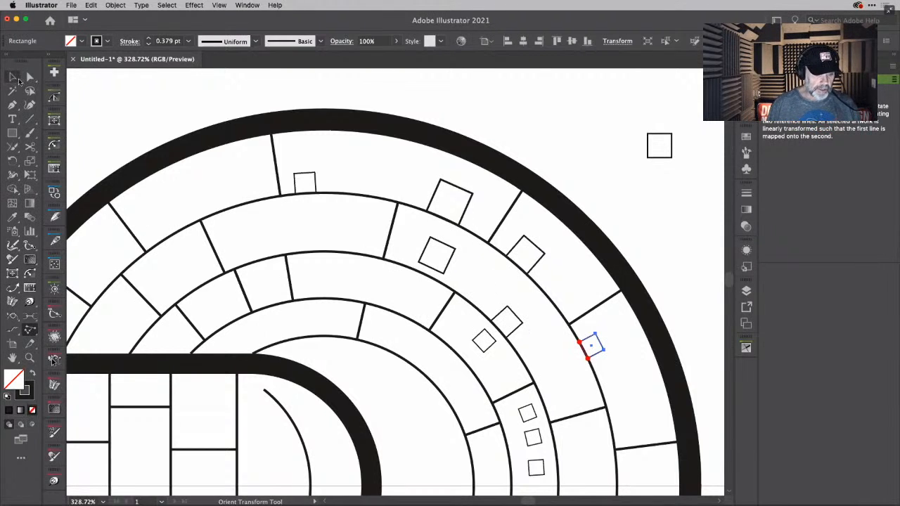
left_click(107, 95)
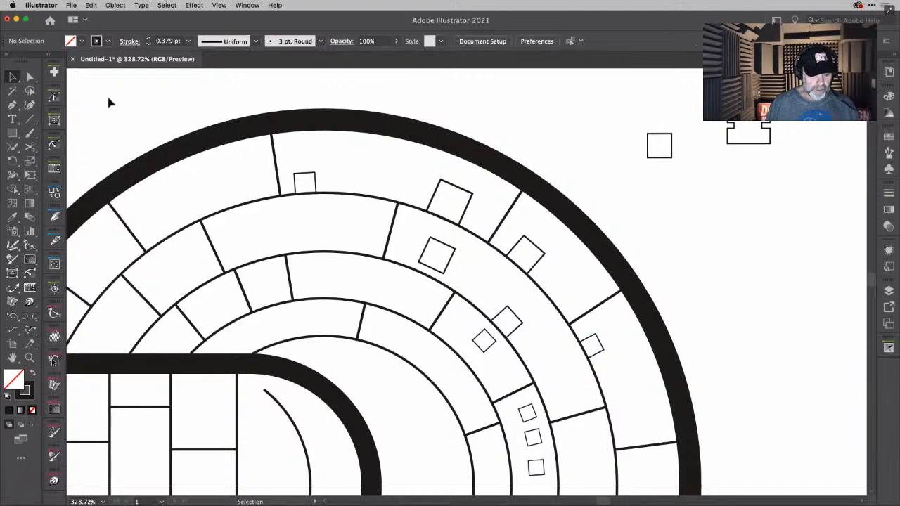
left_click(344, 304)
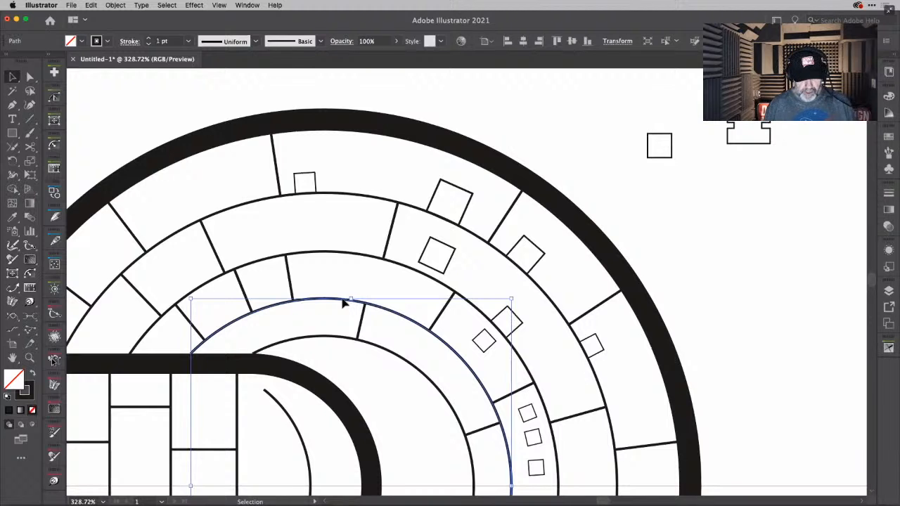
double_click(344, 302)
scroll(376, 321, "down", 4)
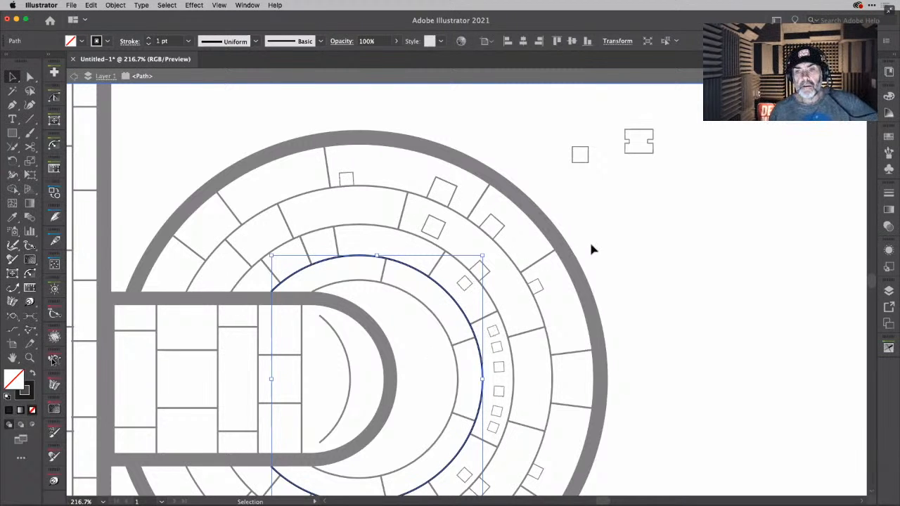
double_click(645, 236)
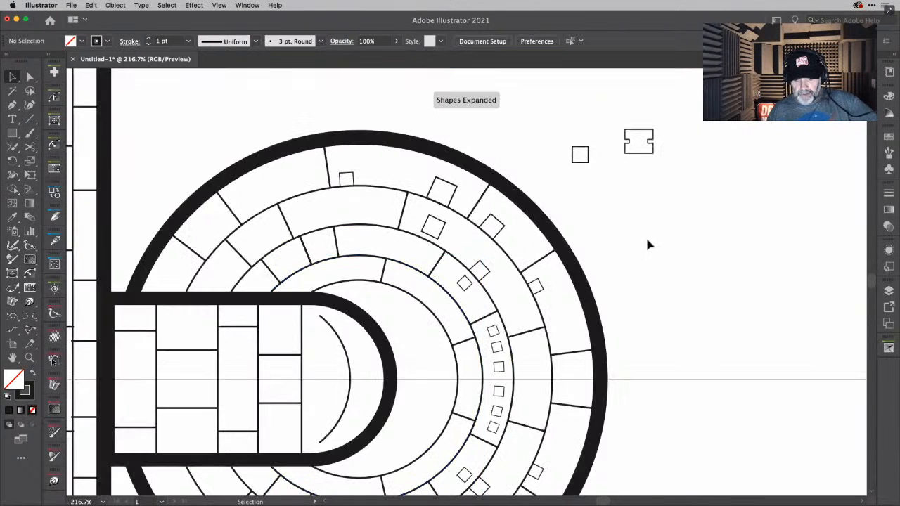
- Apply a six-step AG Offset outward from the saucer's second-innermost ring line at a distance of about -1.8 mm
left_click(401, 264)
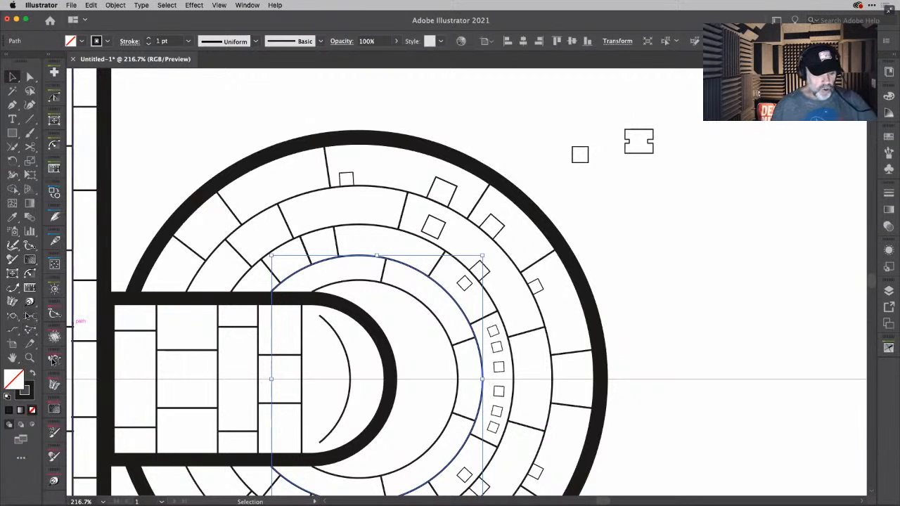
left_click(30, 302)
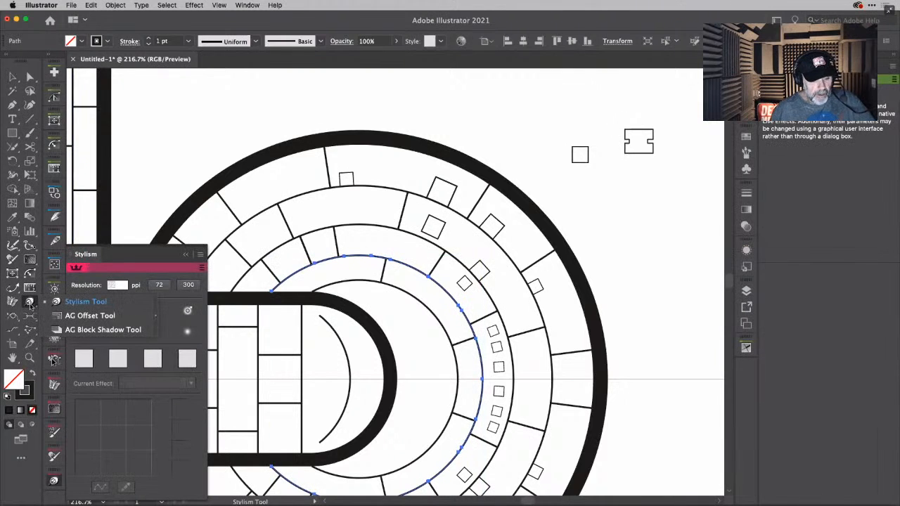
left_click(74, 317)
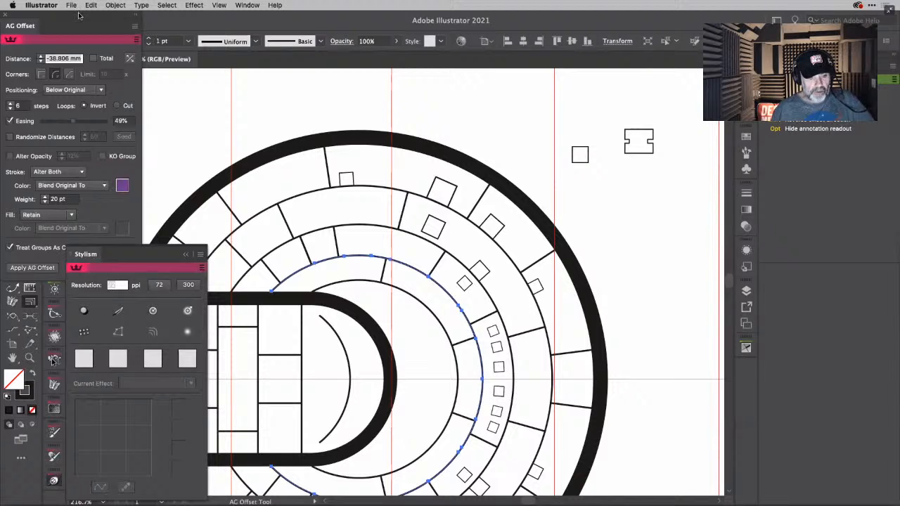
left_click_drag(79, 14, 660, 96)
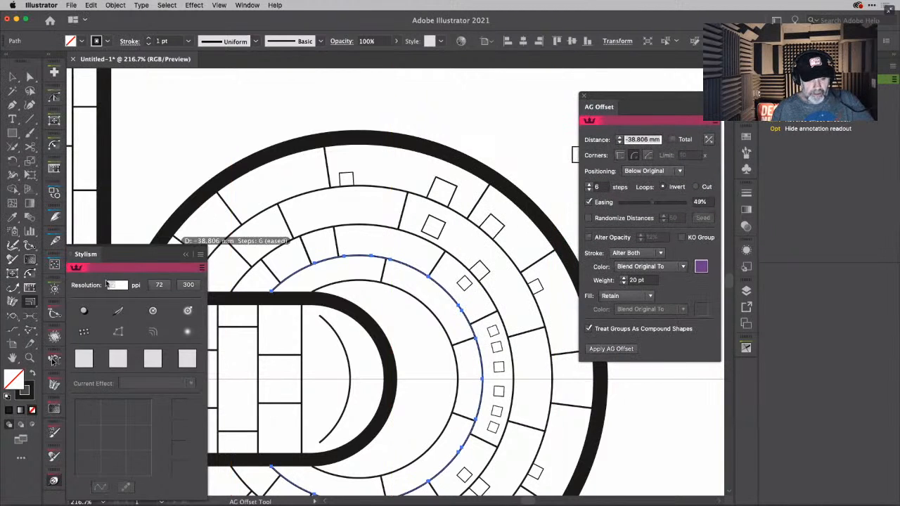
left_click(54, 481)
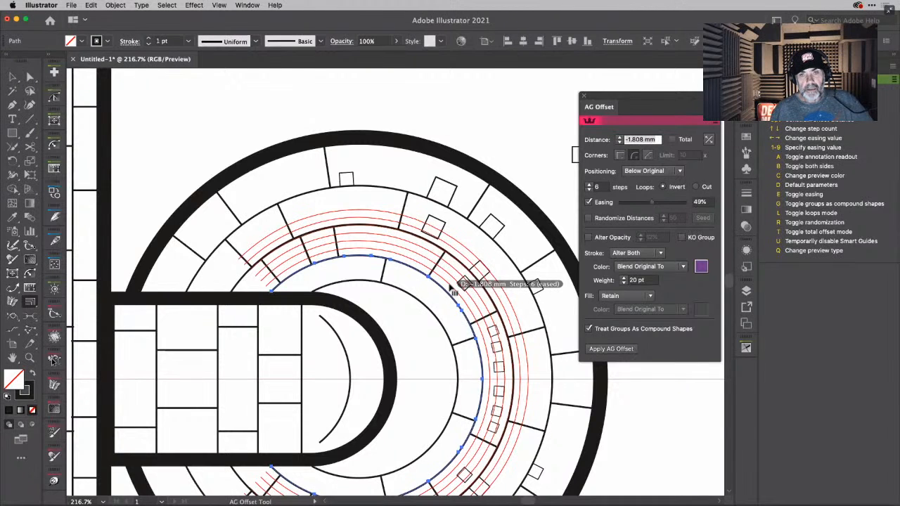
left_click(451, 287)
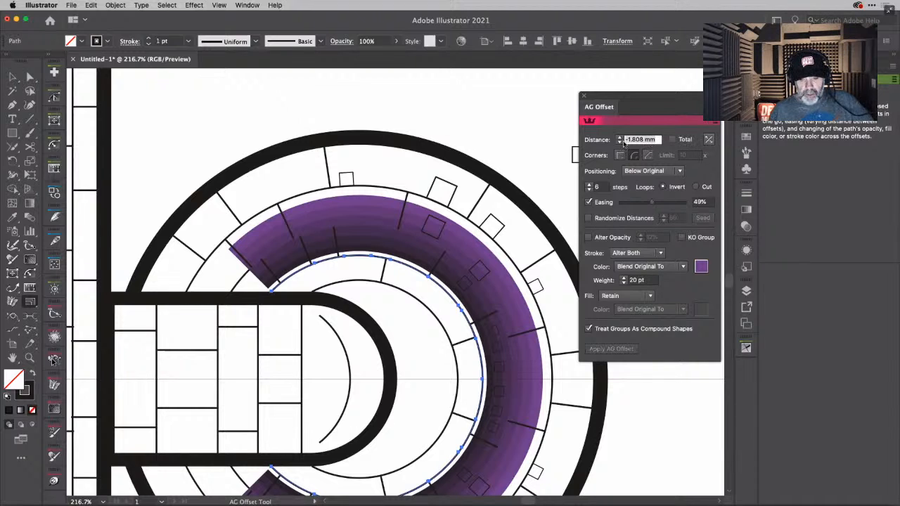
- Set the AG Offset distance of the ring line to -1 mm
left_click_drag(623, 144, 660, 141)
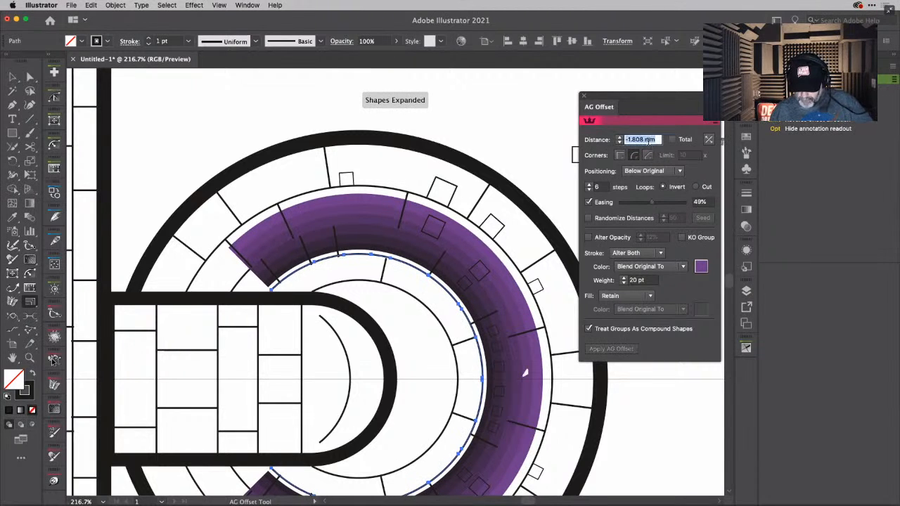
type("-1")
key("Return")
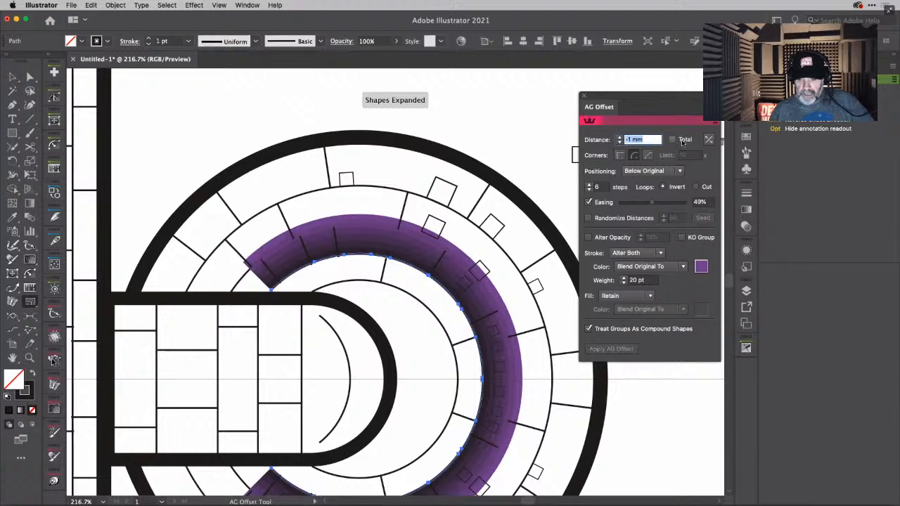
- Make the ring line's AG Offset two-sided with a single step and set its stroke handling to Retain
left_click(709, 140)
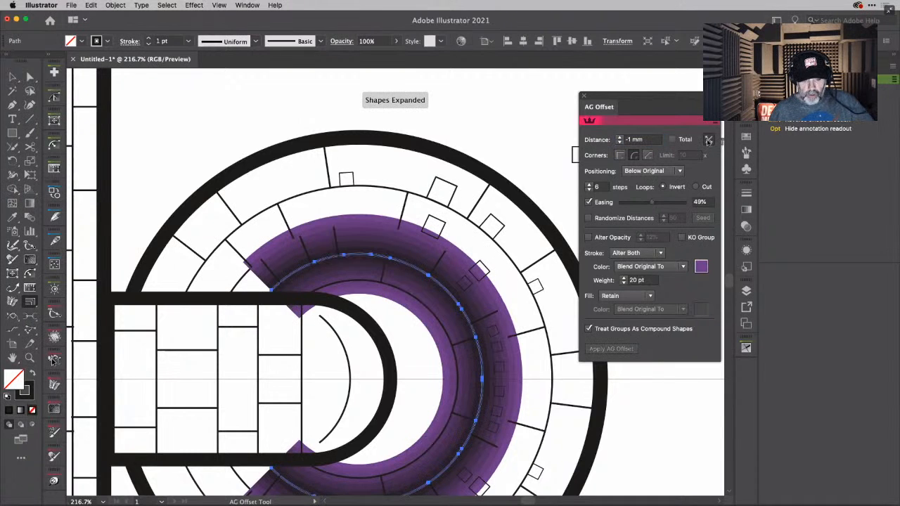
left_click(589, 190)
left_click(590, 190)
left_click(590, 190)
left_click(589, 190)
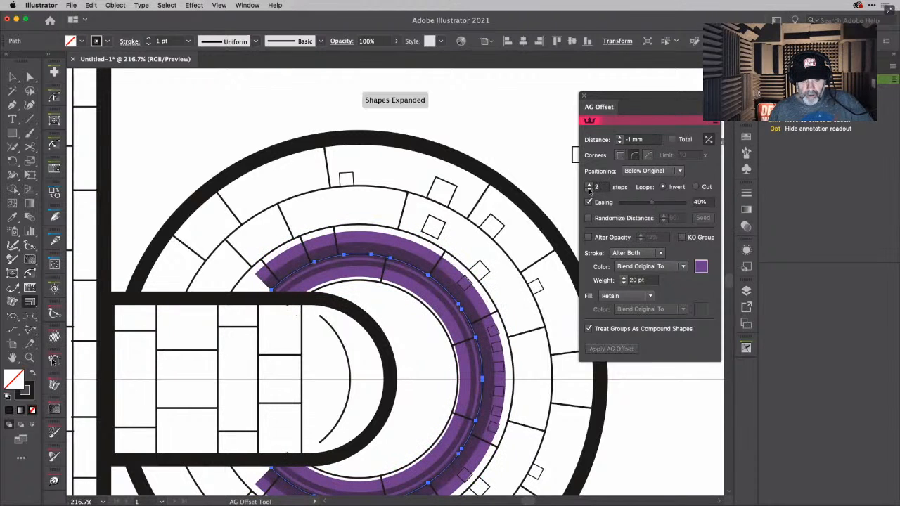
left_click(589, 190)
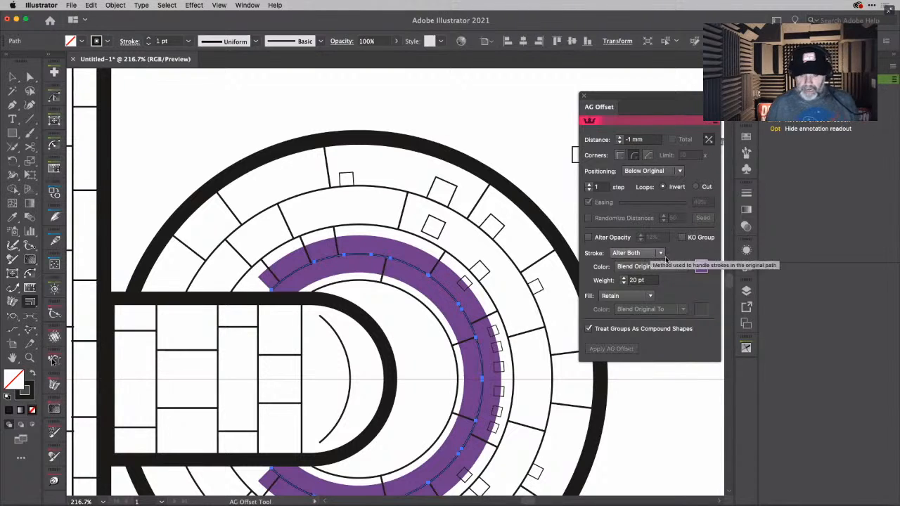
left_click(660, 253)
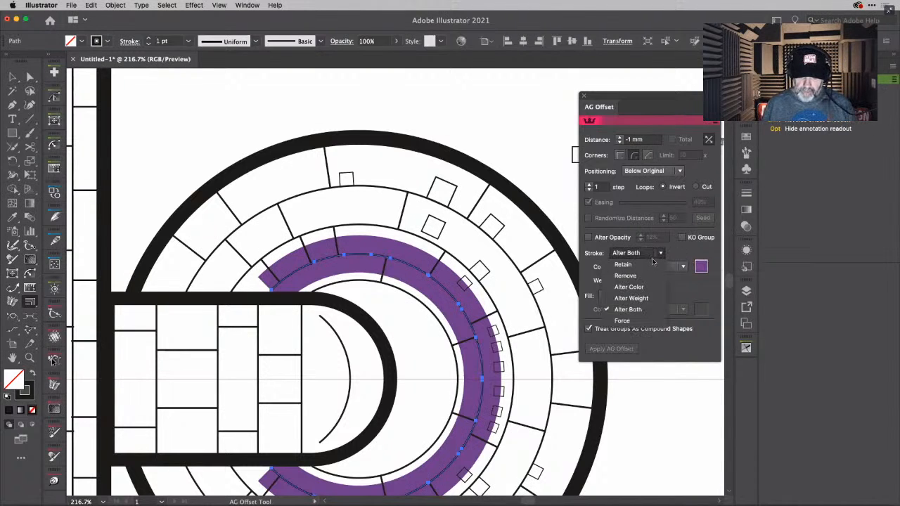
left_click(651, 266)
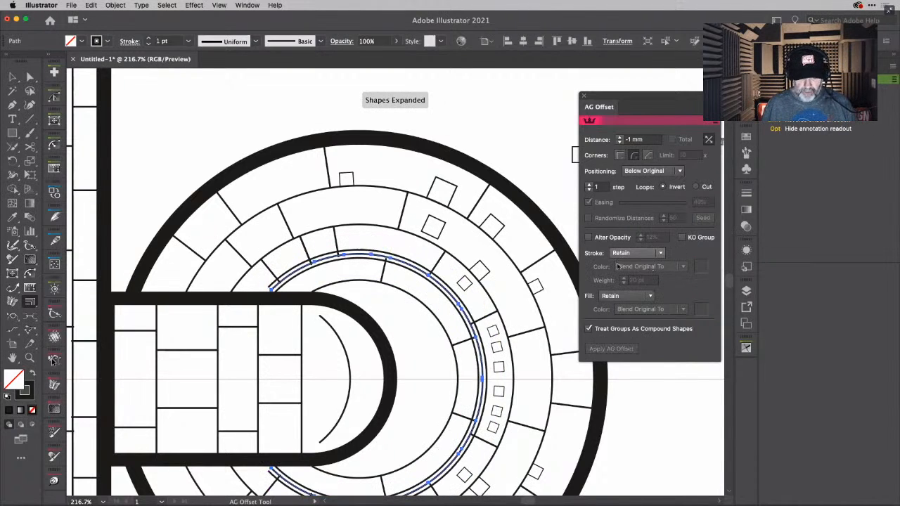
- Set the ring line's AG Offset to 4 steps and turn off Easing, then close the offset settings
left_click(589, 185)
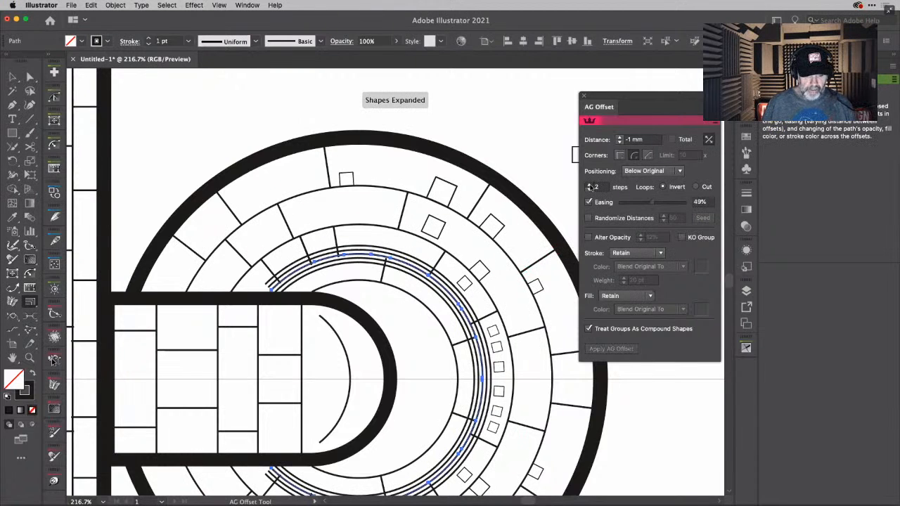
left_click(590, 185)
left_click(589, 185)
left_click(589, 185)
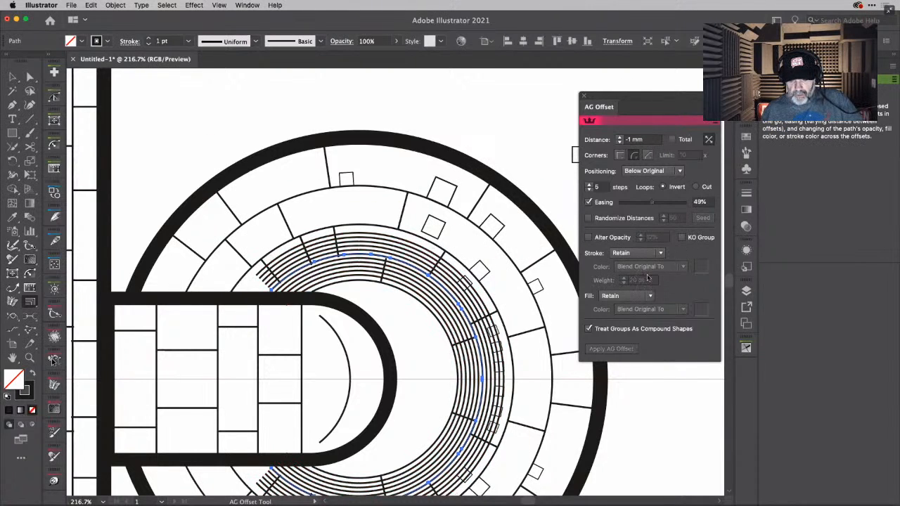
left_click(590, 190)
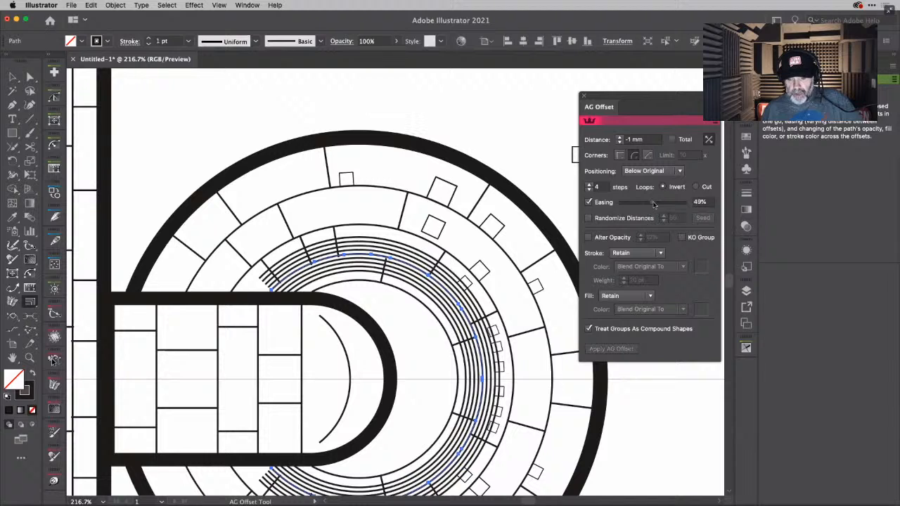
left_click(589, 203)
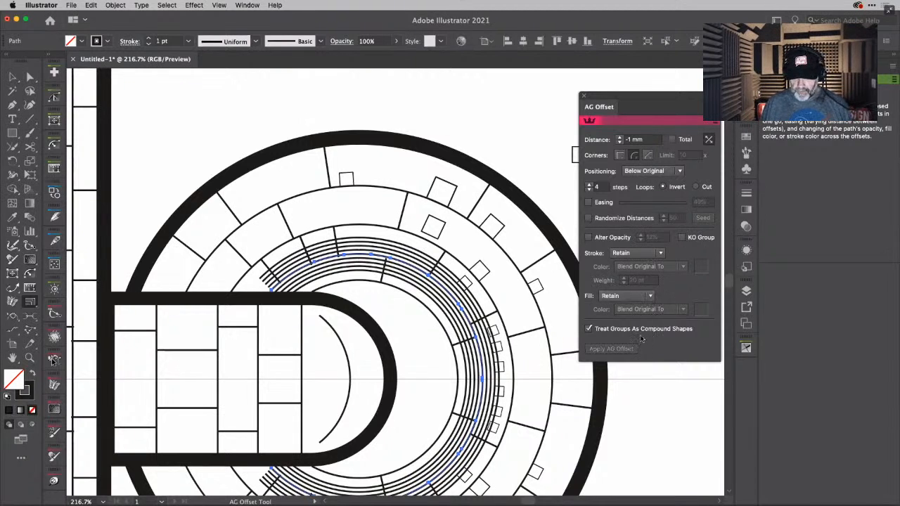
left_click(585, 98)
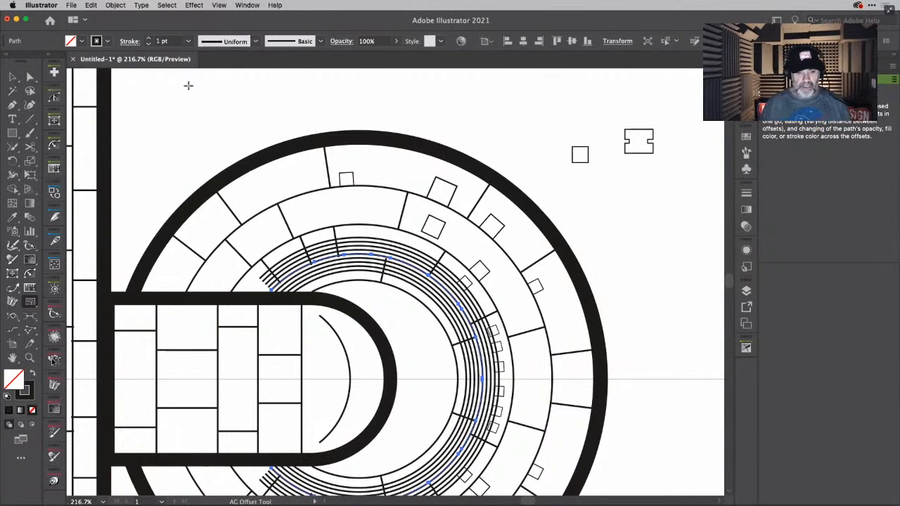
- Save the Illustrator Defaults keyboard shortcuts as a new keyset named TDN
left_click(116, 5)
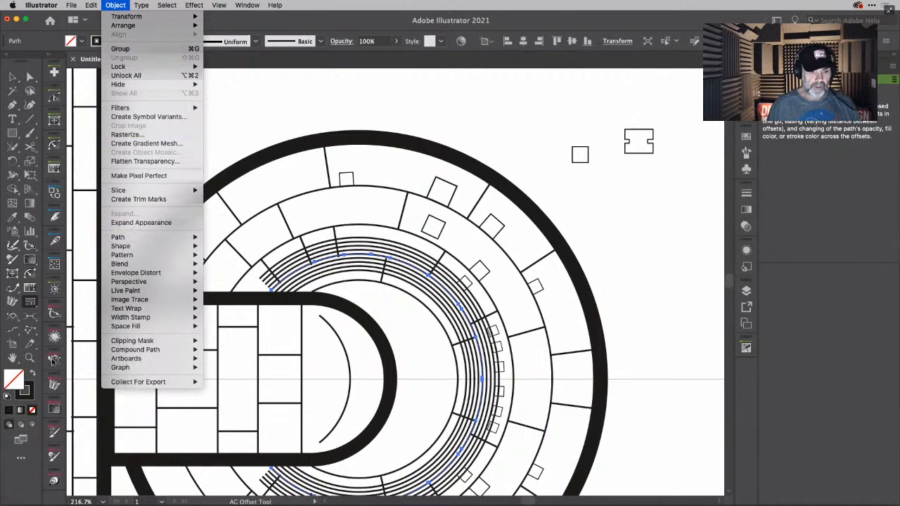
mouse_move(88, 7)
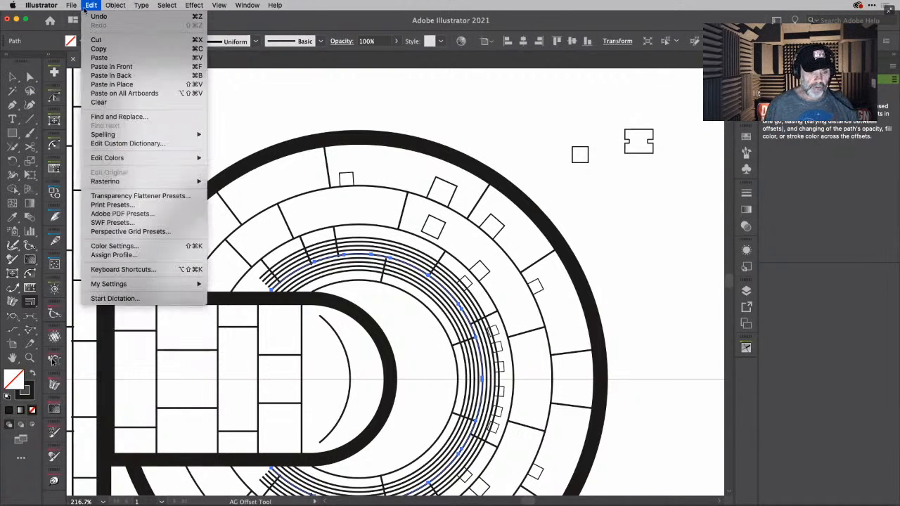
left_click(150, 272)
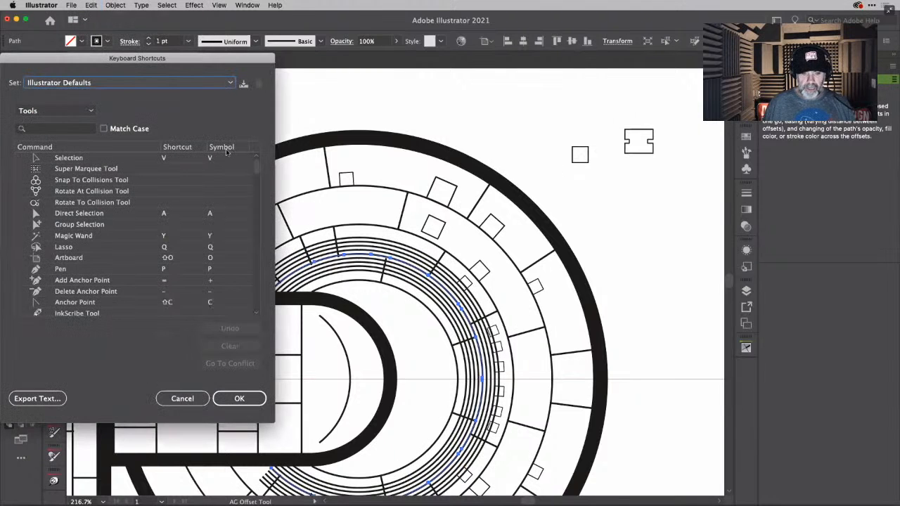
left_click_drag(226, 63, 551, 91)
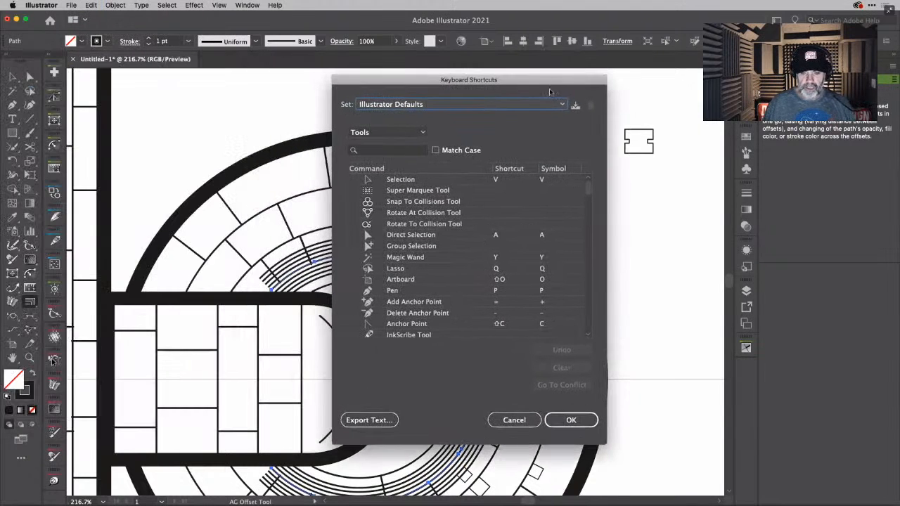
left_click(561, 105)
left_click(581, 106)
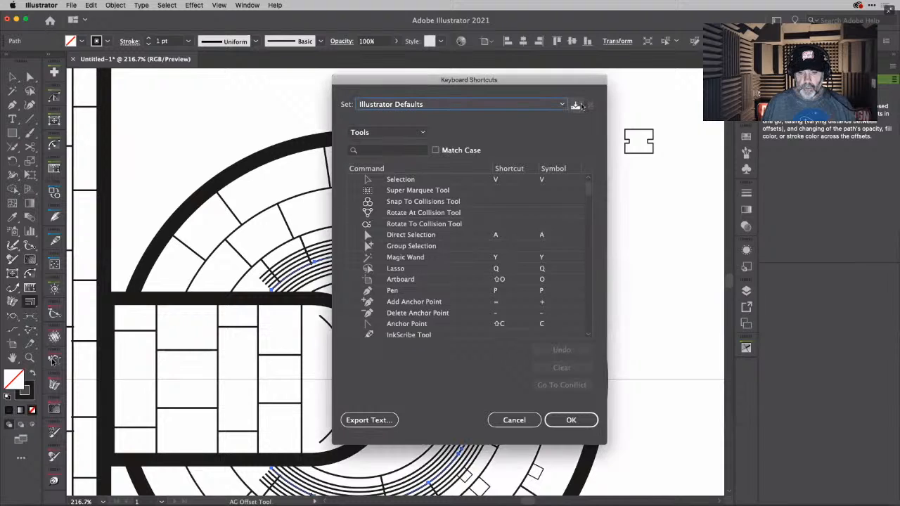
left_click(576, 106)
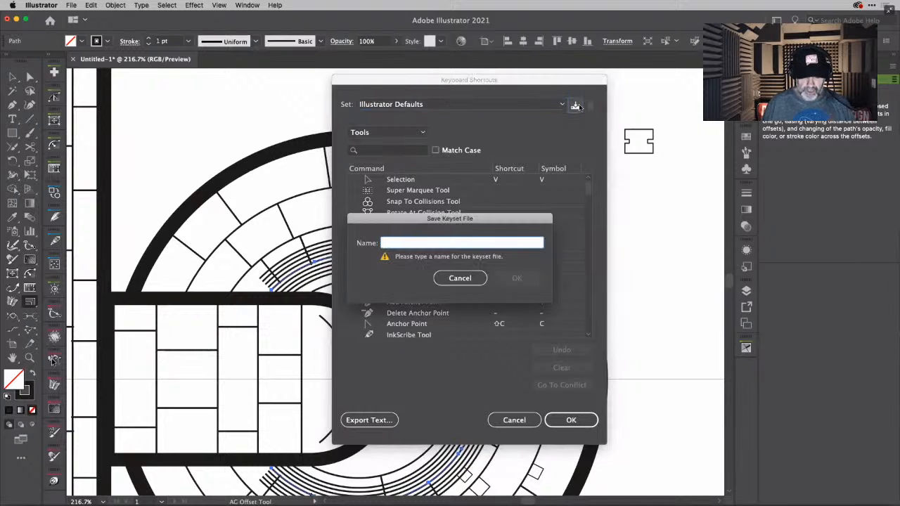
type("Tony")
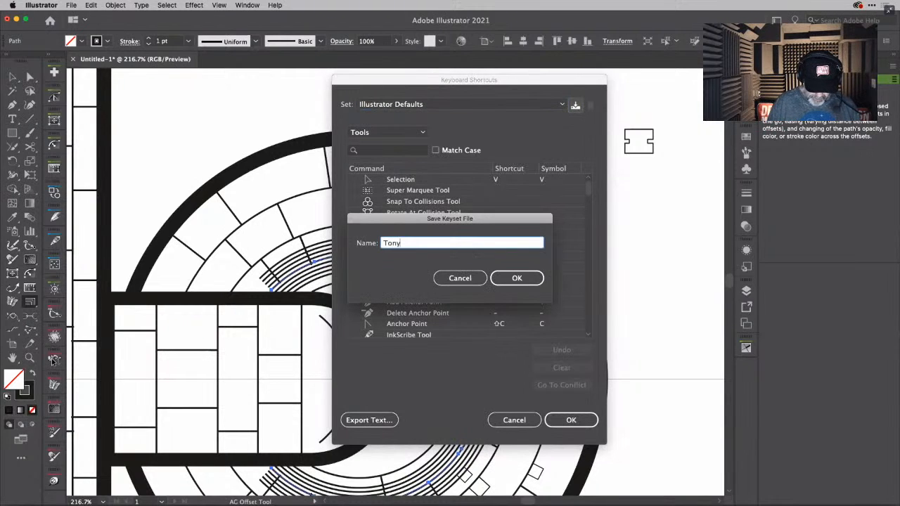
key("BackSpace")
key("BackSpace")
key("BackSpace")
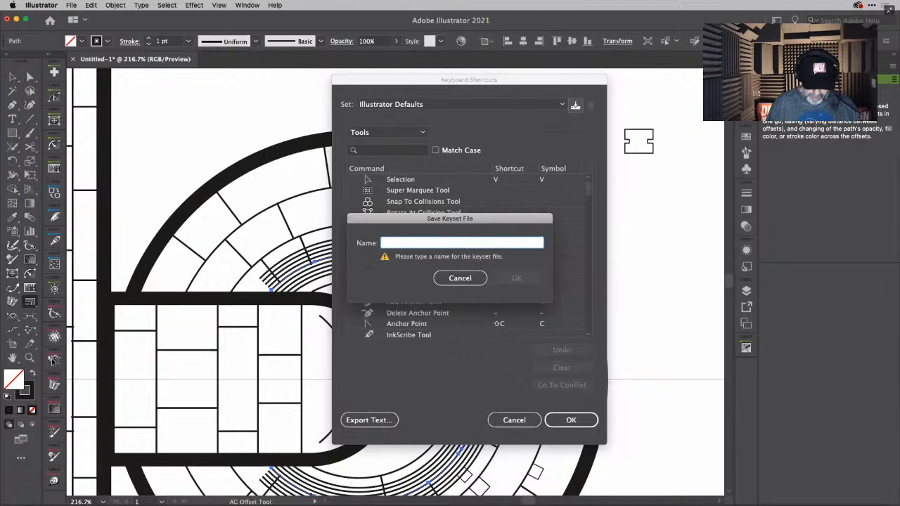
type("TDN")
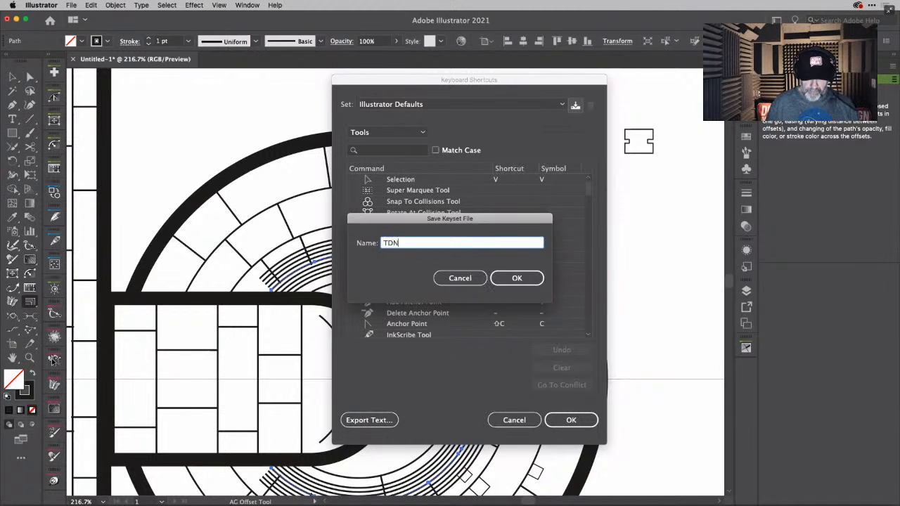
key("Return")
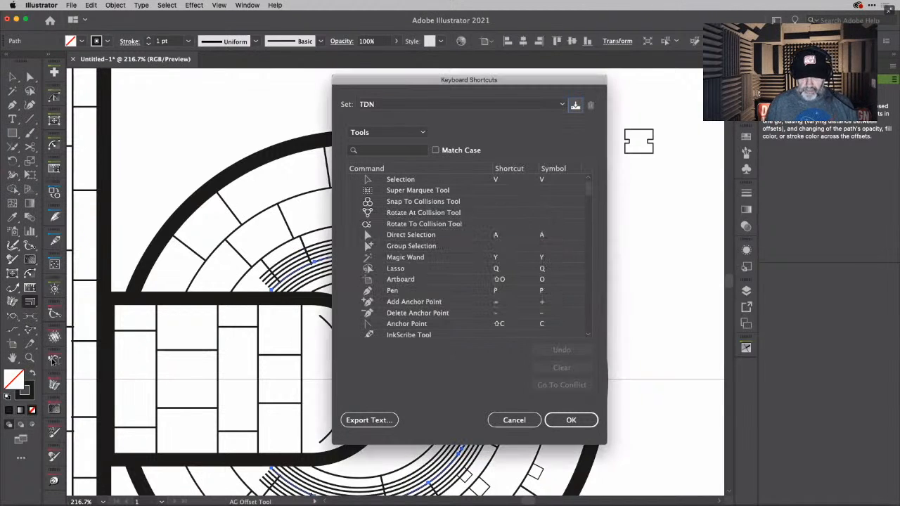
- Find Expand Appearance among the menu commands and assign it the keyboard shortcut ⌘9
left_click(423, 133)
left_click(413, 147)
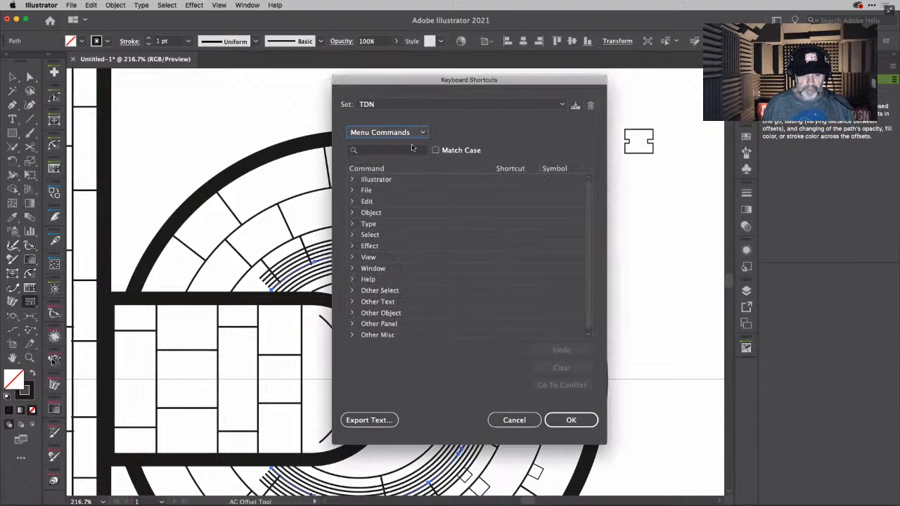
left_click(396, 151)
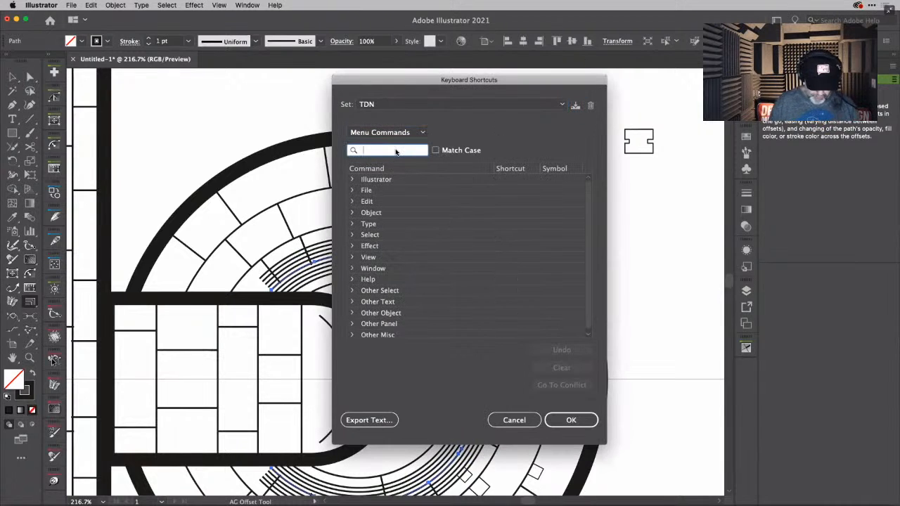
type("Expand")
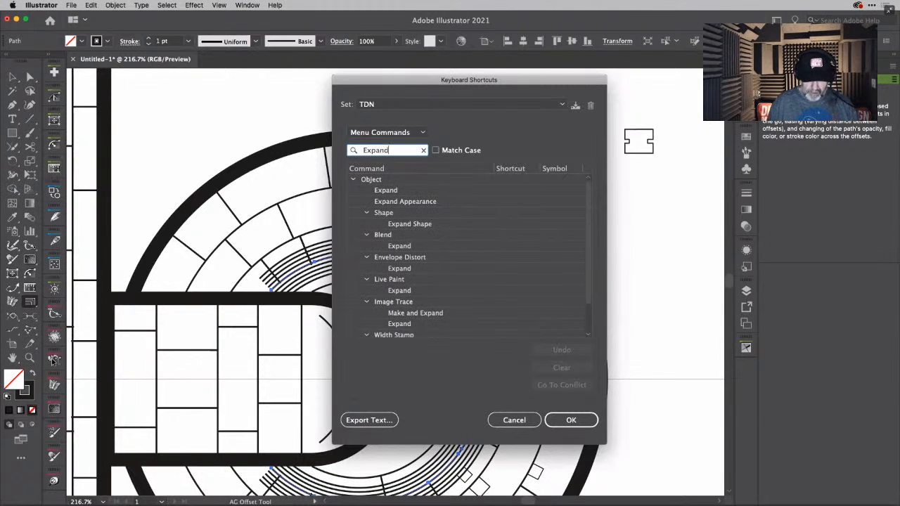
left_click(431, 202)
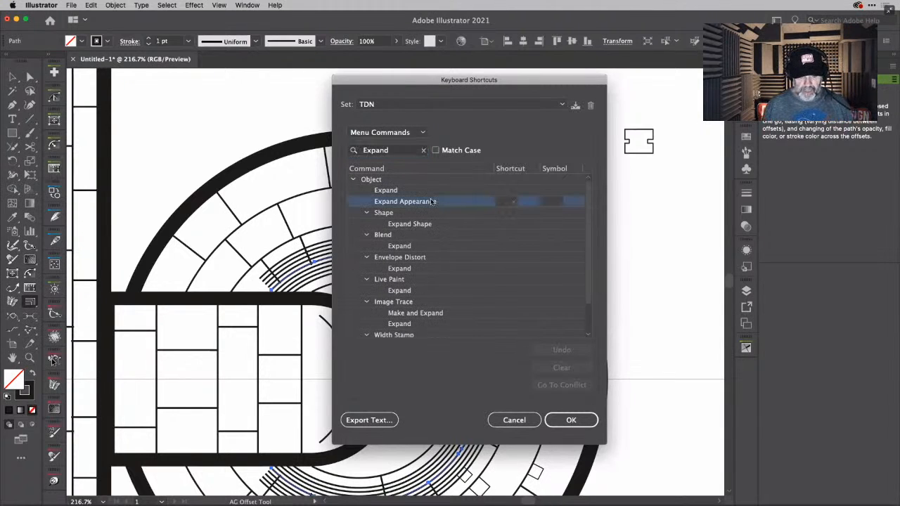
left_click(505, 202)
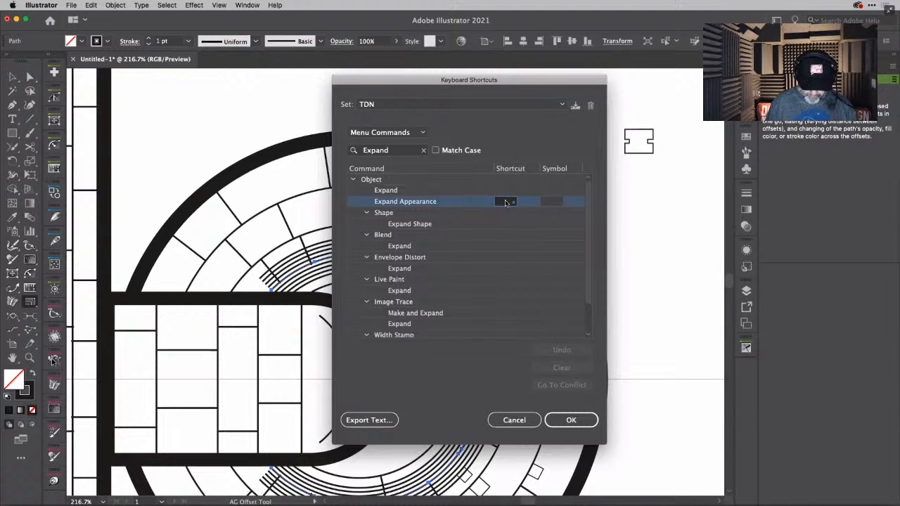
key("super+9")
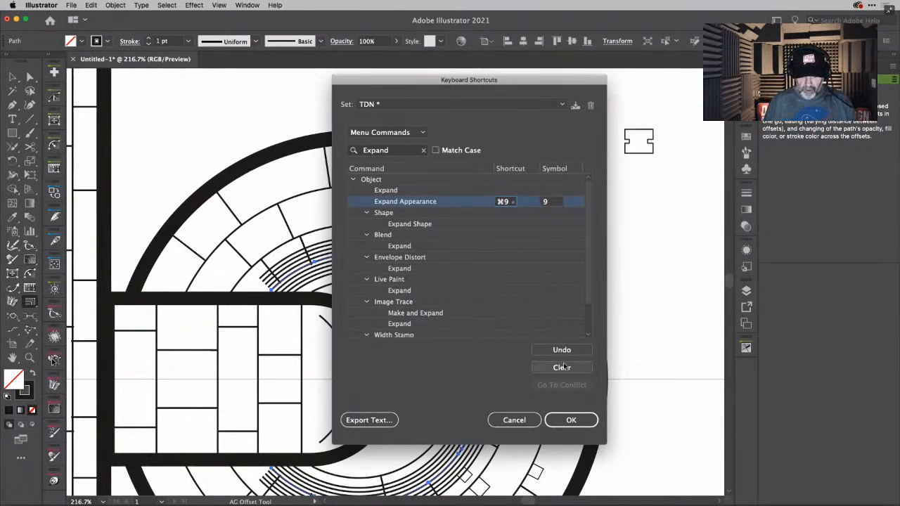
- Save the changed shortcuts over the TDN keyset and accept the keyboard shortcut settings
left_click(575, 105)
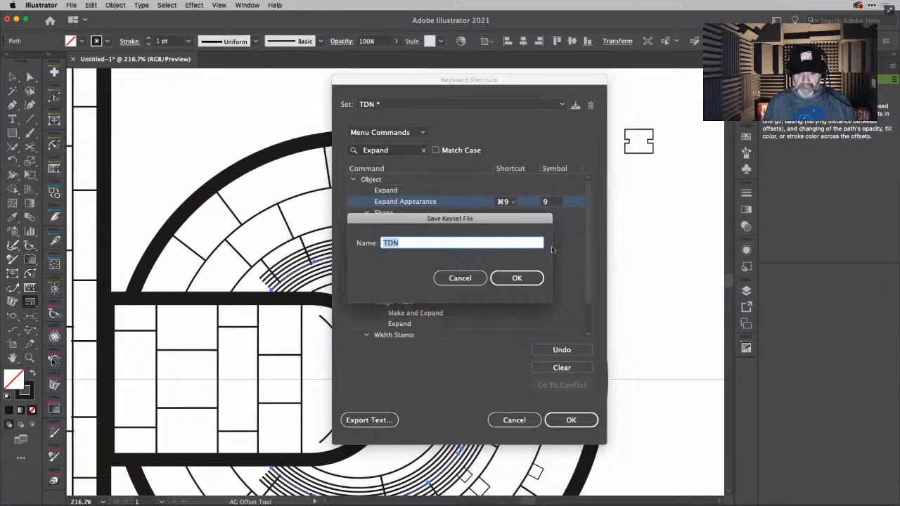
left_click(538, 278)
left_click(543, 277)
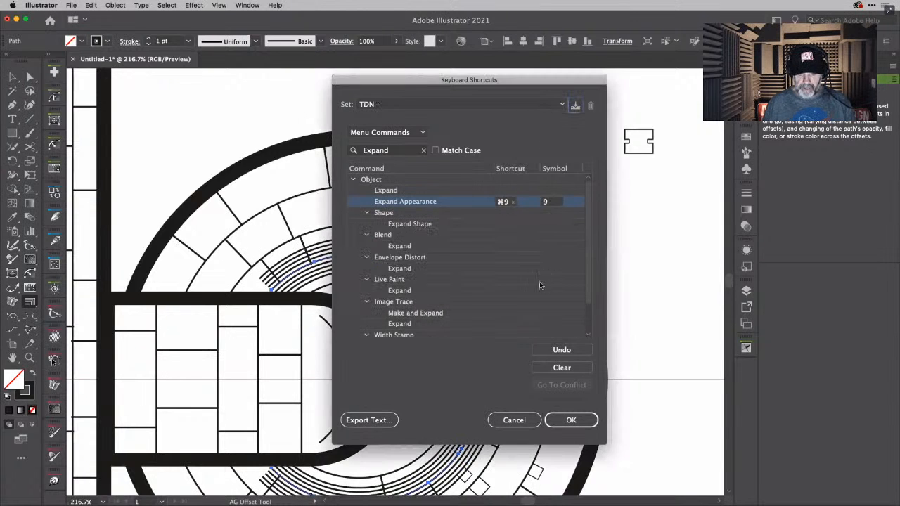
left_click(577, 416)
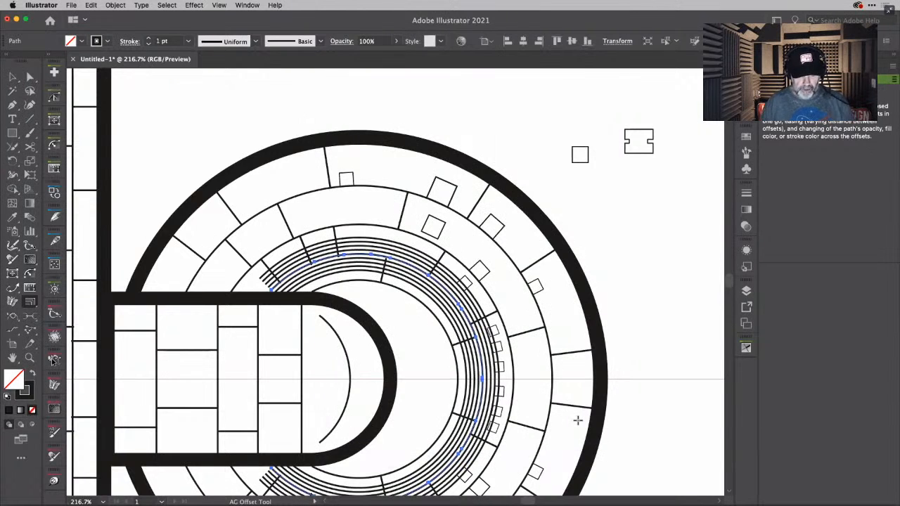
- Expand the appearance of the saucer's offset ring line into separate paths
key("v")
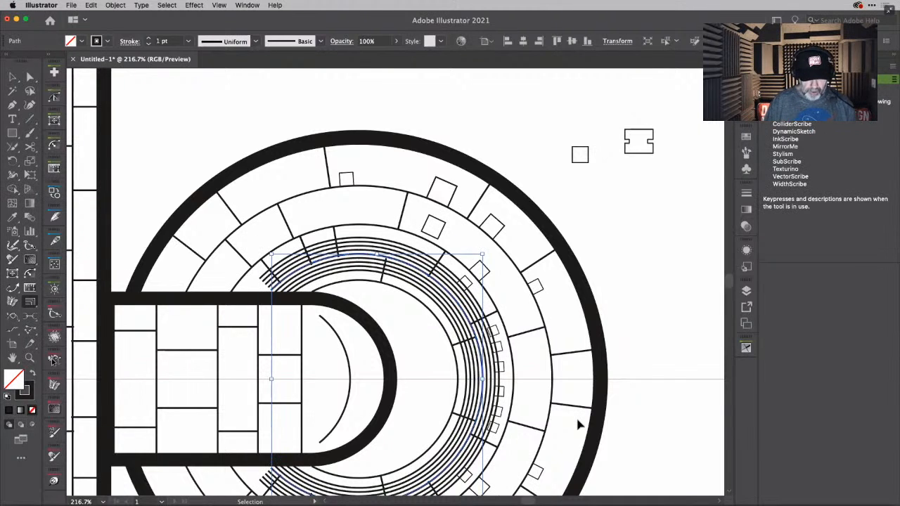
key("super+e")
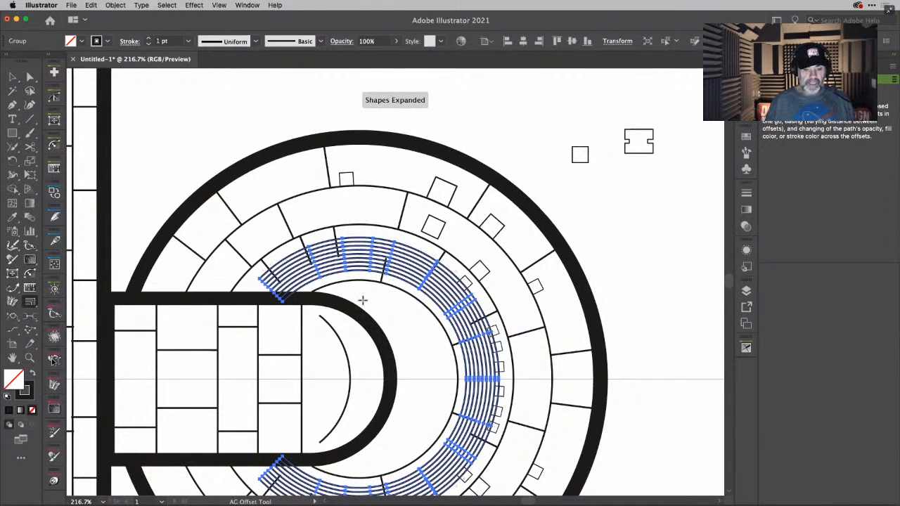
key("v")
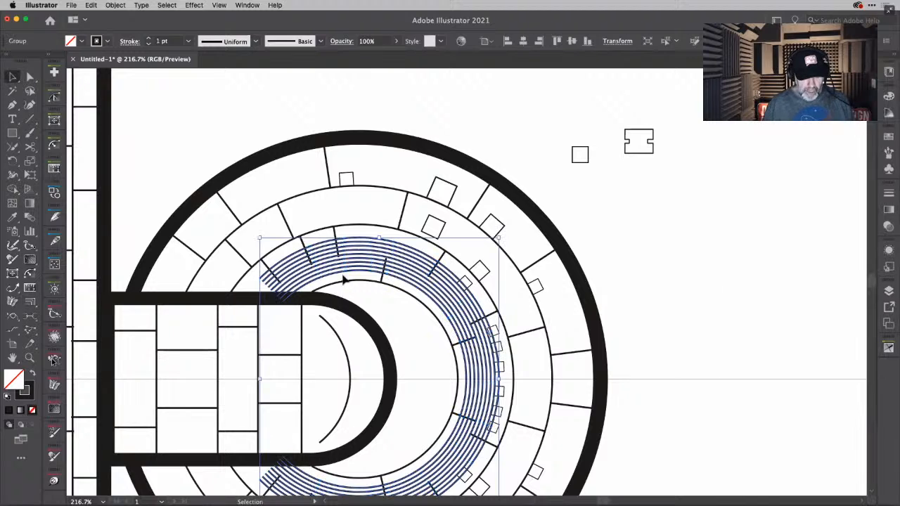
- Isolate the expanded ring group on the saucer and ungroup its offset lines into individual paths
double_click(347, 277)
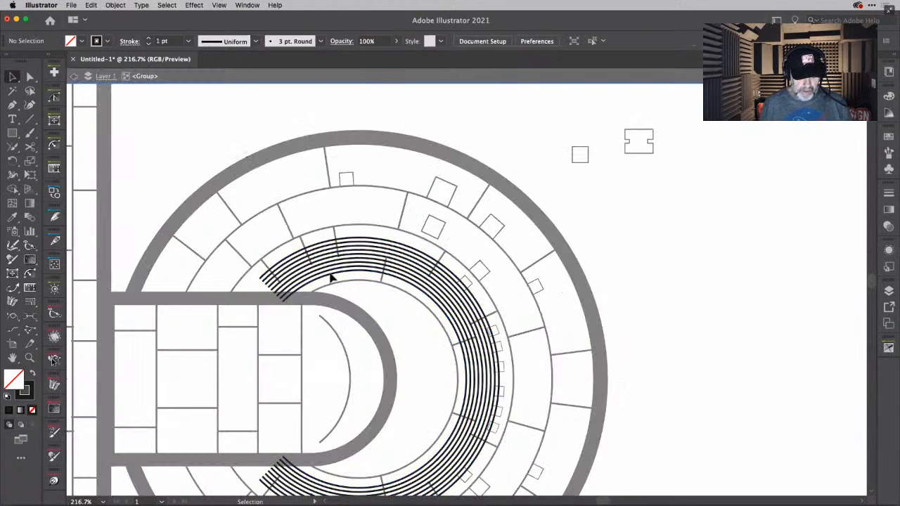
scroll(331, 278, "up", 5)
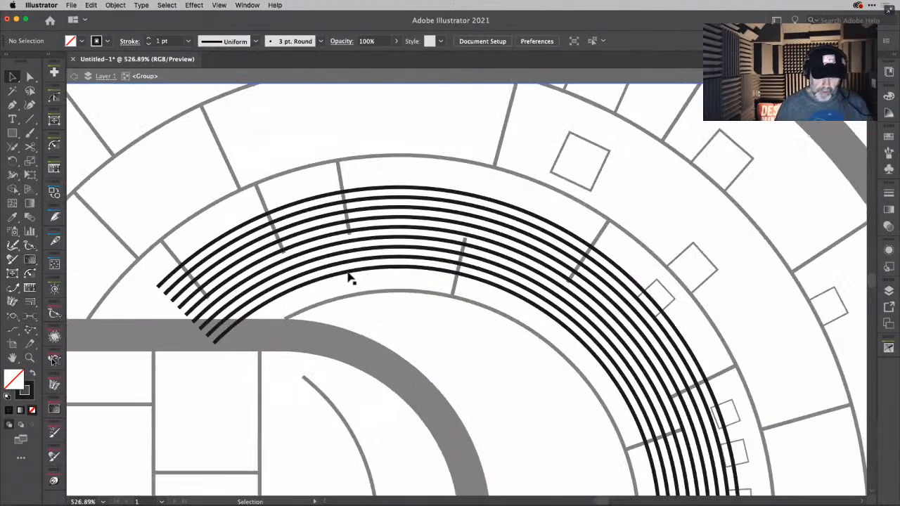
right_click(348, 275)
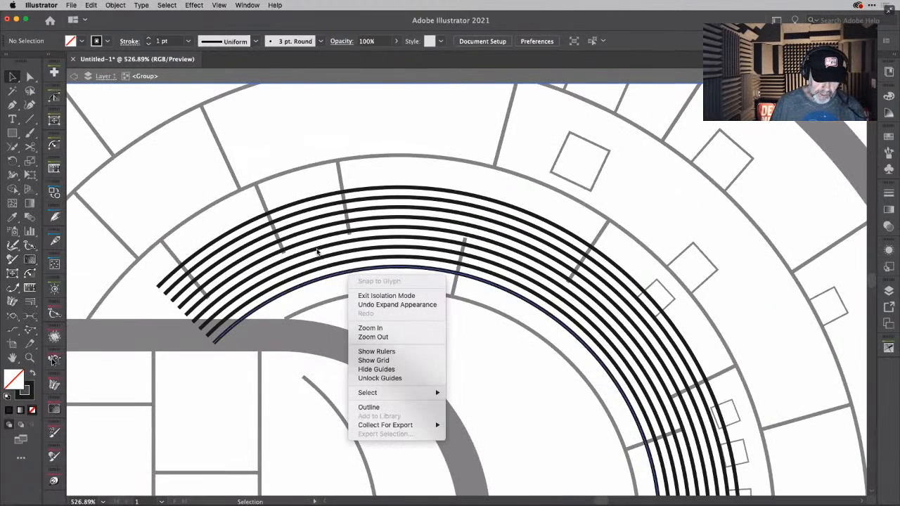
left_click(354, 234)
left_click(354, 235)
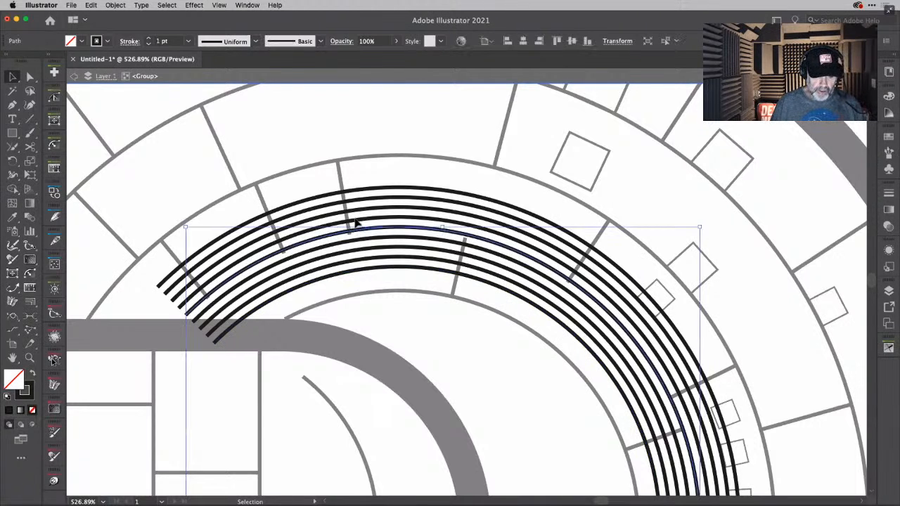
left_click_drag(356, 174, 373, 214)
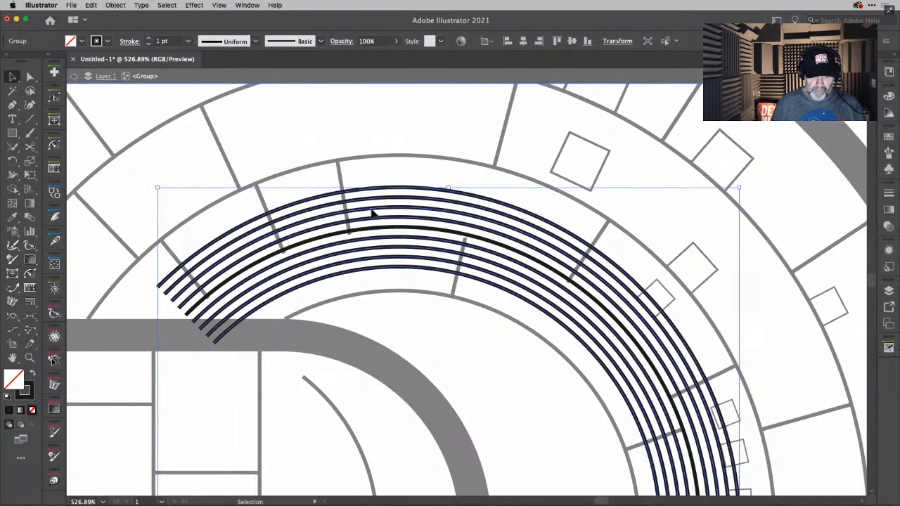
key("Delete")
key("super+z")
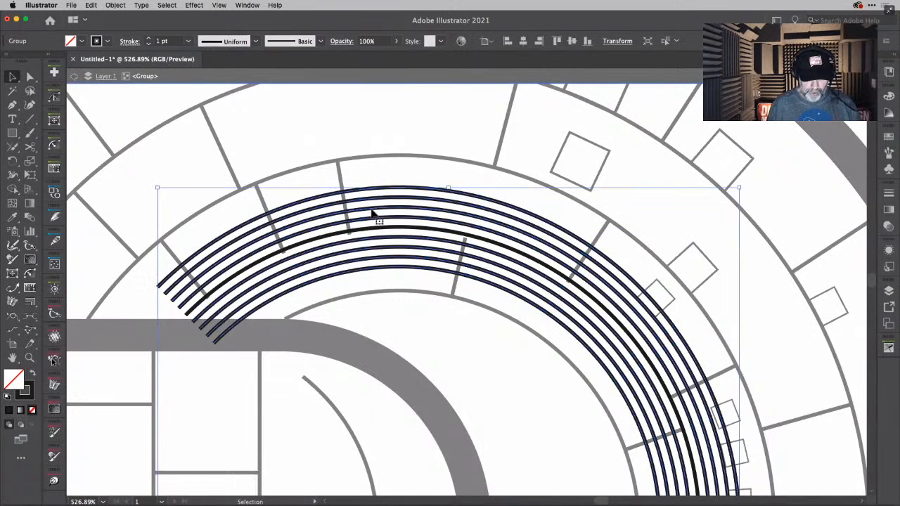
key("super+shift+g")
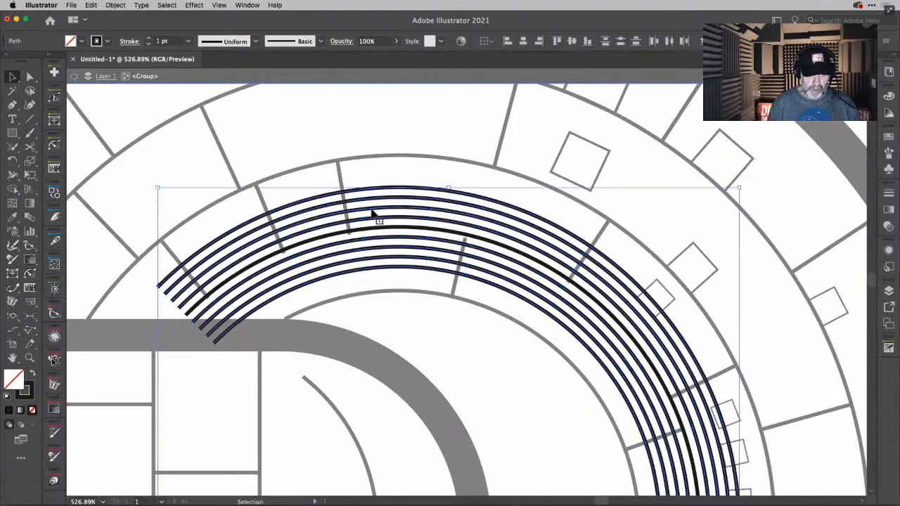
- Delete the three outermost and three innermost offset lines, keeping one on each side of the original ring line
left_click(382, 181)
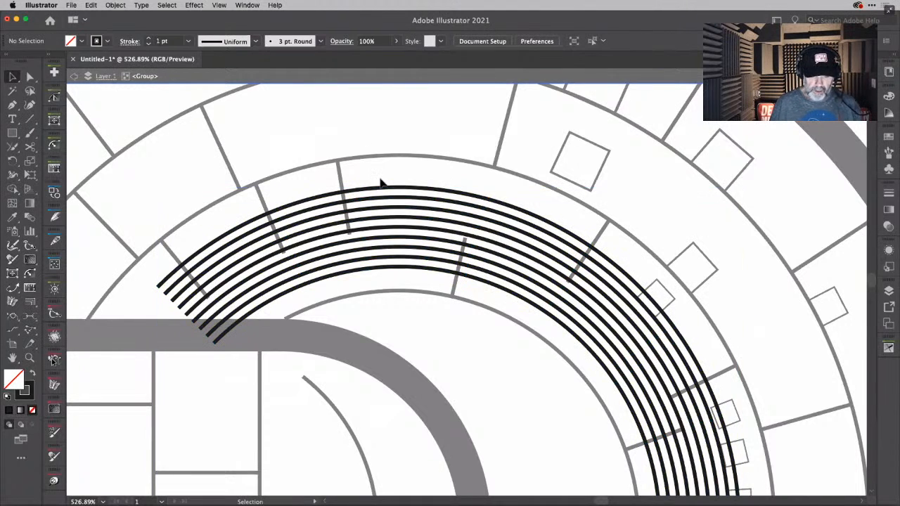
left_click(396, 215)
key("Delete")
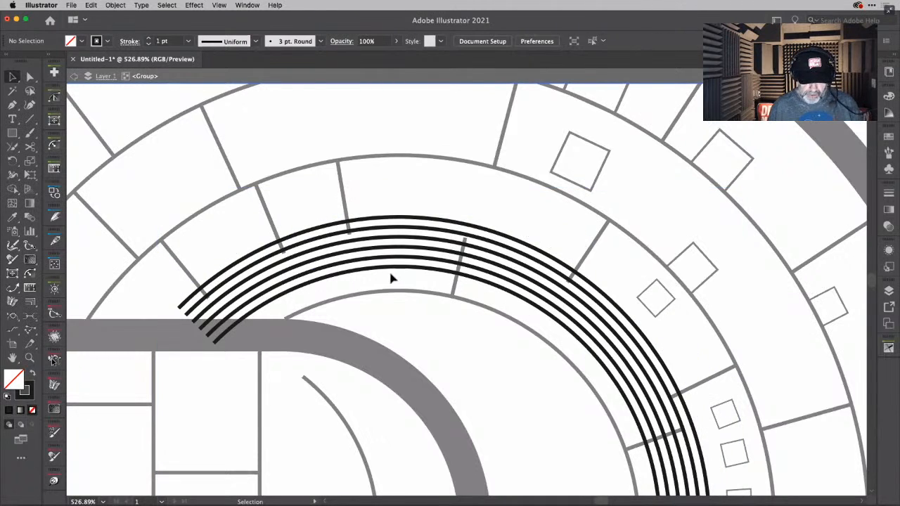
left_click(409, 251)
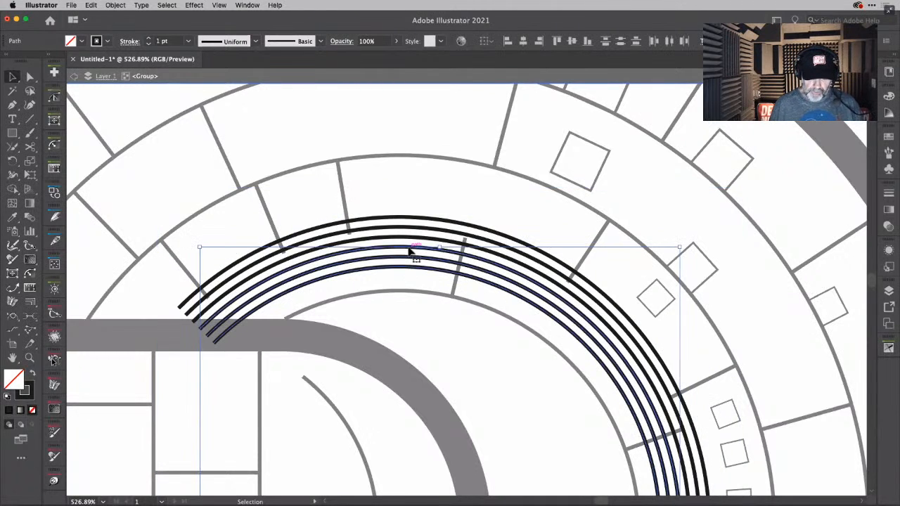
key("Delete")
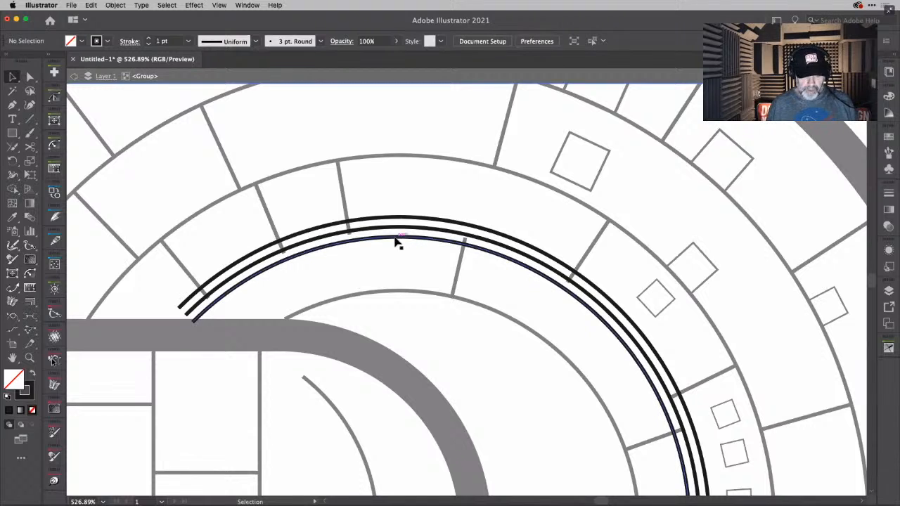
- Give the two remaining offset lines a blue stroke and leave the group's isolation mode
left_click(396, 234)
left_click(392, 220, "shift")
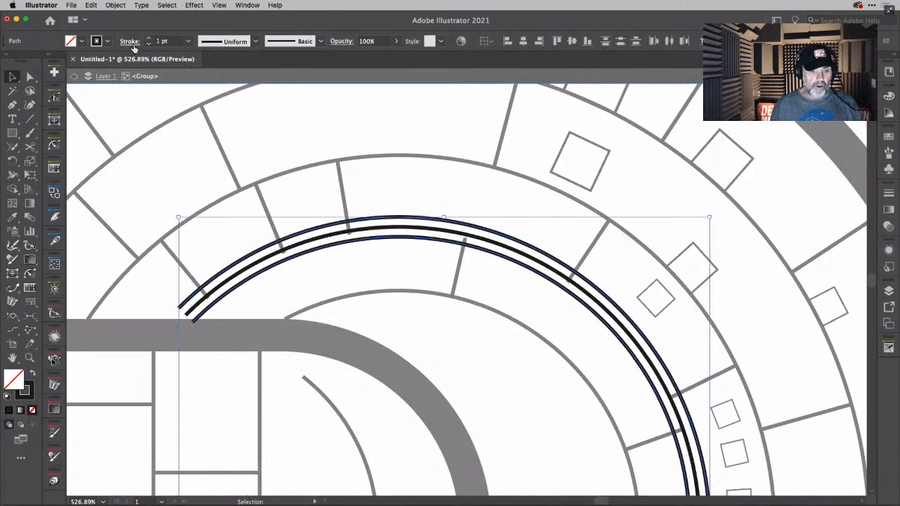
left_click(107, 41)
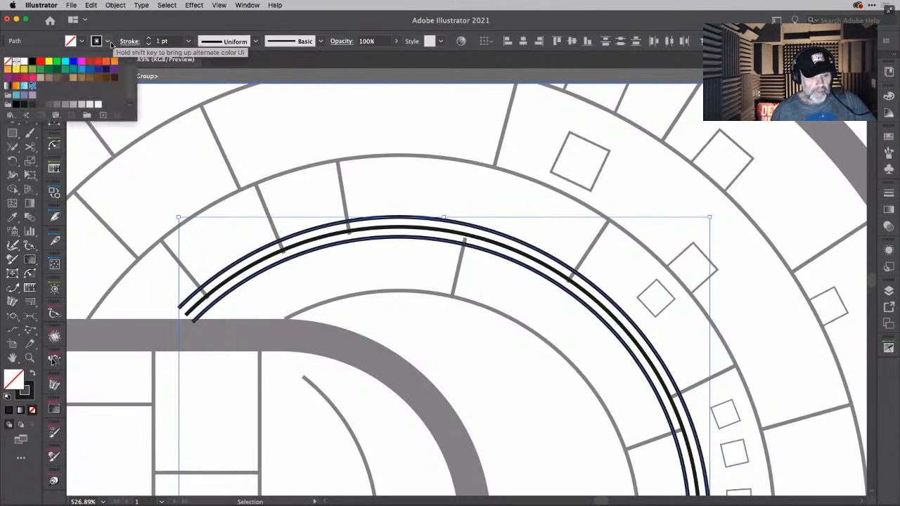
left_click(73, 63)
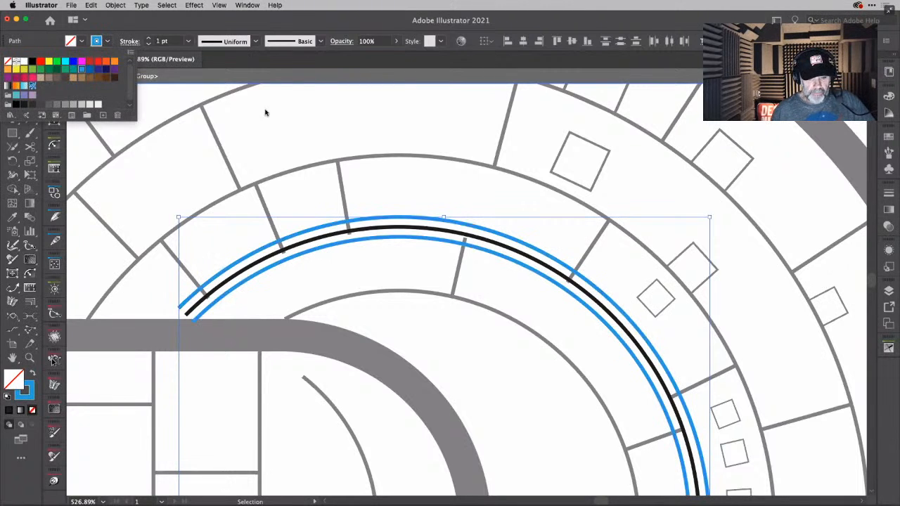
left_click(322, 126)
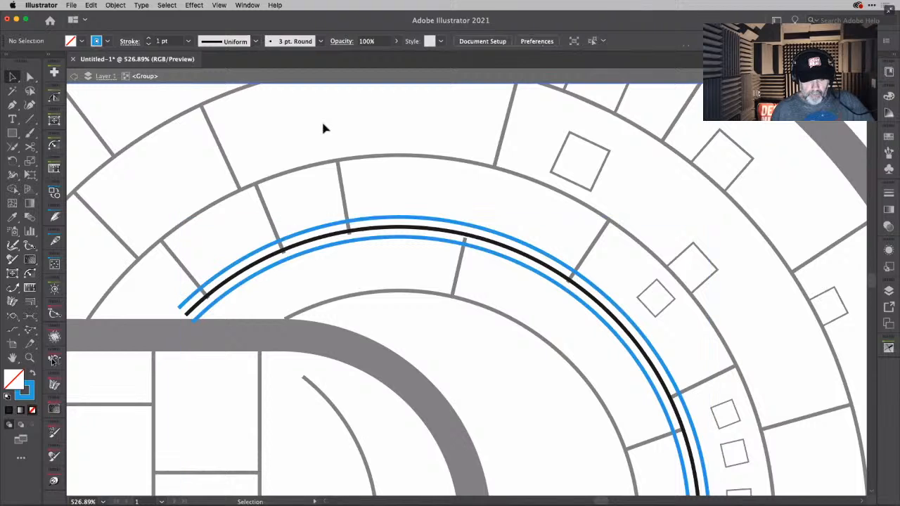
double_click(408, 256)
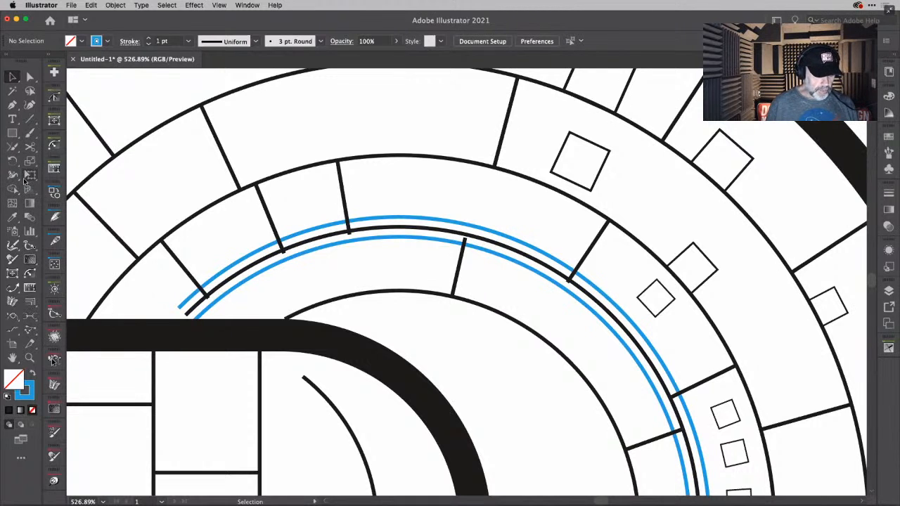
- Extend the ends of the black ring line and its blue offset lines beneath the thick hull outline using a Bezier extension
left_click(13, 289)
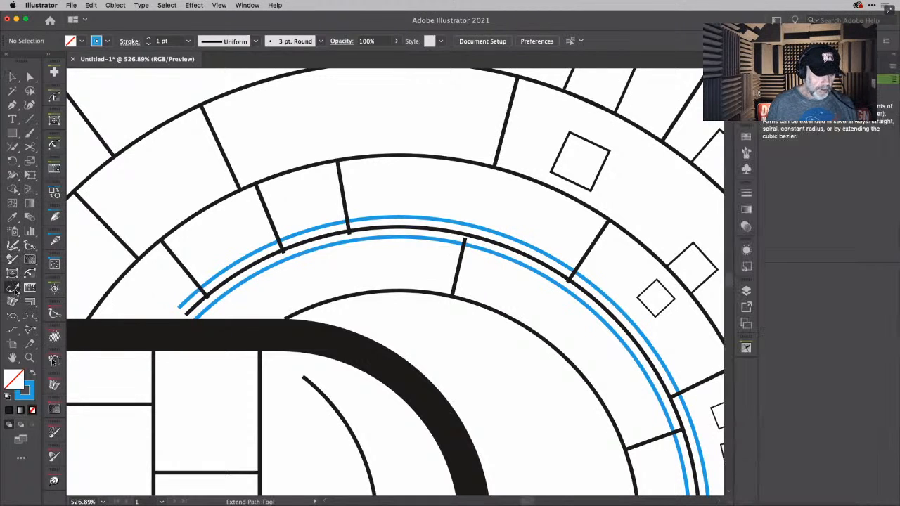
left_click_drag(187, 313, 169, 330)
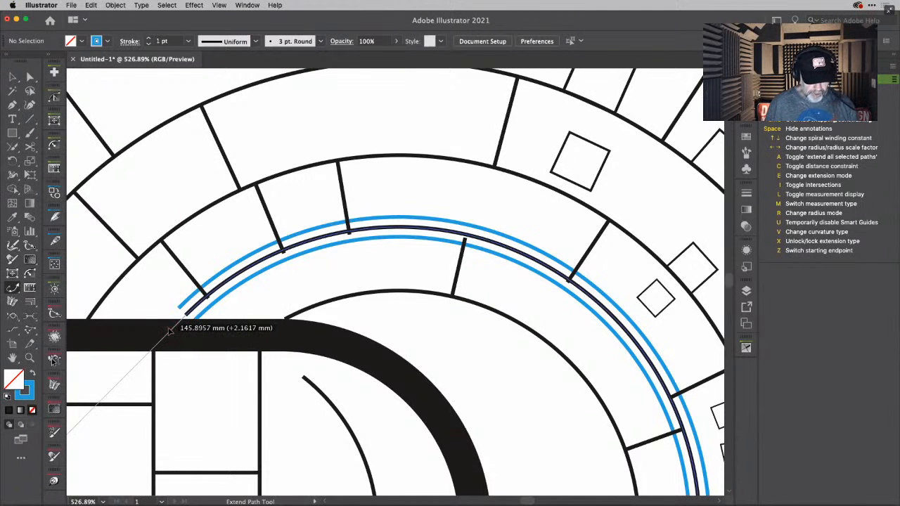
key("e")
key("e")
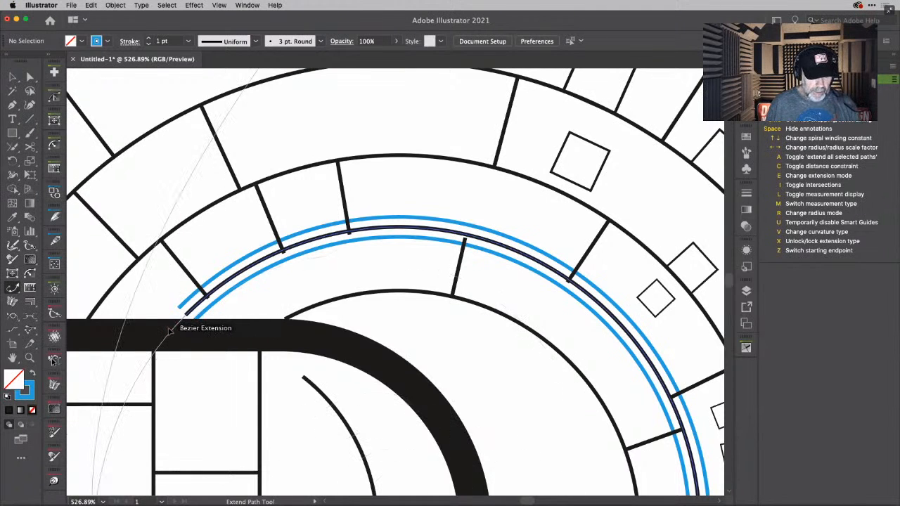
mouse_move(169, 330)
left_mouse_down()
mouse_move(180, 328)
mouse_move(172, 316)
mouse_move(159, 337)
left_mouse_up()
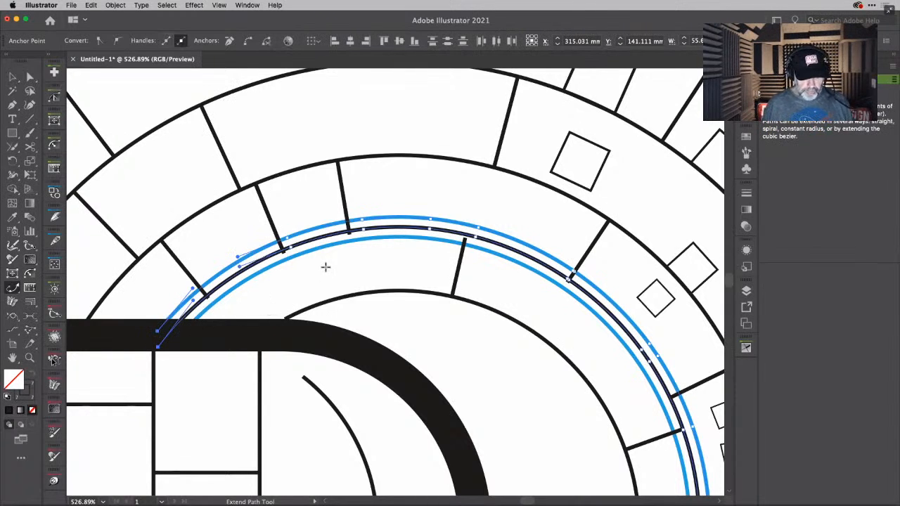
- Shorten the overshooting inner end of the divider nearest the saucer's top so it ends on the black ring line
right_click(352, 237)
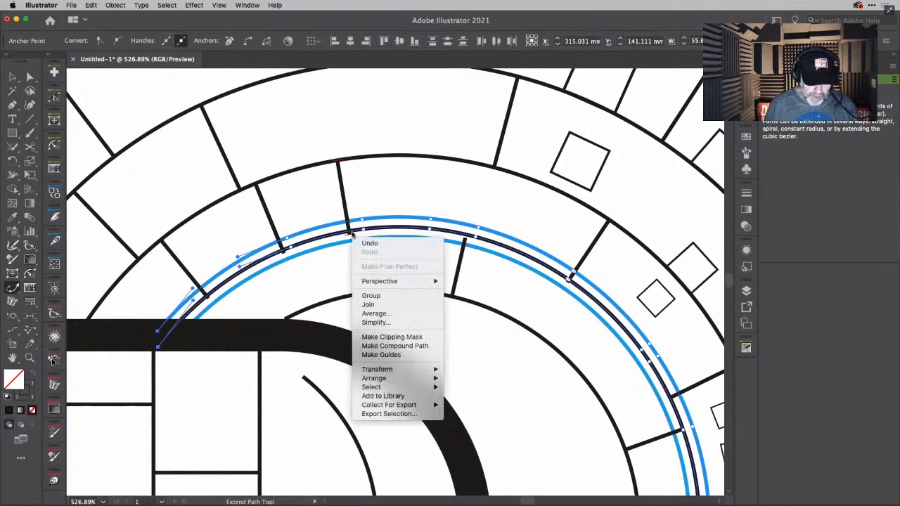
left_click(350, 232)
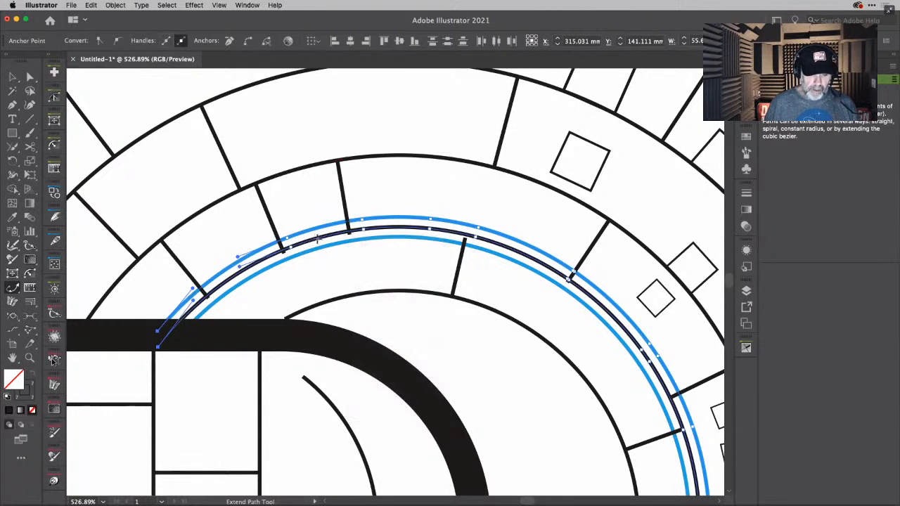
scroll(325, 240, "up", 2)
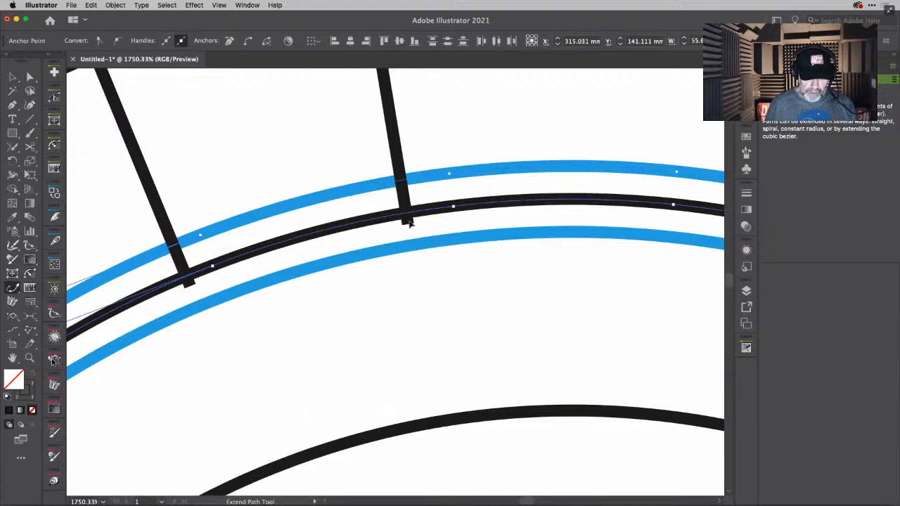
left_click_drag(410, 223, 402, 211)
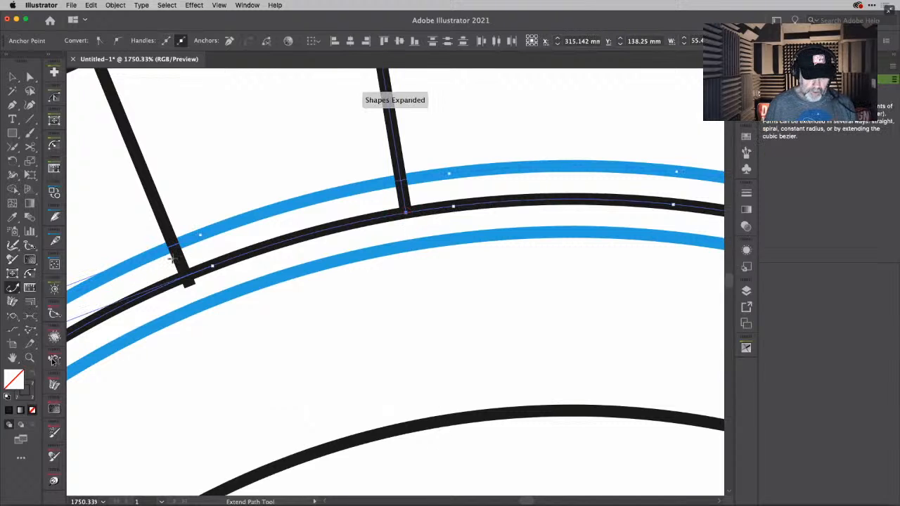
- Trim the overshooting inner ends of the two dividers nearer the hull back to the black ring line
right_click(191, 290)
left_click(186, 281)
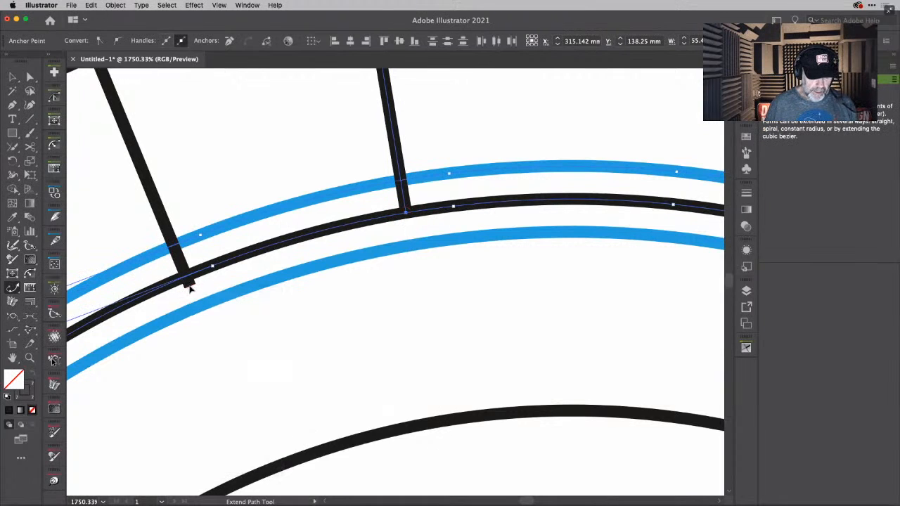
left_click_drag(190, 287, 185, 277)
scroll(217, 286, "left", 2)
scroll(217, 286, "down", 1)
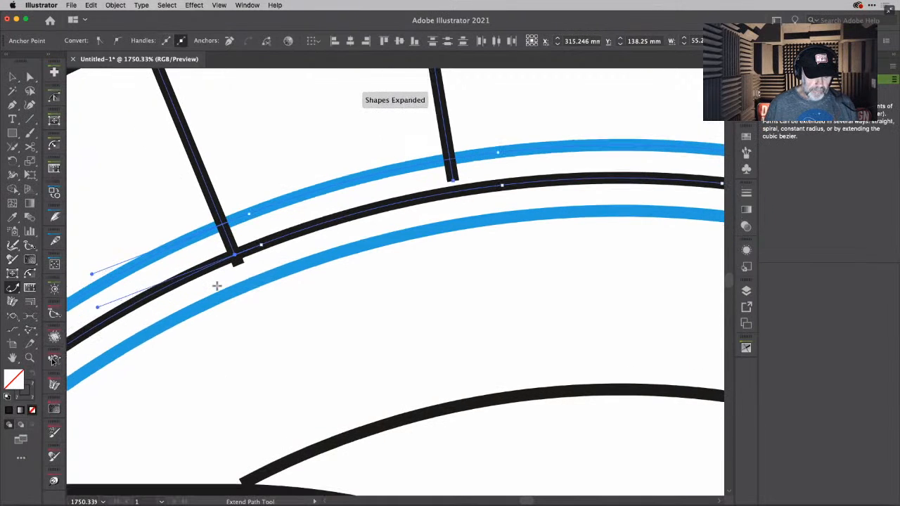
left_click_drag(237, 258, 234, 255)
scroll(229, 271, "down", 3)
scroll(229, 271, "left", 5)
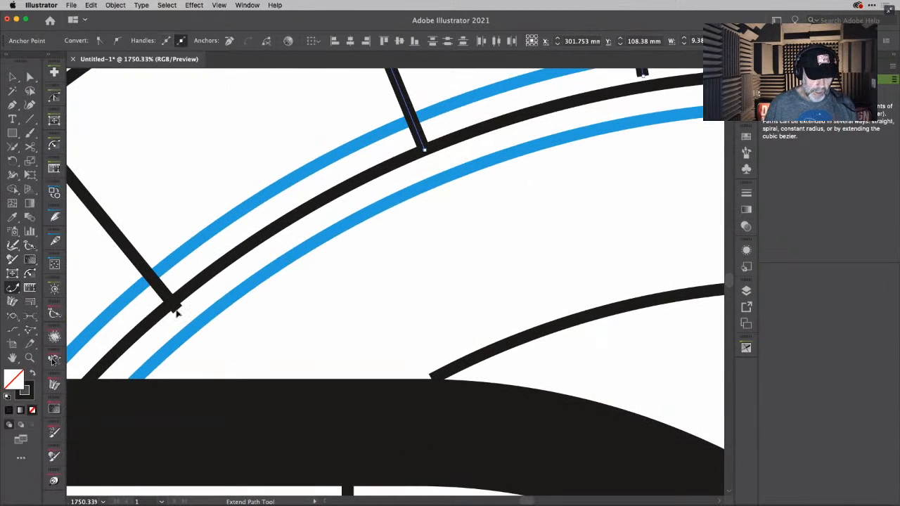
left_click_drag(175, 313, 172, 304)
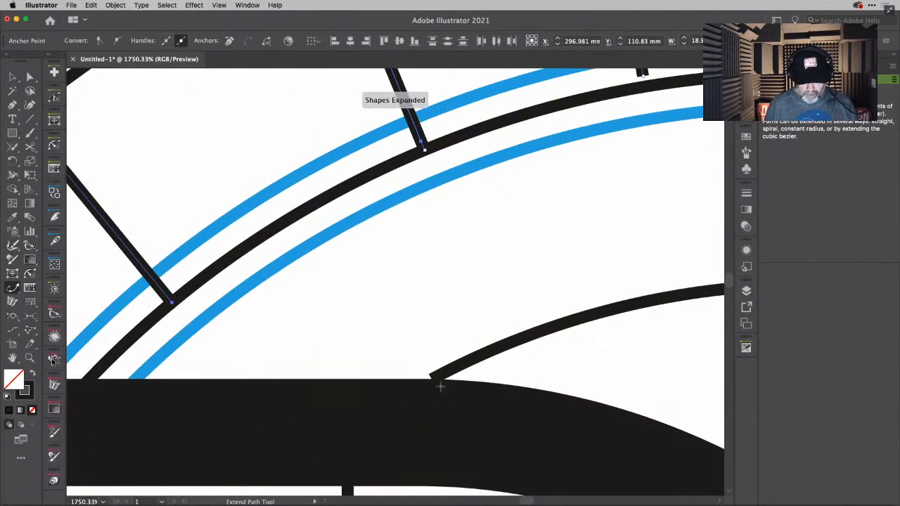
- Try to extend the innermost ring arc's end beneath the thick hull outline
left_click_drag(433, 381, 421, 385)
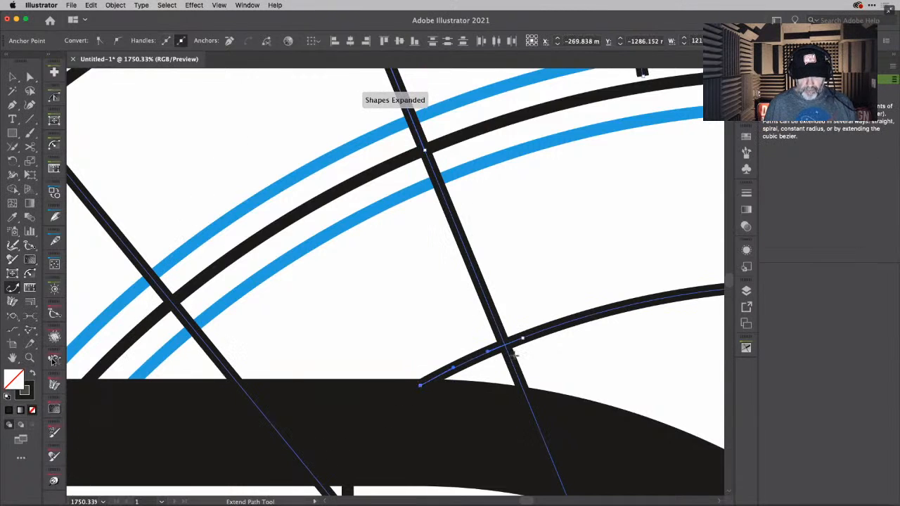
scroll(512, 356, "down", 2)
scroll(512, 356, "down", 5)
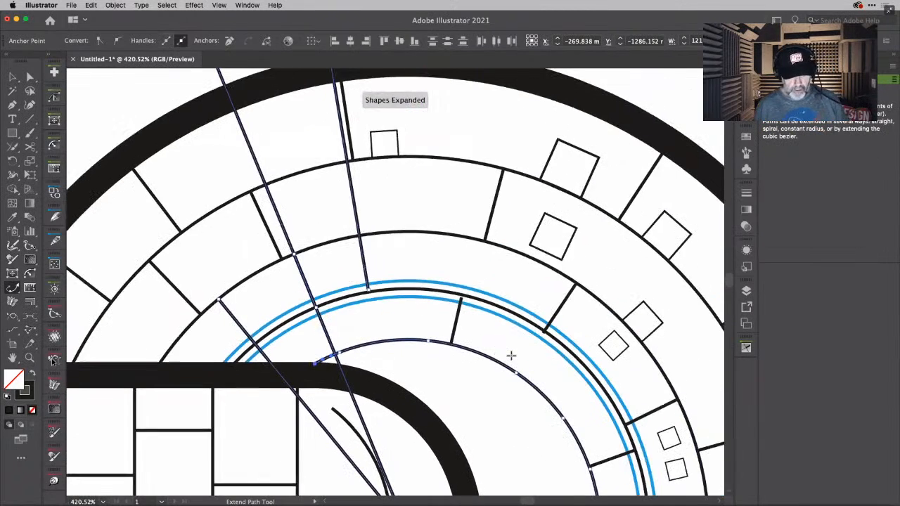
key("super+z")
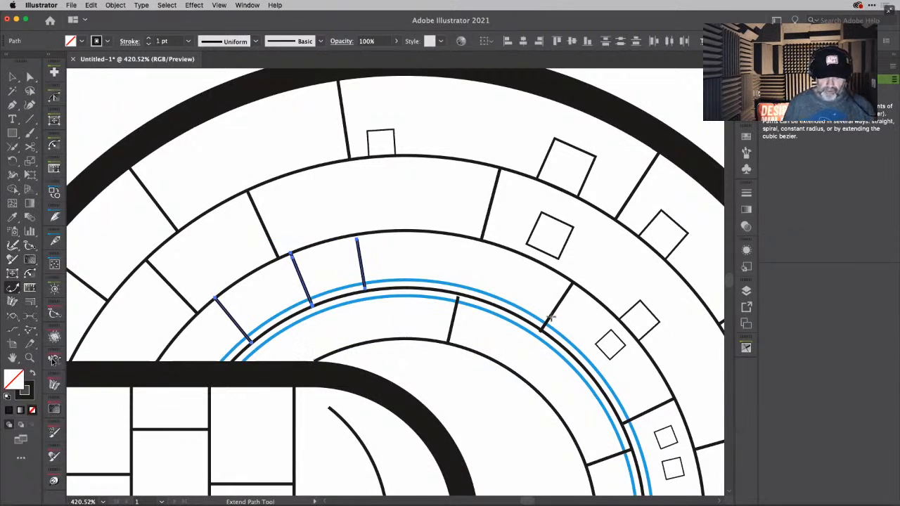
- Extend the outer end of the divider nearest the saucer's top to meet the ring arc above it
left_click_drag(357, 240, 357, 234)
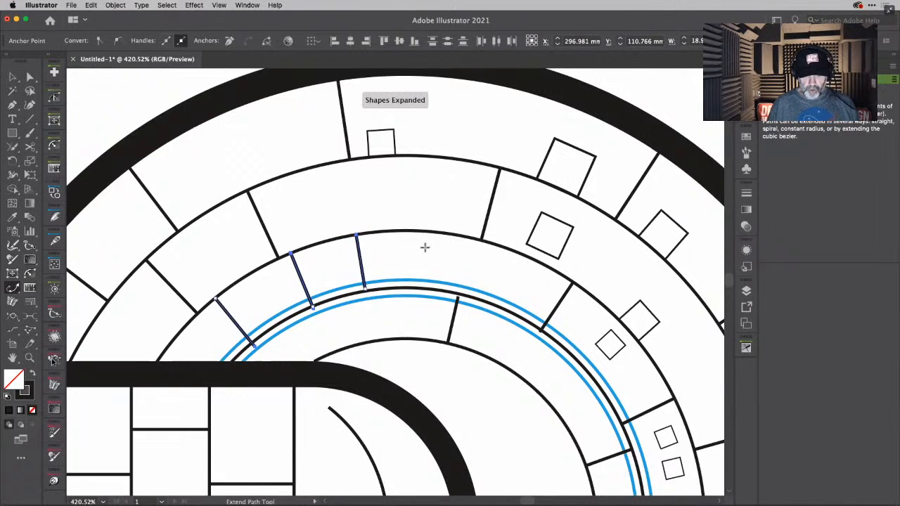
scroll(425, 247, "down", 6)
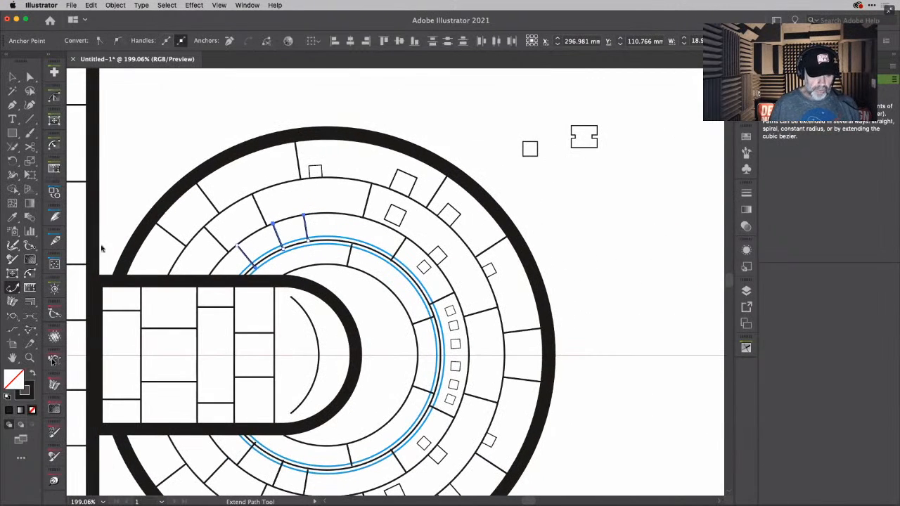
left_click(13, 76)
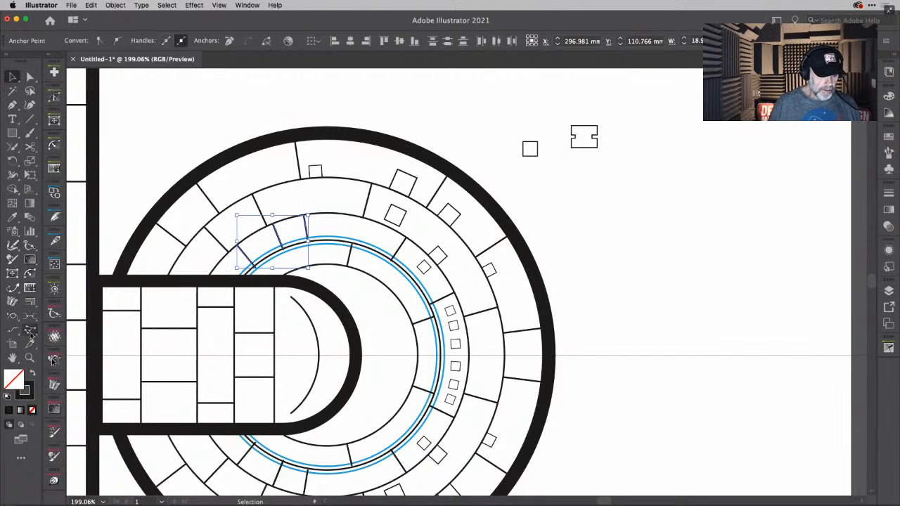
left_click(29, 332)
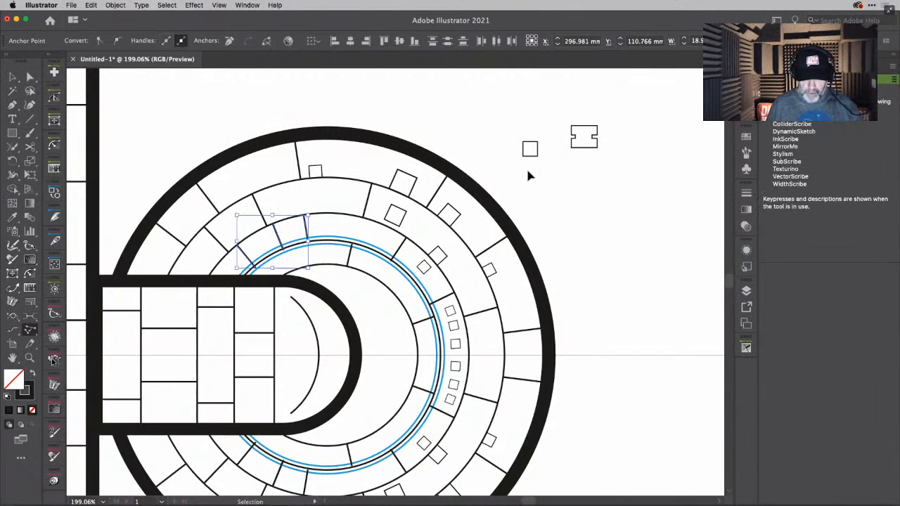
- Orient-transform small copies of the loose square by its lower edge onto the outer blue ring, one in each of the two panels nearest the hull
left_click(528, 150, "super")
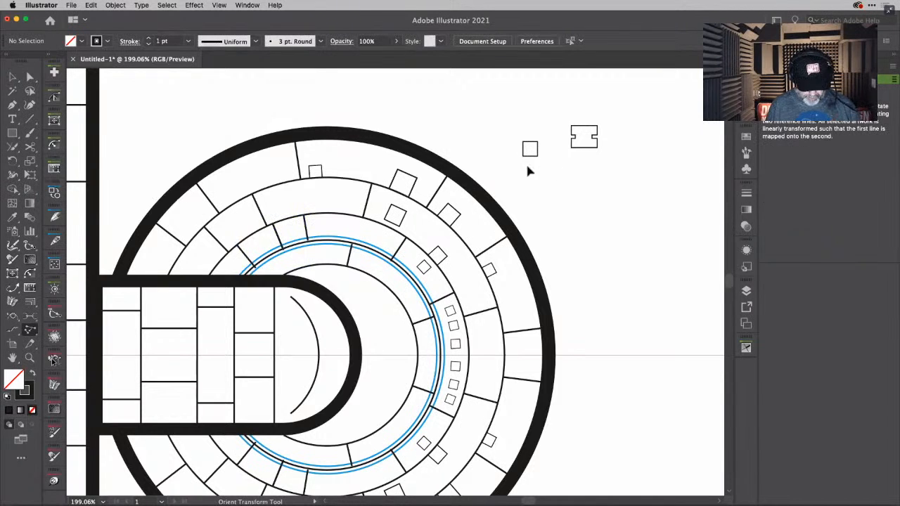
left_click(534, 156, "super")
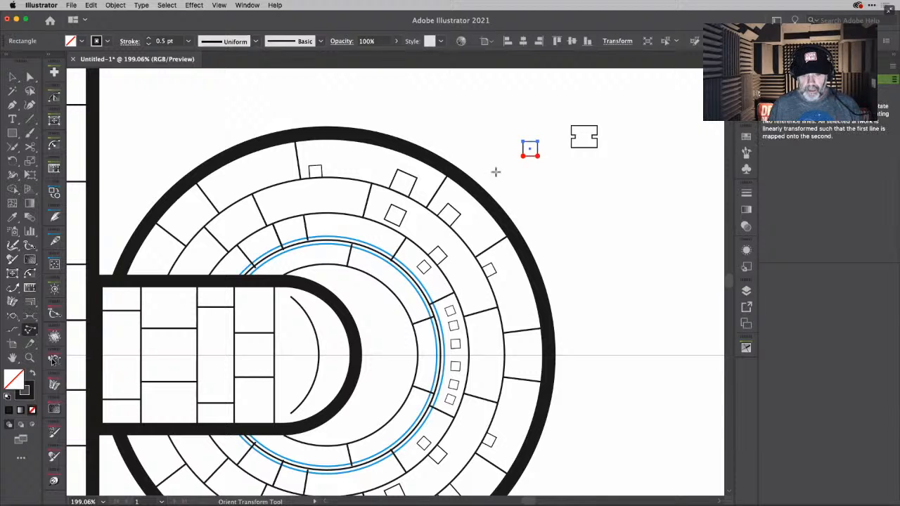
scroll(259, 251, "up", 6)
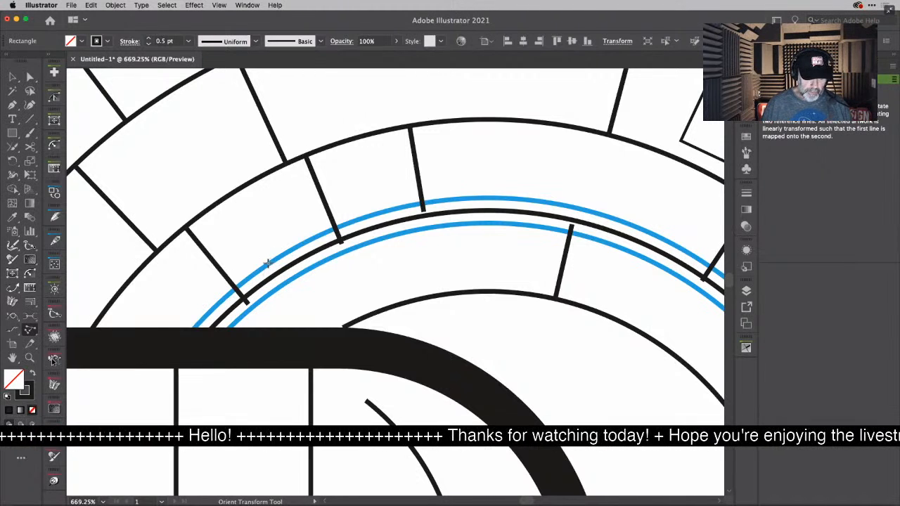
left_click_drag(266, 265, 287, 250)
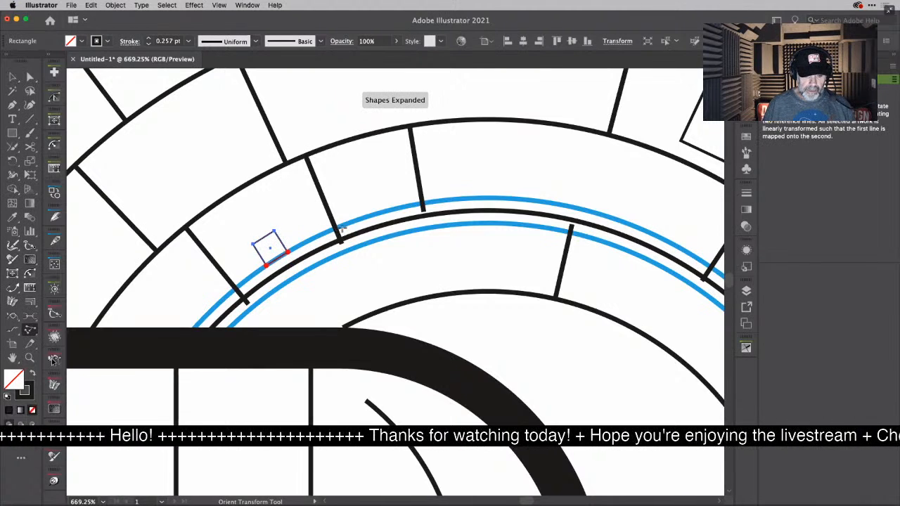
left_click_drag(346, 225, 371, 220)
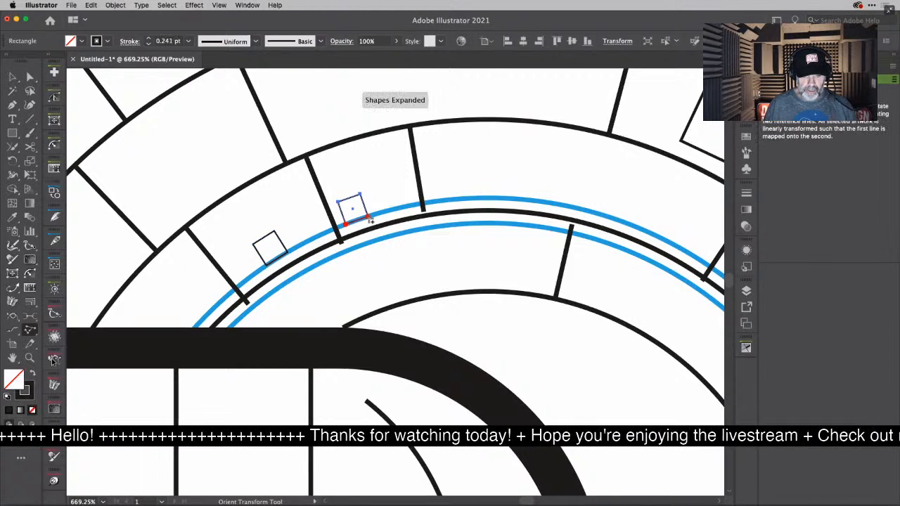
- Try to place a third copy of the square on the outer blue ring, just past the divider nearest the saucer's top
left_click_drag(448, 200, 468, 197)
right_click(468, 197)
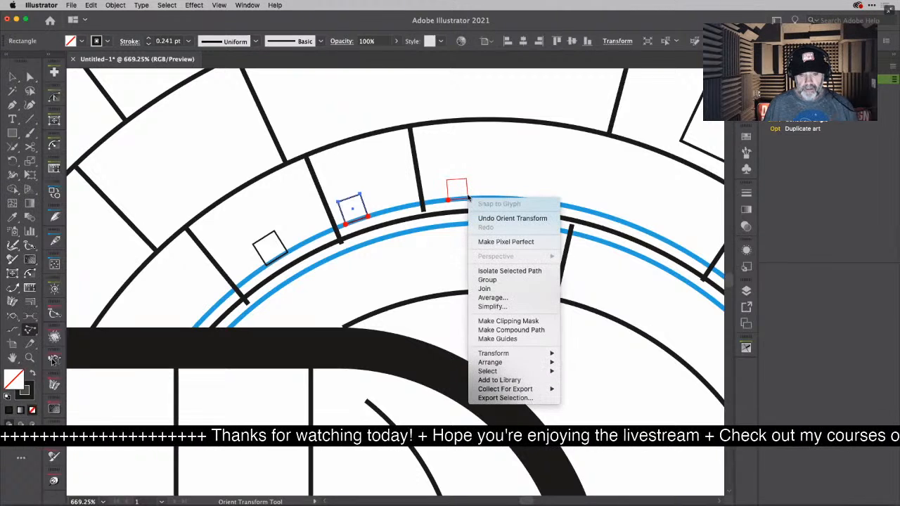
key("Escape")
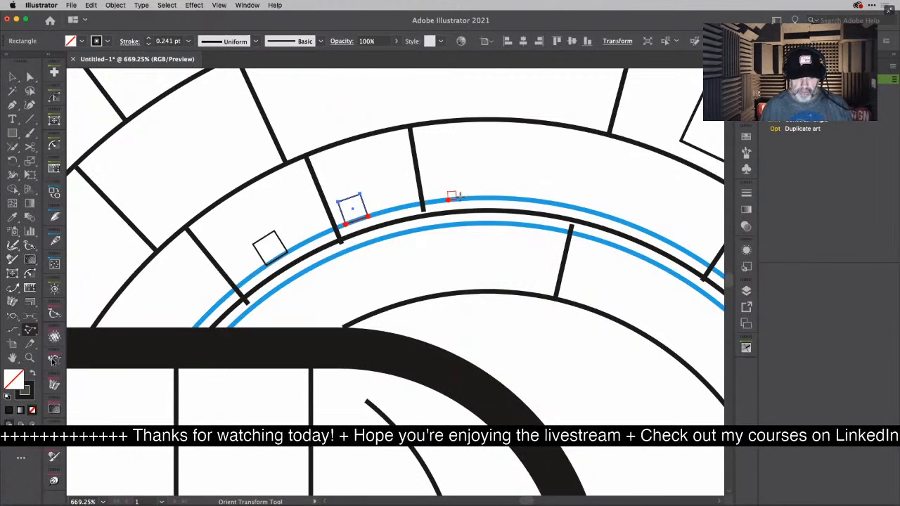
left_click(500, 200)
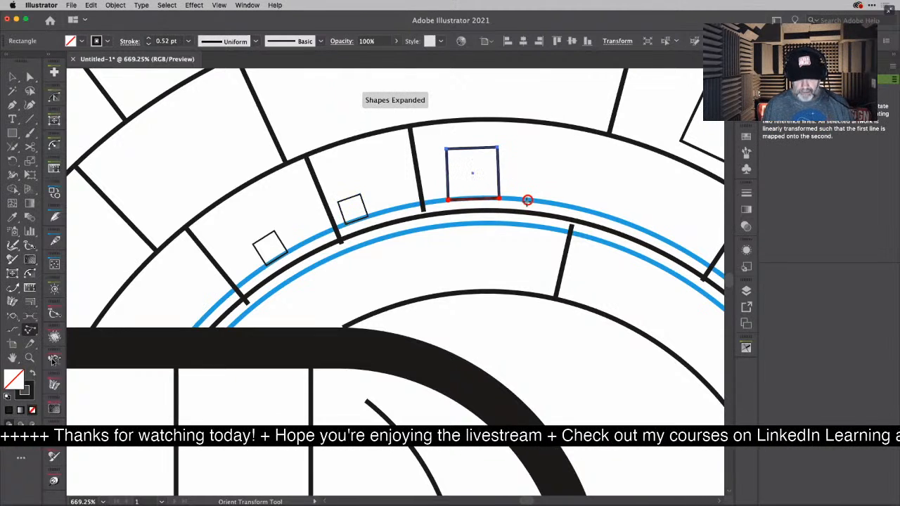
key("super+shift+a")
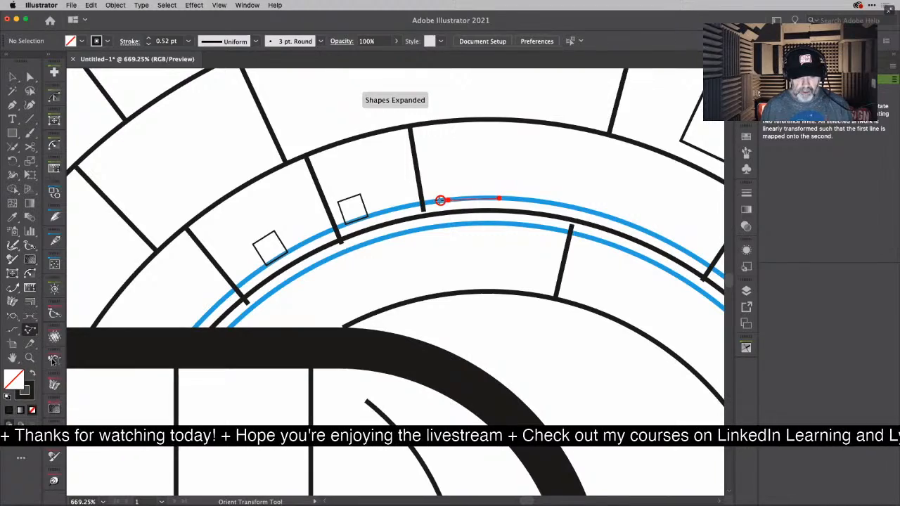
scroll(535, 193, "down", 2, "alt")
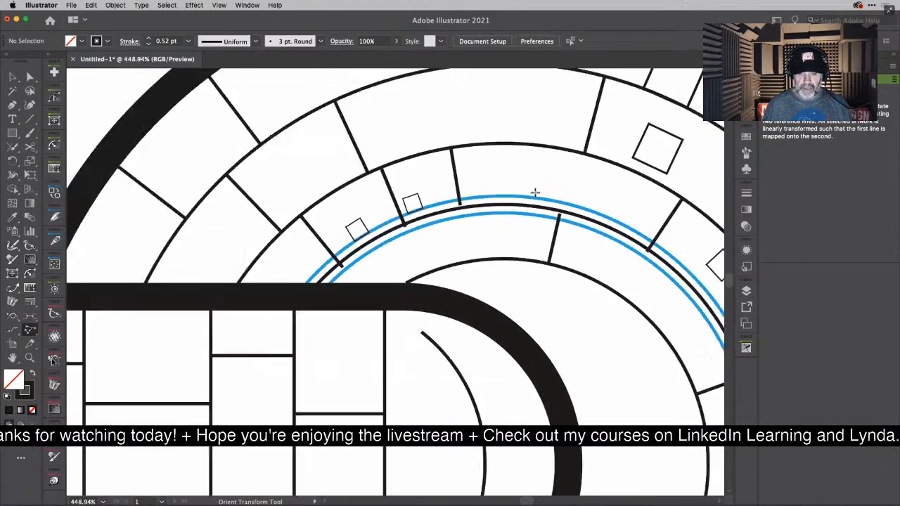
scroll(535, 193, "down", 3, "alt")
scroll(535, 192, "right", 6)
scroll(535, 192, "up", 1)
key("v")
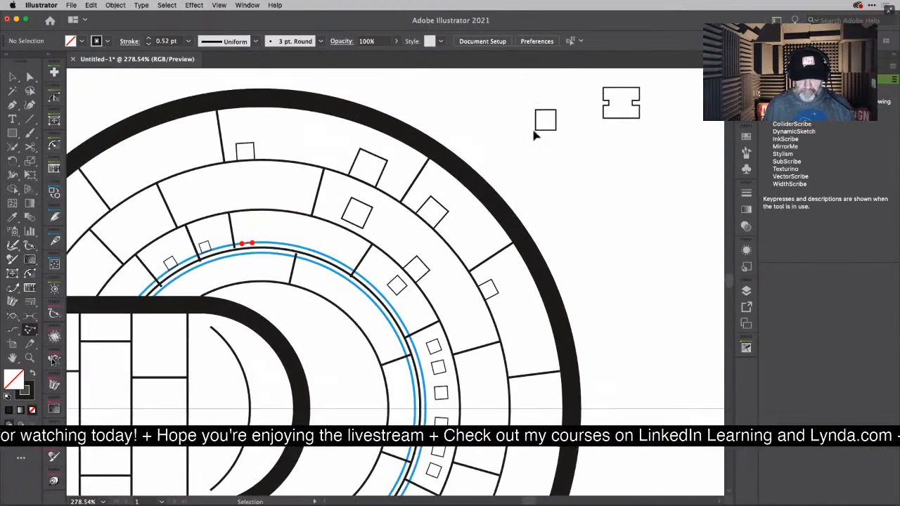
left_click_drag(560, 141, 561, 141)
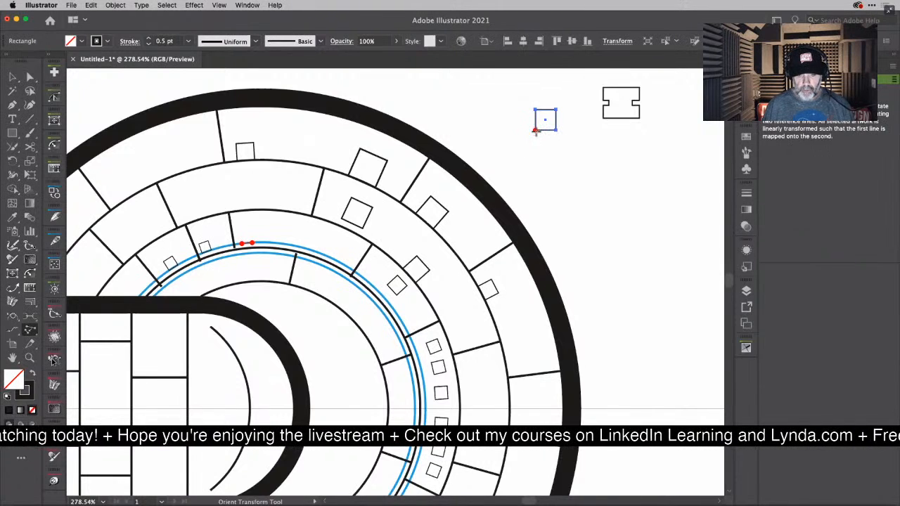
left_click(535, 131)
left_click(557, 131)
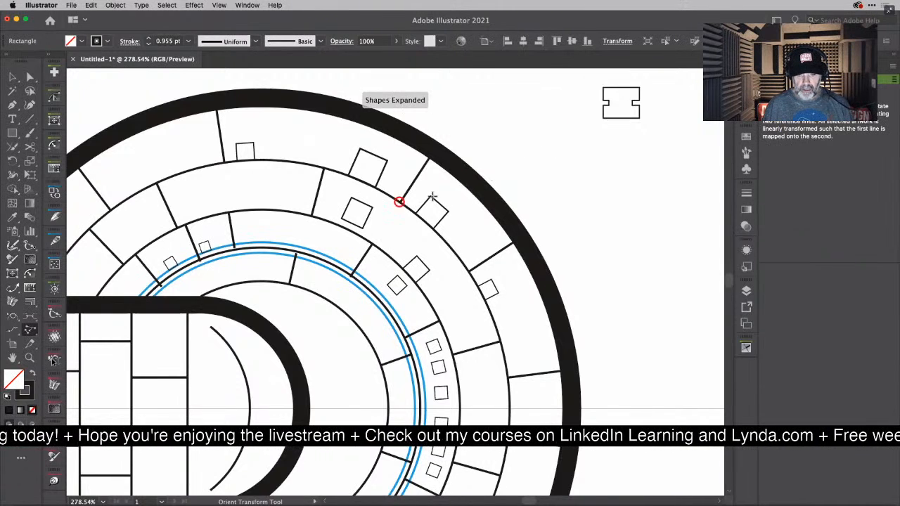
key("super+z")
left_click(536, 130)
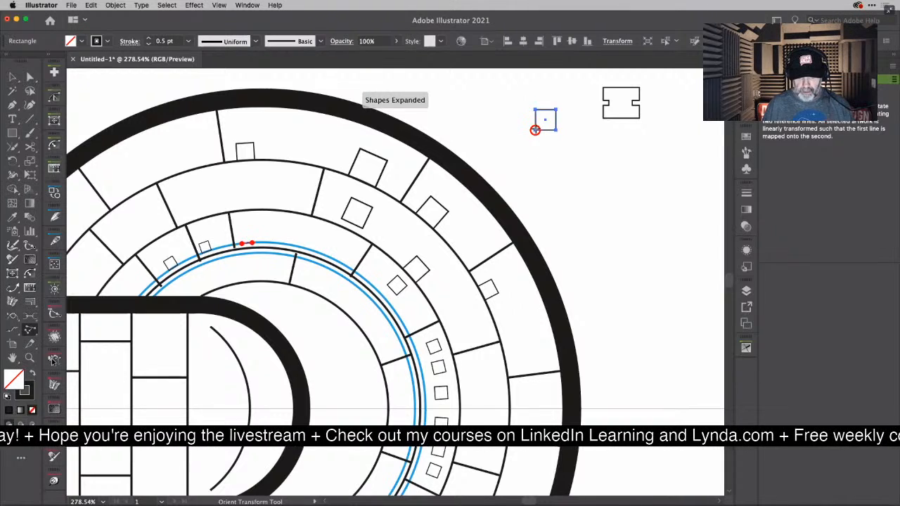
left_click(556, 130)
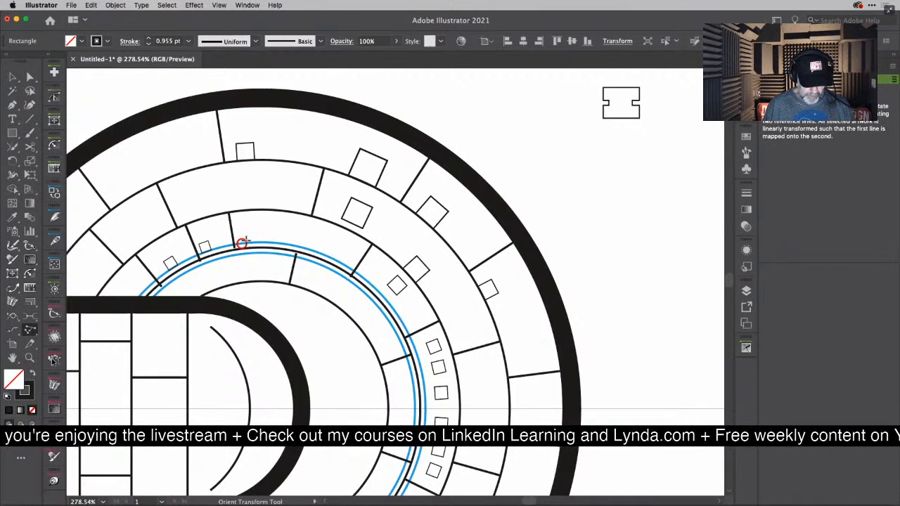
left_click(242, 243)
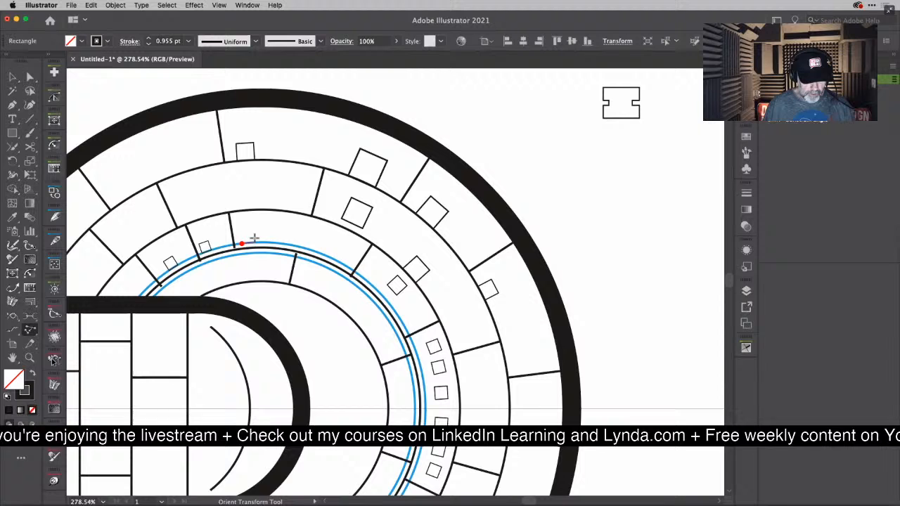
left_click(301, 219)
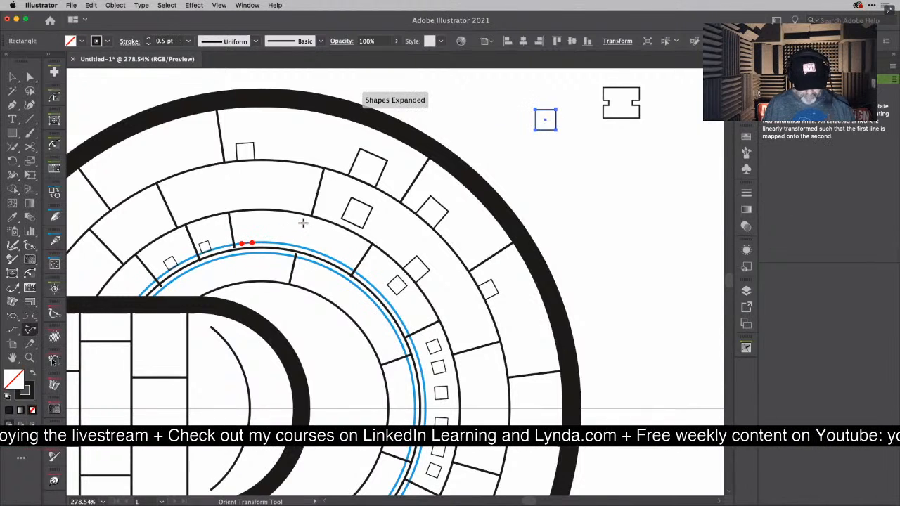
key("v")
- Orient-transform two copies of the loose square from the inner blue ring across the black ring line, one on each side of the inner divider
left_click(577, 148)
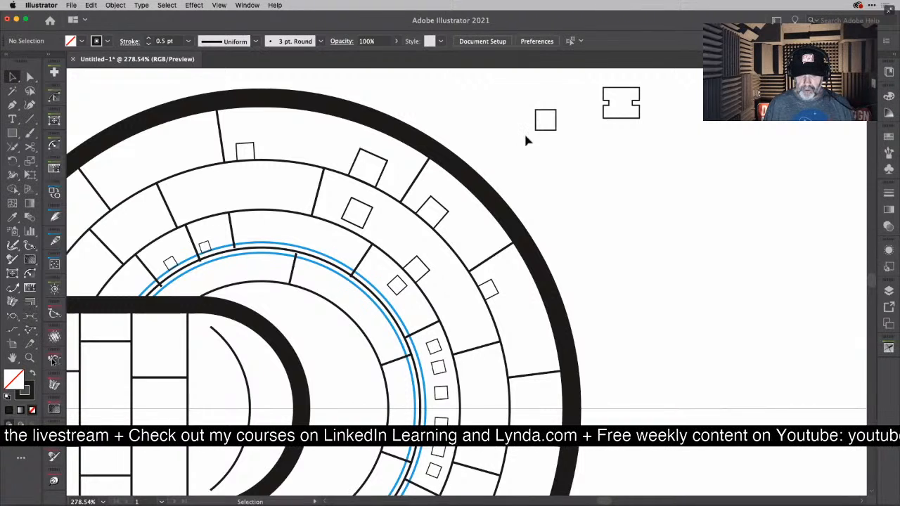
right_click(544, 131)
left_click(535, 128)
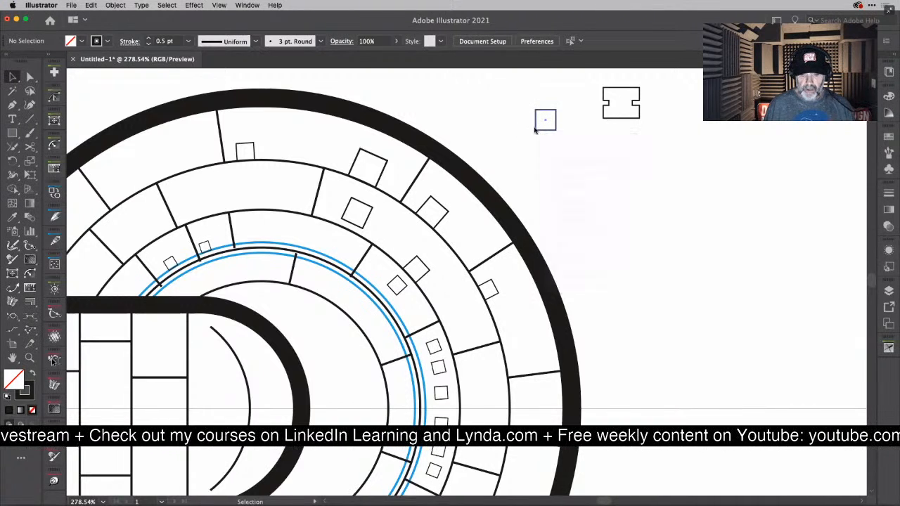
right_click(534, 129)
left_click(531, 125)
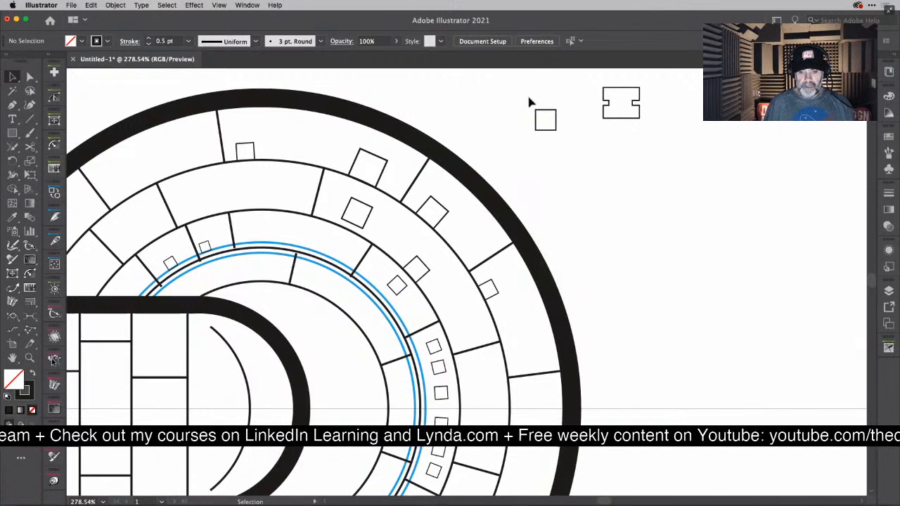
left_click_drag(536, 107, 568, 119)
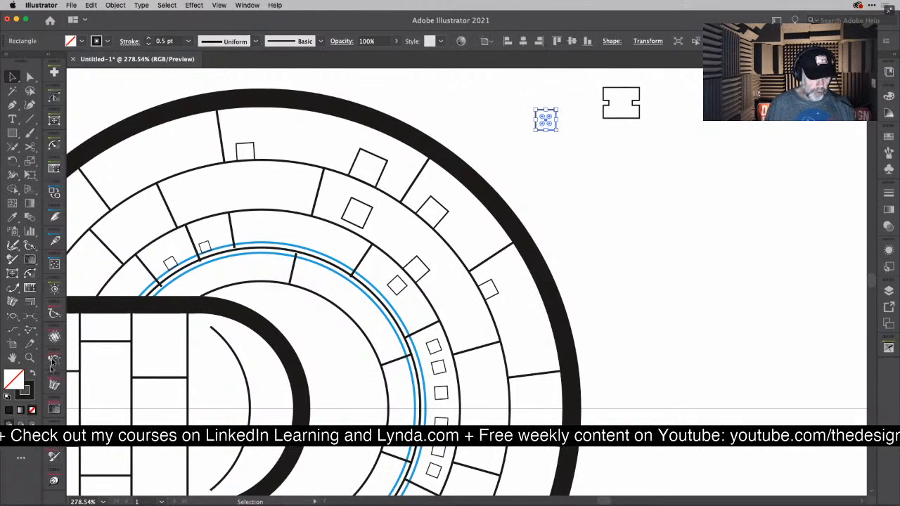
left_click(32, 333)
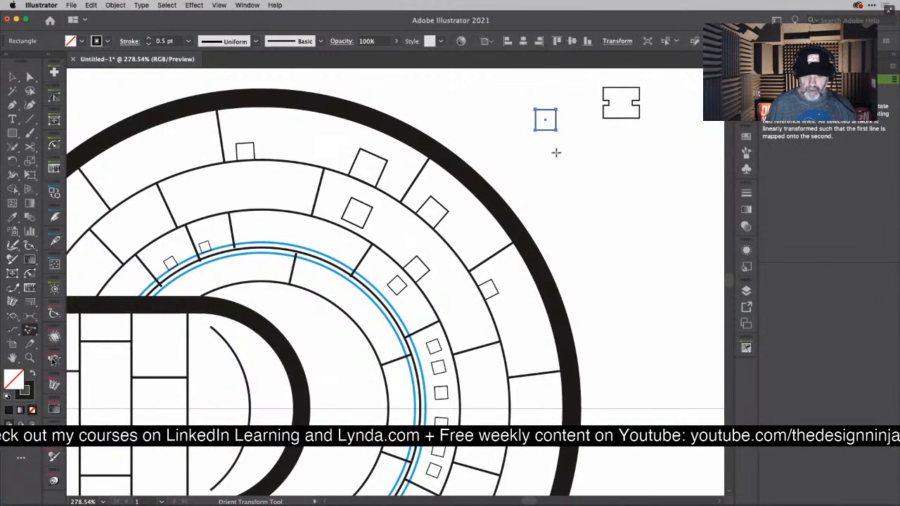
left_click_drag(535, 130, 557, 130)
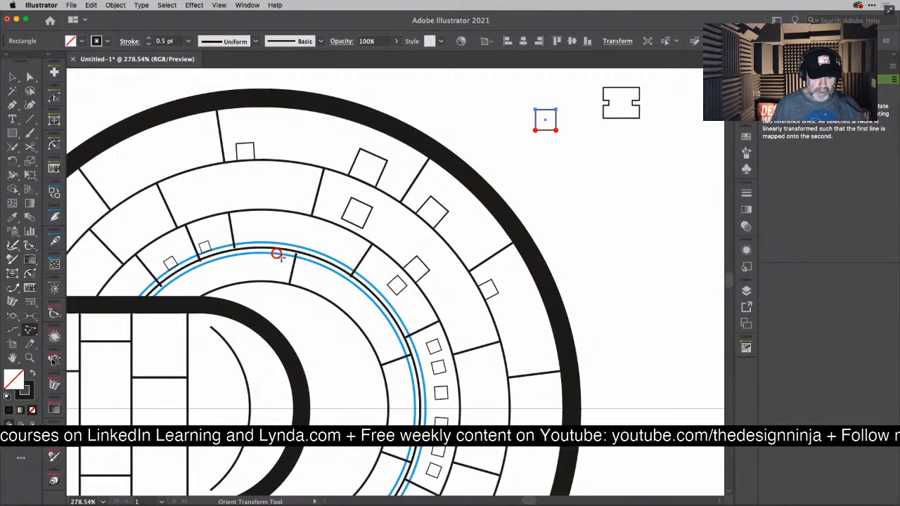
scroll(279, 257, "up", 10)
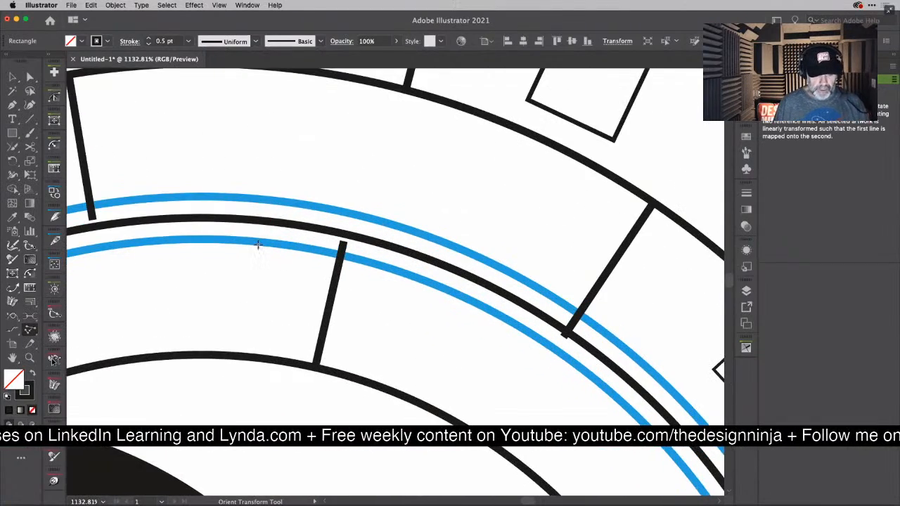
mouse_move(264, 242)
left_mouse_down()
mouse_move(302, 237)
mouse_move(308, 250)
left_mouse_up()
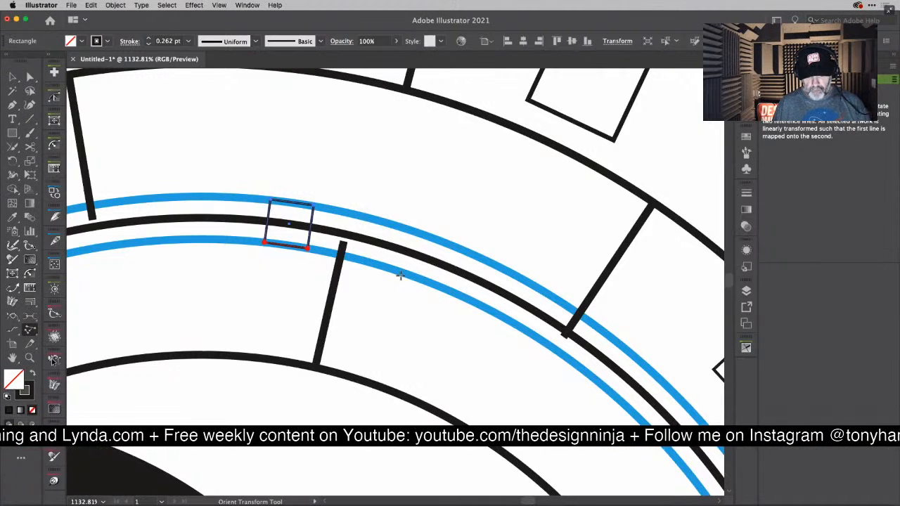
left_click_drag(403, 273, 444, 290)
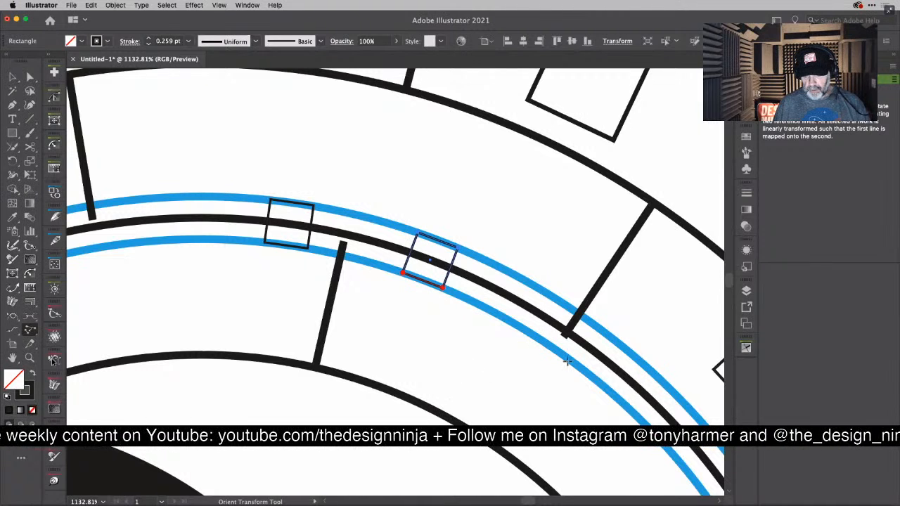
- Place a larger, flipped copy of the square against the inner side of the inner blue ring, past the two small squares
left_click_drag(574, 364, 516, 326)
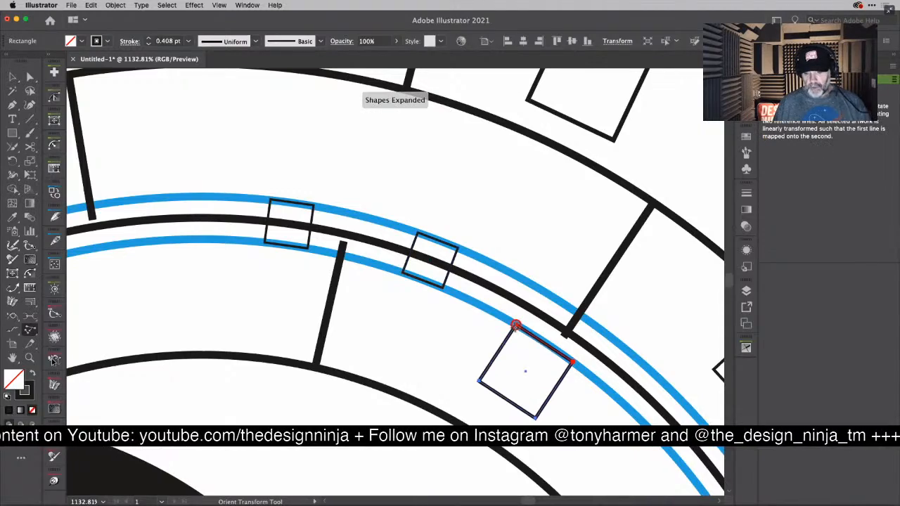
scroll(516, 325, "down", 10)
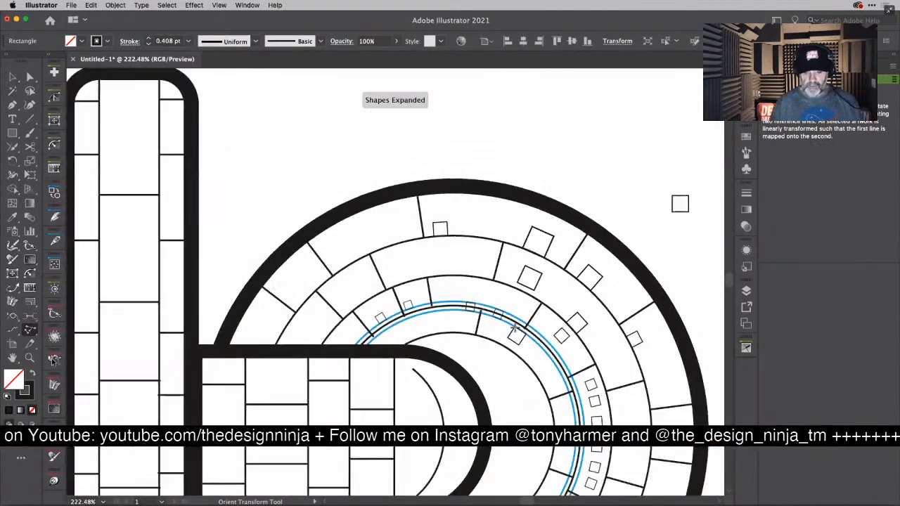
scroll(515, 327, "down", 8)
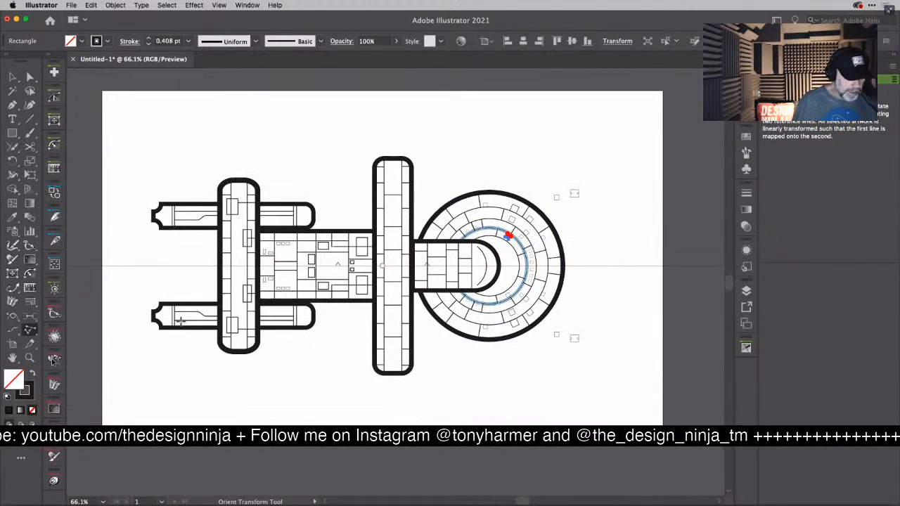
- Delete the two blue offset ring lines around the saucer's inner black ring, keeping the black ring and the squares
key("v")
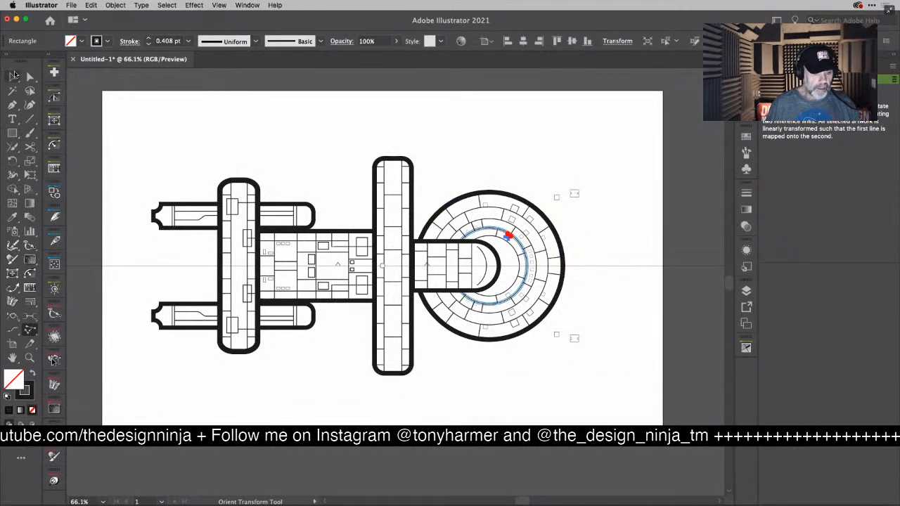
scroll(490, 236, "up", 8)
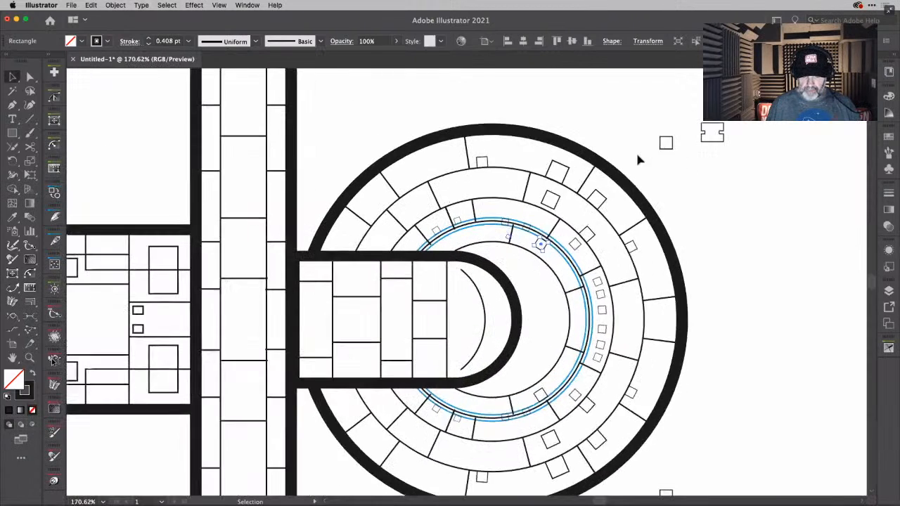
left_click(552, 174)
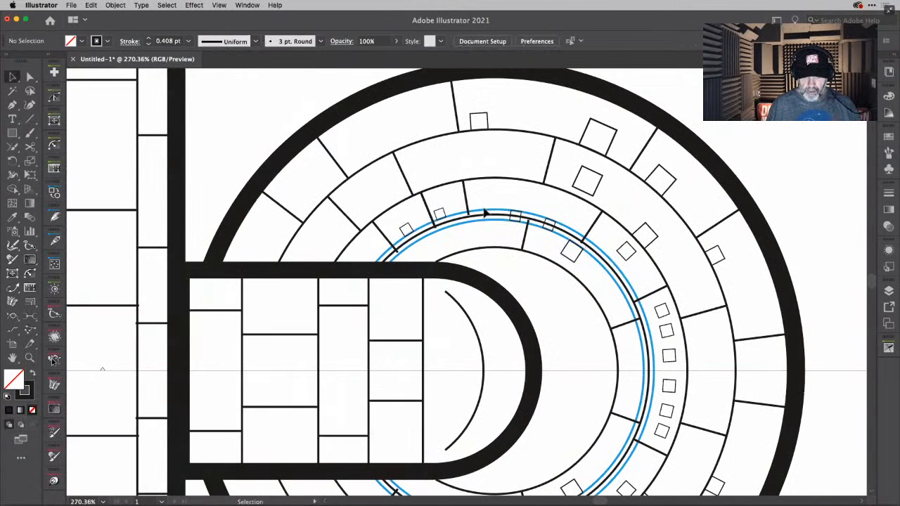
left_click(490, 215)
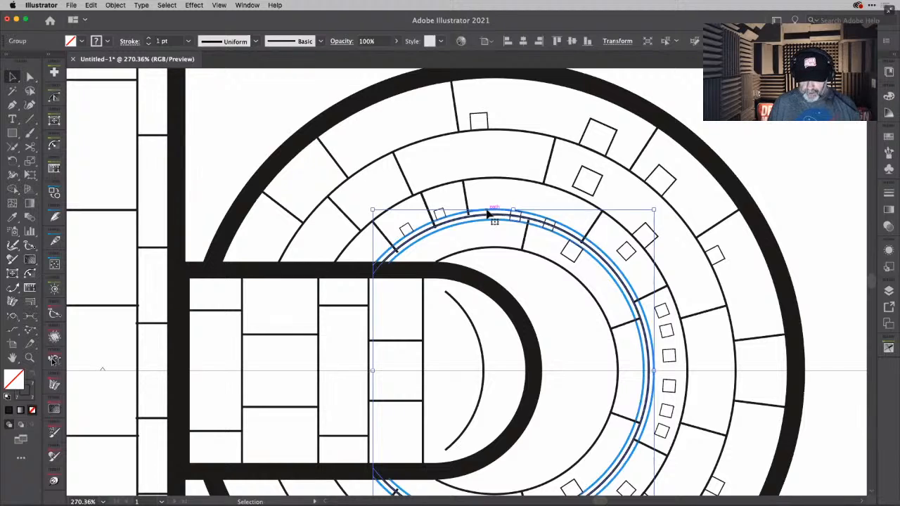
key("Delete")
left_click(490, 215)
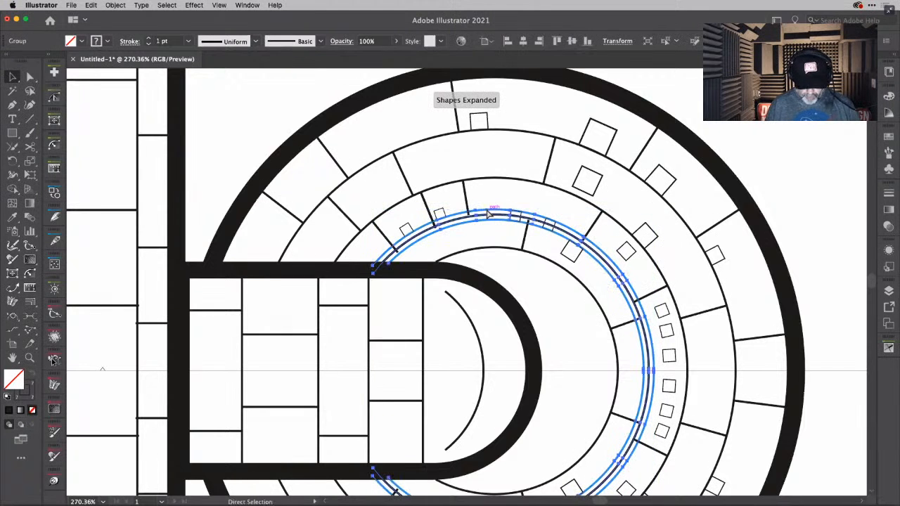
left_click(494, 216, "shift")
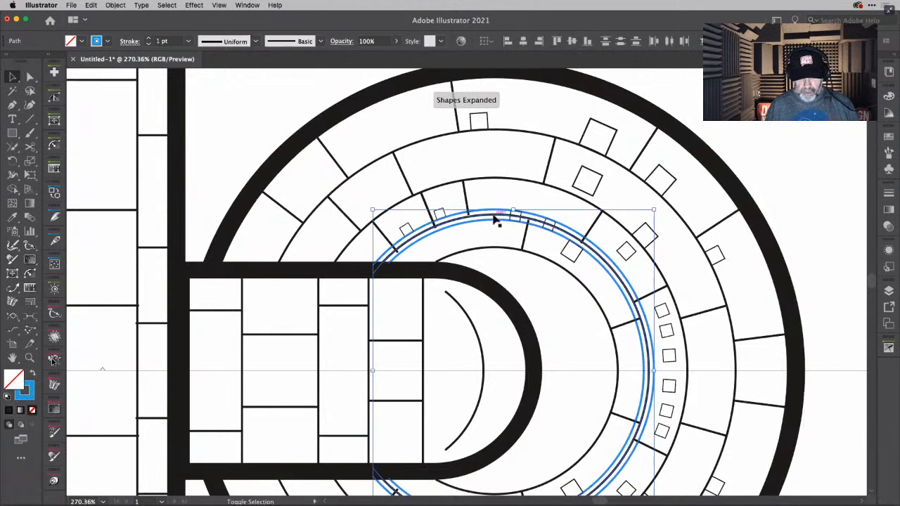
key("Delete")
key("Delete")
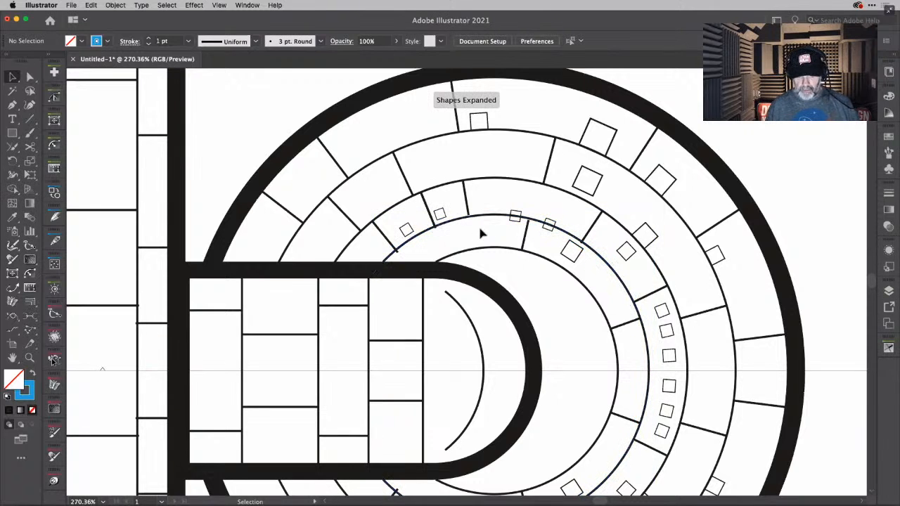
- Remove the MirrorMe symmetry axes from the artwork layer
scroll(483, 231, "down", 3)
scroll(482, 231, "down", 4)
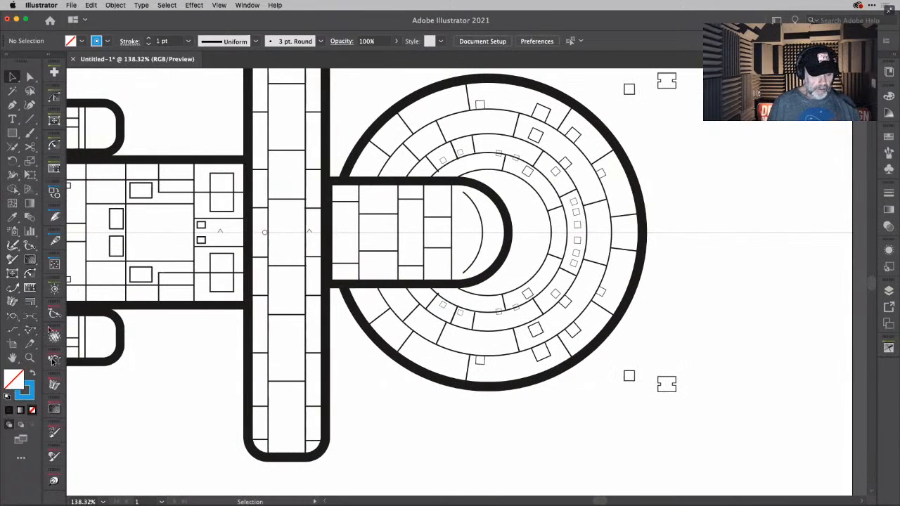
left_click(54, 386)
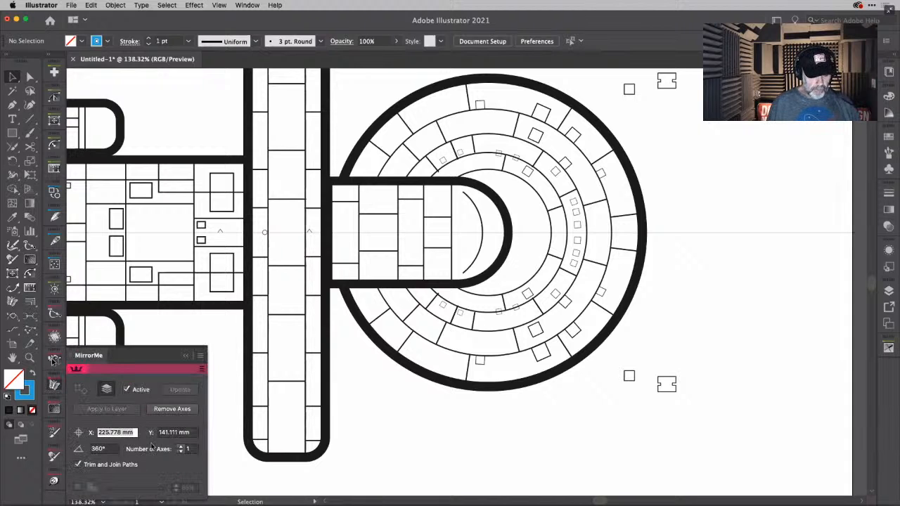
left_click(181, 409)
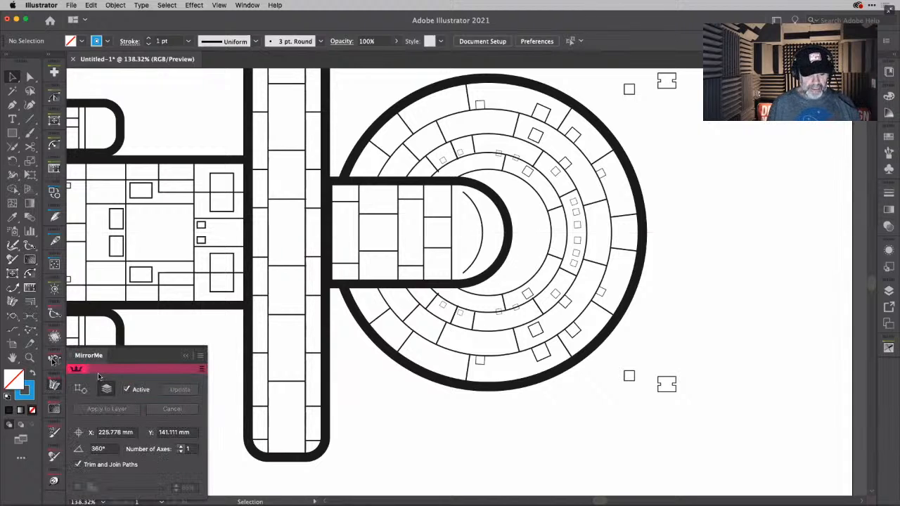
left_click(54, 385)
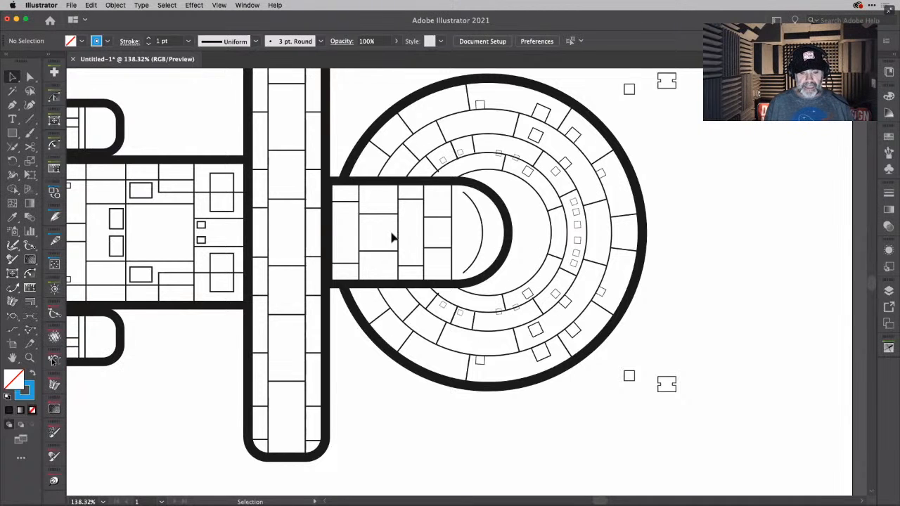
- Move the loose notched shape above the saucer into the upper corner of the neck's second-column middle panel, beside the vertical divider
scroll(390, 235, "down", 5)
scroll(391, 237, "left", 5)
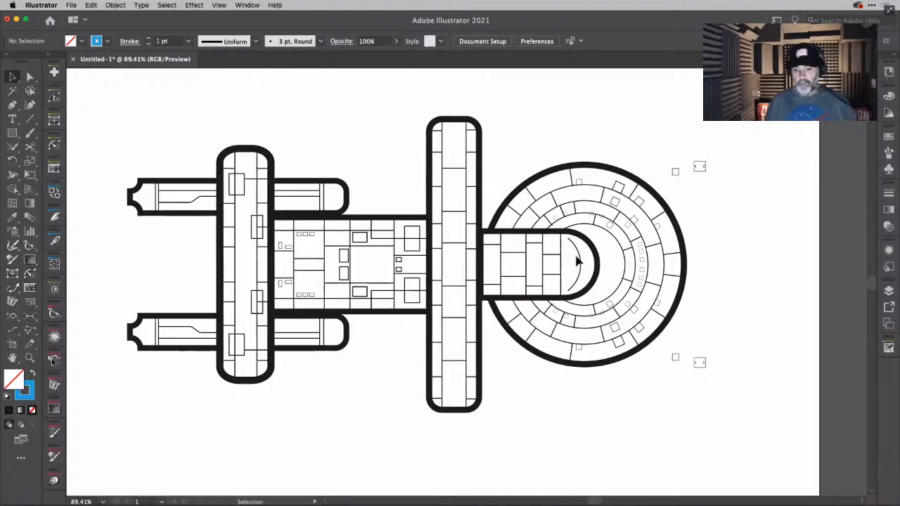
scroll(607, 256, "up", 5)
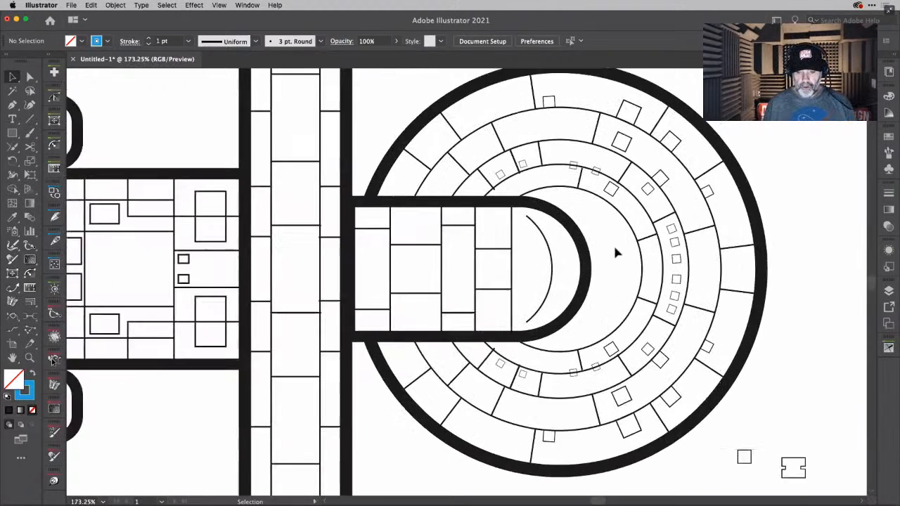
scroll(616, 245, "down", 2)
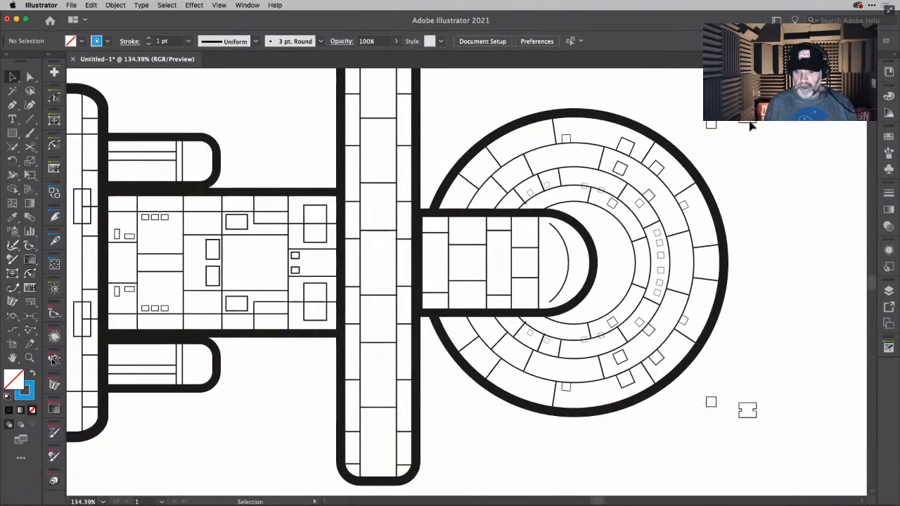
left_click(749, 122)
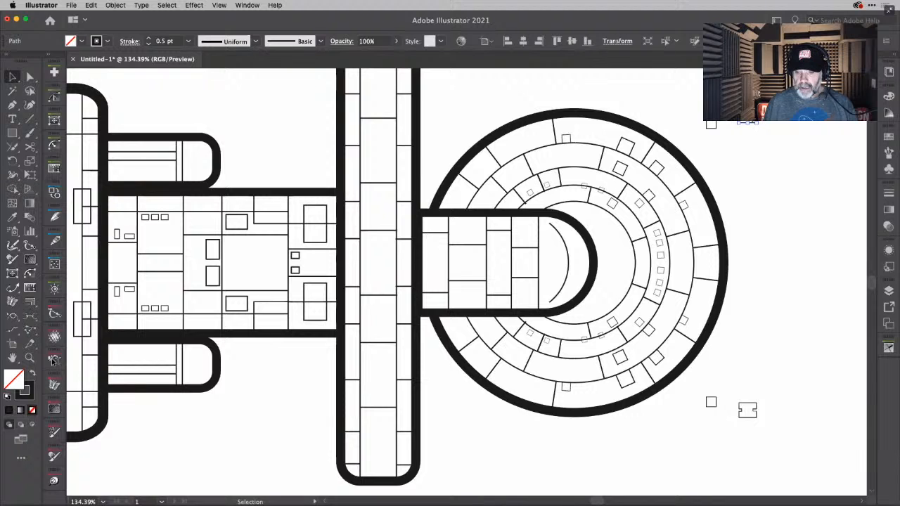
scroll(749, 125, "up", 5)
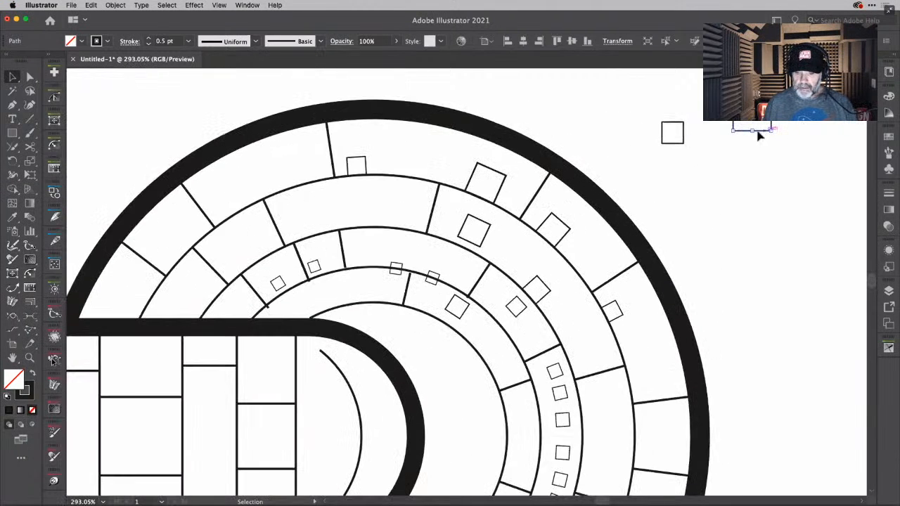
left_click_drag(761, 133, 173, 434)
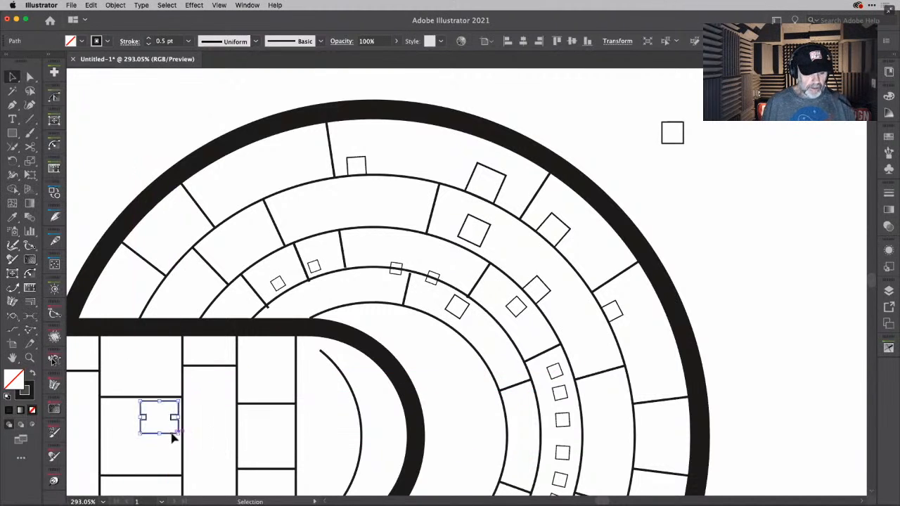
left_click(799, 275)
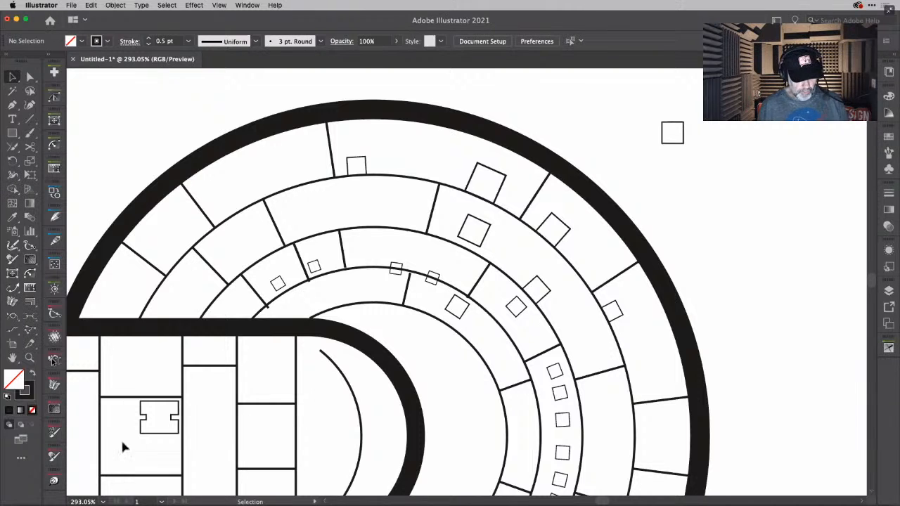
- Draw a vertical line through the middle of the notched shape, from its top edge to its bottom edge
scroll(137, 437, "up", 5)
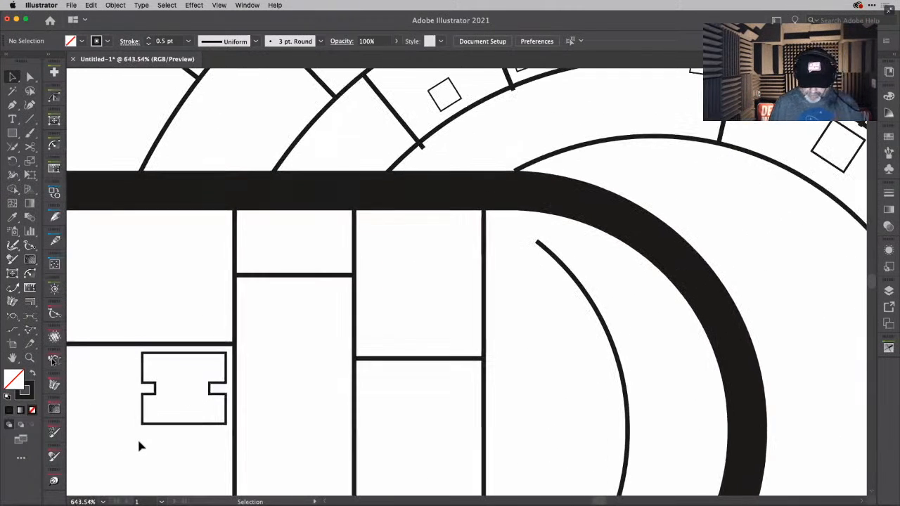
key("backslash")
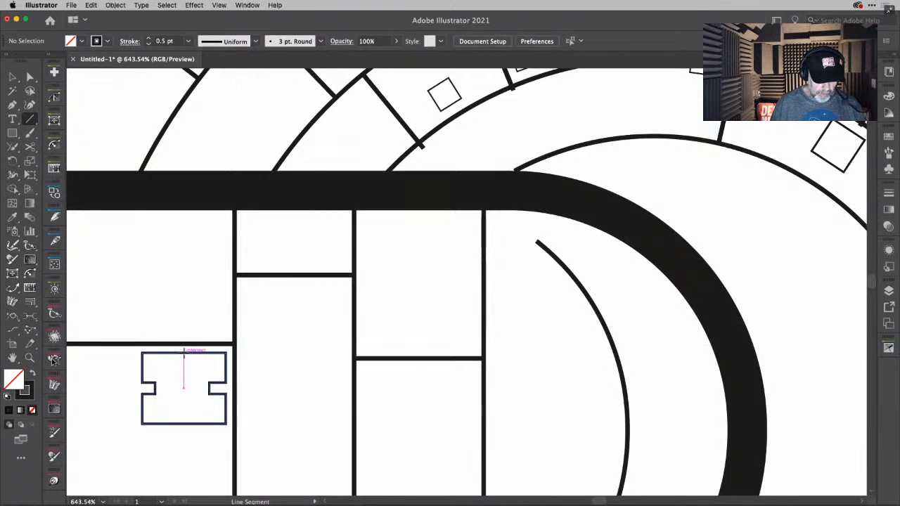
left_click_drag(184, 352, 188, 425)
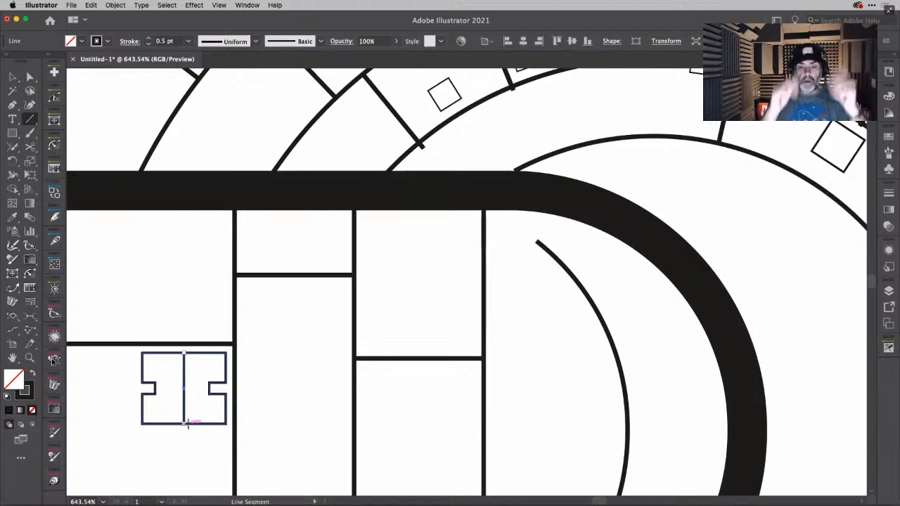
key("v")
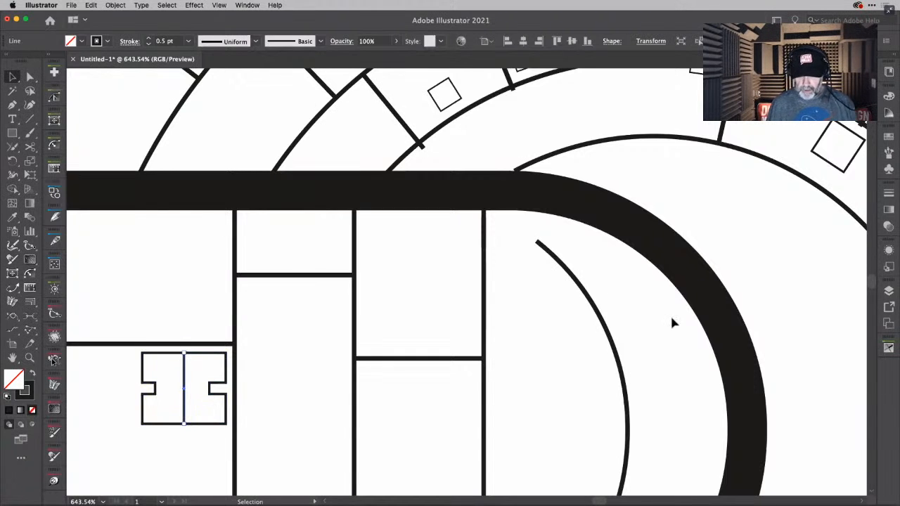
- Use the Width tool to thicken the arc in the neck's rounded nose to about 17.3 pt at its midpoint and adjust its lower tip
scroll(671, 323, "down", 4)
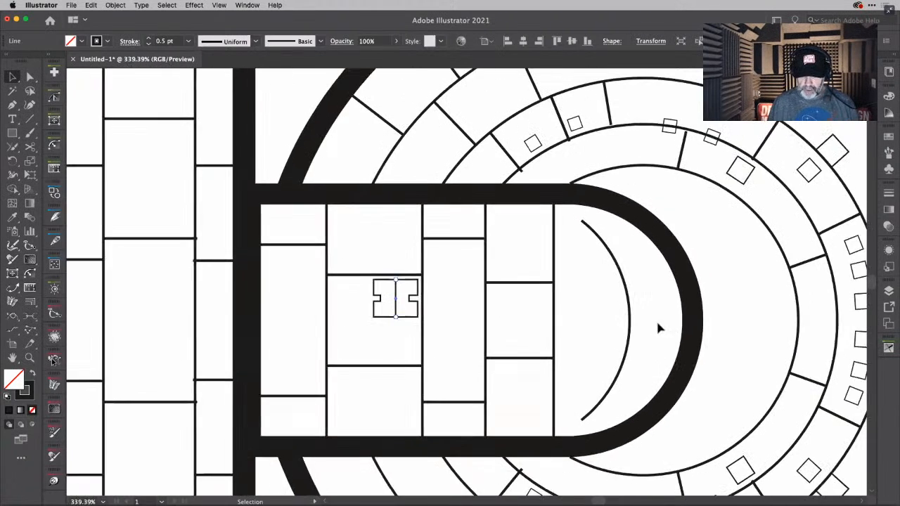
left_click(631, 323)
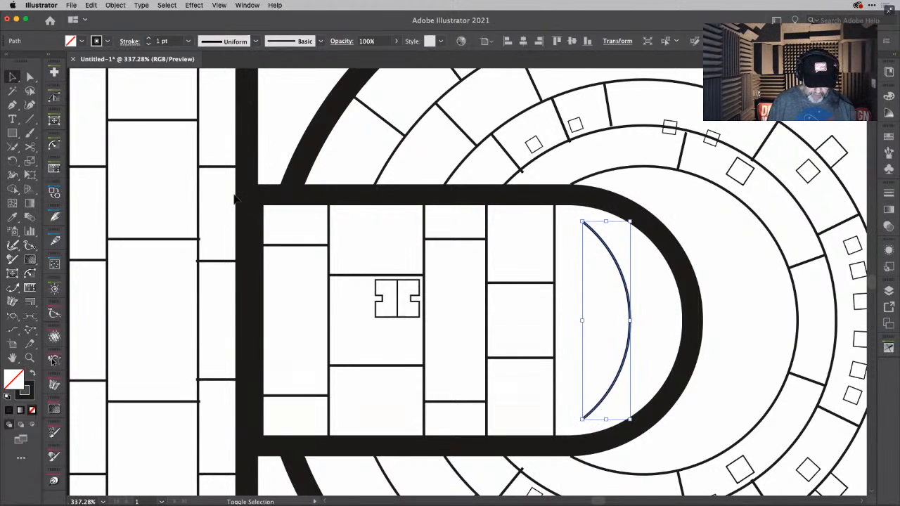
key("shift+w")
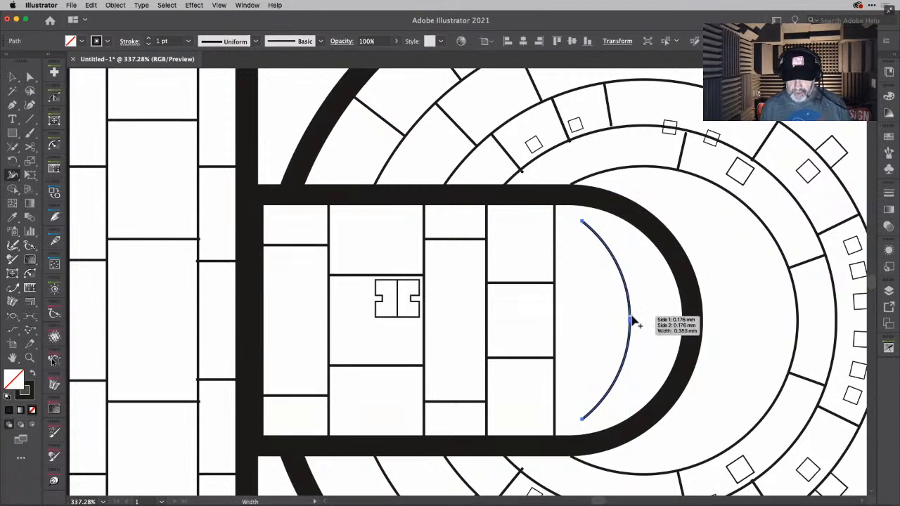
left_click_drag(633, 325, 651, 326)
scroll(651, 327, "up", 4)
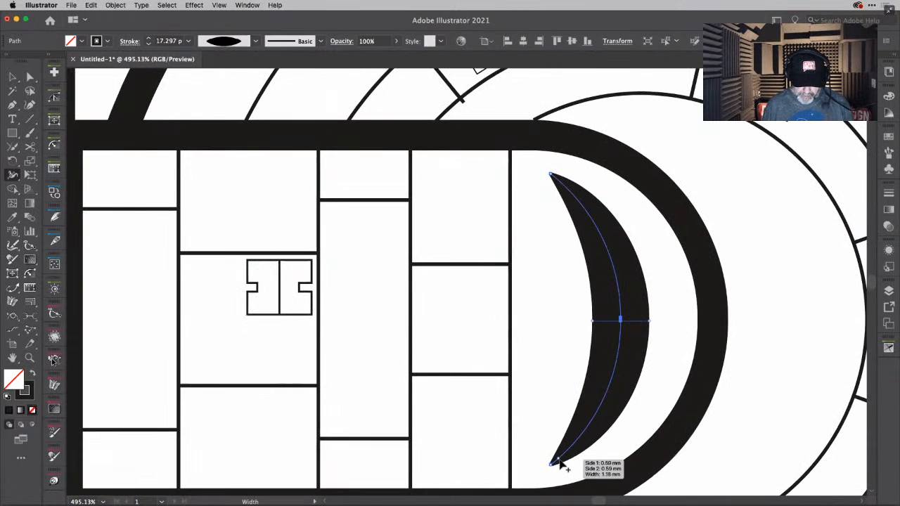
left_click_drag(560, 465, 559, 467)
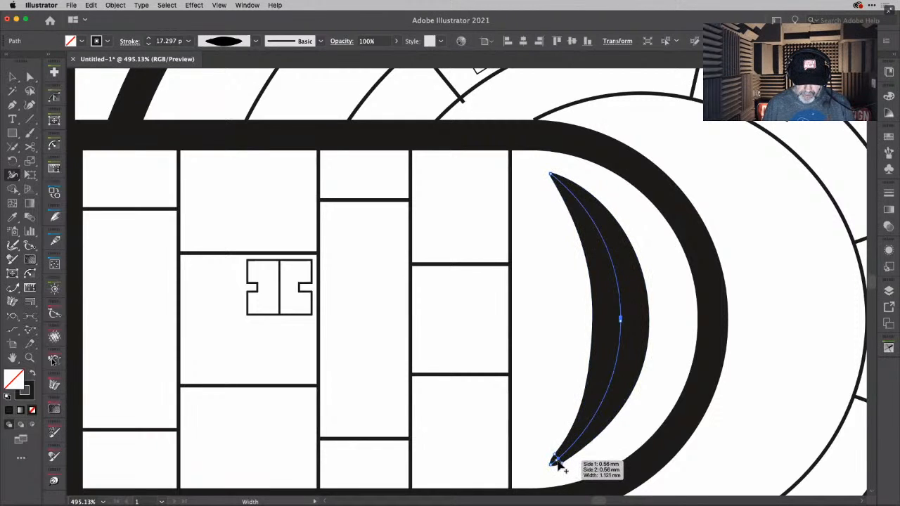
left_click_drag(556, 465, 553, 463)
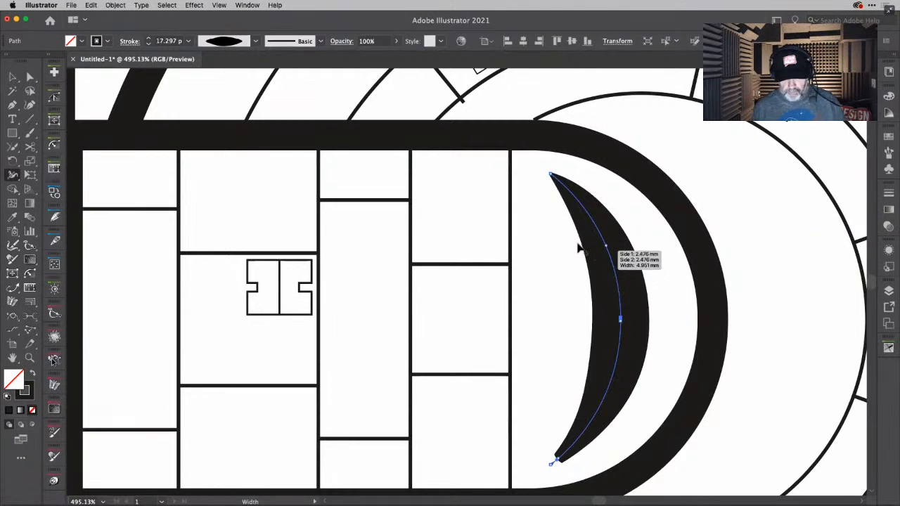
- Expand the appearance of the variable-width arc into a filled crescent shape and deselect it
left_click(13, 76)
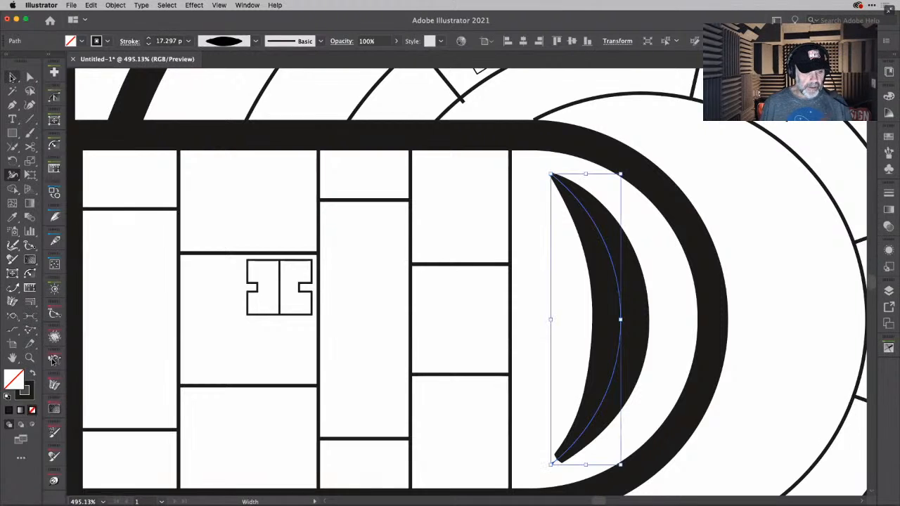
left_click(650, 266)
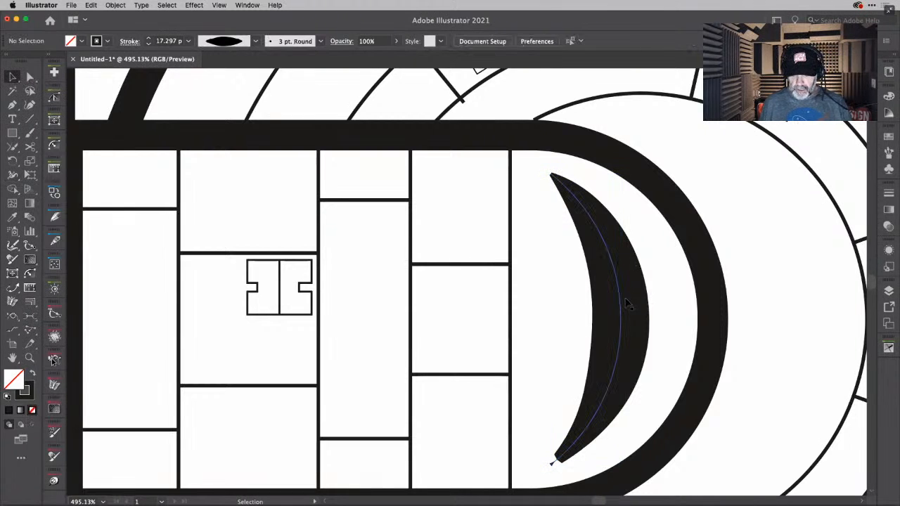
right_click(619, 305)
left_click(623, 283)
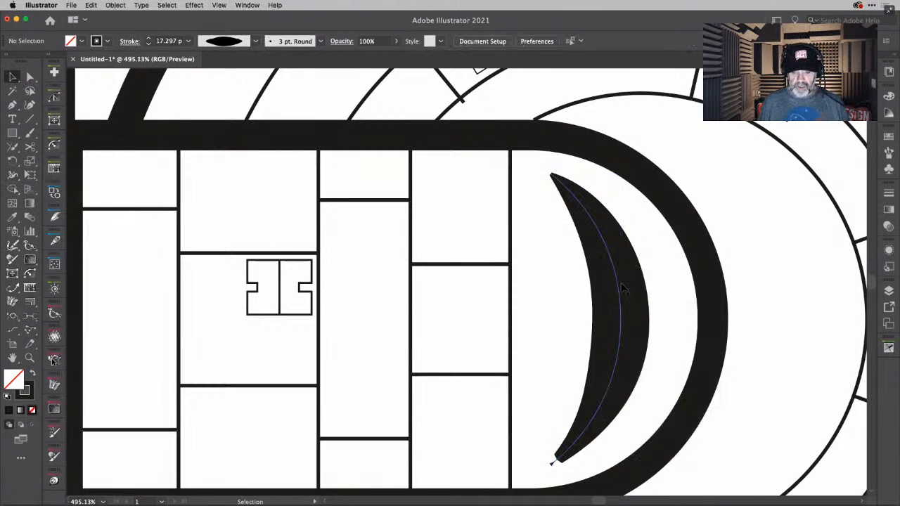
left_click(622, 296)
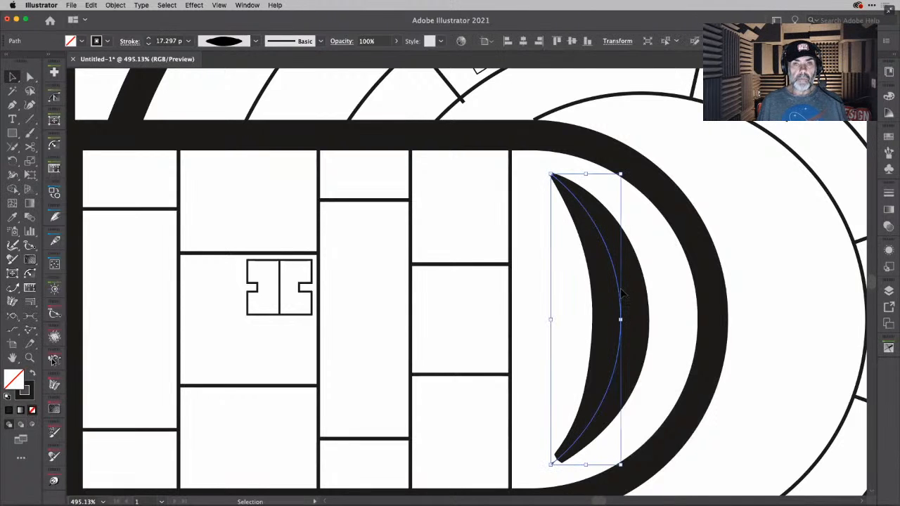
left_click(115, 6)
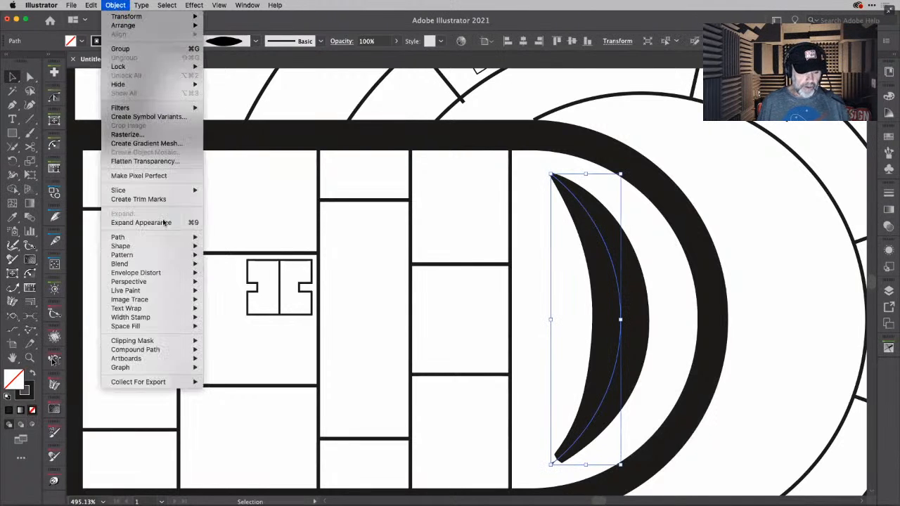
left_click(173, 224)
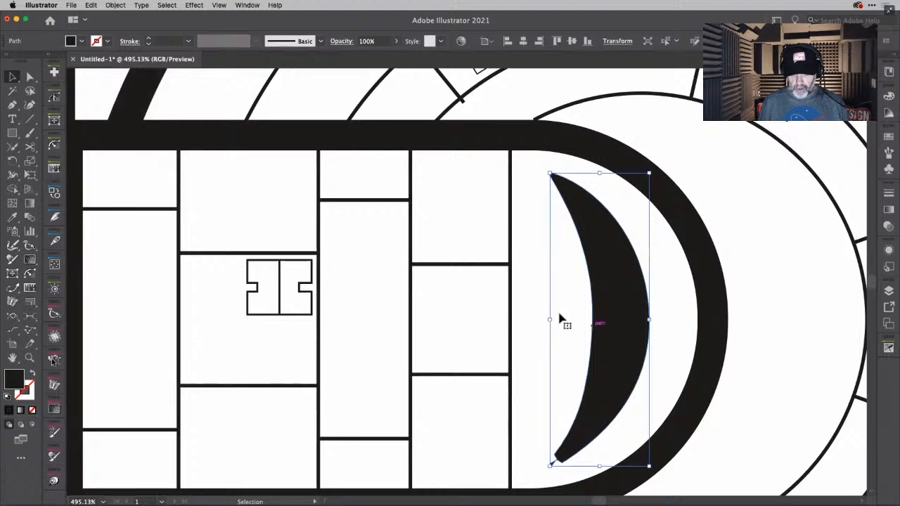
left_click(667, 322)
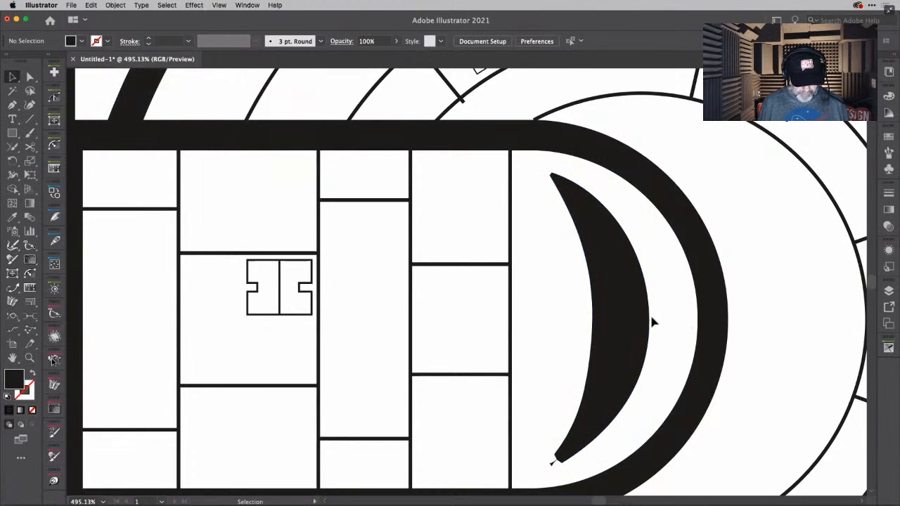
- Cut the filled crescent across its middle with the Scissors tool on both curved edges and delete the upper half
key("c")
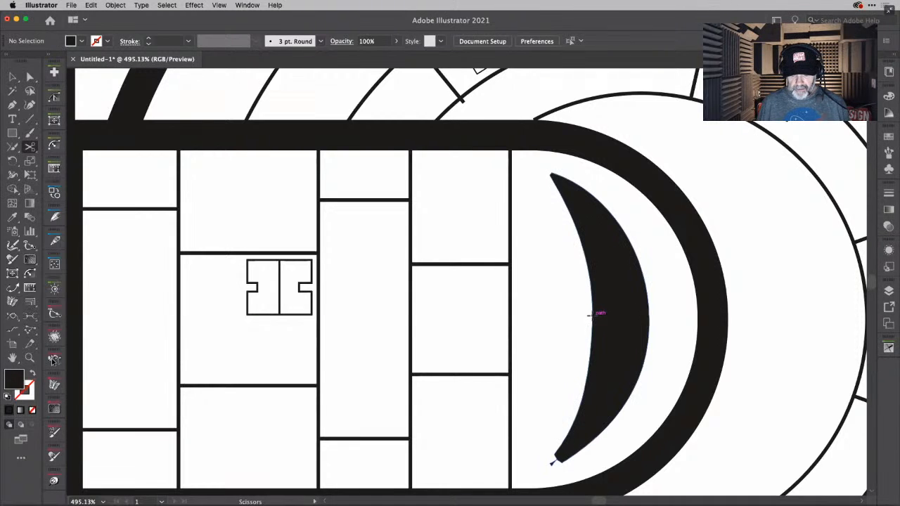
left_click(591, 314)
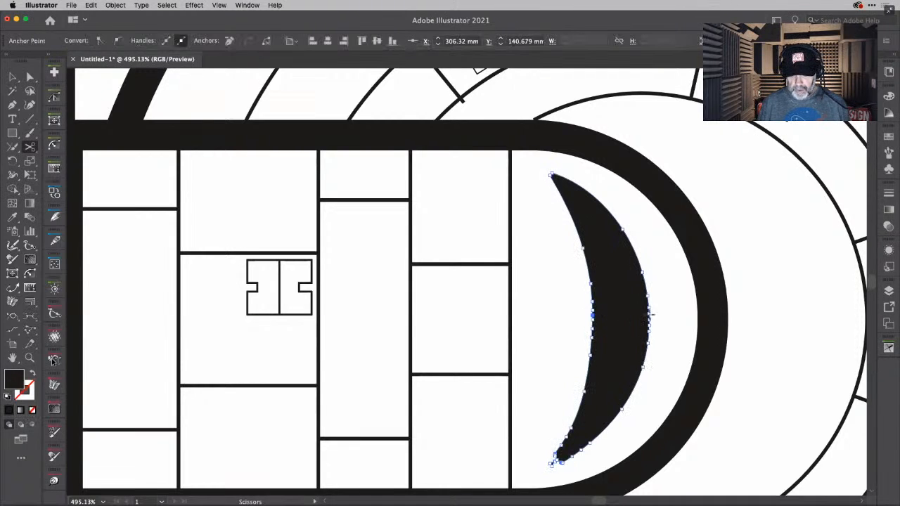
left_click(648, 314)
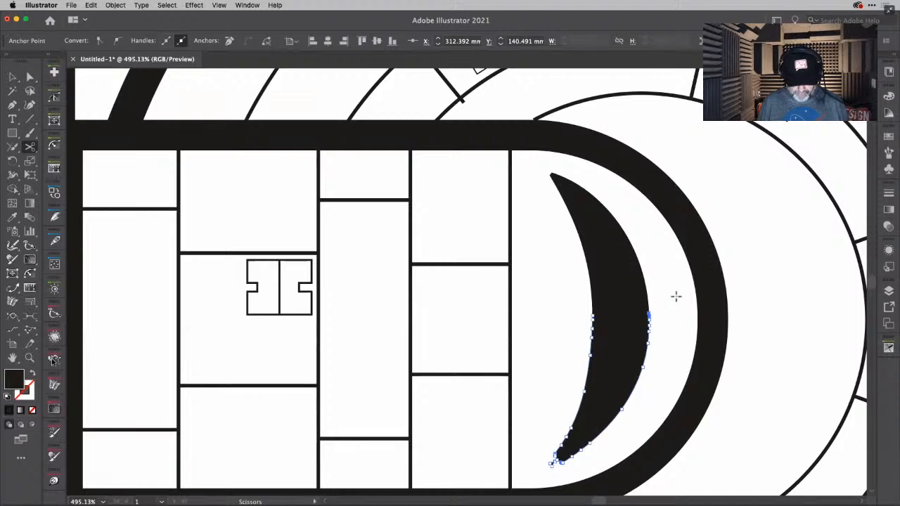
key("v")
left_click(577, 281)
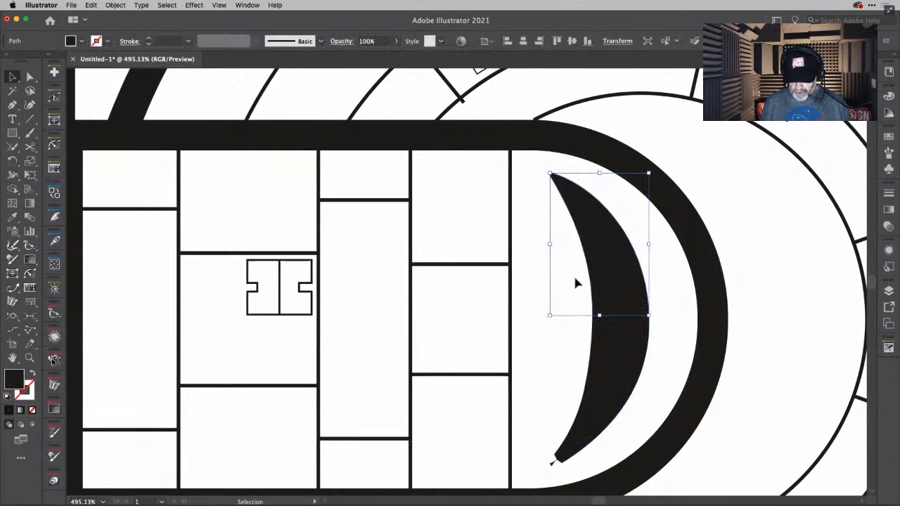
key("Delete")
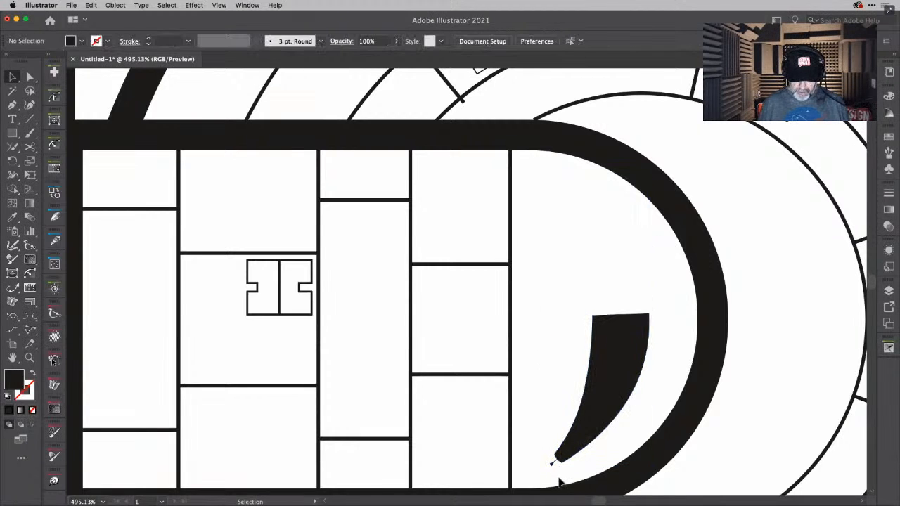
- Lasso the anchor points of the small stray spur at the crescent's lower tip and delete them
scroll(560, 483, "up", 10)
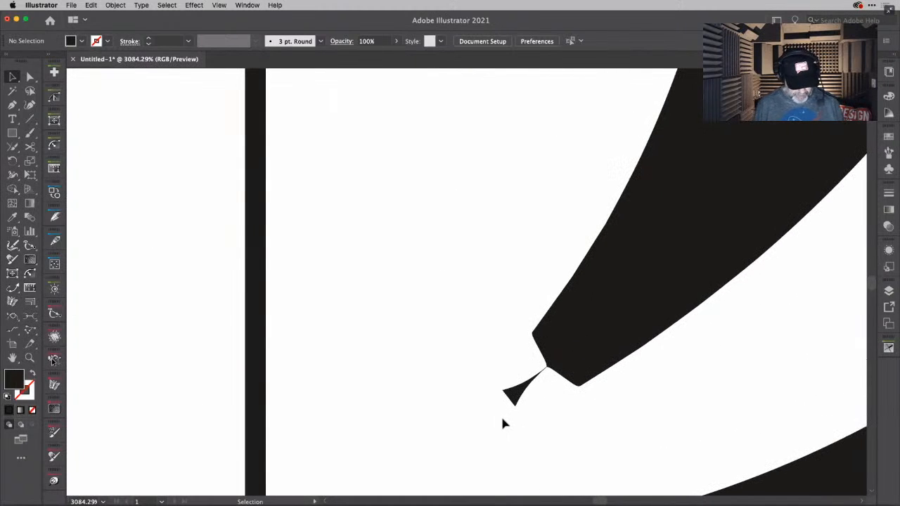
key("q")
mouse_move(534, 367)
left_mouse_down()
mouse_move(488, 376)
mouse_move(480, 410)
mouse_move(515, 411)
mouse_move(557, 376)
mouse_move(563, 359)
mouse_move(533, 366)
left_mouse_up()
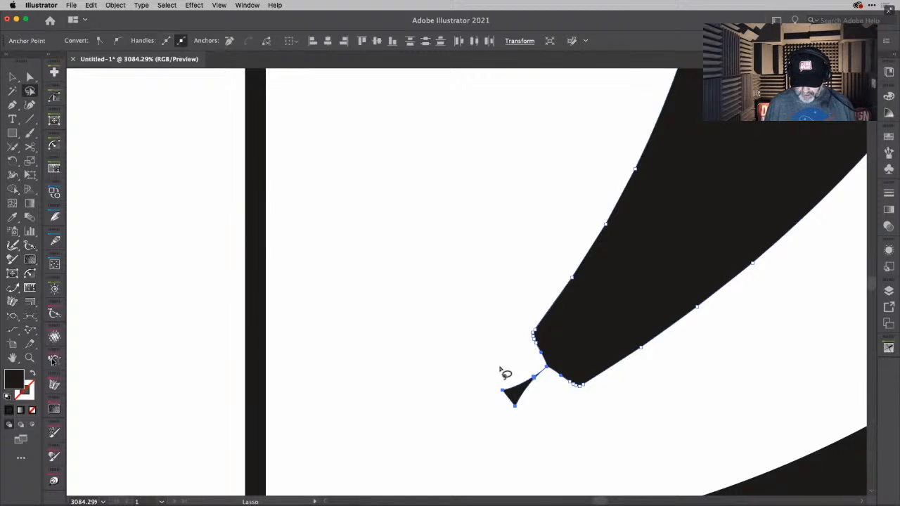
key("Delete")
left_click(505, 373)
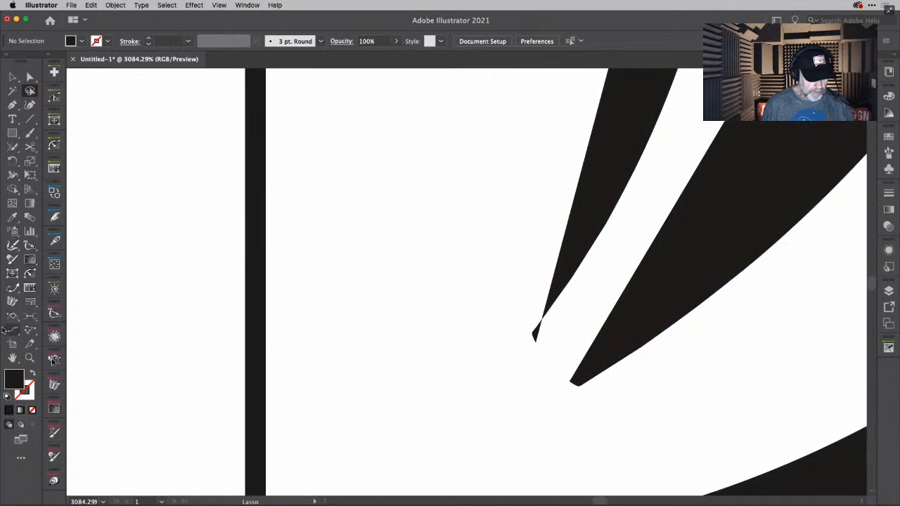
- Extend the two open path ends at the crescent's lower tip toward each other with the Extend Path tool
left_click(15, 332)
left_click(12, 287)
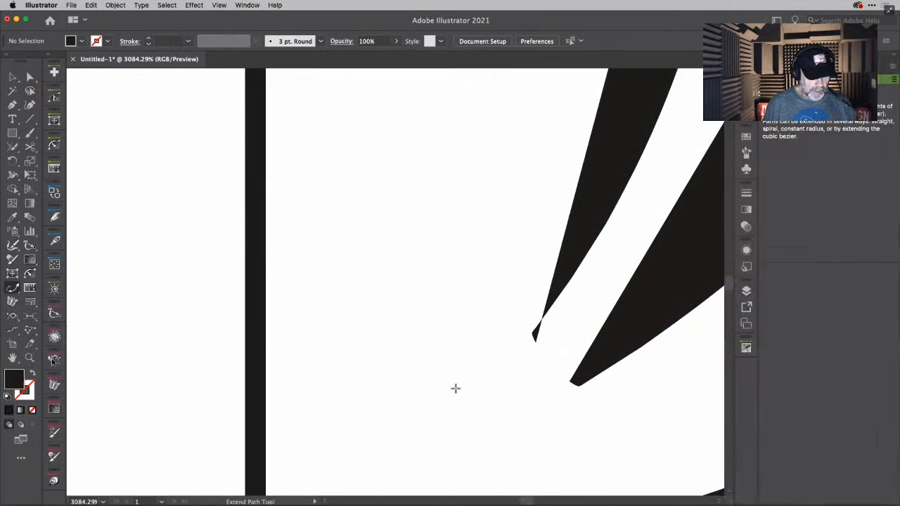
mouse_move(537, 344)
left_mouse_down()
mouse_move(570, 375)
mouse_move(553, 359)
left_mouse_up()
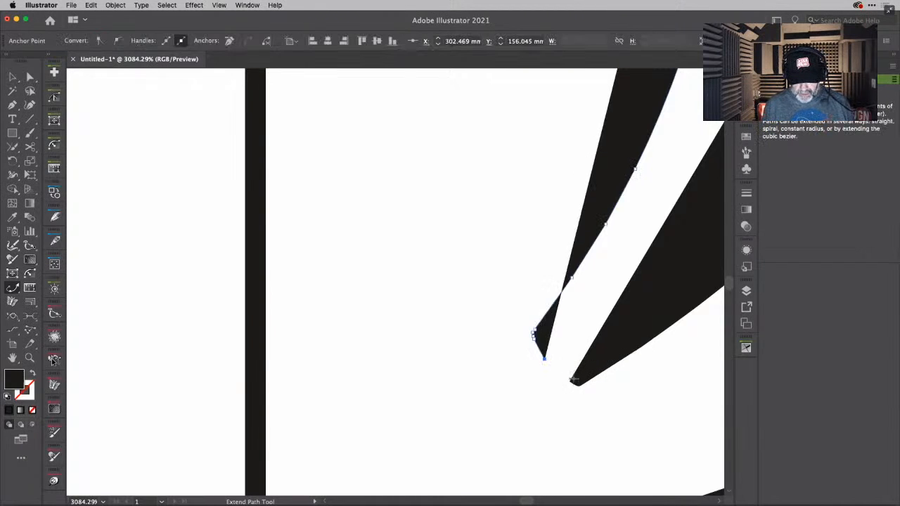
right_click(571, 382)
left_click(552, 372)
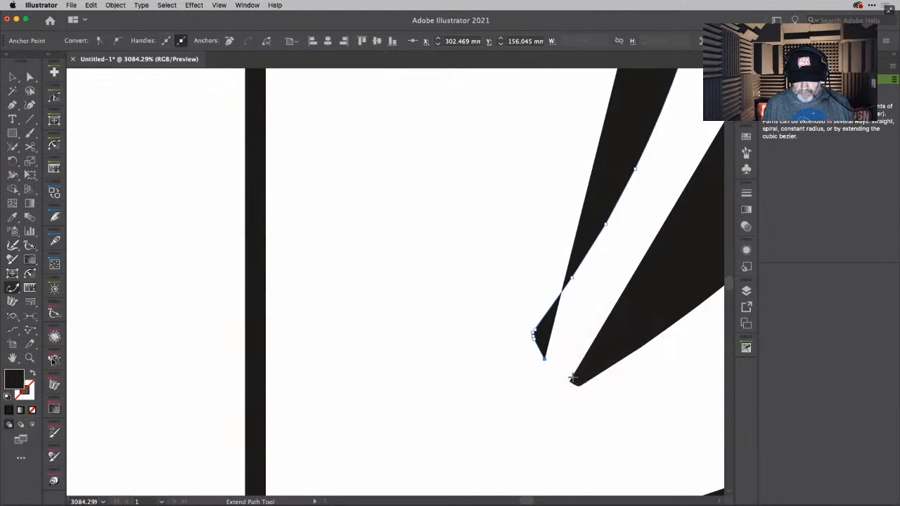
left_click_drag(570, 384, 549, 371)
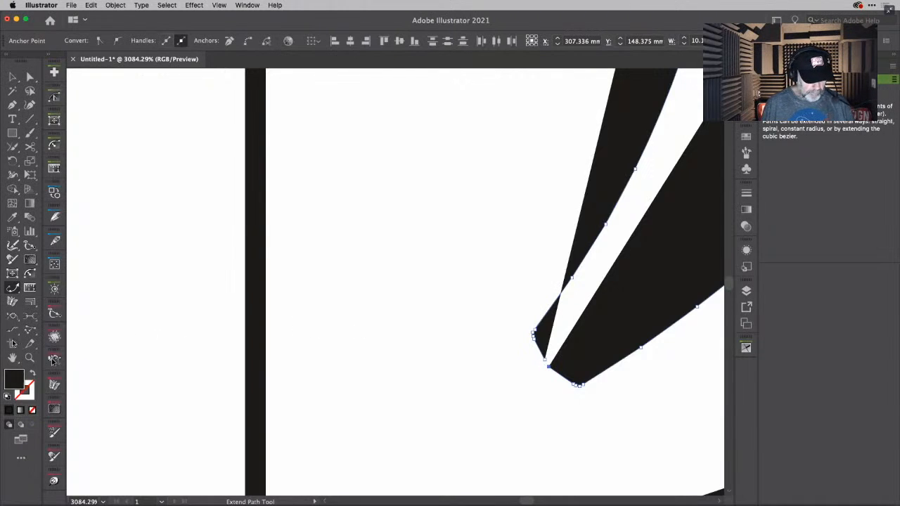
- Try to link the two open ends at the crescent's lower tip with the Connect tool
left_click(13, 331)
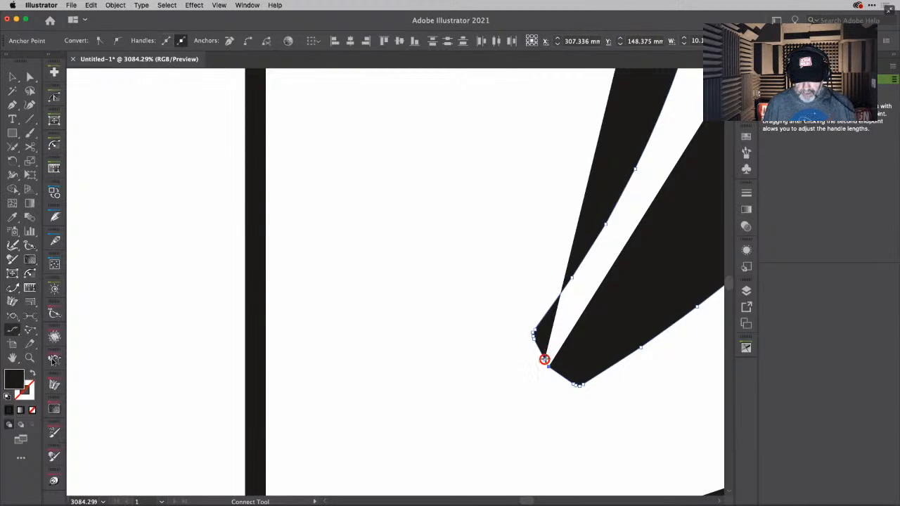
right_click(551, 368)
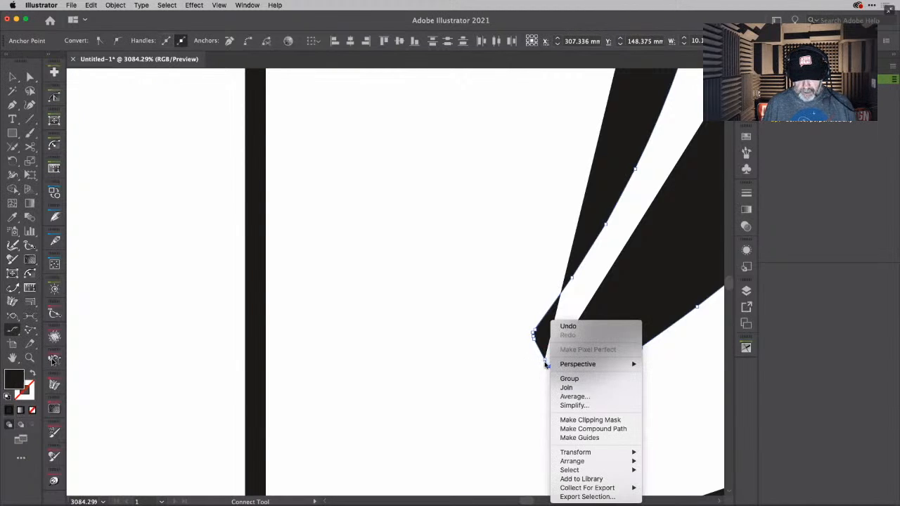
left_click(546, 363)
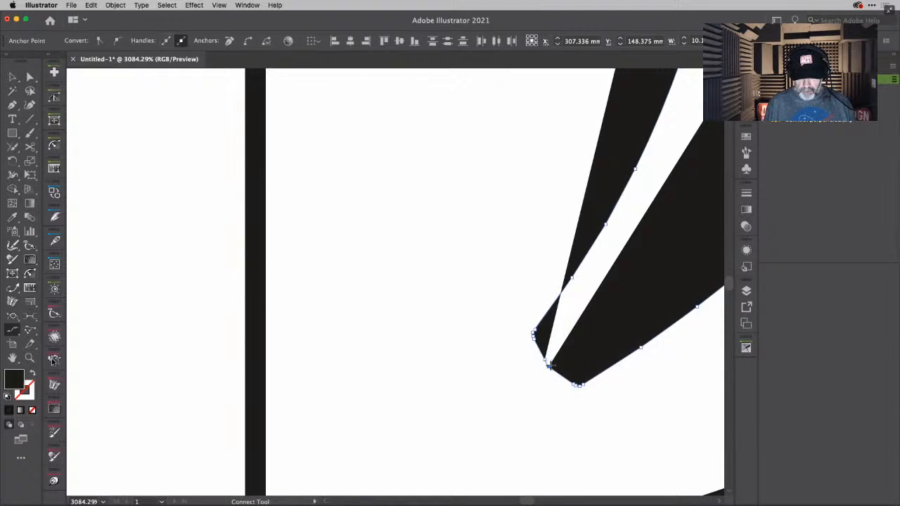
right_click(550, 367)
left_click(537, 370)
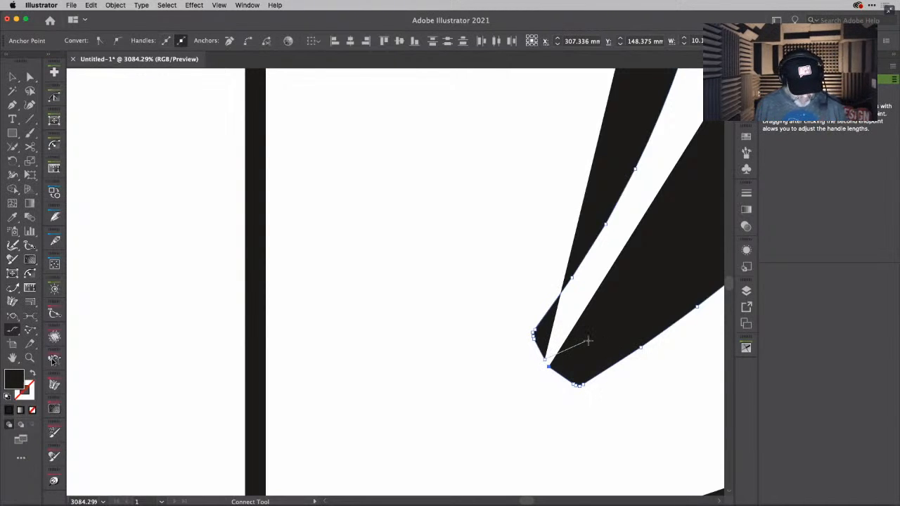
- Select the two open endpoints at the crescent's lower tip and join them to close the tip
key("a")
left_click(530, 372)
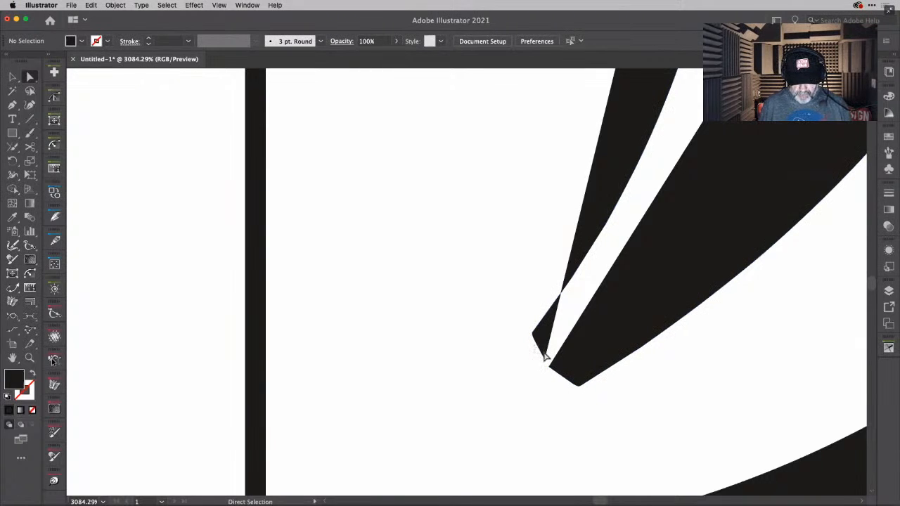
left_click(559, 372)
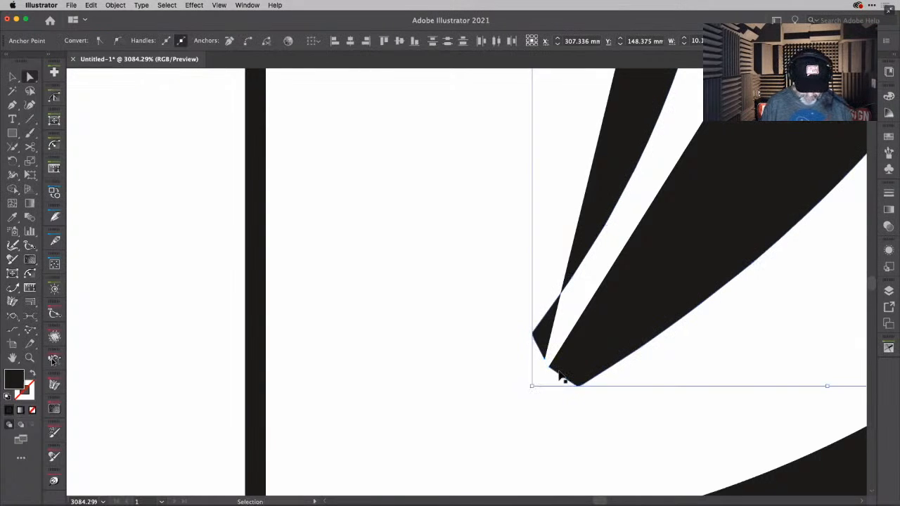
key("super+j")
scroll(662, 301, "down", 5)
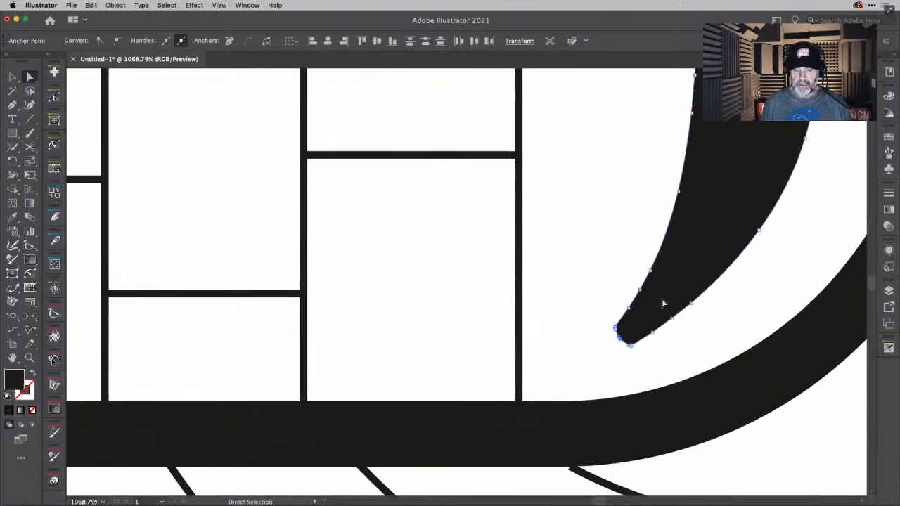
scroll(662, 299, "up", 5)
scroll(662, 299, "right", 2)
left_click_drag(727, 194, 729, 229)
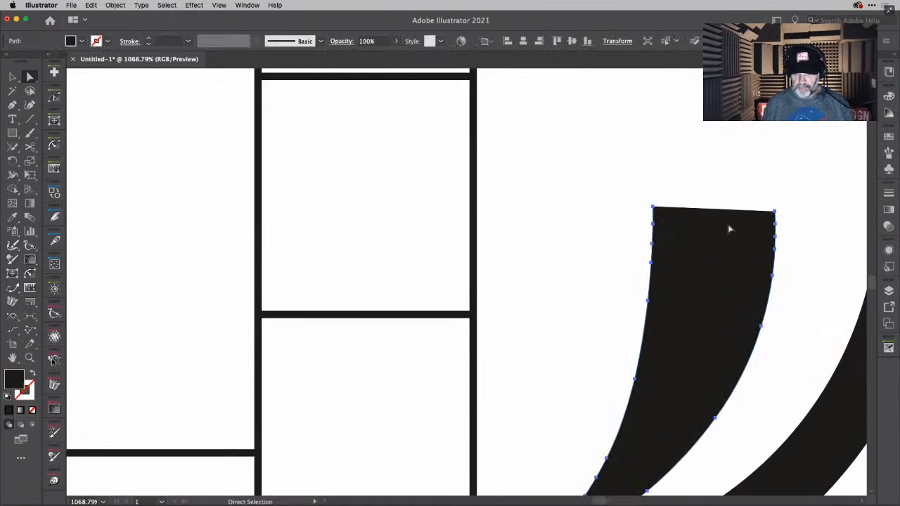
key("super+z")
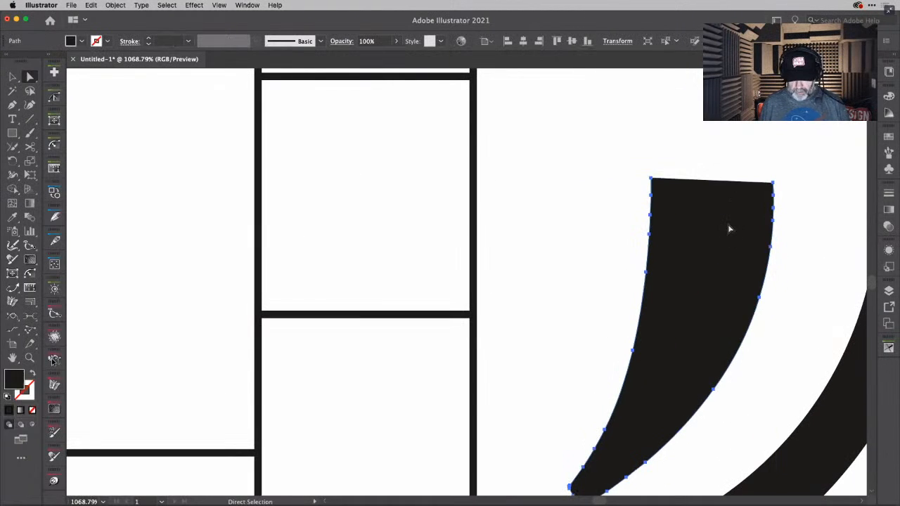
- Reflect a copy of the lower half crescent upward across the horizontal axis through its inner upper corner
scroll(791, 202, "down", 5)
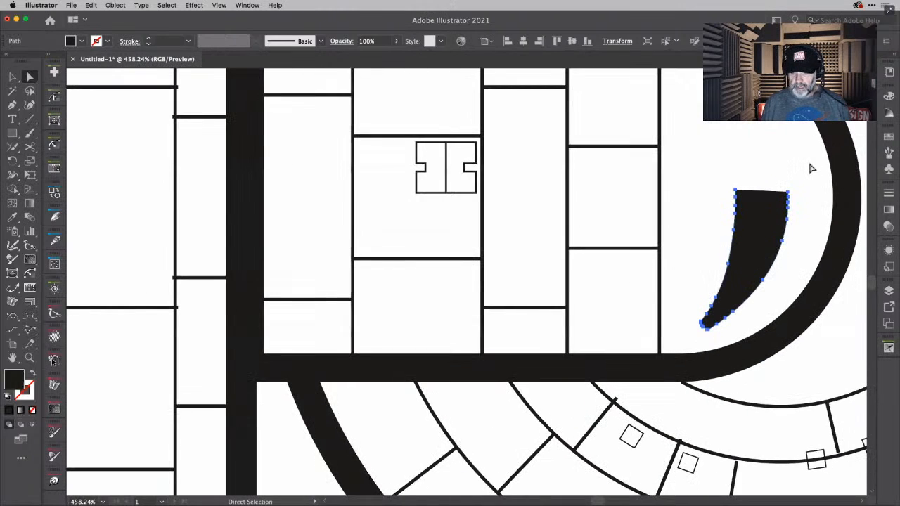
scroll(805, 183, "right", 3)
scroll(811, 169, "up", 4)
scroll(811, 169, "left", 3)
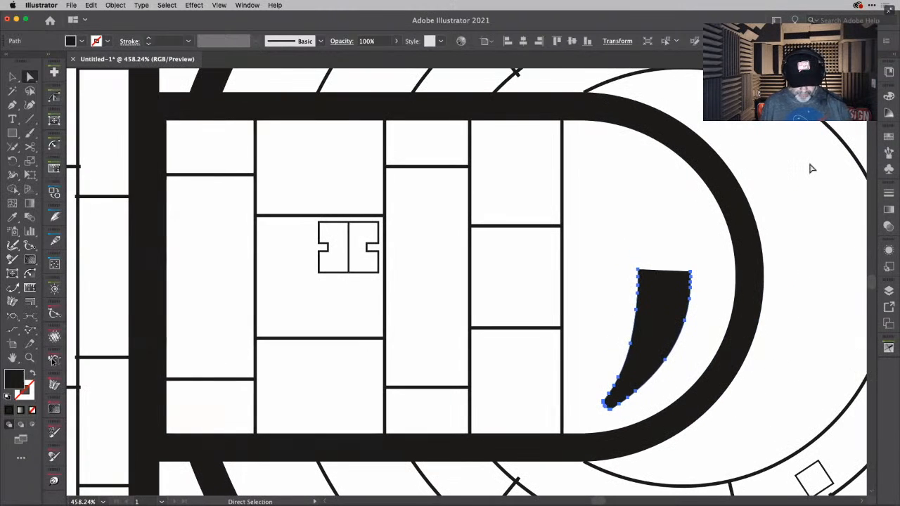
key("o")
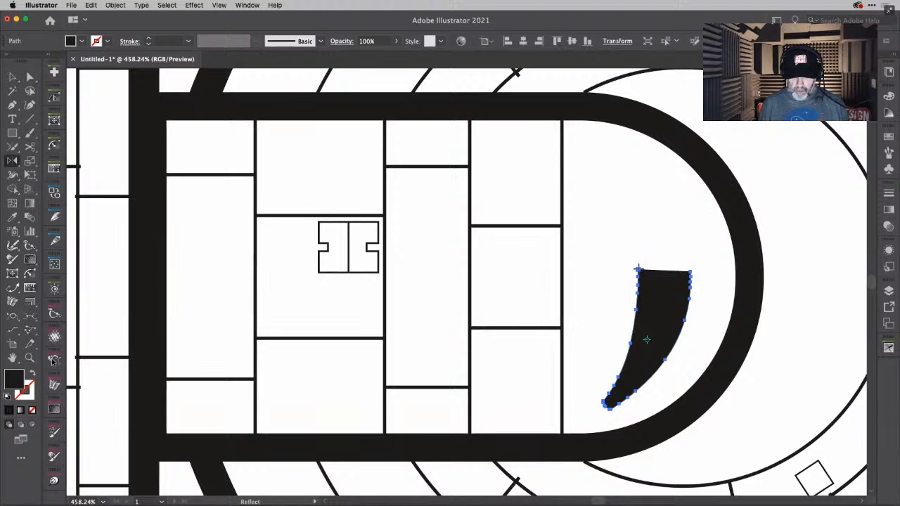
left_click(638, 269, "alt")
left_click(598, 208)
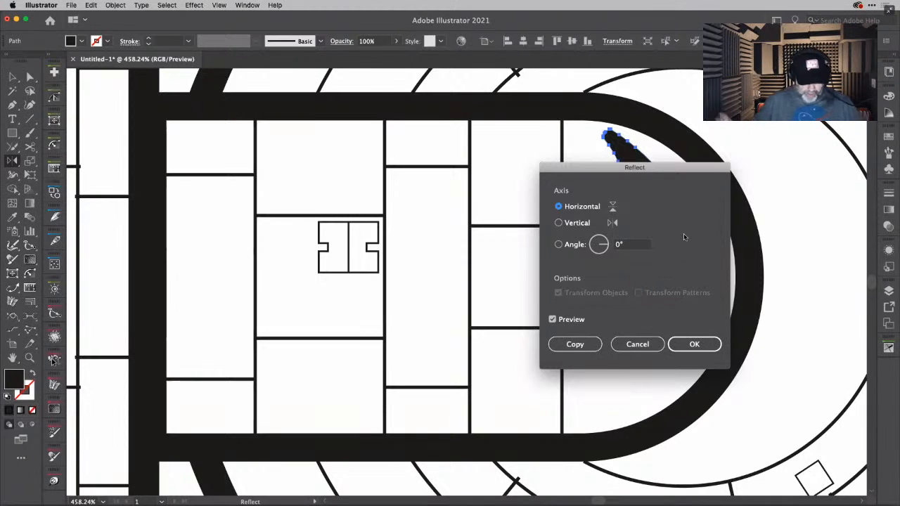
key("Return")
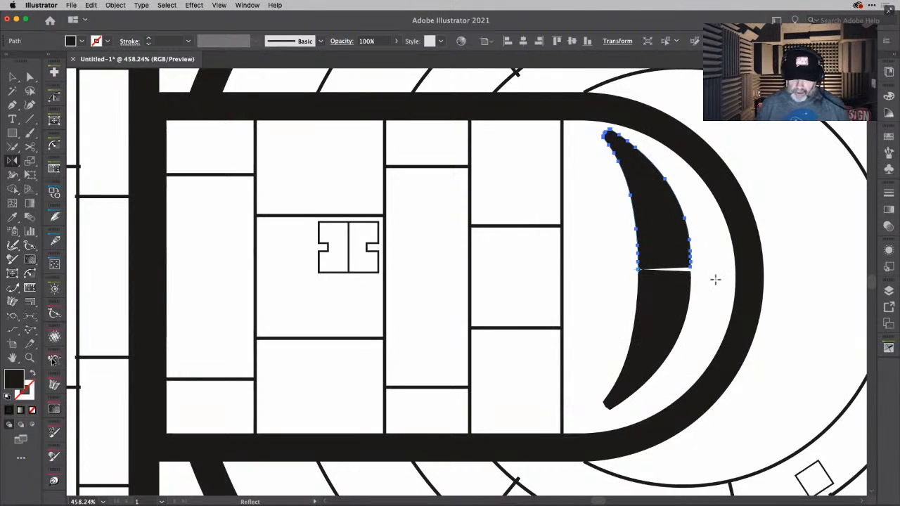
- Cut the outer edge of both crescent halves with the Scissors tool at matching anchors a little above and below the central gap
scroll(715, 280, "up", 5)
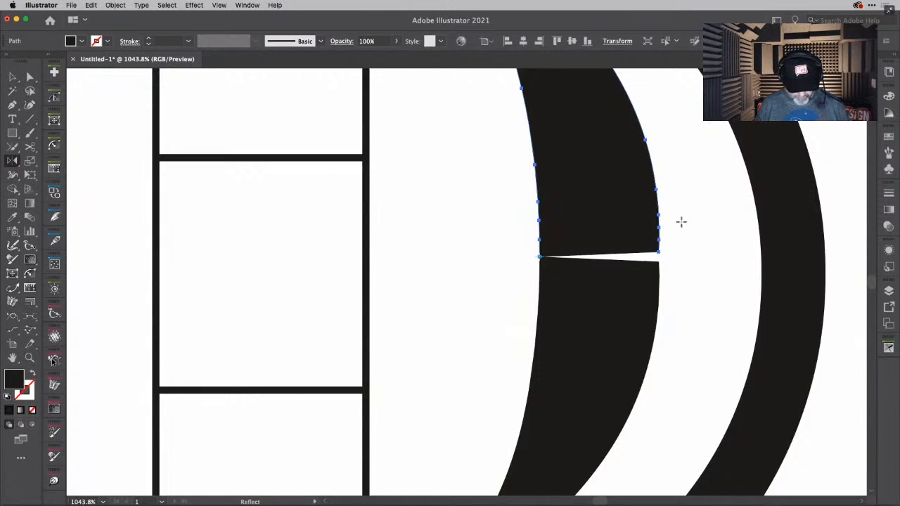
key("v")
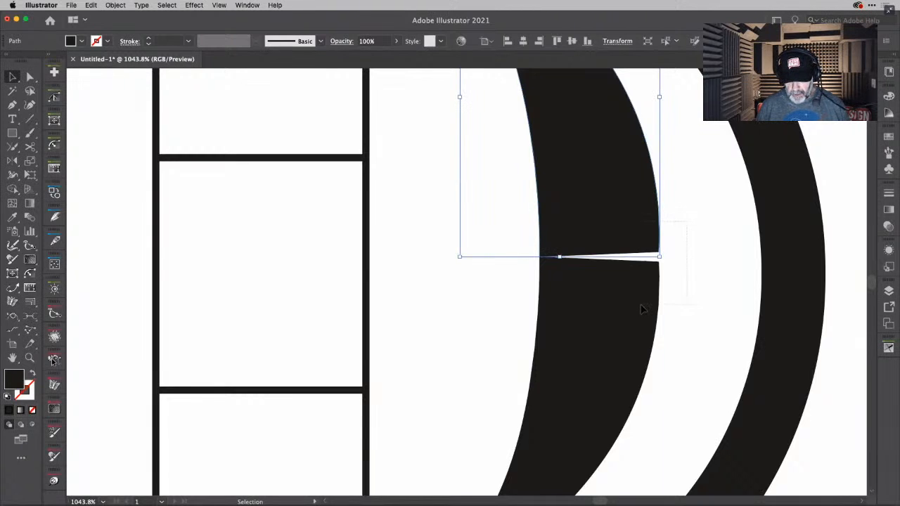
left_click(681, 201)
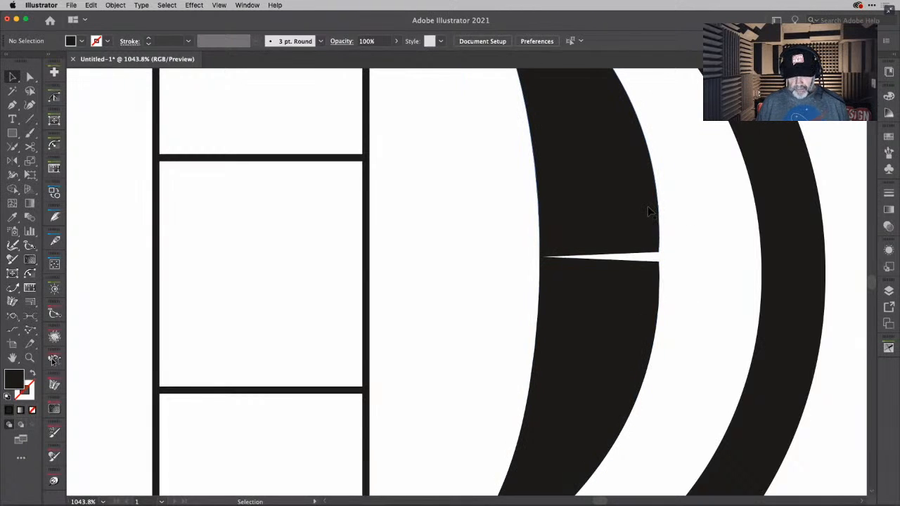
left_click(649, 211)
key("a")
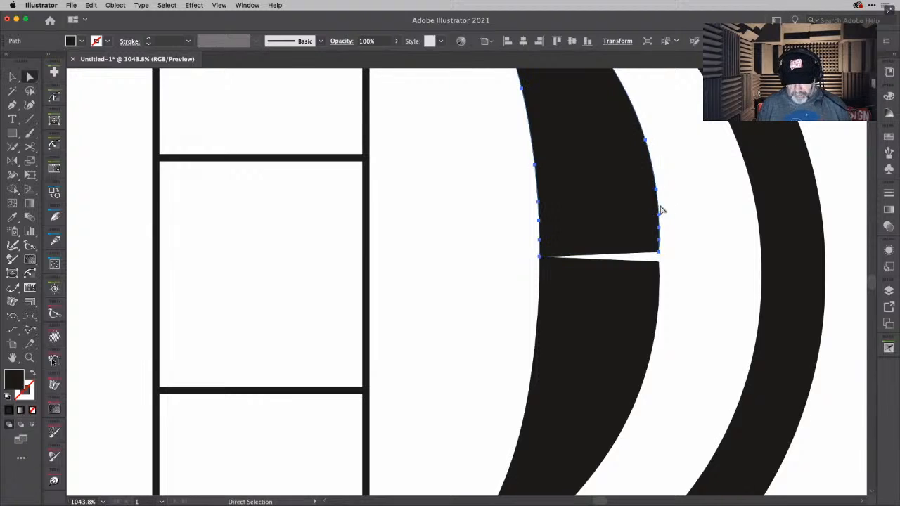
key("c")
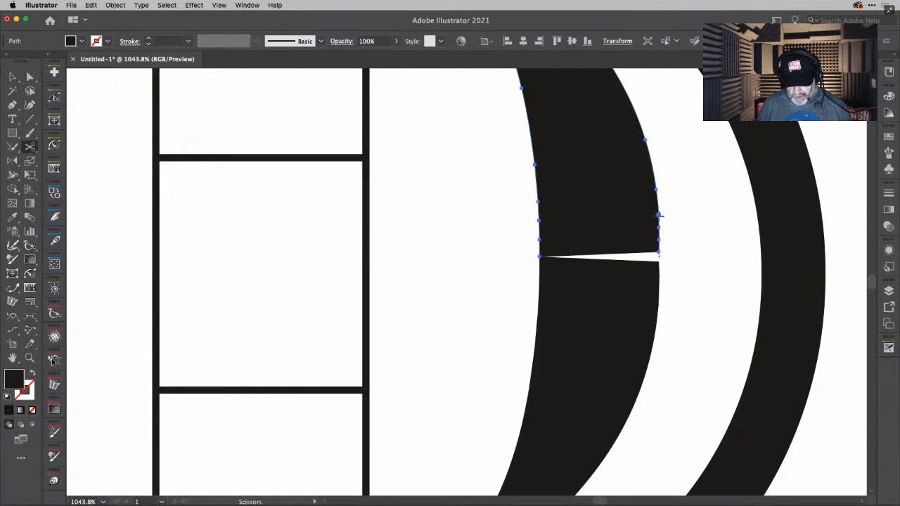
left_click(659, 214)
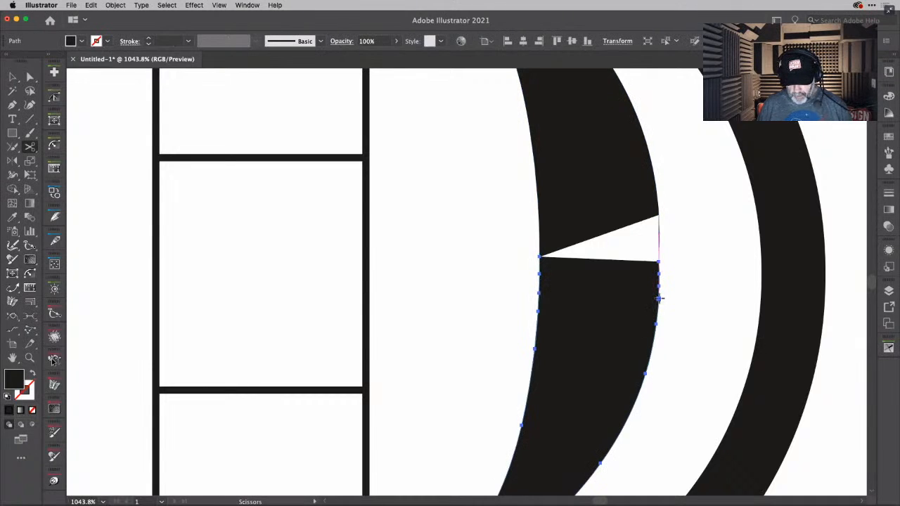
left_click(659, 298)
- Select the short leftover edge pieces between the two scissor cuts and delete them
key("v")
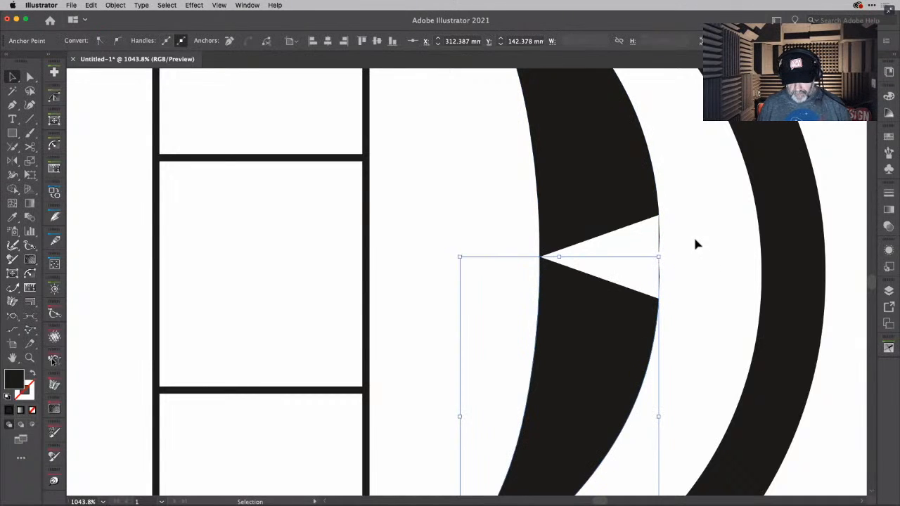
left_click(656, 278)
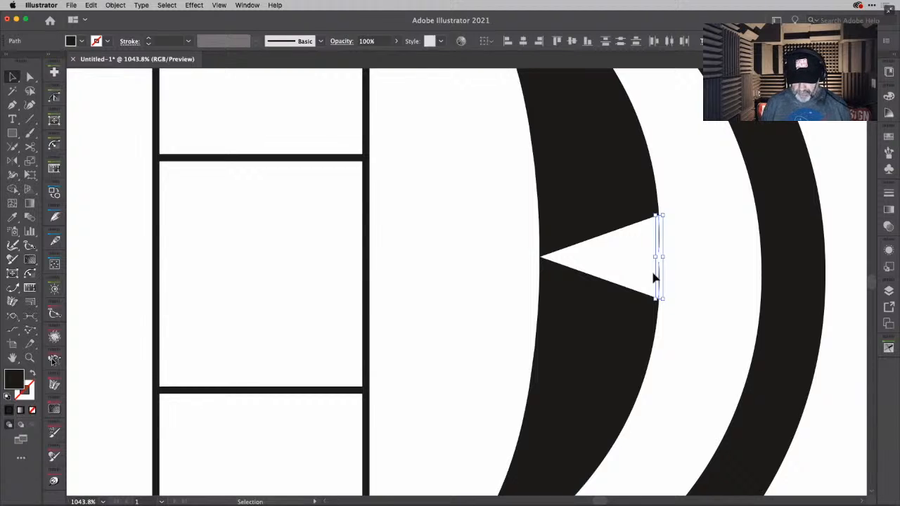
key("Delete")
- Connect the open outer endpoints above and below the crescent's central gap with the Connect tool to close its outer edge
left_click(16, 331)
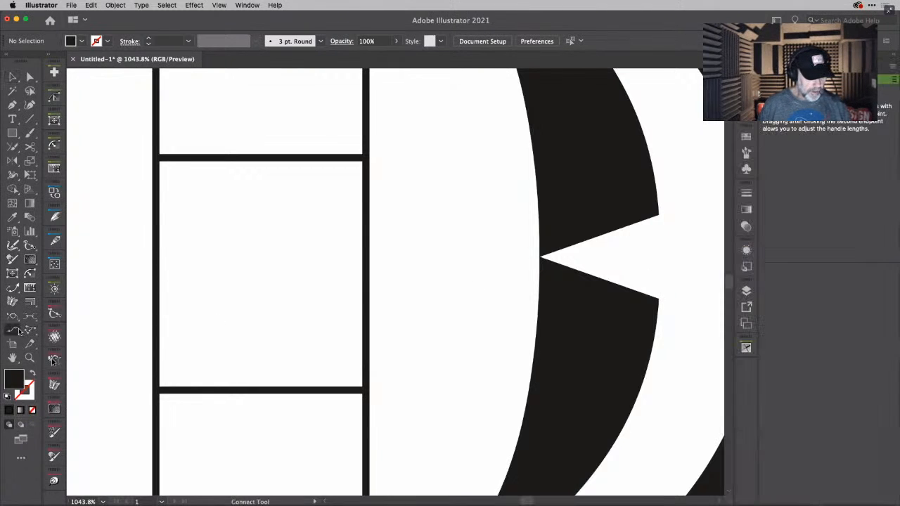
left_click_drag(659, 214, 658, 295)
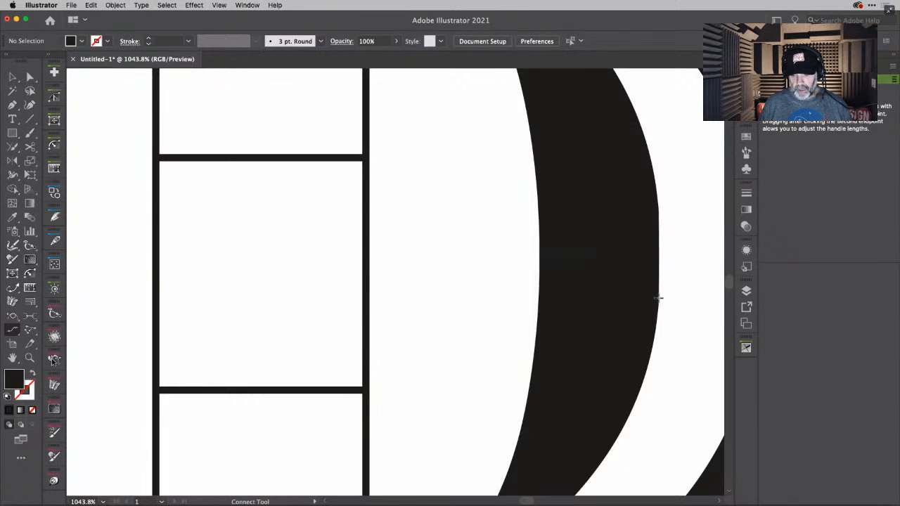
scroll(693, 248, "down", 6)
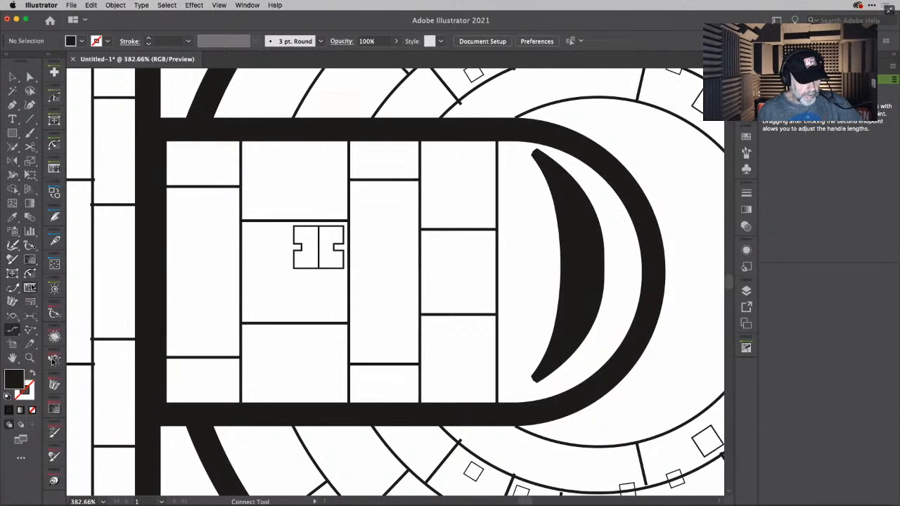
- Try a single horizontal line across the crescent's middle with the Perpendicular Line tool, and undo it
left_click(31, 318)
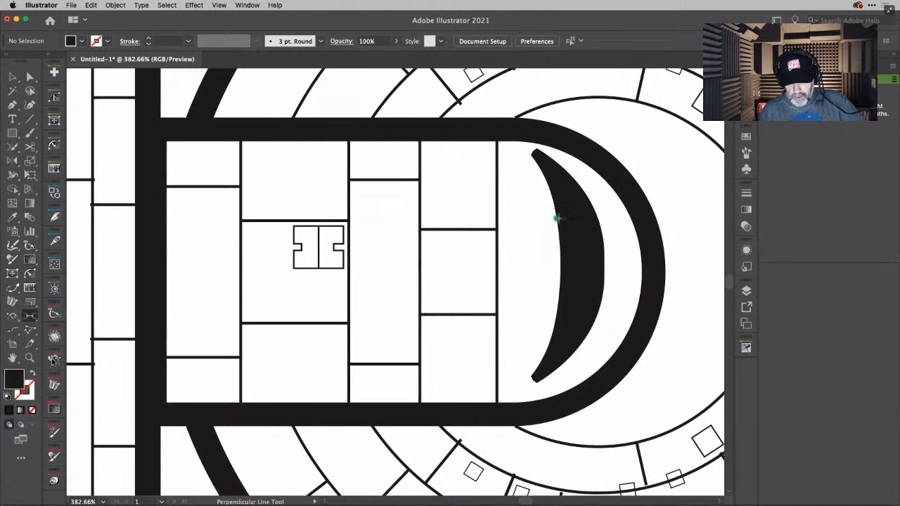
left_click_drag(560, 259, 603, 259)
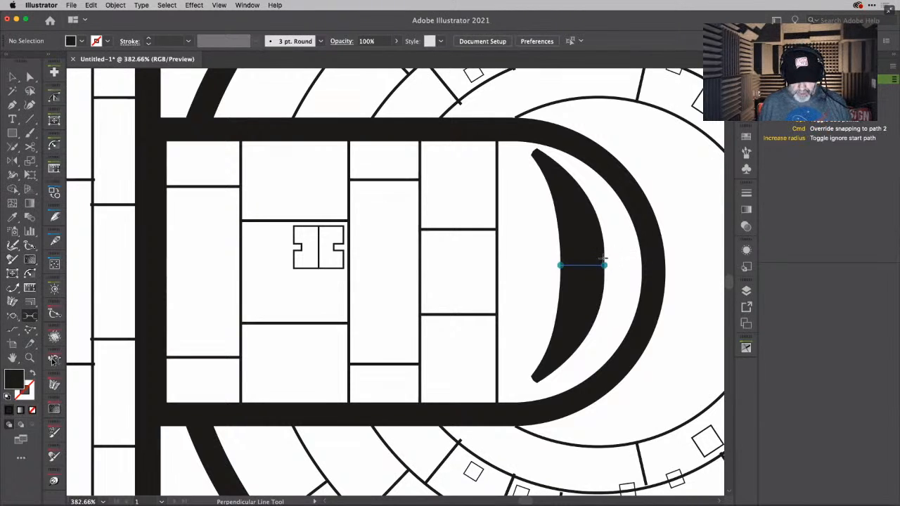
left_click_drag(603, 259, 603, 258)
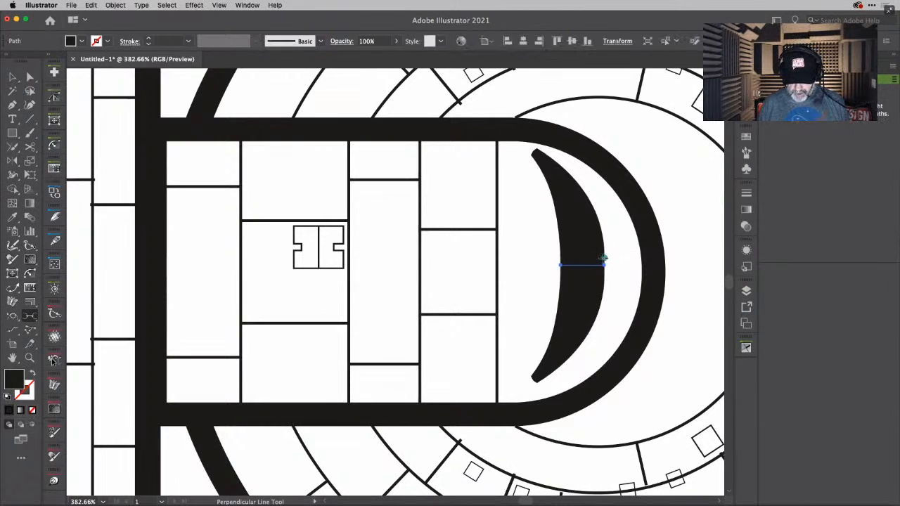
key("super+z")
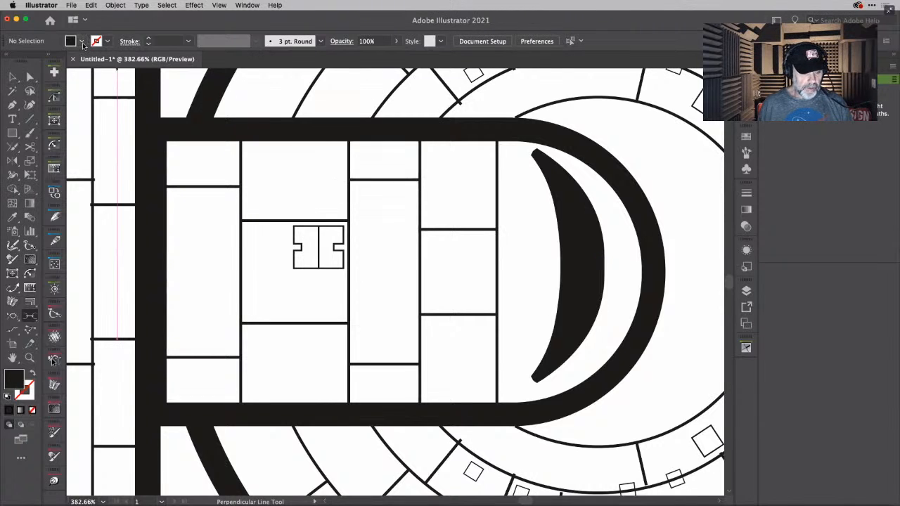
- Set the fill colour to red and the stroke weight to 5 pt for new lines
left_click(83, 44)
left_click(40, 61)
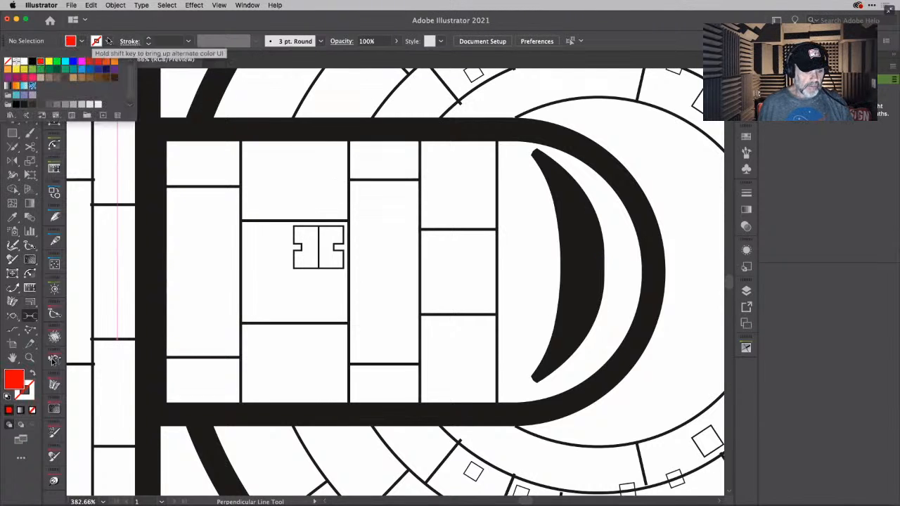
left_click(193, 40)
left_click(201, 142)
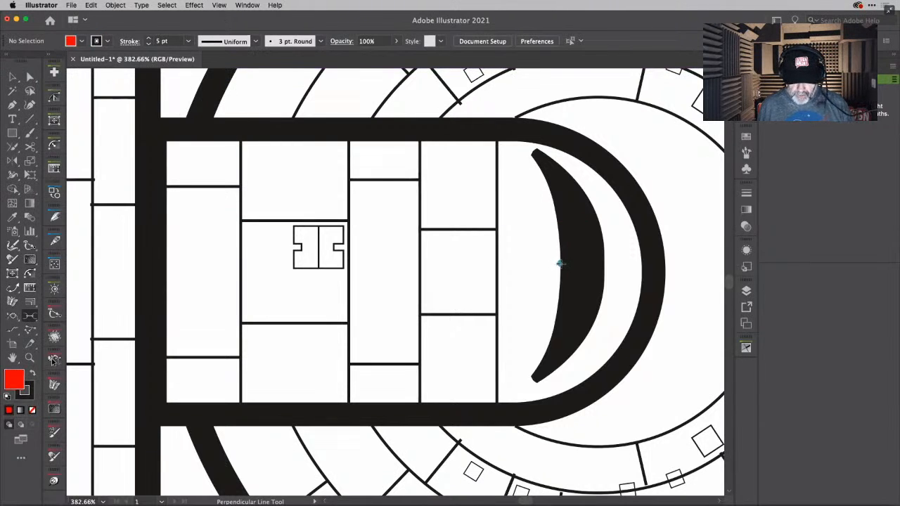
- Try a group of randomised perpendicular lines about 3.2 mm long around the crescent's path in multi-line mode, and delete the group
mouse_move(561, 264)
left_mouse_down()
mouse_move(604, 265)
mouse_move(597, 240)
left_mouse_up()
key("a")
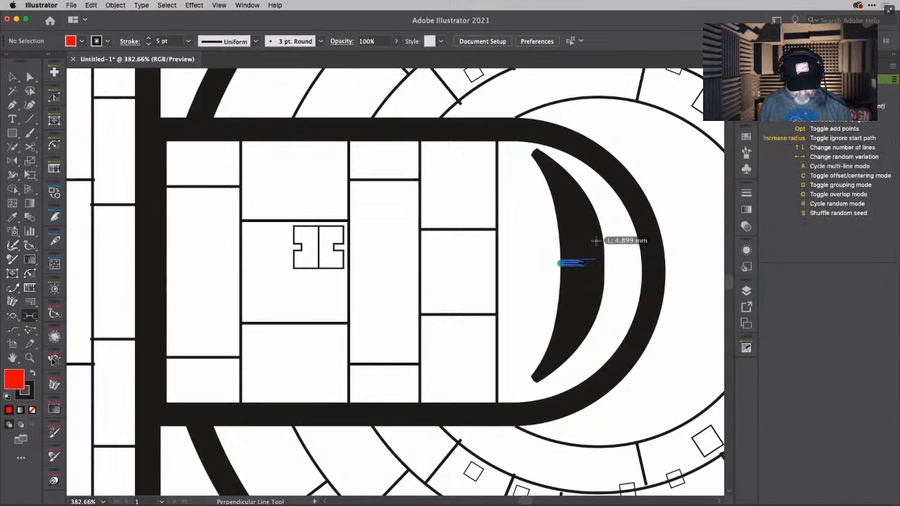
key("r")
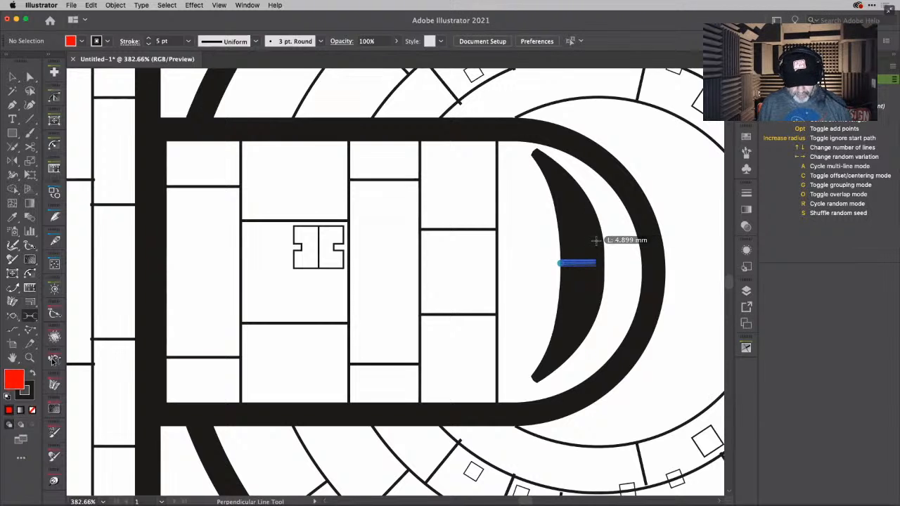
key("a")
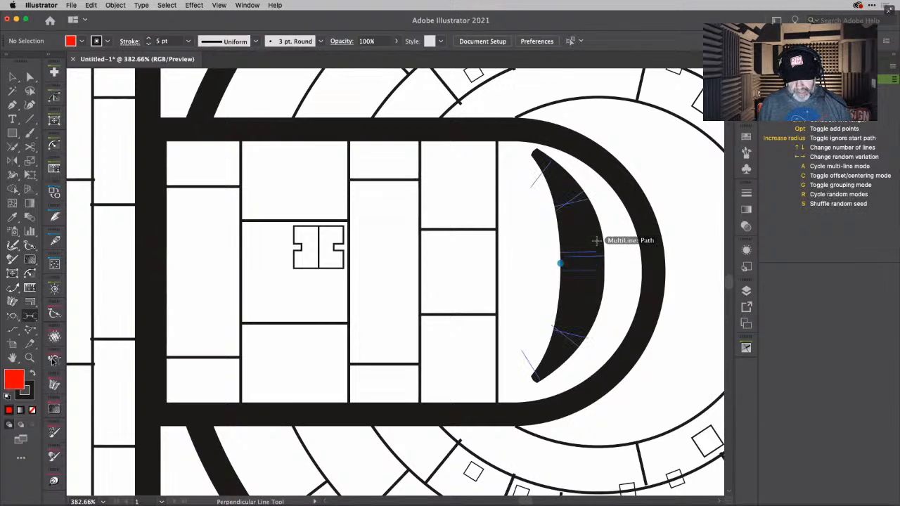
left_click_drag(597, 240, 576, 241)
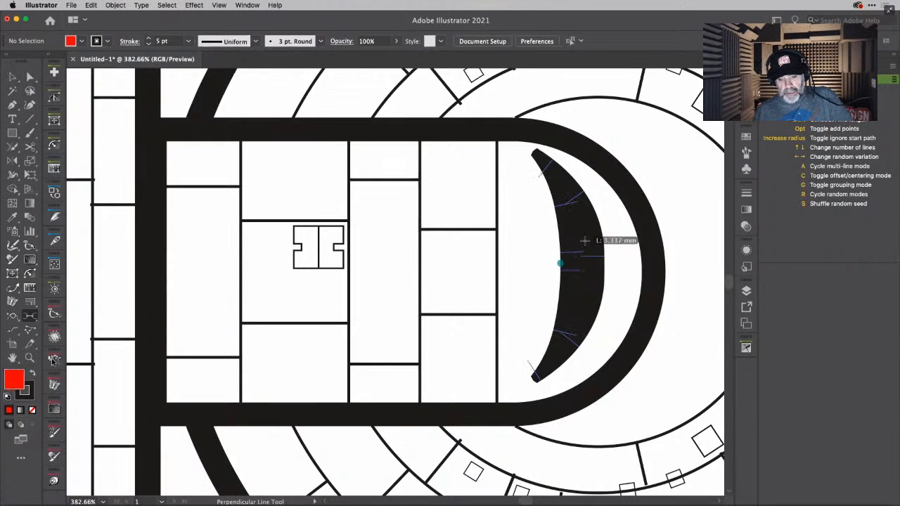
left_click(538, 240)
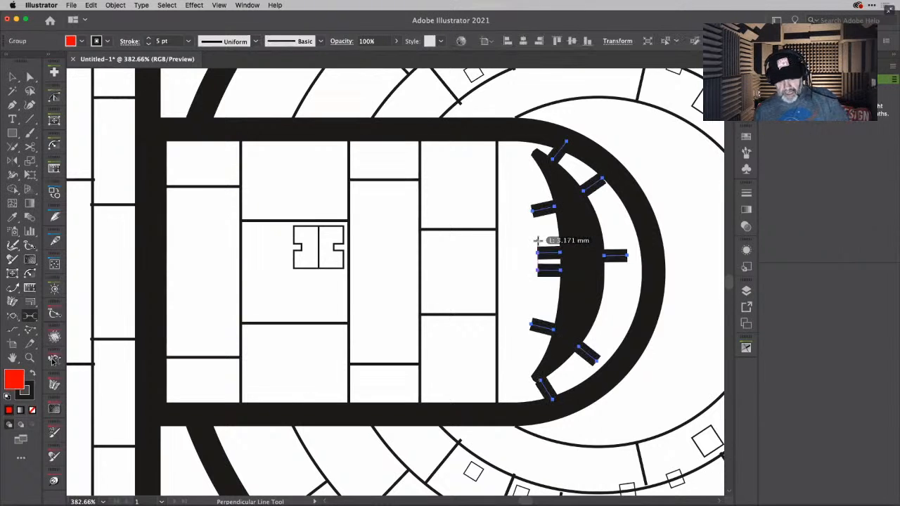
key("Delete")
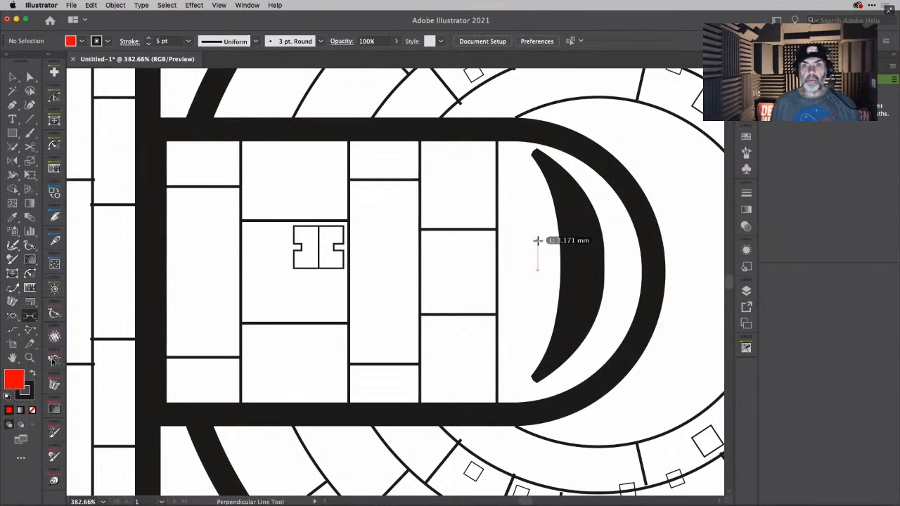
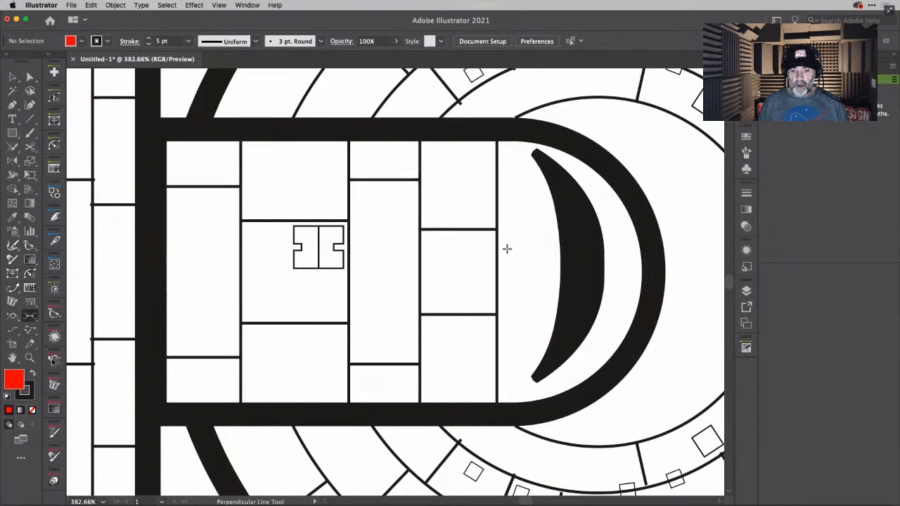
- Create a new blank document and draw a nearly square rectangle around the middle of the artboard
scroll(507, 248, "down", 6)
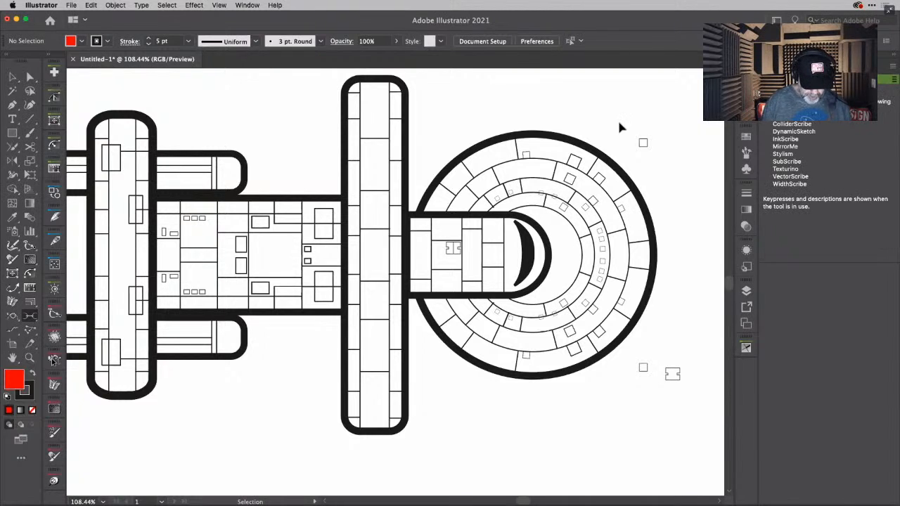
key("alt+super+n")
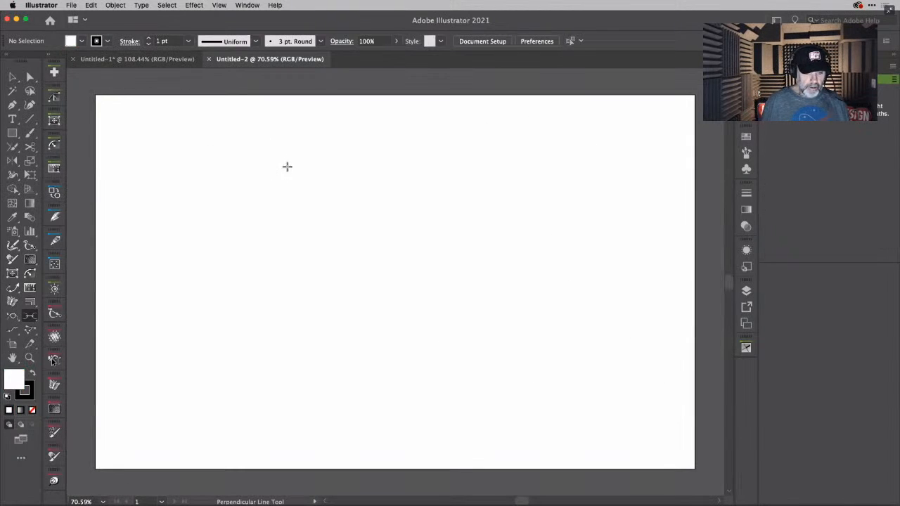
key("m")
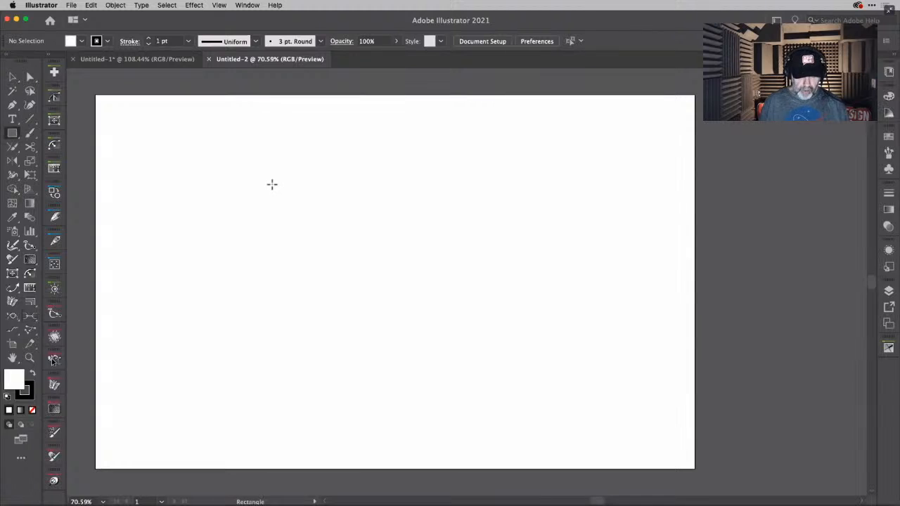
left_click_drag(272, 184, 471, 365)
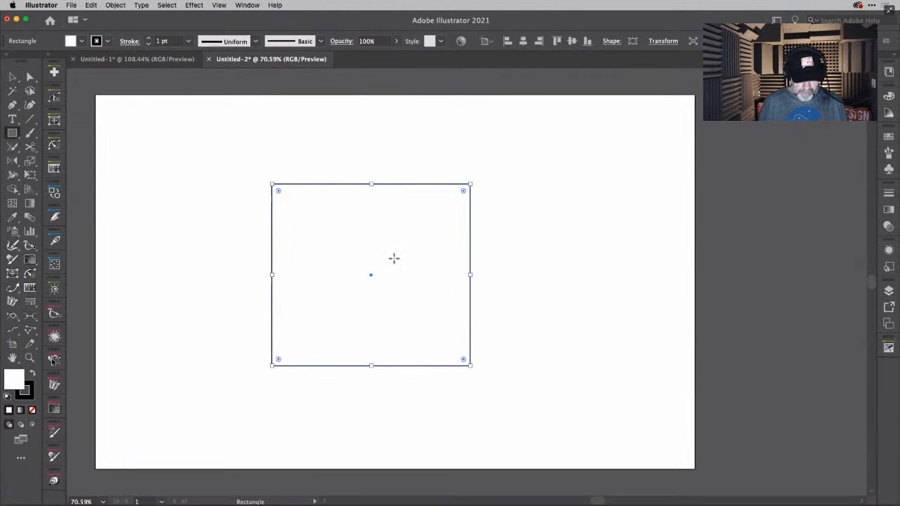
- Draw two diagonal lines that cross inside the square and extend past its edges, one falling and one rising to the right
key("backslash")
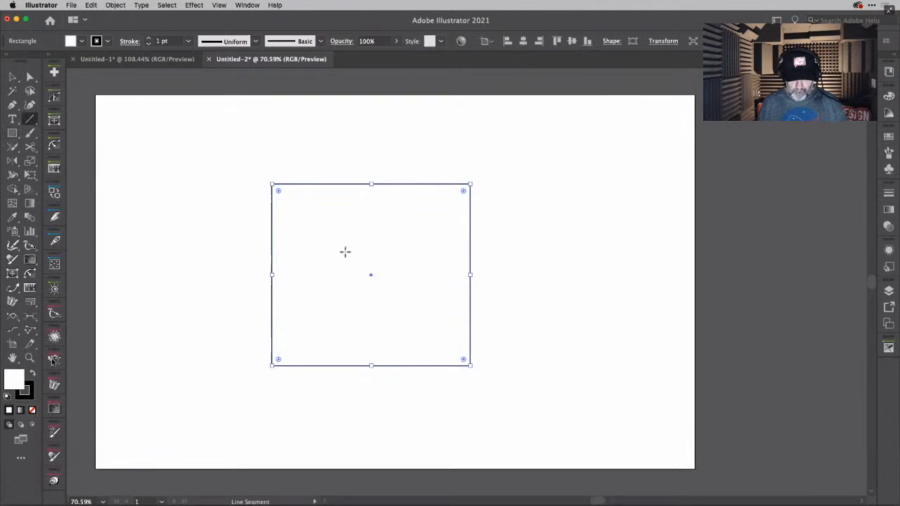
left_click_drag(247, 231, 559, 338)
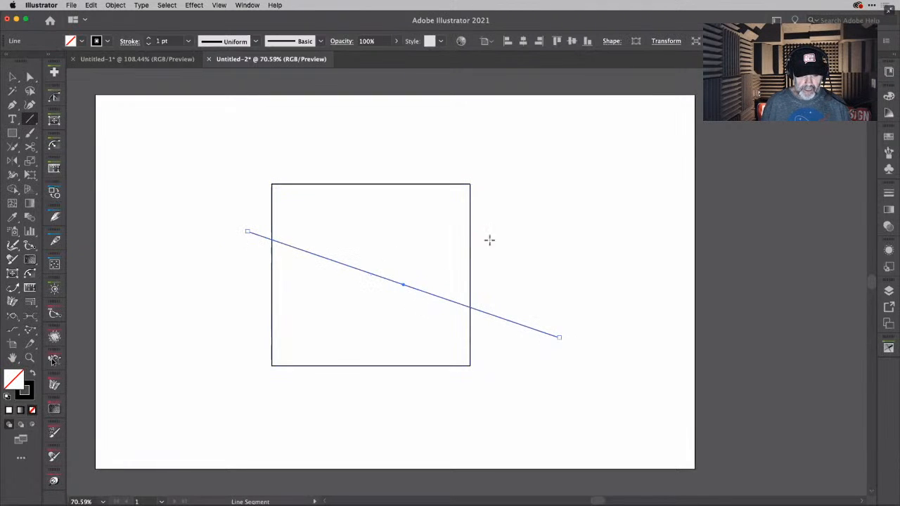
left_click_drag(506, 234, 242, 409)
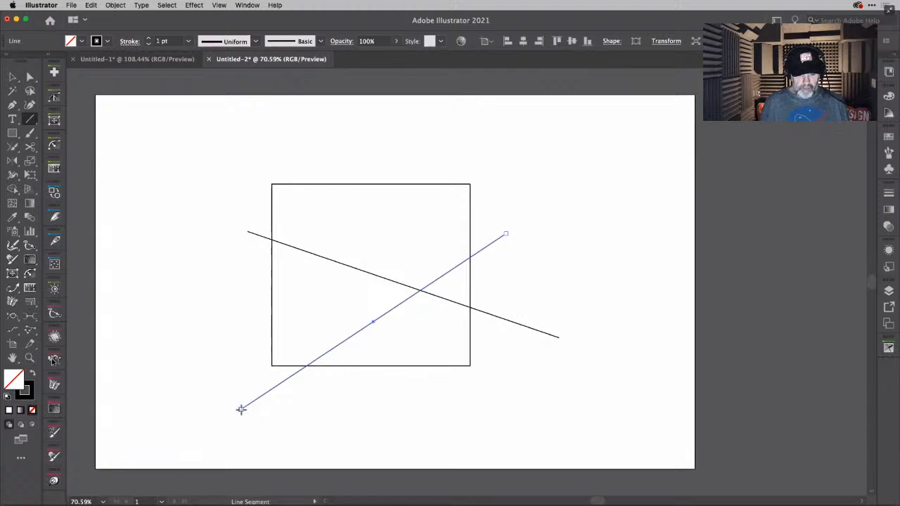
- Set the stroke weight of the line rising to the right to 36 pt
key("v")
left_click_drag(214, 246, 591, 423)
left_click(577, 275)
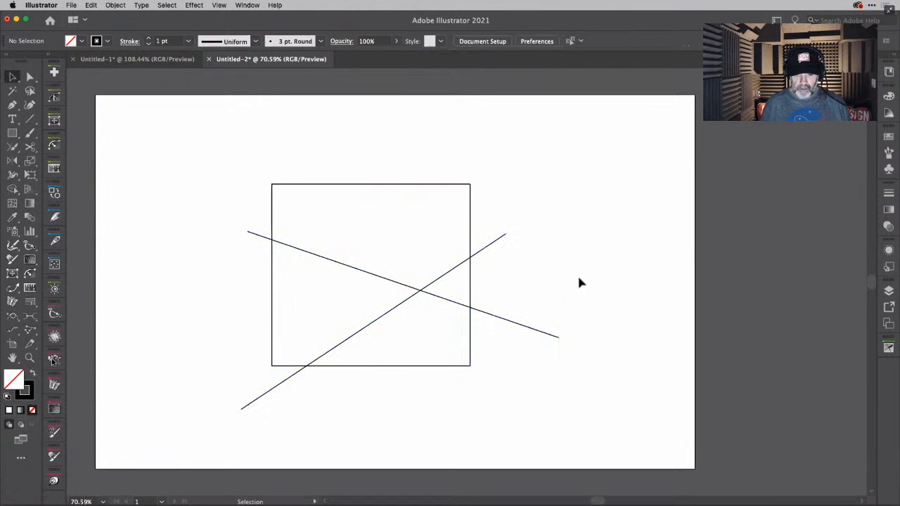
left_click(490, 247)
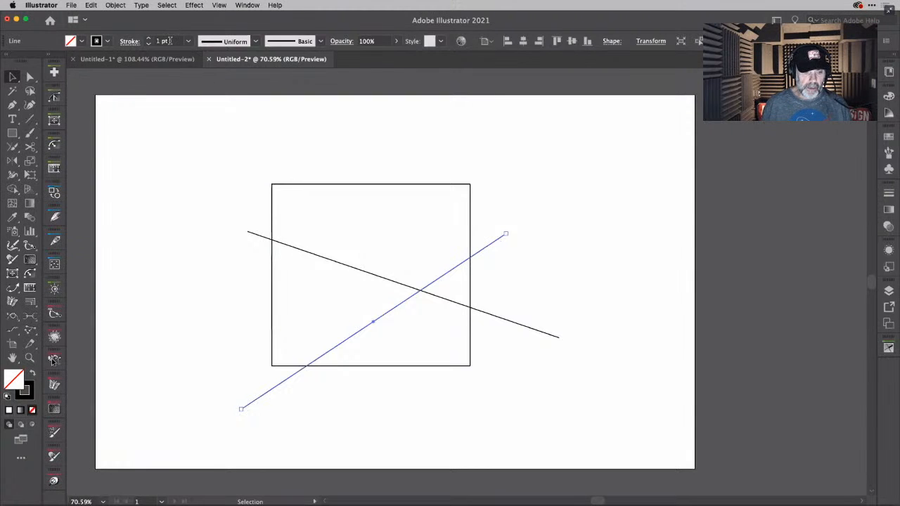
scroll(170, 41, "up", 20)
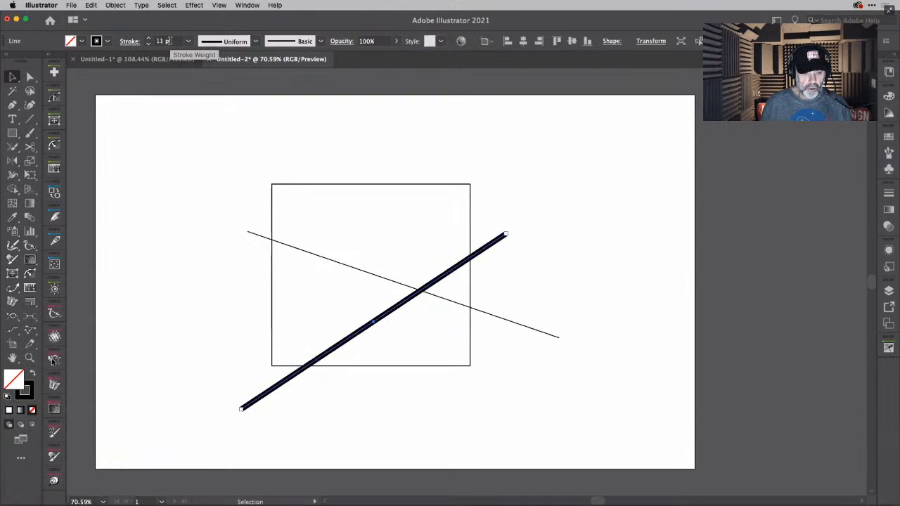
- Give the line falling to the right a double-bulge variable width profile and a 50 pt stroke weight
left_click(523, 321)
left_click(522, 325)
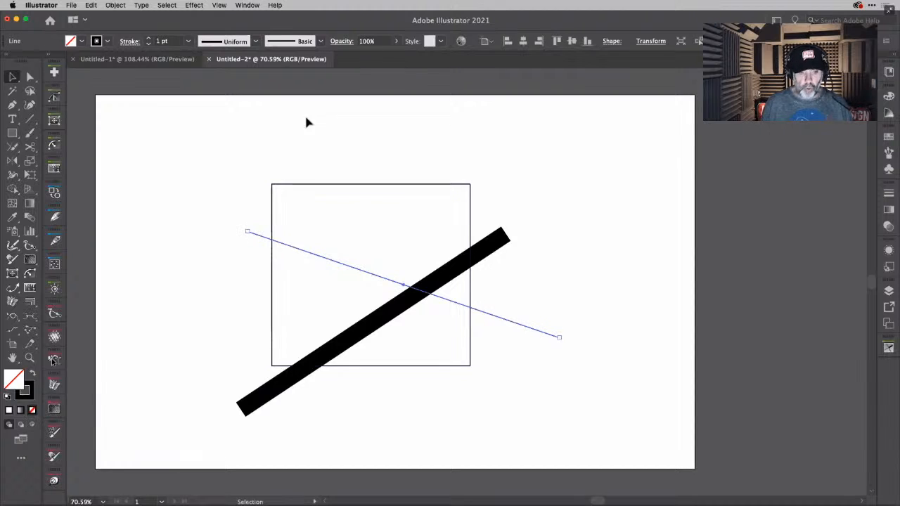
left_click(256, 41)
left_click(227, 100)
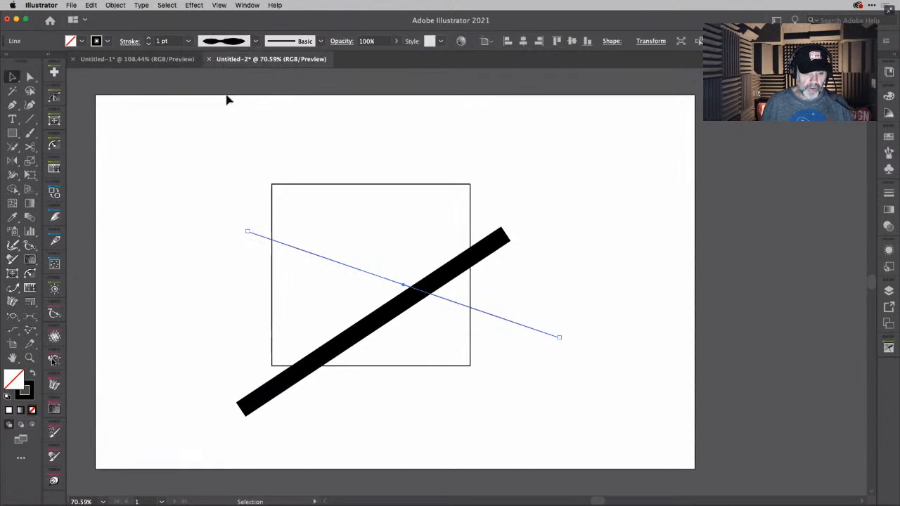
scroll(171, 47, "up", 20)
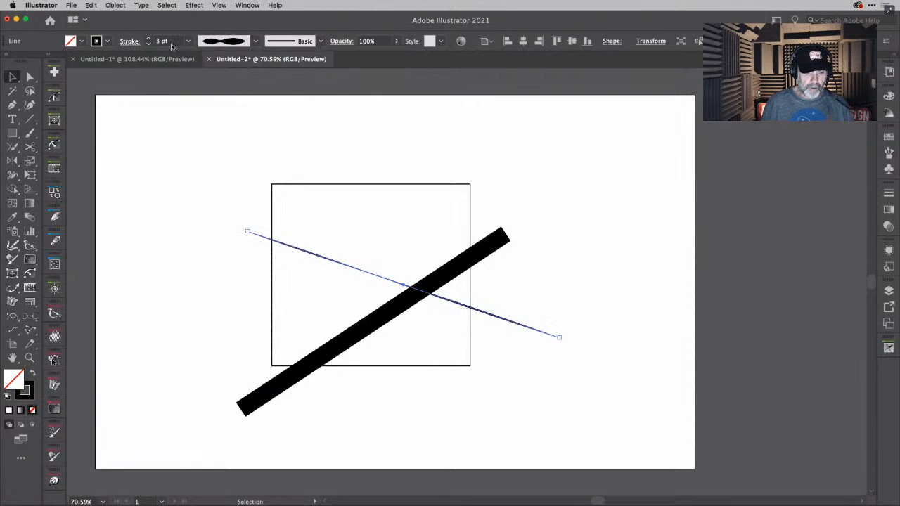
scroll(172, 47, "up", 9)
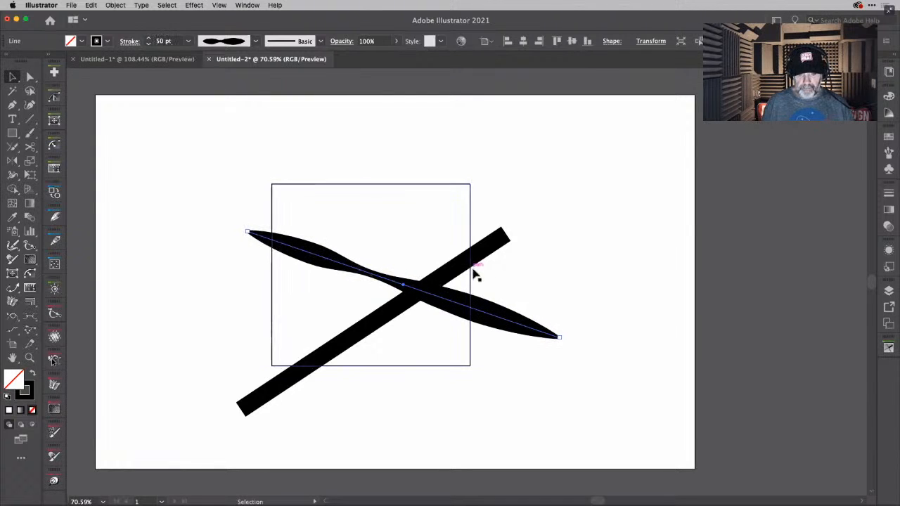
- Convert the square and both lines into a Live Paint group, accepting the possible loss of complex appearance attributes
left_click(552, 214)
left_click_drag(559, 195, 414, 401)
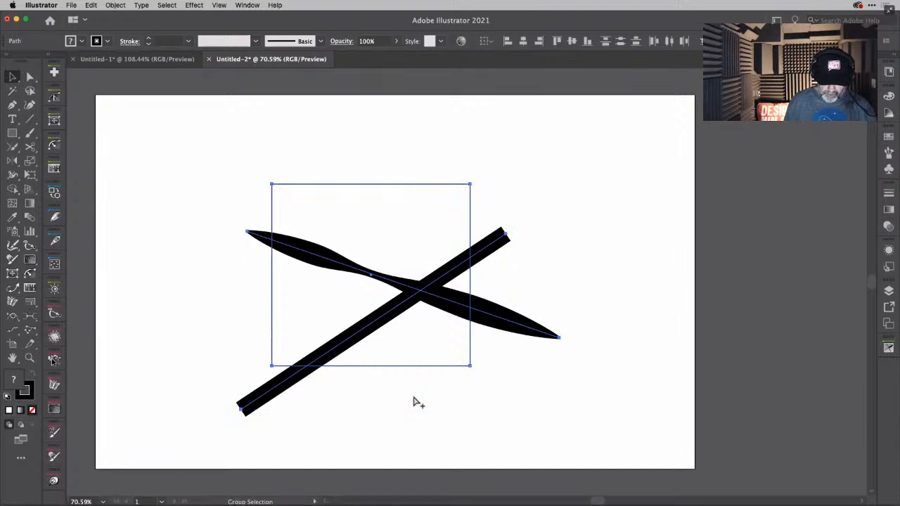
key("super+alt+x")
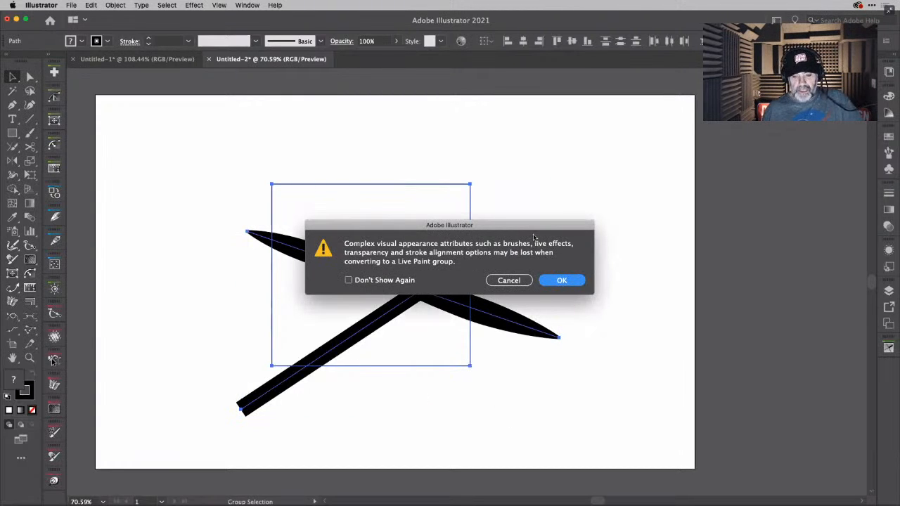
left_click_drag(543, 225, 560, 129)
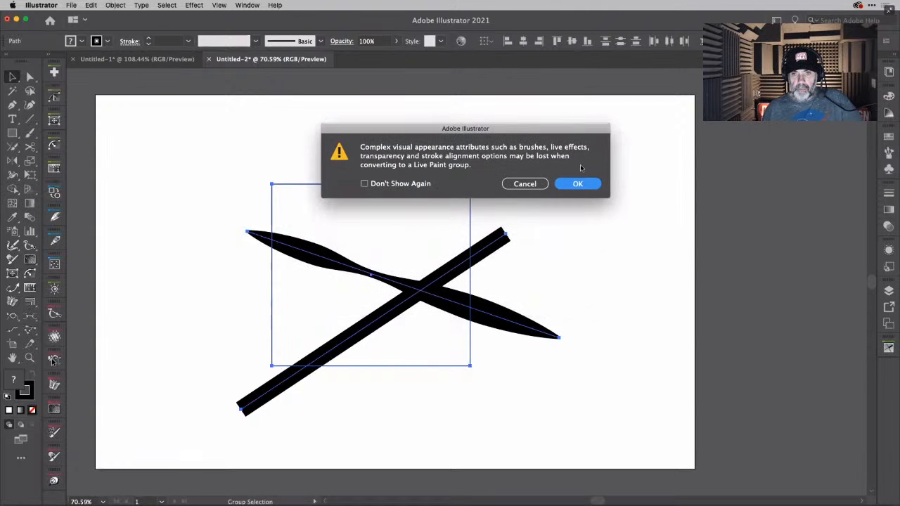
left_click(590, 186)
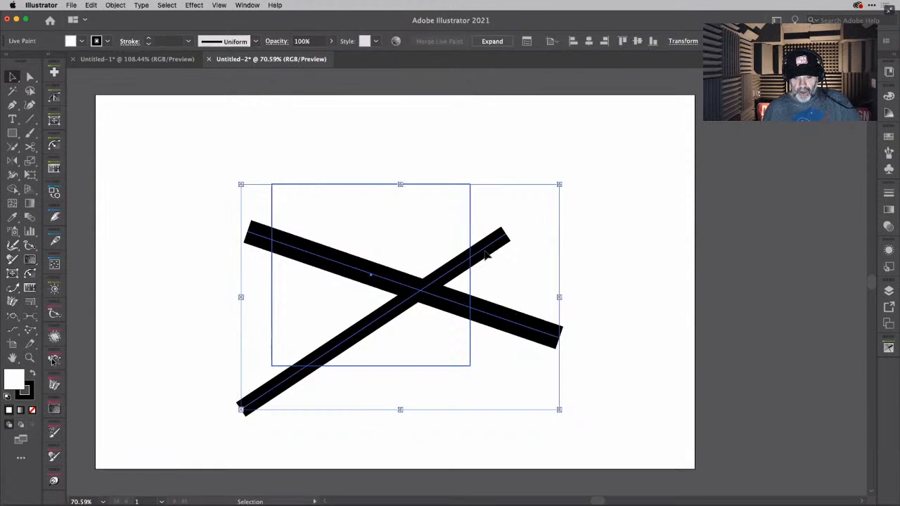
- Select the Live Paint group and fill the square's upper region with red using the Live Paint Bucket
left_click(523, 222)
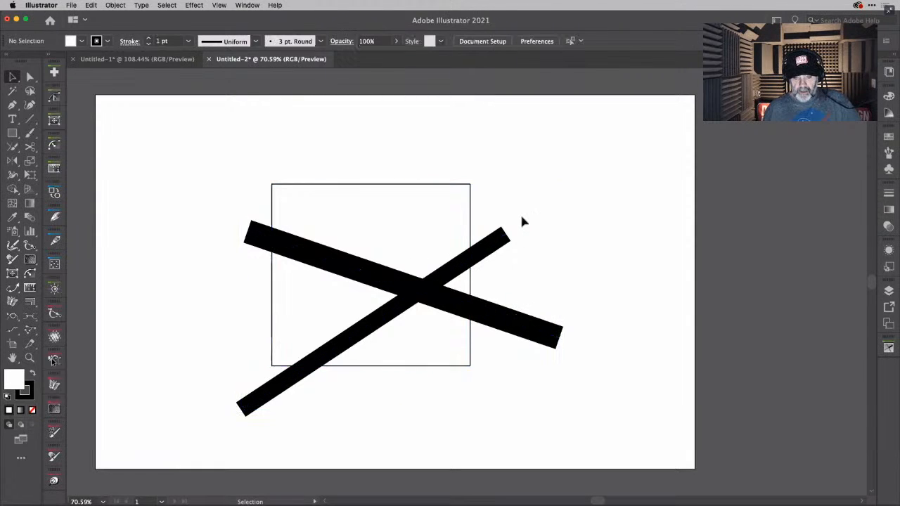
left_click(498, 245)
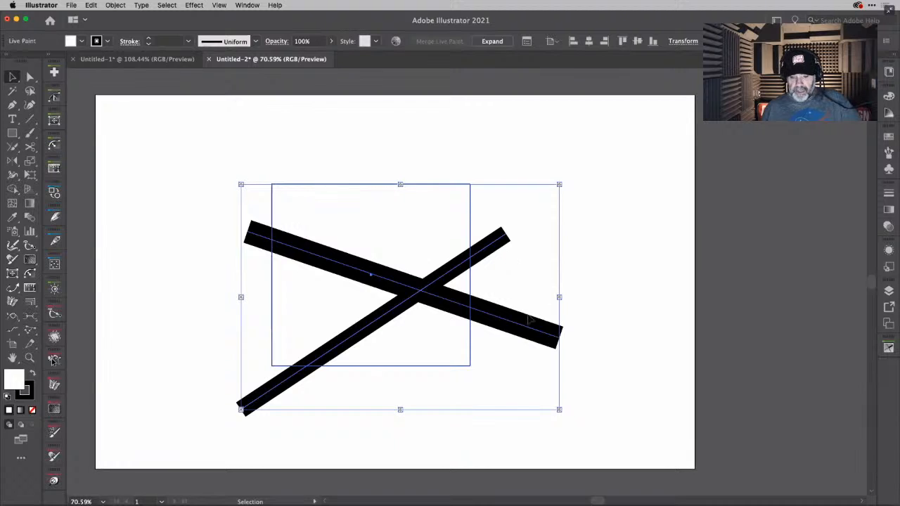
key("super+shift+a")
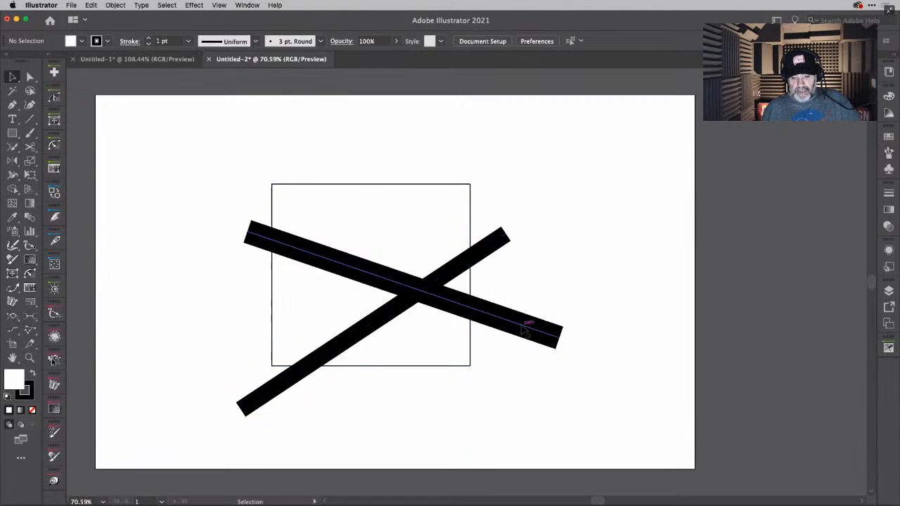
left_click(526, 328)
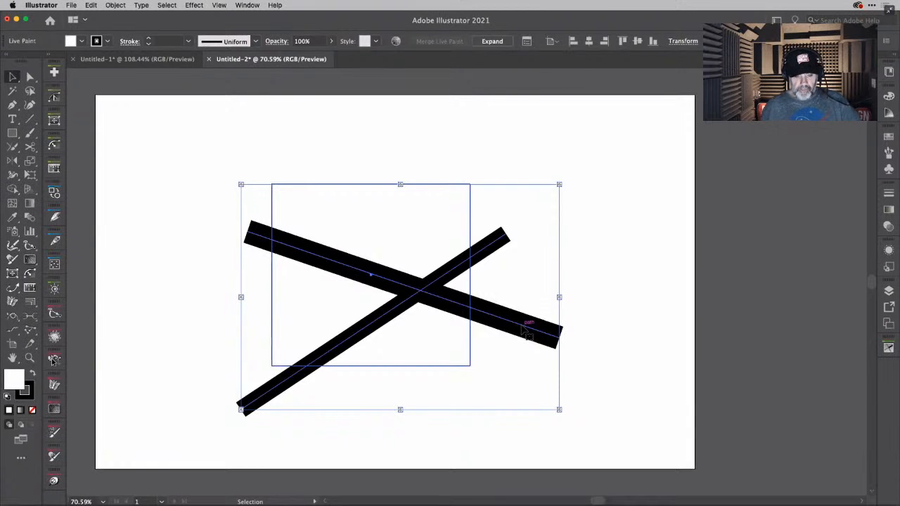
key("k")
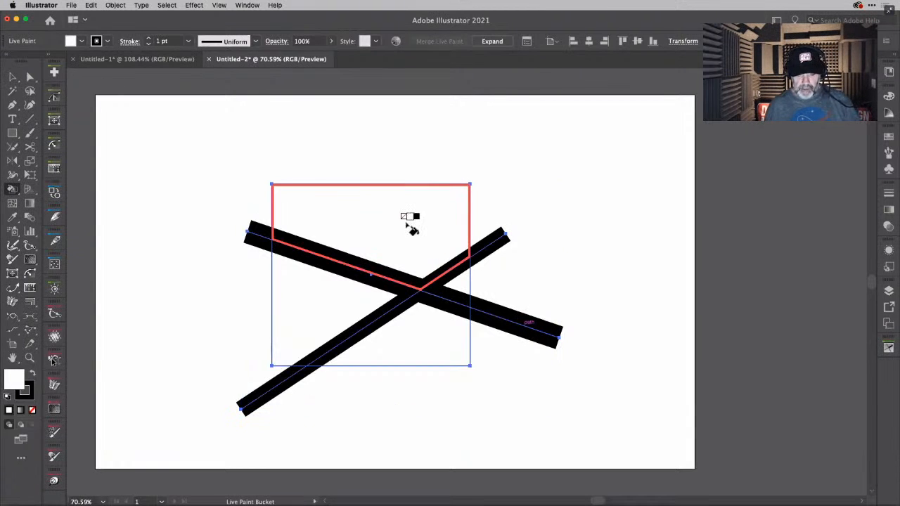
key("Right")
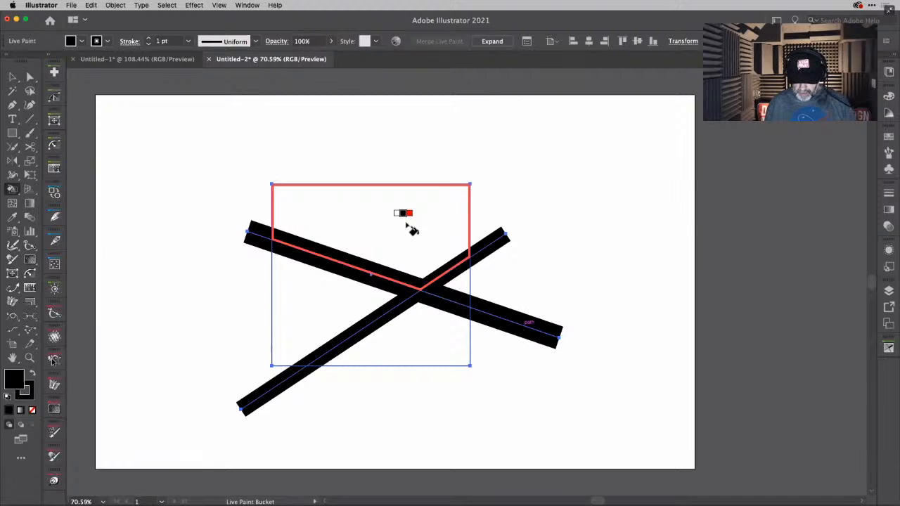
key("Right")
left_click(412, 218)
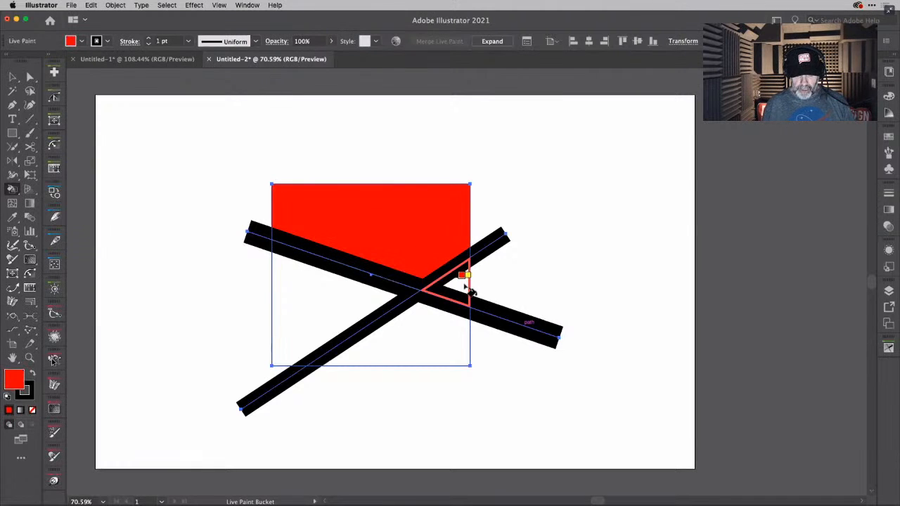
- Fill the small right-hand triangle with yellow, the lower region with green and the left region with cyan
key("Right")
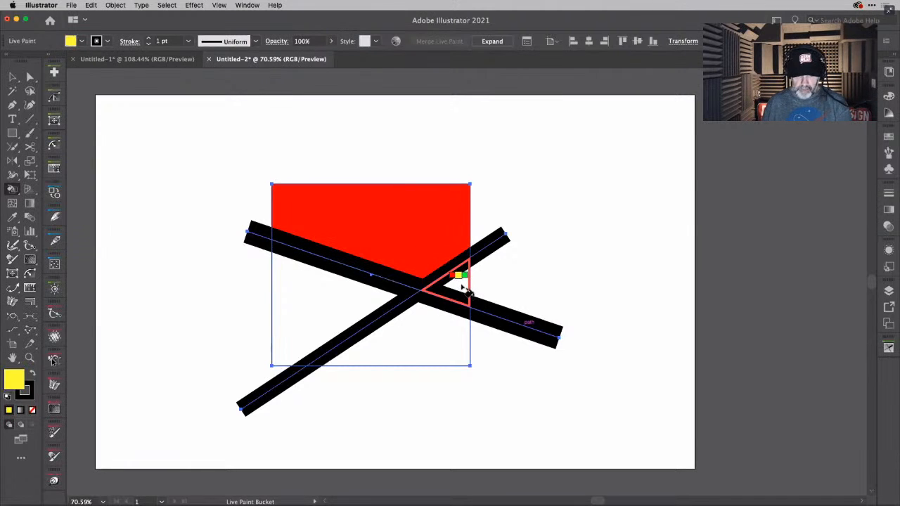
left_click(459, 283)
key("Right")
left_click(425, 314)
key("Right")
left_click(338, 307)
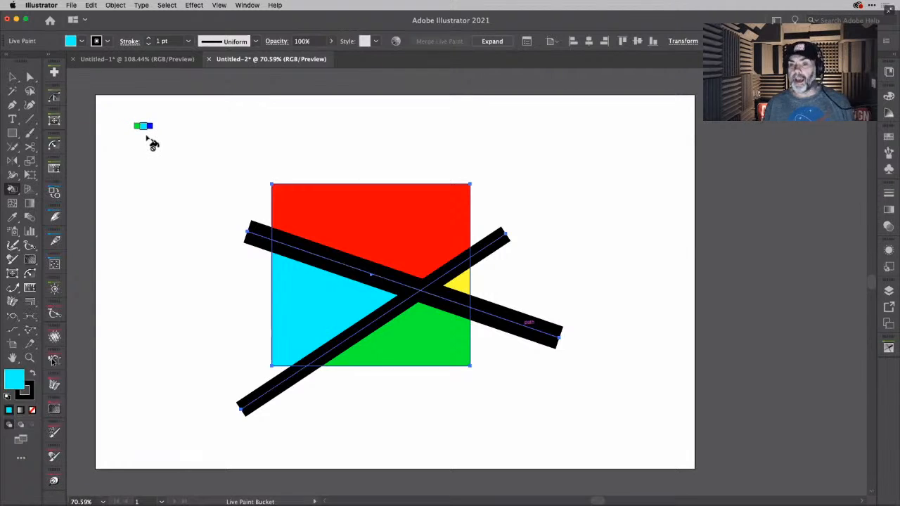
- Delete the four line ends that stick out beyond the square using the Live Paint Selection tool
key("shift")
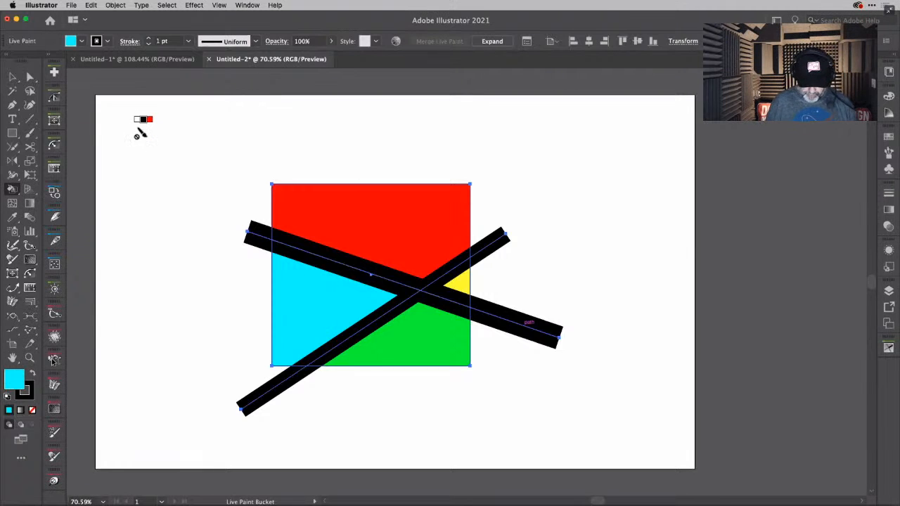
key("shift+l")
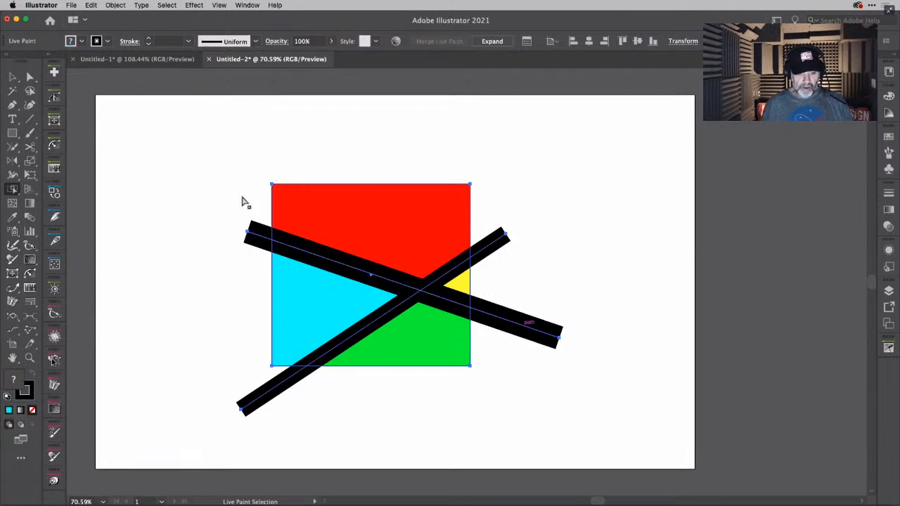
right_click(257, 237)
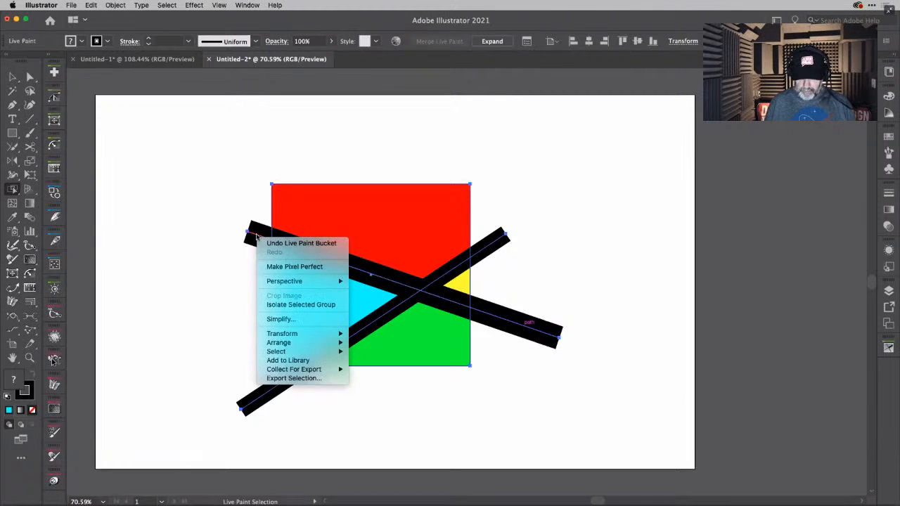
left_click(201, 201)
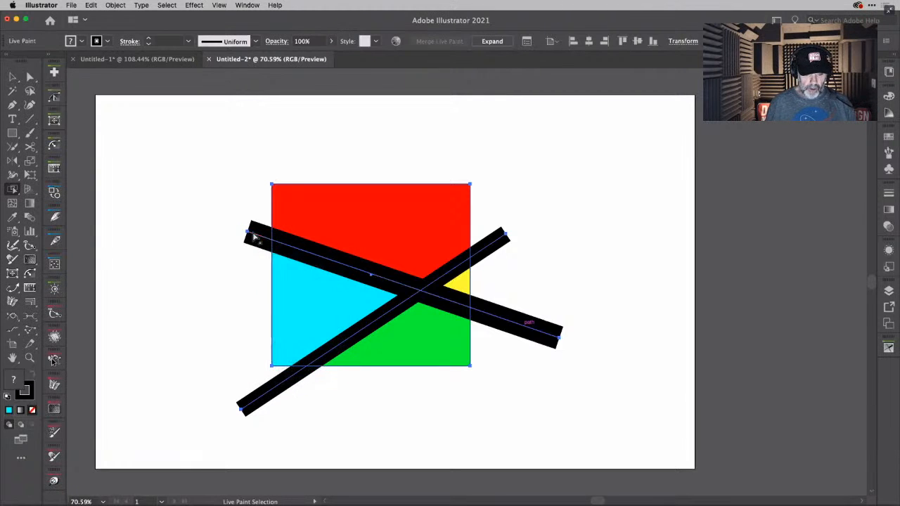
left_click(256, 240)
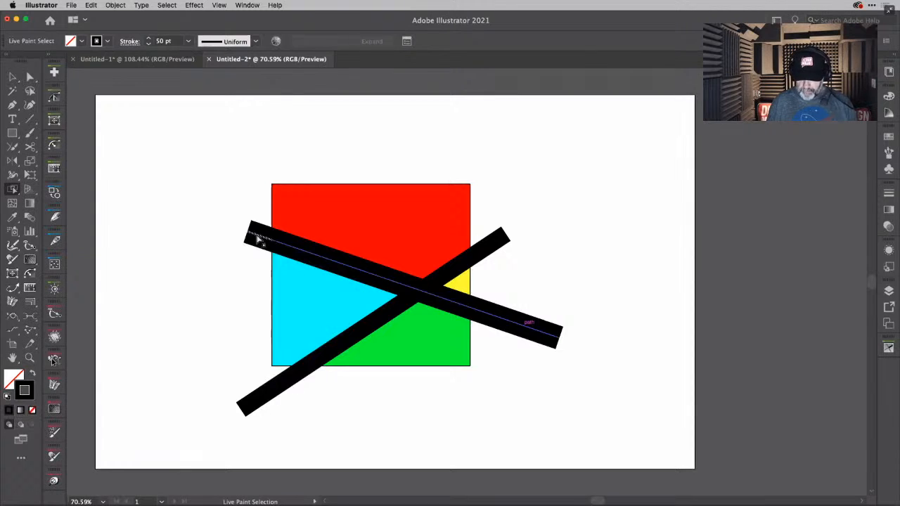
key("Delete")
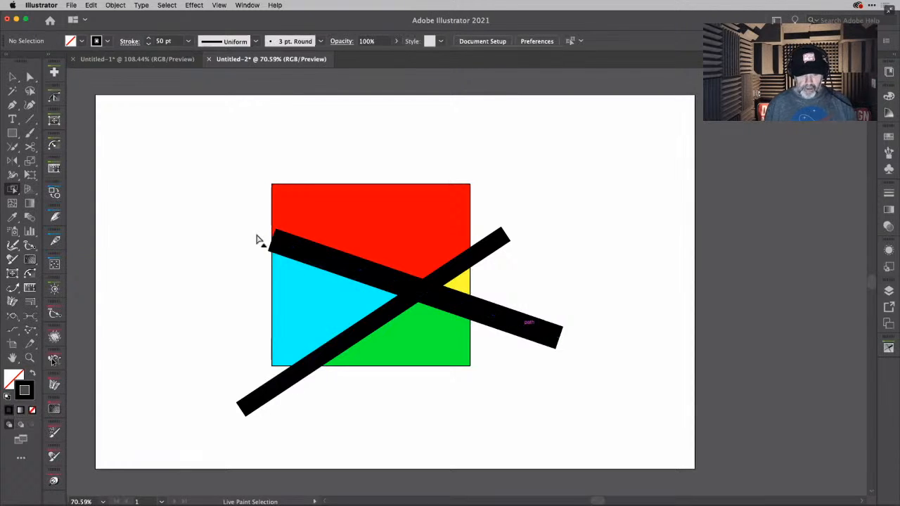
left_click(493, 251)
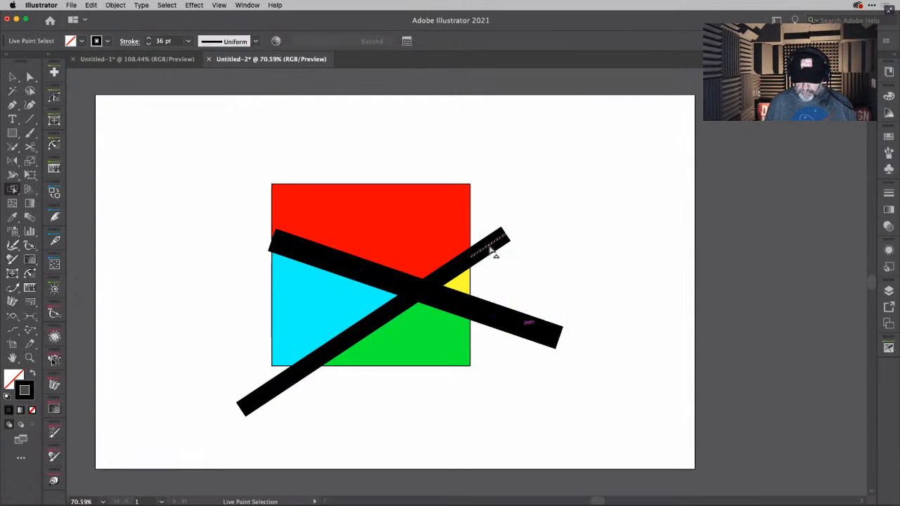
key("Delete")
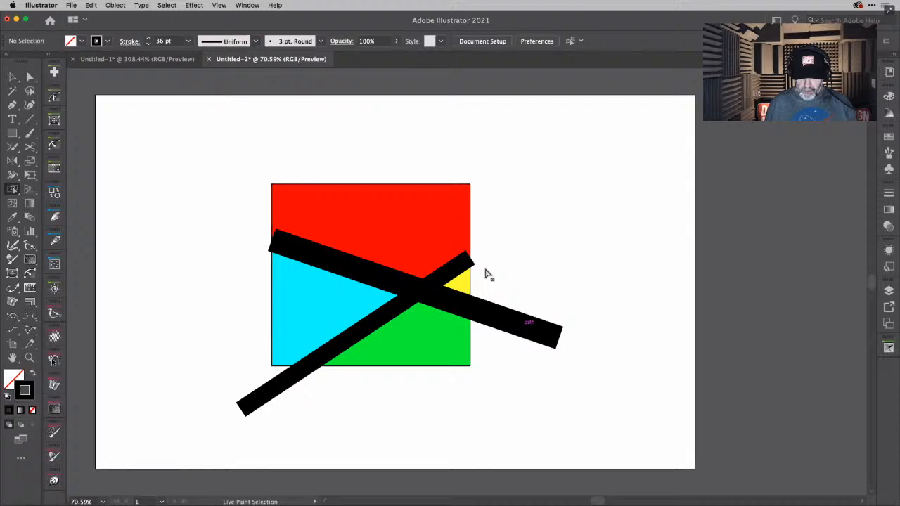
left_click(497, 322)
key("Delete")
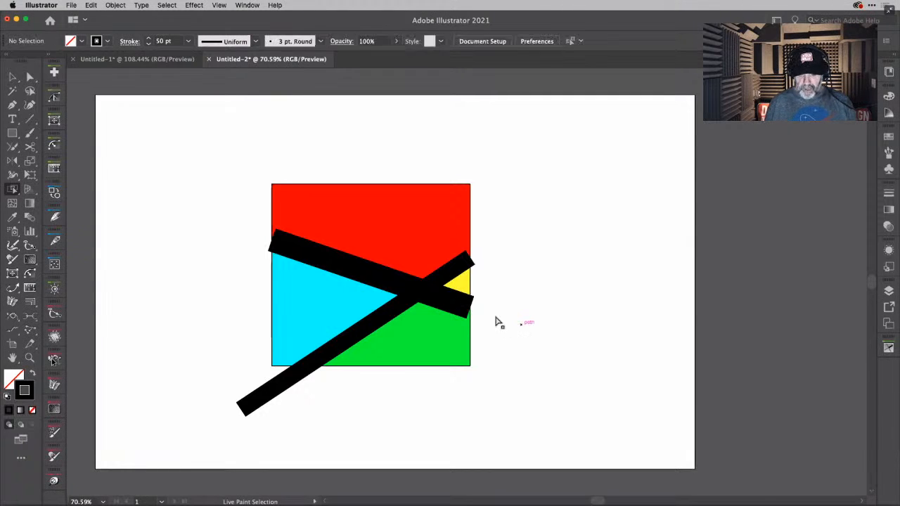
left_click(269, 399)
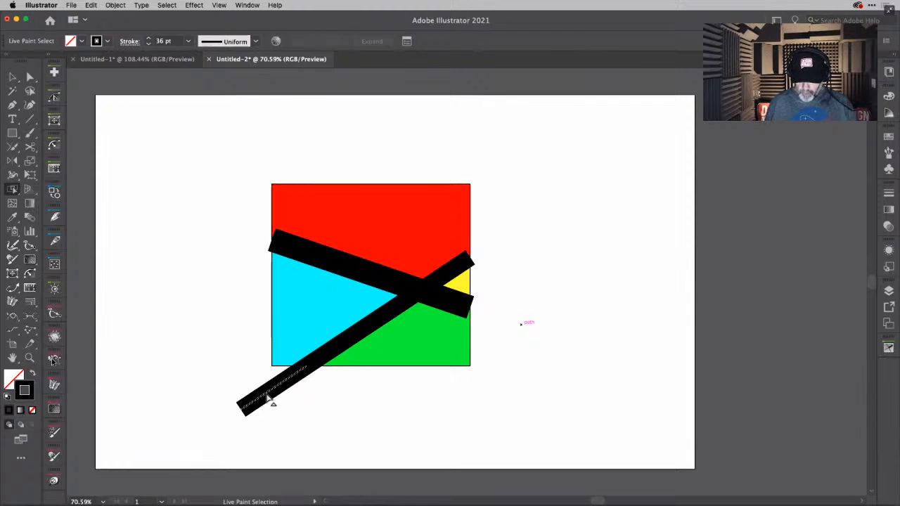
key("Delete")
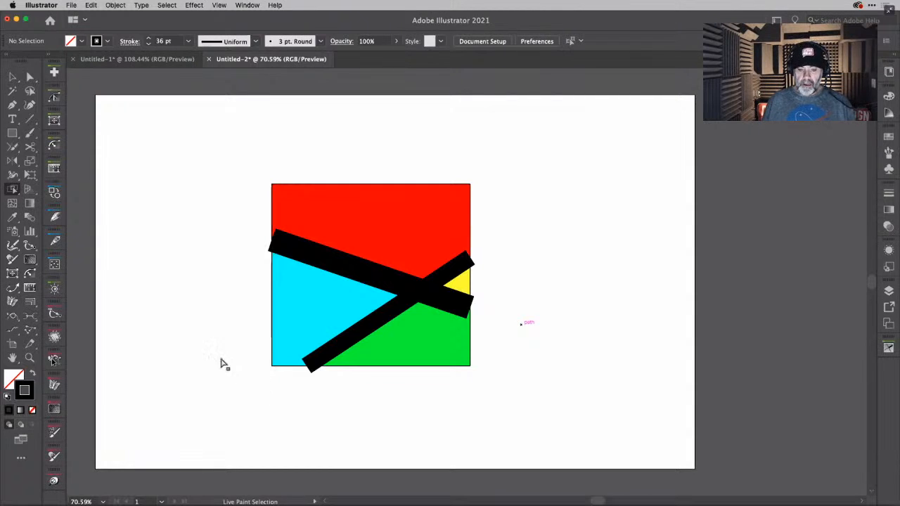
- Select individual parts of the Live Paint group, including the segment above the yellow triangle, the red face and the yellow face, and clear the selection
left_click(454, 272)
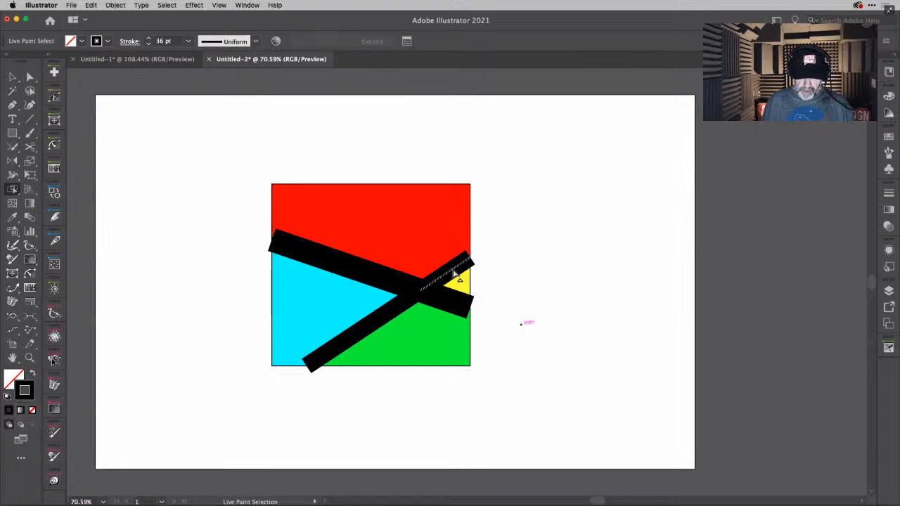
key("v")
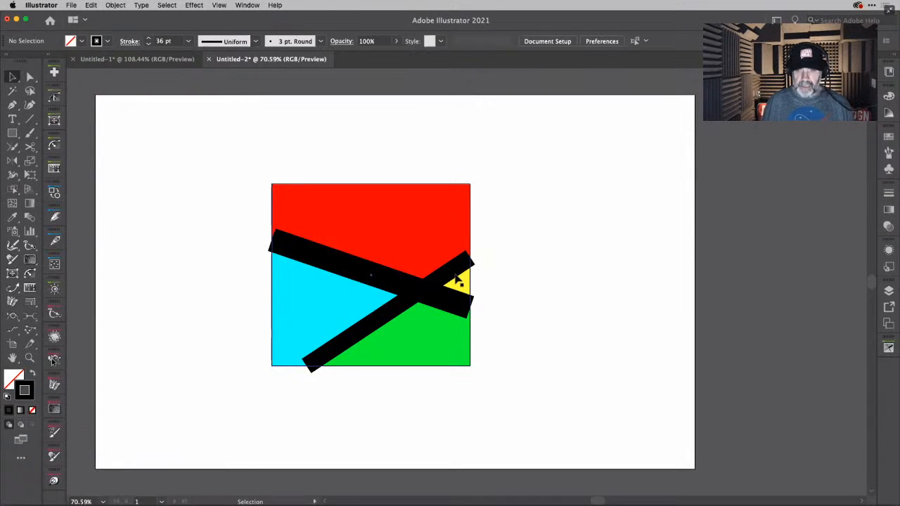
key("shift+l")
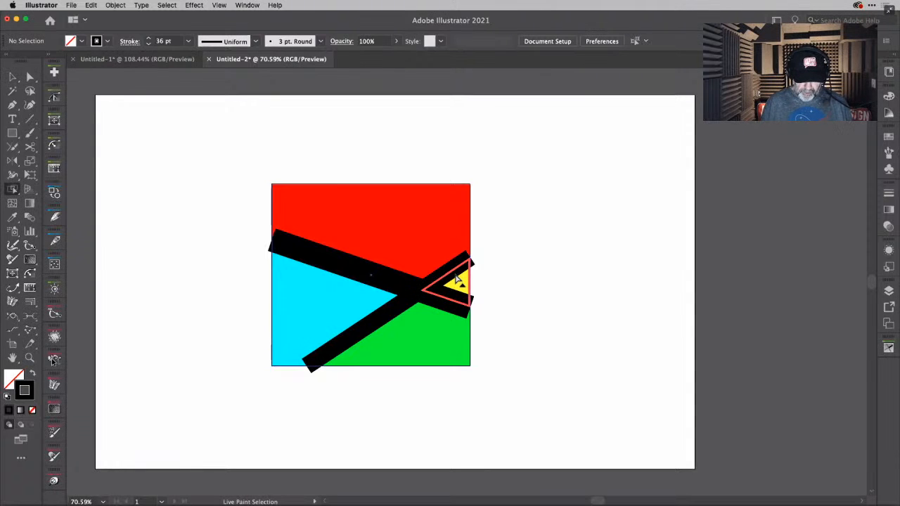
left_click(451, 276)
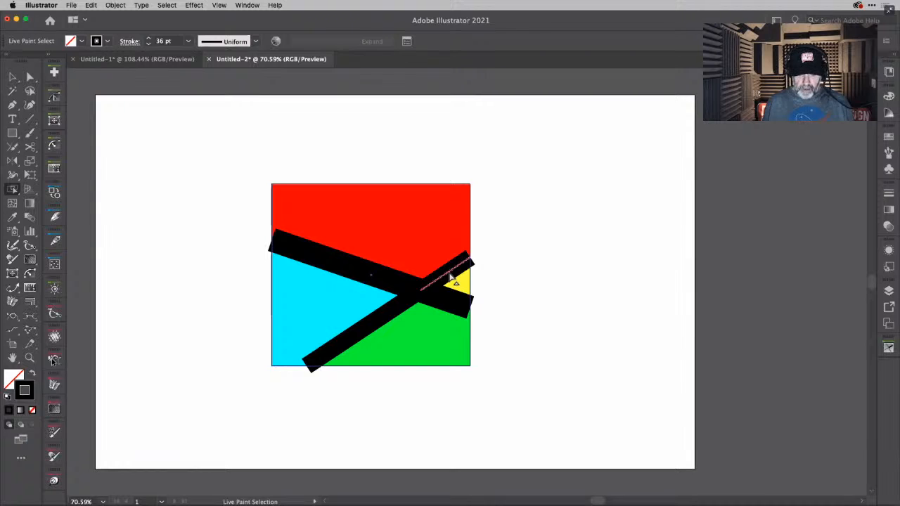
left_click_drag(448, 276, 424, 255)
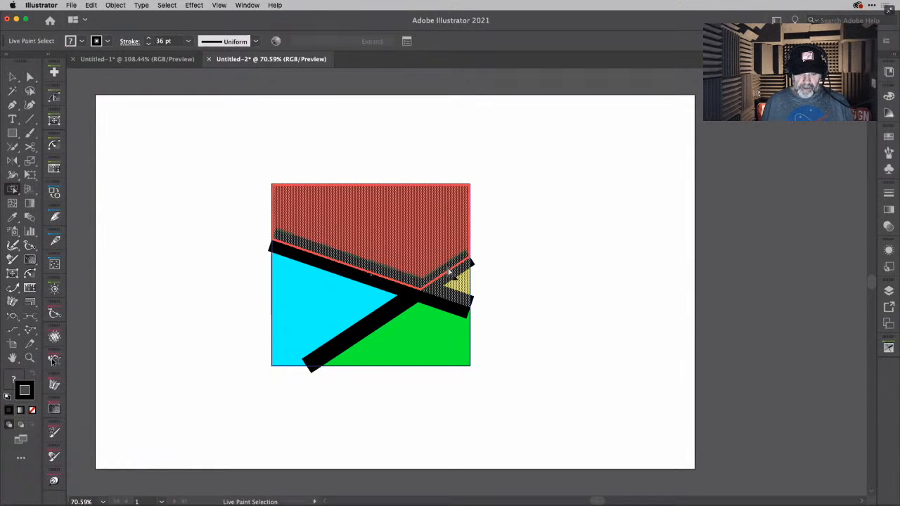
left_click(451, 274)
left_click(451, 273)
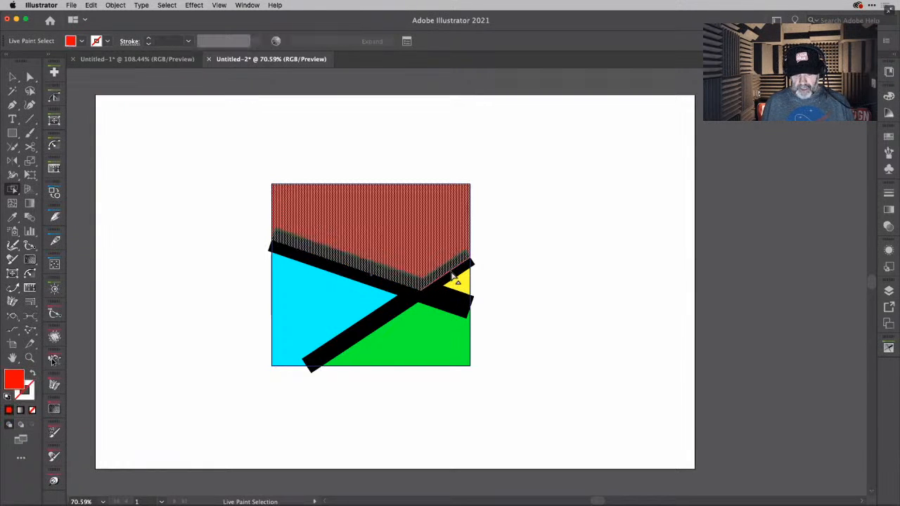
left_click(453, 276)
left_click(450, 274)
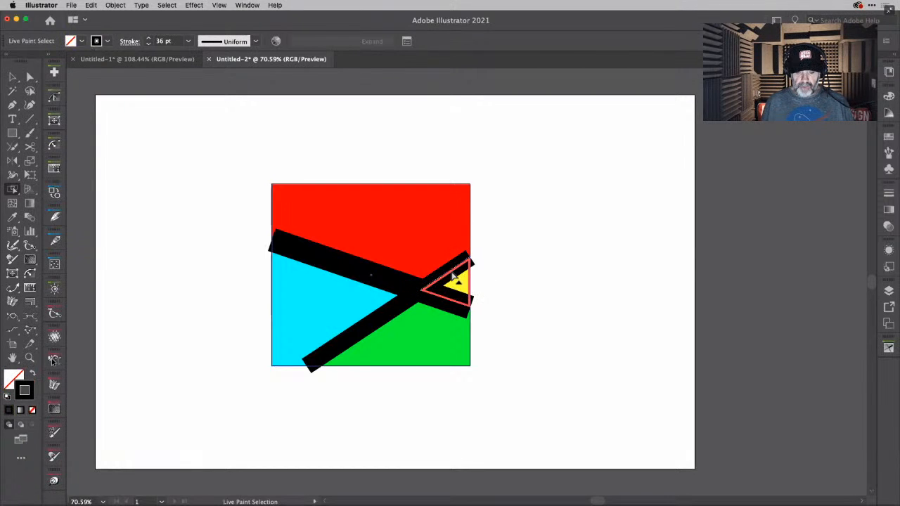
left_click(463, 283)
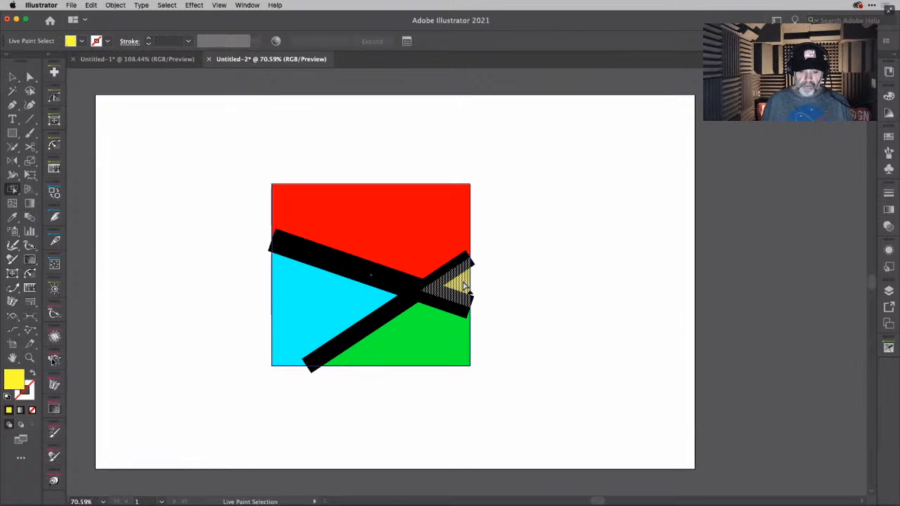
left_click(527, 253)
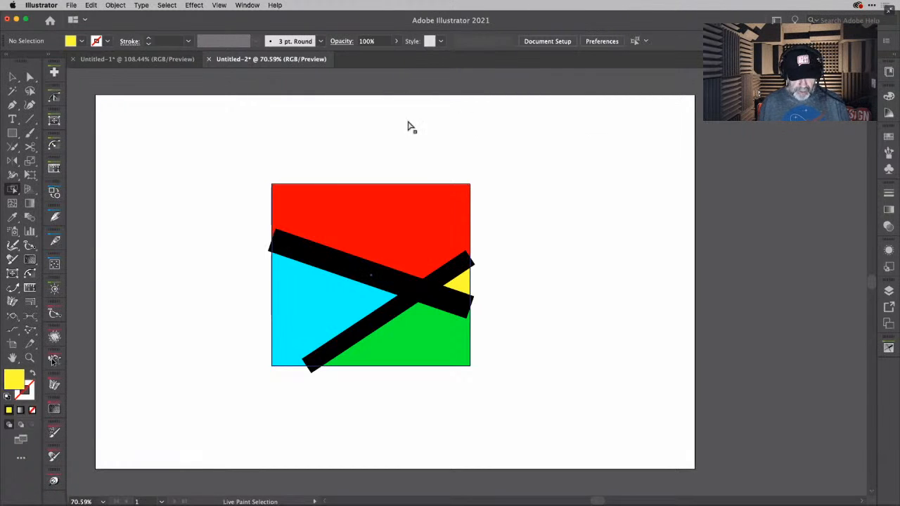
- Select the whole Live Paint group and check it for all issues with VectorFirstAid
left_click(12, 75)
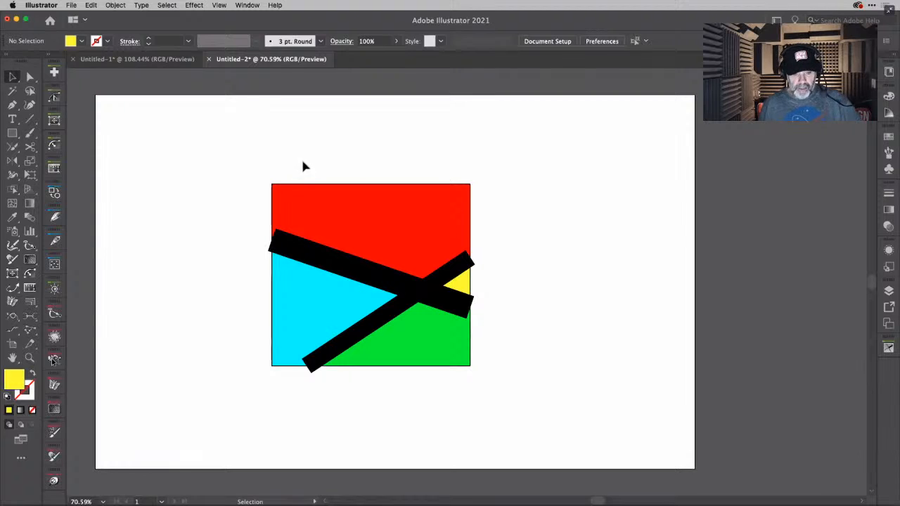
left_click(331, 217)
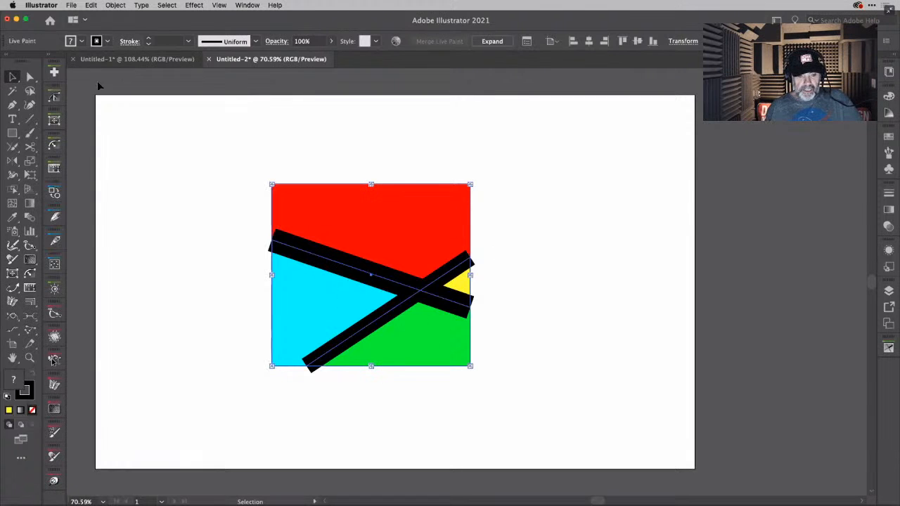
left_click(54, 72)
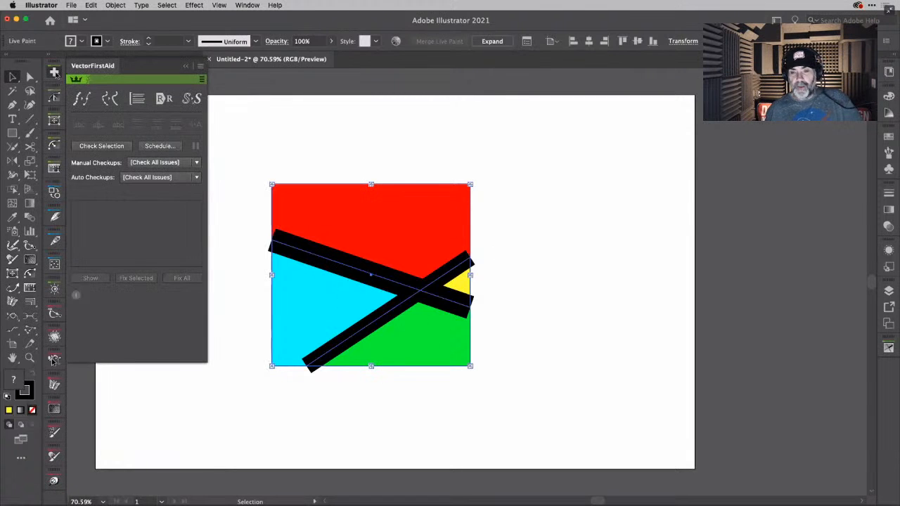
left_click(115, 148)
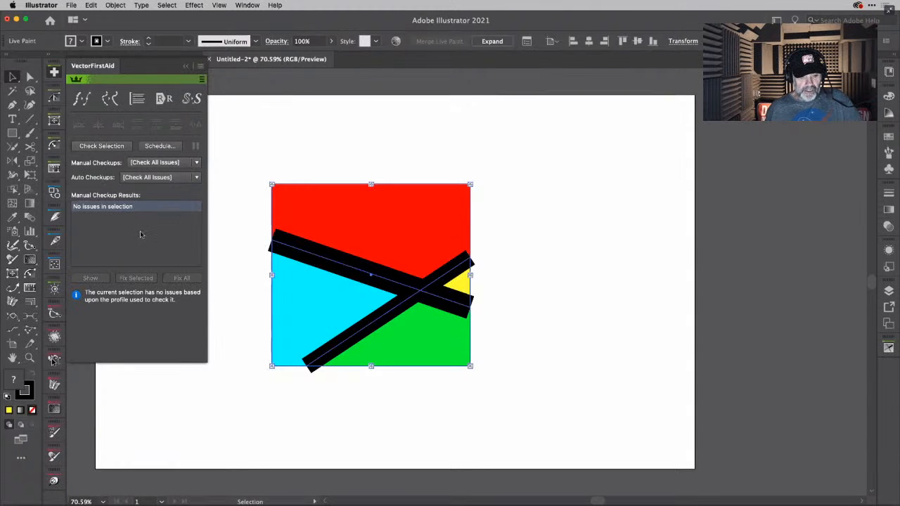
left_click(239, 133)
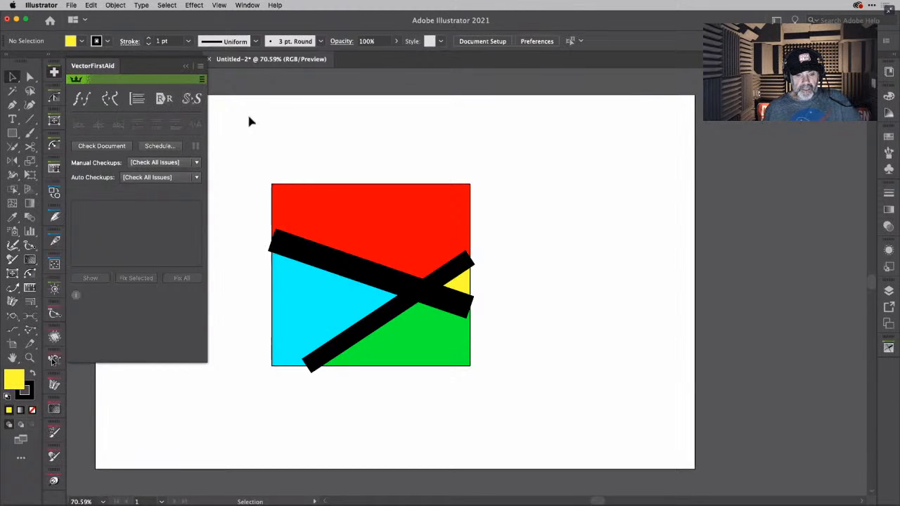
left_click(55, 72)
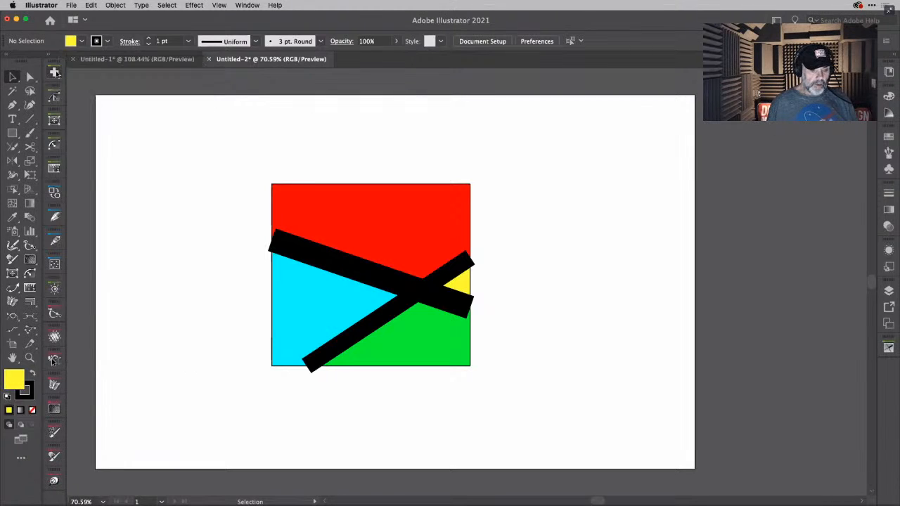
- Return to the starship drawing in Untitled-1 and delete the leftover small squares and notched shape outside the round saucer section
left_click(179, 60)
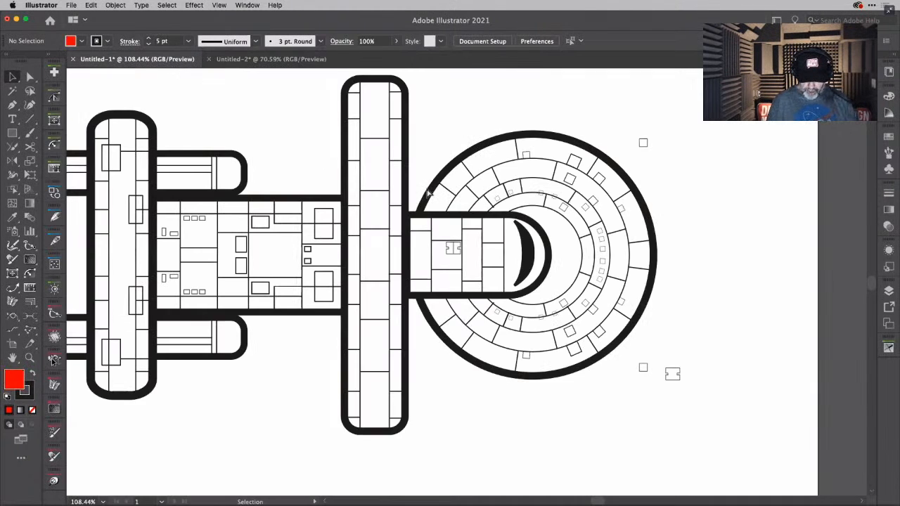
key("super+0")
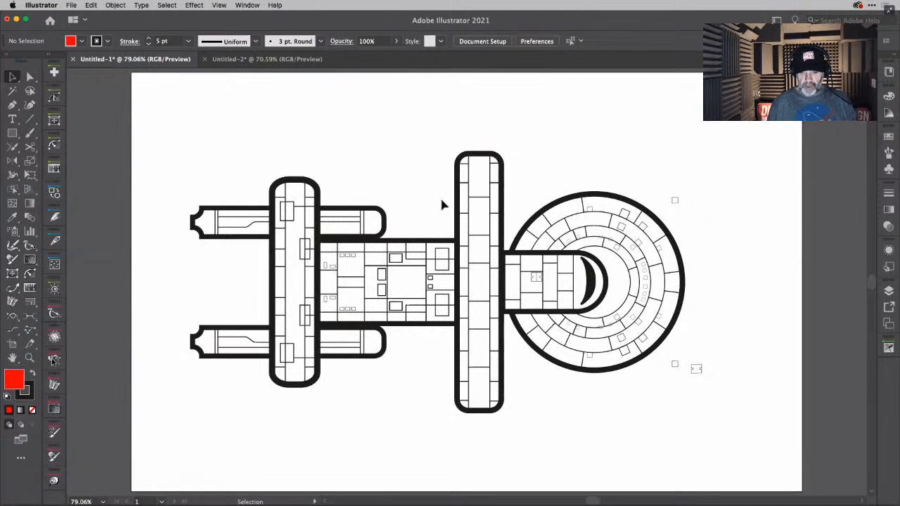
left_click(671, 209)
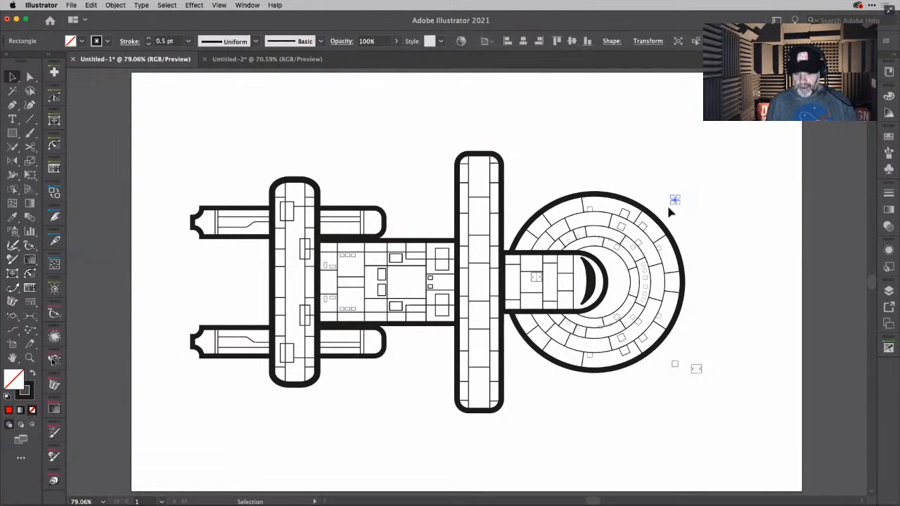
key("Delete")
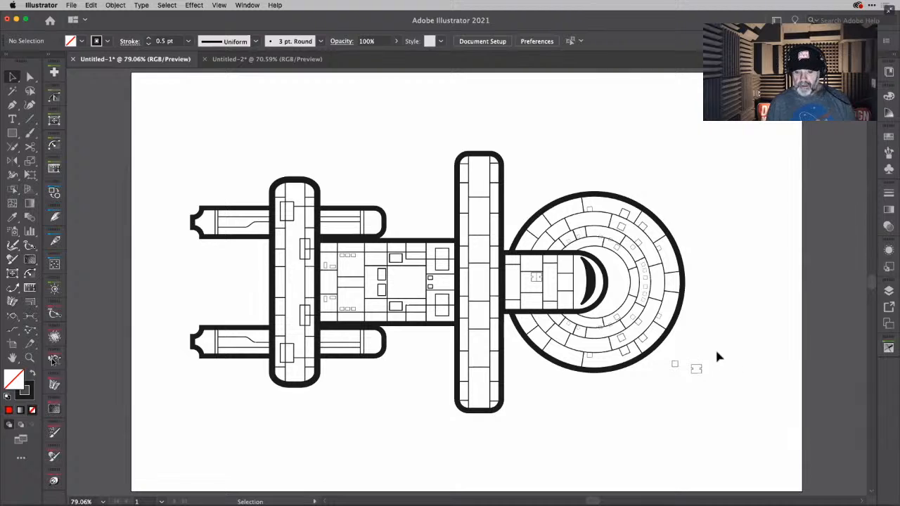
left_click(672, 381)
key("Delete")
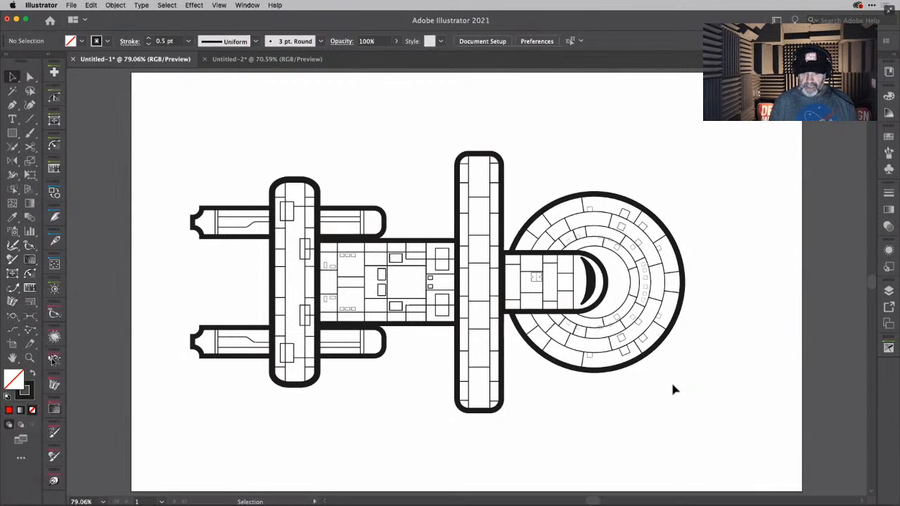
- Select the entire starship, check it for all issues with VectorFirstAid, and fix all of them
mouse_move(157, 134)
left_mouse_down()
mouse_move(756, 422)
mouse_move(713, 432)
left_mouse_up()
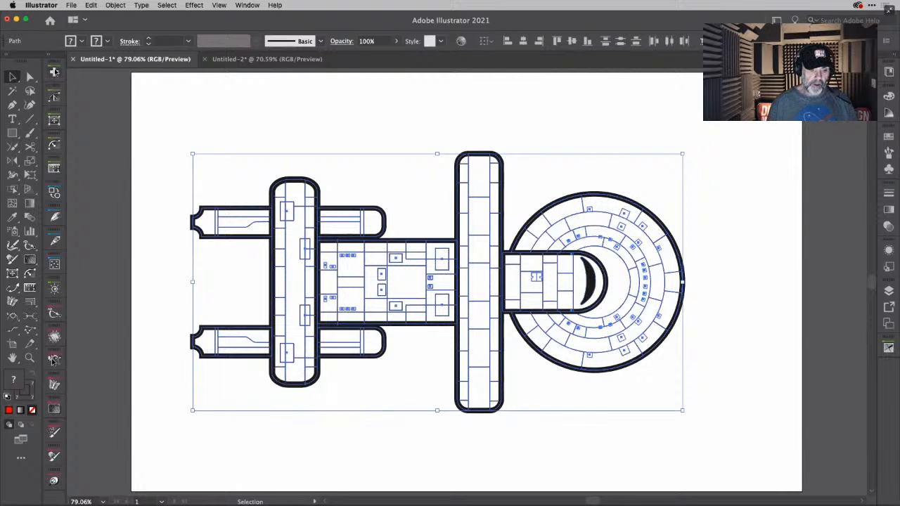
left_click(54, 71)
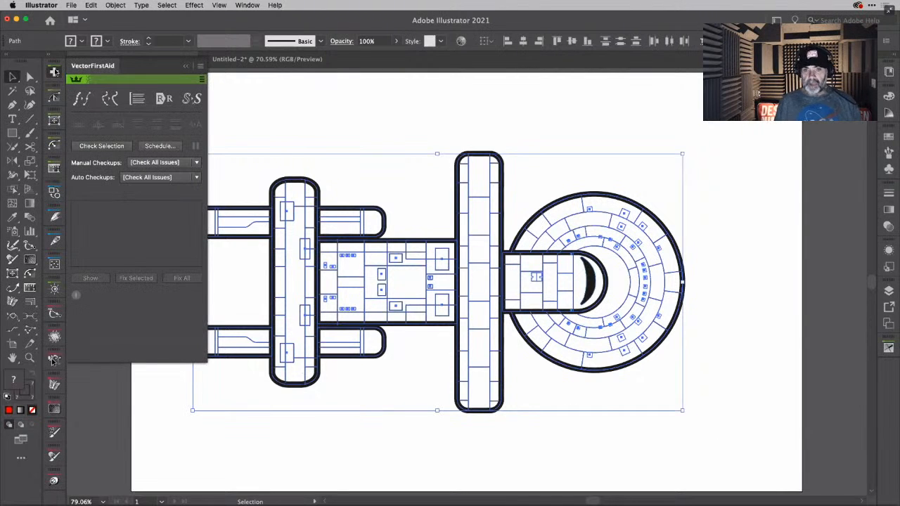
left_click(115, 146)
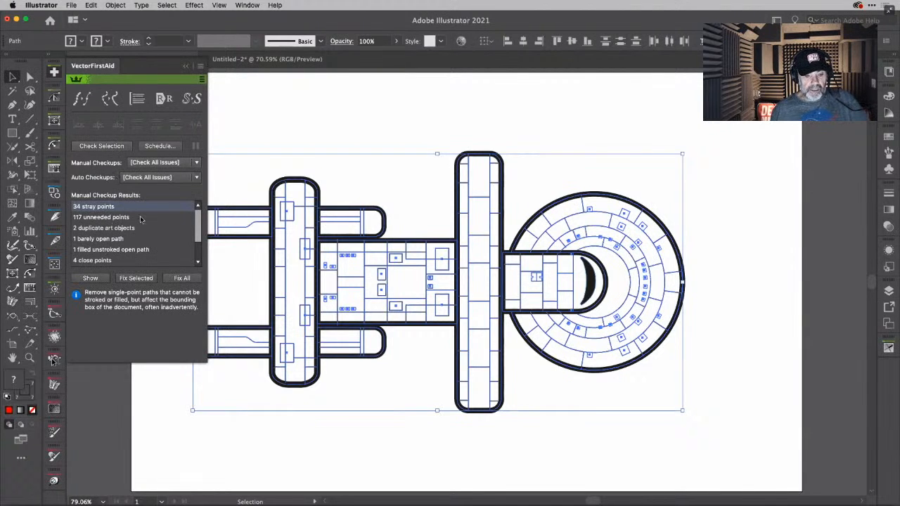
scroll(148, 222, "down", 3)
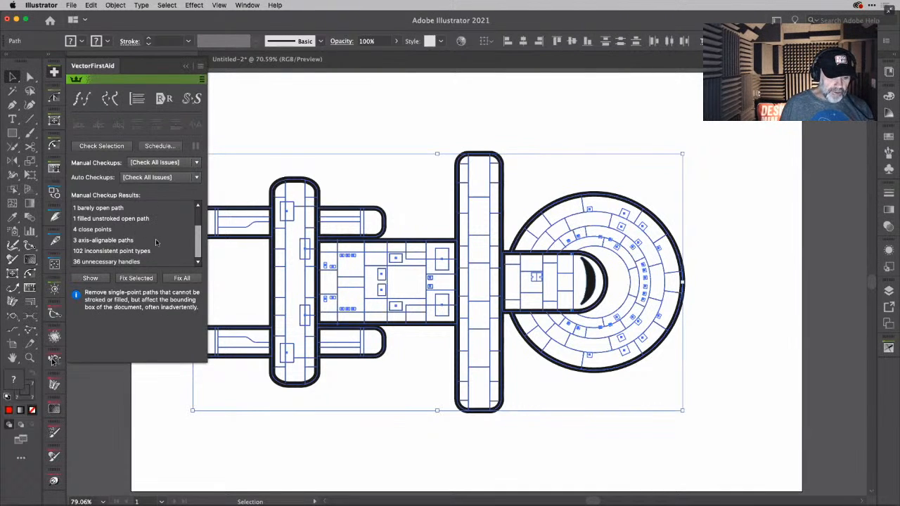
scroll(157, 242, "down", 1)
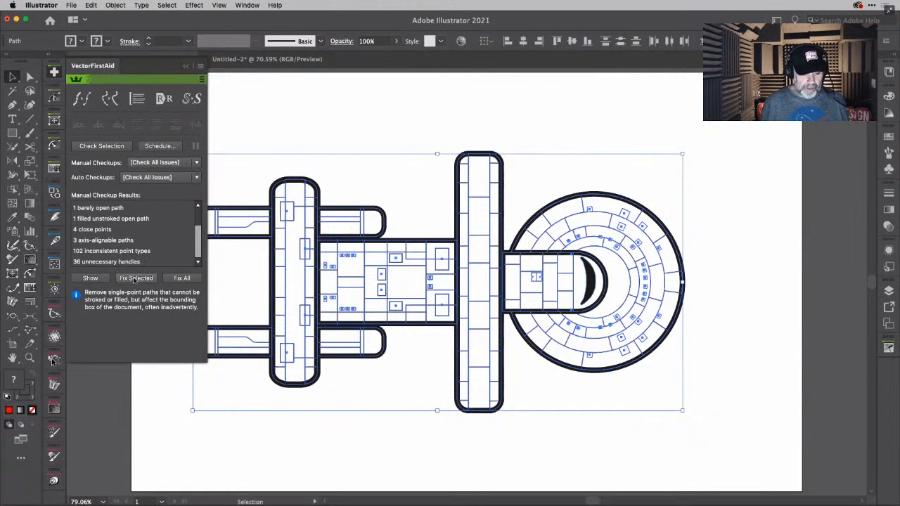
left_click(178, 278)
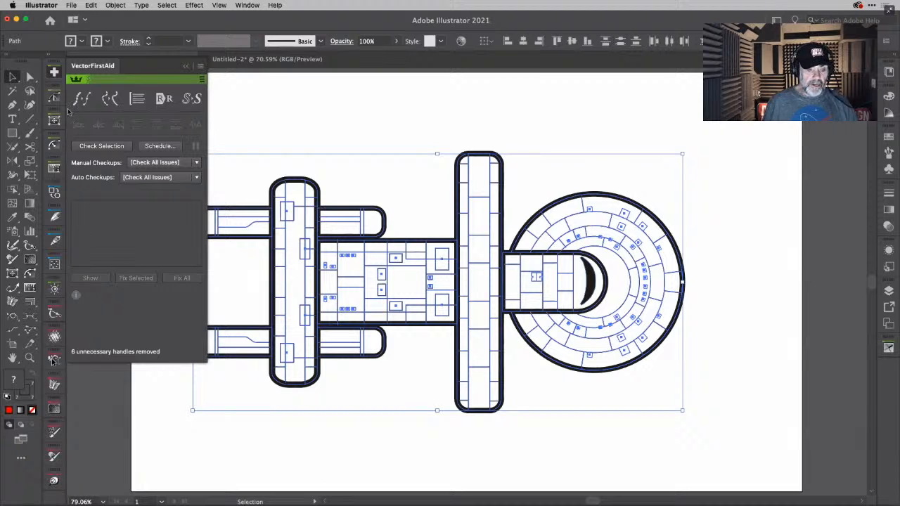
left_click(55, 72)
left_click(237, 99)
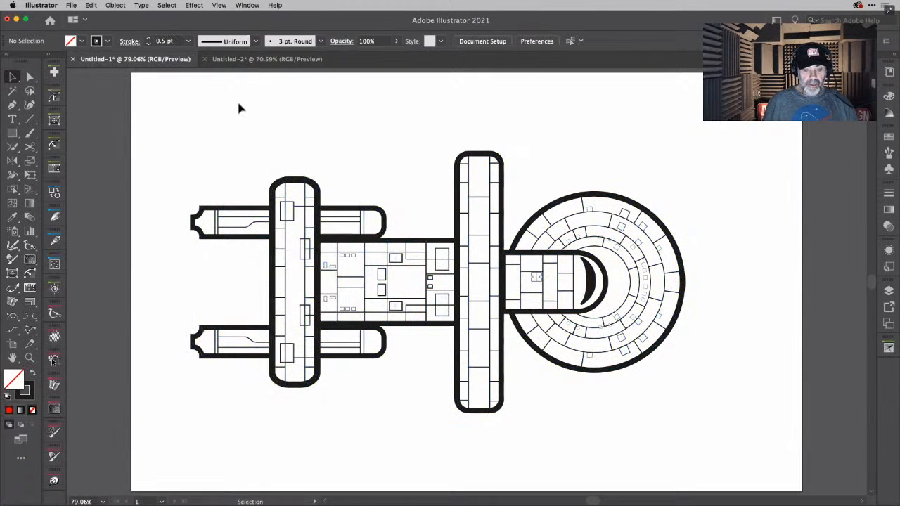